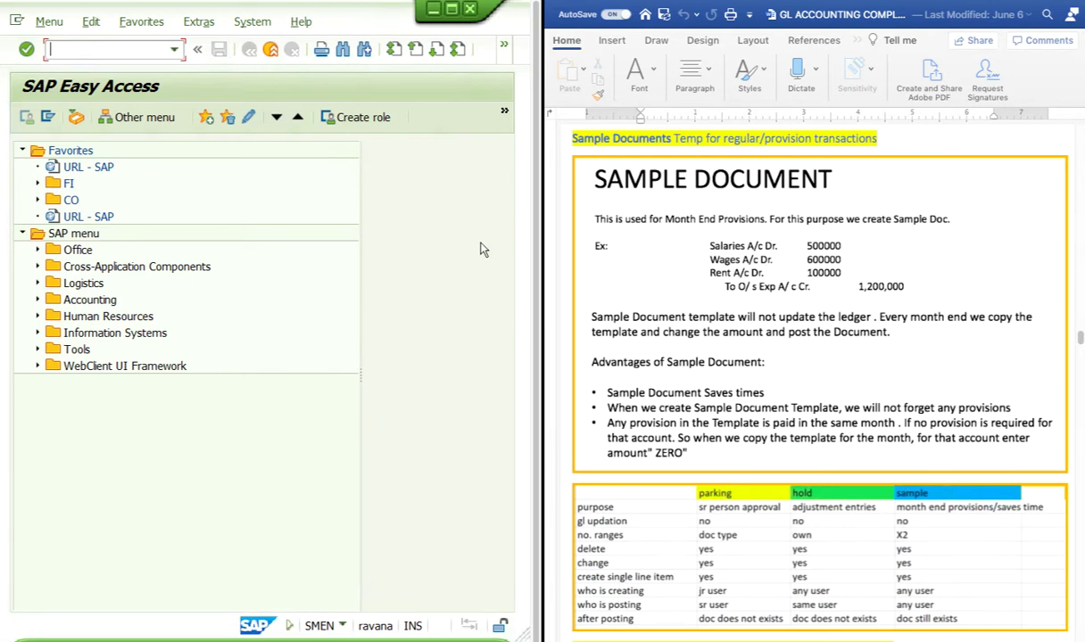
Read the guide's sample document notes, the parking, hold and sample comparison table, and the FBN1 number range instructions
{"action": "scroll", "coordinate": [715, 269], "scroll_direction": "down", "scroll_amount": 1}
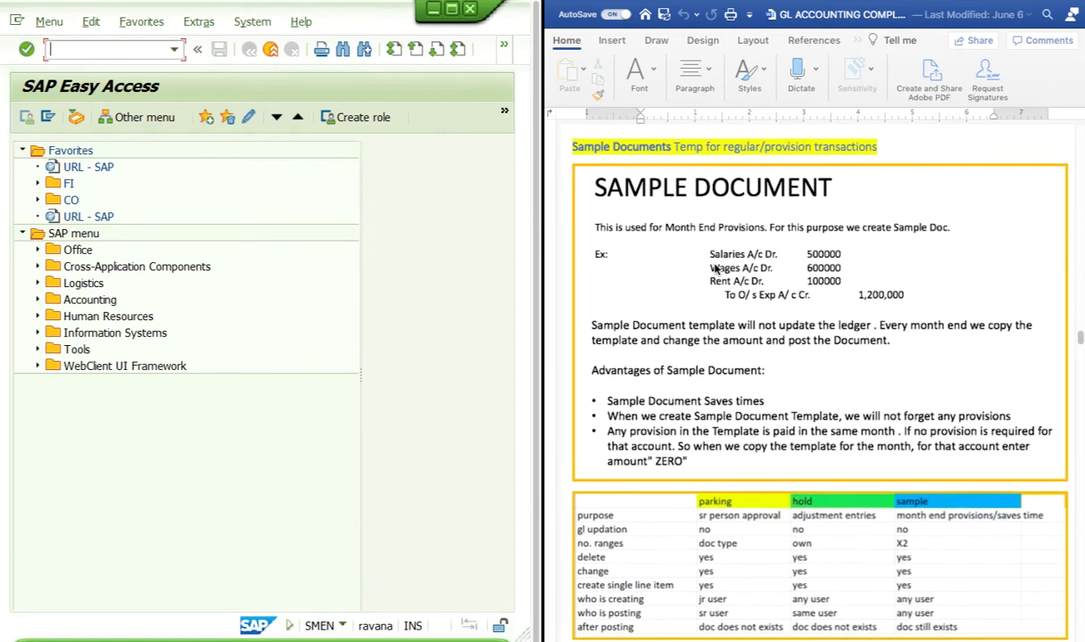
{"action": "scroll", "coordinate": [715, 269], "scroll_direction": "up", "scroll_amount": 1}
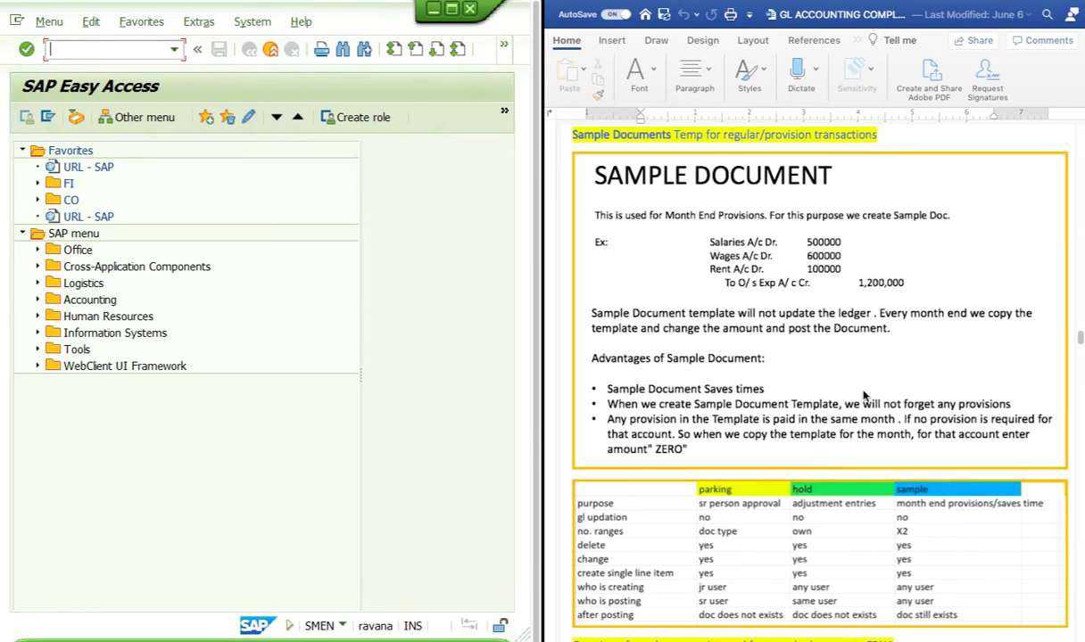
{"action": "scroll", "coordinate": [823, 377], "scroll_direction": "down", "scroll_amount": 3}
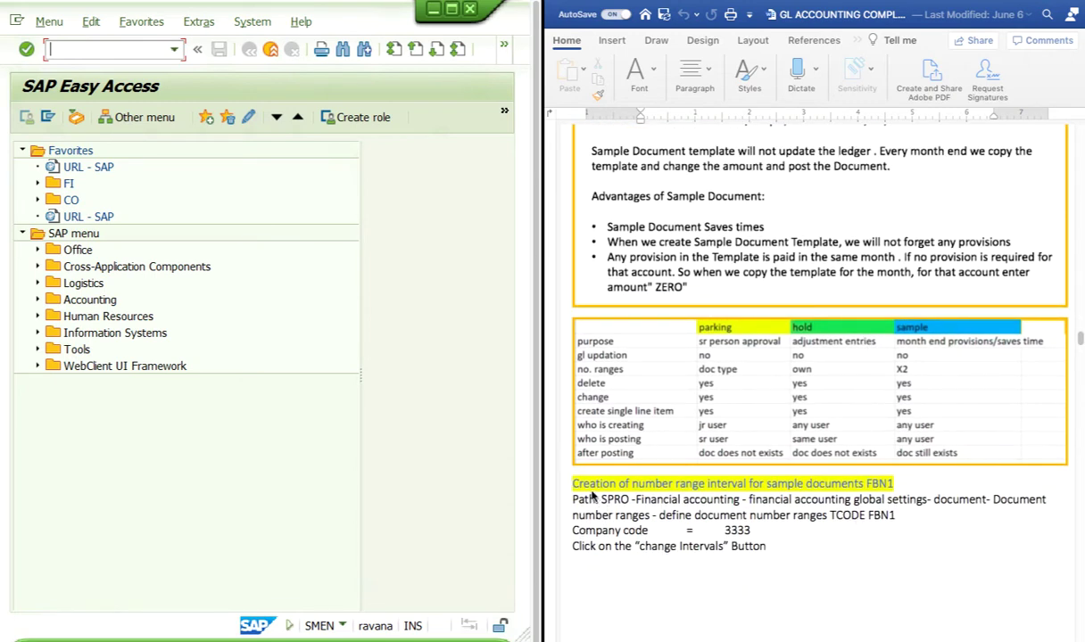
{"action": "scroll", "coordinate": [775, 313], "scroll_direction": "up", "scroll_amount": 3}
{"action": "scroll", "coordinate": [775, 313], "scroll_direction": "up", "scroll_amount": 4}
{"action": "scroll", "coordinate": [775, 313], "scroll_direction": "down", "scroll_amount": 3}
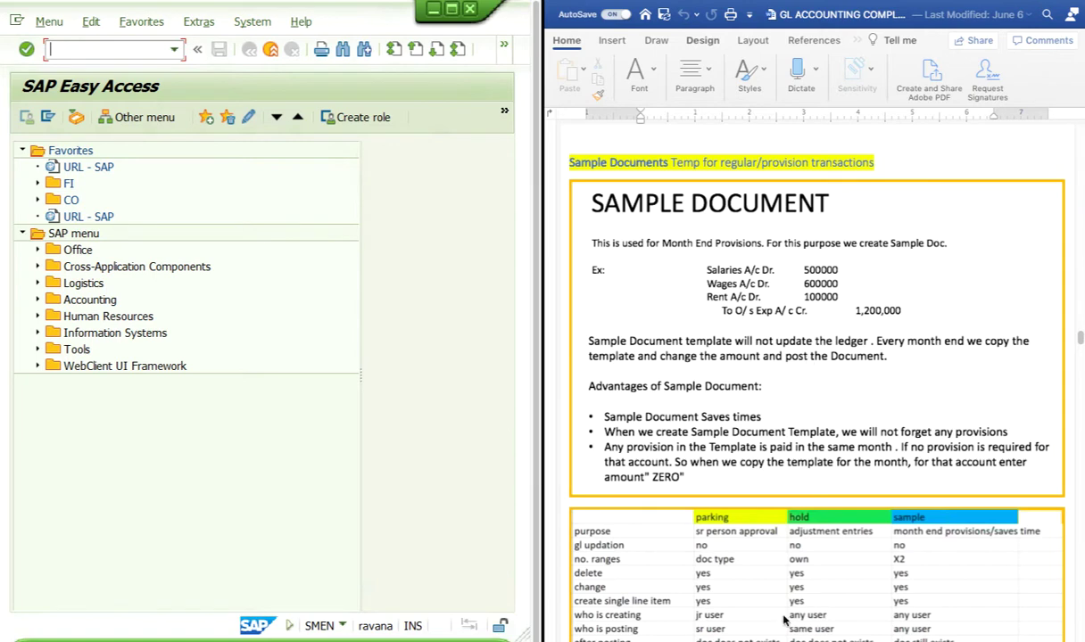
{"action": "scroll", "coordinate": [714, 528], "scroll_direction": "down", "scroll_amount": 2}
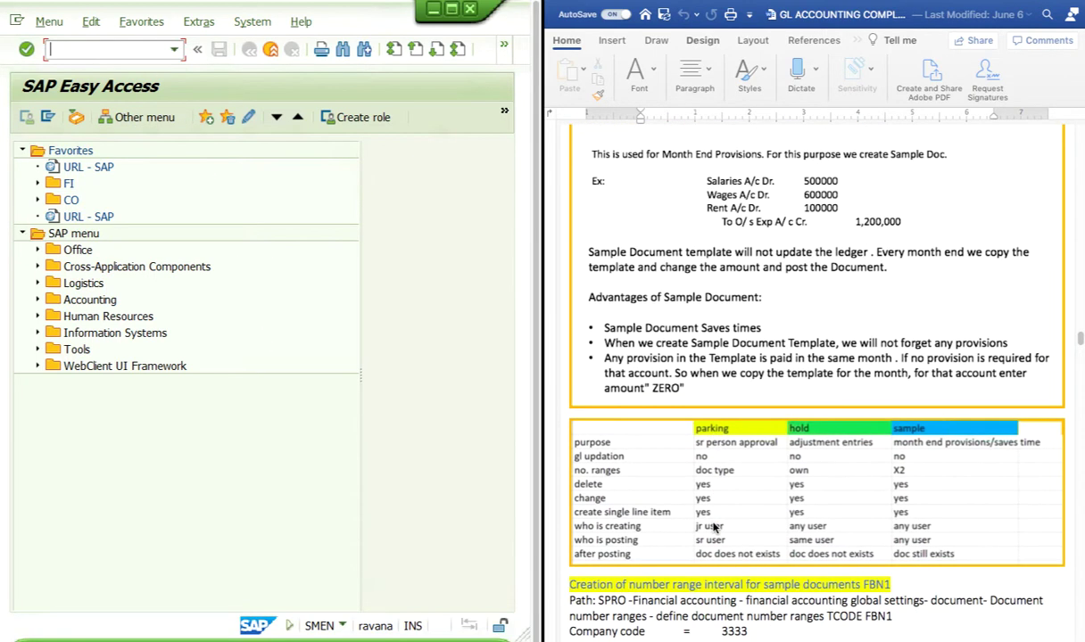
{"action": "scroll", "coordinate": [750, 390], "scroll_direction": "up", "scroll_amount": 1}
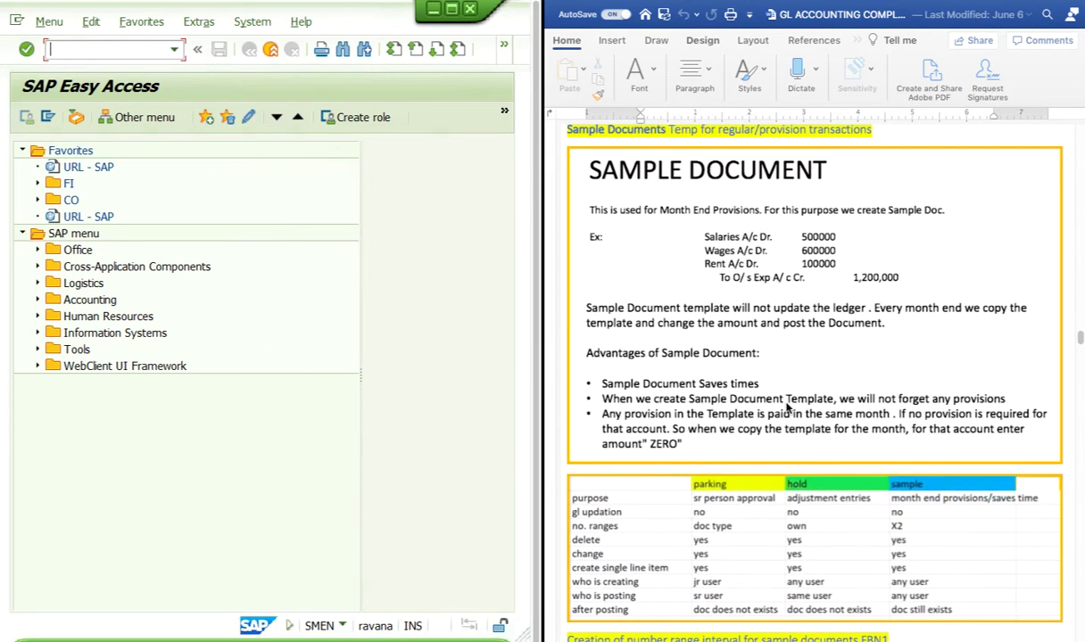
{"action": "scroll", "coordinate": [817, 393], "scroll_direction": "down", "scroll_amount": 6}
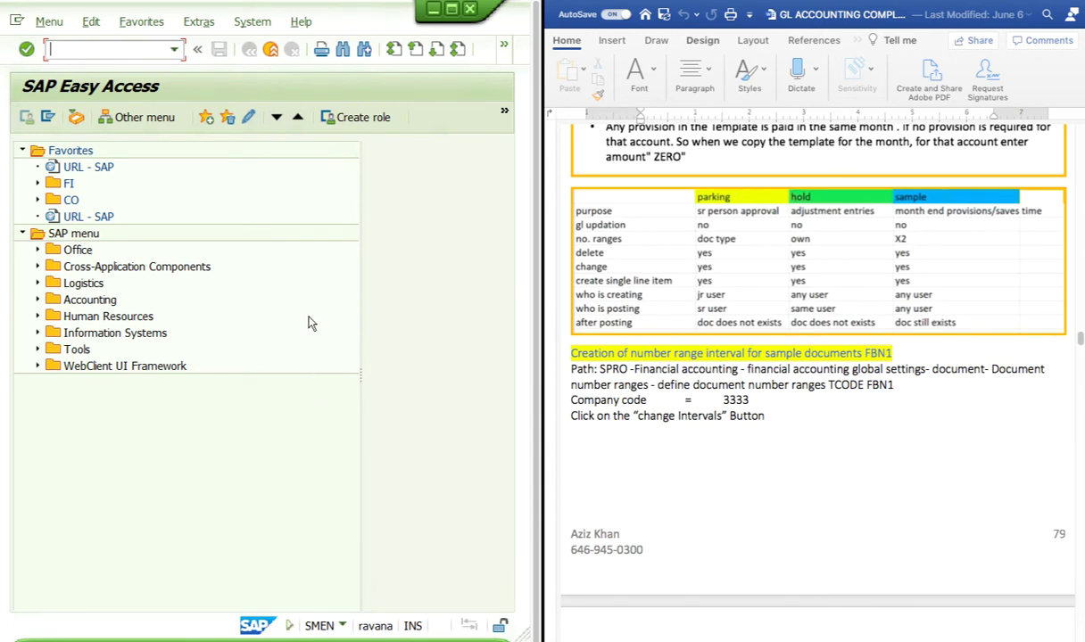
{"action": "scroll", "coordinate": [792, 405], "scroll_direction": "down", "scroll_amount": 6}
{"action": "scroll", "coordinate": [803, 392], "scroll_direction": "up", "scroll_amount": 4}
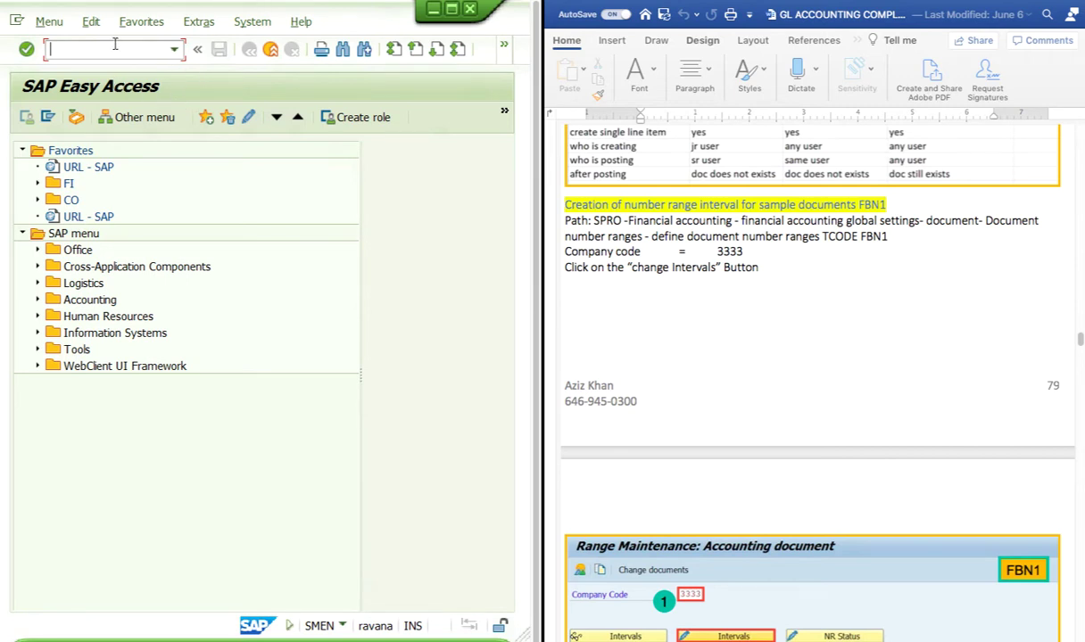
Start transaction SPRO and display the SAP Reference IMG
{"action": "type", "text": "spro"}
{"action": "key", "text": "Return"}
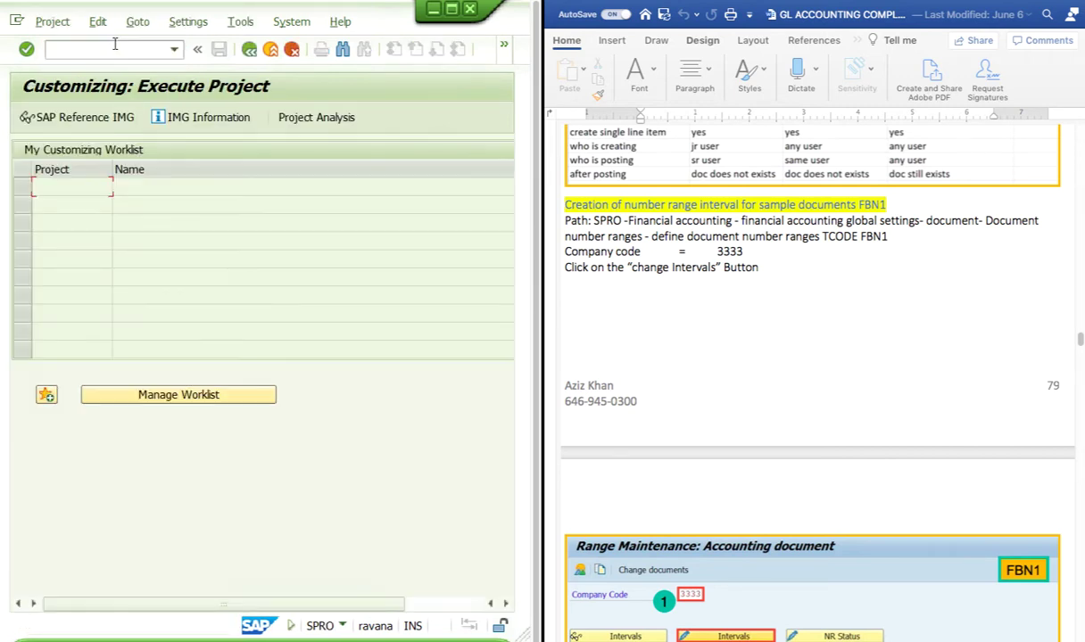
{"action": "key", "text": "F5"}
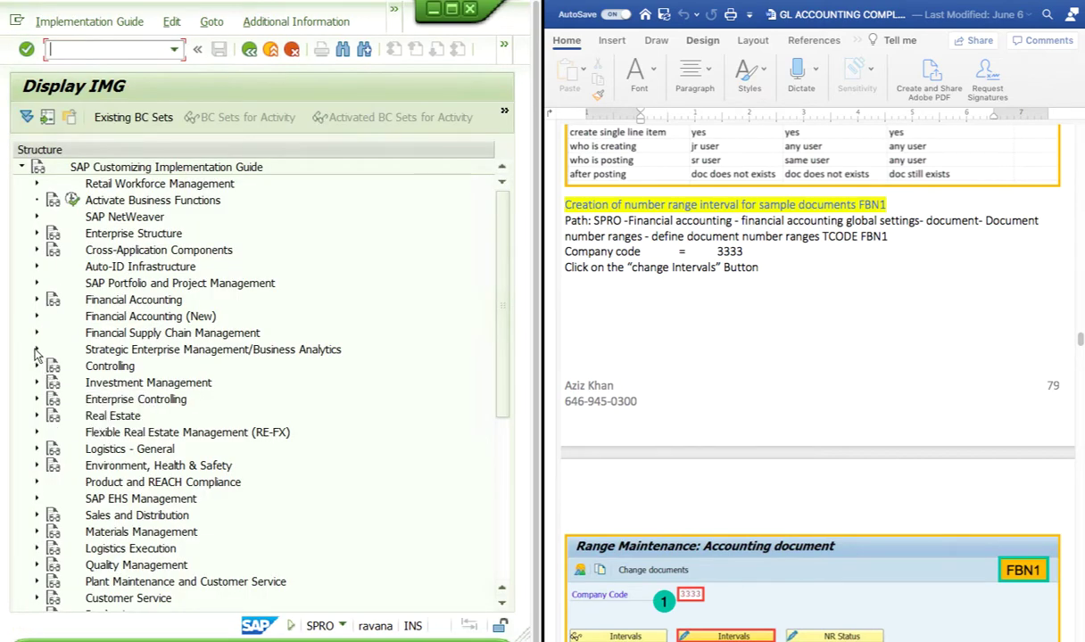
Under Financial Accounting (New) global settings, execute the document number range activity Define Document Number Ranges for Entry View
{"action": "left_click", "coordinate": [37, 316]}
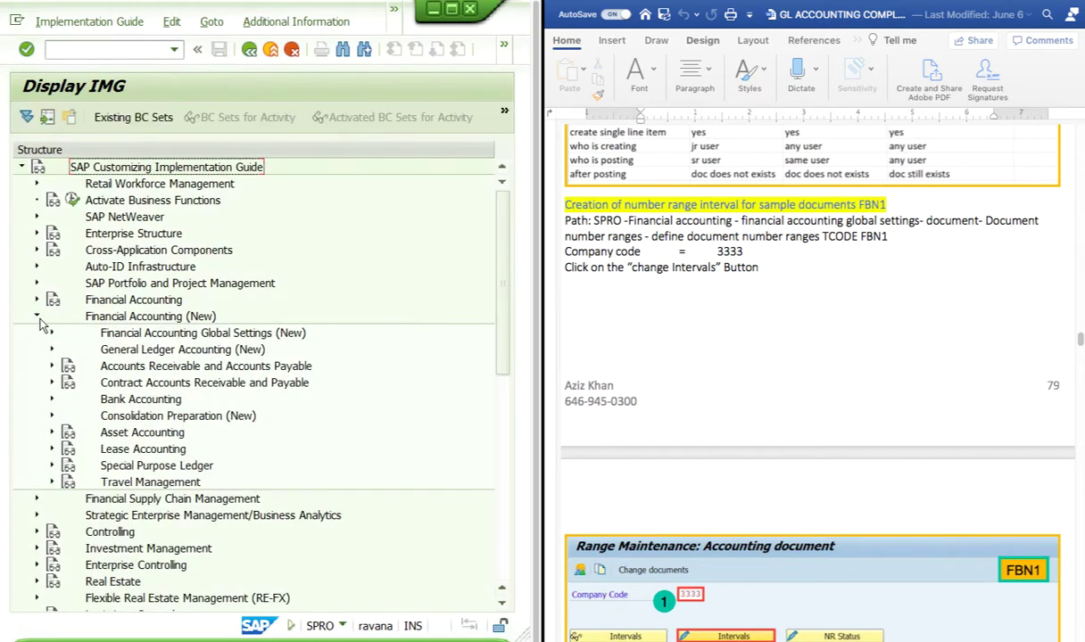
{"action": "left_click", "coordinate": [51, 334]}
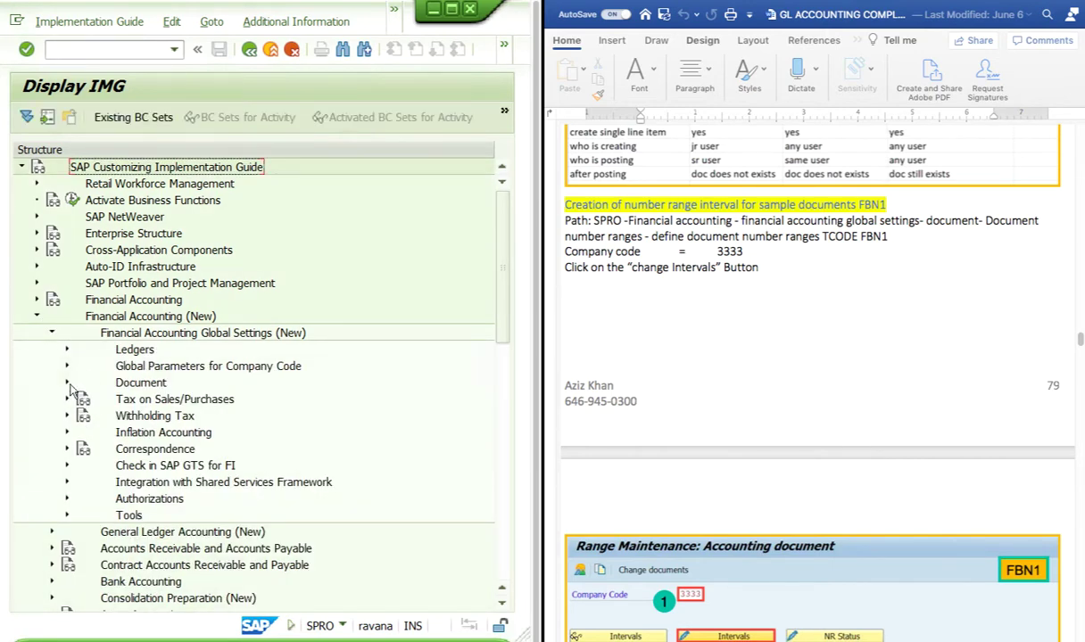
{"action": "left_click", "coordinate": [68, 384]}
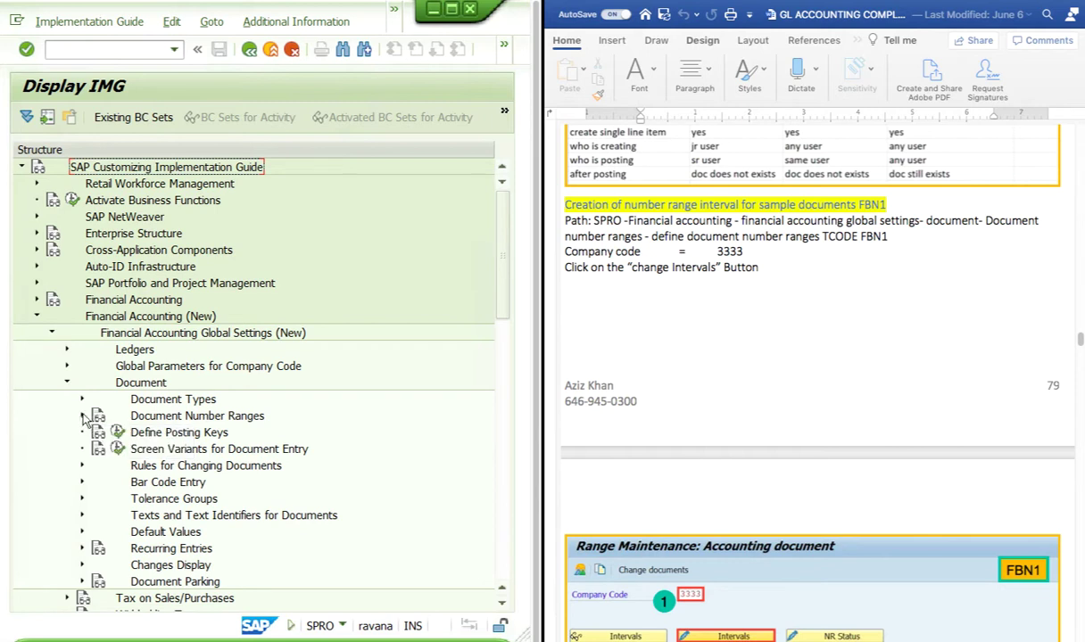
{"action": "left_click", "coordinate": [81, 416]}
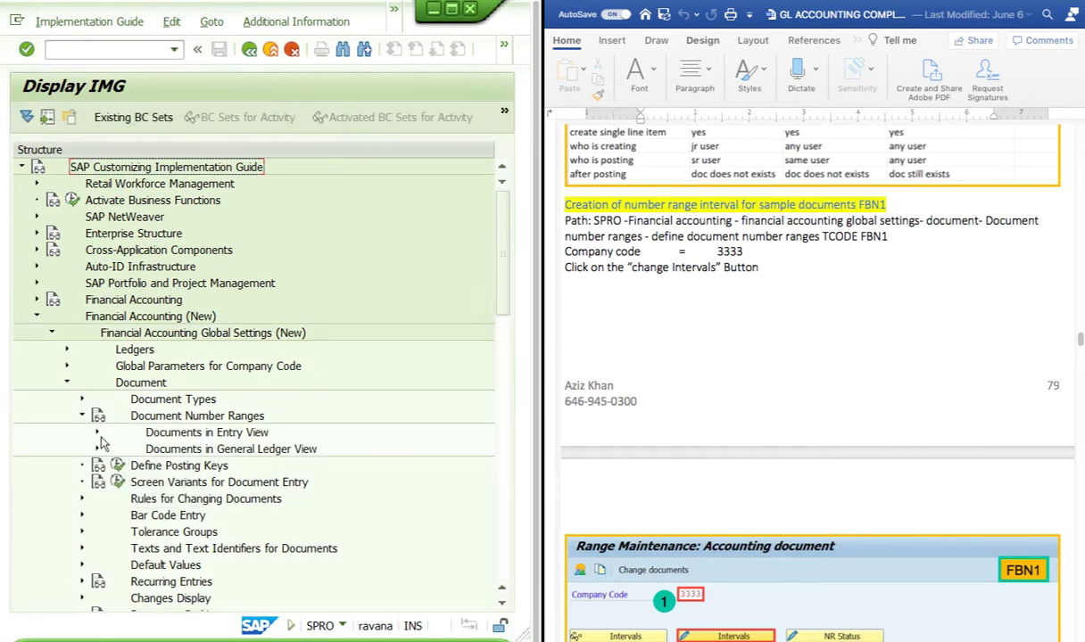
{"action": "left_click", "coordinate": [97, 434]}
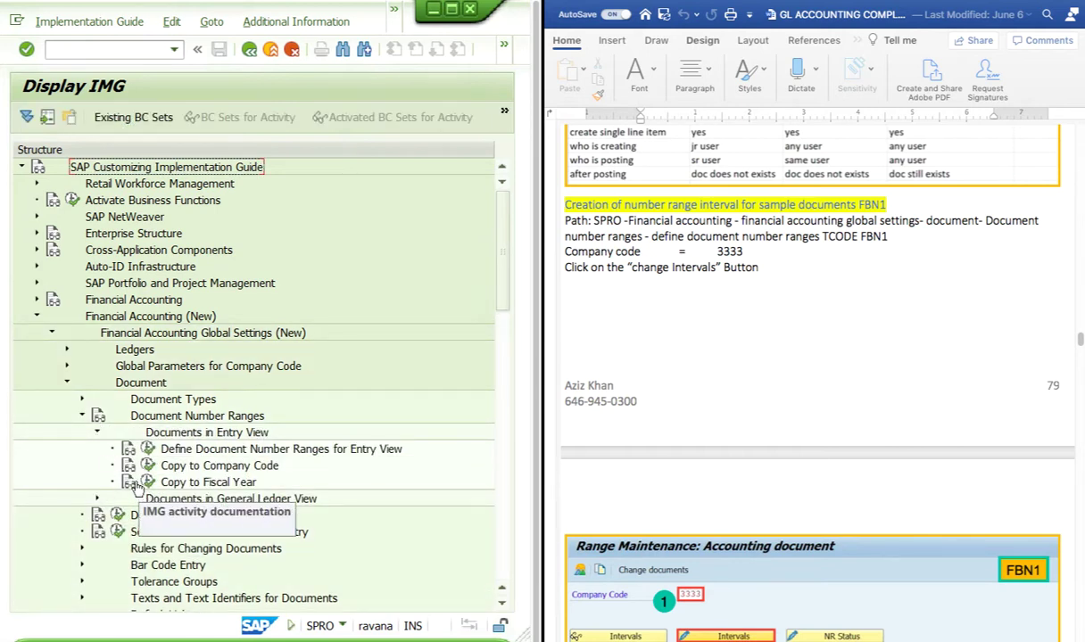
{"action": "left_click", "coordinate": [147, 451]}
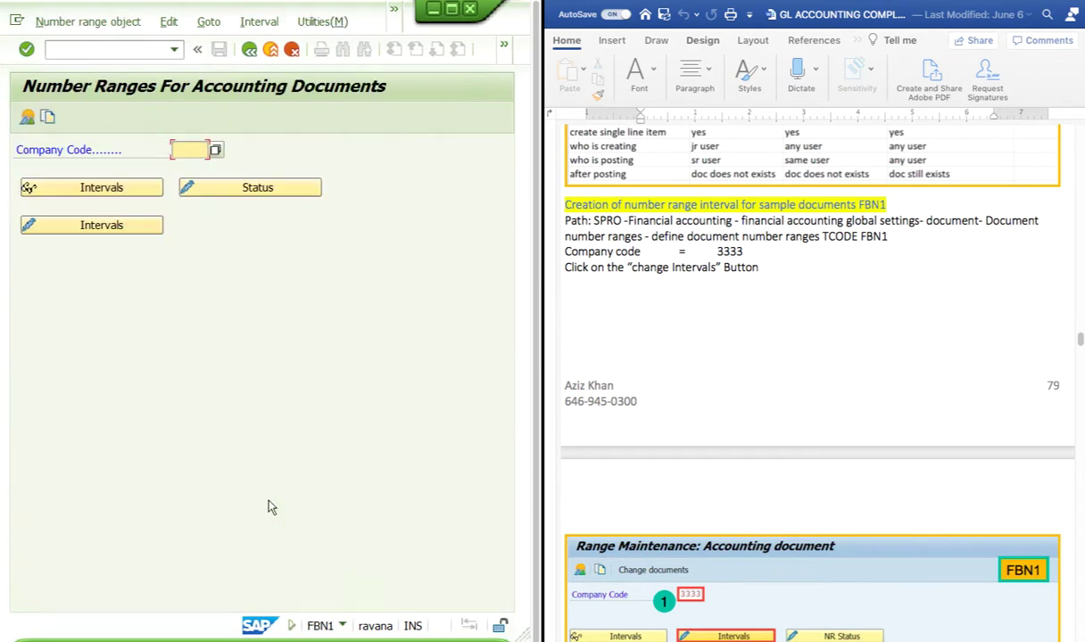
Open the number range intervals of company code 2222 in change mode and examine the X2 interval's from, to and current numbers
{"action": "type", "text": "2222"}
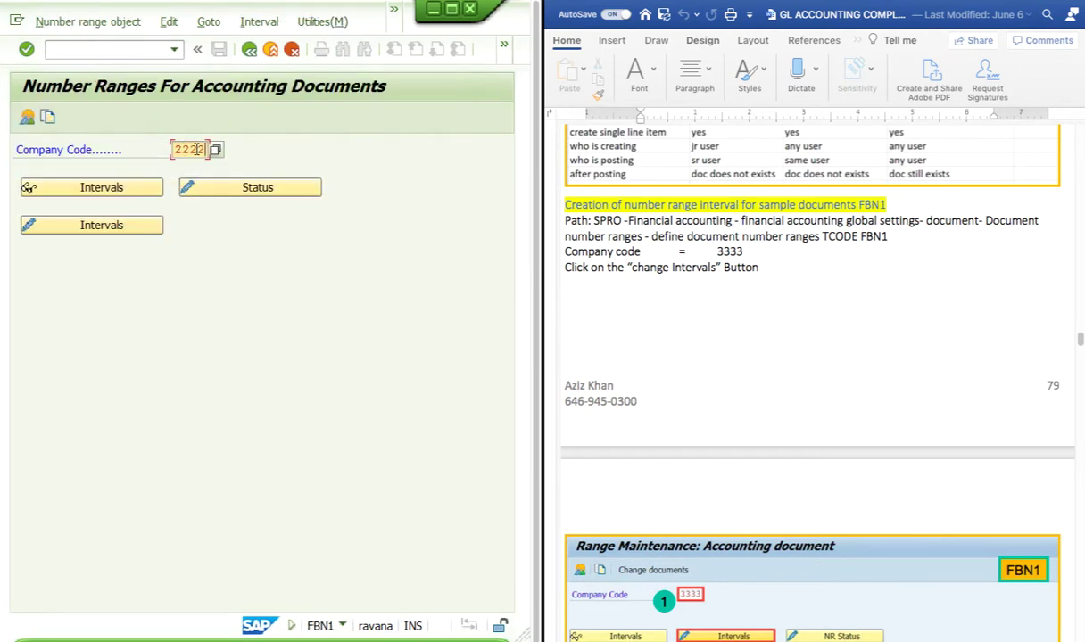
{"action": "left_click", "coordinate": [101, 225]}
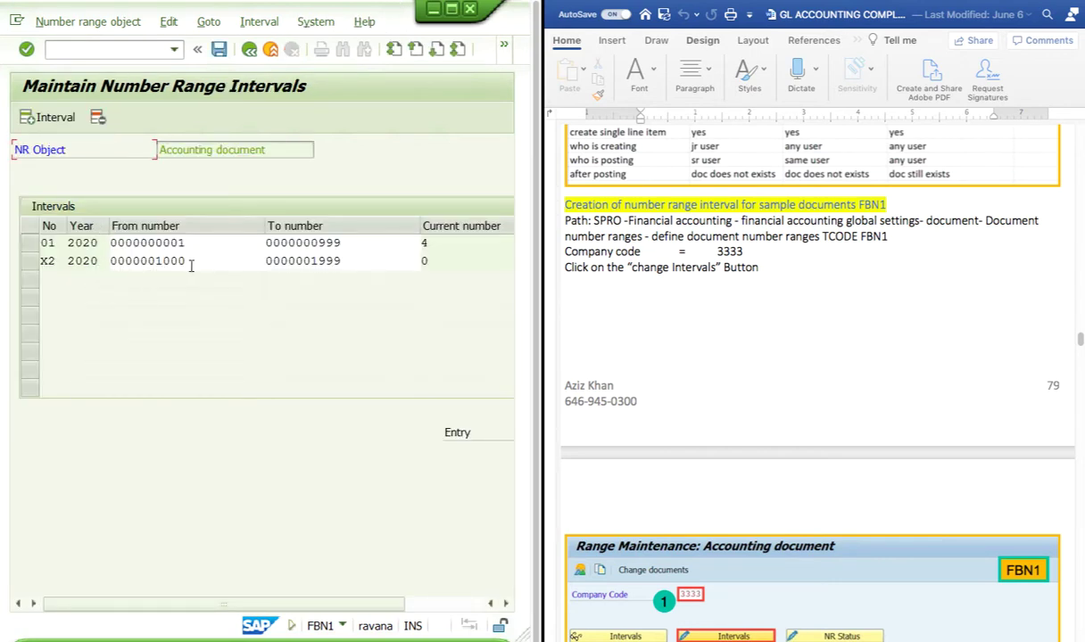
{"action": "left_click_drag", "start_coordinate": [190, 261], "coordinate": [40, 268]}
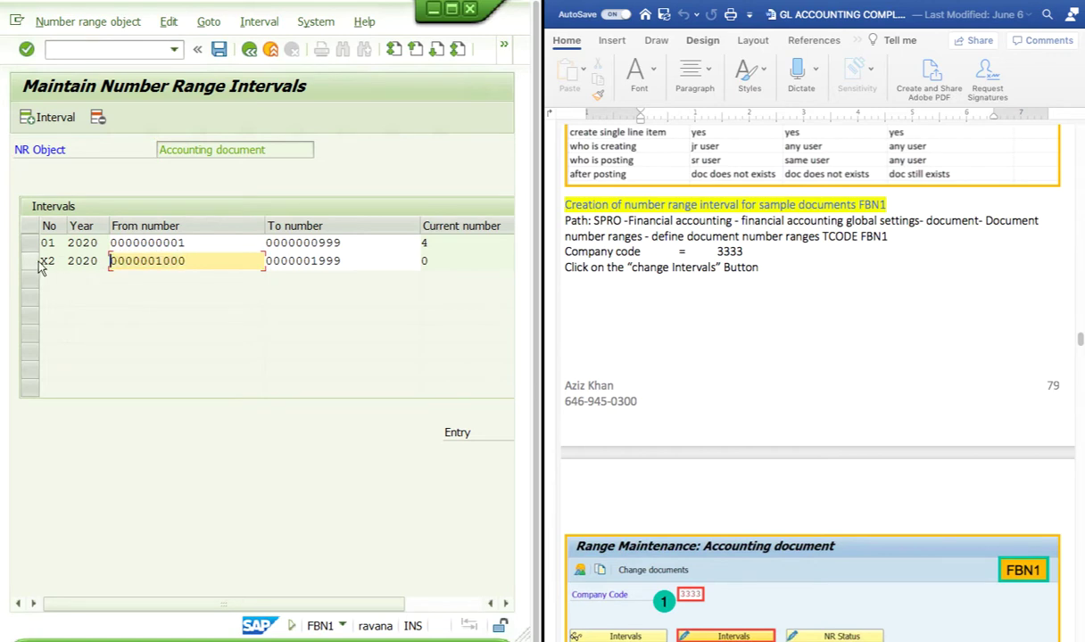
{"action": "left_click", "coordinate": [32, 264]}
{"action": "left_click", "coordinate": [426, 260]}
{"action": "left_click_drag", "start_coordinate": [439, 261], "coordinate": [216, 265]}
{"action": "left_click", "coordinate": [423, 260]}
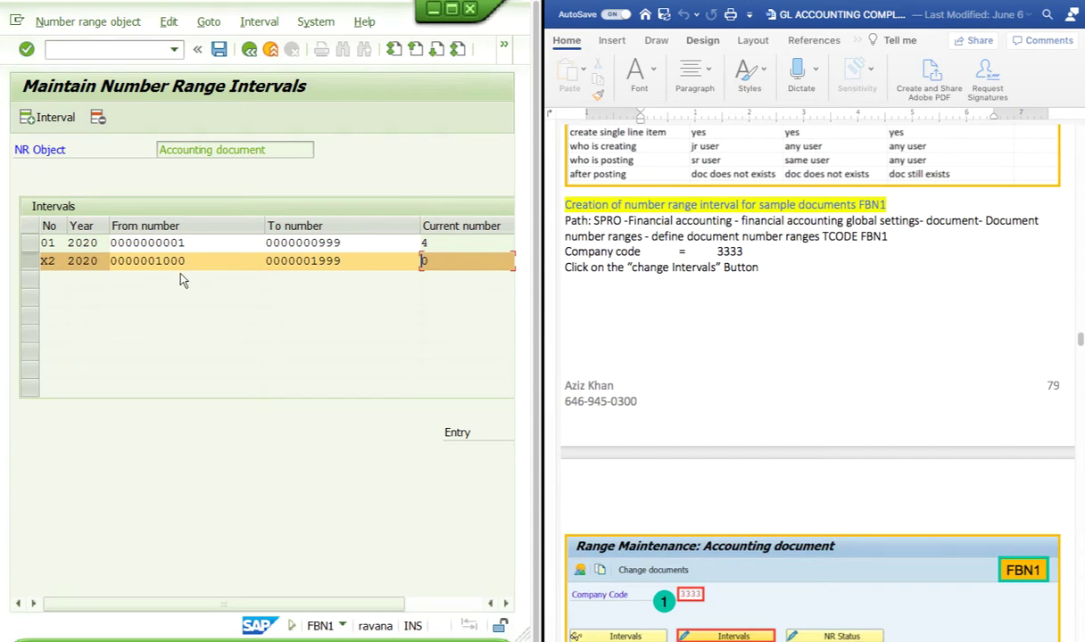
{"action": "left_click", "coordinate": [342, 260]}
{"action": "left_click_drag", "start_coordinate": [342, 261], "coordinate": [319, 260]}
{"action": "left_click", "coordinate": [318, 260]}
{"action": "left_click_drag", "start_coordinate": [198, 263], "coordinate": [155, 262]}
{"action": "left_click", "coordinate": [163, 261]}
{"action": "left_click", "coordinate": [155, 262]}
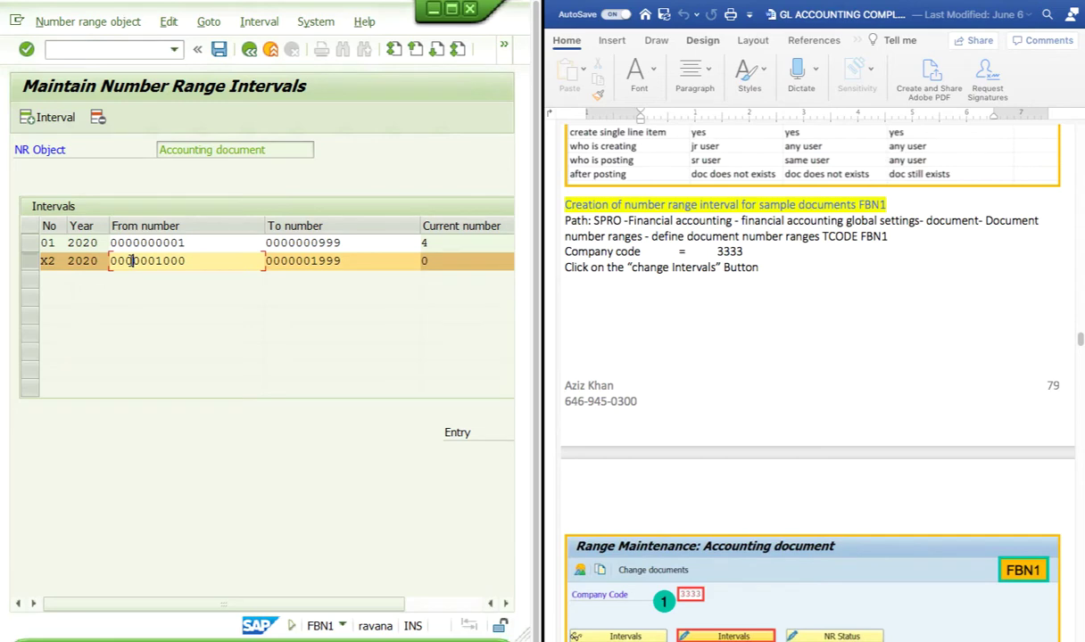
Leave number range maintenance and start transaction FS00, as given in the guide's General Expenses account section
{"action": "scroll", "coordinate": [1044, 383], "scroll_direction": "down", "scroll_amount": 8}
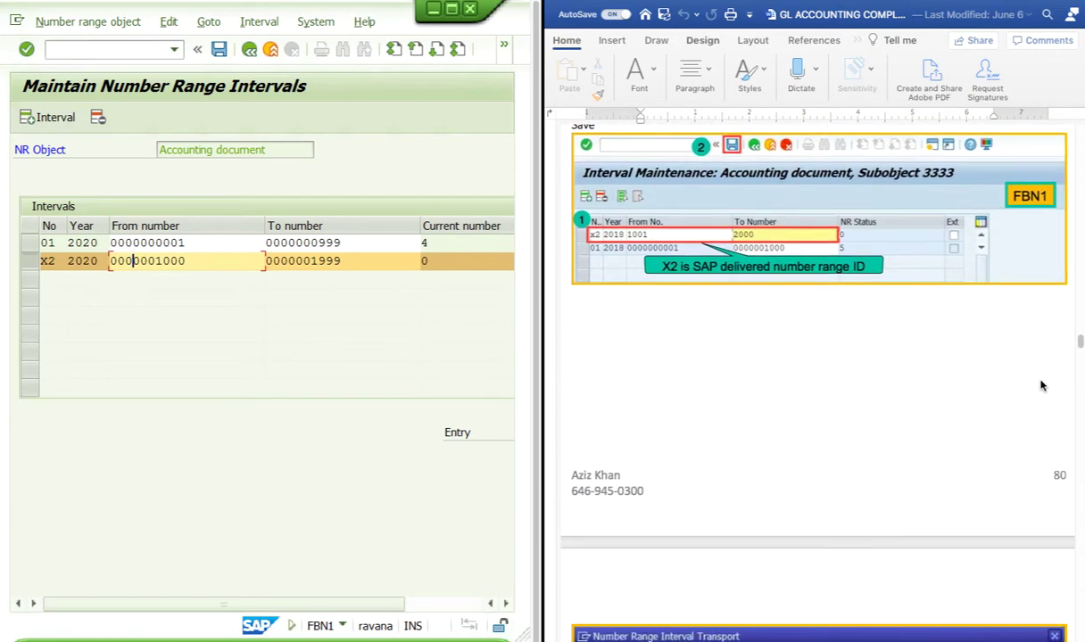
{"action": "scroll", "coordinate": [1041, 386], "scroll_direction": "down", "scroll_amount": 8}
{"action": "scroll", "coordinate": [1041, 385], "scroll_direction": "down", "scroll_amount": 1}
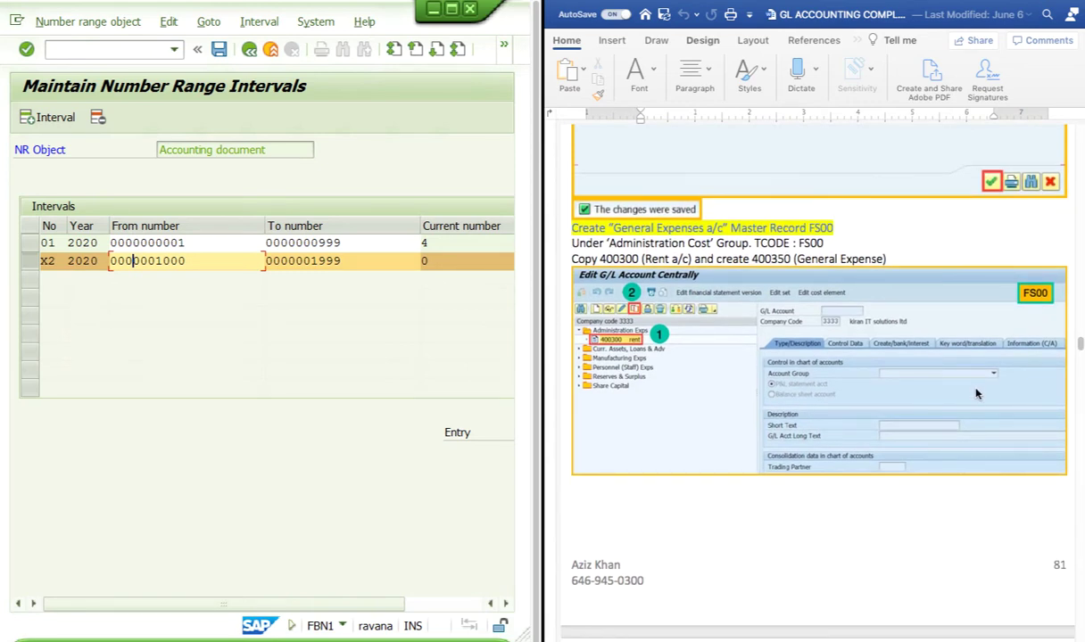
{"action": "scroll", "coordinate": [971, 386], "scroll_direction": "down", "scroll_amount": 1}
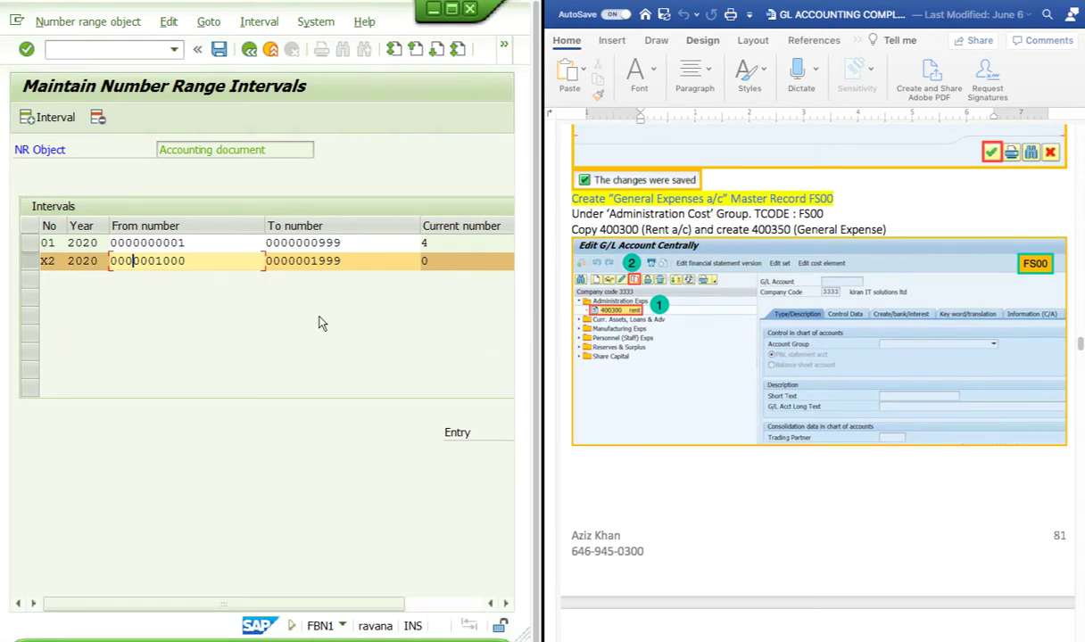
{"action": "left_click", "coordinate": [169, 49]}
{"action": "type", "text": "/n"}
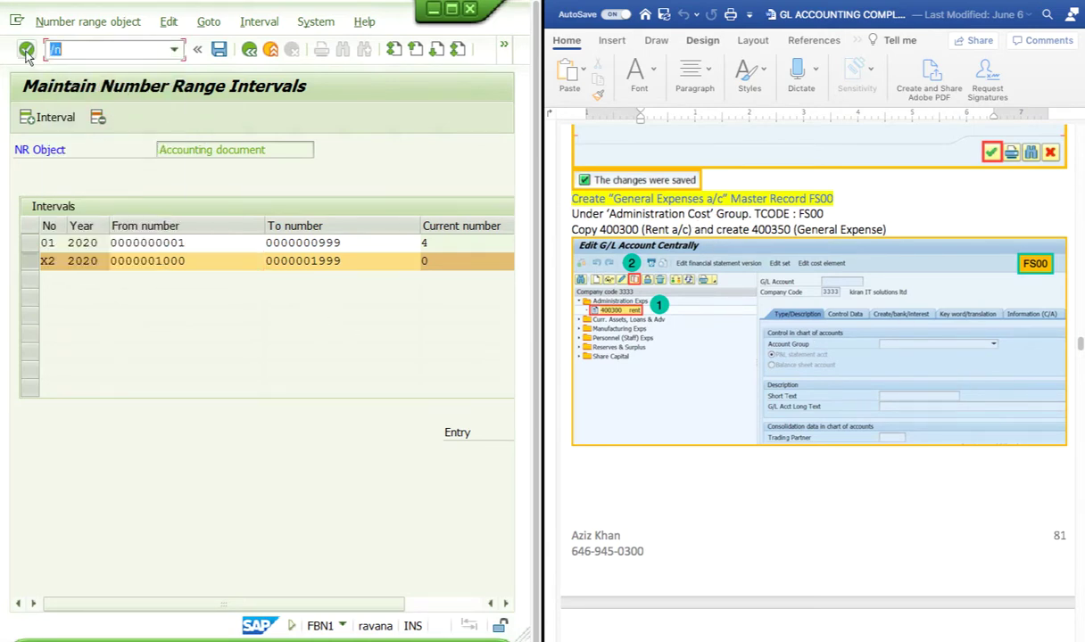
{"action": "left_click", "coordinate": [26, 50]}
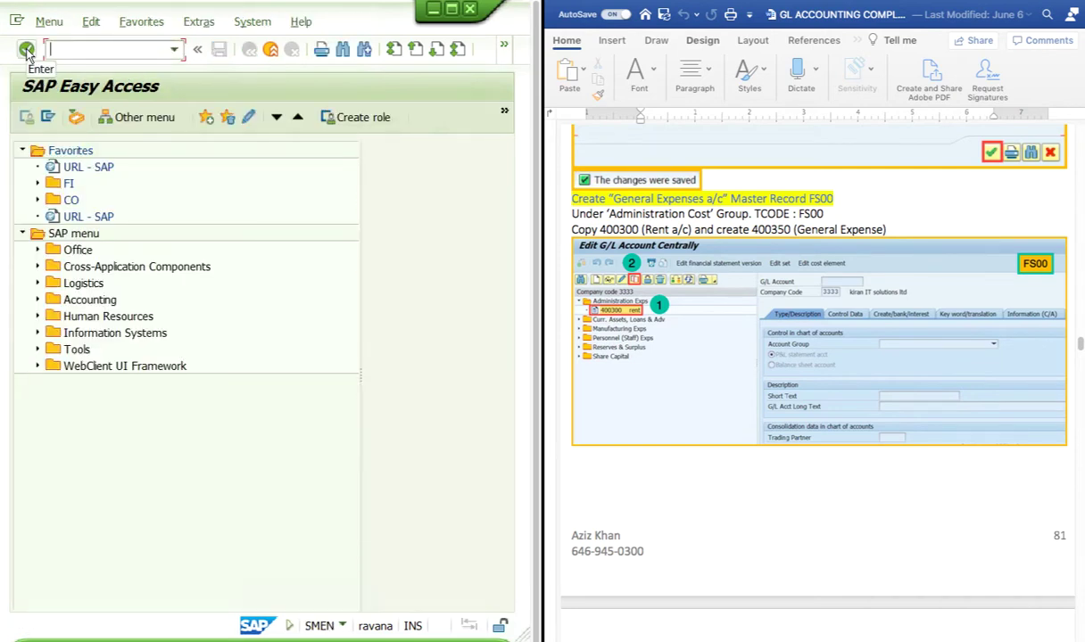
{"action": "type", "text": "fs"}
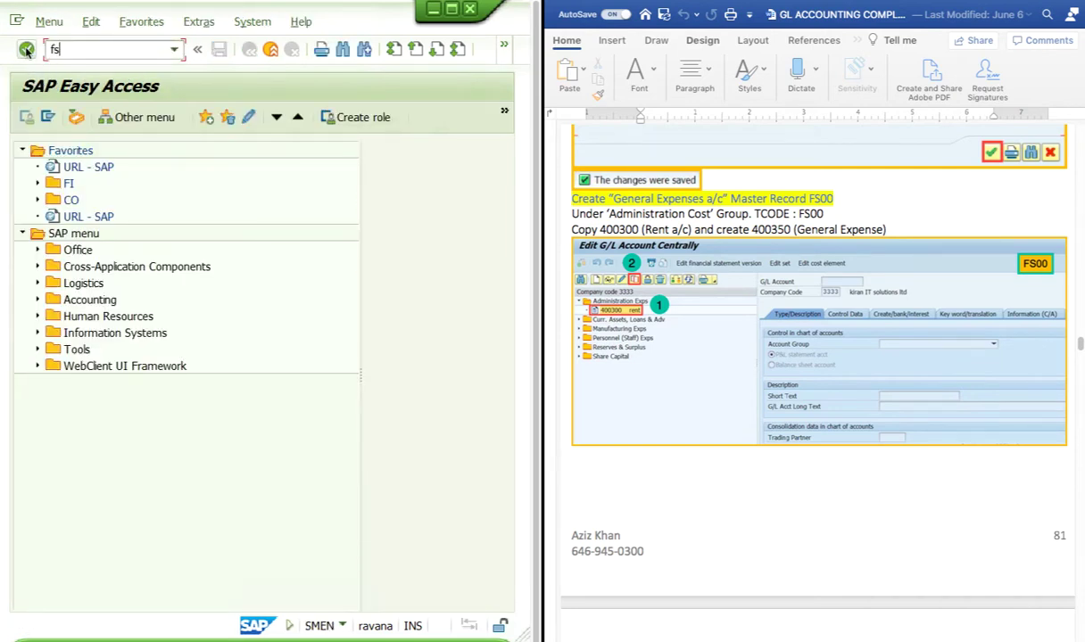
{"action": "type", "text": "00"}
{"action": "left_click", "coordinate": [26, 50]}
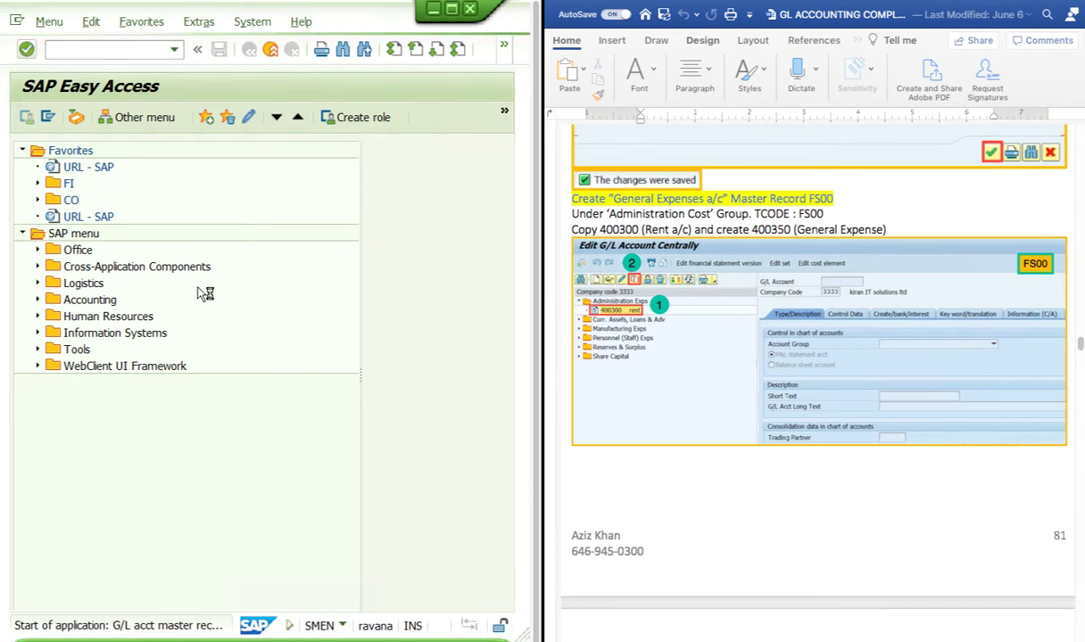
Widen the account tree so the group names are fully readable and check the company code field
{"action": "left_click_drag", "start_coordinate": [187, 373], "coordinate": [114, 357]}
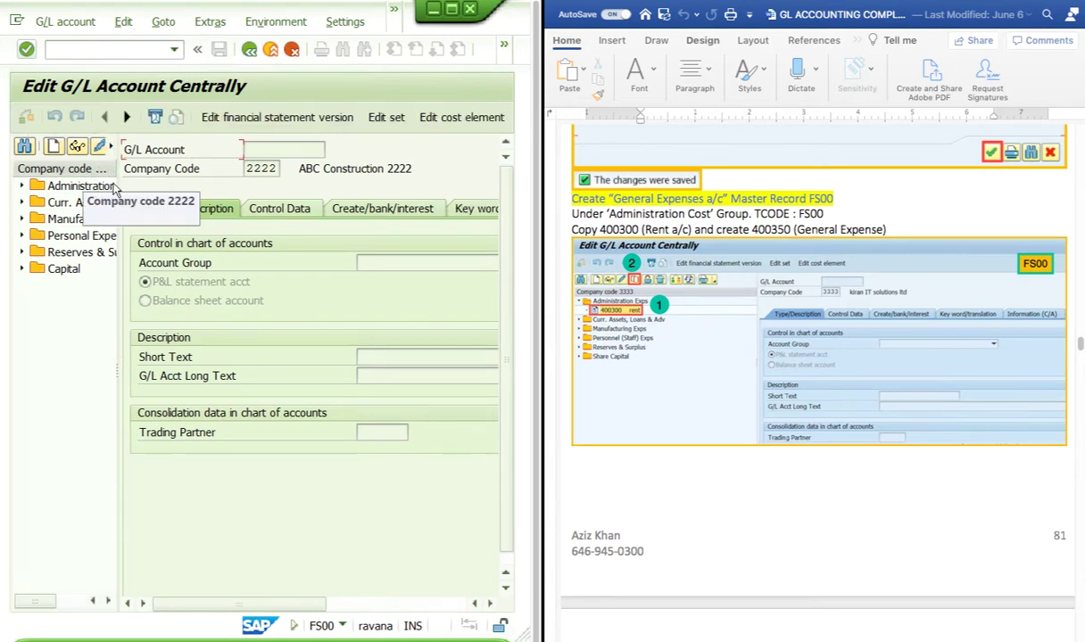
{"action": "left_click_drag", "start_coordinate": [117, 264], "coordinate": [251, 264]}
{"action": "left_click", "coordinate": [386, 169]}
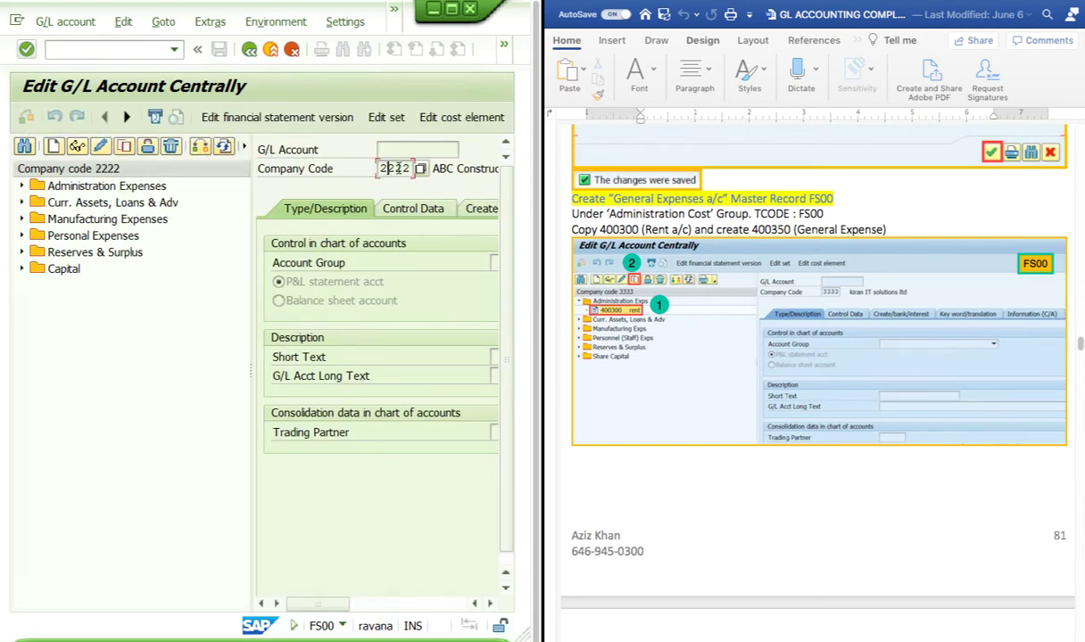
{"action": "left_click", "coordinate": [201, 151]}
{"action": "left_click", "coordinate": [285, 309]}
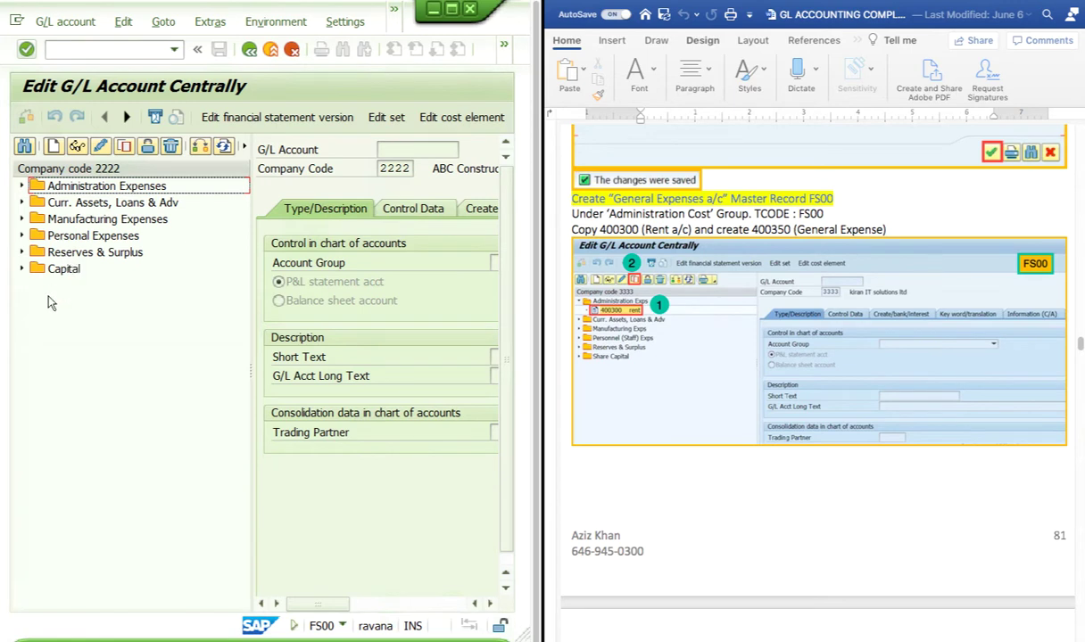
Expand all six account groups of company code 2222 in the tree to view their G/L accounts
{"action": "left_click", "coordinate": [22, 186]}
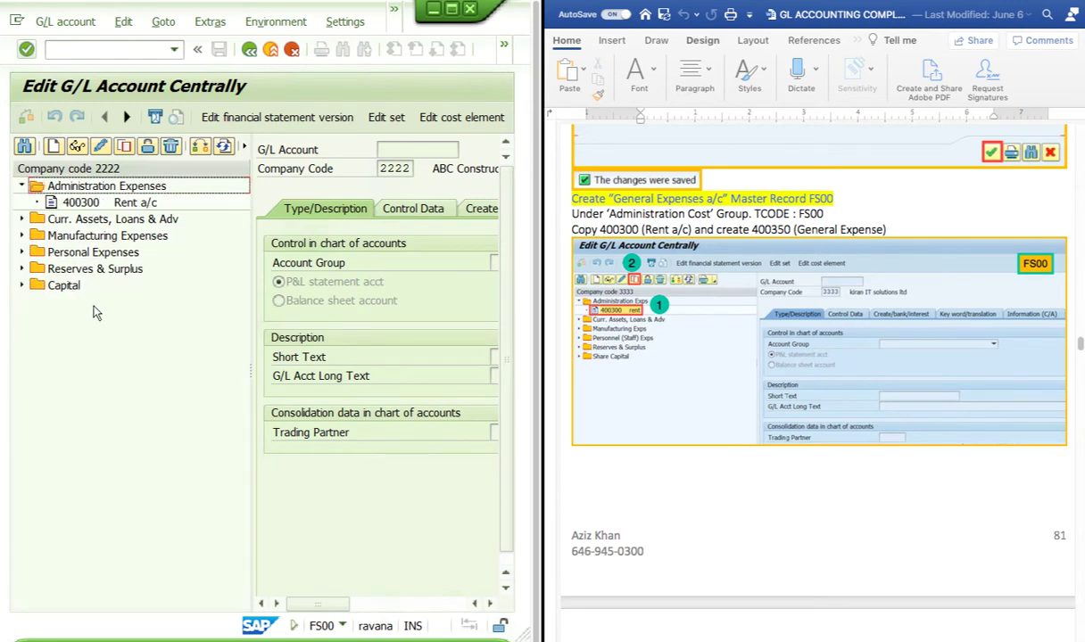
{"action": "left_click", "coordinate": [21, 219]}
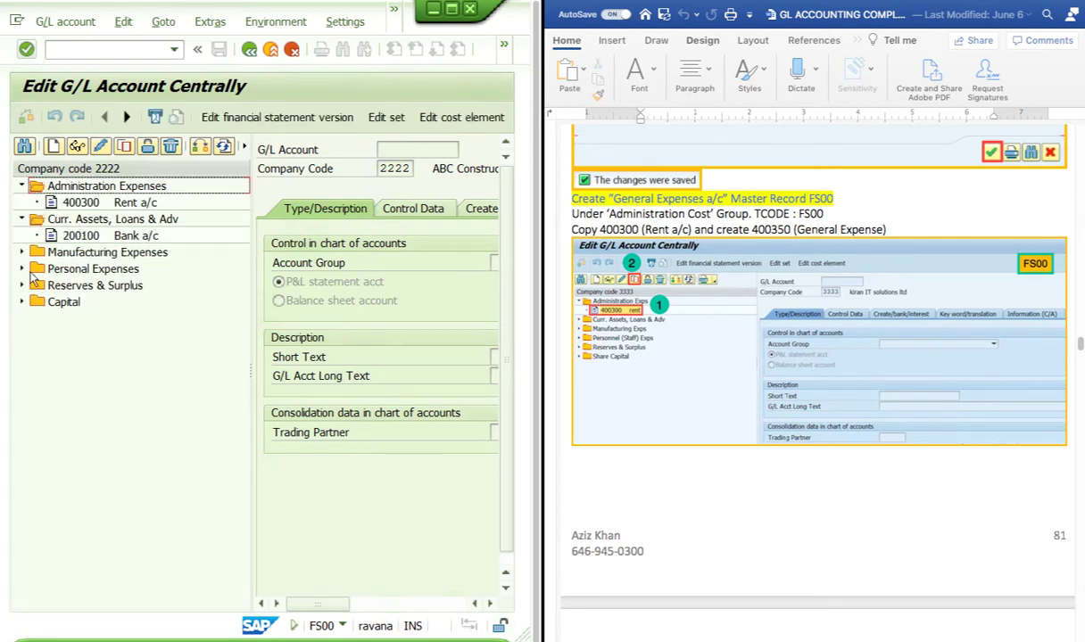
{"action": "left_click", "coordinate": [22, 252]}
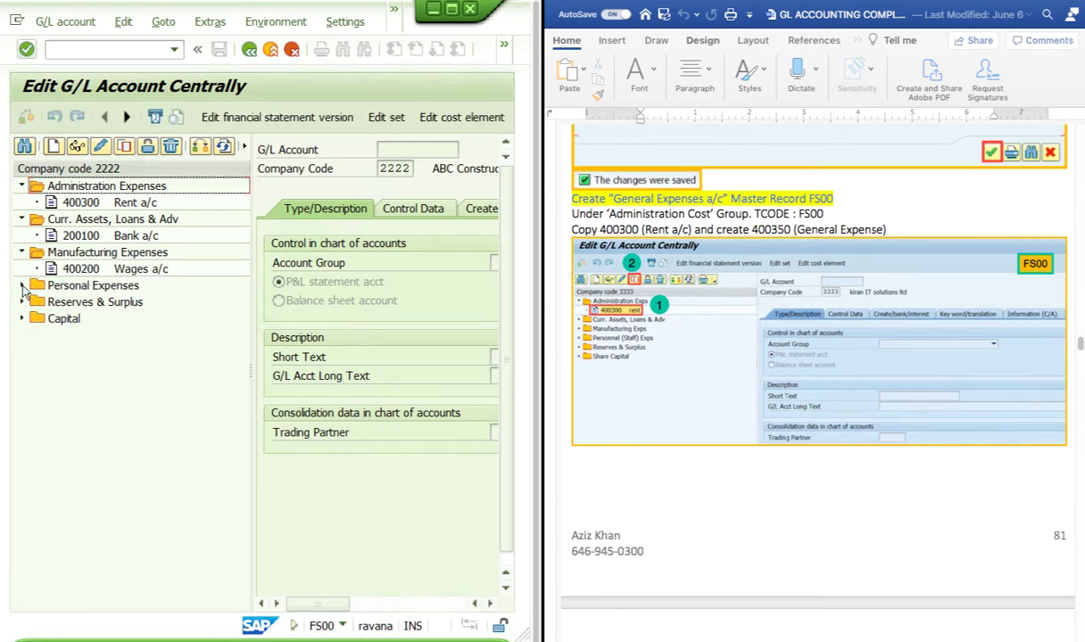
{"action": "left_click", "coordinate": [21, 284]}
{"action": "left_click", "coordinate": [21, 319]}
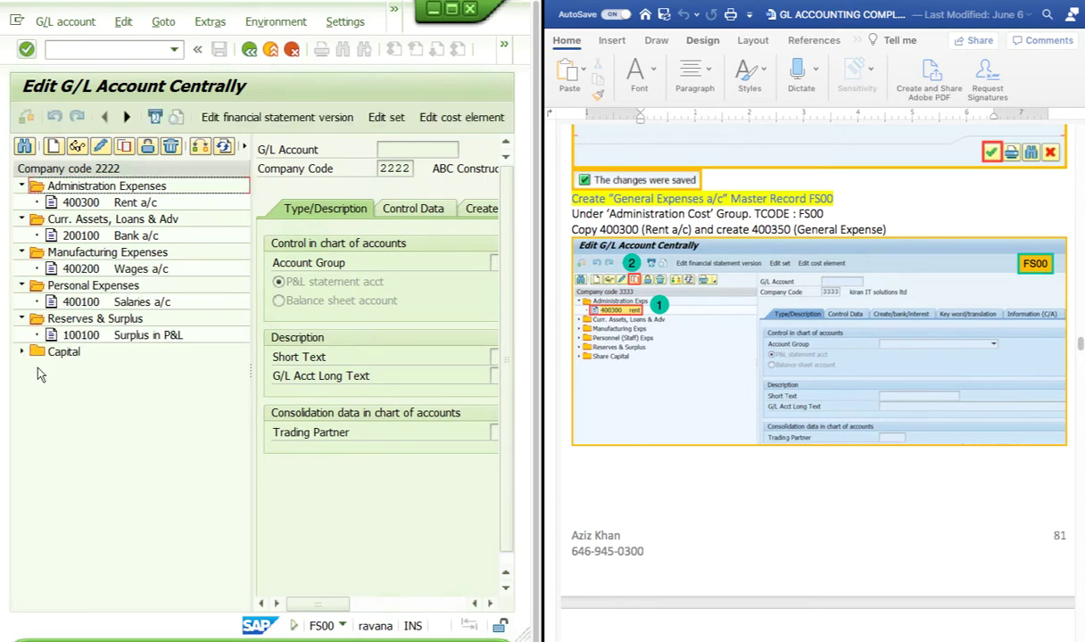
{"action": "left_click", "coordinate": [21, 351]}
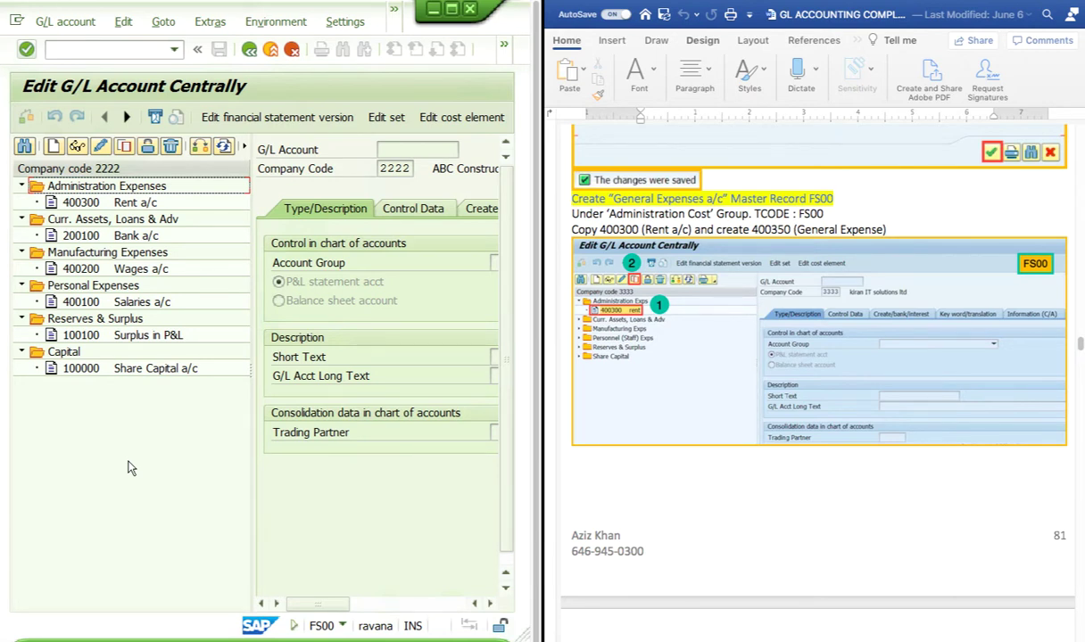
Select Rent a/c 400300 under Administration Expenses and read the guide's instruction for creating the general expense account from it
{"action": "left_click", "coordinate": [134, 204]}
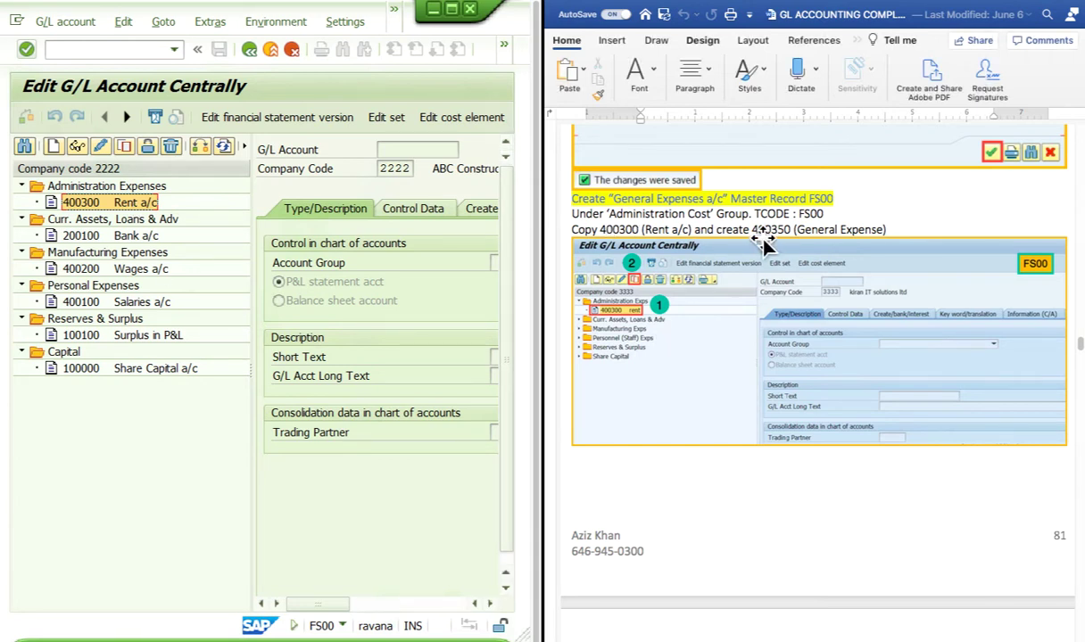
{"action": "left_click", "coordinate": [714, 248]}
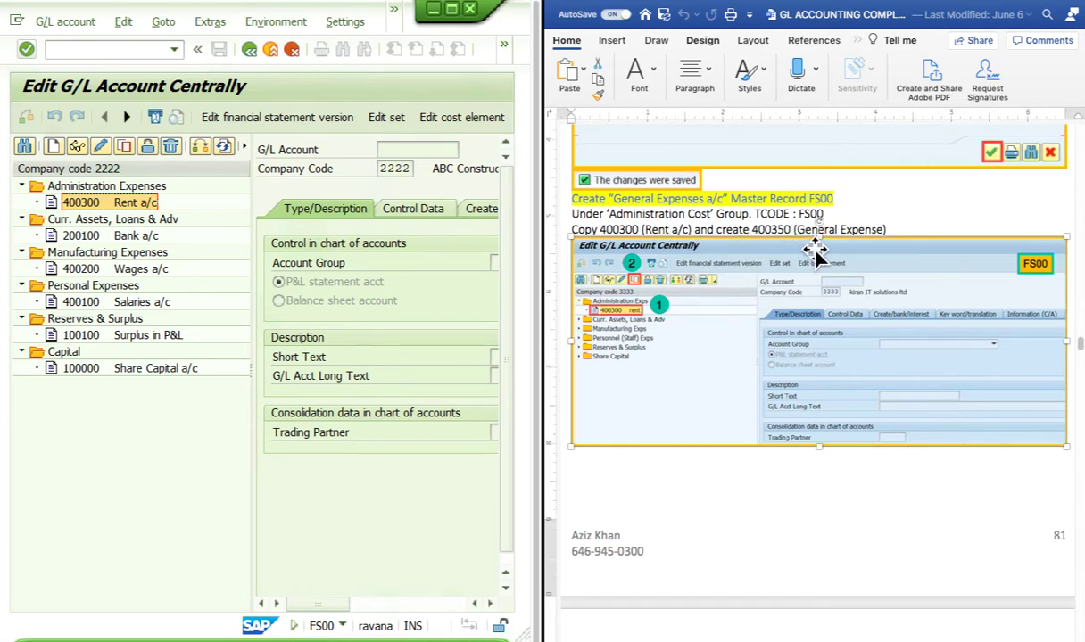
{"action": "left_click", "coordinate": [872, 230]}
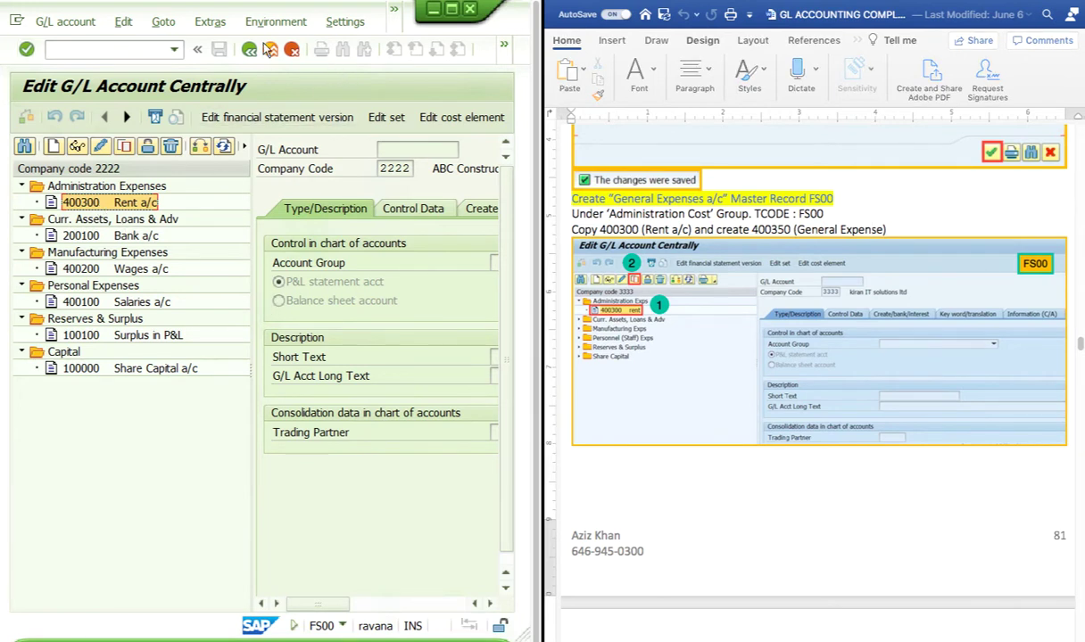
{"action": "mouse_move", "coordinate": [372, 179]}
{"action": "left_mouse_down"}
{"action": "mouse_move", "coordinate": [319, 176]}
{"action": "mouse_move", "coordinate": [381, 177]}
{"action": "left_mouse_up"}
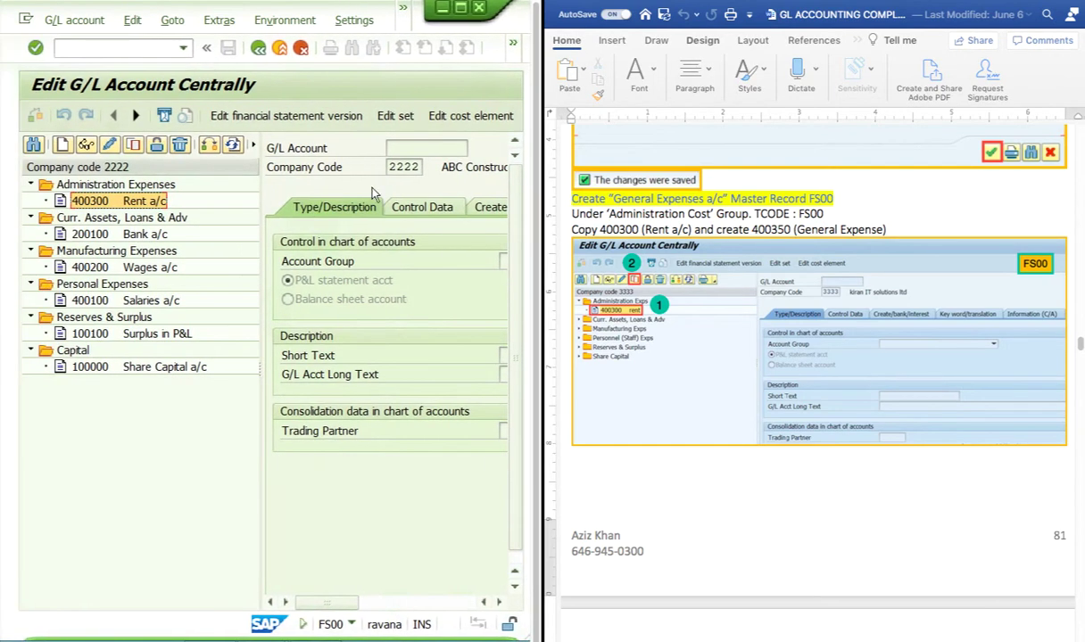
Create a second SAP session and start transaction OBD4 for the G/L account groups in it
{"action": "left_click", "coordinate": [25, 19]}
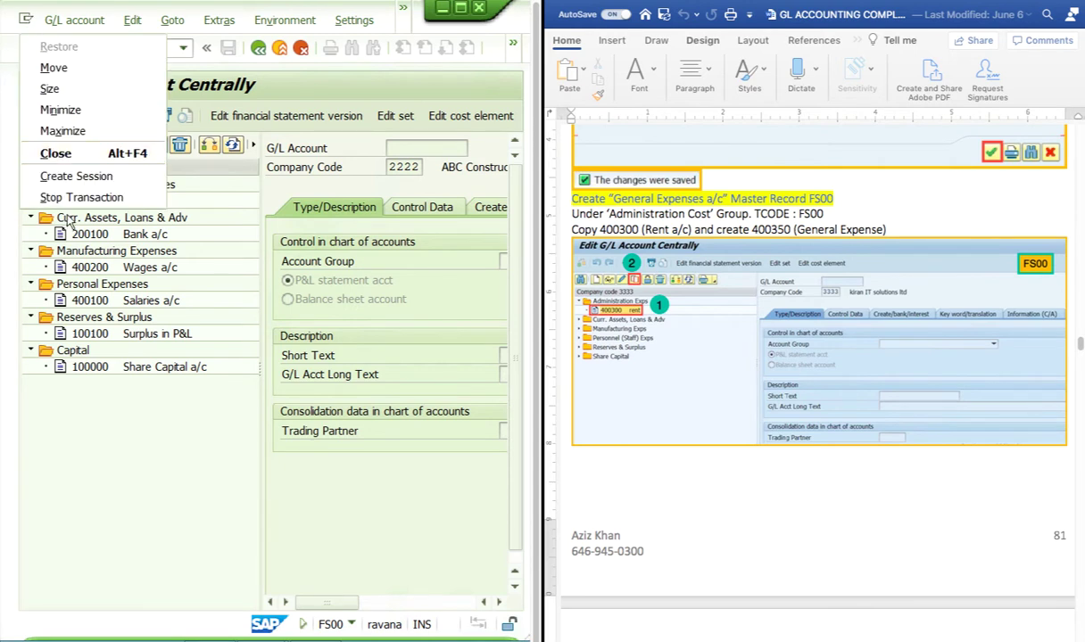
{"action": "left_click", "coordinate": [69, 178]}
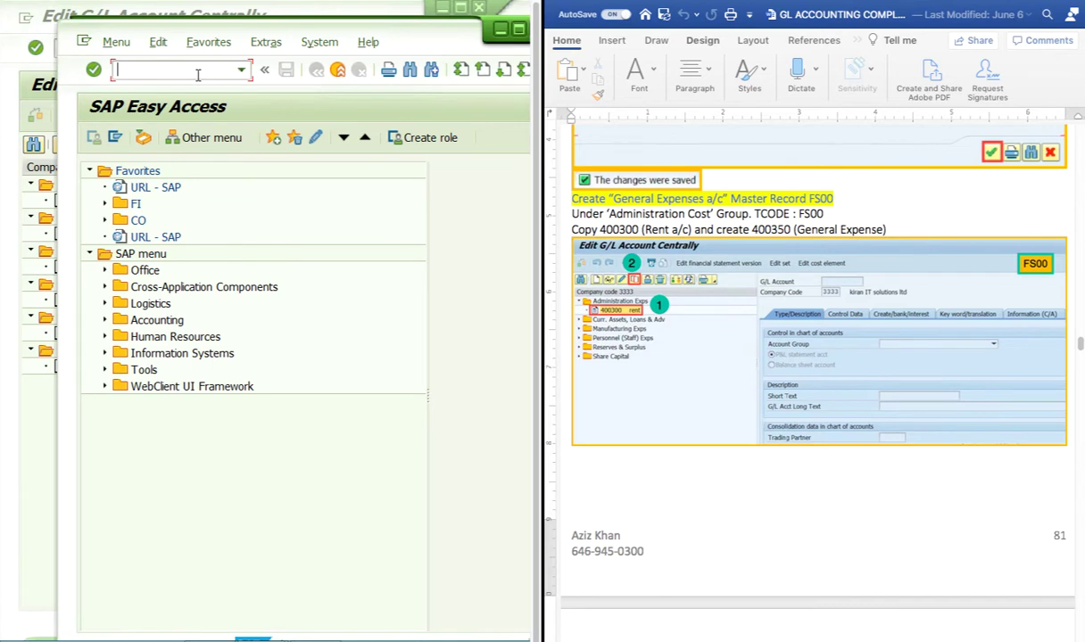
{"action": "type", "text": "spro"}
{"action": "key", "text": "BackSpace"}
{"action": "key", "text": "BackSpace"}
{"action": "key", "text": "BackSpace"}
{"action": "type", "text": "obd4"}
{"action": "key", "text": "Return"}
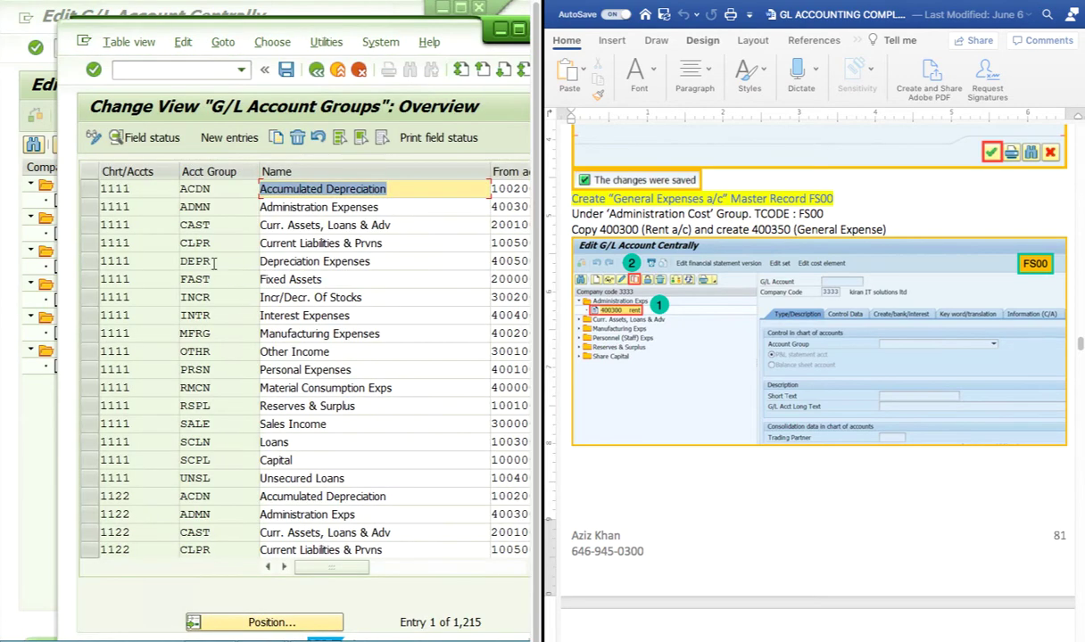
Position the G/L account groups list at chart of accounts 2222
{"action": "type", "text": "33"}
{"action": "key", "text": "BackSpace"}
{"action": "key", "text": "BackSpace"}
{"action": "type", "text": "222"}
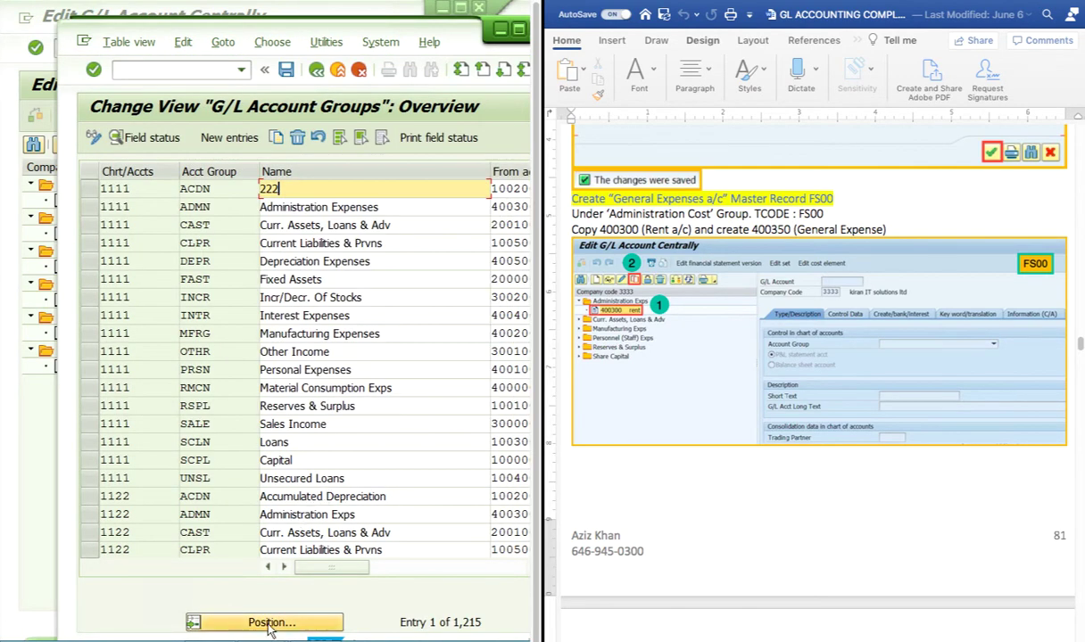
{"action": "left_click", "coordinate": [268, 624]}
{"action": "type", "text": "2222"}
{"action": "left_click", "coordinate": [355, 348]}
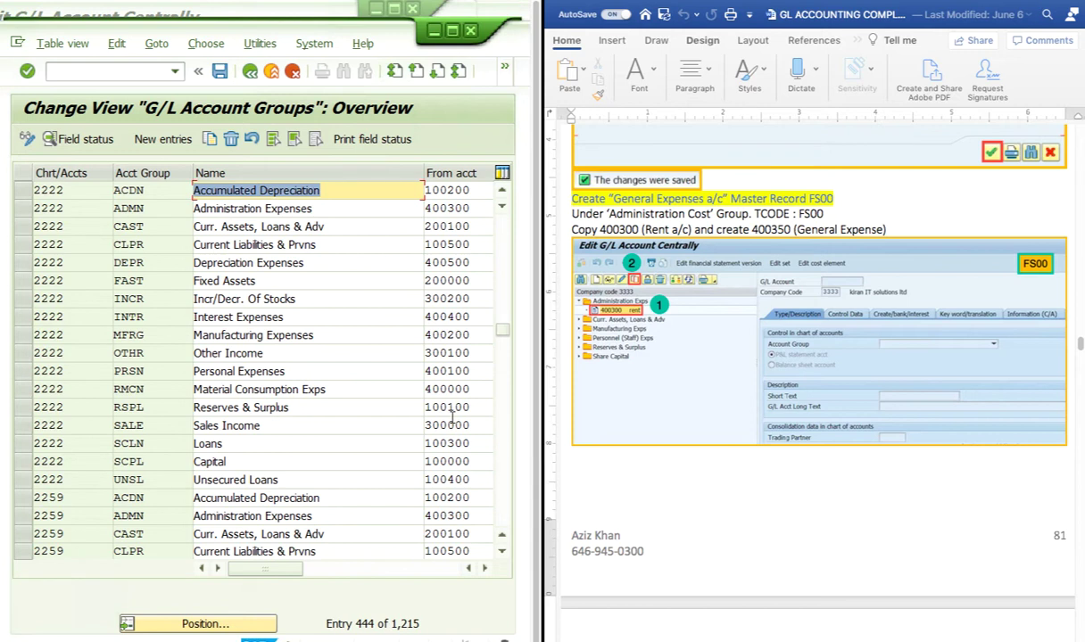
Examine the starting account numbers of chart 2222's expense groups, especially Administration Expenses, and return to the FS00 session
{"action": "left_click", "coordinate": [450, 370]}
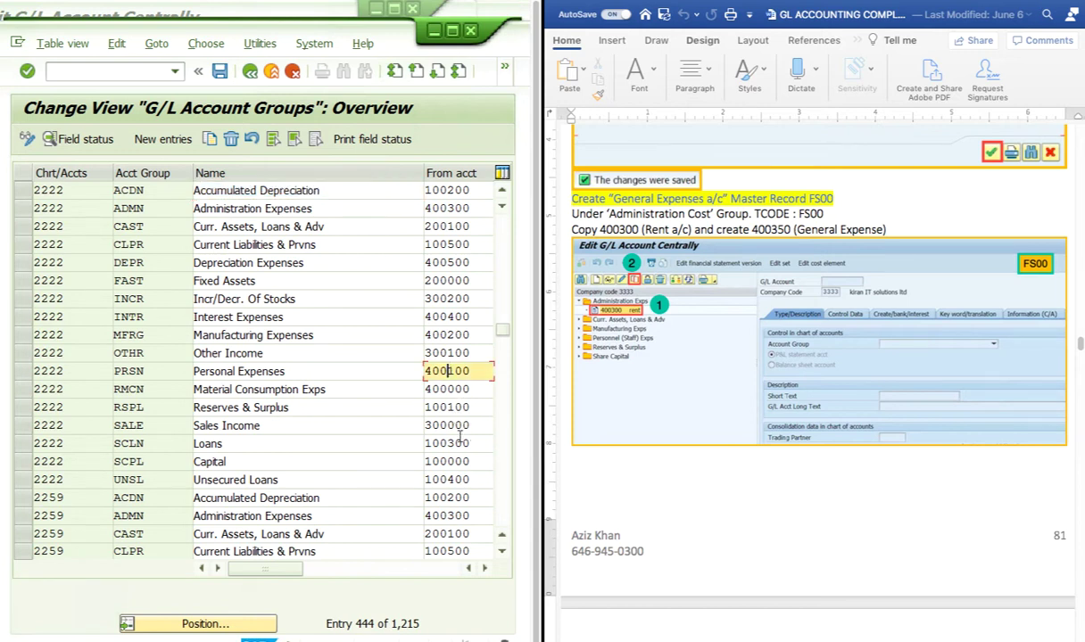
{"action": "left_click", "coordinate": [465, 316]}
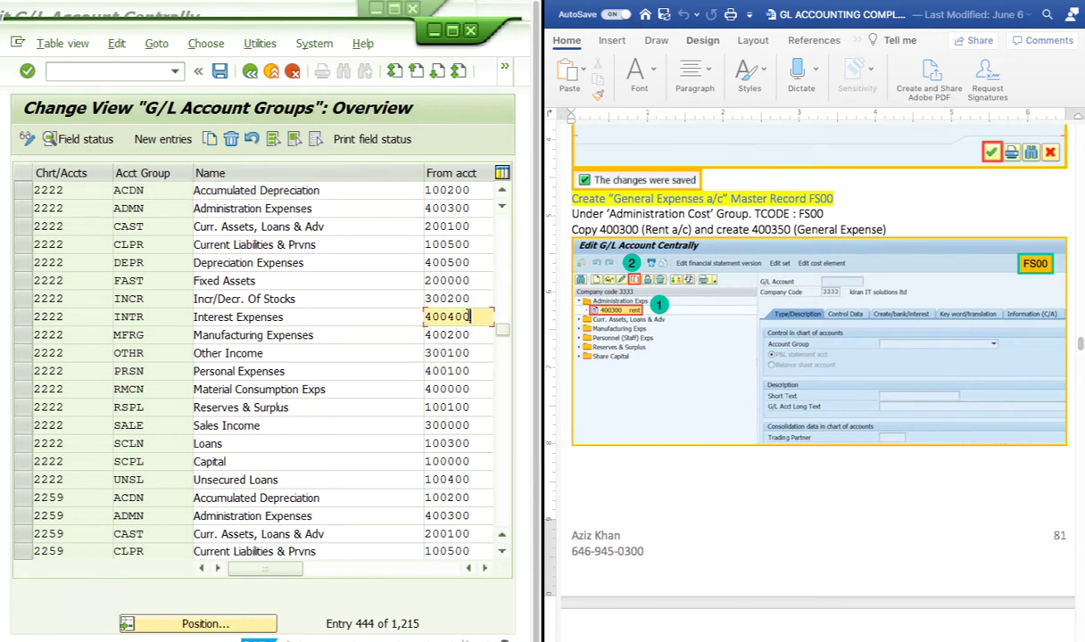
{"action": "left_click", "coordinate": [471, 208]}
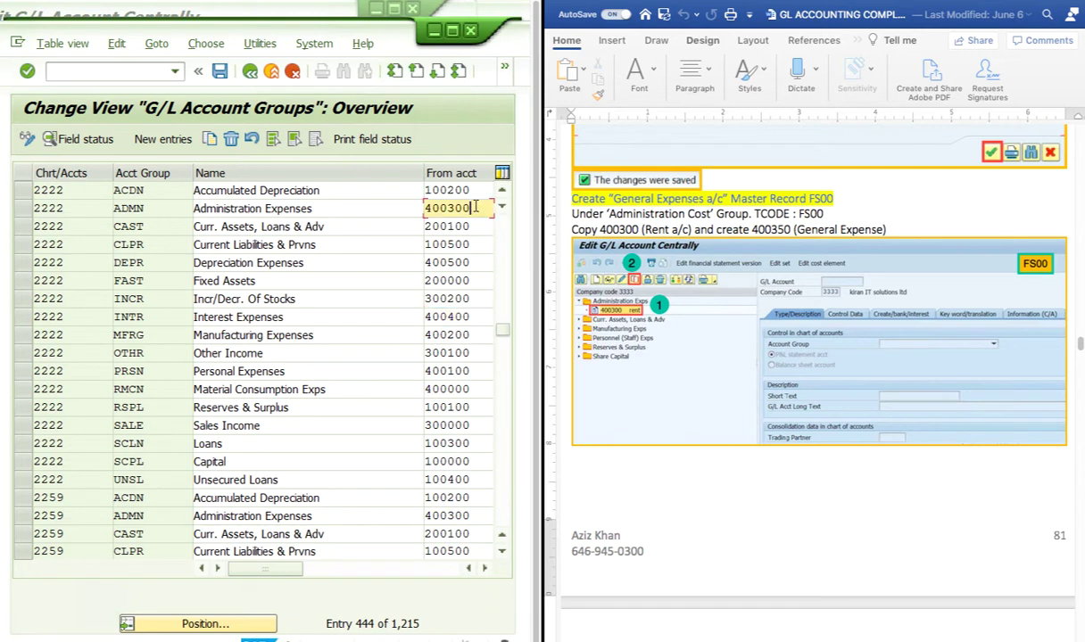
{"action": "left_click", "coordinate": [340, 206]}
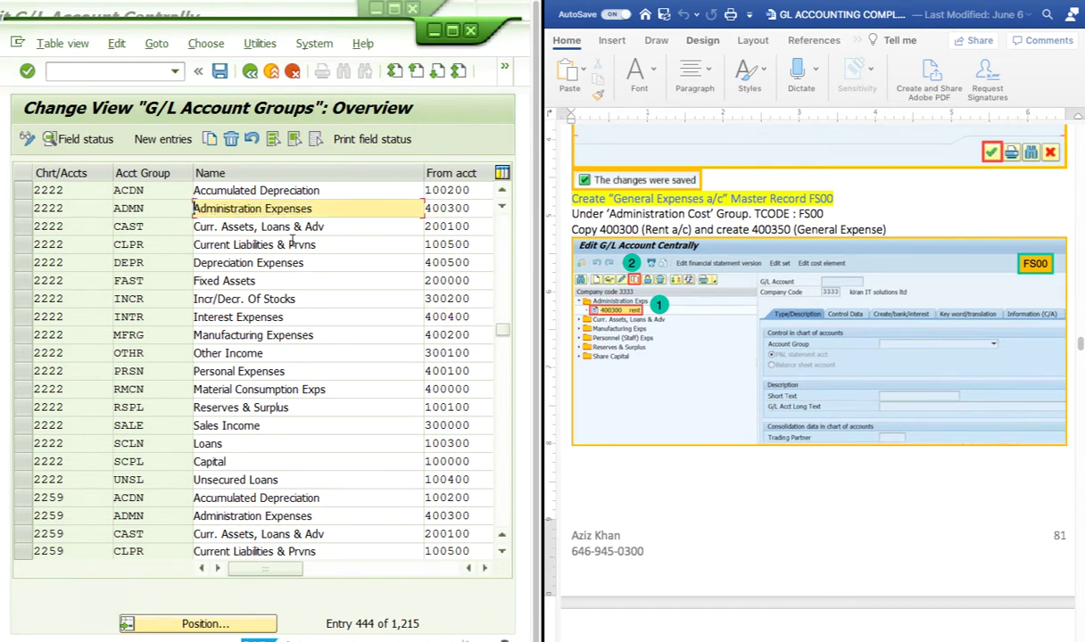
{"action": "scroll", "coordinate": [352, 223], "scroll_direction": "down", "scroll_amount": 1}
{"action": "scroll", "coordinate": [124, 258], "scroll_direction": "up", "scroll_amount": 8}
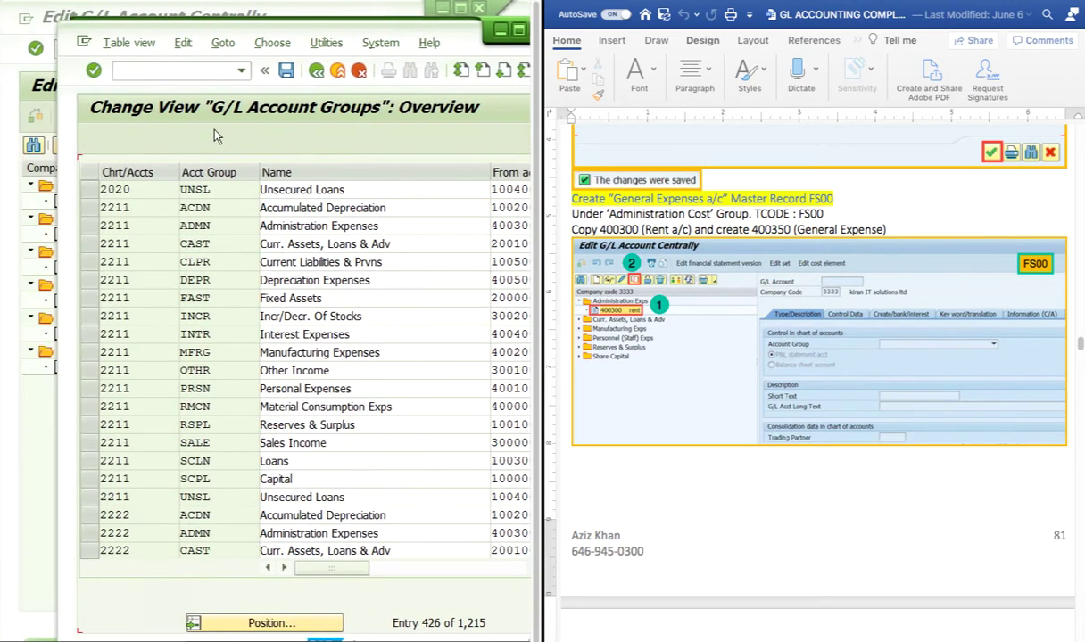
{"action": "left_click_drag", "start_coordinate": [330, 31], "coordinate": [277, 57]}
{"action": "left_click_drag", "start_coordinate": [421, 54], "coordinate": [274, 53]}
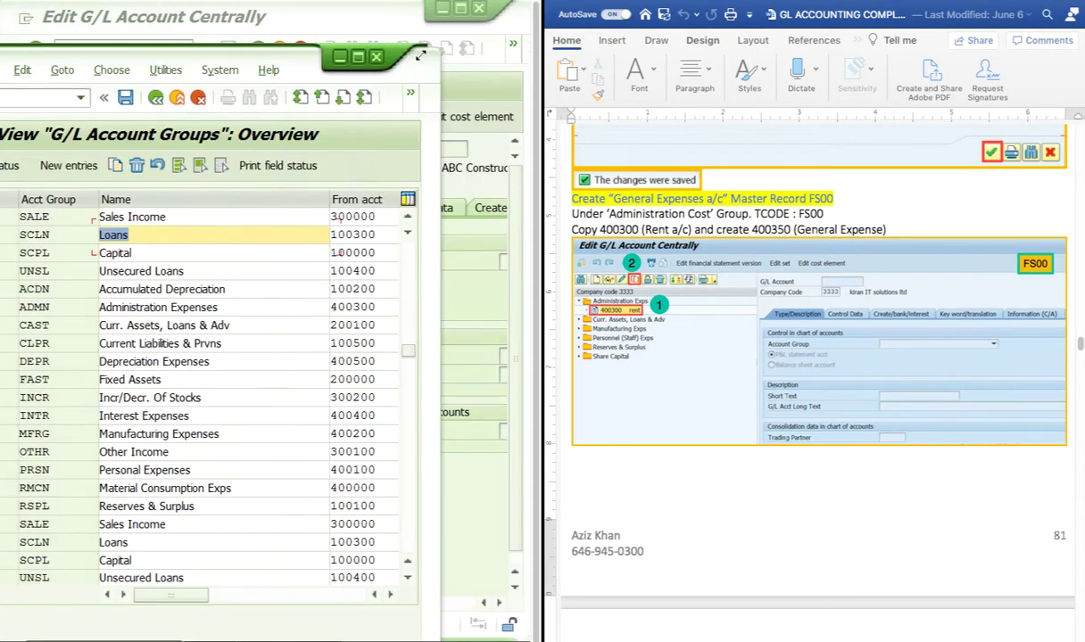
{"action": "left_click", "coordinate": [365, 56]}
Copy Rent a/c 400300 as a template for new G/L account 400301 in company code 2222
{"action": "left_click", "coordinate": [91, 204]}
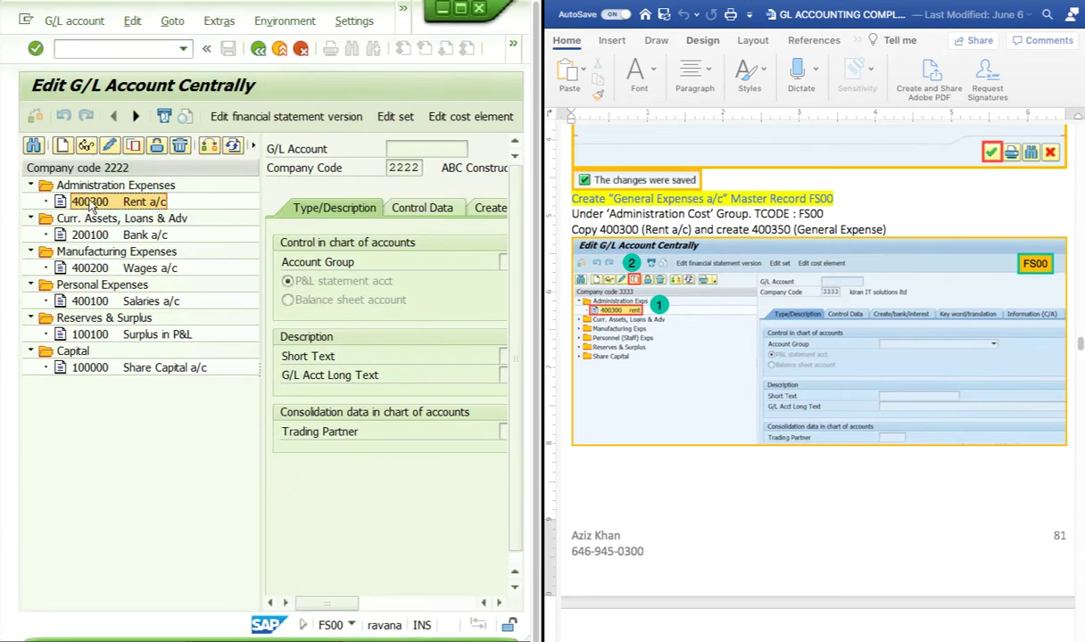
{"action": "left_click", "coordinate": [133, 145]}
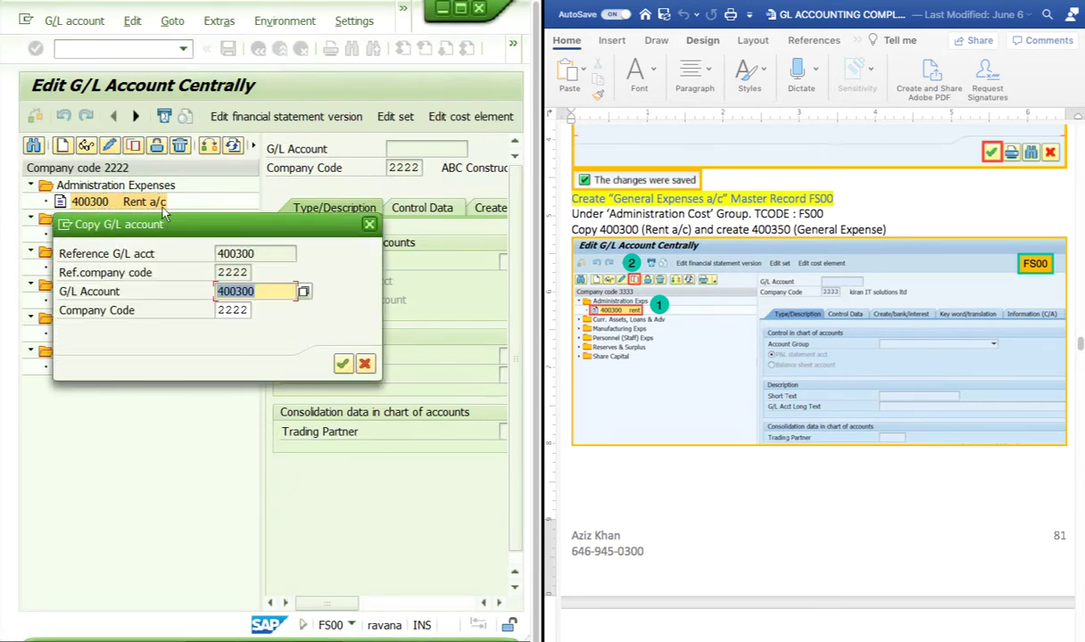
{"action": "left_click", "coordinate": [278, 298]}
{"action": "type", "text": "1"}
{"action": "key", "text": "BackSpace"}
{"action": "key", "text": "BackSpace"}
{"action": "type", "text": "1"}
{"action": "key", "text": "Return"}
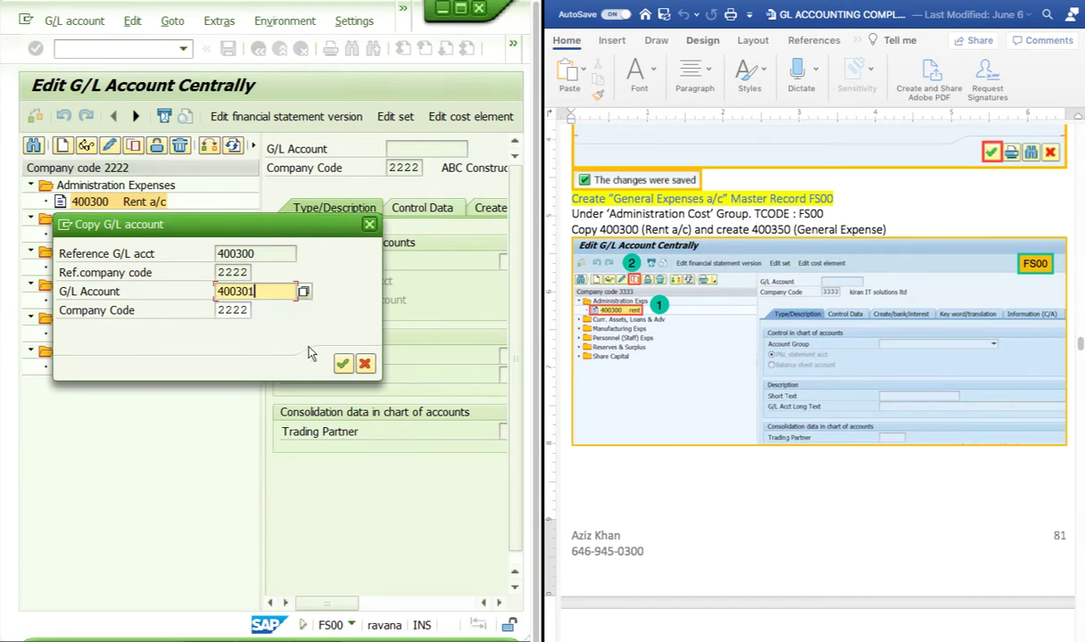
{"action": "left_click", "coordinate": [343, 365]}
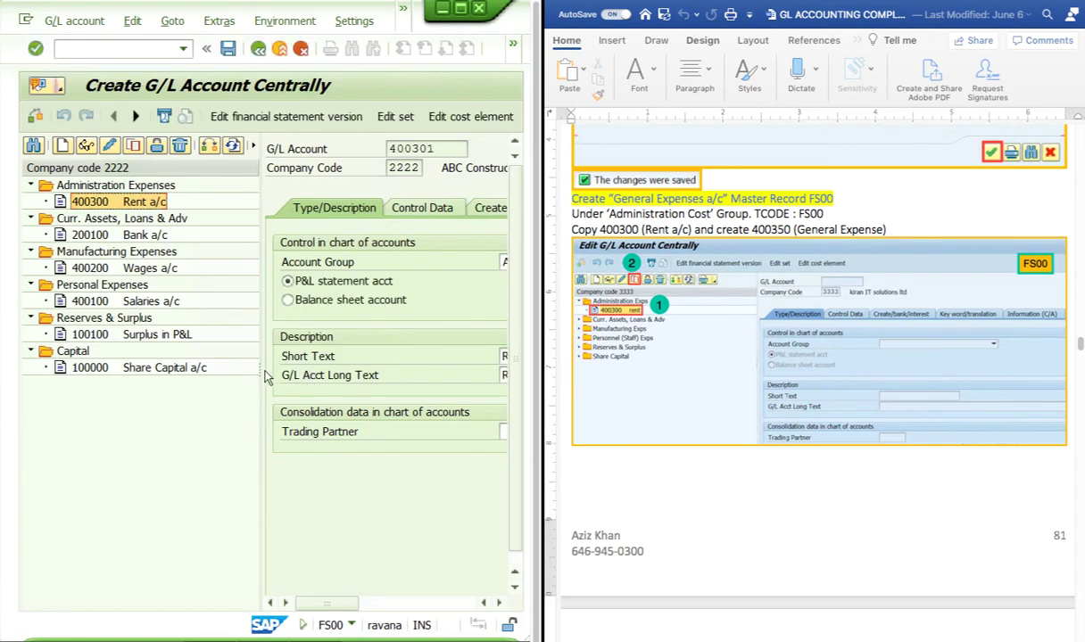
Narrow the account tree to show the description fields and set the short text to General Expense a/c
{"action": "left_click_drag", "start_coordinate": [259, 358], "coordinate": [125, 384]}
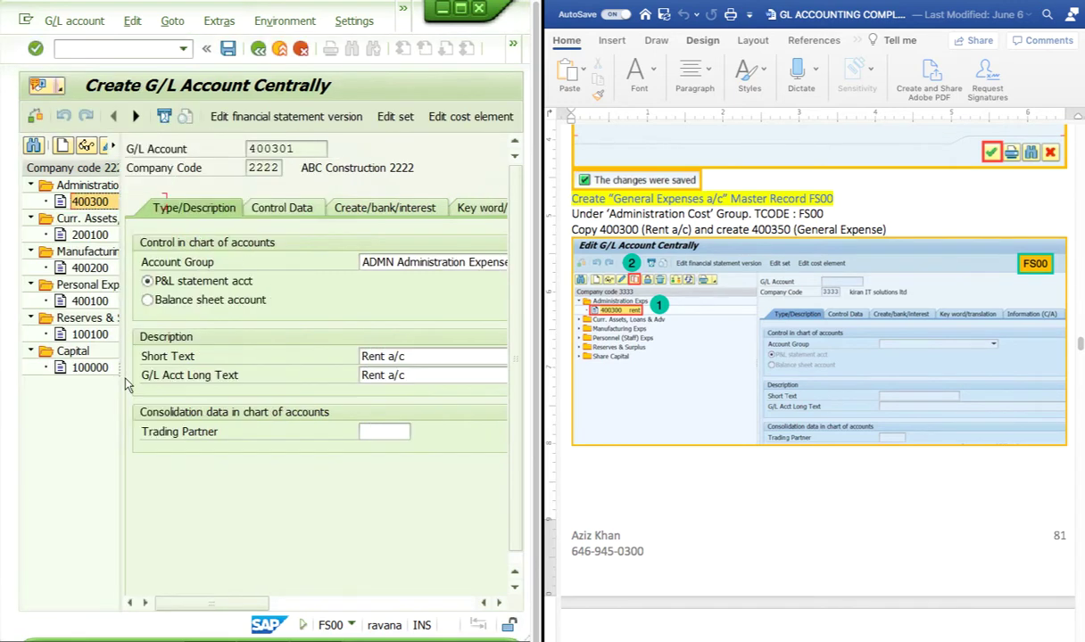
{"action": "left_click", "coordinate": [414, 355]}
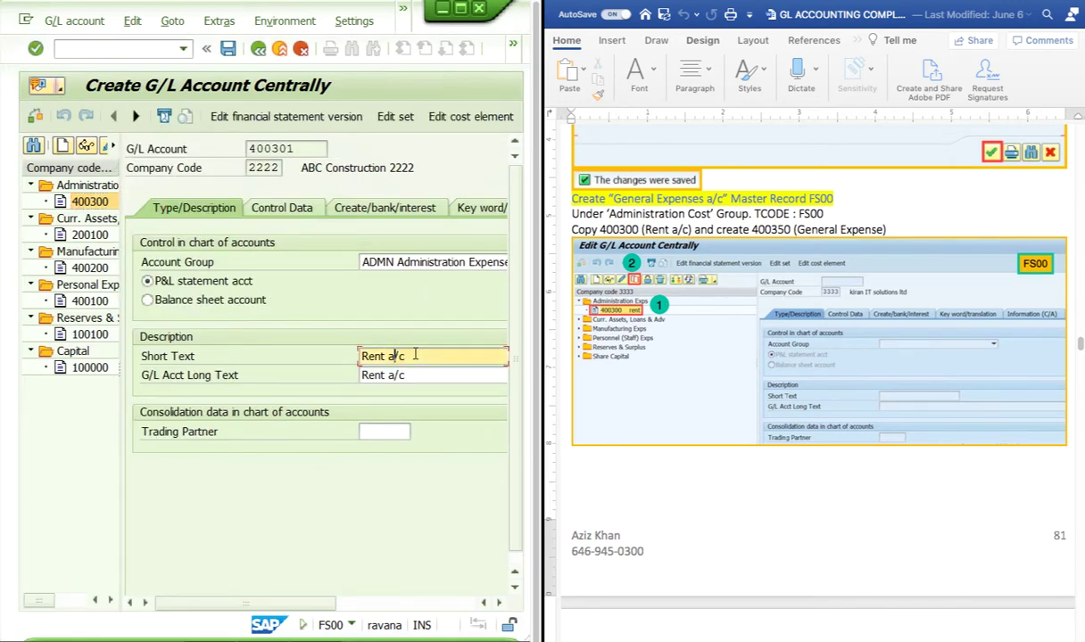
{"action": "key", "text": "BackSpace"}
{"action": "key", "text": "BackSpace"}
{"action": "key", "text": "BackSpace"}
{"action": "key", "text": "BackSpace"}
{"action": "type", "text": "General Expenses"}
{"action": "key", "text": "BackSpace"}
Replace the G/L account long text with General Expense a/c, reusing the wording of the short text
{"action": "left_click_drag", "start_coordinate": [447, 357], "coordinate": [249, 377]}
{"action": "left_click", "coordinate": [415, 374]}
{"action": "key", "text": "BackSpace"}
{"action": "key", "text": "BackSpace"}
{"action": "key", "text": "BackSpace"}
{"action": "key", "text": "BackSpace"}
{"action": "key", "text": "BackSpace"}
{"action": "key", "text": "BackSpace"}
{"action": "key", "text": "BackSpace"}
{"action": "key", "text": "BackSpace"}
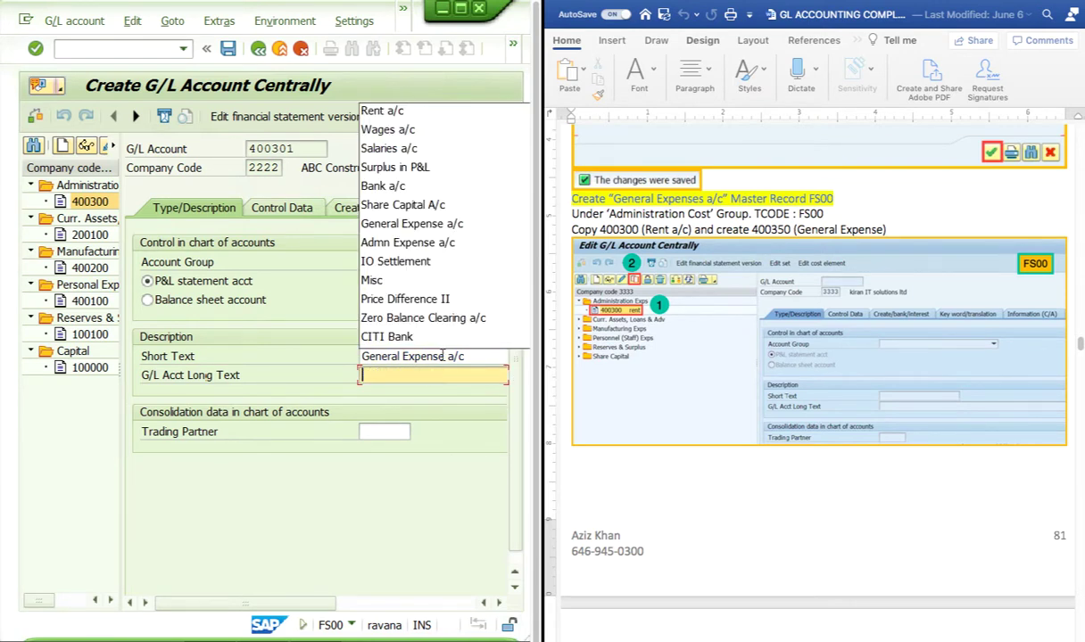
{"action": "left_click", "coordinate": [423, 356]}
{"action": "left_click_drag", "start_coordinate": [444, 356], "coordinate": [362, 356]}
{"action": "key", "text": "ctrl+c"}
{"action": "left_click", "coordinate": [438, 374]}
{"action": "key", "text": "ctrl+v"}
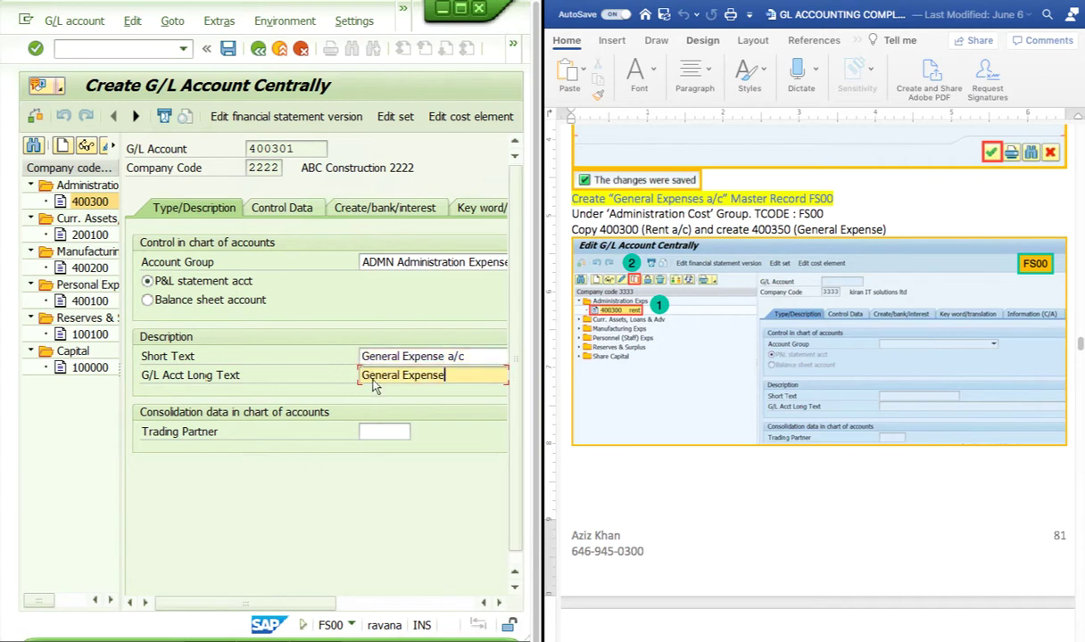
{"action": "type", "text": "a"}
{"action": "left_click", "coordinate": [459, 394]}
In the account's control data, set the sort key to 001 (Posting date)
{"action": "left_click", "coordinate": [276, 210]}
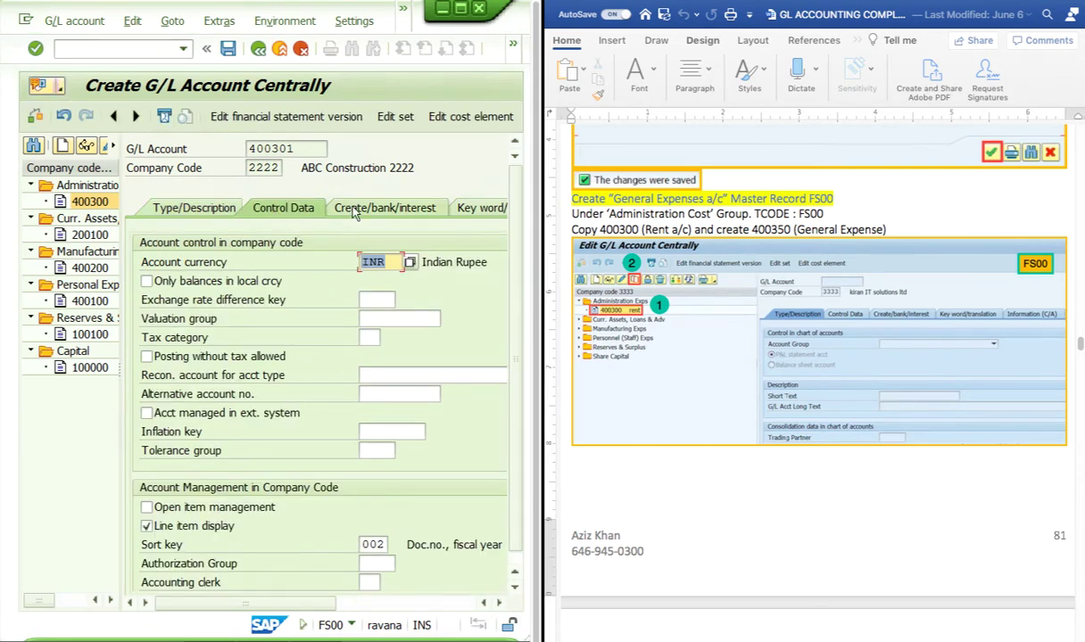
{"action": "left_click", "coordinate": [386, 546]}
{"action": "left_click", "coordinate": [394, 548]}
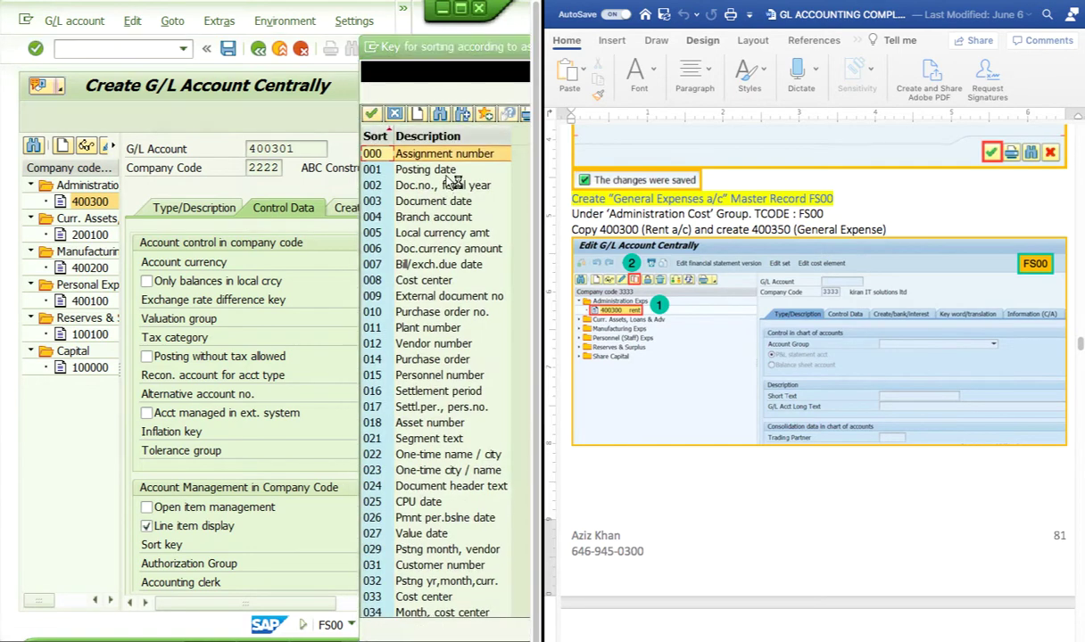
{"action": "double_click", "coordinate": [418, 173]}
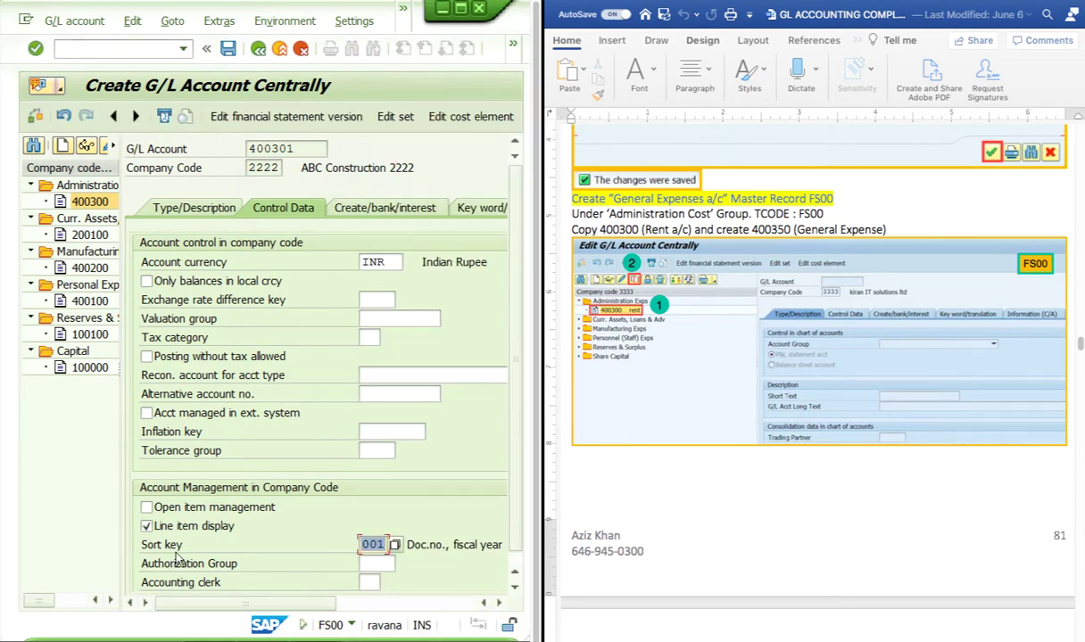
Assign field status group G001 to account 400301, save it, and check its entry under Administration Expenses in the tree
{"action": "left_click", "coordinate": [360, 203]}
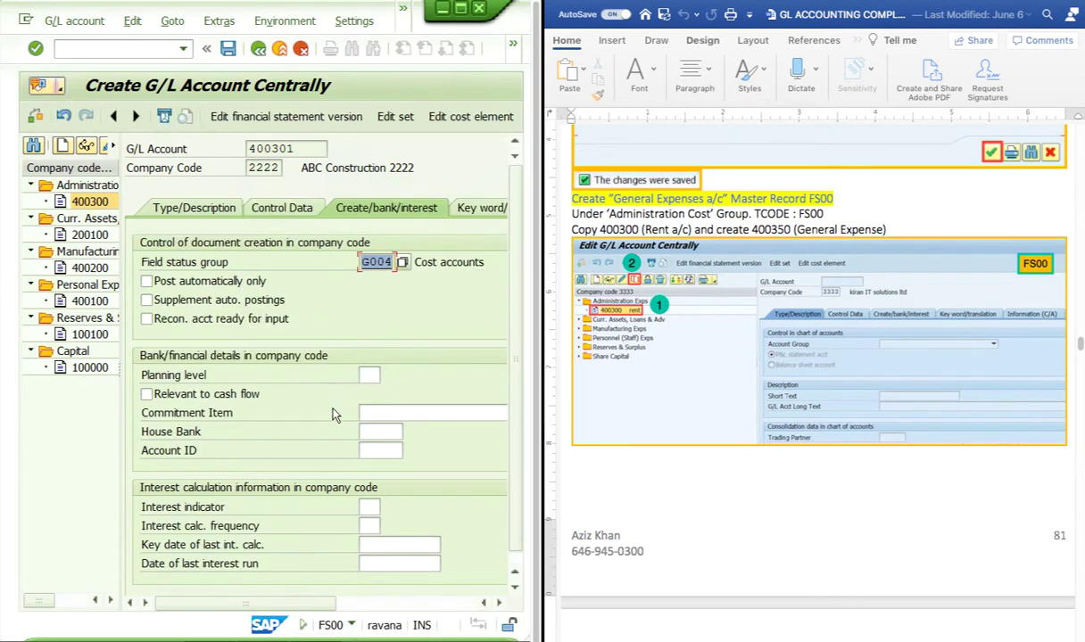
{"action": "left_click", "coordinate": [402, 262]}
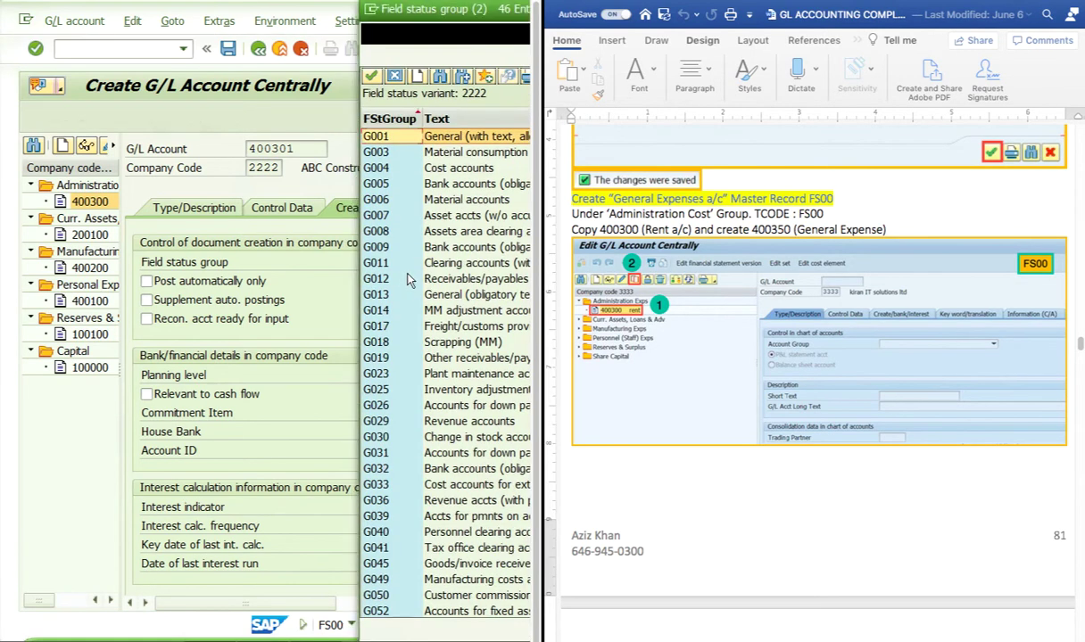
{"action": "double_click", "coordinate": [437, 137]}
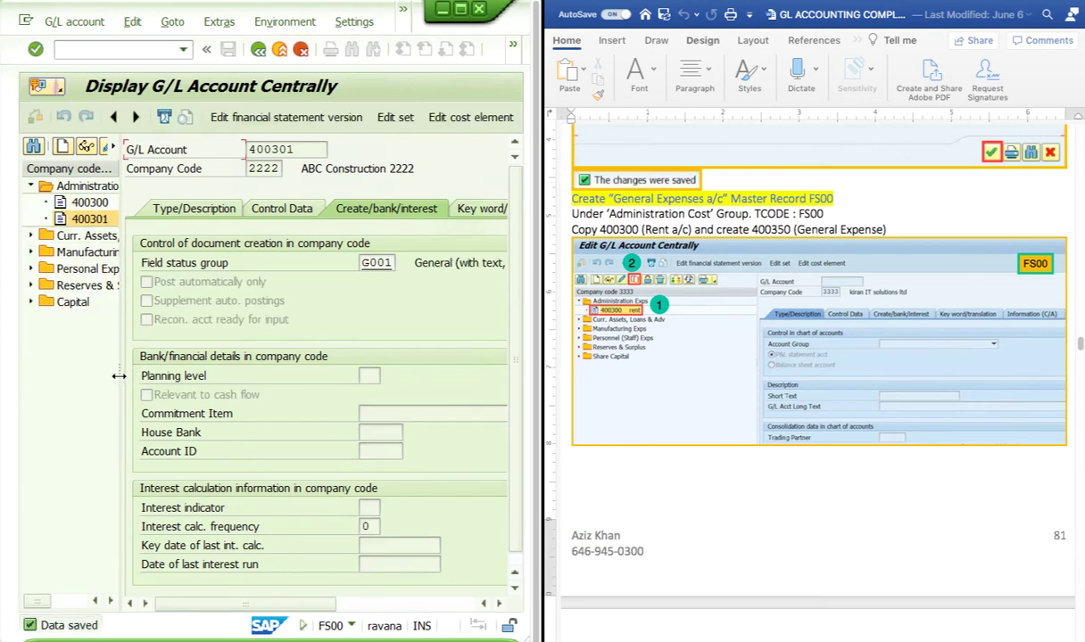
{"action": "left_click_drag", "start_coordinate": [120, 376], "coordinate": [324, 376]}
{"action": "left_click", "coordinate": [138, 222]}
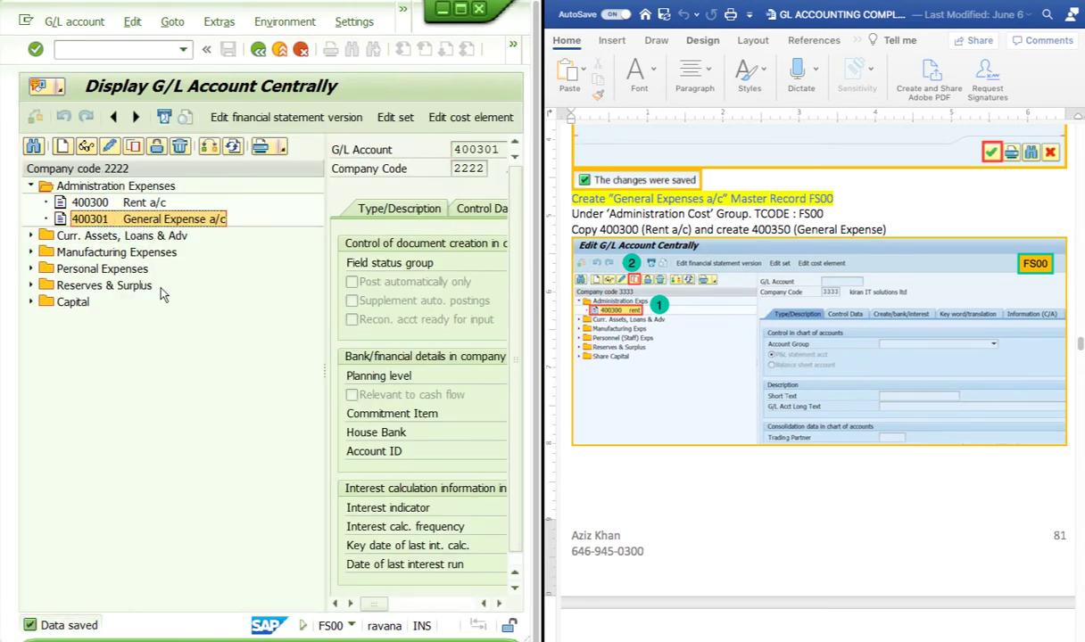
Consult the guide's section on creating a sample document with F-01, and exit G/L account maintenance to SAP Easy Access
{"action": "scroll", "coordinate": [787, 444], "scroll_direction": "down", "scroll_amount": 4}
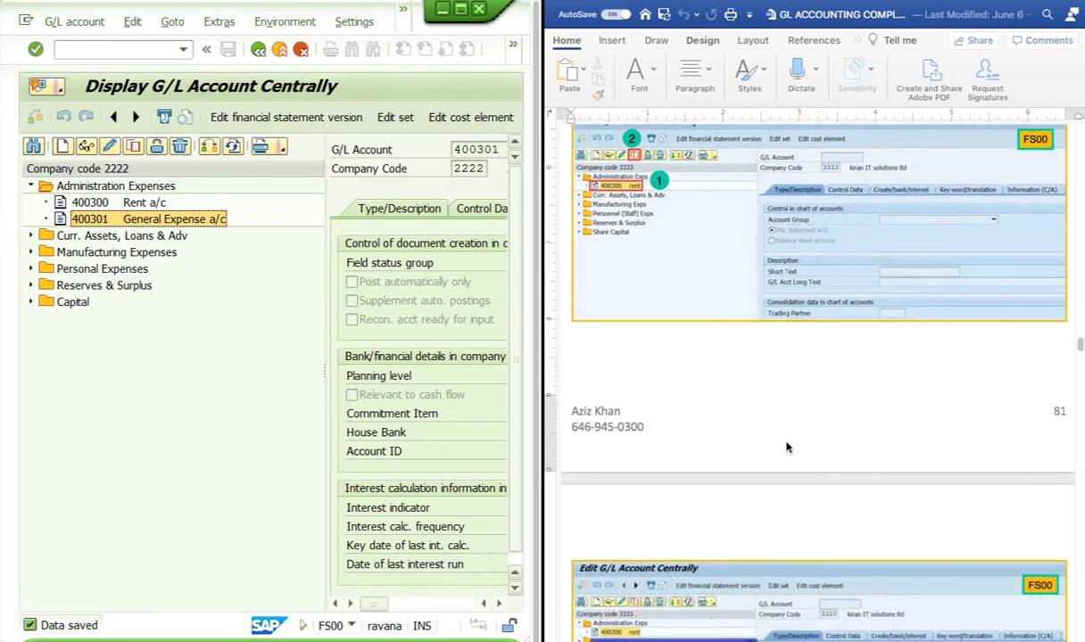
{"action": "scroll", "coordinate": [787, 446], "scroll_direction": "down", "scroll_amount": 2}
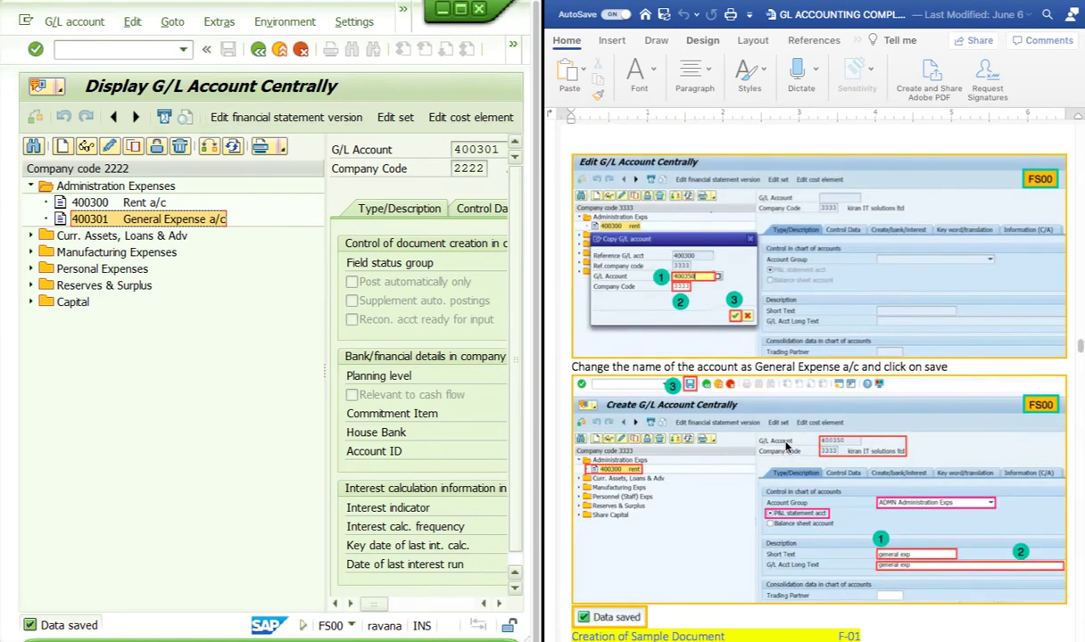
{"action": "scroll", "coordinate": [787, 446], "scroll_direction": "down", "scroll_amount": 1}
{"action": "scroll", "coordinate": [785, 444], "scroll_direction": "down", "scroll_amount": 5}
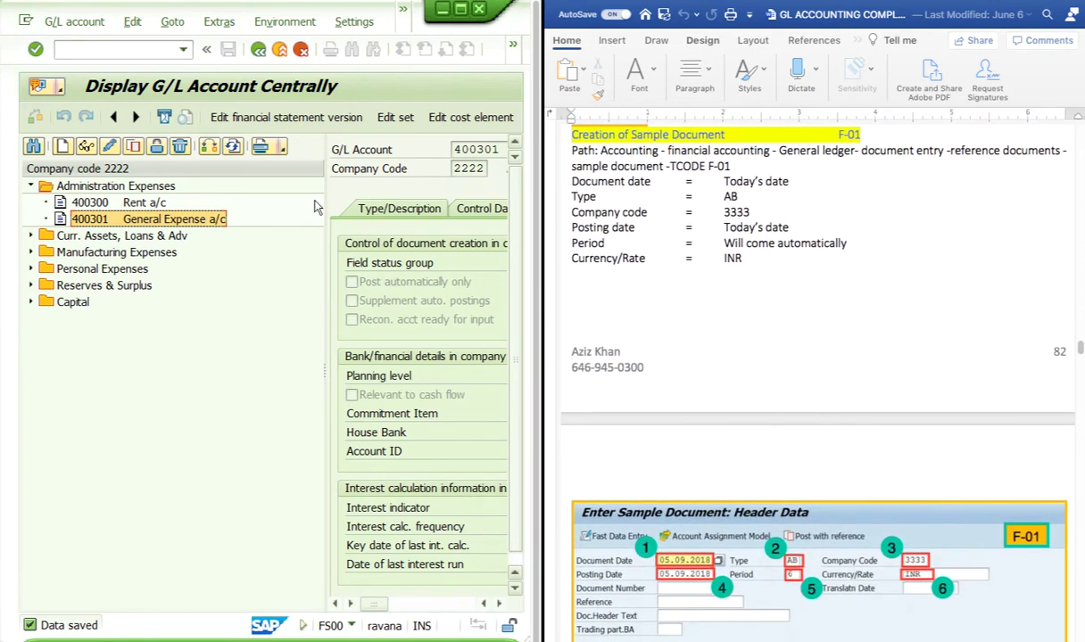
{"action": "left_click", "coordinate": [183, 49]}
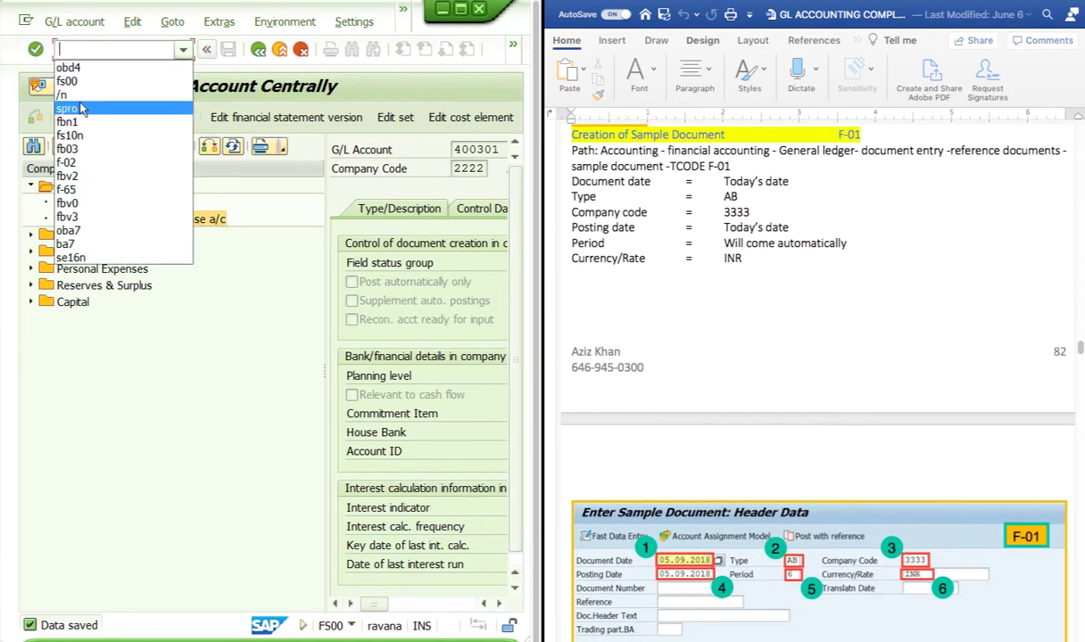
{"action": "left_click", "coordinate": [79, 105]}
{"action": "left_click", "coordinate": [183, 49]}
{"action": "left_click", "coordinate": [58, 95]}
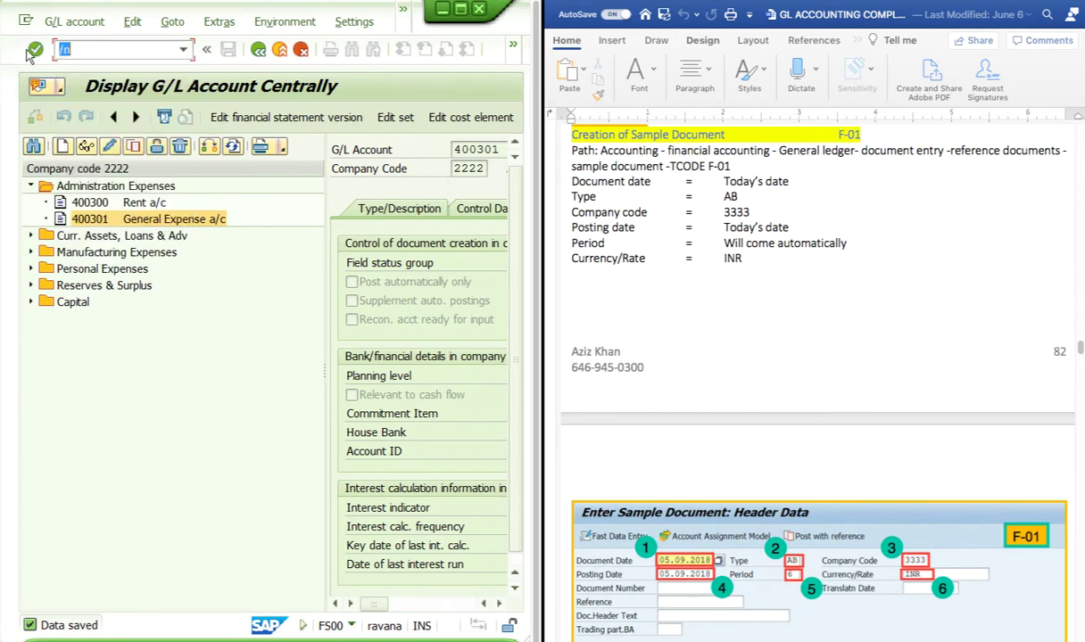
{"action": "left_click", "coordinate": [35, 49]}
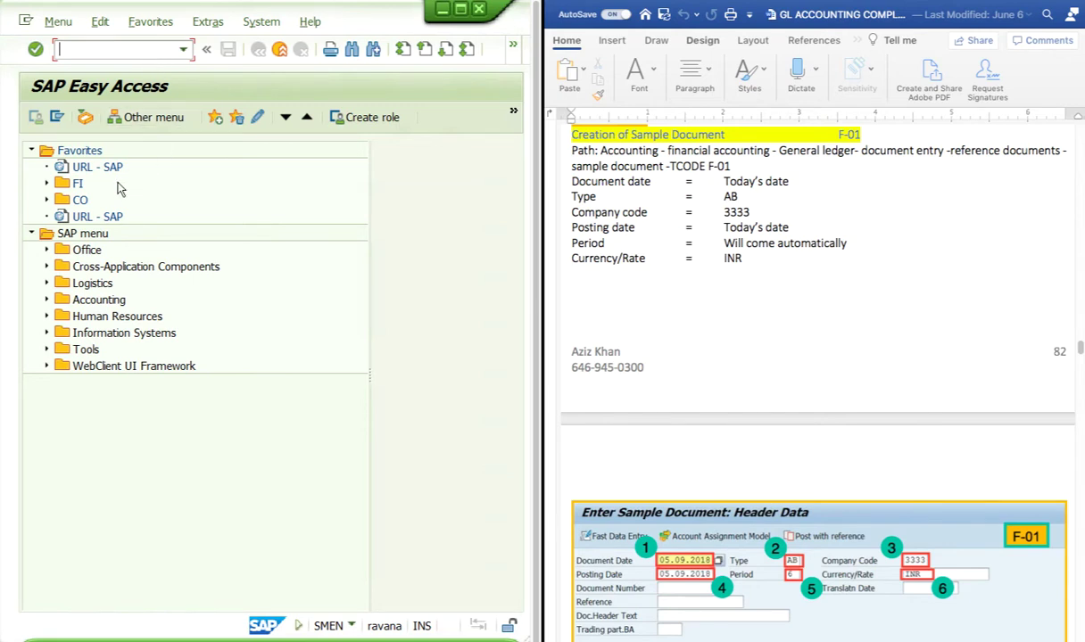
Start F-01 - Sample Document from Accounting, Financial Accounting, General Ledger, Document Entry, Reference Documents in the SAP menu
{"action": "left_click", "coordinate": [46, 300]}
{"action": "left_click", "coordinate": [63, 317]}
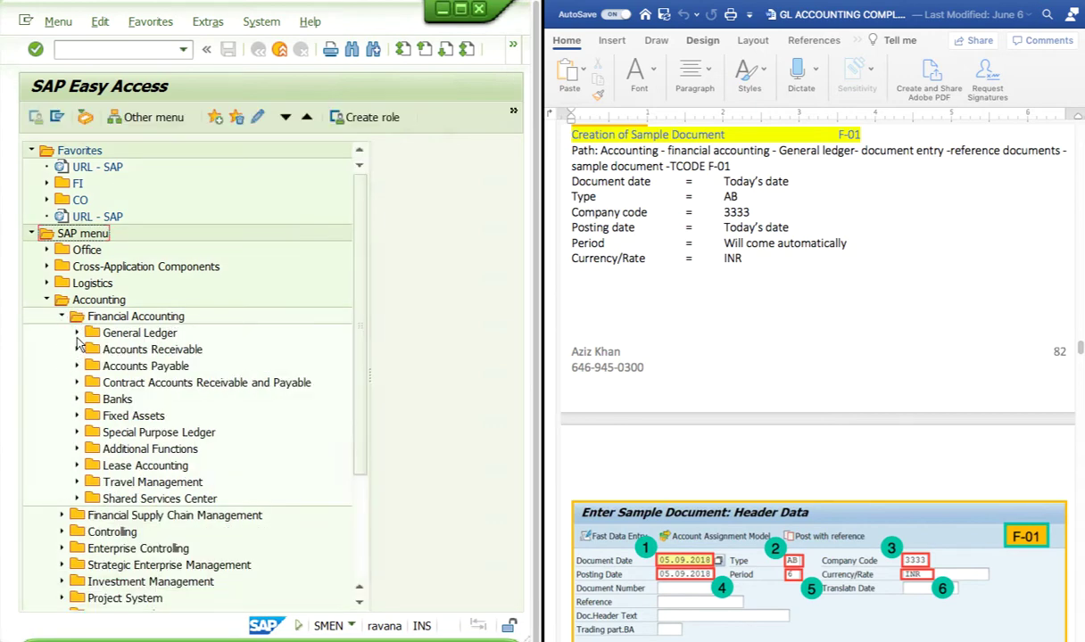
{"action": "left_click", "coordinate": [77, 333]}
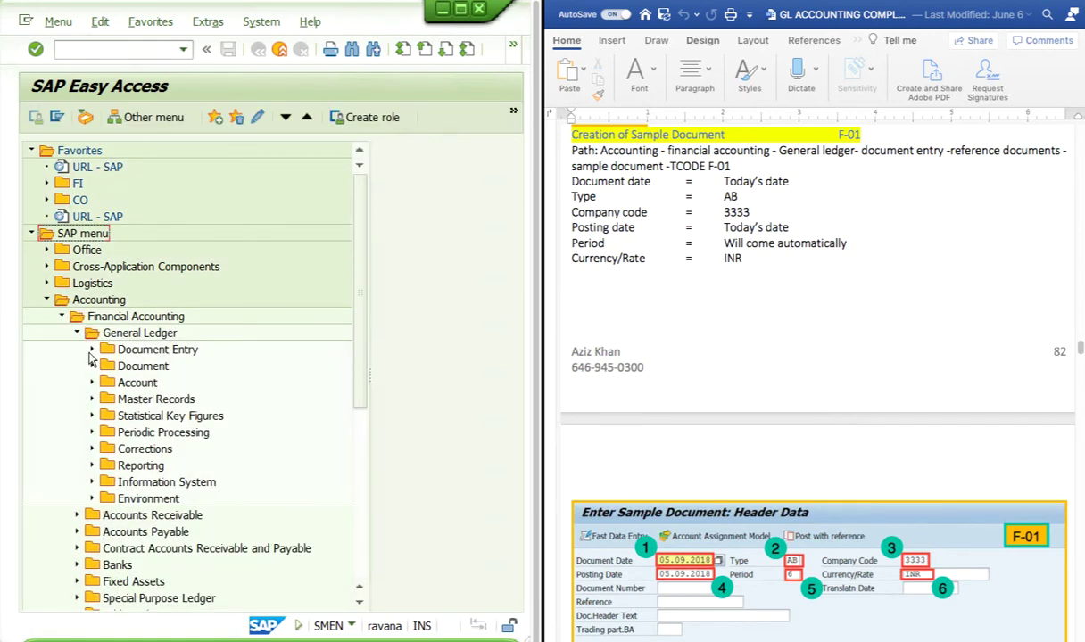
{"action": "left_click", "coordinate": [92, 350]}
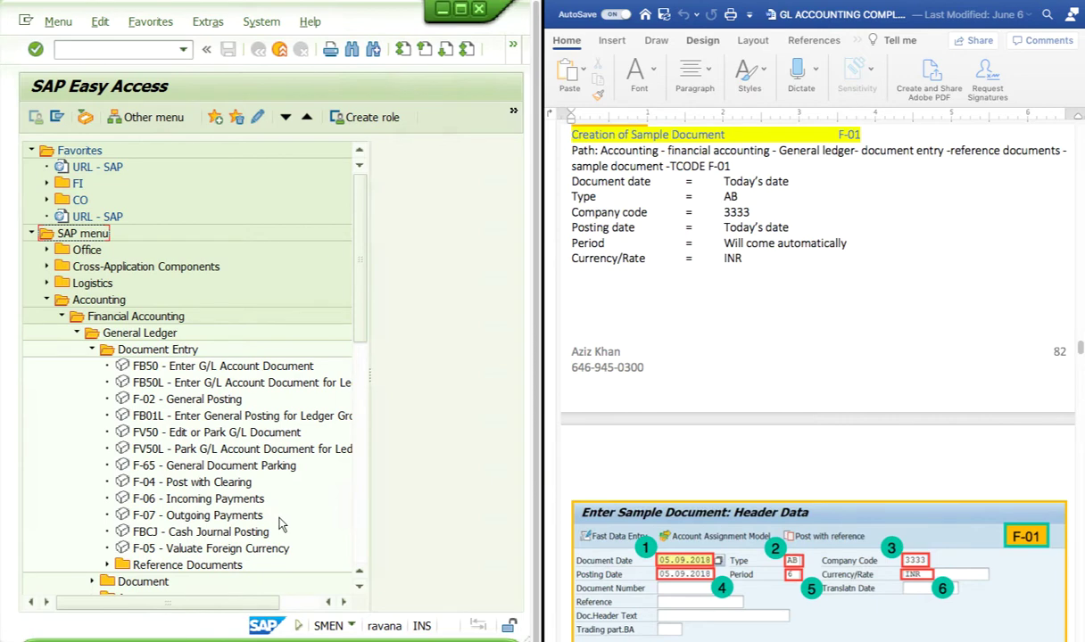
{"action": "scroll", "coordinate": [272, 526], "scroll_direction": "down", "scroll_amount": 2}
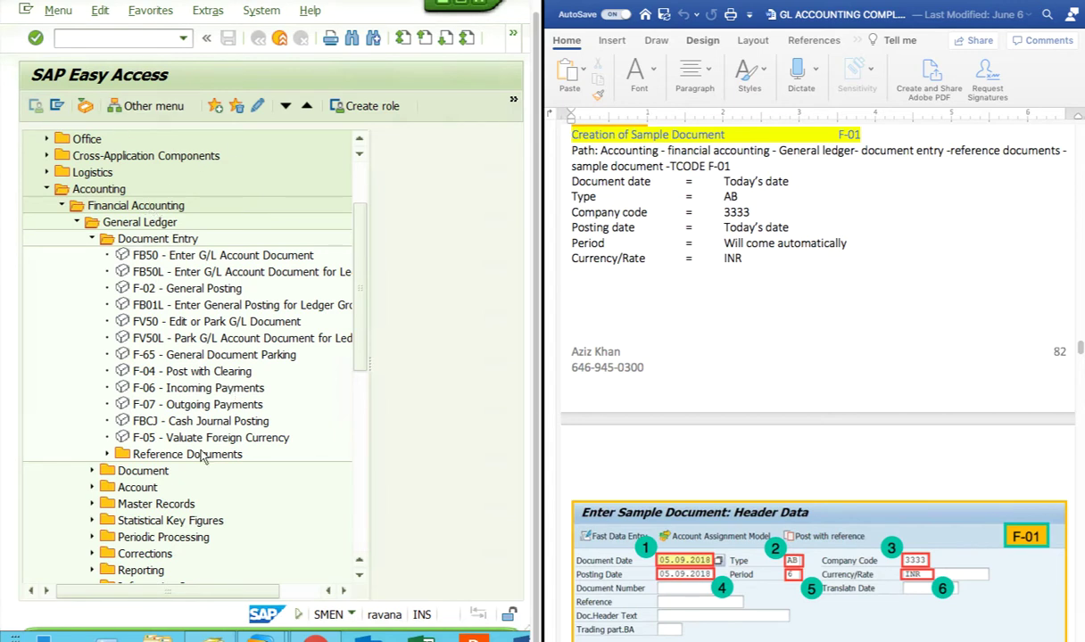
{"action": "left_click", "coordinate": [108, 454]}
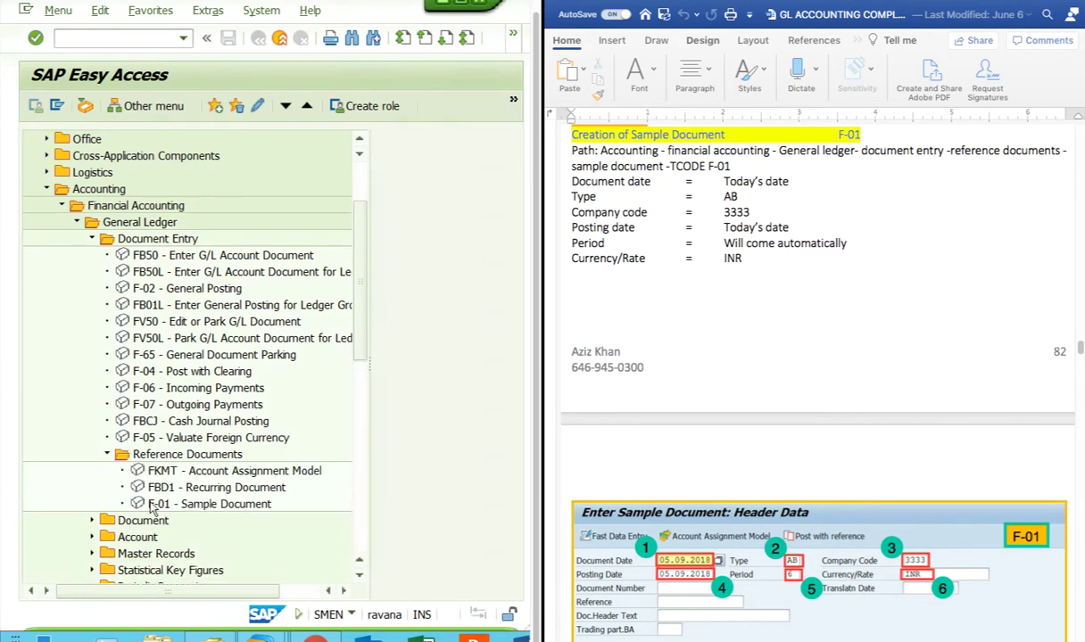
{"action": "left_click", "coordinate": [214, 504]}
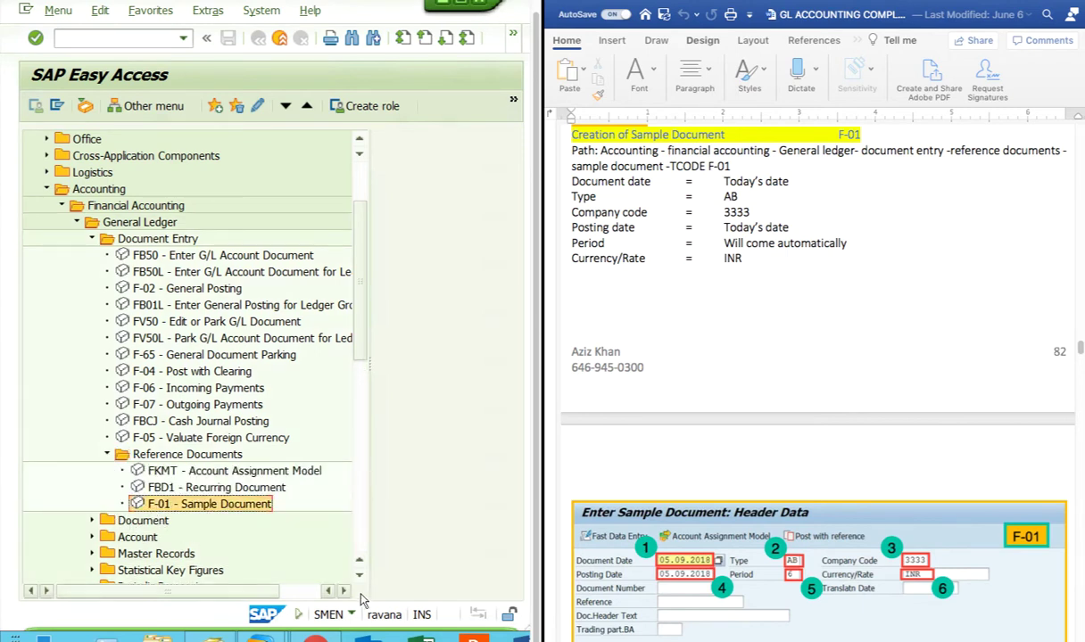
{"action": "double_click", "coordinate": [214, 504]}
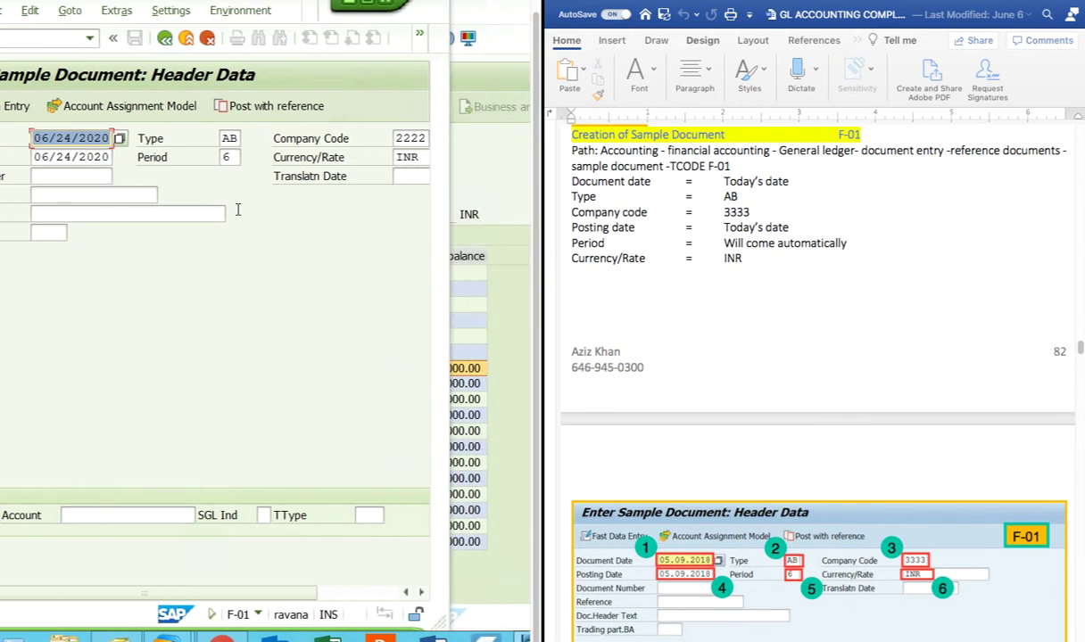
{"action": "left_click", "coordinate": [234, 139]}
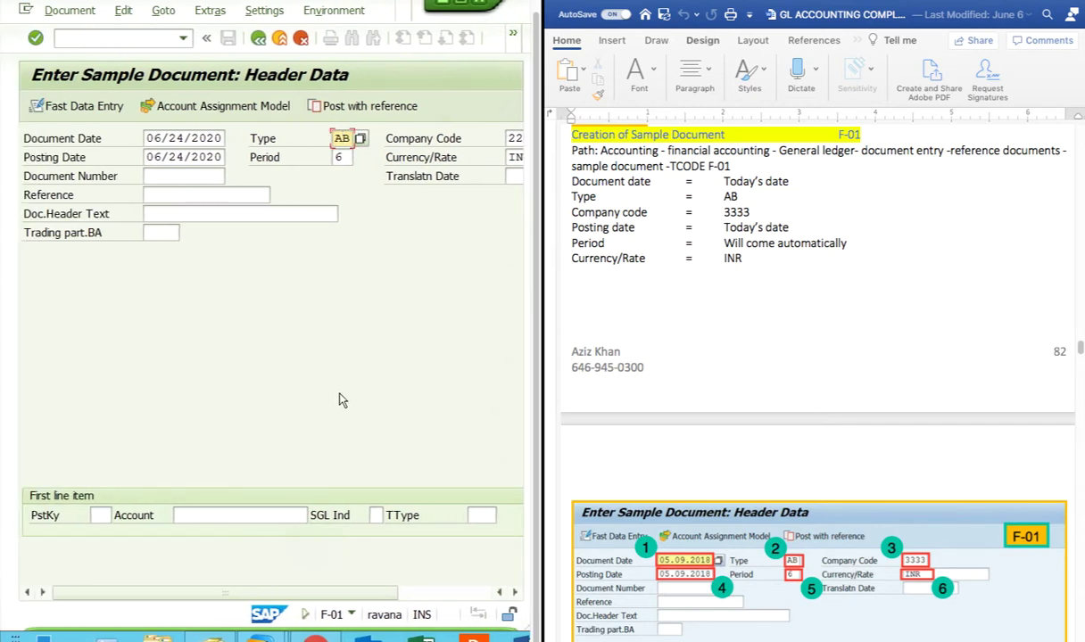
{"action": "left_click", "coordinate": [103, 515]}
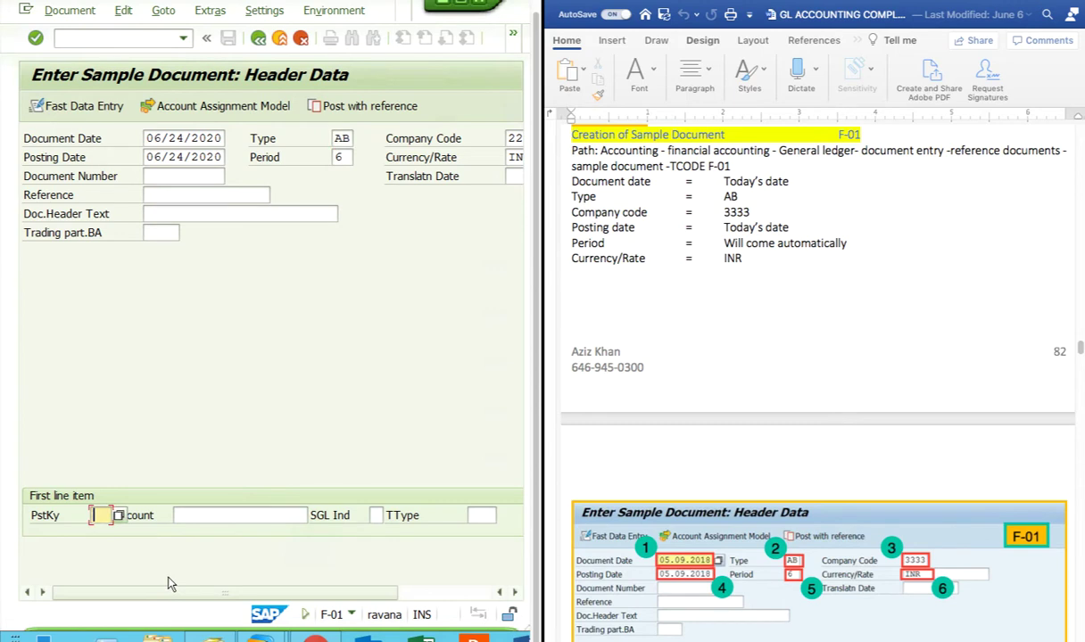
{"action": "left_click", "coordinate": [351, 137]}
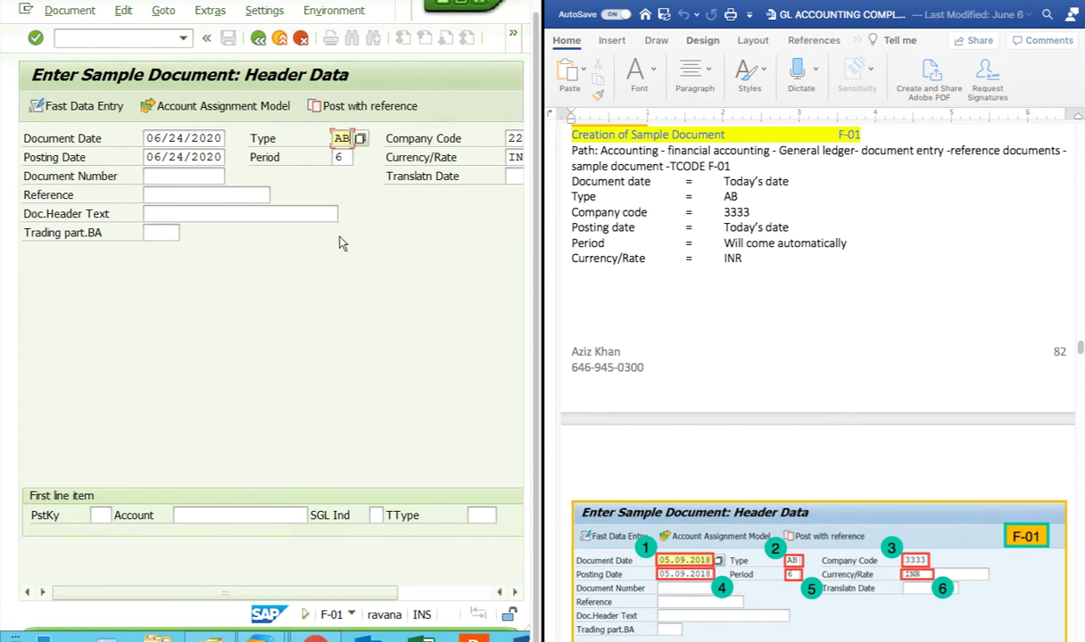
Create an additional SAP session and start transaction OBA7 in it to list the document types
{"action": "left_click", "coordinate": [60, 11]}
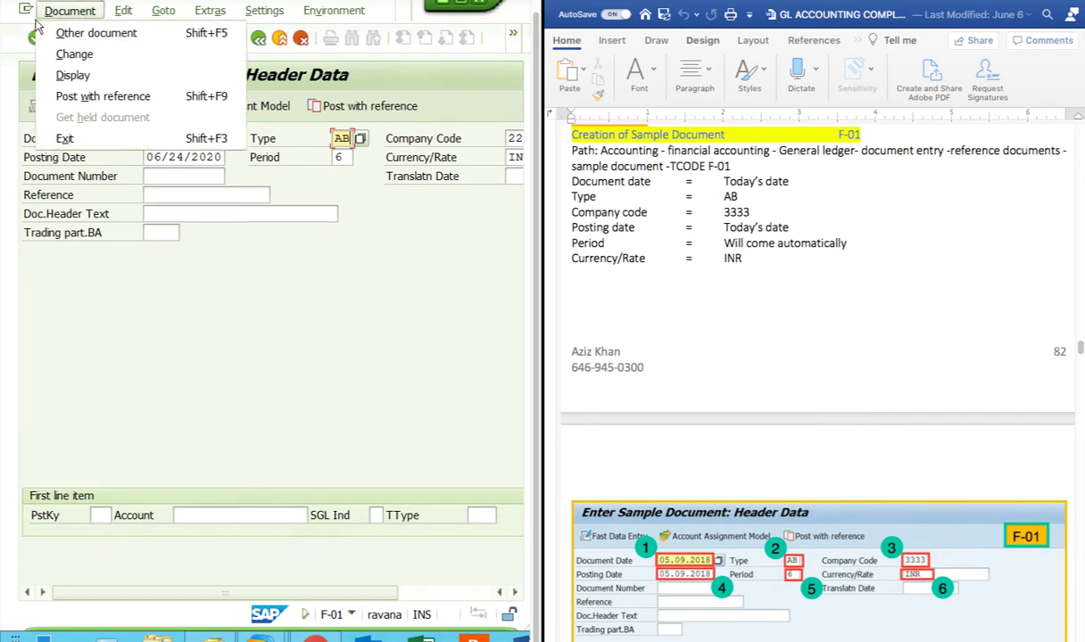
{"action": "left_click", "coordinate": [26, 11]}
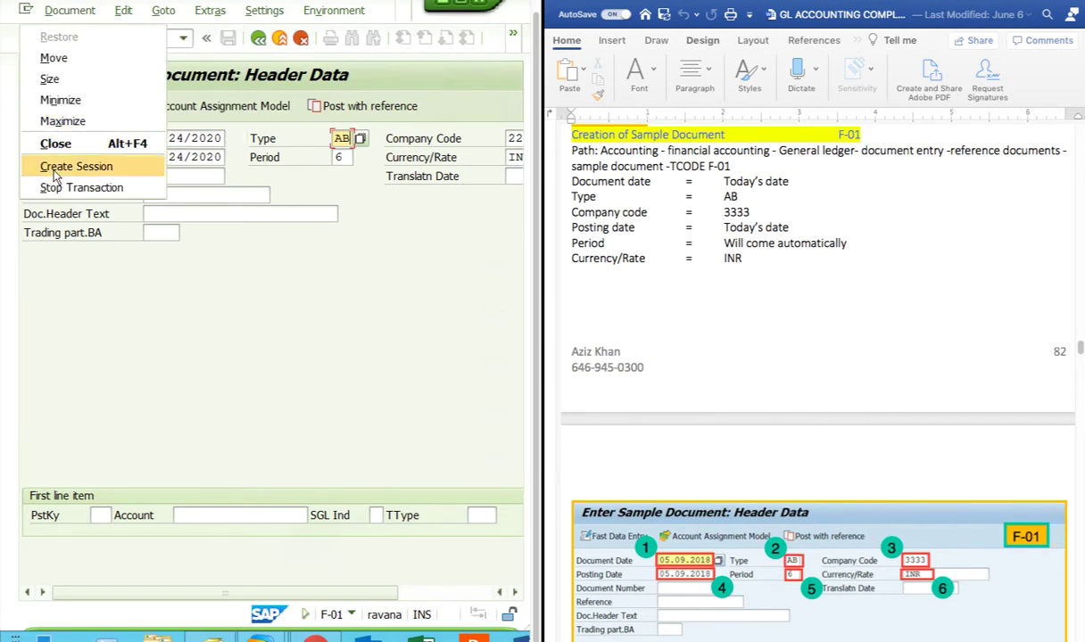
{"action": "left_click", "coordinate": [211, 297]}
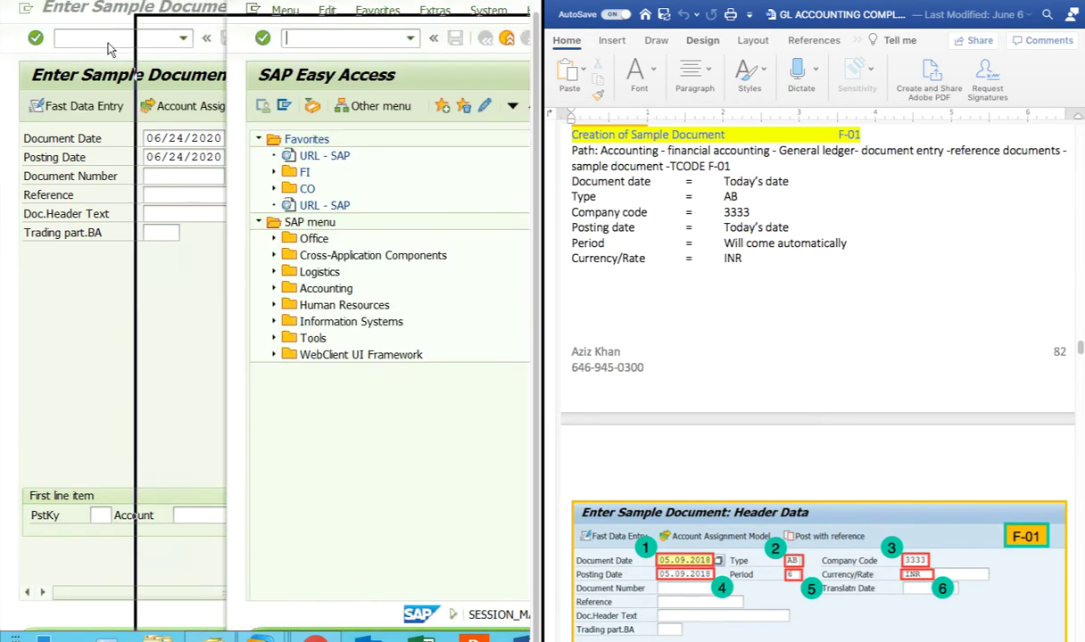
{"action": "type", "text": "oba"}
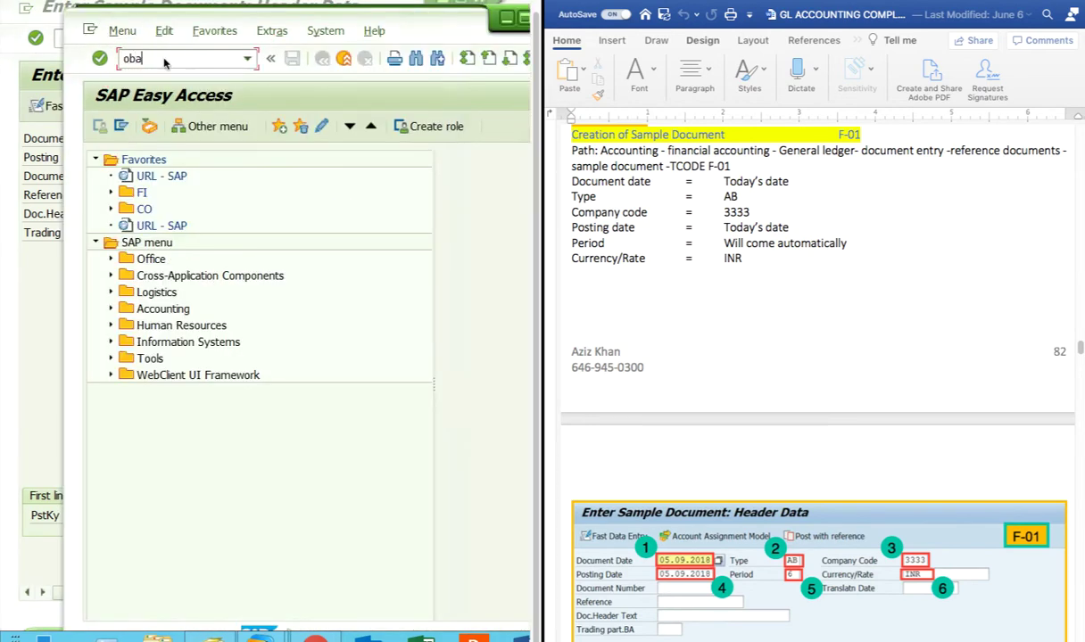
{"action": "key", "text": "Return"}
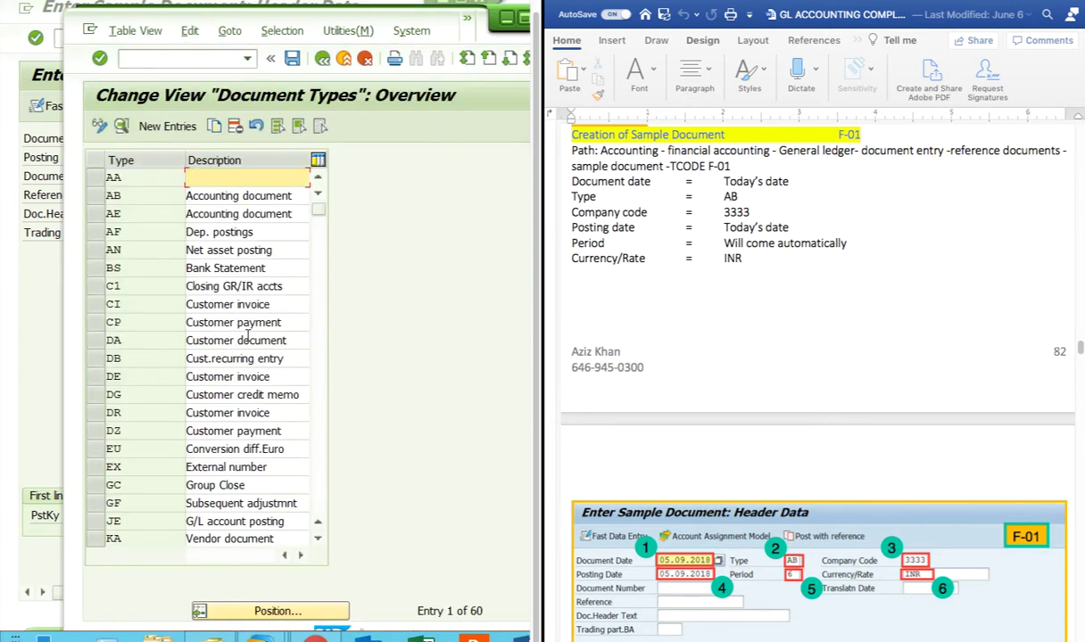
Display the details of document type AB and look into its number range information
{"action": "left_click", "coordinate": [274, 612]}
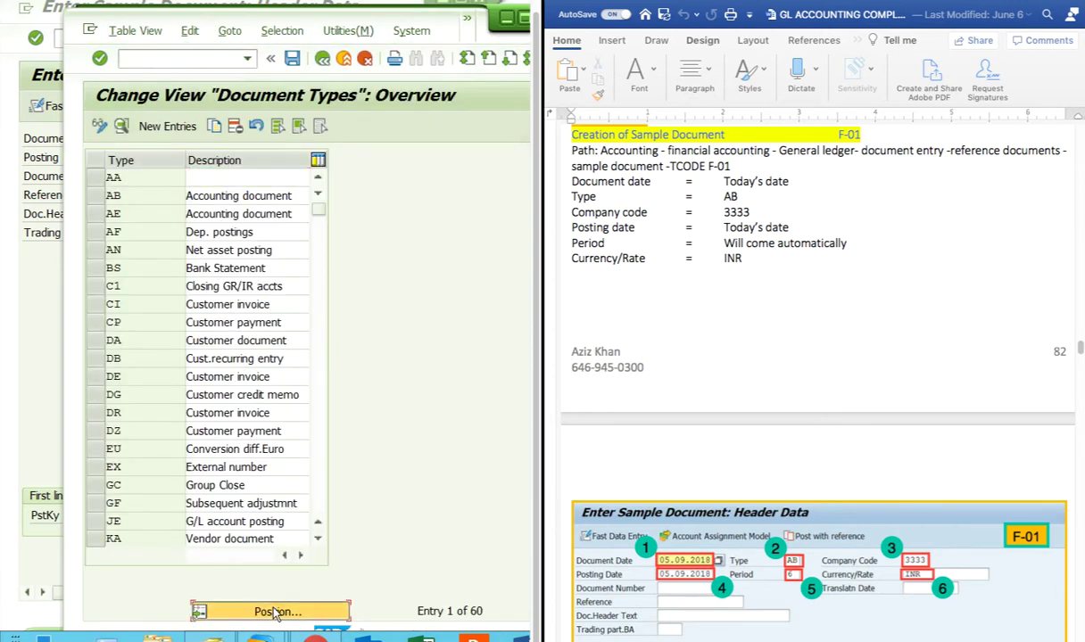
{"action": "left_click", "coordinate": [354, 318]}
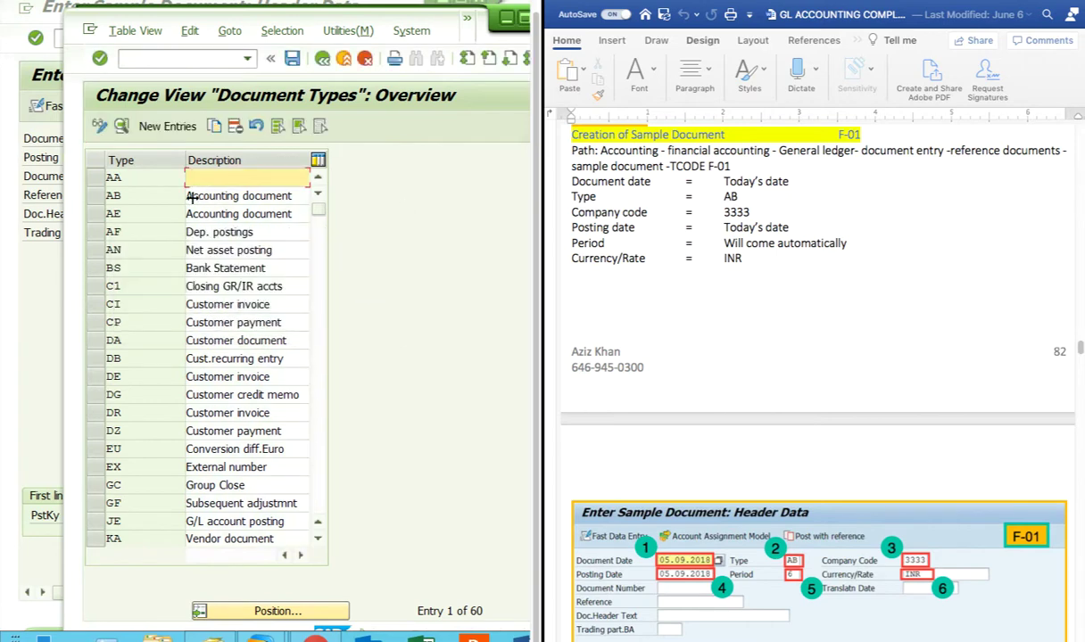
{"action": "double_click", "coordinate": [97, 195]}
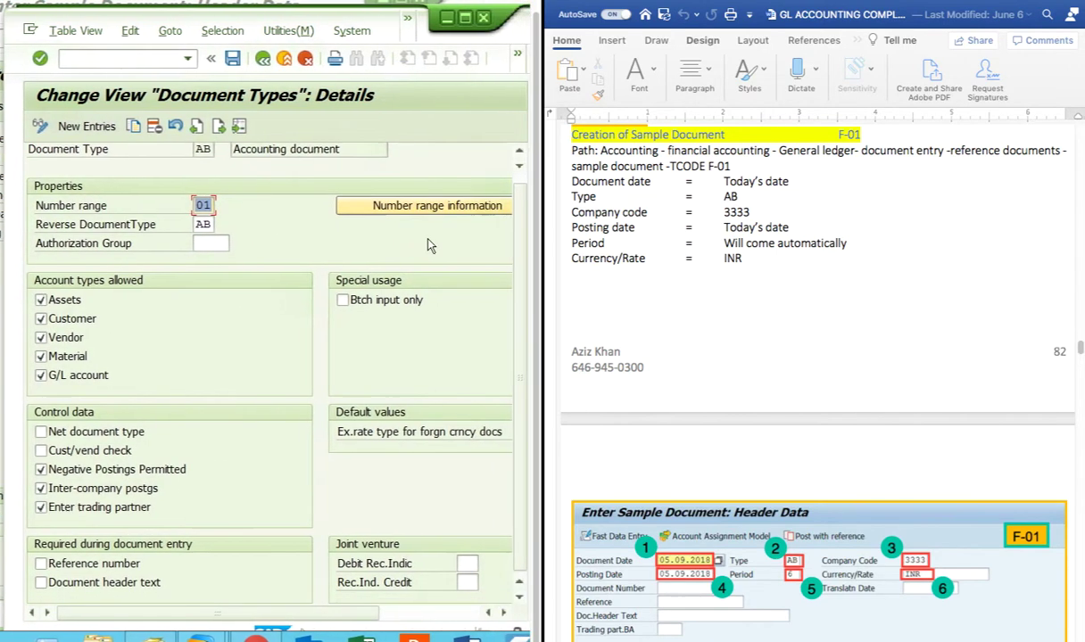
{"action": "left_click", "coordinate": [463, 215]}
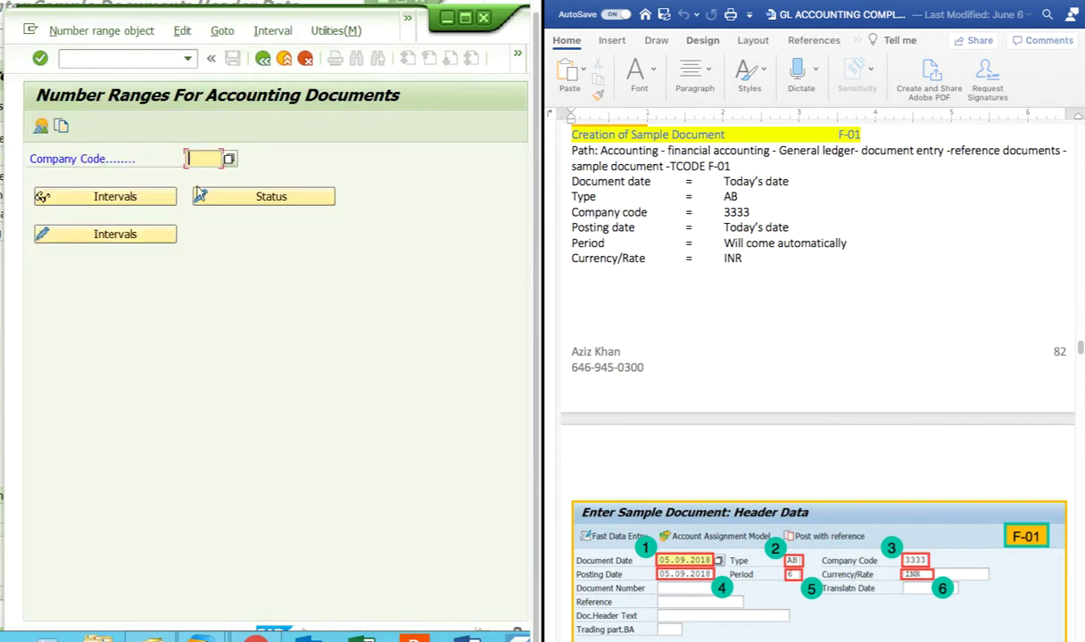
{"action": "left_click", "coordinate": [263, 58]}
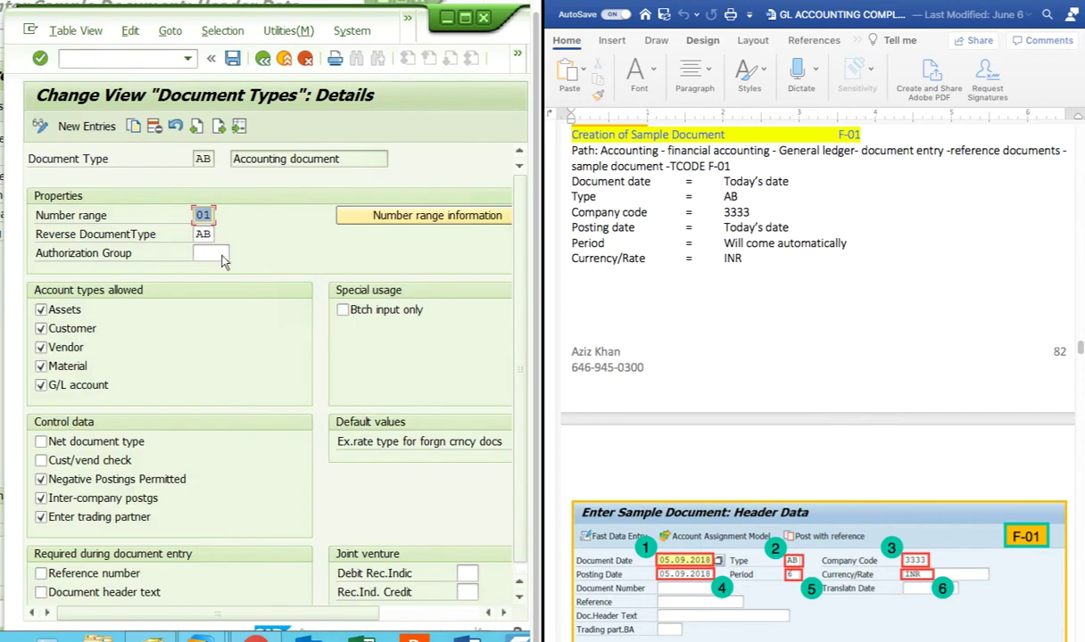
Try to assign number range X2 to document type AB
{"action": "left_click", "coordinate": [214, 218]}
{"action": "key", "text": "BackSpace"}
{"action": "type", "text": "X2"}
{"action": "key", "text": "Return"}
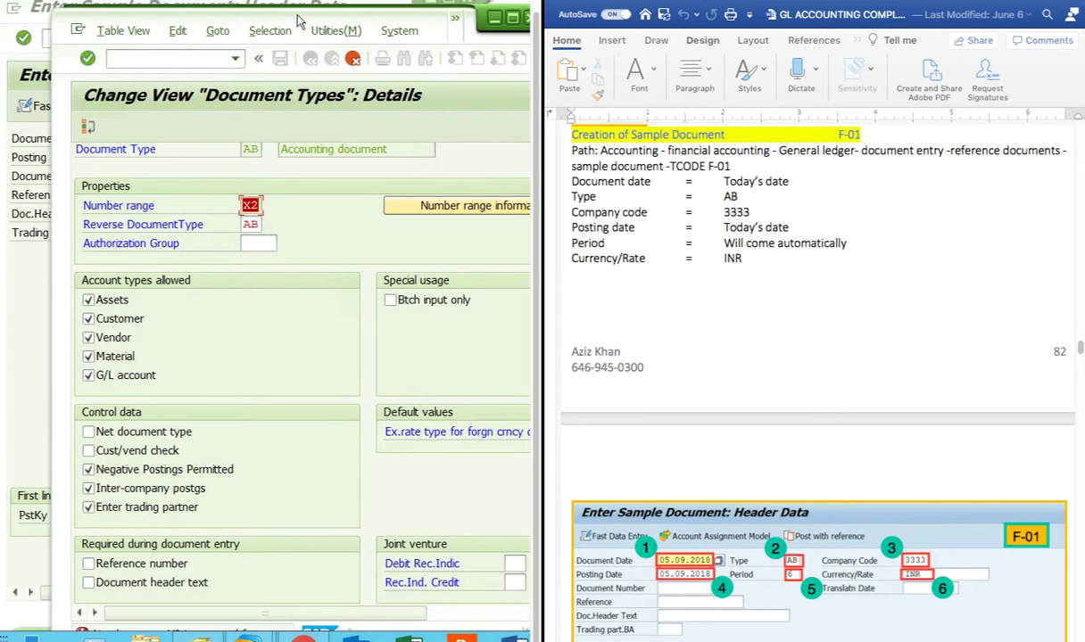
Discard the unsaved changes to document type AB, leave the document types overview, and return to the sample document header
{"action": "left_click", "coordinate": [480, 15]}
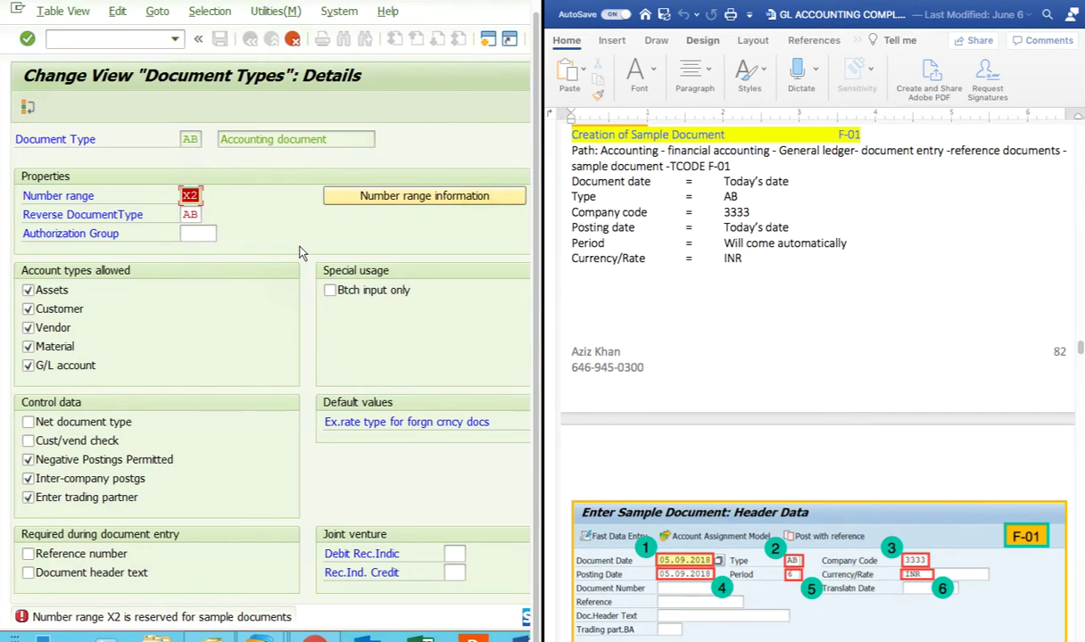
{"action": "left_click", "coordinate": [291, 52]}
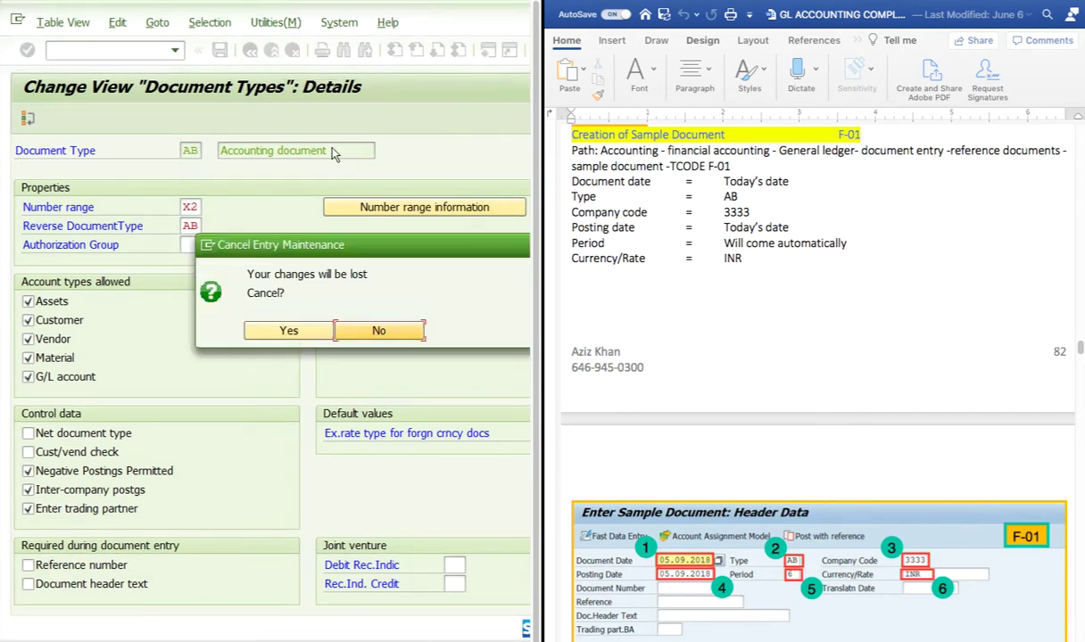
{"action": "left_click", "coordinate": [287, 329]}
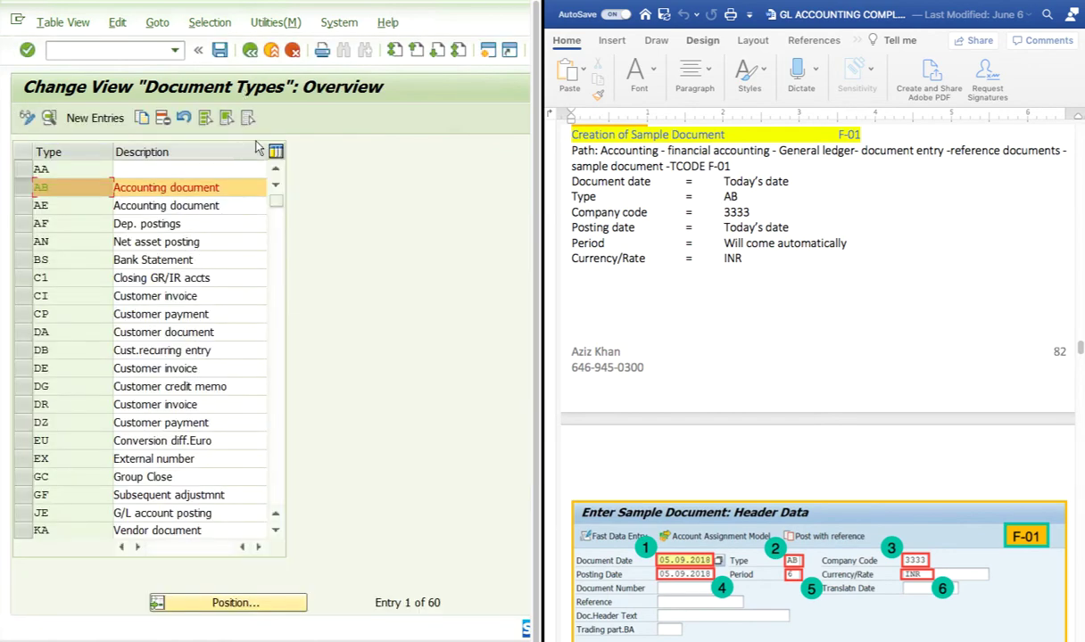
{"action": "left_click", "coordinate": [250, 50]}
{"action": "left_click", "coordinate": [442, 16]}
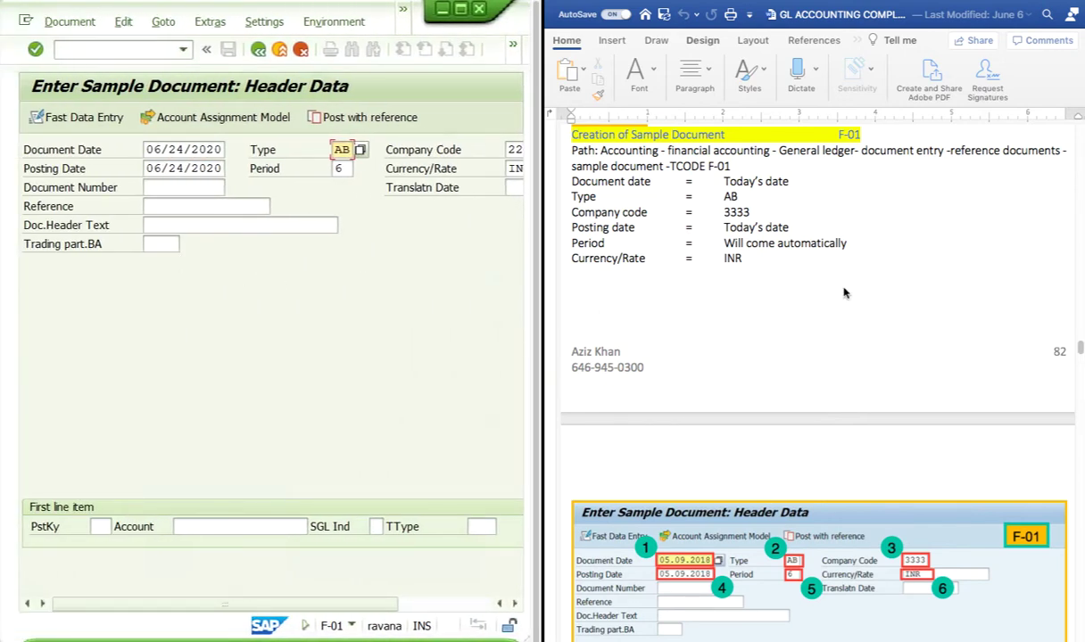
Review the Word guide's FBN1 number range instructions and its comparison of parking, hold and sample documents
{"action": "scroll", "coordinate": [845, 293], "scroll_direction": "up", "scroll_amount": 10}
{"action": "scroll", "coordinate": [845, 292], "scroll_direction": "up", "scroll_amount": 2}
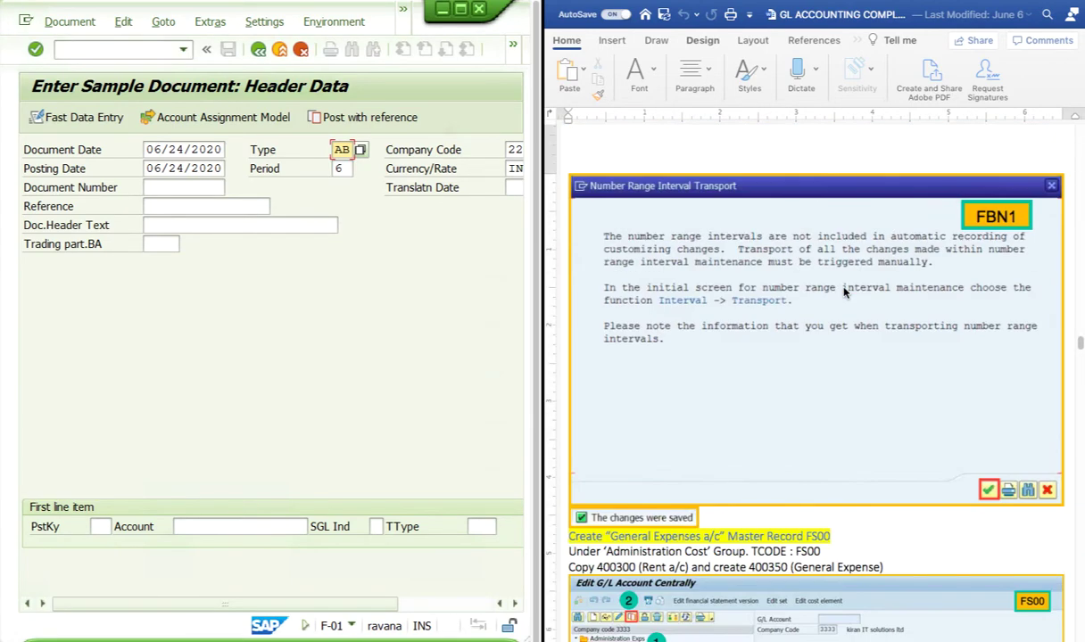
{"action": "scroll", "coordinate": [845, 293], "scroll_direction": "up", "scroll_amount": 10}
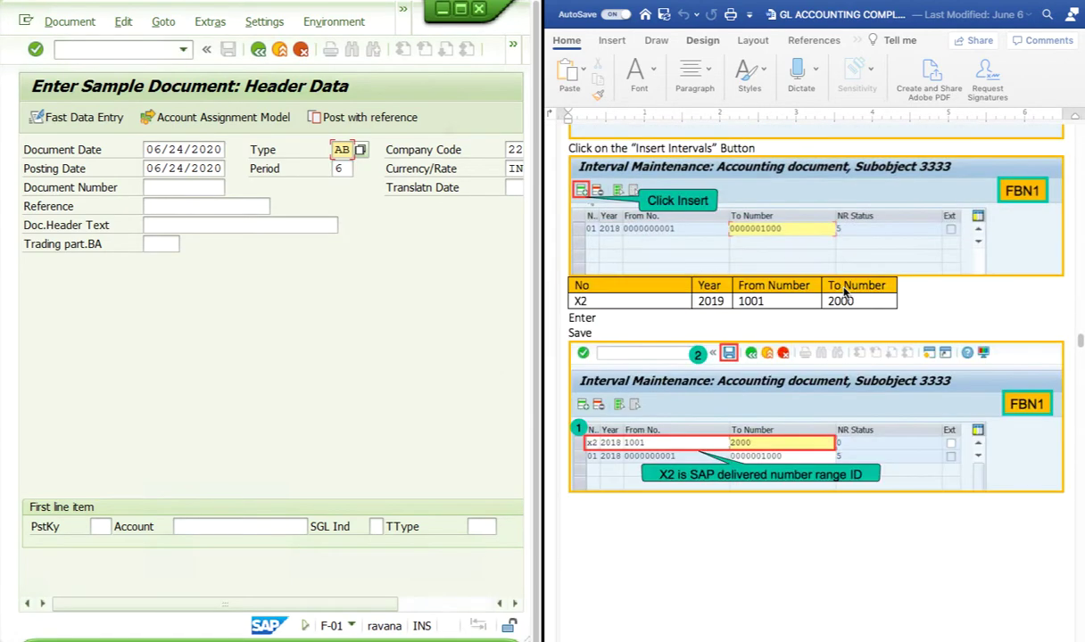
{"action": "scroll", "coordinate": [815, 353], "scroll_direction": "up", "scroll_amount": 4}
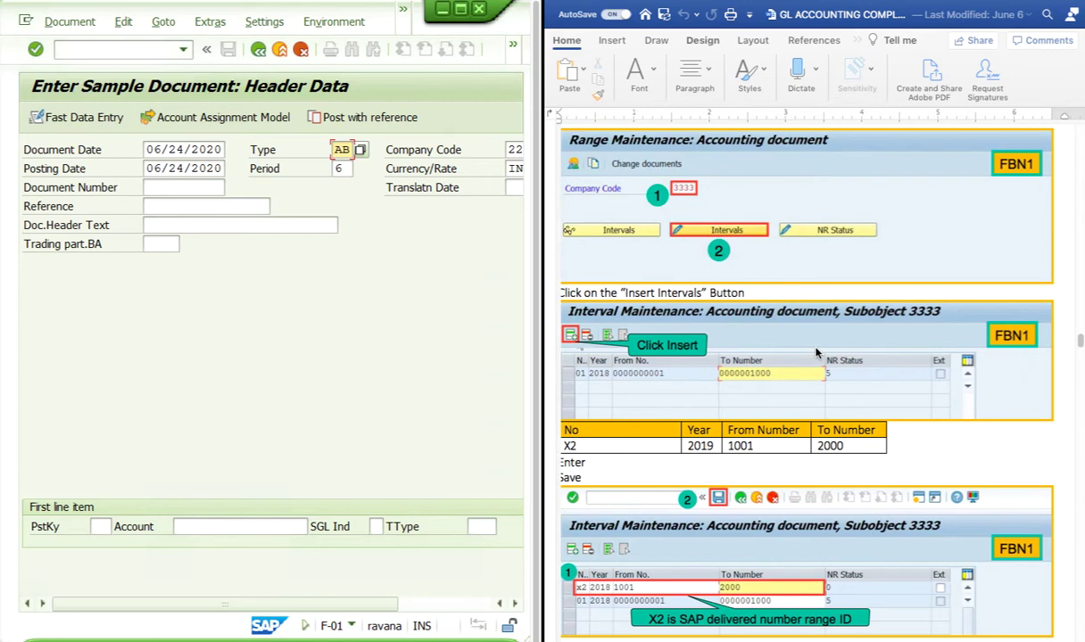
{"action": "scroll", "coordinate": [816, 353], "scroll_direction": "up", "scroll_amount": 20}
{"action": "scroll", "coordinate": [816, 353], "scroll_direction": "left", "scroll_amount": 1}
{"action": "scroll", "coordinate": [887, 366], "scroll_direction": "left", "scroll_amount": 2}
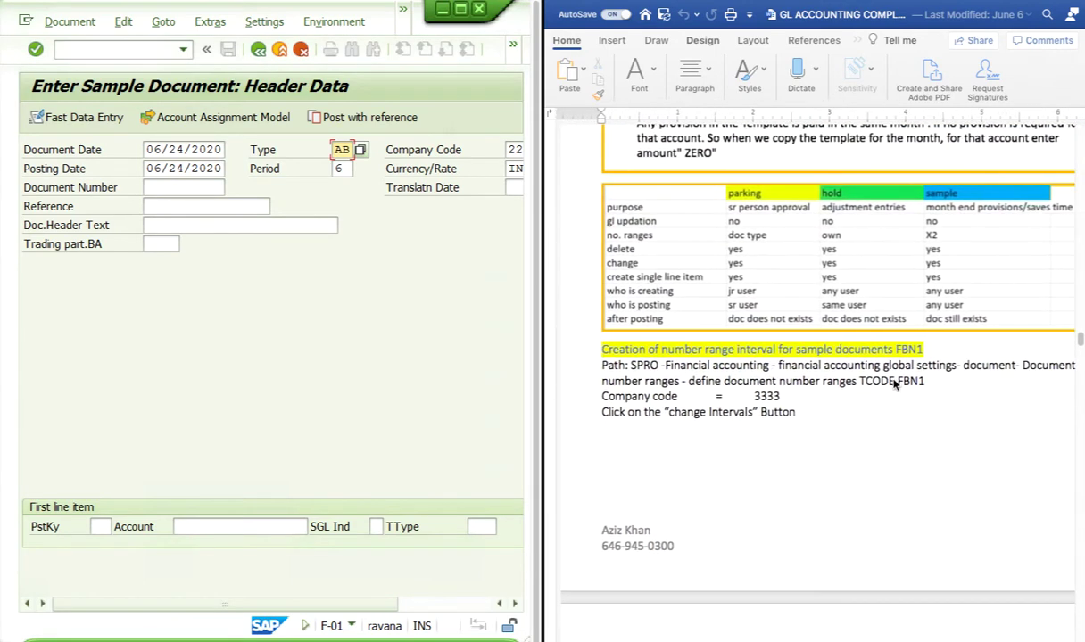
Start the first line item of the sample document with posting key 40 and account 400301
{"action": "scroll", "coordinate": [936, 412], "scroll_direction": "down", "scroll_amount": 3}
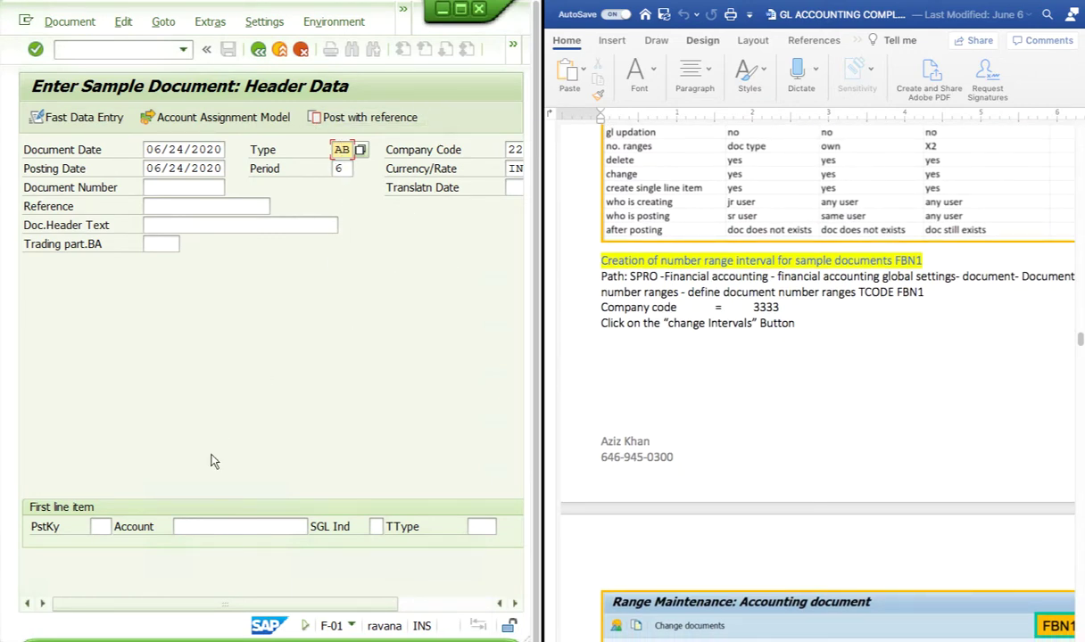
{"action": "scroll", "coordinate": [209, 450], "scroll_direction": "down", "scroll_amount": 1}
{"action": "scroll", "coordinate": [337, 249], "scroll_direction": "right", "scroll_amount": 2}
{"action": "scroll", "coordinate": [336, 249], "scroll_direction": "left", "scroll_amount": 2}
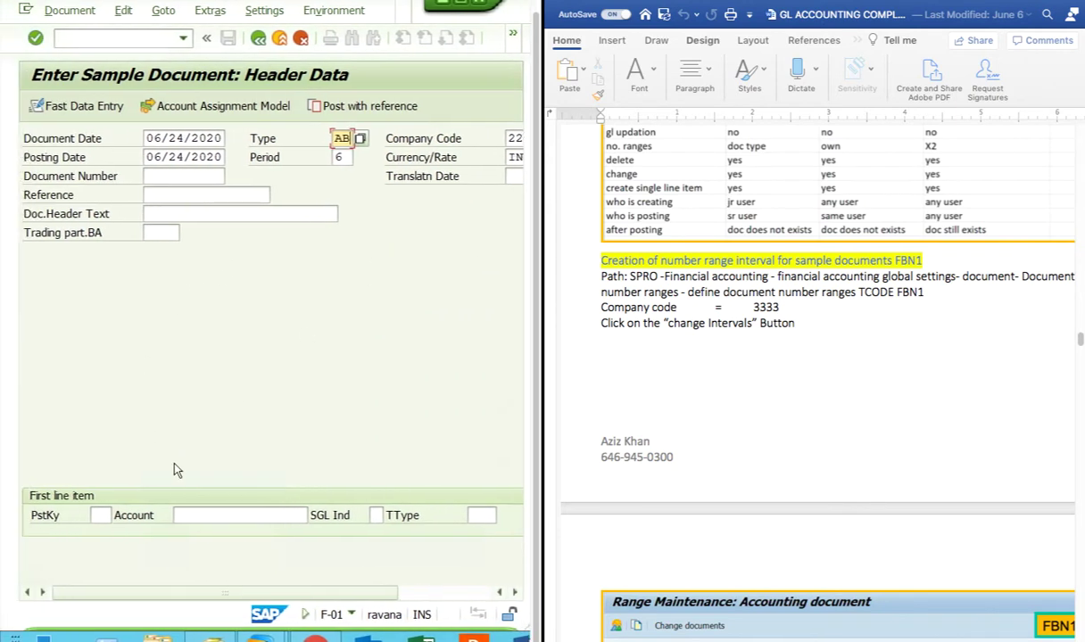
{"action": "left_click", "coordinate": [98, 515]}
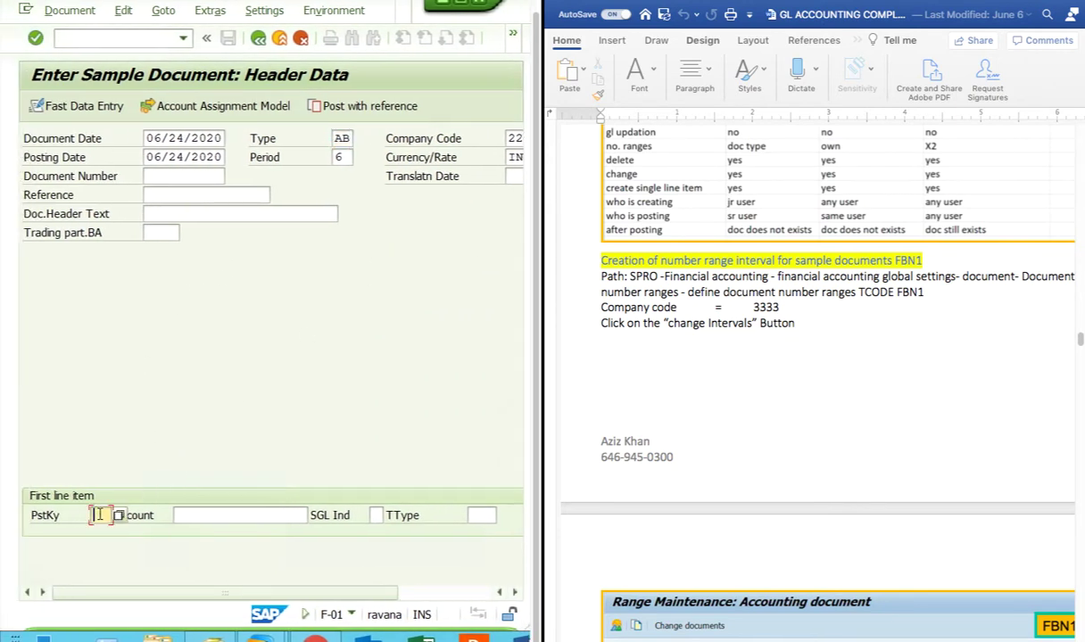
{"action": "type", "text": "40"}
{"action": "key", "text": "BackSpace"}
{"action": "type", "text": "40"}
{"action": "left_click", "coordinate": [261, 514]}
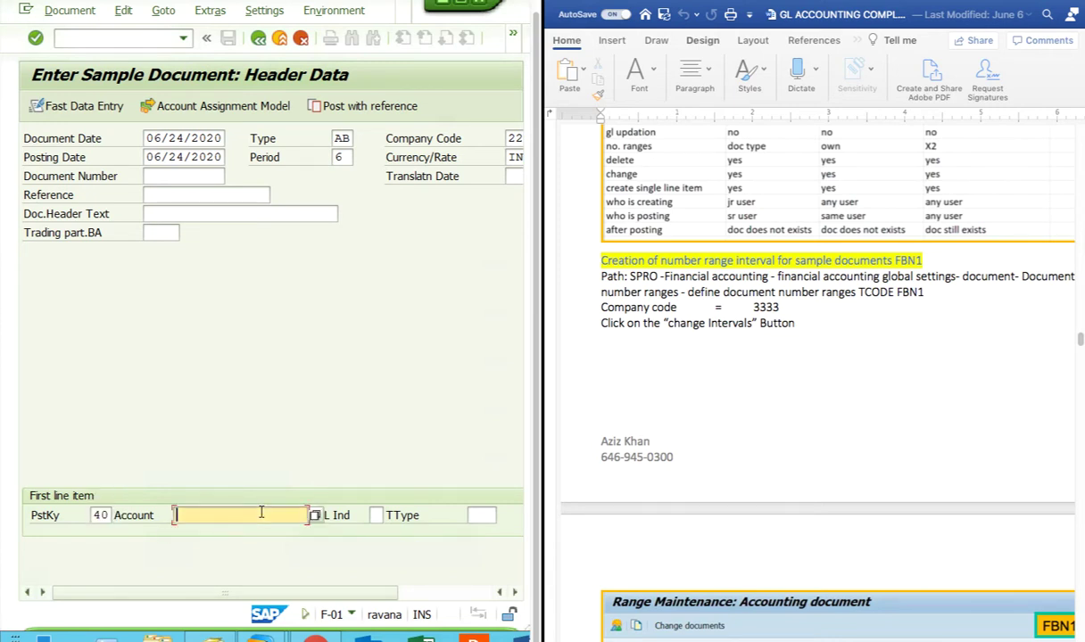
{"action": "left_click", "coordinate": [246, 517]}
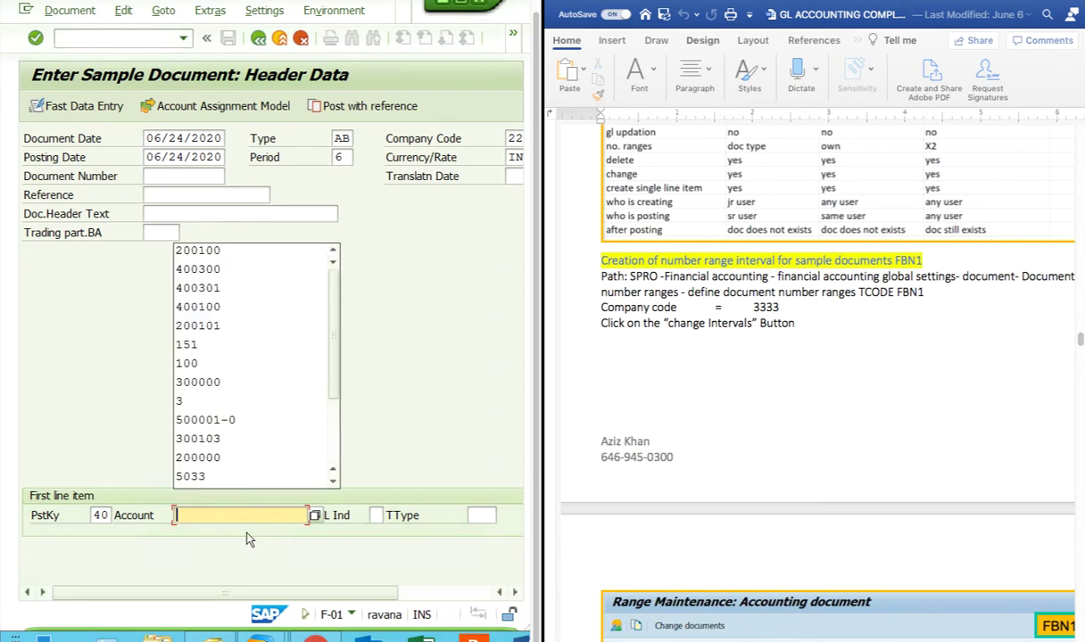
{"action": "left_click", "coordinate": [315, 515]}
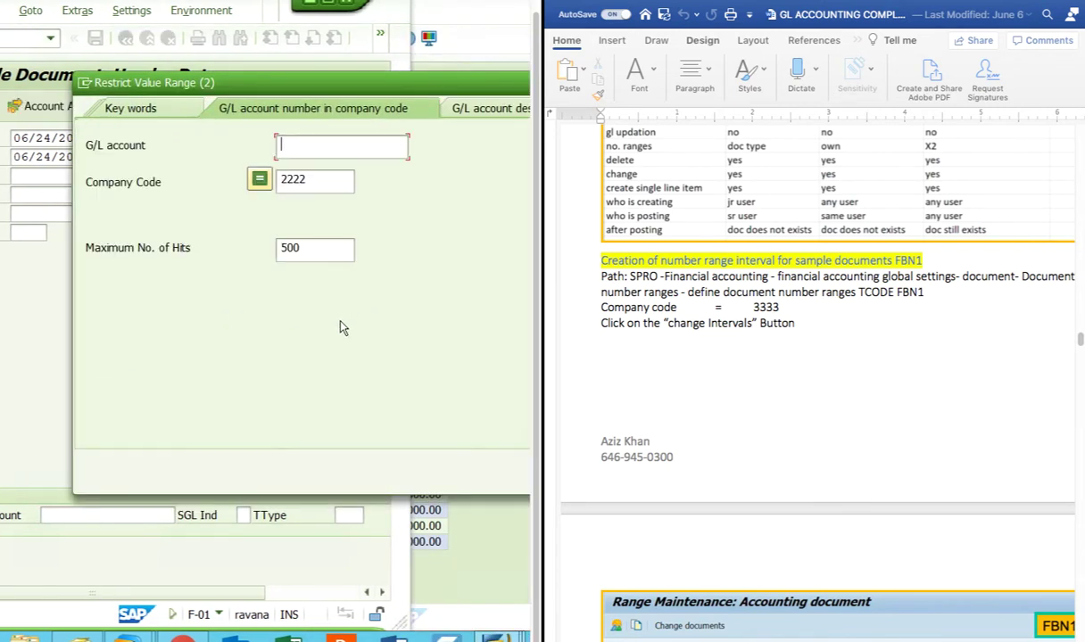
{"action": "left_click", "coordinate": [505, 460]}
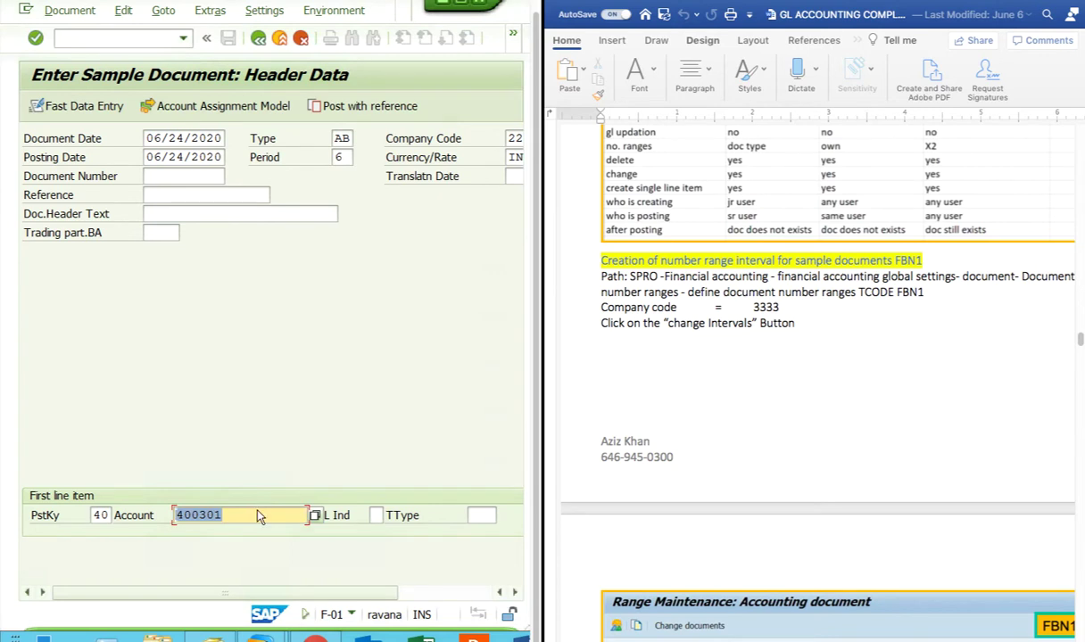
{"action": "key", "text": "Return"}
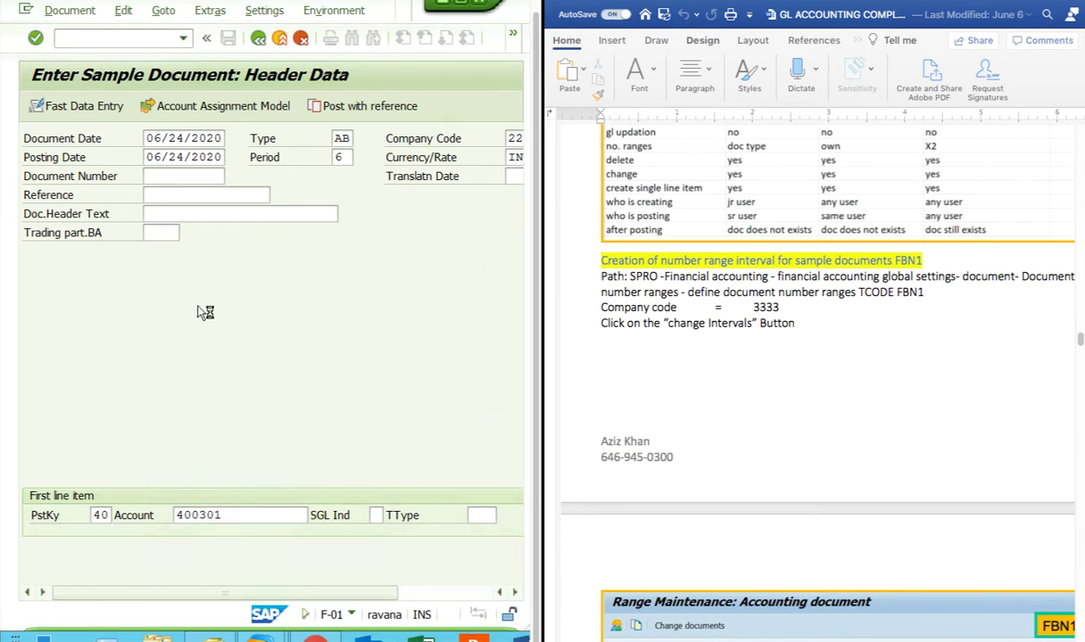
Set the debit item's amount to 1000 INR and its business area to 2222
{"action": "type", "text": "1000"}
{"action": "left_click", "coordinate": [196, 248]}
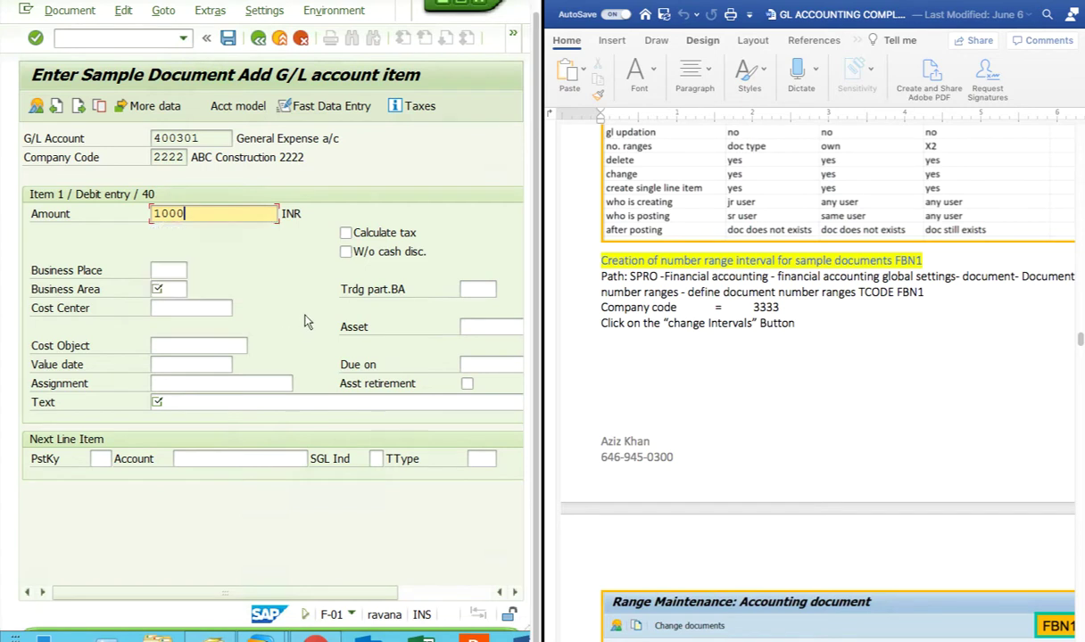
{"action": "left_click", "coordinate": [169, 272]}
{"action": "left_click", "coordinate": [167, 288]}
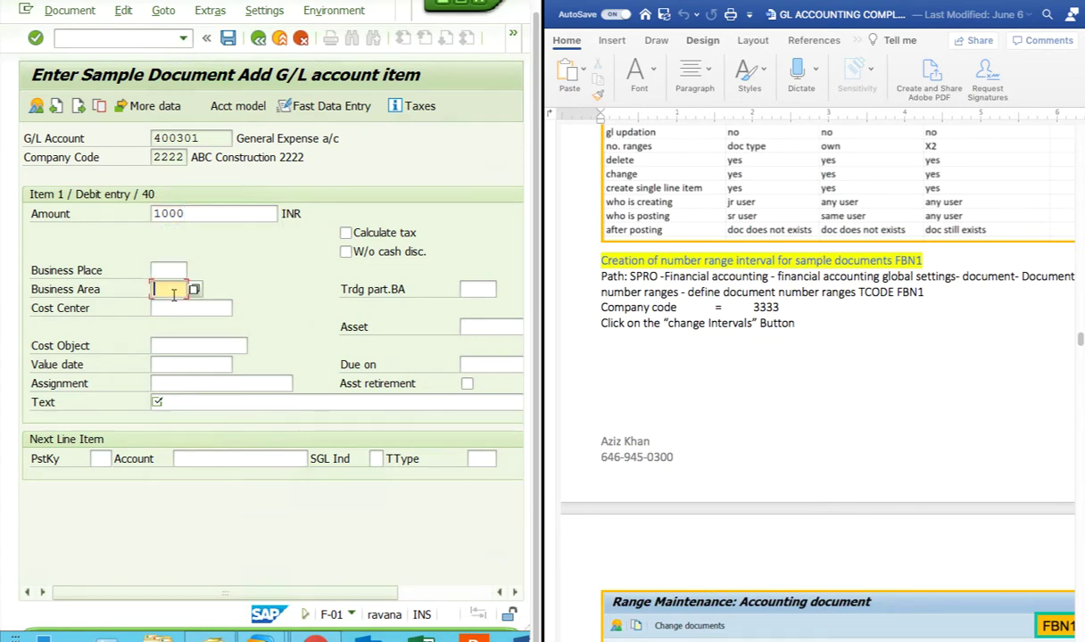
{"action": "left_click", "coordinate": [169, 306]}
Enter "Expenses Paid" as the text of the debit item
{"action": "left_click", "coordinate": [175, 401]}
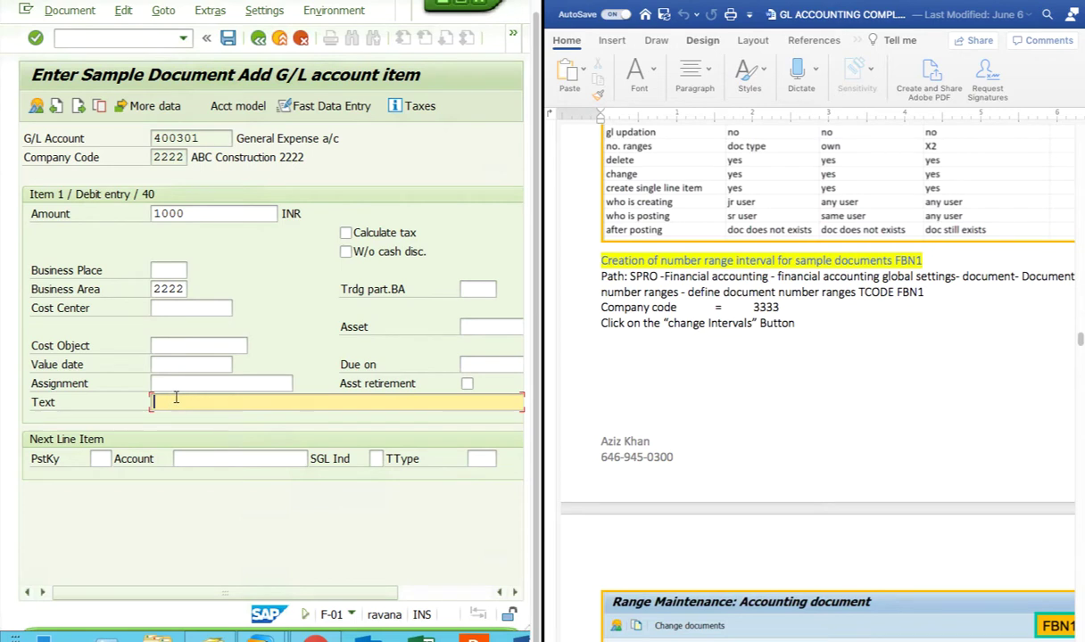
{"action": "type", "text": "A"}
{"action": "key", "text": "BackSpace"}
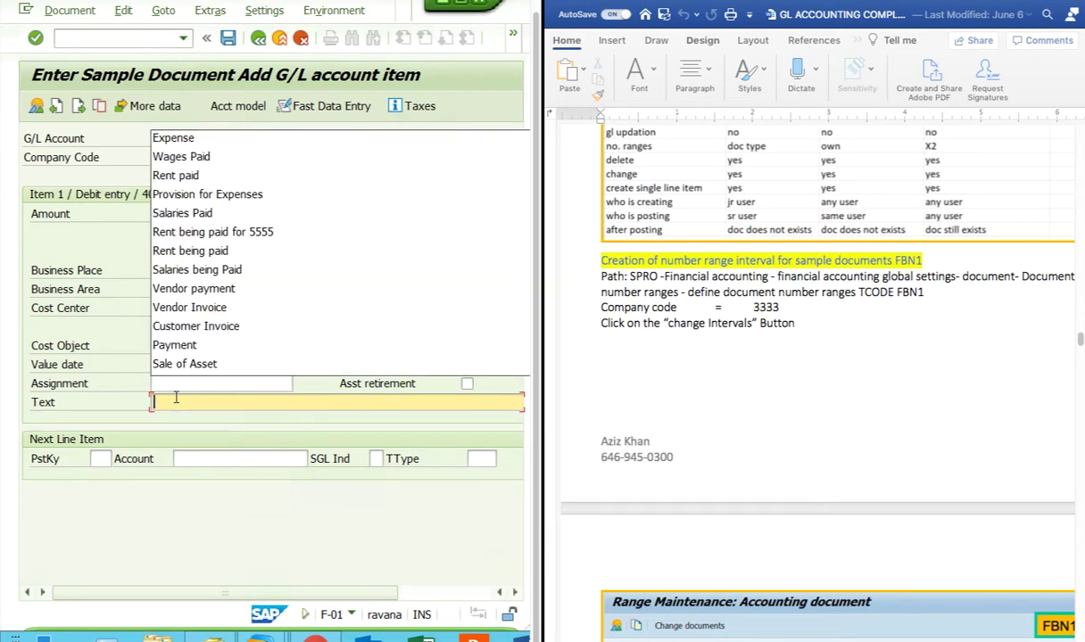
{"action": "type", "text": "Gen"}
{"action": "key", "text": "BackSpace"}
{"action": "key", "text": "BackSpace"}
{"action": "key", "text": "BackSpace"}
{"action": "type", "text": "Expenses Paid"}
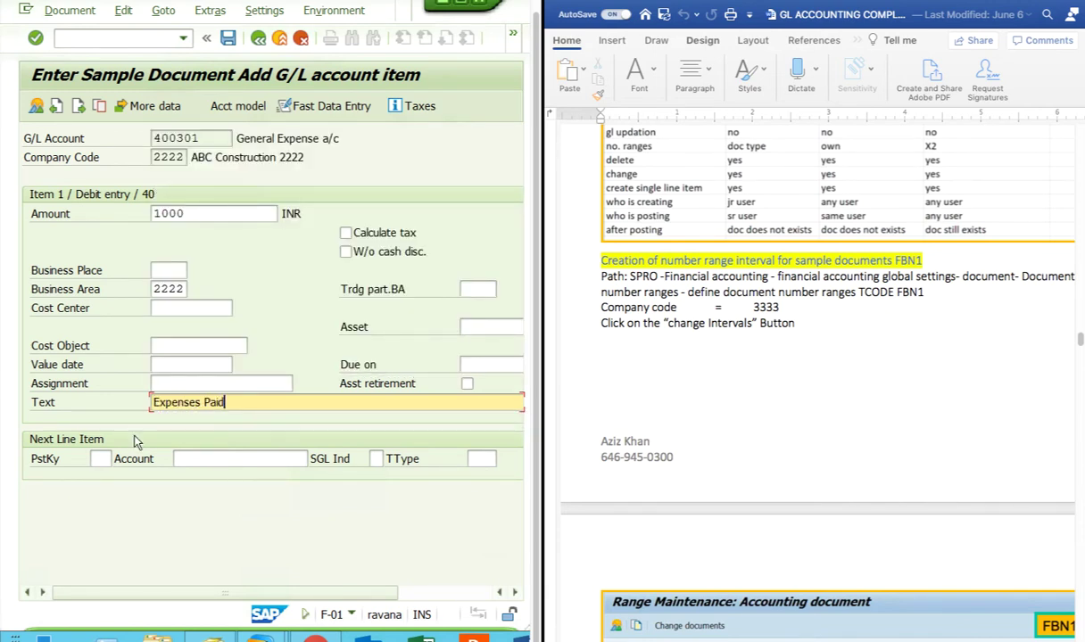
Add the next line item with posting key 50 and account 200100
{"action": "left_click", "coordinate": [100, 459]}
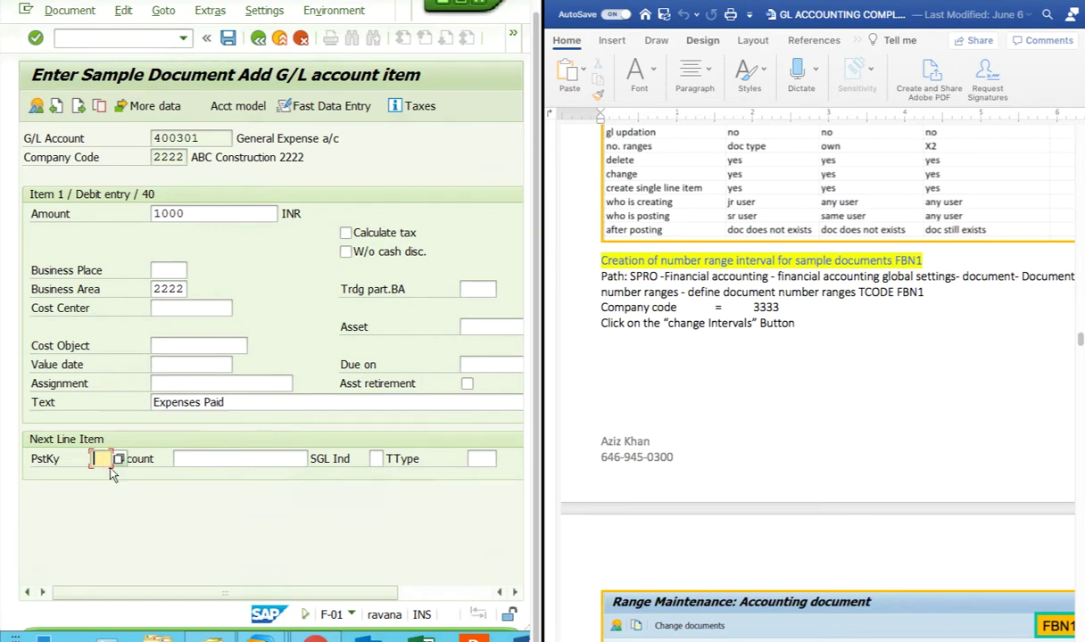
{"action": "key", "text": "BackSpace"}
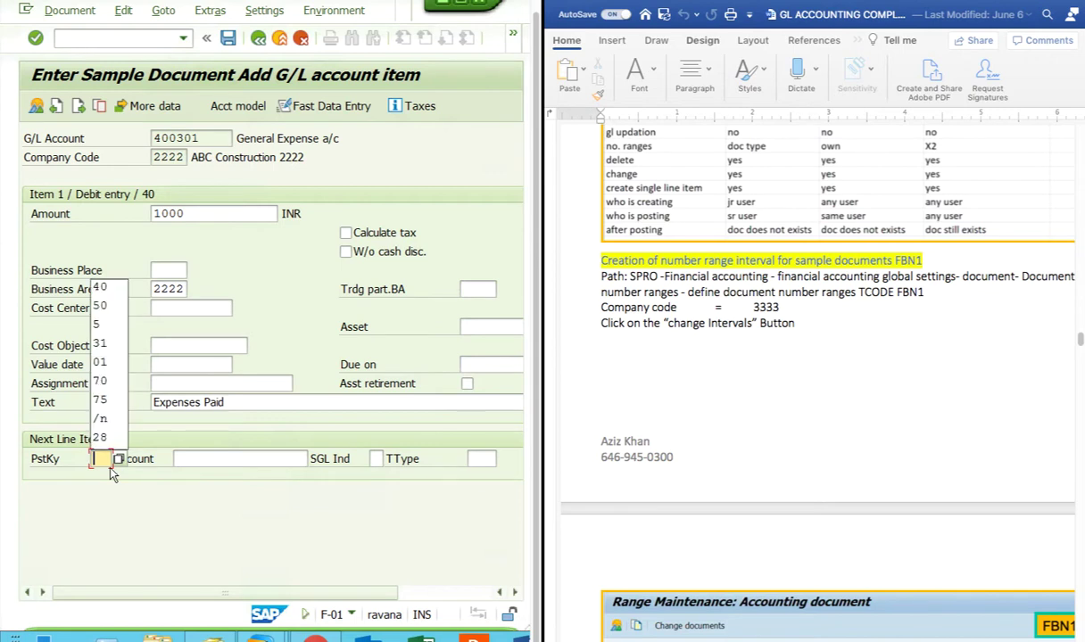
{"action": "type", "text": "50"}
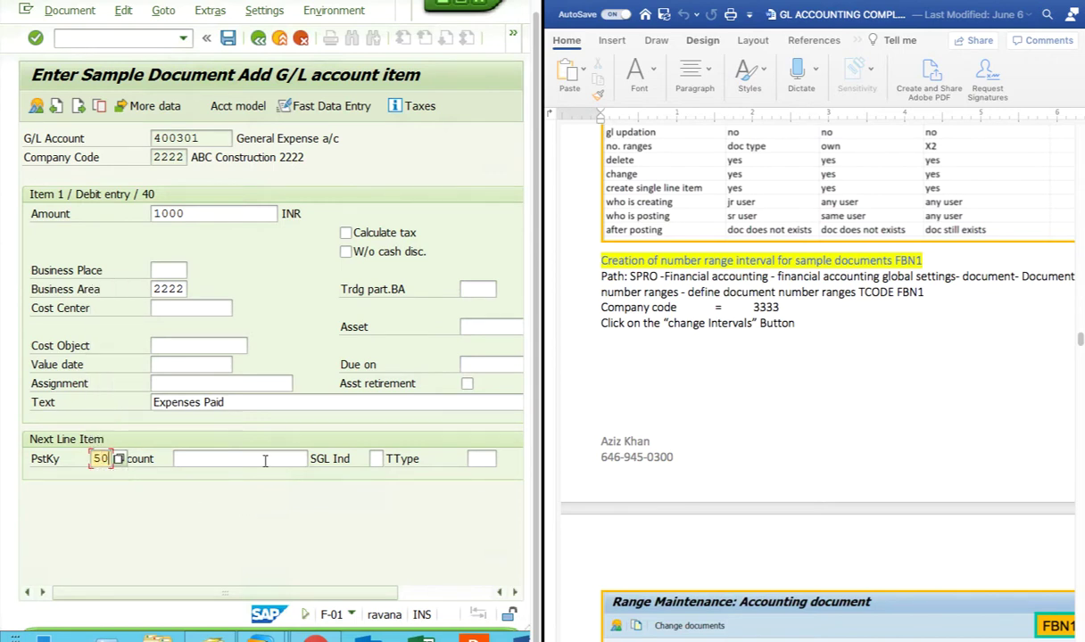
{"action": "key", "text": "Tab"}
{"action": "key", "text": "BackSpace"}
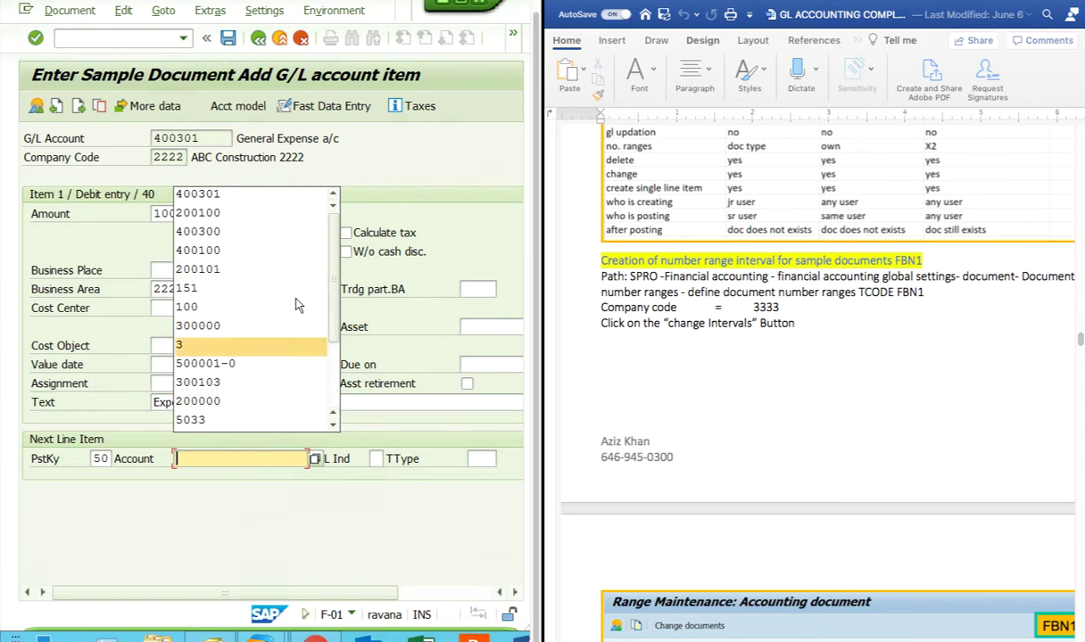
{"action": "left_click", "coordinate": [243, 213]}
{"action": "key", "text": "Return"}
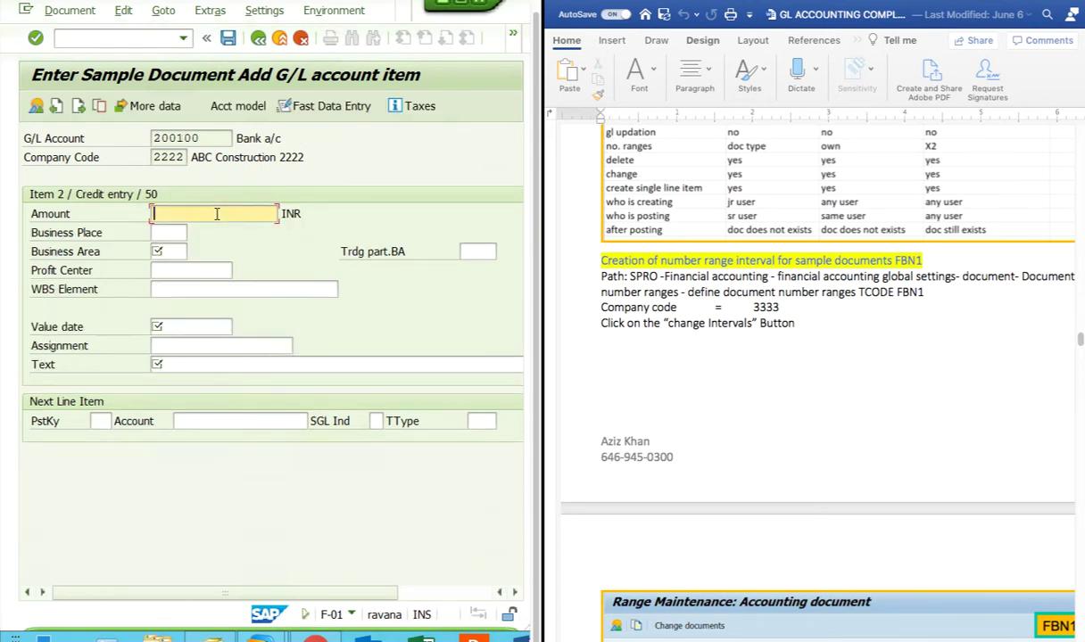
Set the bank credit item's amount to 1000 INR and its business area to 2222
{"action": "left_click", "coordinate": [216, 215]}
{"action": "left_click", "coordinate": [205, 233]}
{"action": "left_click", "coordinate": [165, 249]}
{"action": "left_click", "coordinate": [162, 267]}
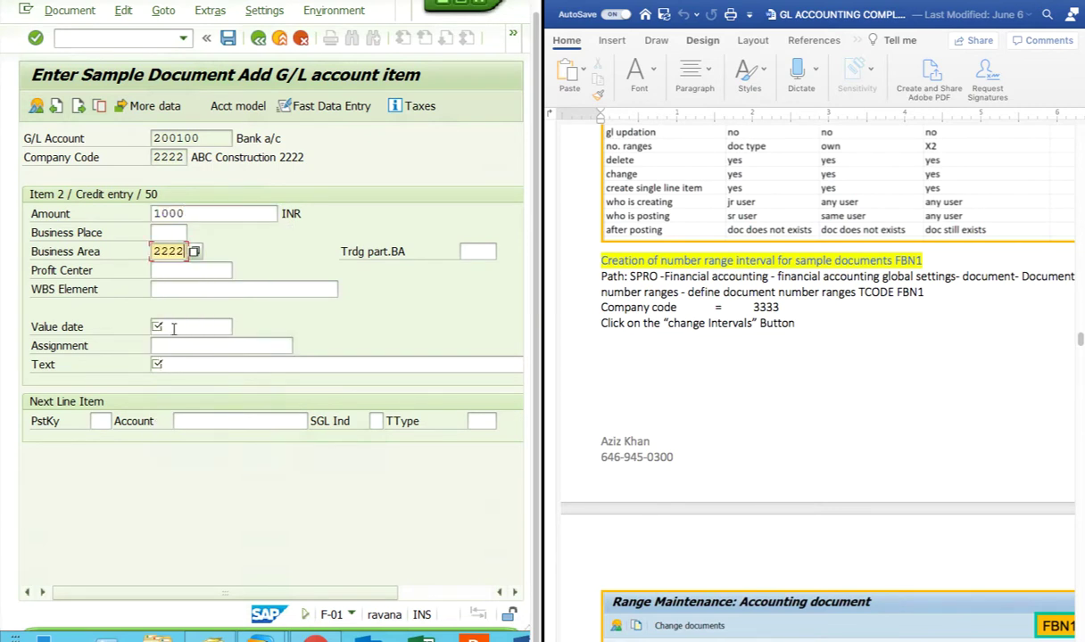
Give the bank credit item the value date 06/20/2020 and the text "Expenses Paid"
{"action": "left_click", "coordinate": [174, 328]}
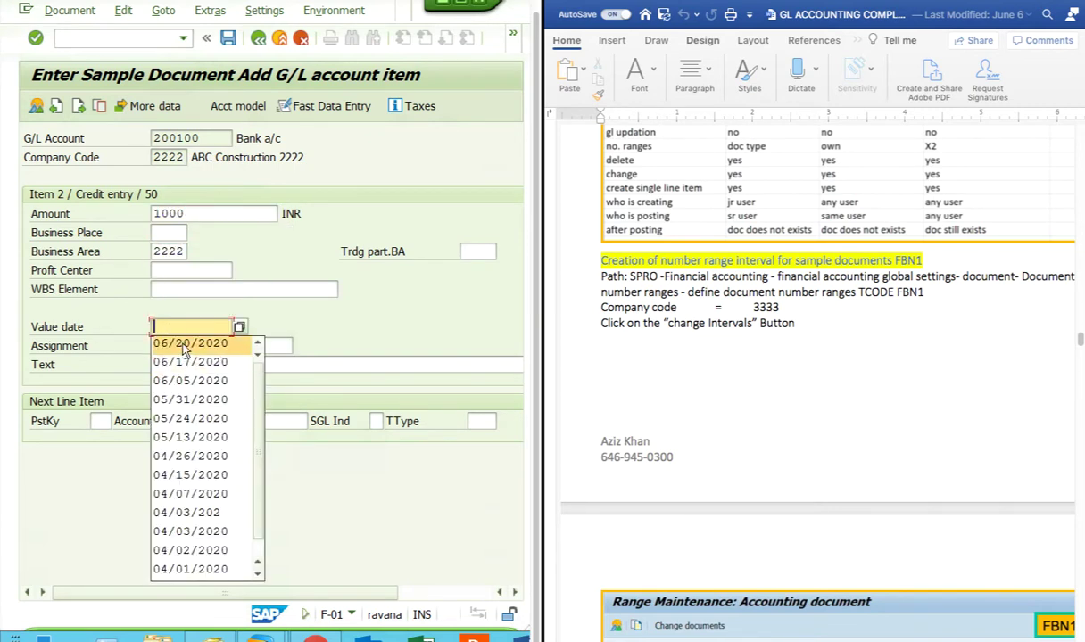
{"action": "left_click", "coordinate": [184, 347]}
{"action": "left_click", "coordinate": [240, 329]}
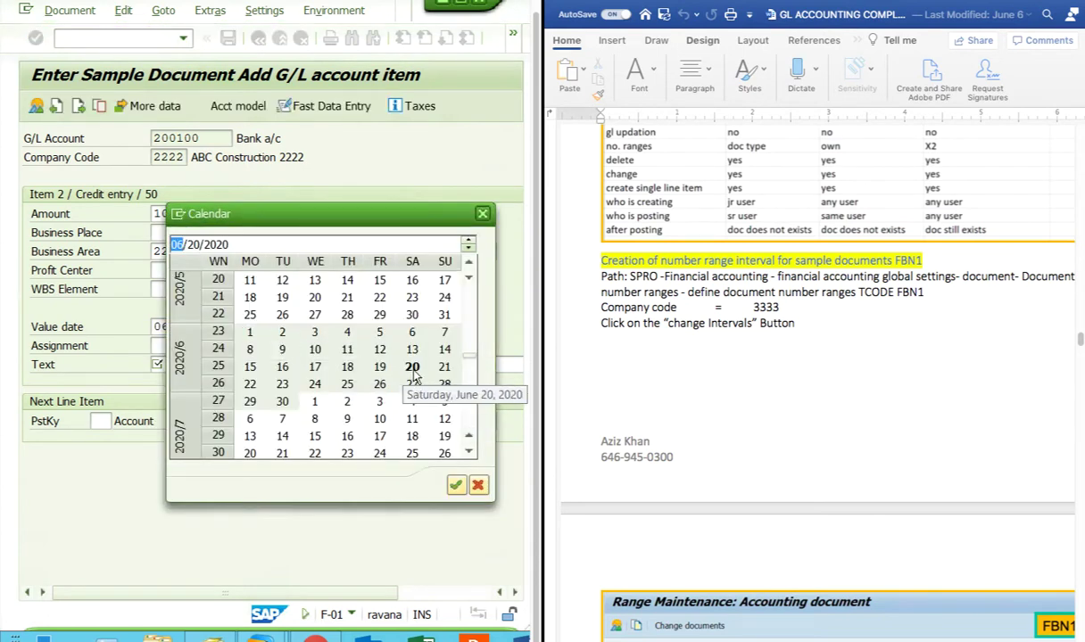
{"action": "double_click", "coordinate": [412, 366]}
{"action": "left_click", "coordinate": [174, 366]}
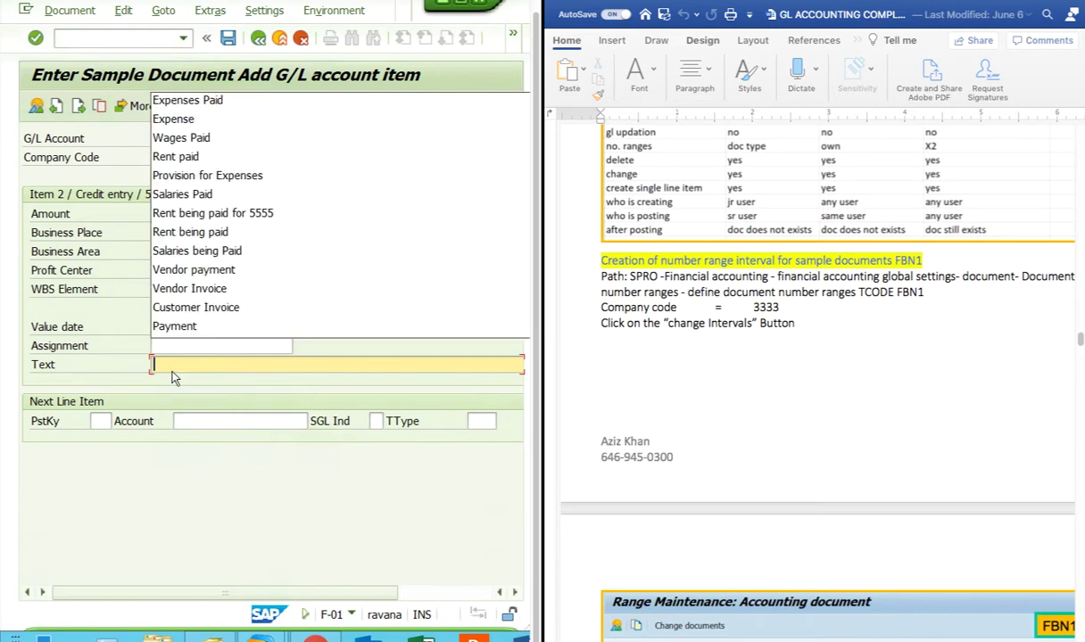
{"action": "left_click", "coordinate": [189, 97]}
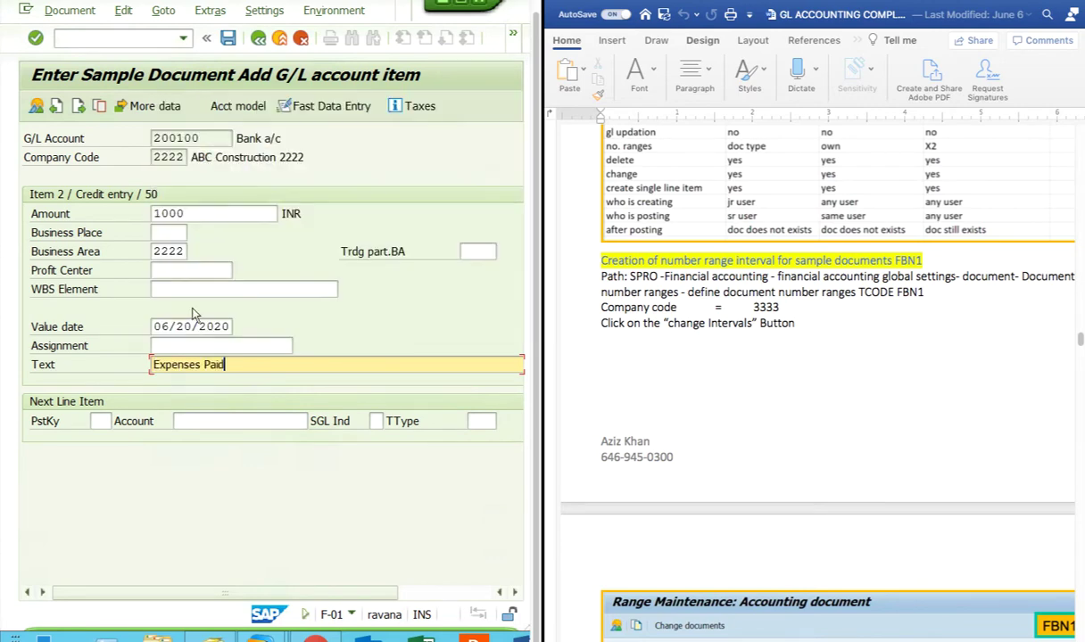
Display the sample document's overview of both line items and save the document
{"action": "left_click", "coordinate": [39, 108]}
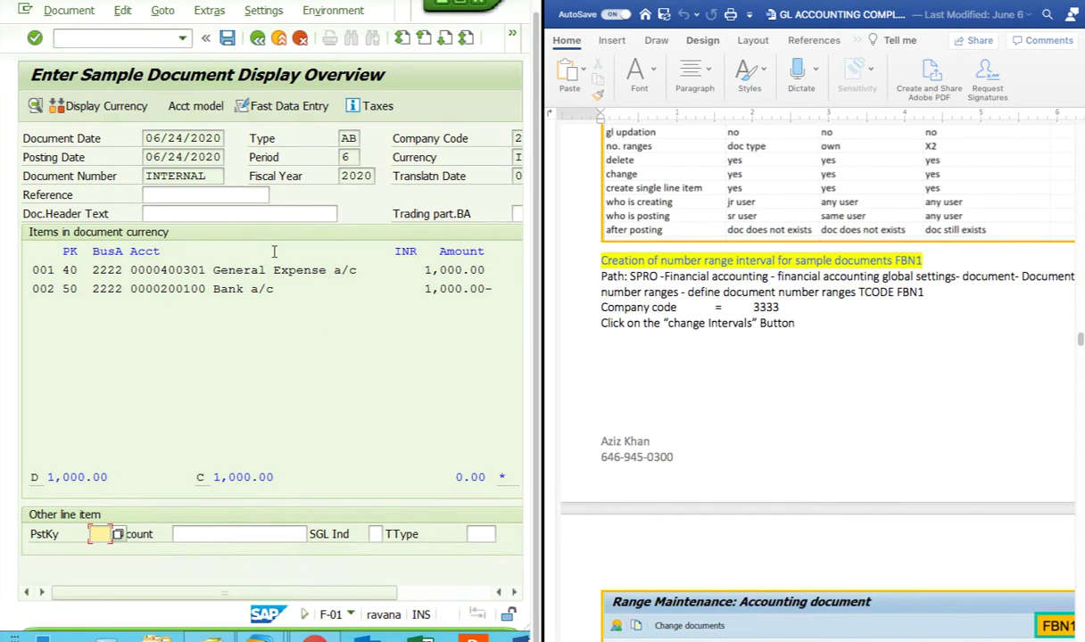
{"action": "left_click", "coordinate": [228, 38]}
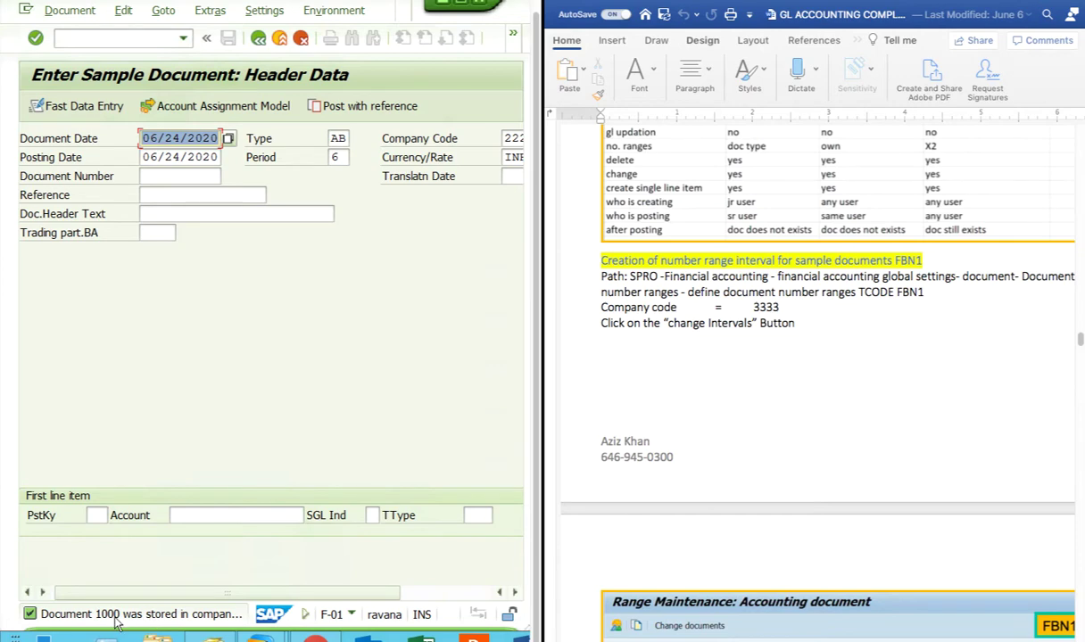
Review the Word guide's instructions from FBN1 intervals through F-01 sample document entry to displaying a sample document with FBM3
{"action": "scroll", "coordinate": [972, 393], "scroll_direction": "down", "scroll_amount": 10}
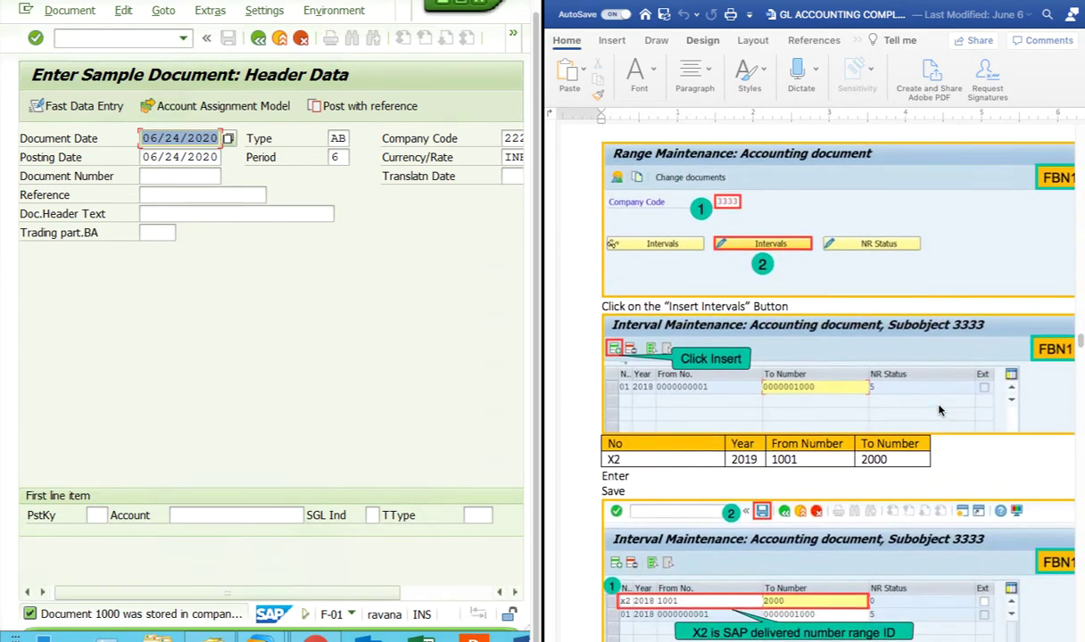
{"action": "scroll", "coordinate": [938, 409], "scroll_direction": "down", "scroll_amount": 5}
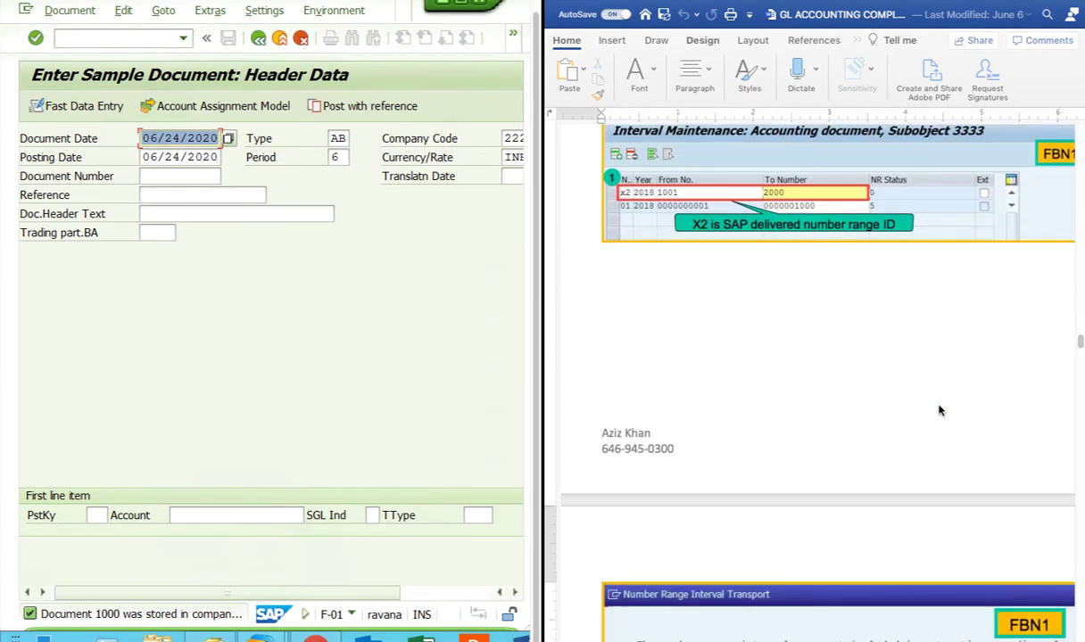
{"action": "scroll", "coordinate": [848, 286], "scroll_direction": "down", "scroll_amount": 10}
{"action": "scroll", "coordinate": [789, 282], "scroll_direction": "down", "scroll_amount": 10}
{"action": "scroll", "coordinate": [789, 282], "scroll_direction": "down", "scroll_amount": 5}
{"action": "scroll", "coordinate": [788, 282], "scroll_direction": "down", "scroll_amount": 1}
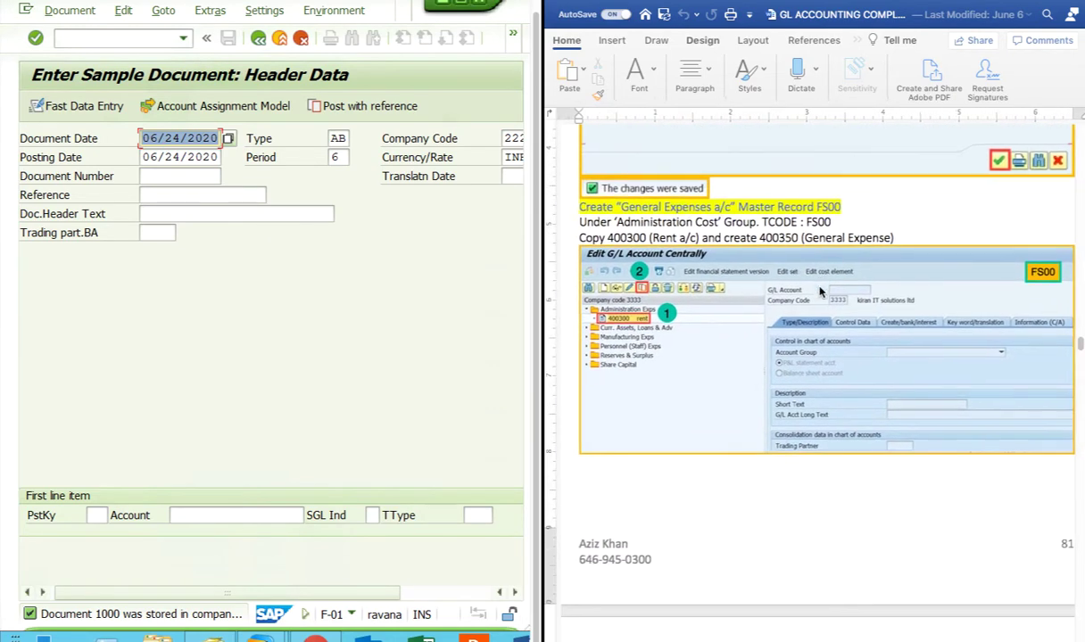
{"action": "scroll", "coordinate": [820, 292], "scroll_direction": "down", "scroll_amount": 5}
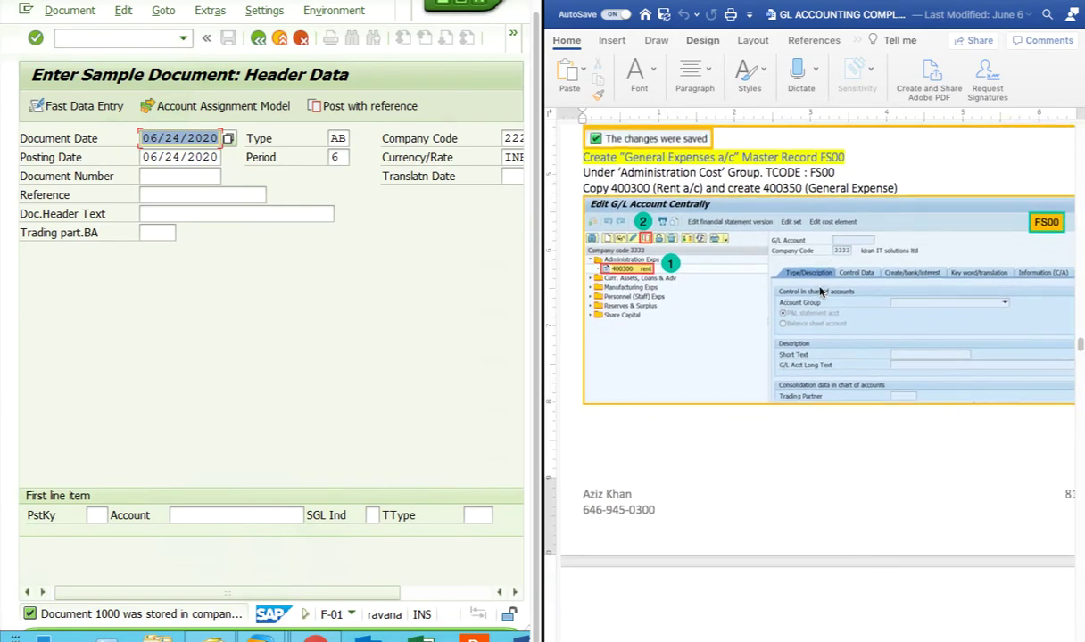
{"action": "scroll", "coordinate": [820, 292], "scroll_direction": "down", "scroll_amount": 20}
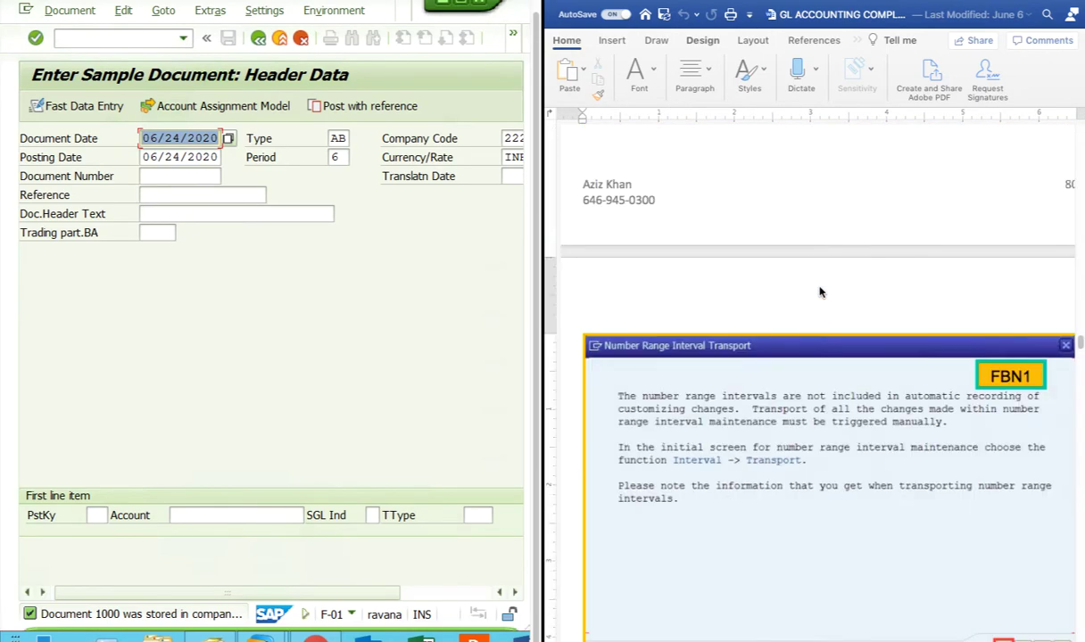
{"action": "scroll", "coordinate": [820, 292], "scroll_direction": "down", "scroll_amount": 10}
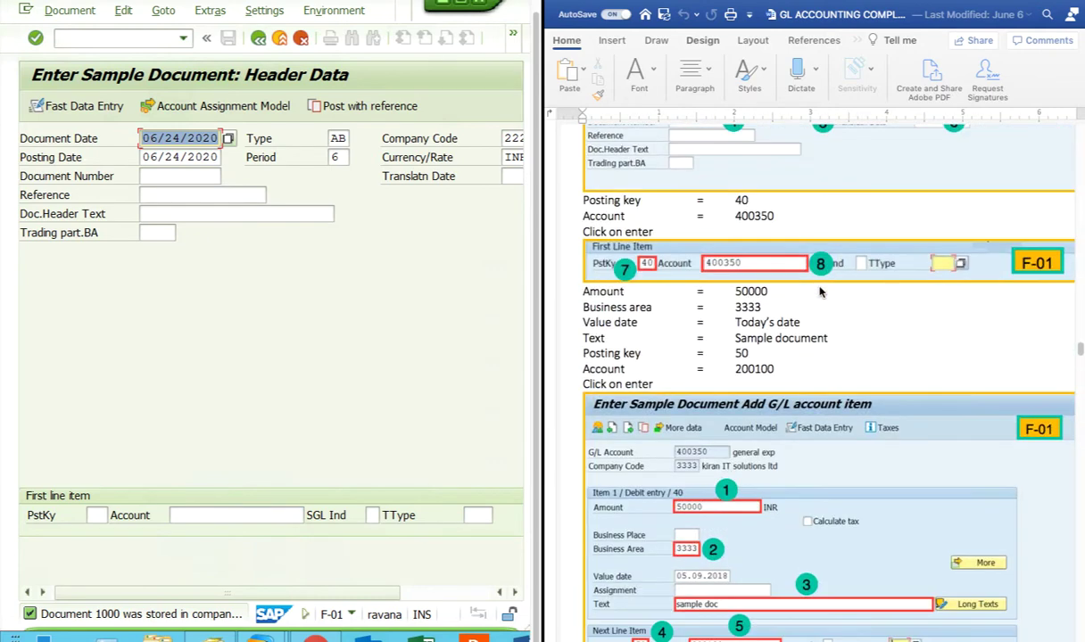
{"action": "scroll", "coordinate": [820, 292], "scroll_direction": "down", "scroll_amount": 12}
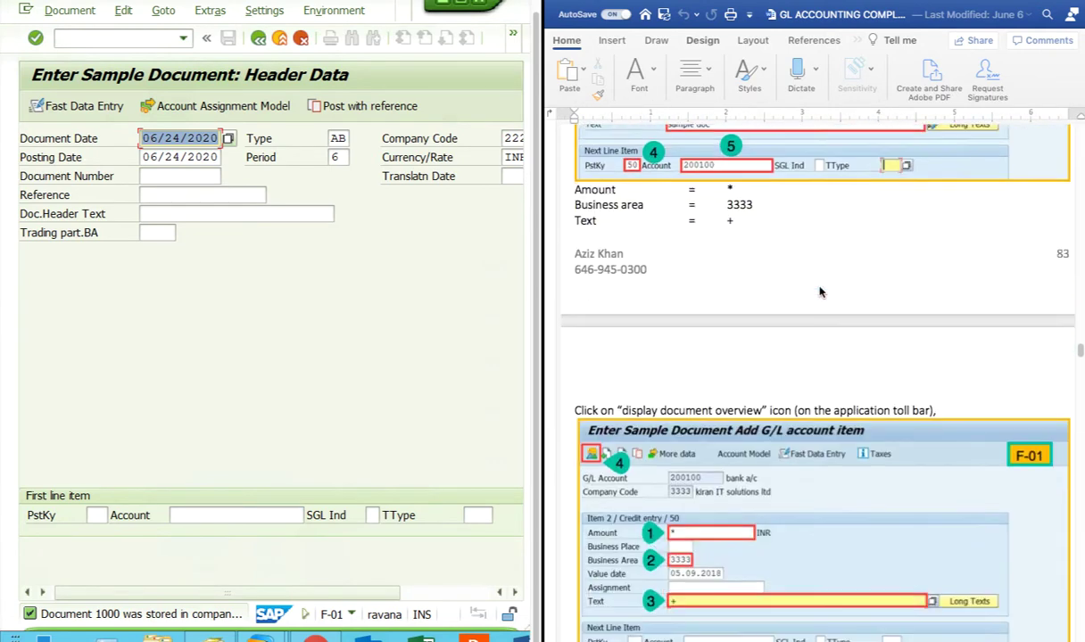
{"action": "scroll", "coordinate": [820, 292], "scroll_direction": "down", "scroll_amount": 4}
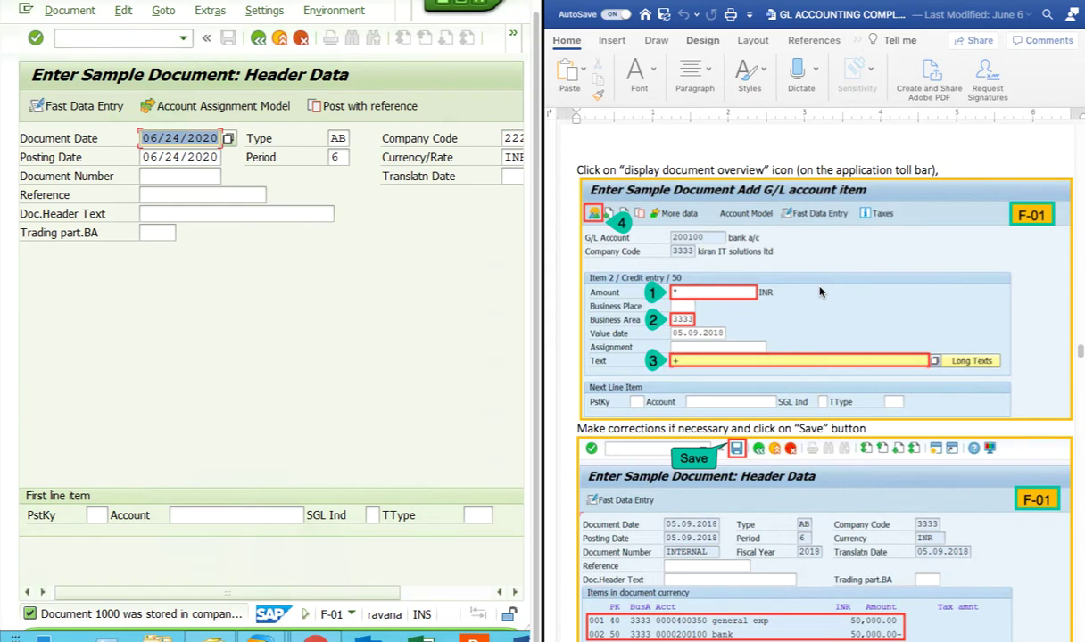
{"action": "scroll", "coordinate": [820, 292], "scroll_direction": "down", "scroll_amount": 10}
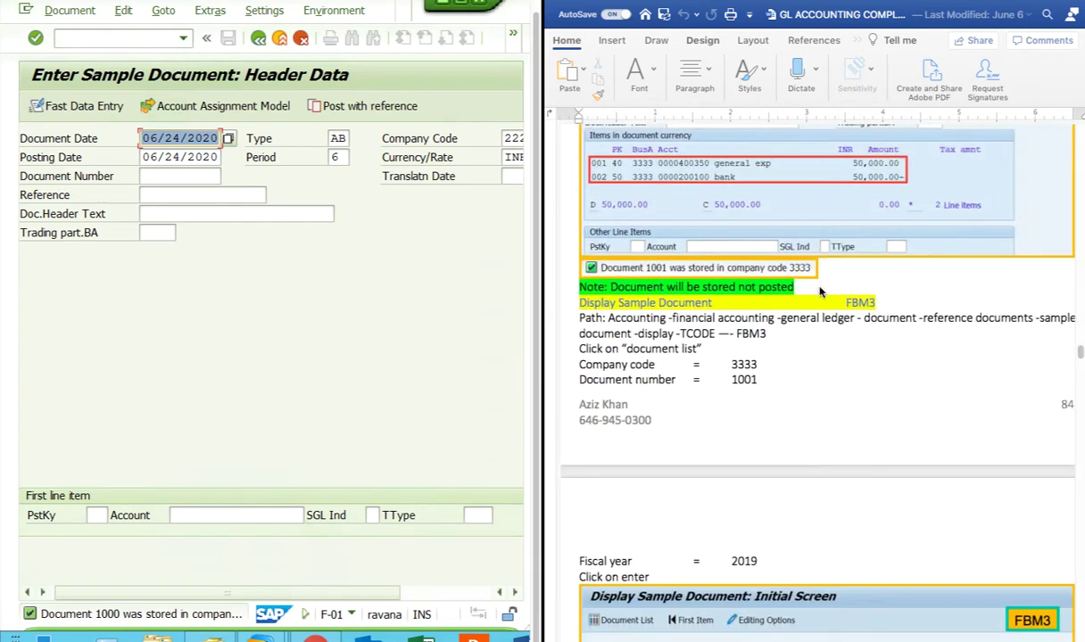
{"action": "scroll", "coordinate": [820, 291], "scroll_direction": "down", "scroll_amount": 2}
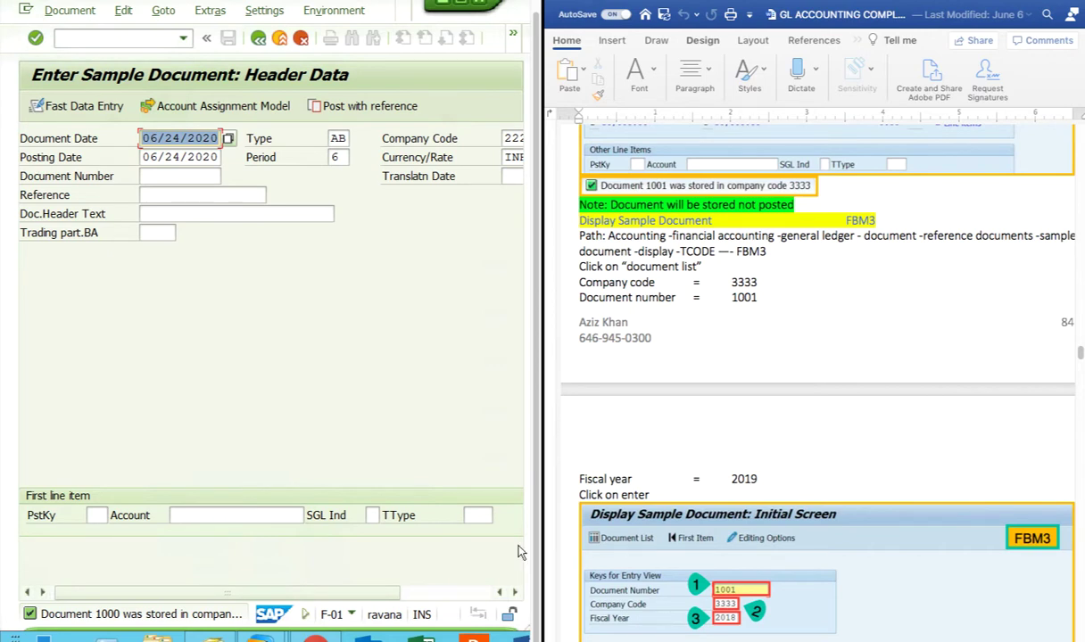
Leave the sample document entry screen and return to SAP Easy Access with /n
{"action": "left_click", "coordinate": [306, 614]}
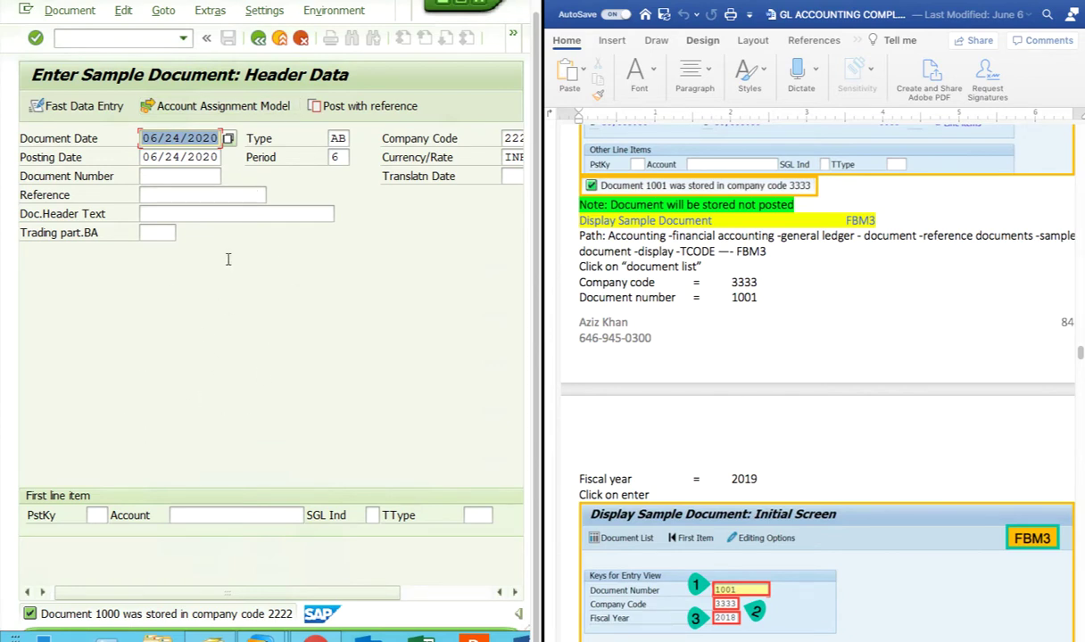
{"action": "left_click", "coordinate": [185, 40]}
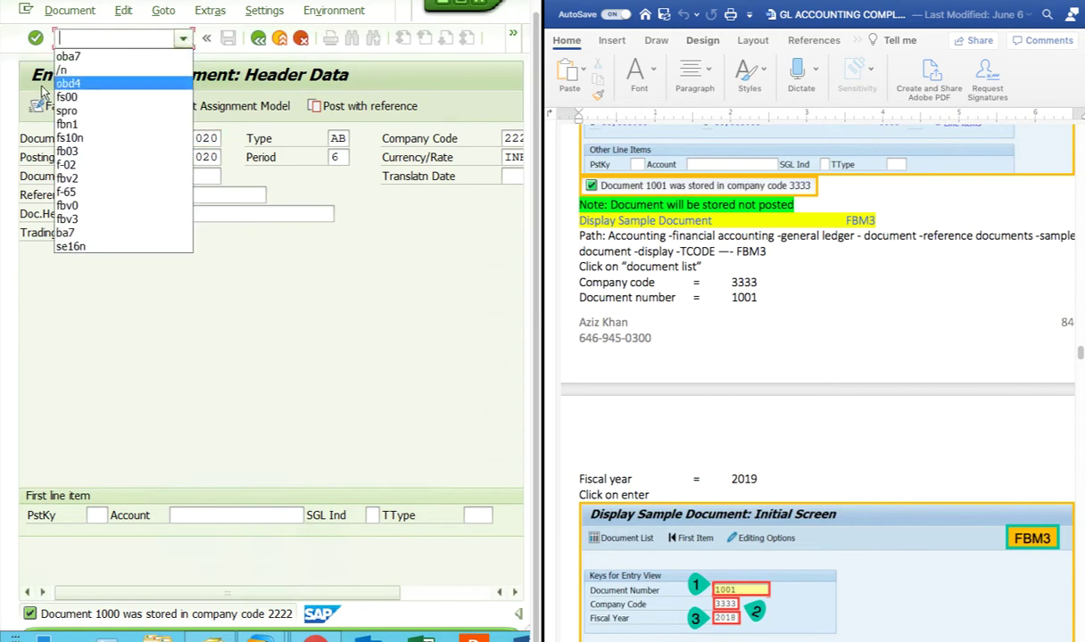
{"action": "left_click", "coordinate": [67, 65]}
{"action": "left_click", "coordinate": [37, 41]}
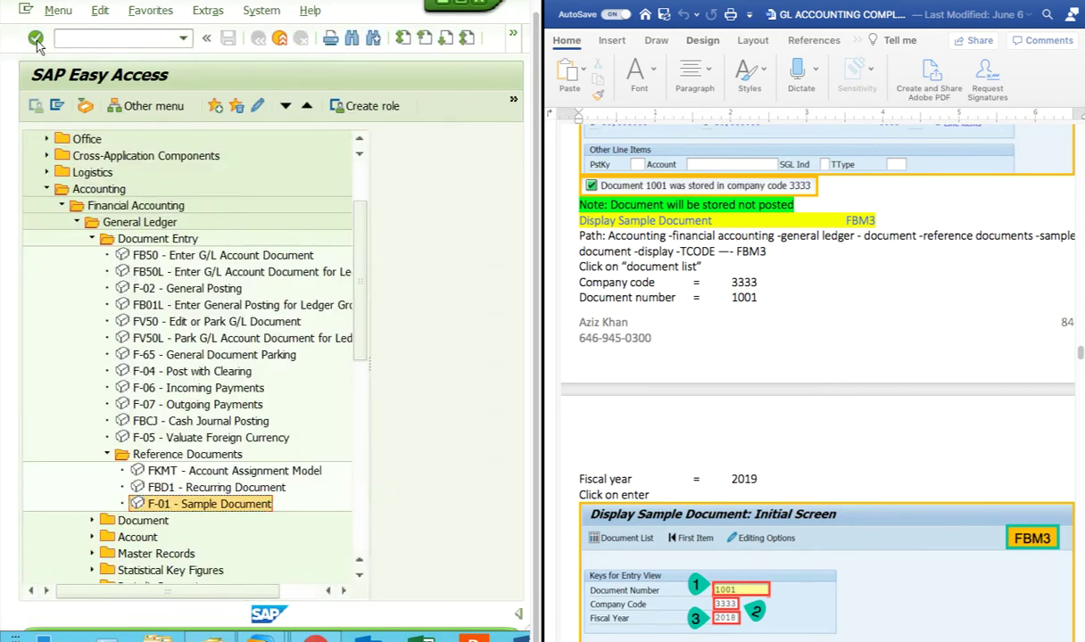
Open the G/L account balance display with transaction fs10n
{"action": "left_click", "coordinate": [77, 36]}
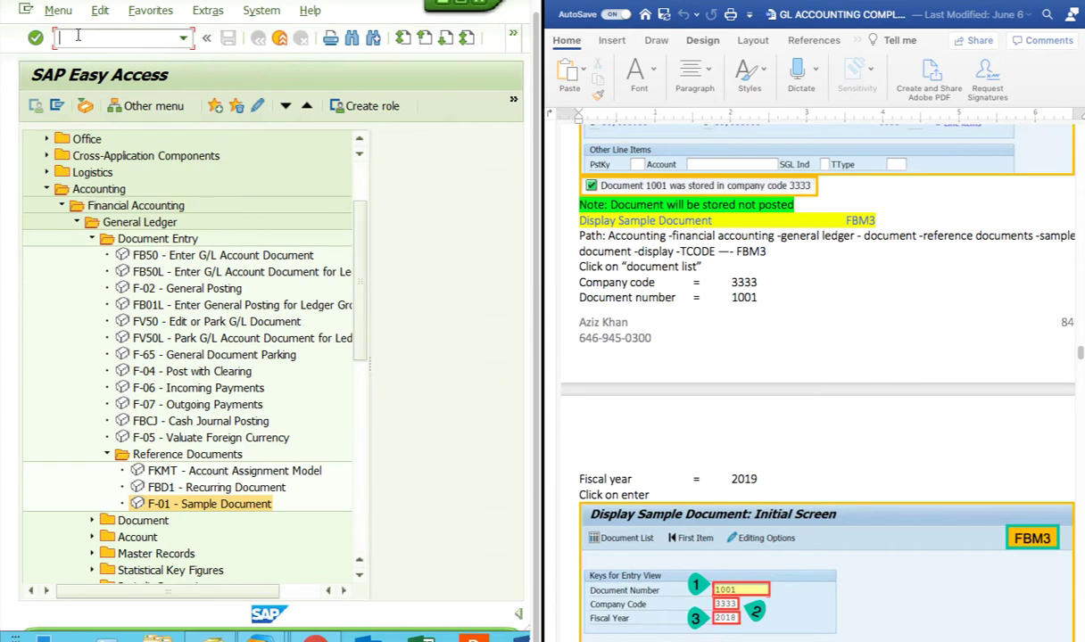
{"action": "type", "text": "fa10n"}
{"action": "key", "text": "Return"}
{"action": "left_click", "coordinate": [125, 37]}
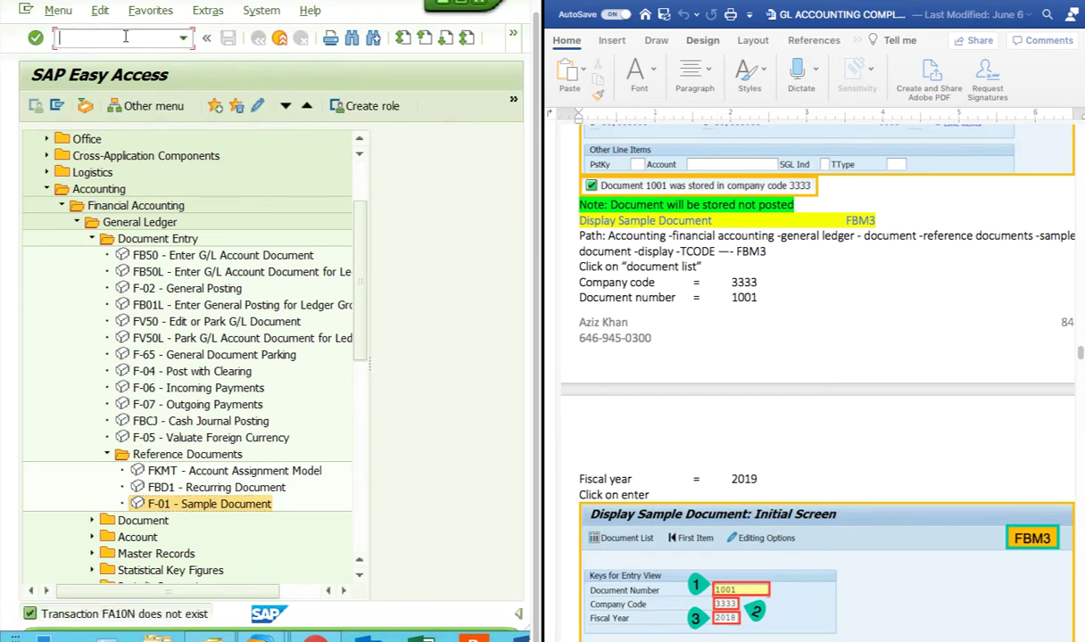
{"action": "type", "text": "fs10n"}
{"action": "key", "text": "Return"}
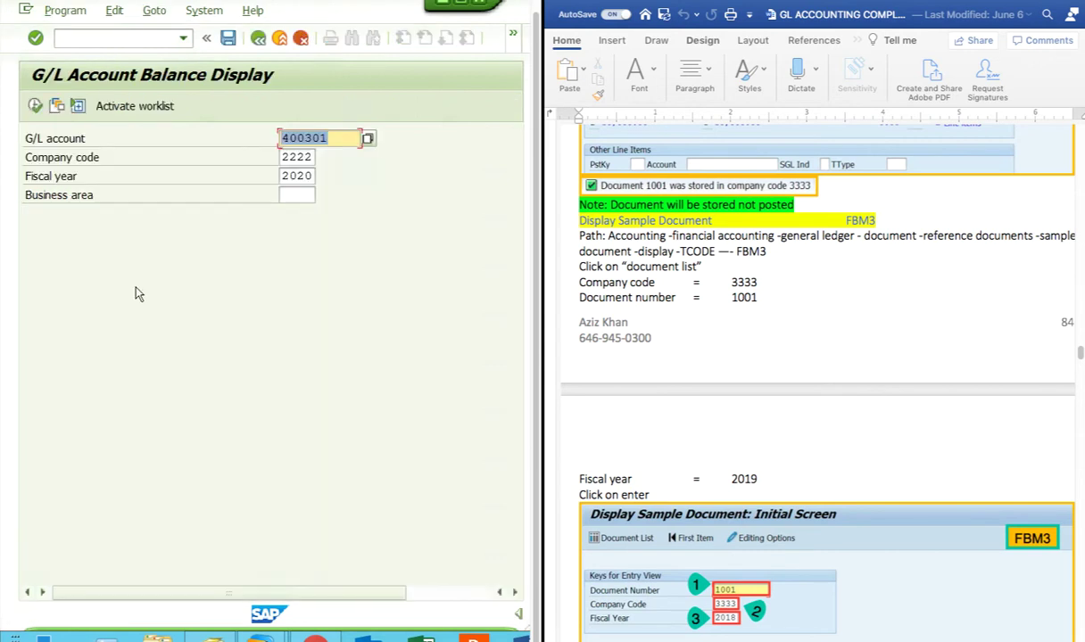
Display the balance of G/L account 400301 in company code 2222 for fiscal year 2020 and close the information dialog
{"action": "left_click", "coordinate": [345, 138]}
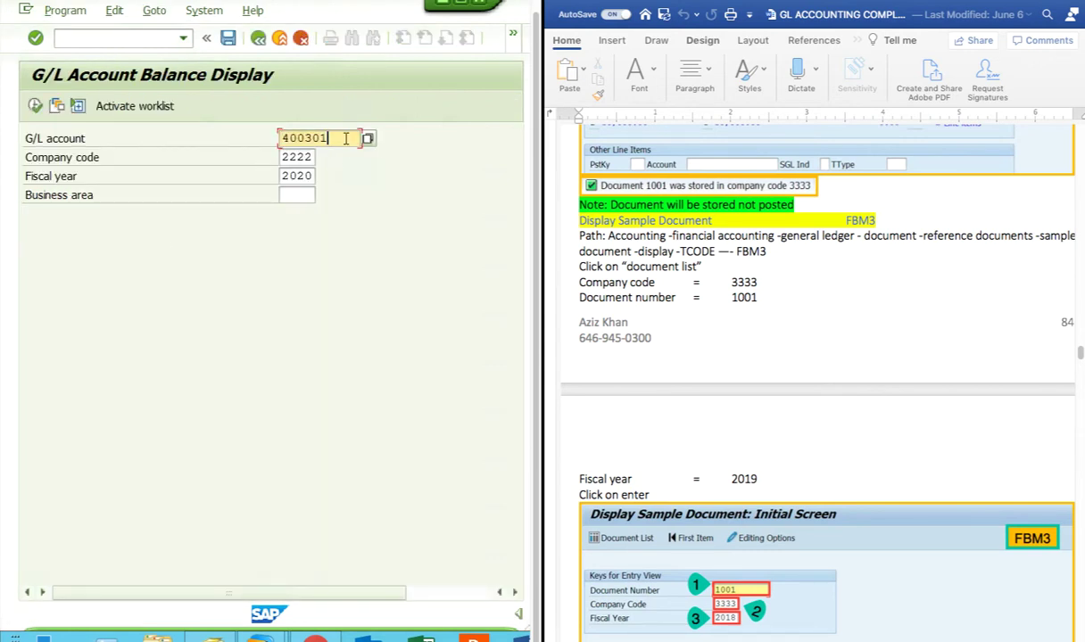
{"action": "key", "text": "F8"}
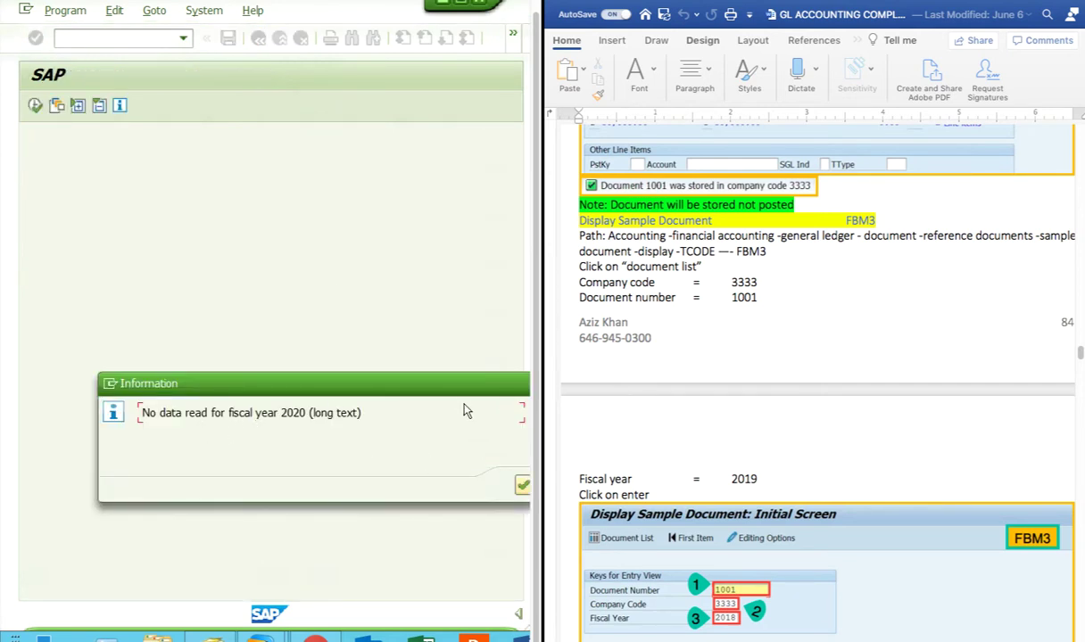
{"action": "left_click_drag", "start_coordinate": [460, 387], "coordinate": [344, 392]}
{"action": "key", "text": "Return"}
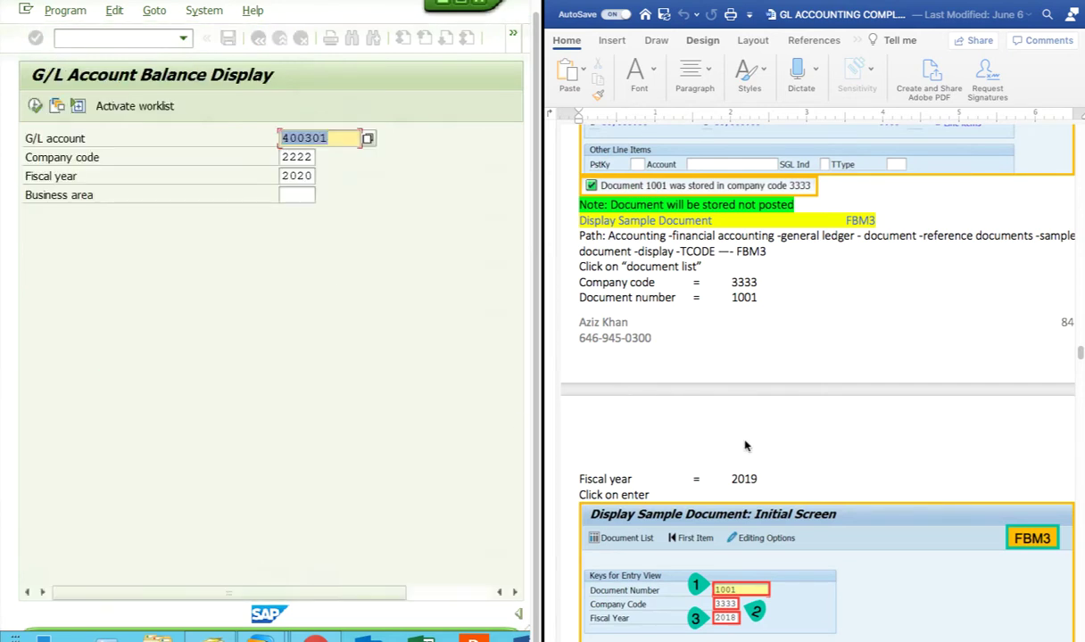
Exit the G/L account balance display and open the sample document display with transaction fbm3
{"action": "scroll", "coordinate": [750, 444], "scroll_direction": "down", "scroll_amount": 3}
{"action": "scroll", "coordinate": [867, 160], "scroll_direction": "up", "scroll_amount": 3}
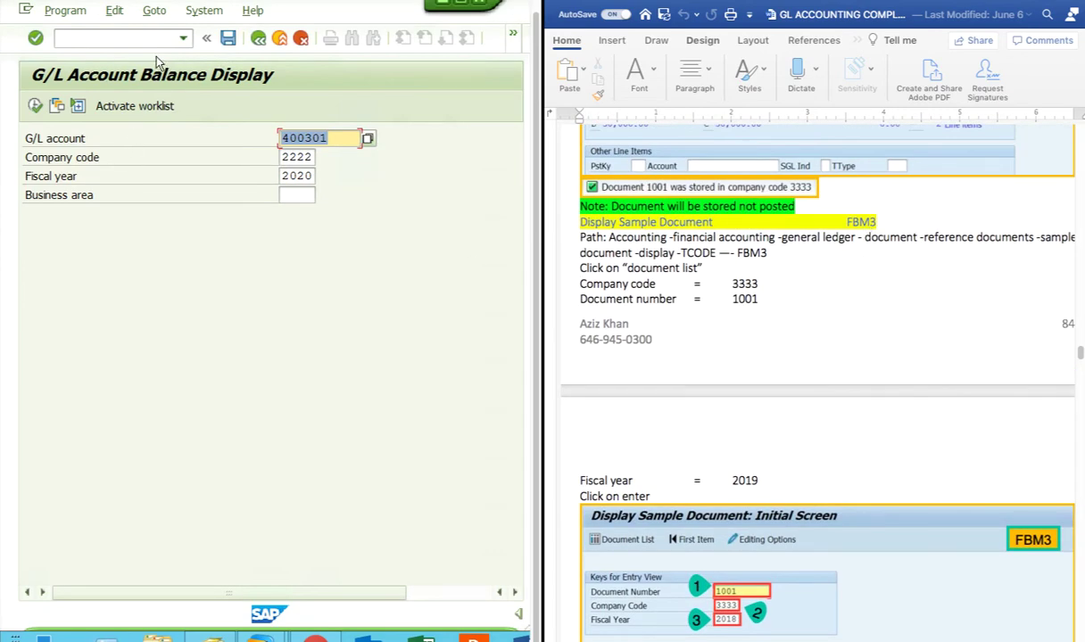
{"action": "left_click", "coordinate": [182, 38]}
{"action": "left_click", "coordinate": [58, 88]}
{"action": "left_click", "coordinate": [31, 42]}
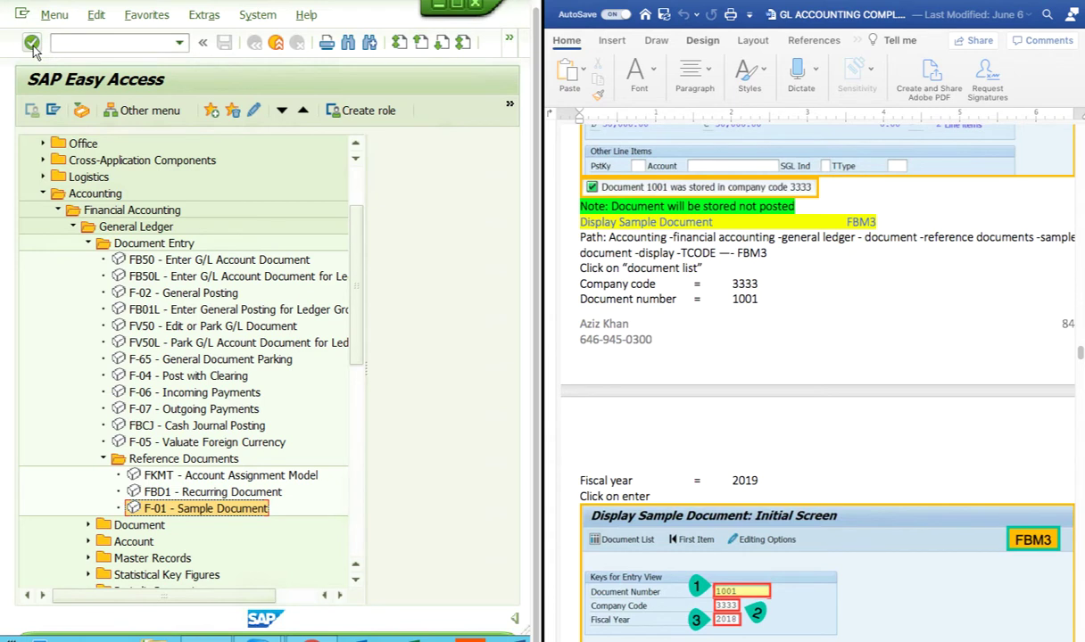
{"action": "left_click", "coordinate": [125, 40]}
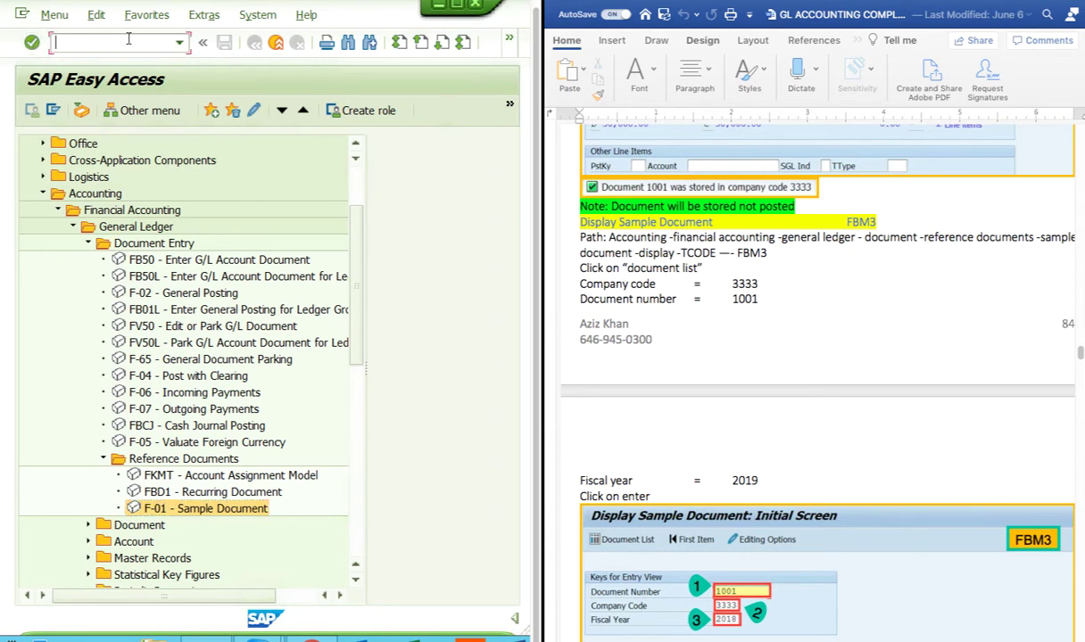
{"action": "type", "text": "fm"}
{"action": "key", "text": "BackSpace"}
{"action": "type", "text": "b=fbm3"}
{"action": "key", "text": "Return"}
{"action": "type", "text": "fbm3"}
{"action": "key", "text": "Return"}
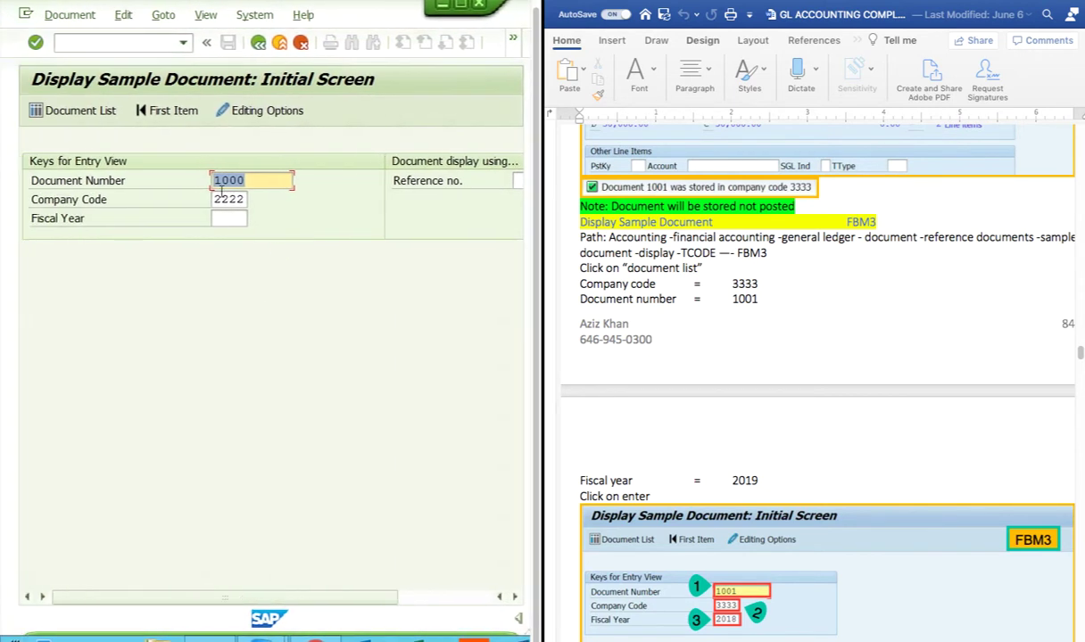
Display sample document 1000 of company code 2222 in an enlarged window and examine its line items and amounts
{"action": "key", "text": "Return"}
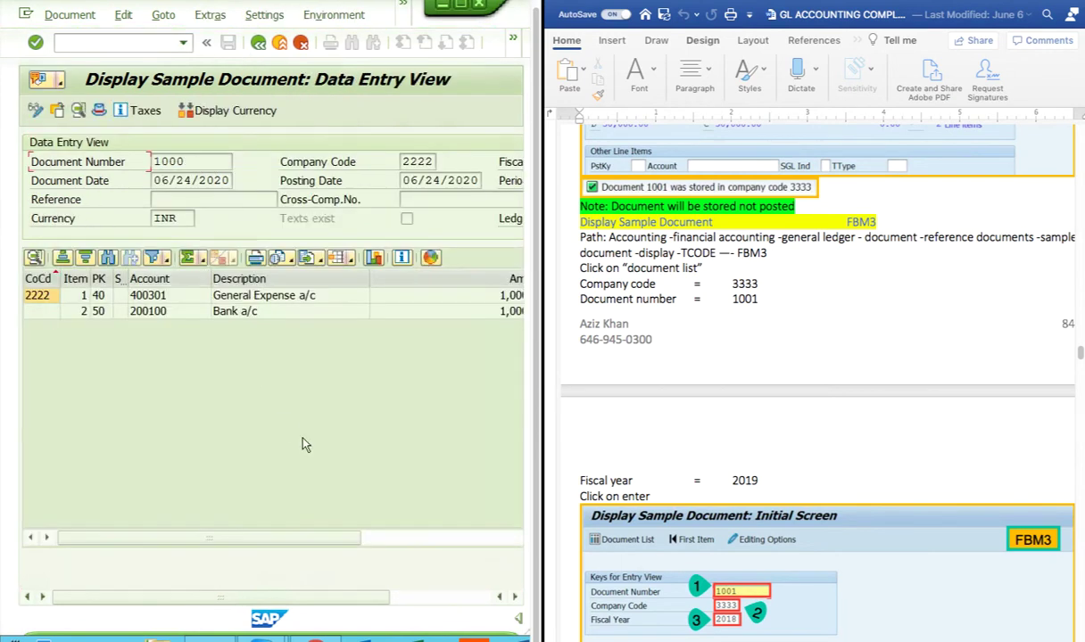
{"action": "scroll", "coordinate": [363, 290], "scroll_direction": "right", "scroll_amount": 2}
{"action": "scroll", "coordinate": [363, 294], "scroll_direction": "right", "scroll_amount": 6}
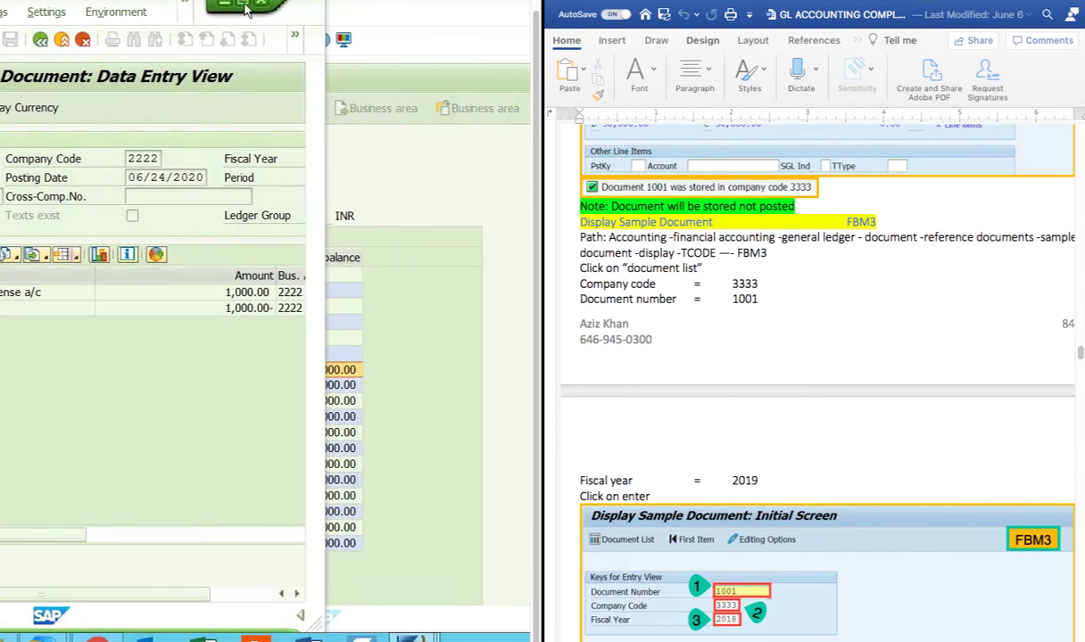
{"action": "left_click", "coordinate": [242, 4]}
{"action": "scroll", "coordinate": [286, 189], "scroll_direction": "left", "scroll_amount": 6}
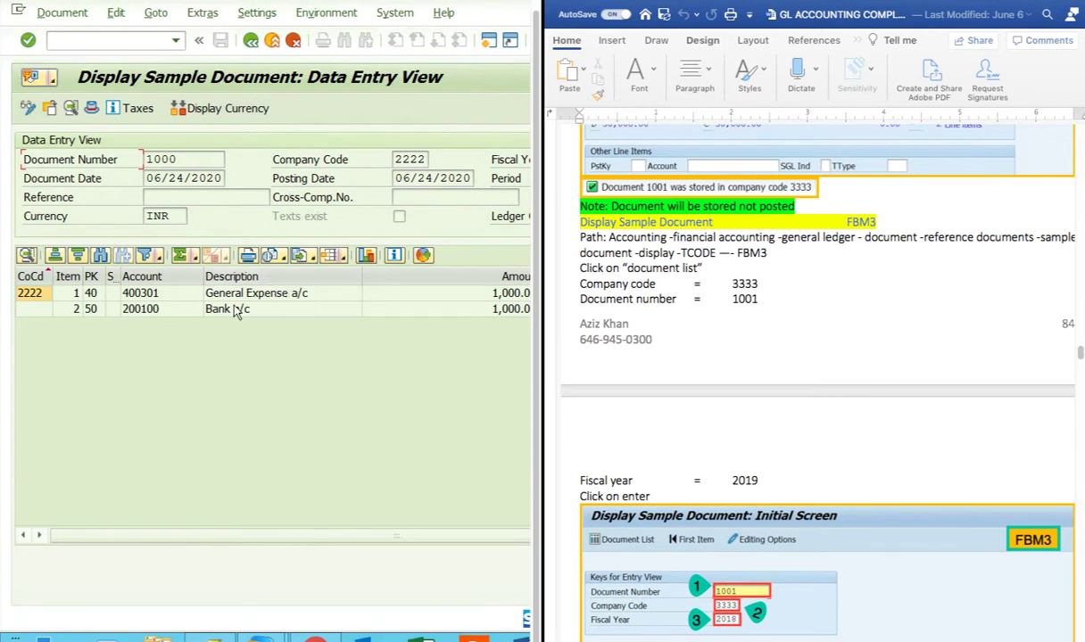
Switch the sample document from display to change mode and open its Bank a/c line item
{"action": "left_click", "coordinate": [60, 13]}
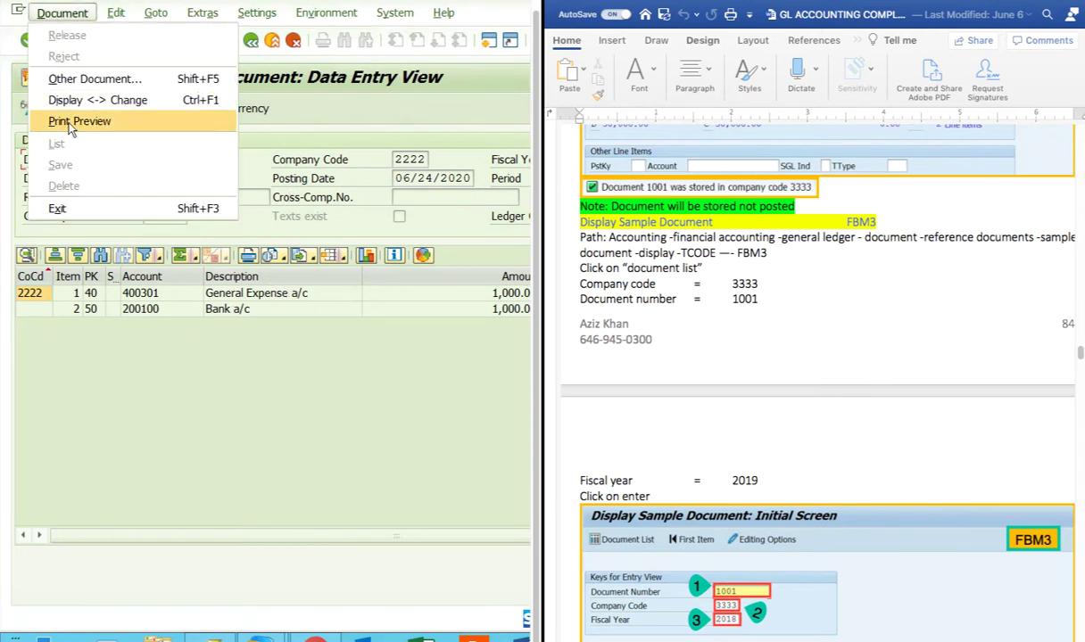
{"action": "left_click", "coordinate": [100, 105]}
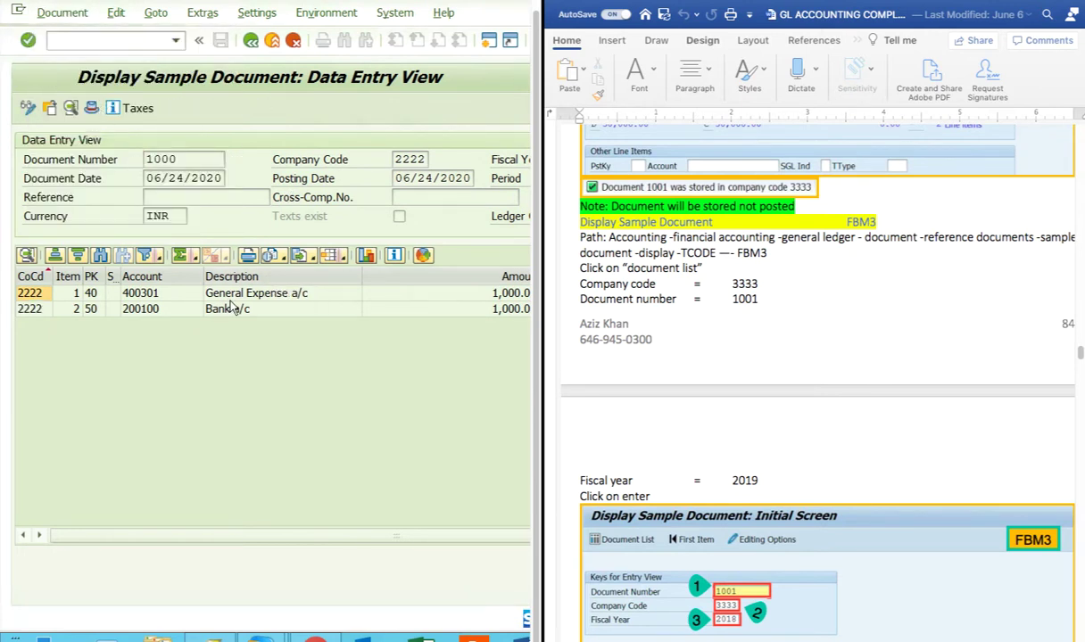
{"action": "left_click", "coordinate": [232, 278]}
{"action": "double_click", "coordinate": [228, 307]}
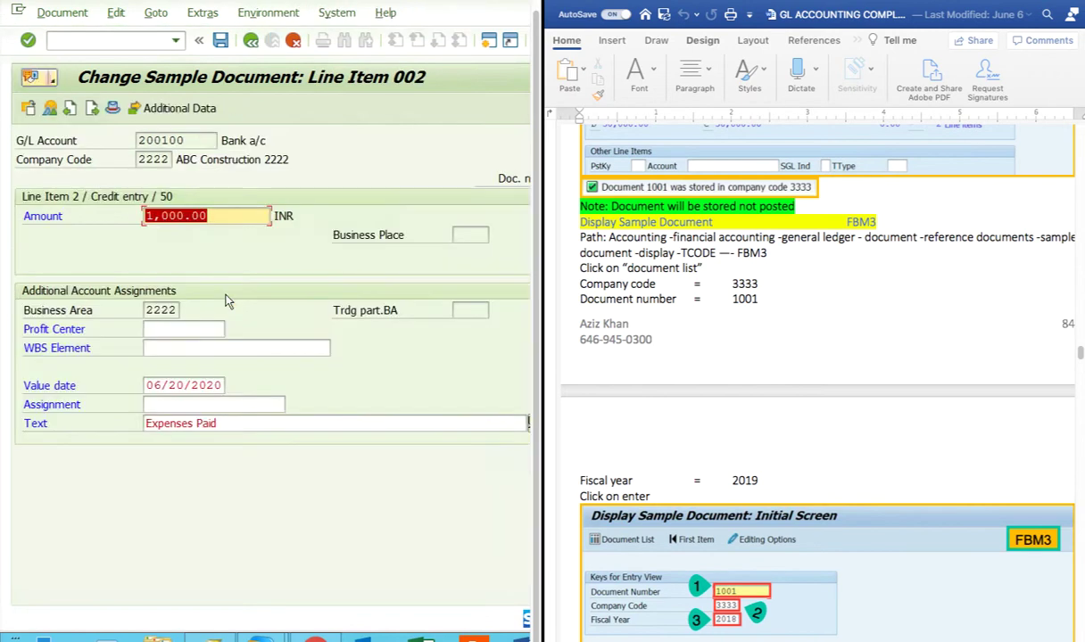
Check the bank line item's amount, value date, text and profit center fields, then return to the document's data entry view
{"action": "left_click", "coordinate": [225, 386]}
{"action": "left_click_drag", "start_coordinate": [225, 385], "coordinate": [64, 390]}
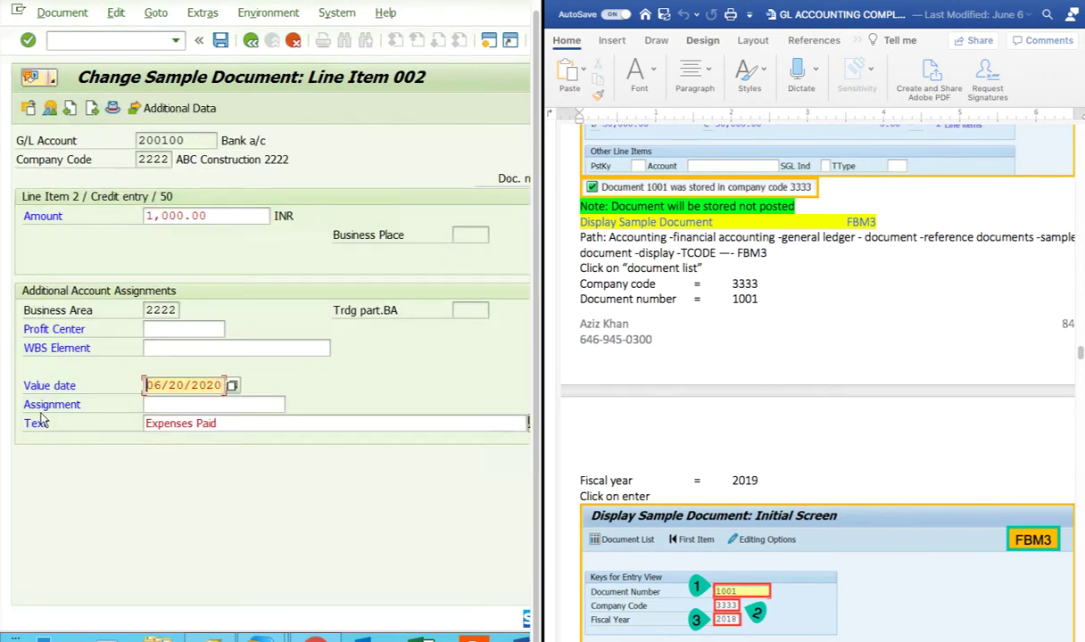
{"action": "left_click_drag", "start_coordinate": [229, 215], "coordinate": [71, 226]}
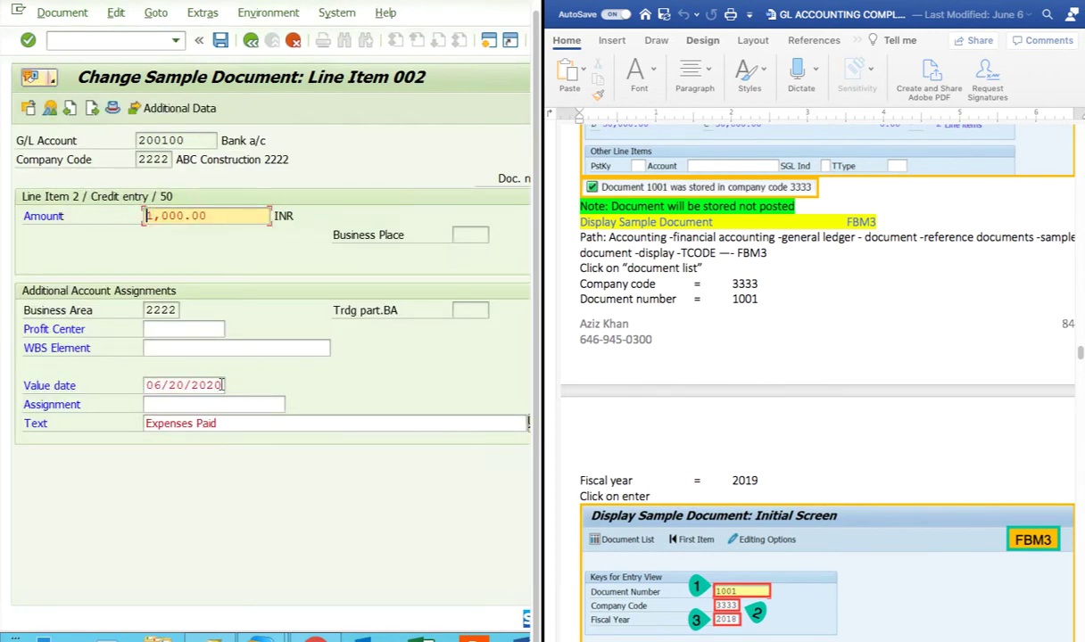
{"action": "left_click_drag", "start_coordinate": [222, 385], "coordinate": [105, 383]}
{"action": "left_click", "coordinate": [179, 423]}
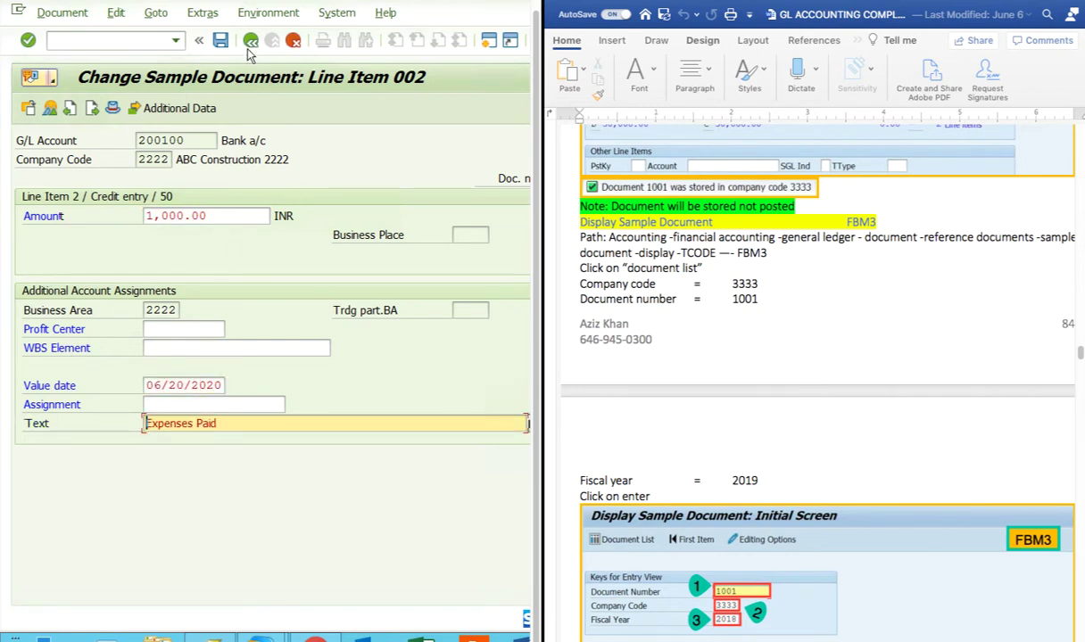
{"action": "left_click", "coordinate": [157, 328]}
{"action": "left_click", "coordinate": [253, 44]}
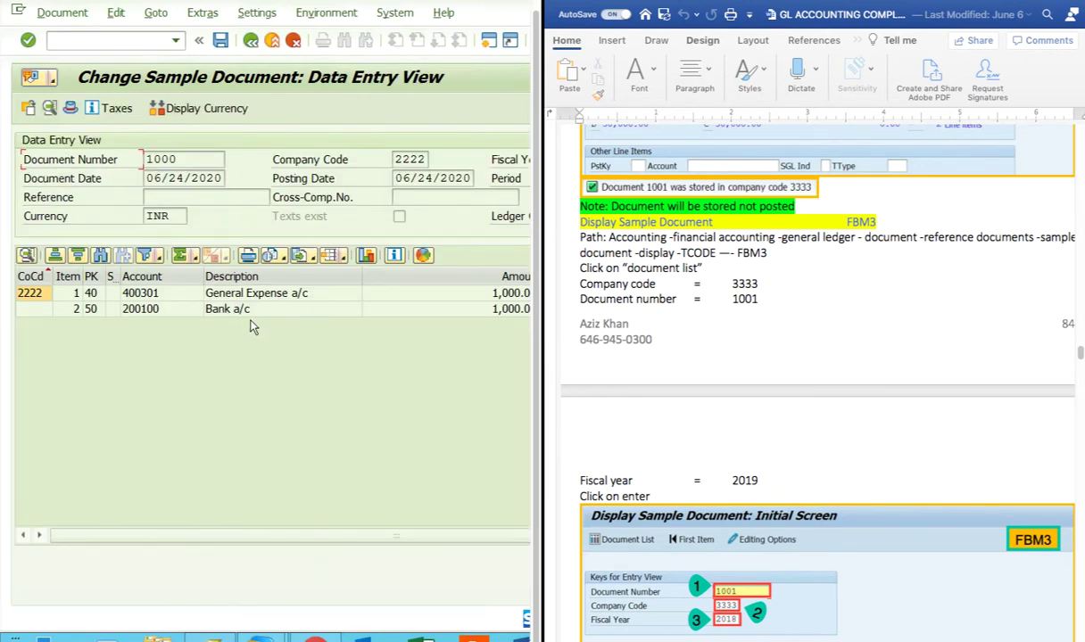
Check the sample document's save and delete commands, then read the Word guide through posting with reference to a sample document in F-02
{"action": "left_click", "coordinate": [63, 13]}
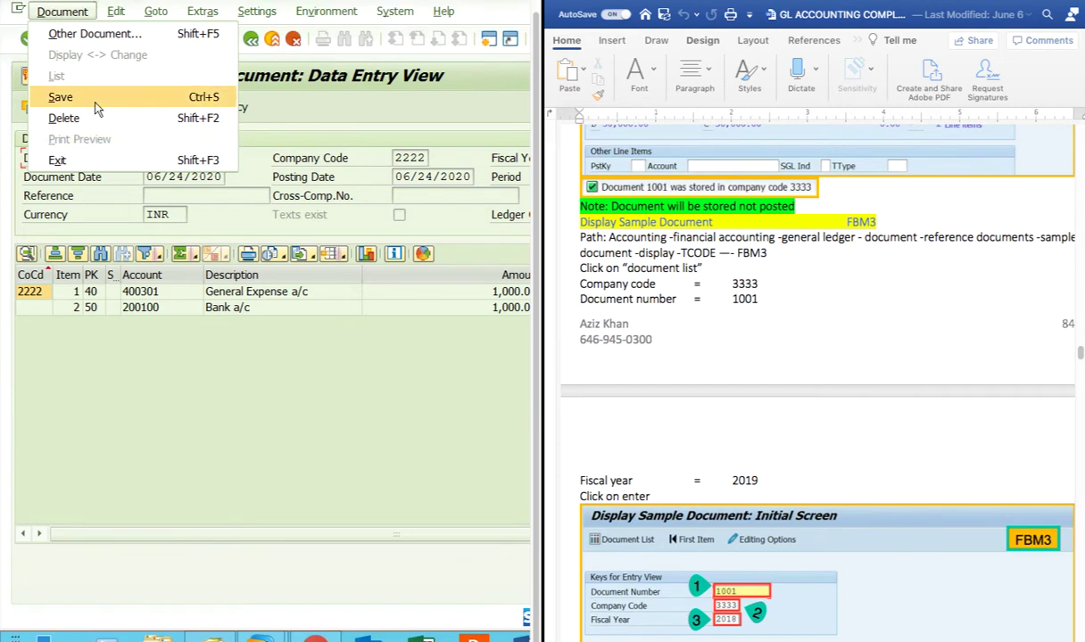
{"action": "left_click", "coordinate": [814, 380]}
{"action": "scroll", "coordinate": [806, 379], "scroll_direction": "down", "scroll_amount": 3}
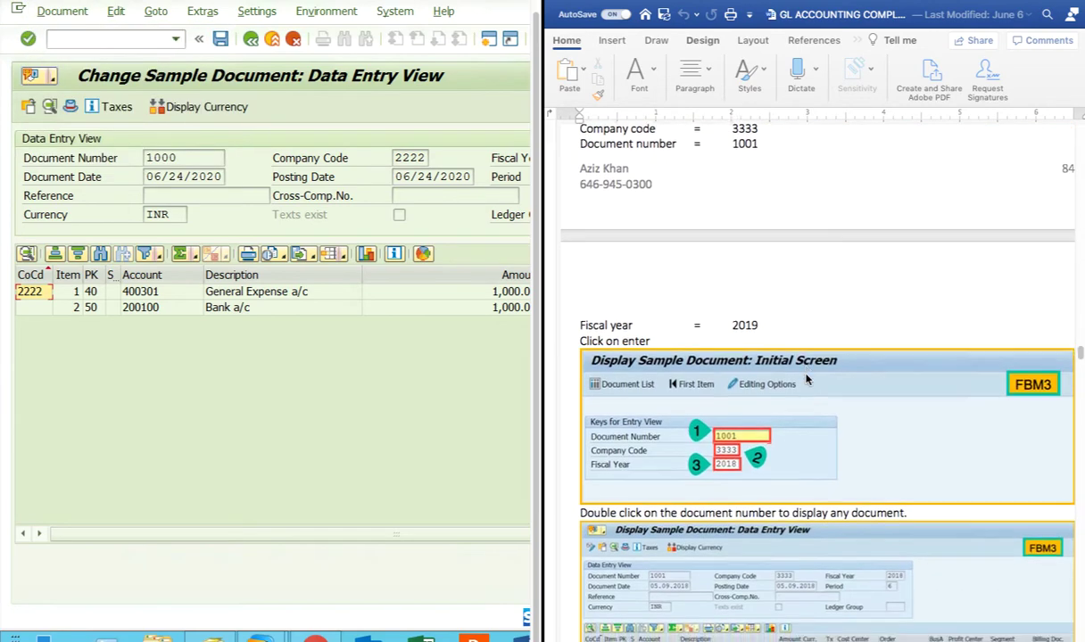
{"action": "scroll", "coordinate": [806, 379], "scroll_direction": "down", "scroll_amount": 10}
{"action": "scroll", "coordinate": [807, 379], "scroll_direction": "down", "scroll_amount": 11}
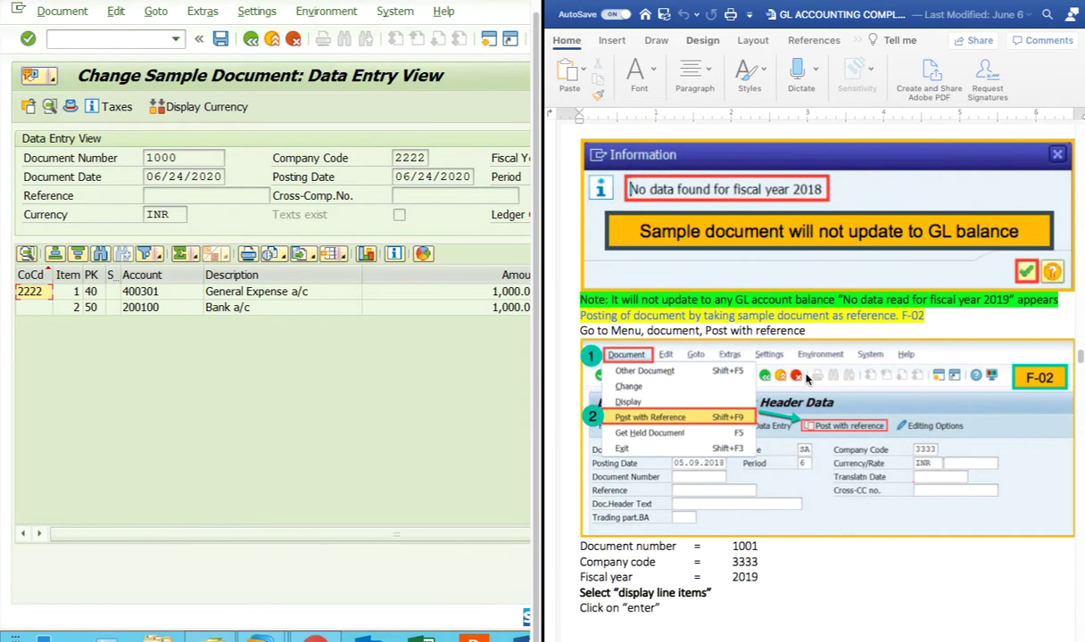
{"action": "scroll", "coordinate": [807, 379], "scroll_direction": "down", "scroll_amount": 4}
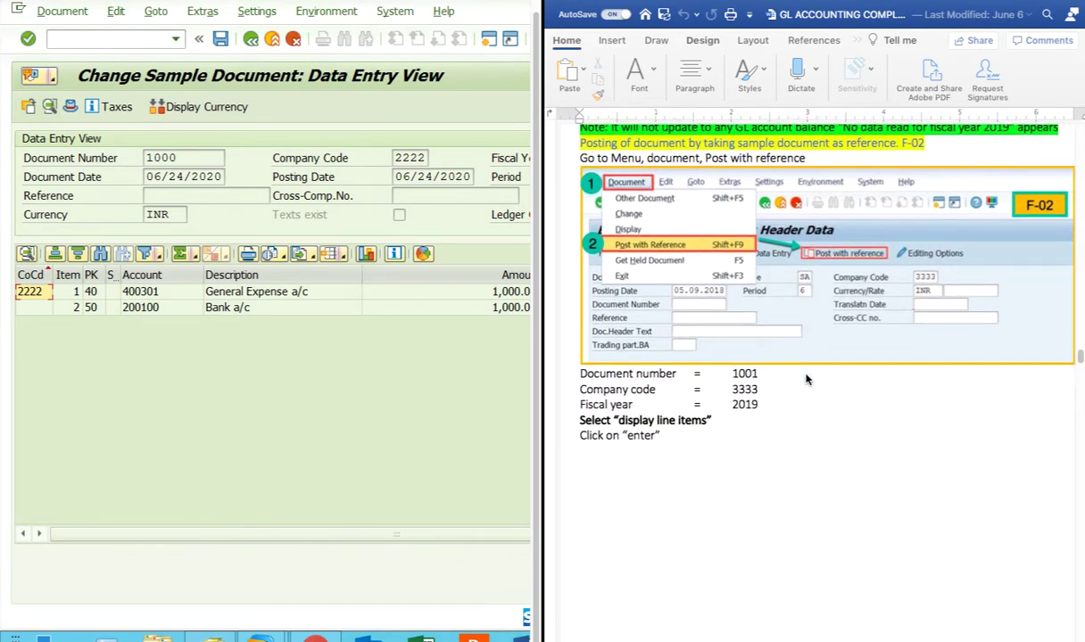
Leave the sample document change view and return to SAP Easy Access with /n
{"action": "left_click", "coordinate": [175, 39]}
{"action": "left_click", "coordinate": [55, 85]}
{"action": "left_click", "coordinate": [28, 38]}
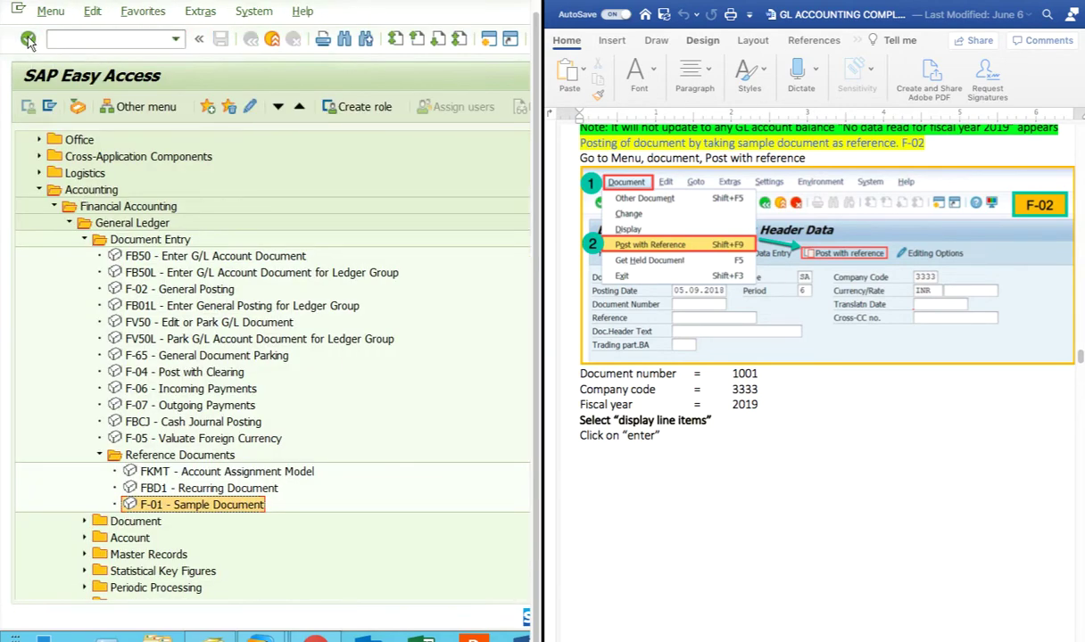
{"action": "left_click", "coordinate": [28, 40]}
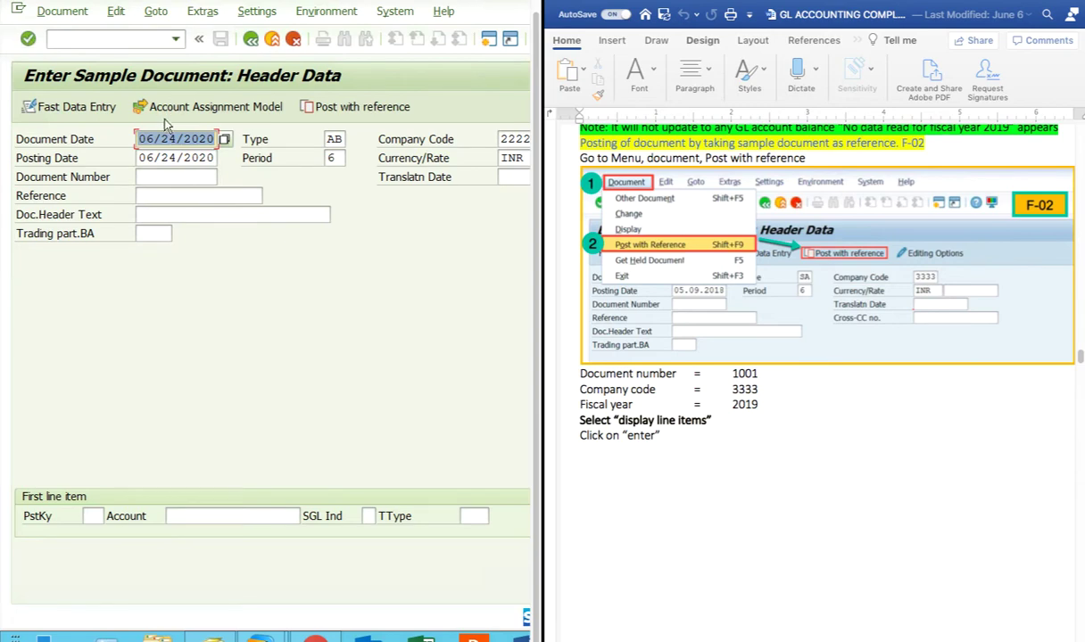
{"action": "left_click", "coordinate": [175, 39]}
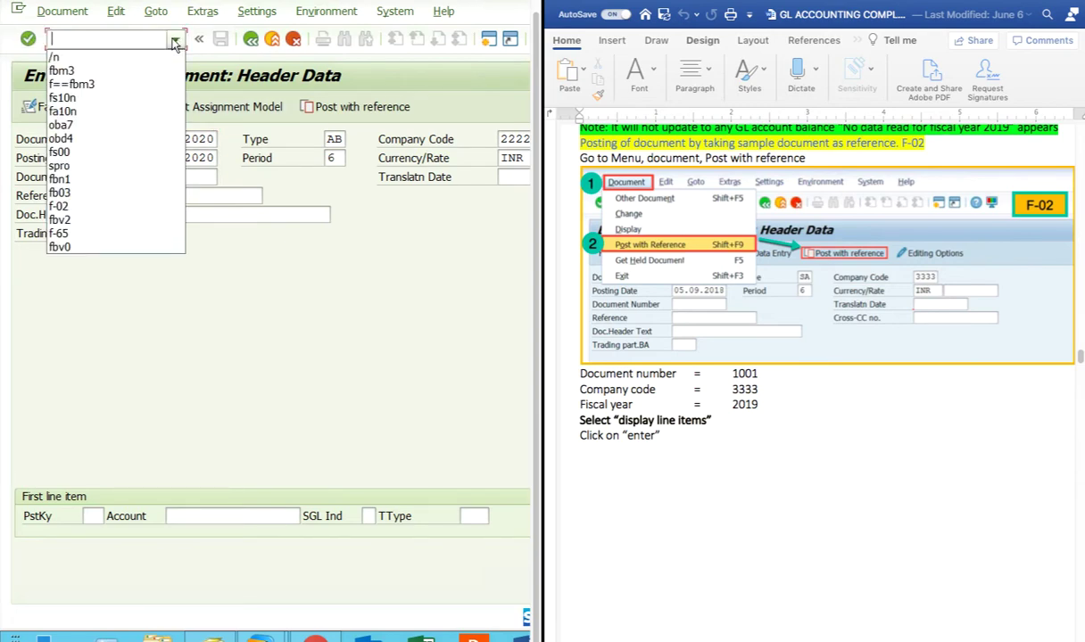
{"action": "left_click", "coordinate": [57, 58]}
{"action": "left_click", "coordinate": [28, 39]}
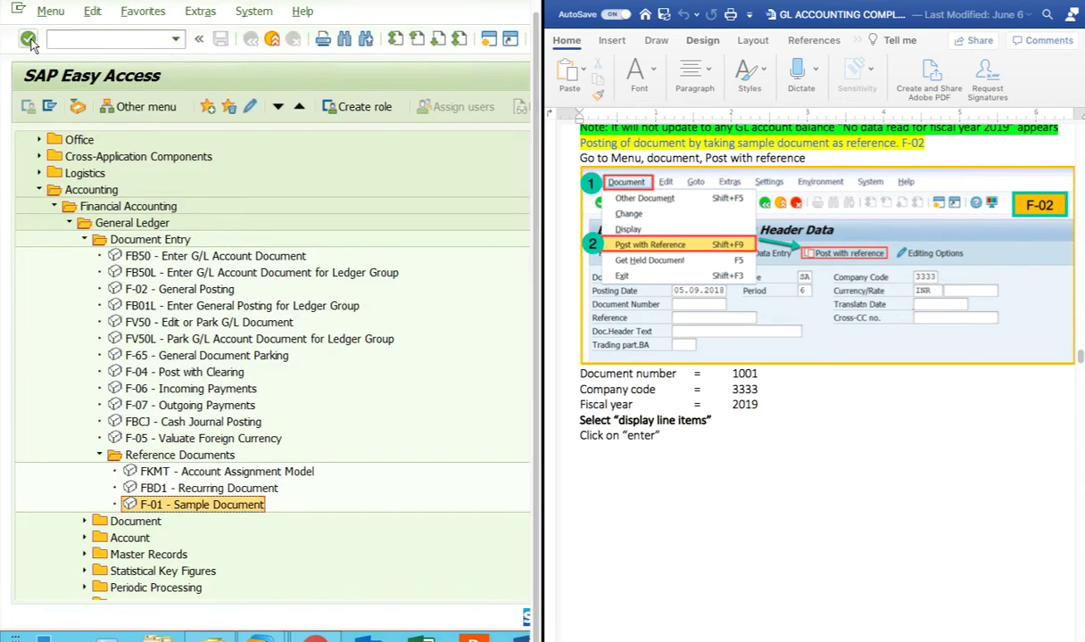
{"action": "left_click", "coordinate": [31, 40]}
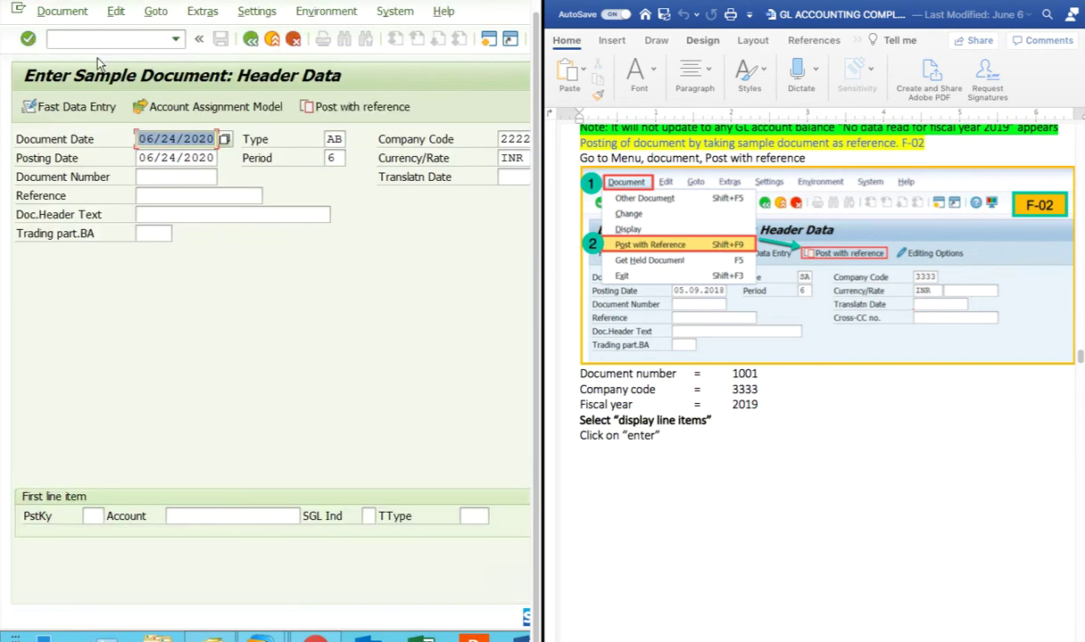
{"action": "left_click", "coordinate": [175, 38]}
{"action": "left_click", "coordinate": [72, 56]}
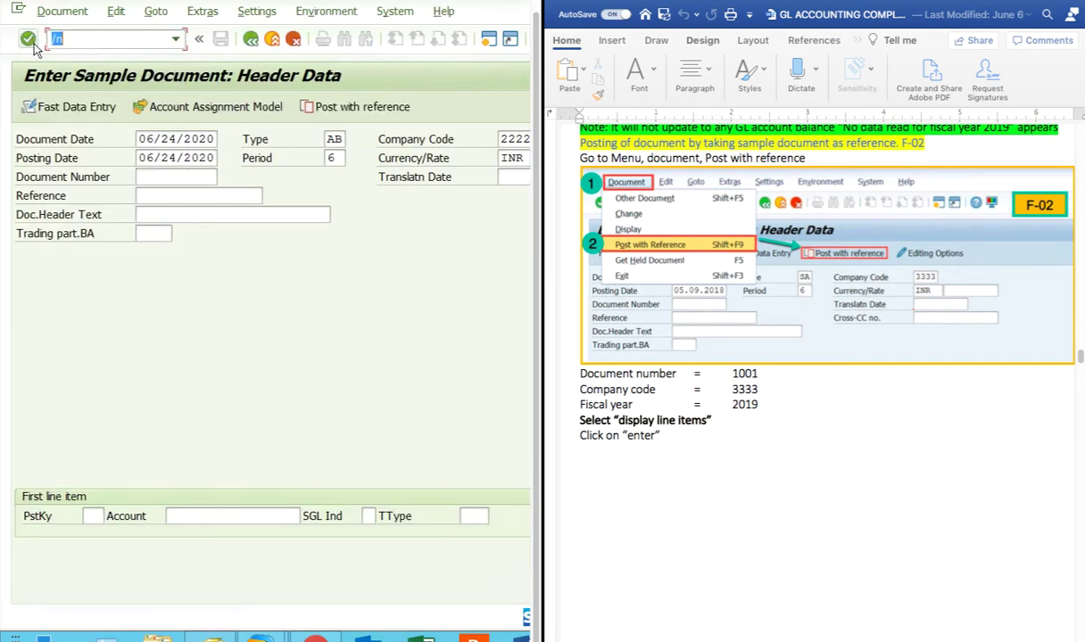
{"action": "key", "text": "Return"}
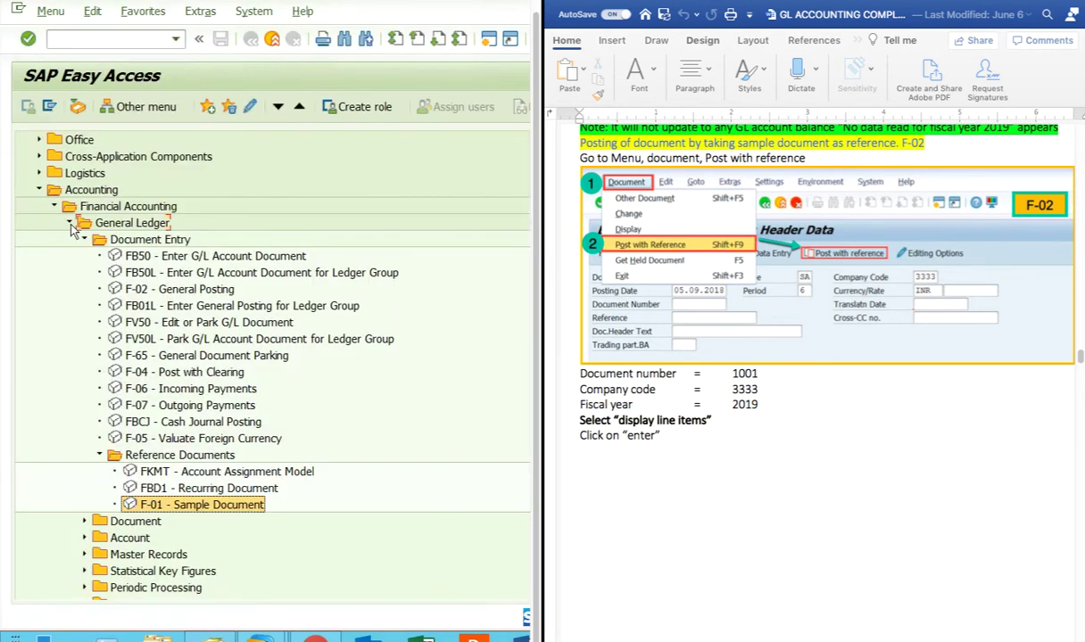
Collapse the General Ledger and Financial Accounting folders and the whole SAP menu tree
{"action": "left_click", "coordinate": [68, 222]}
{"action": "left_click", "coordinate": [54, 207]}
{"action": "left_click", "coordinate": [24, 223]}
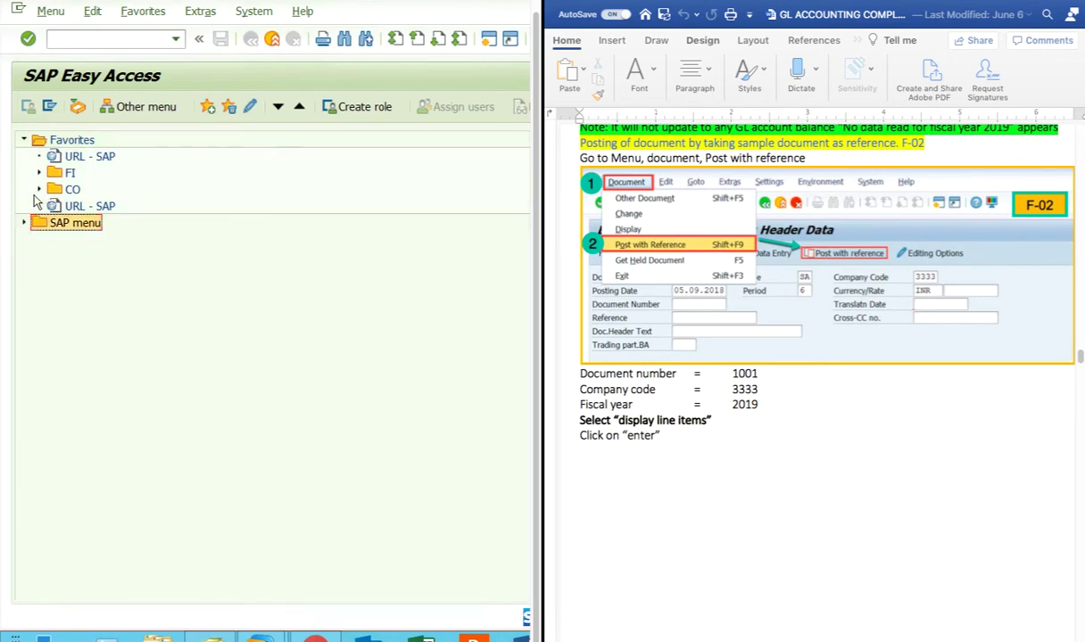
Start transaction F-02 and set the document date to 06/24/2020 in the header data
{"action": "left_click", "coordinate": [114, 40]}
{"action": "type", "text": "f-02"}
{"action": "key", "text": "Return"}
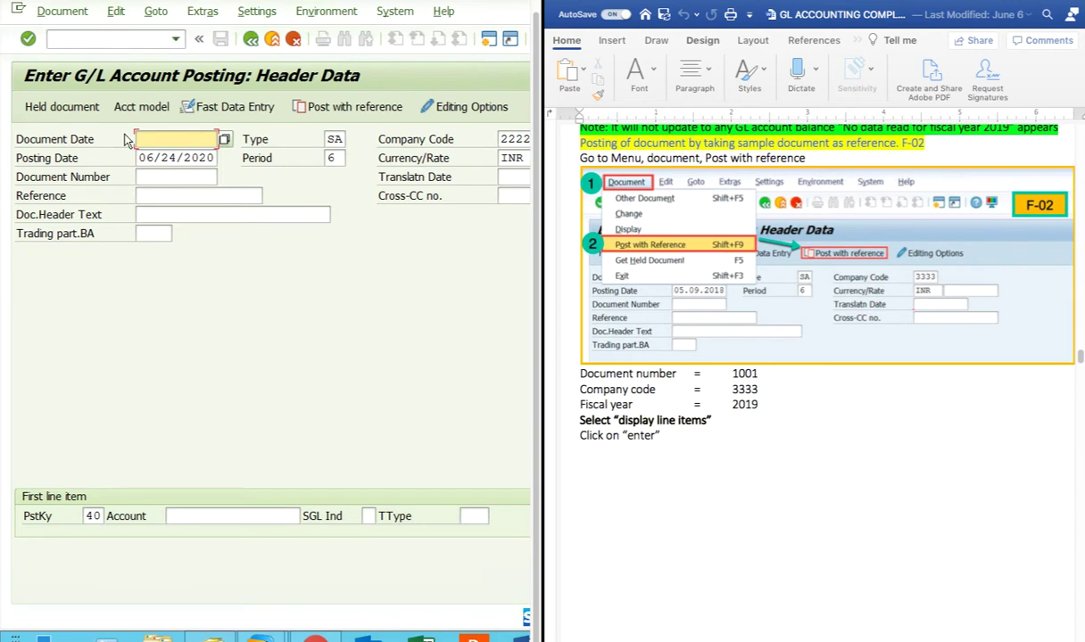
{"action": "key", "text": "BackSpace"}
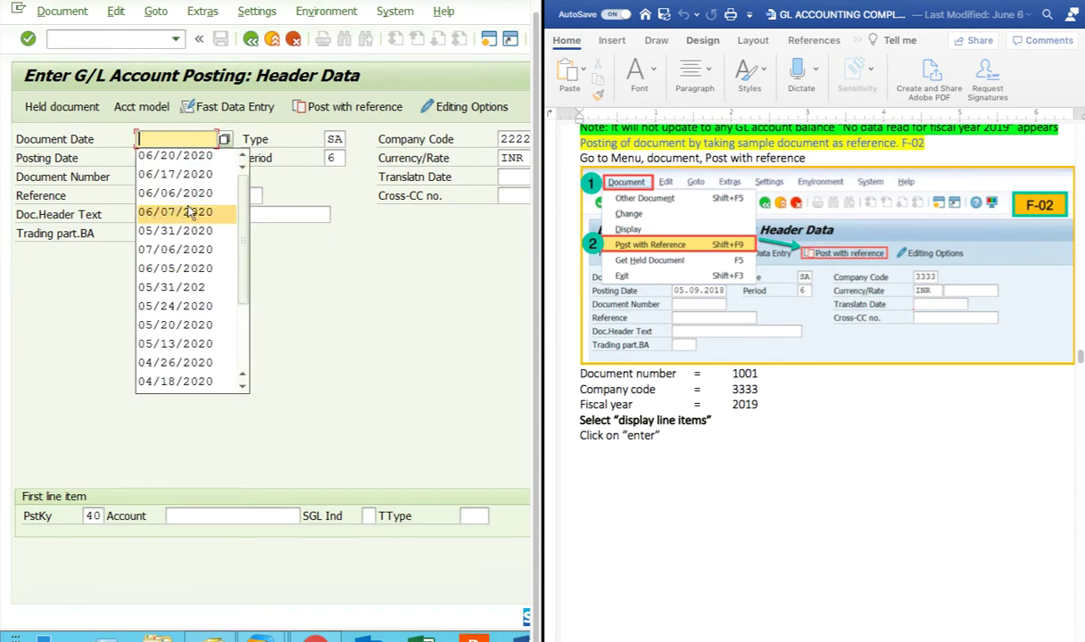
{"action": "left_click", "coordinate": [226, 140]}
{"action": "double_click", "coordinate": [305, 368]}
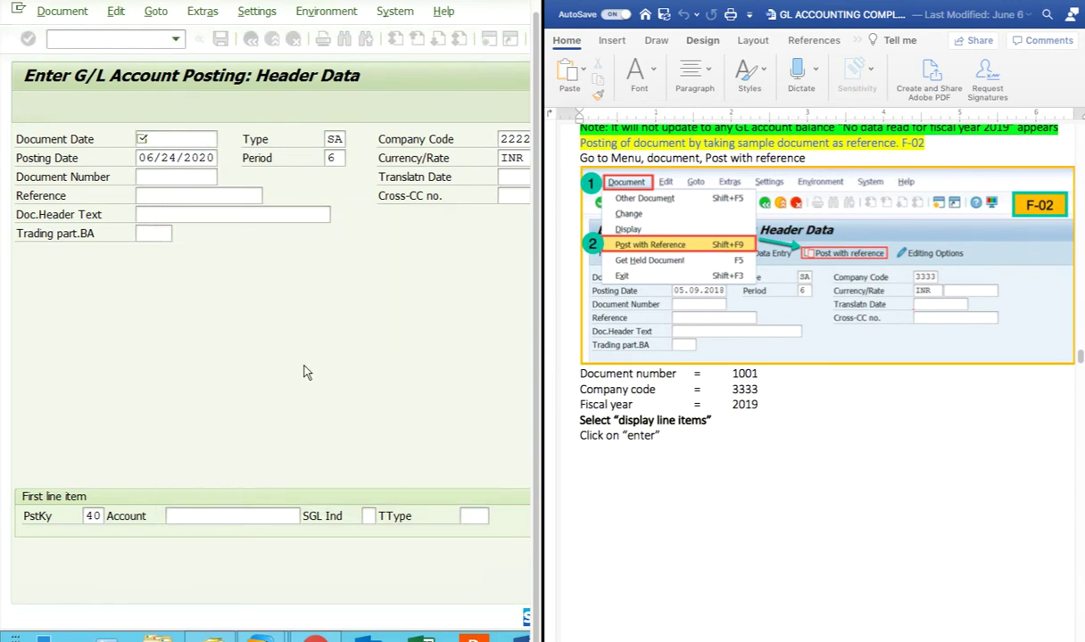
{"action": "left_click", "coordinate": [187, 515]}
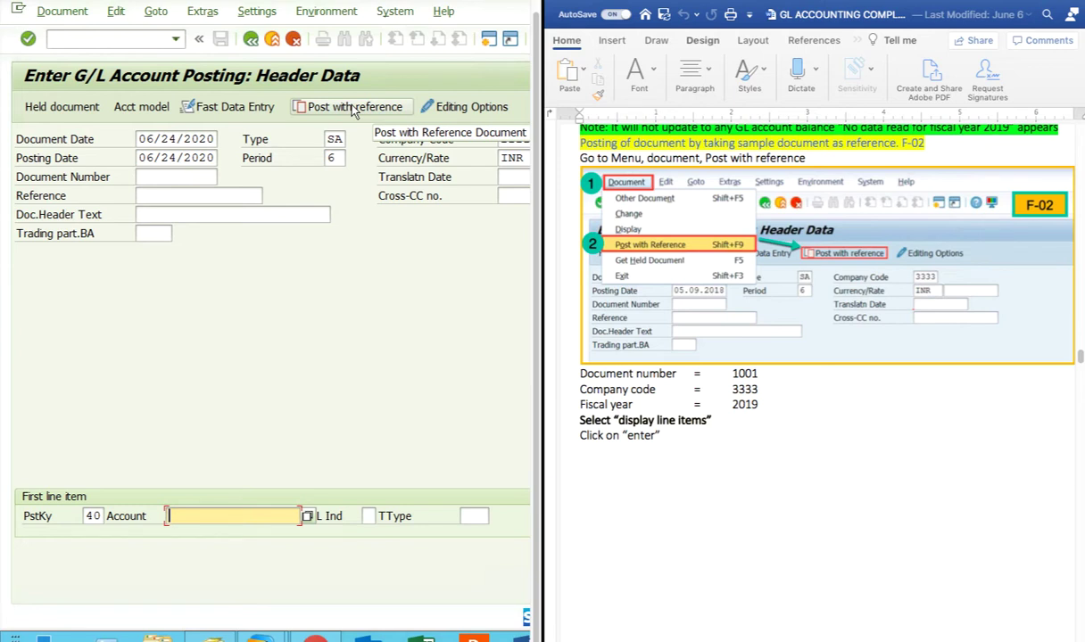
Review the document commands and start posting with reference to an existing document
{"action": "left_click", "coordinate": [61, 11]}
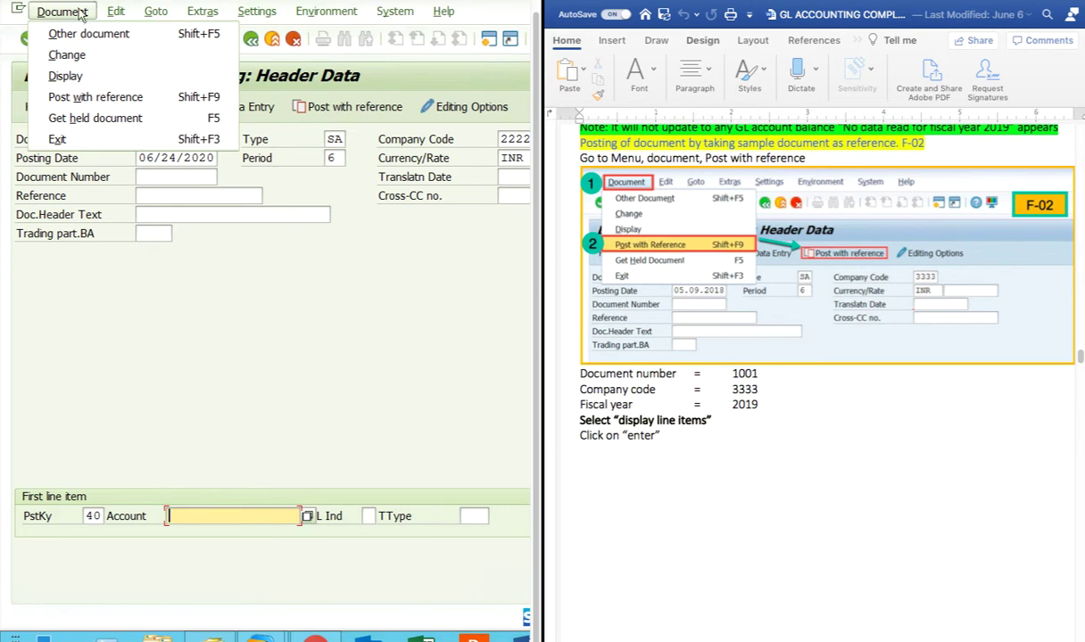
{"action": "left_click", "coordinate": [355, 114]}
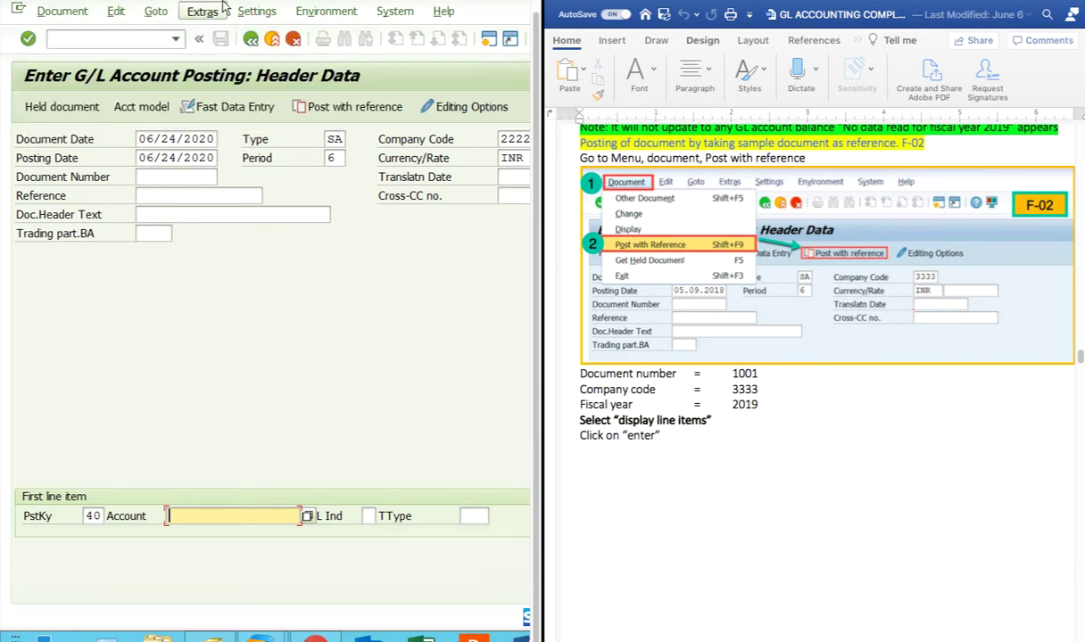
{"action": "left_click", "coordinate": [62, 11]}
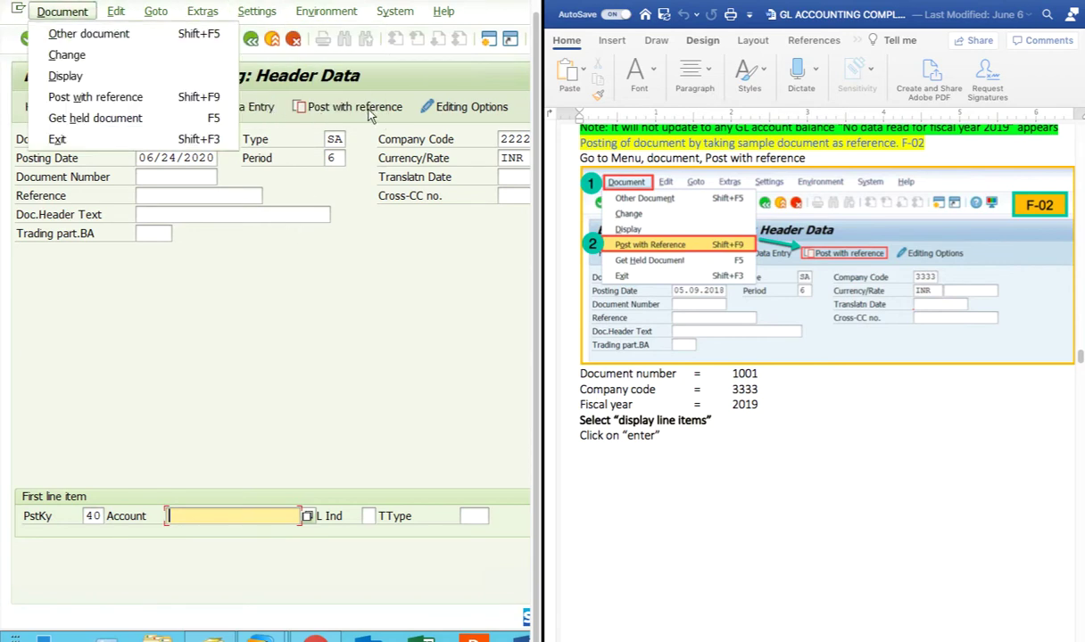
{"action": "left_click", "coordinate": [346, 267]}
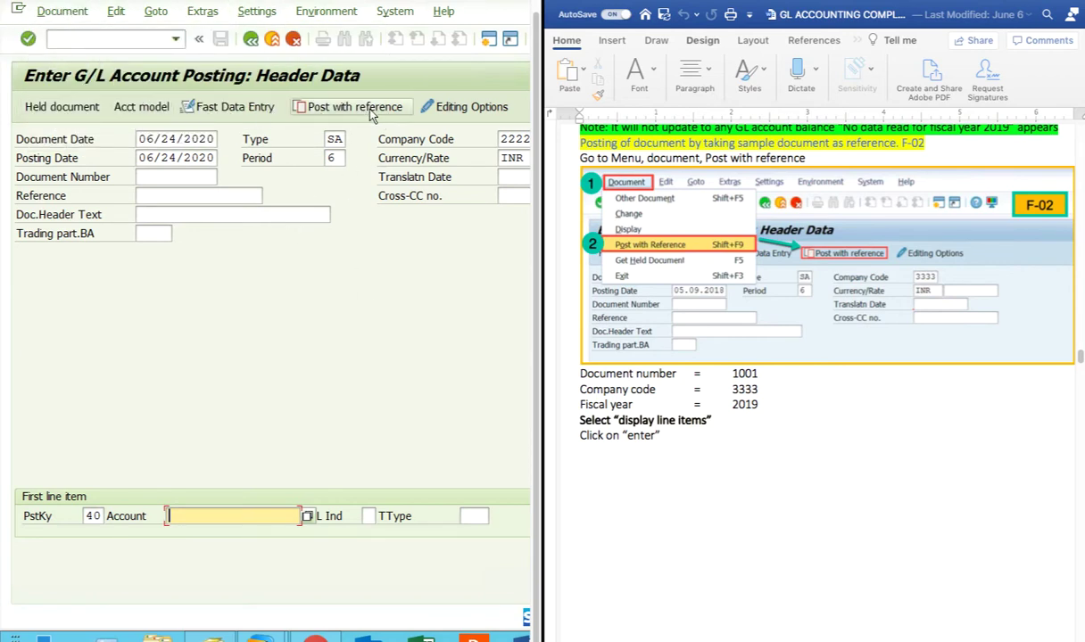
{"action": "left_click", "coordinate": [317, 111]}
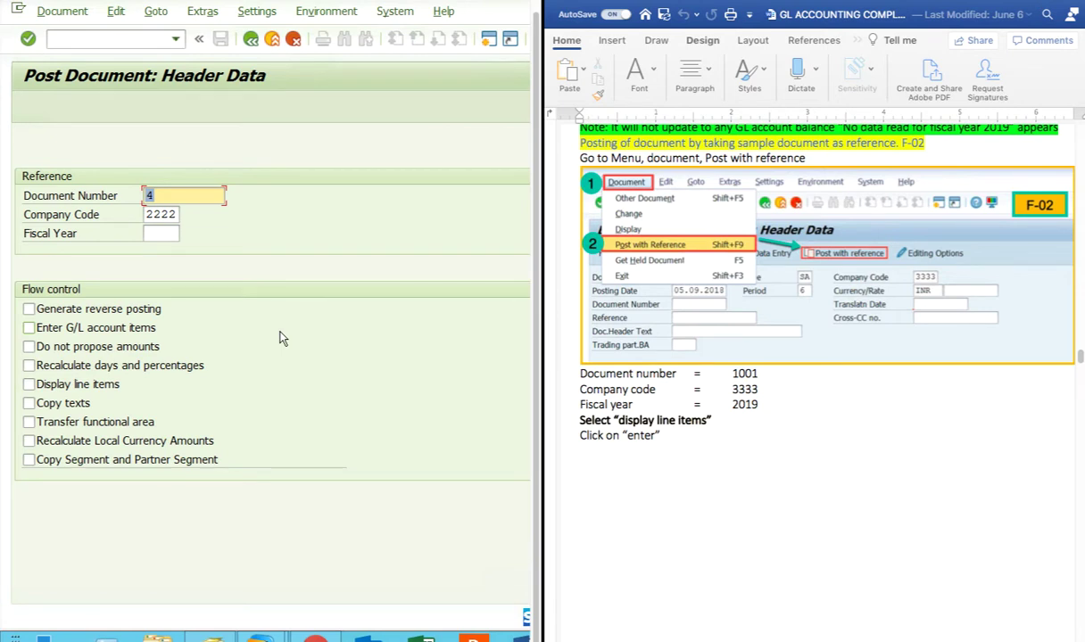
Enter document number 1000 and fiscal year 2020 as the reference for company code 2222
{"action": "type", "text": "1000"}
{"action": "left_click", "coordinate": [314, 365]}
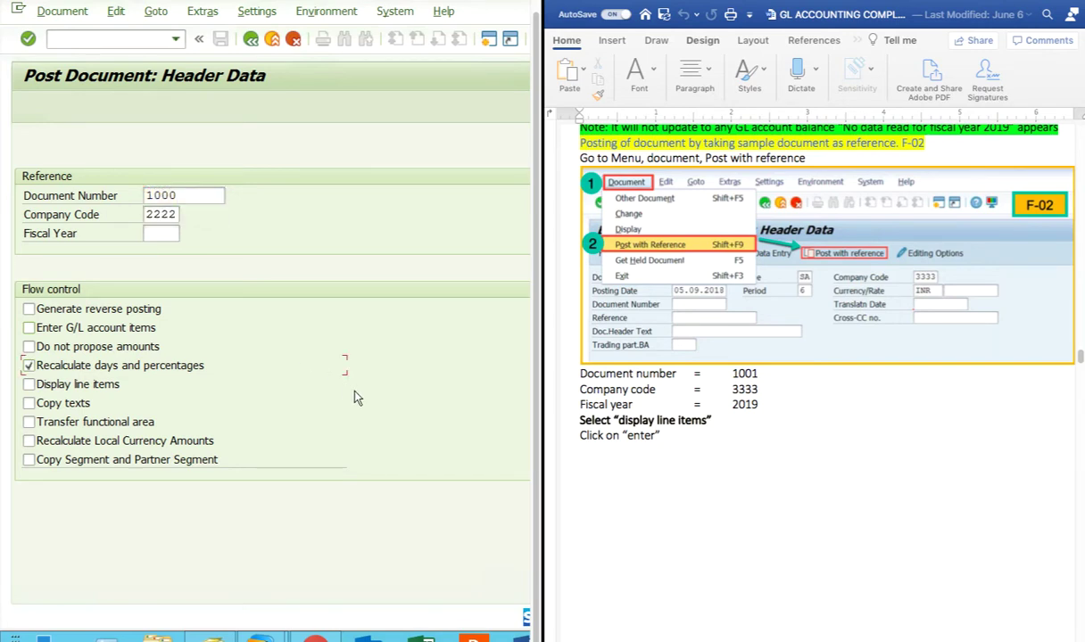
{"action": "left_click", "coordinate": [166, 232]}
{"action": "type", "text": "2"}
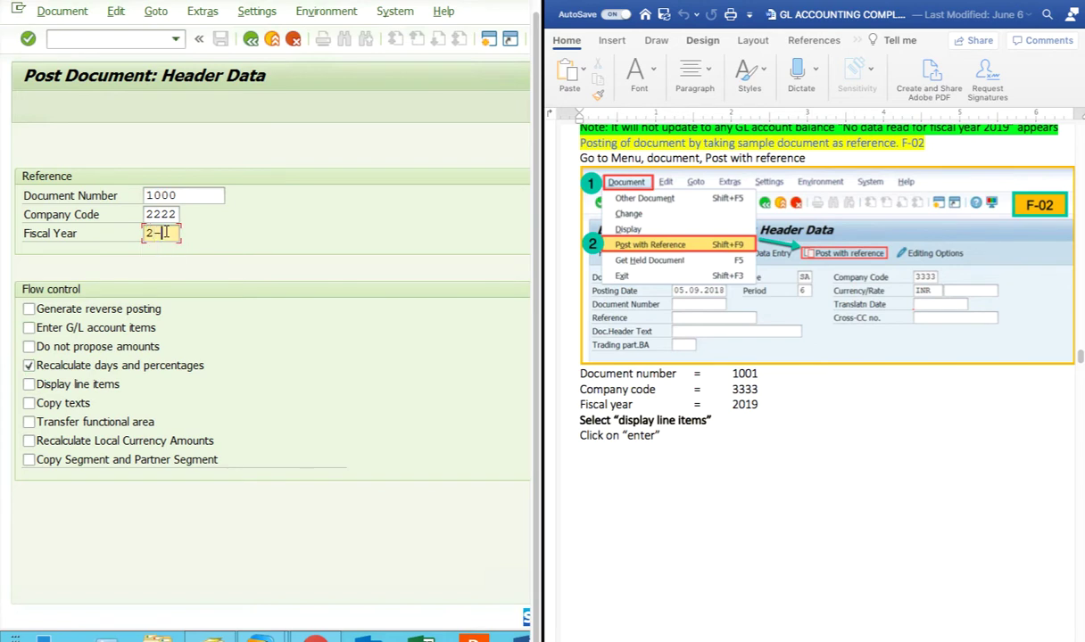
{"action": "type", "text": "020"}
Leave only Recalculate days and percentages selected in the flow control and continue through the header data to the document overview
{"action": "left_click", "coordinate": [29, 384]}
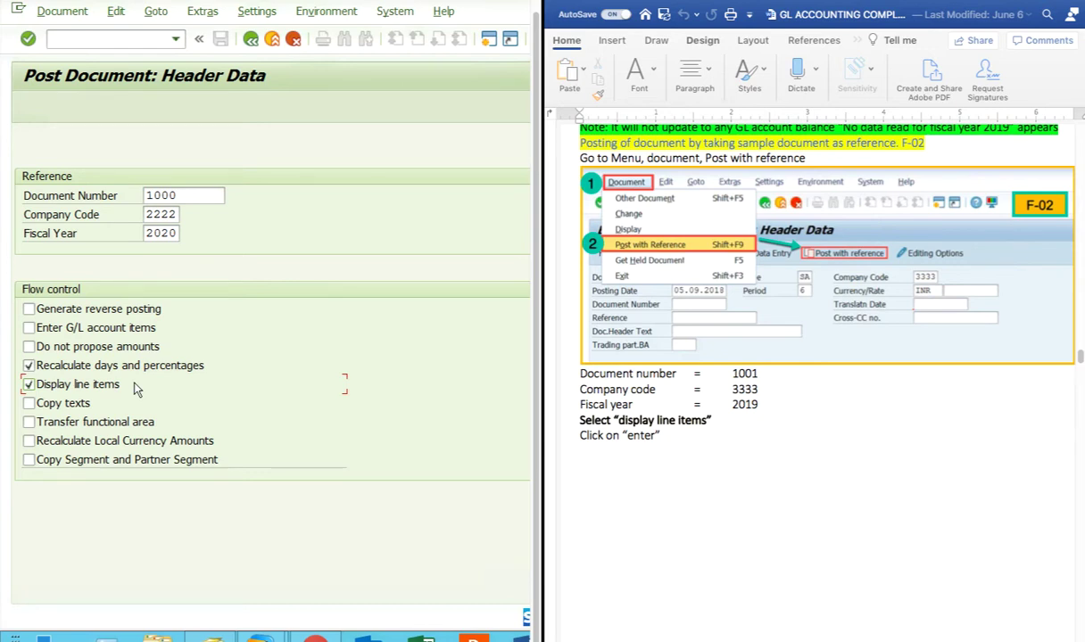
{"action": "left_click", "coordinate": [30, 365]}
{"action": "left_click", "coordinate": [29, 384]}
{"action": "scroll", "coordinate": [743, 535], "scroll_direction": "down", "scroll_amount": 3}
{"action": "left_click", "coordinate": [212, 365]}
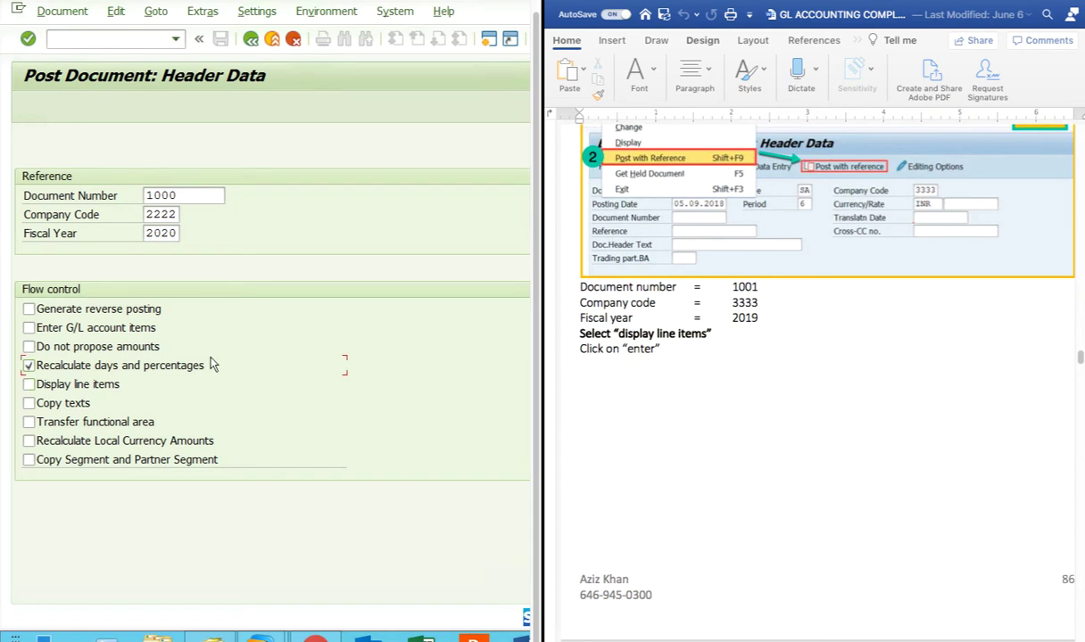
{"action": "key", "text": "Return"}
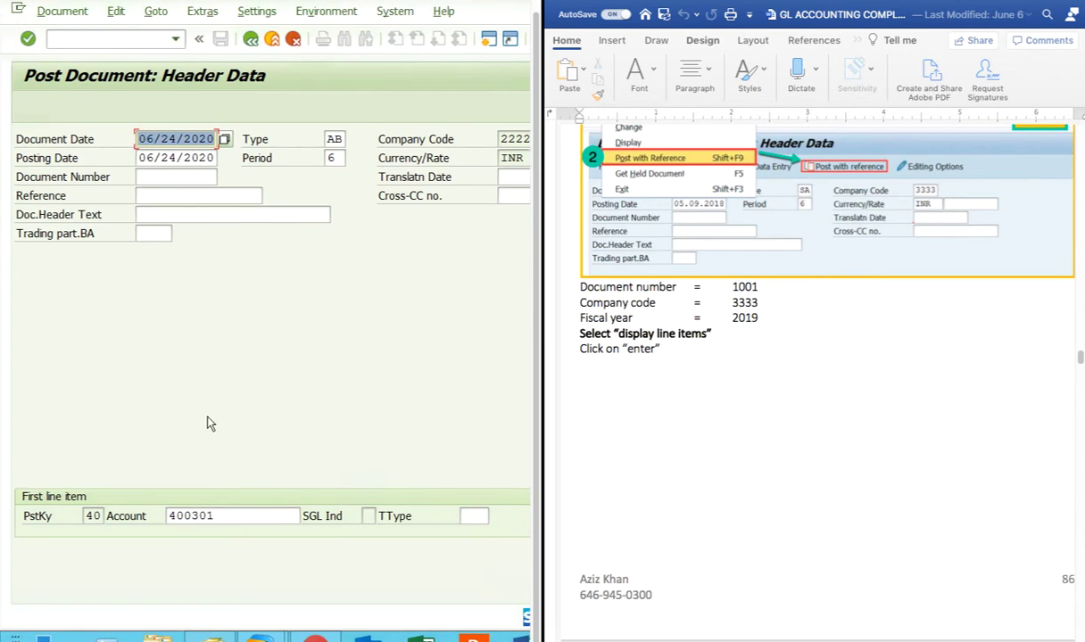
{"action": "key", "text": "Return"}
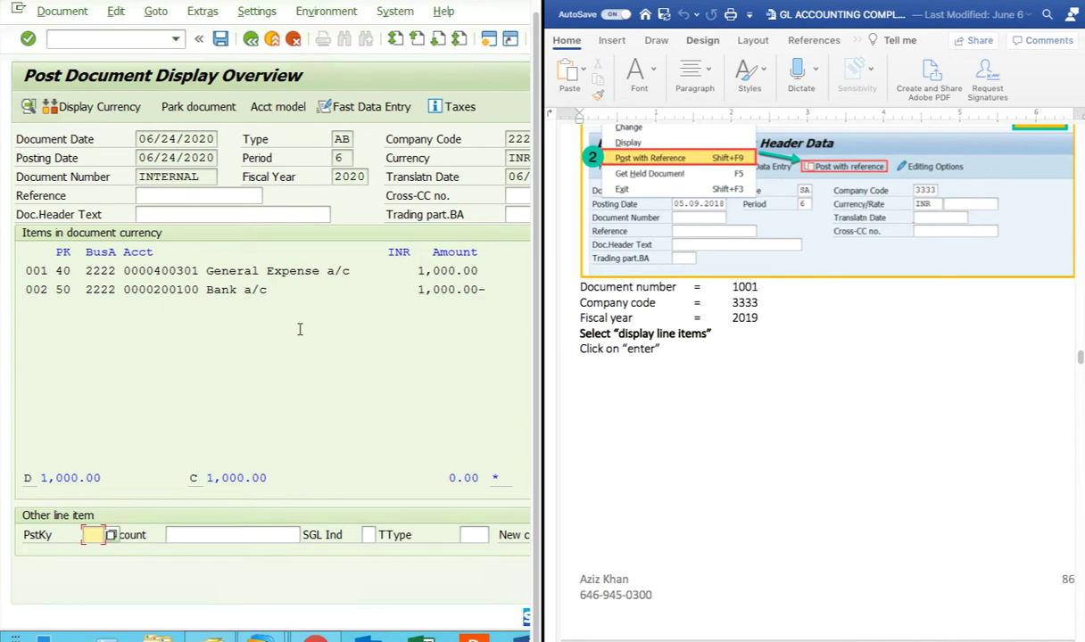
Read the Word guide's section on changing the amount, then check the amount of the General Expense a/c line item
{"action": "scroll", "coordinate": [726, 530], "scroll_direction": "down", "scroll_amount": 5}
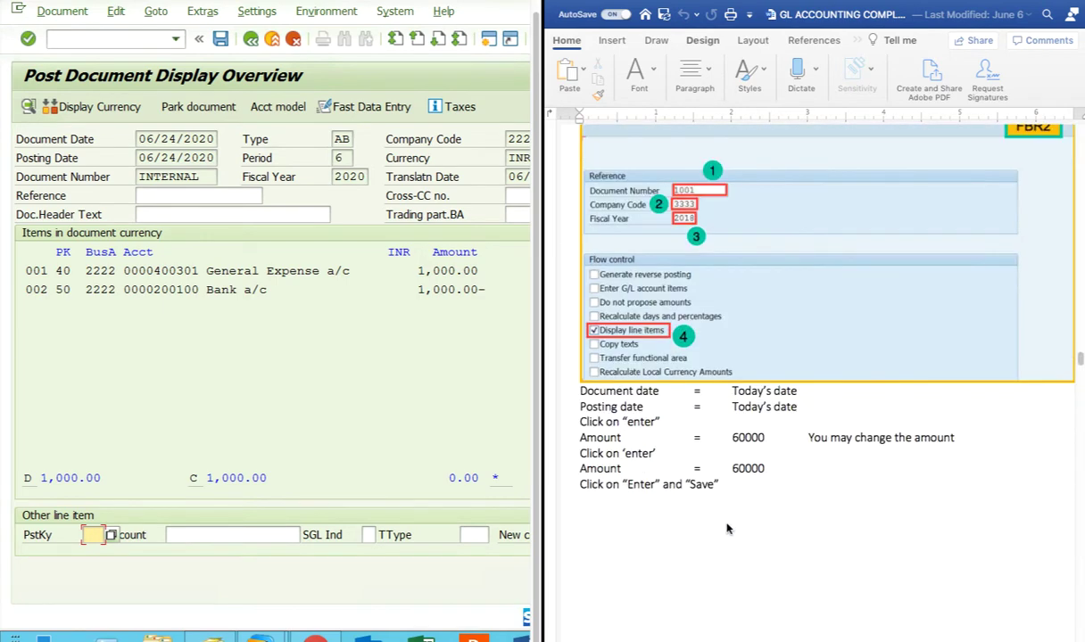
{"action": "scroll", "coordinate": [759, 443], "scroll_direction": "down", "scroll_amount": 10}
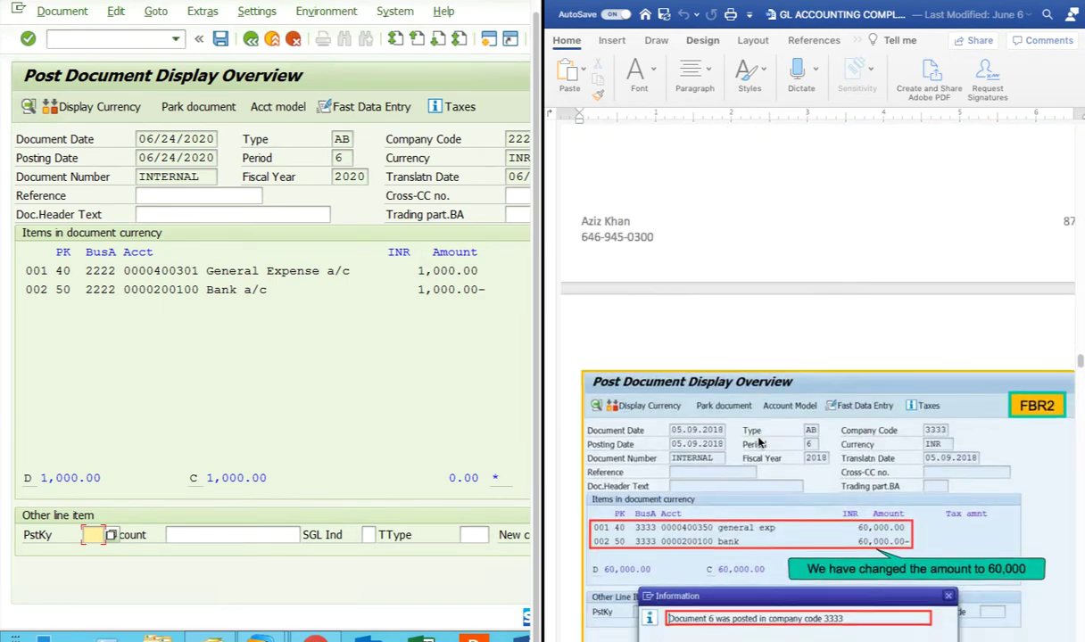
{"action": "scroll", "coordinate": [759, 443], "scroll_direction": "down", "scroll_amount": 5}
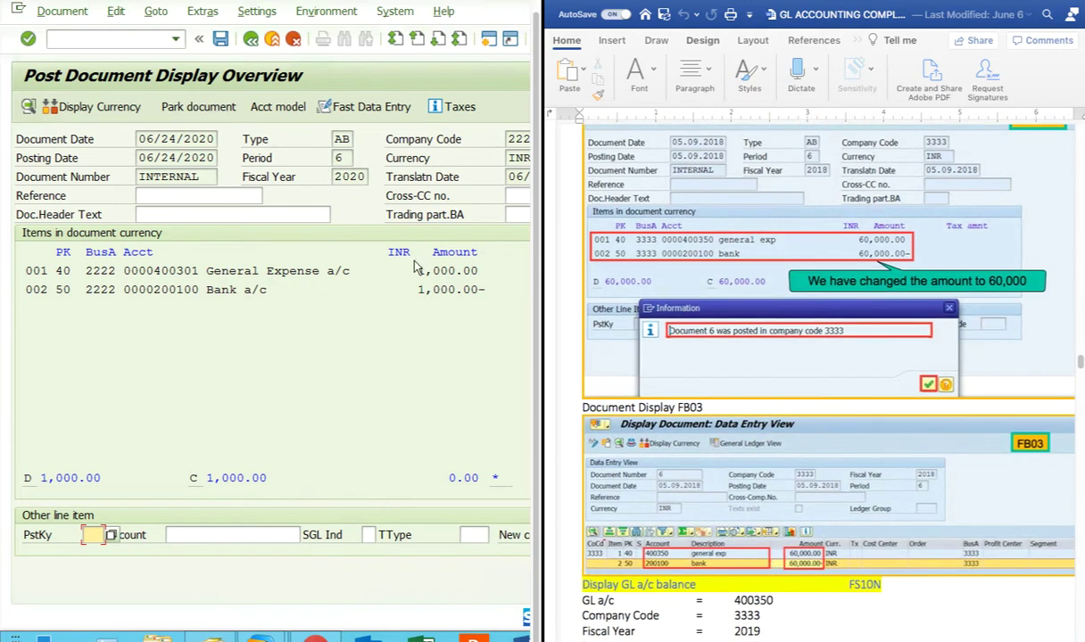
{"action": "double_click", "coordinate": [255, 271]}
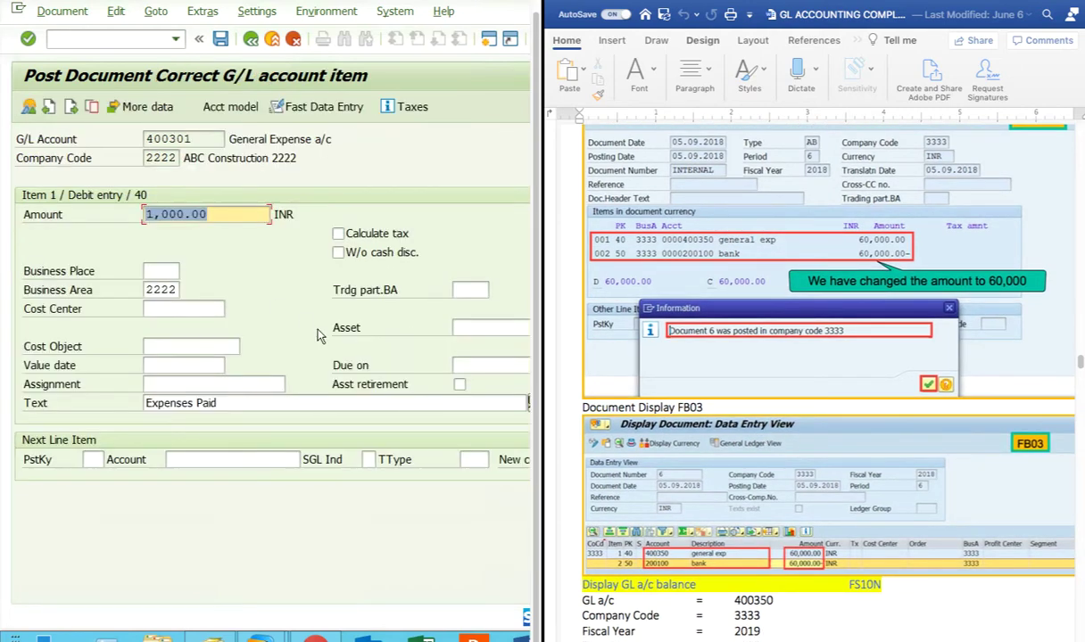
{"action": "left_click", "coordinate": [214, 219]}
{"action": "left_click_drag", "start_coordinate": [185, 214], "coordinate": [140, 218]}
{"action": "left_click", "coordinate": [148, 216]}
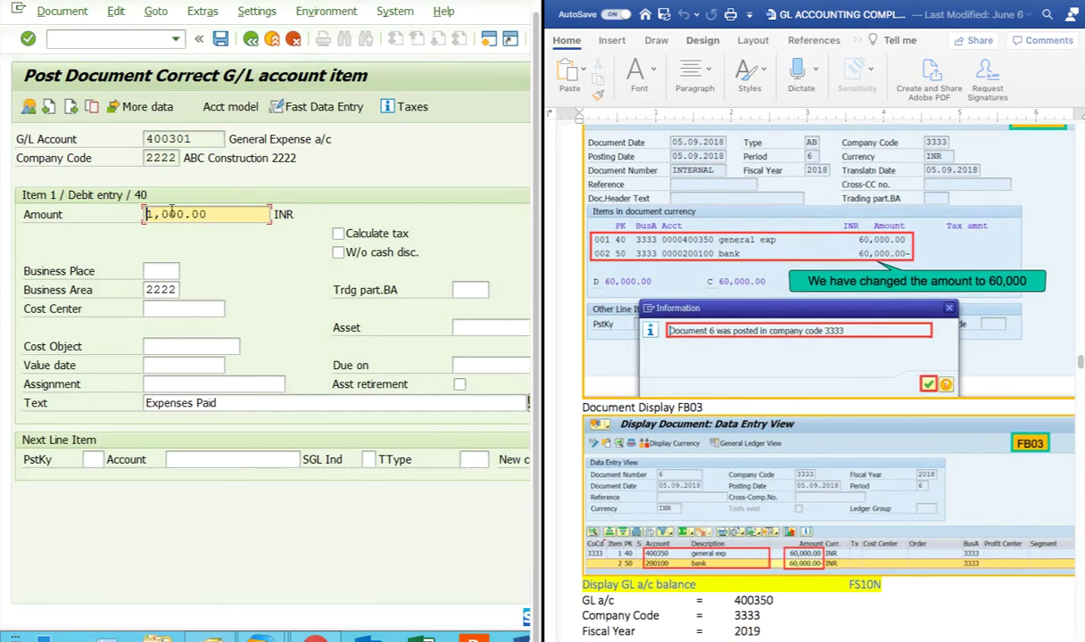
Post the referenced document and display the posted document in data entry view
{"action": "left_click", "coordinate": [221, 39]}
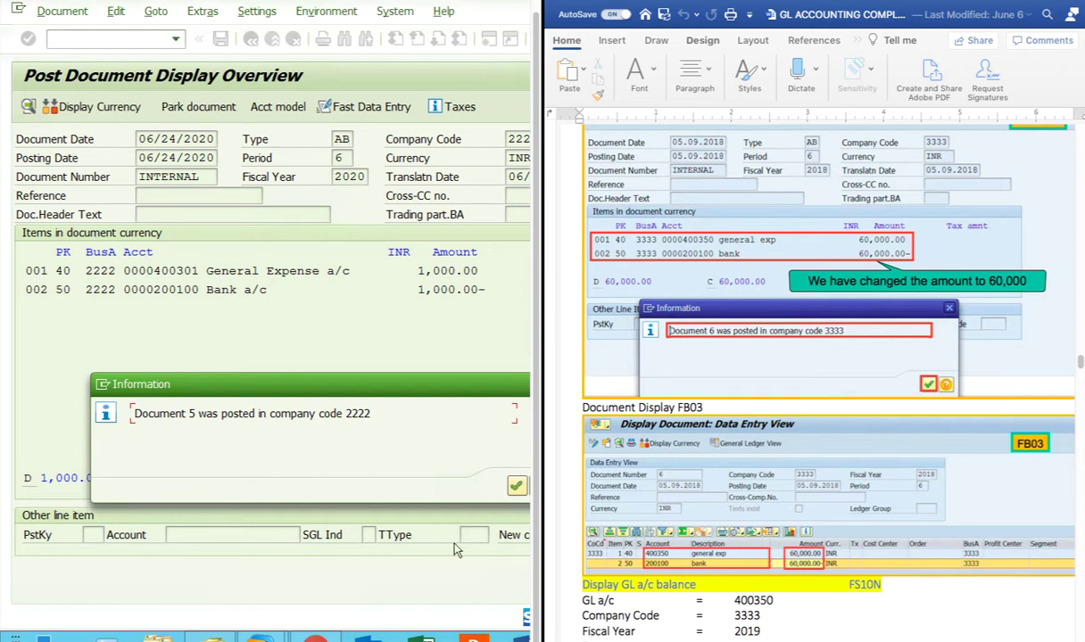
{"action": "left_click", "coordinate": [515, 485]}
{"action": "left_click", "coordinate": [27, 10]}
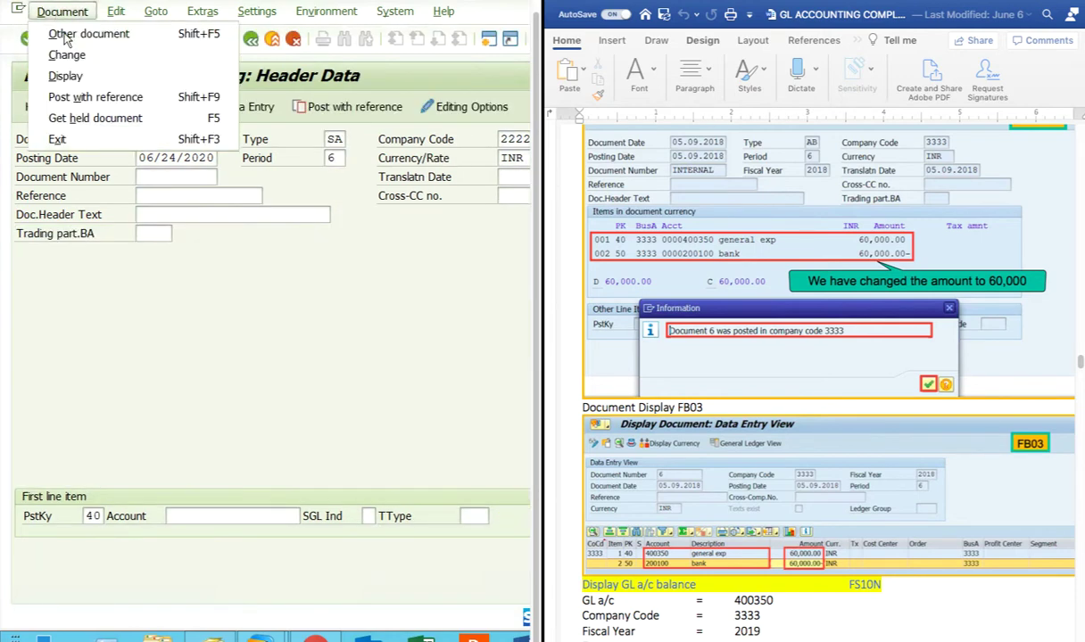
{"action": "left_click", "coordinate": [53, 77]}
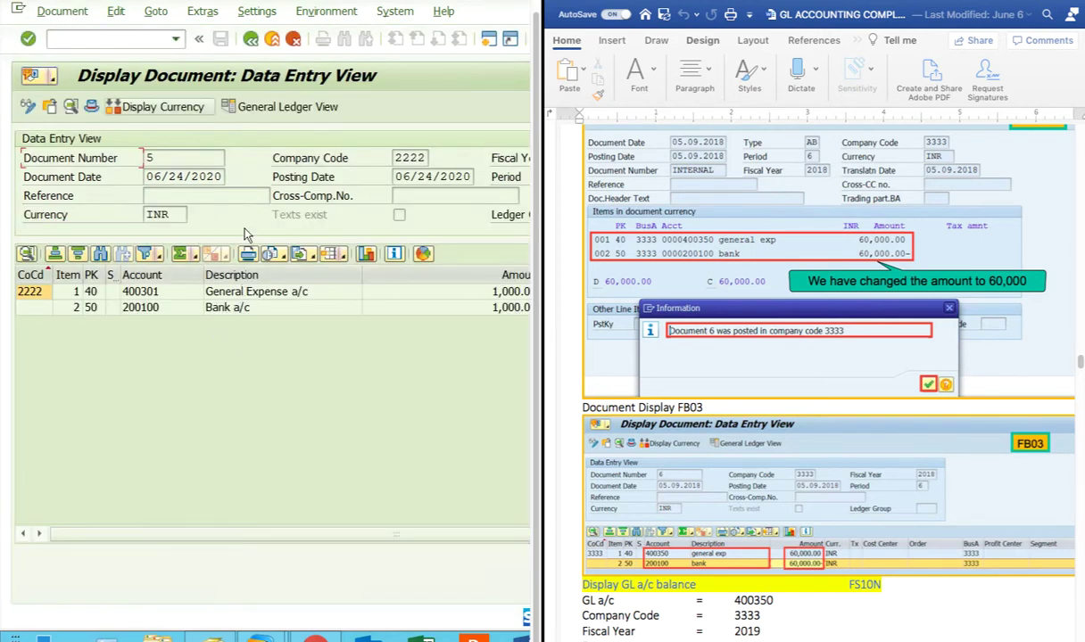
Leave the document display with /n and open the G/L account balance display with fs10n
{"action": "left_click", "coordinate": [175, 38]}
{"action": "left_click", "coordinate": [59, 72]}
{"action": "key", "text": "Return"}
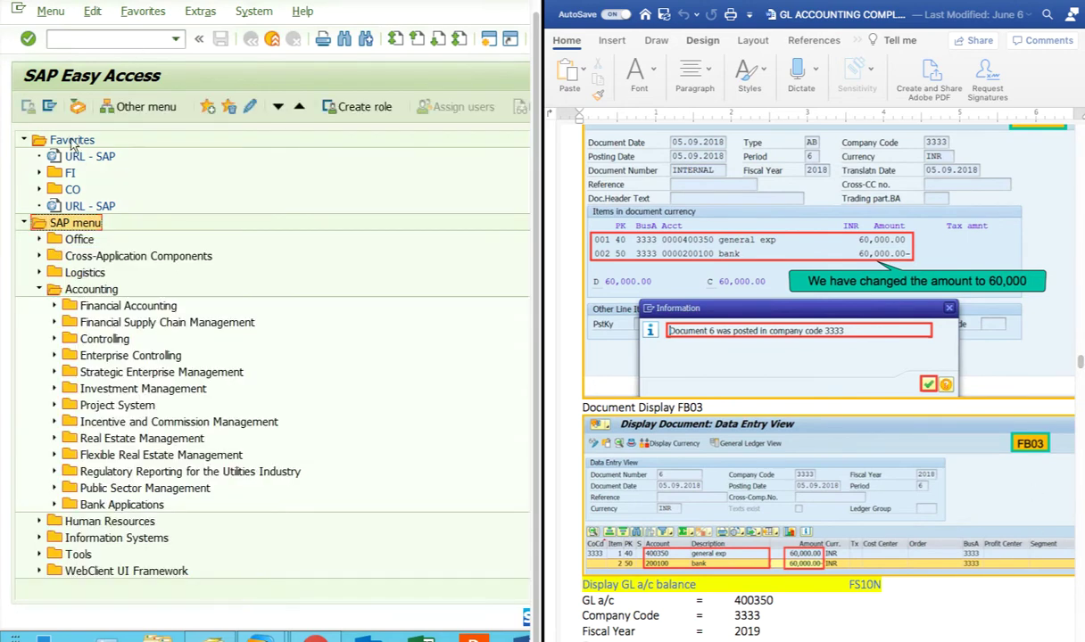
{"action": "left_click", "coordinate": [175, 39]}
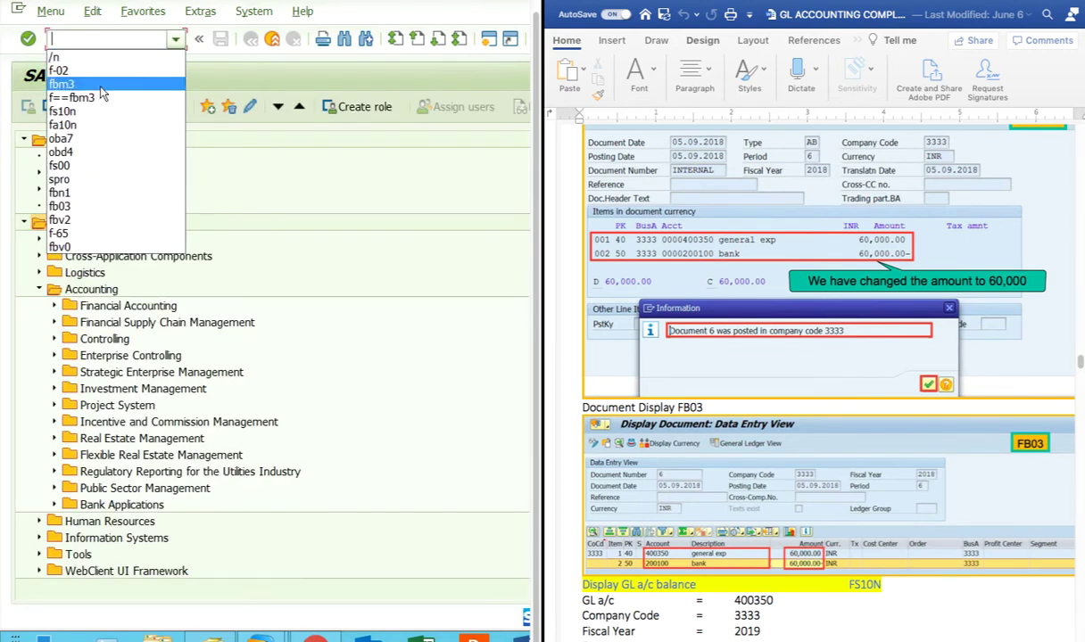
{"action": "left_click", "coordinate": [81, 112]}
{"action": "left_click", "coordinate": [28, 40]}
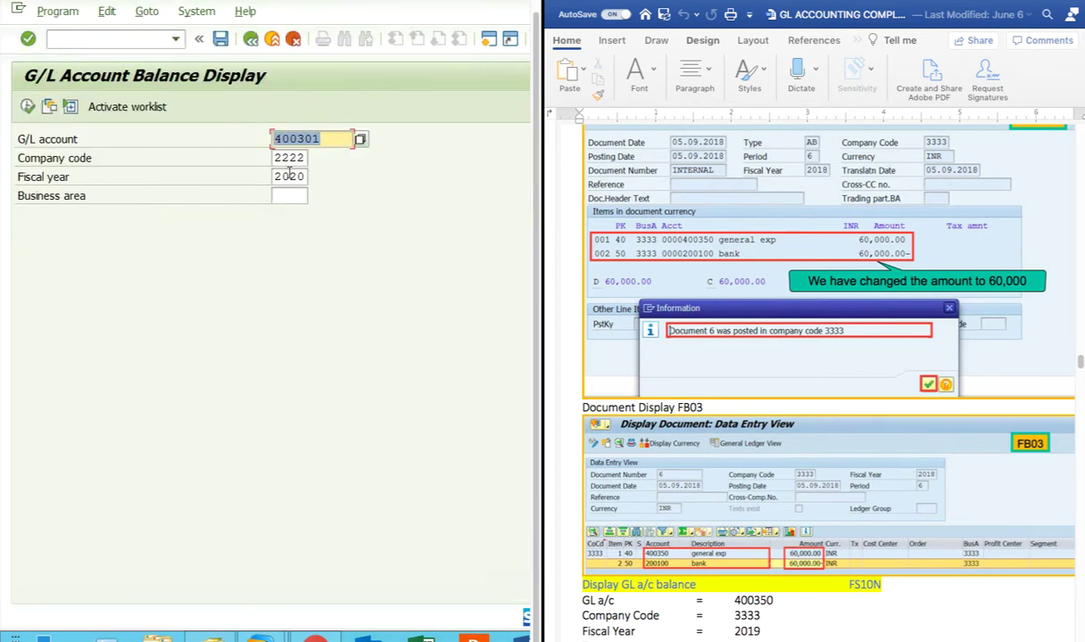
Try to display the balance of G/L account 5 for company code 2222 and fiscal year 2020
{"action": "left_click", "coordinate": [338, 138]}
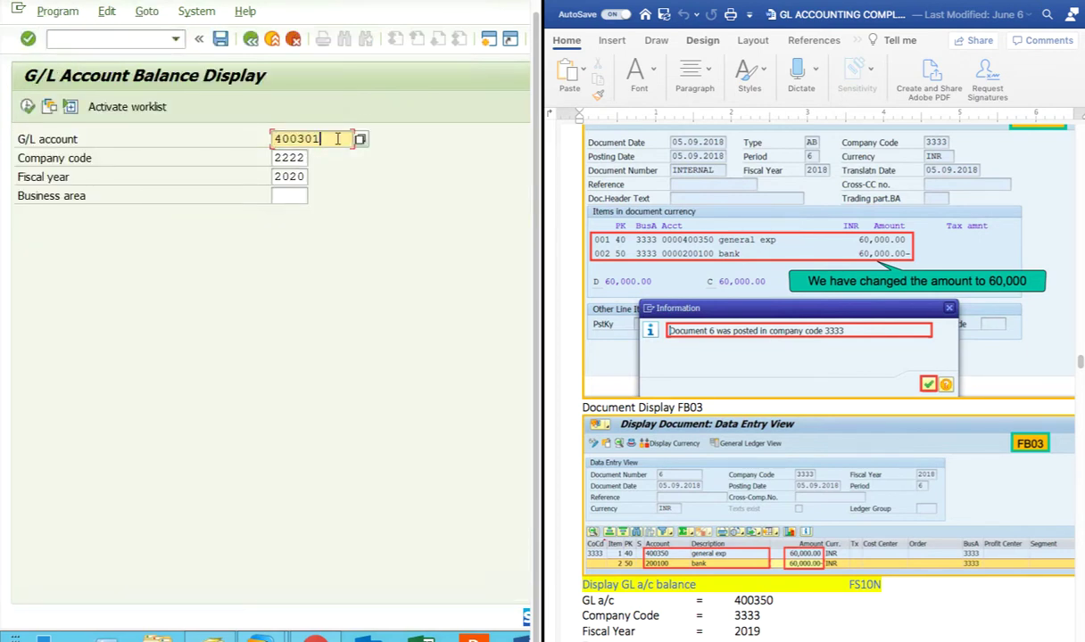
{"action": "key", "text": "BackSpace"}
{"action": "key", "text": "BackSpace"}
{"action": "key", "text": "BackSpace"}
{"action": "key", "text": "BackSpace"}
{"action": "key", "text": "BackSpace"}
{"action": "key", "text": "BackSpace"}
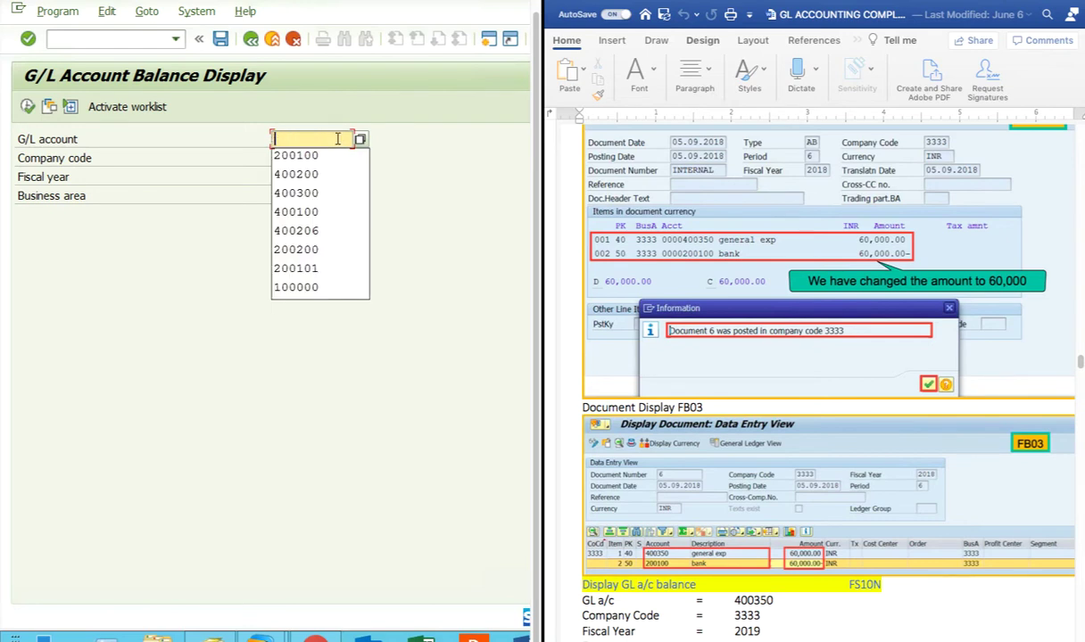
{"action": "type", "text": "5"}
{"action": "key", "text": "Return"}
{"action": "left_click", "coordinate": [27, 107]}
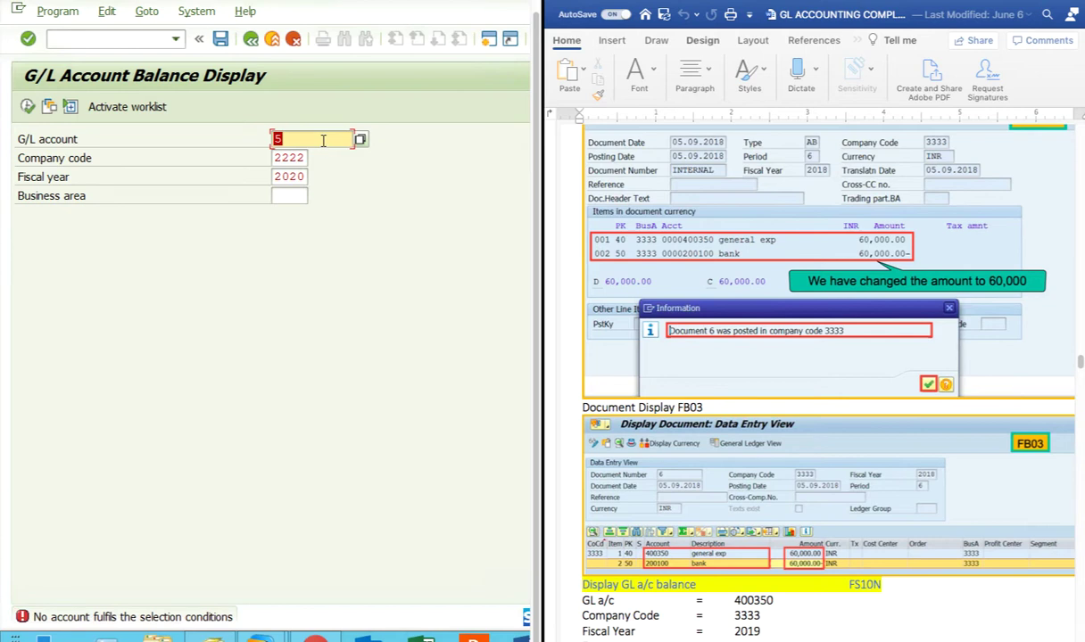
Display the balance of G/L account 400301 for company code 2222 in 2020 and check the period 6 balance
{"action": "key", "text": "BackSpace"}
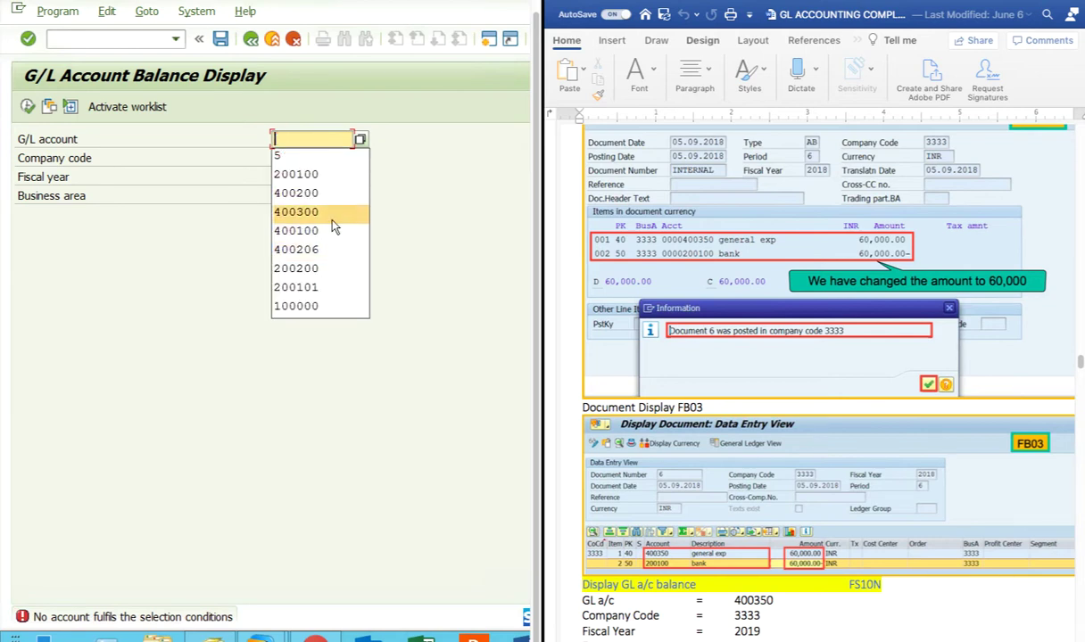
{"action": "left_click", "coordinate": [304, 212]}
{"action": "key", "text": "BackSpace"}
{"action": "type", "text": "1"}
{"action": "key", "text": "Return"}
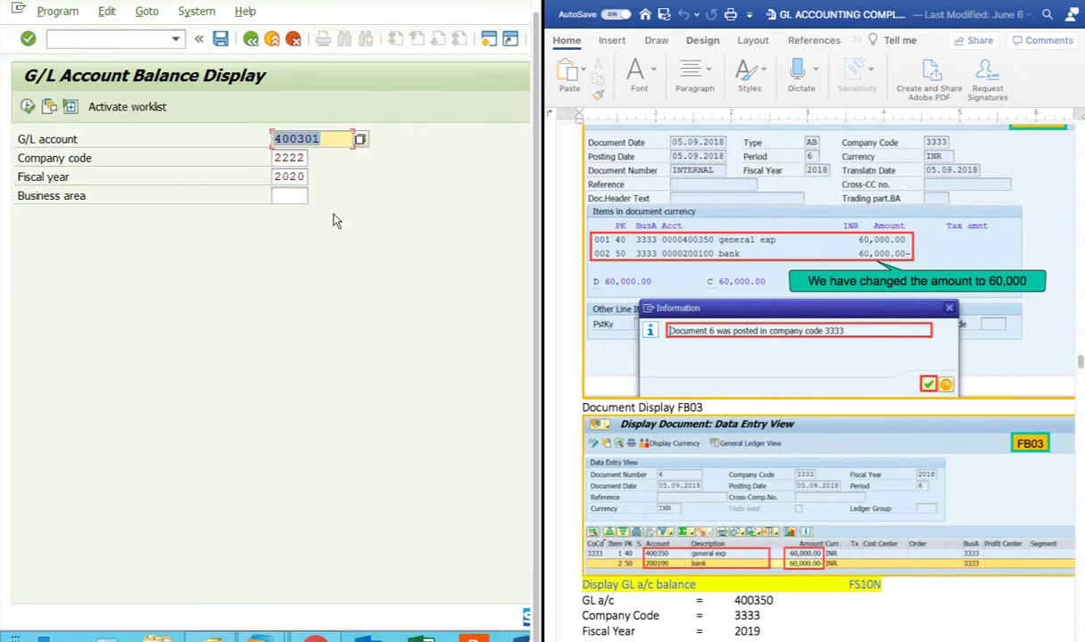
{"action": "left_click", "coordinate": [27, 107]}
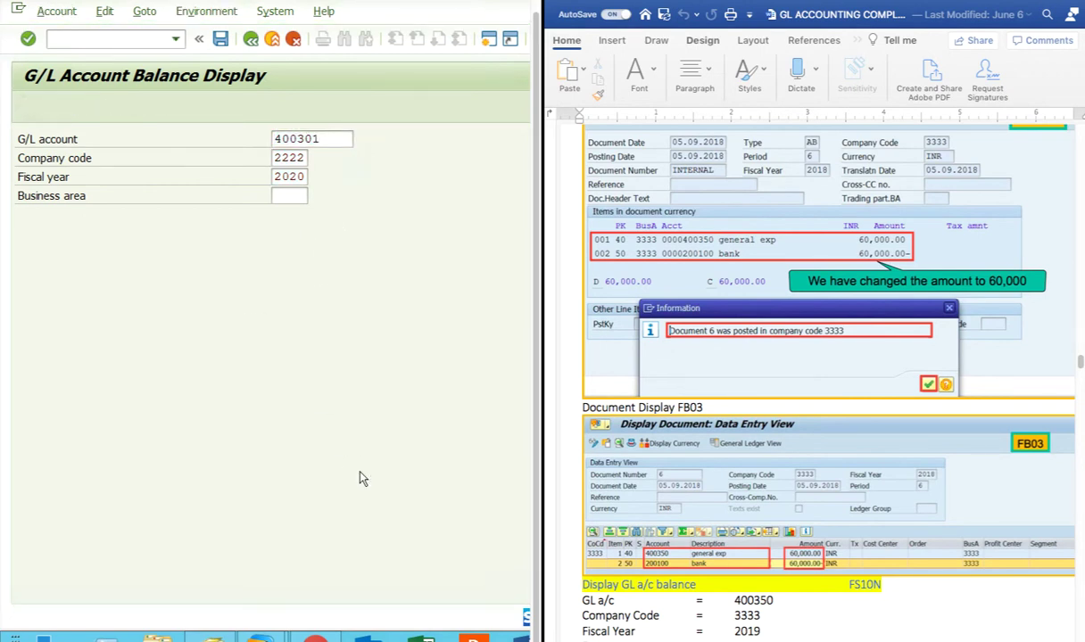
{"action": "left_click", "coordinate": [423, 375]}
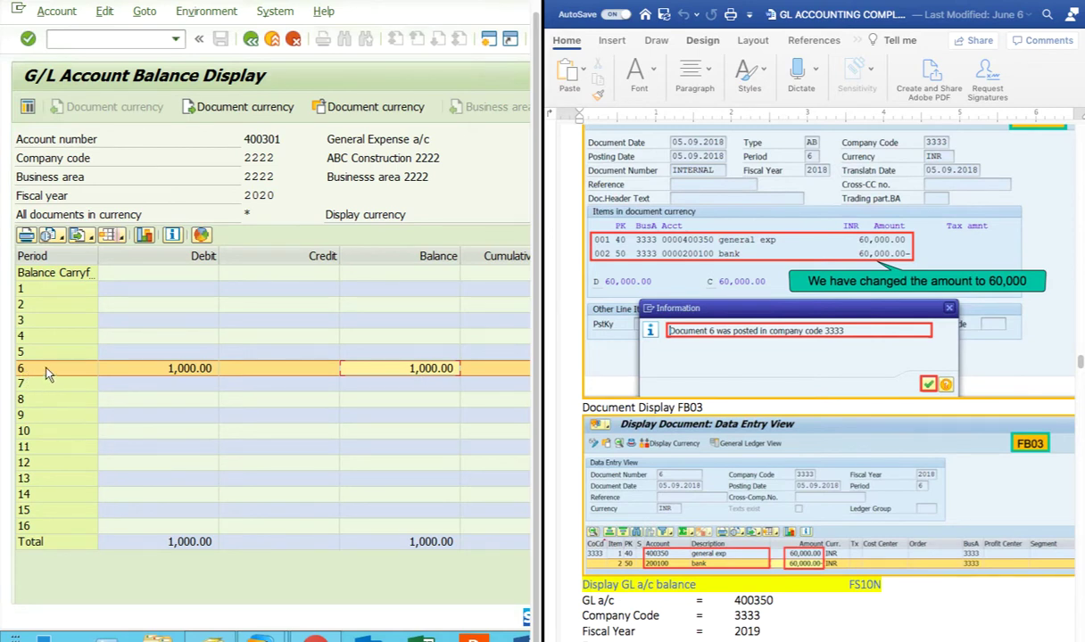
Leave the G/L balance display and show sample document 1000 of company code 2222 with transaction fbm3
{"action": "left_click", "coordinate": [250, 39]}
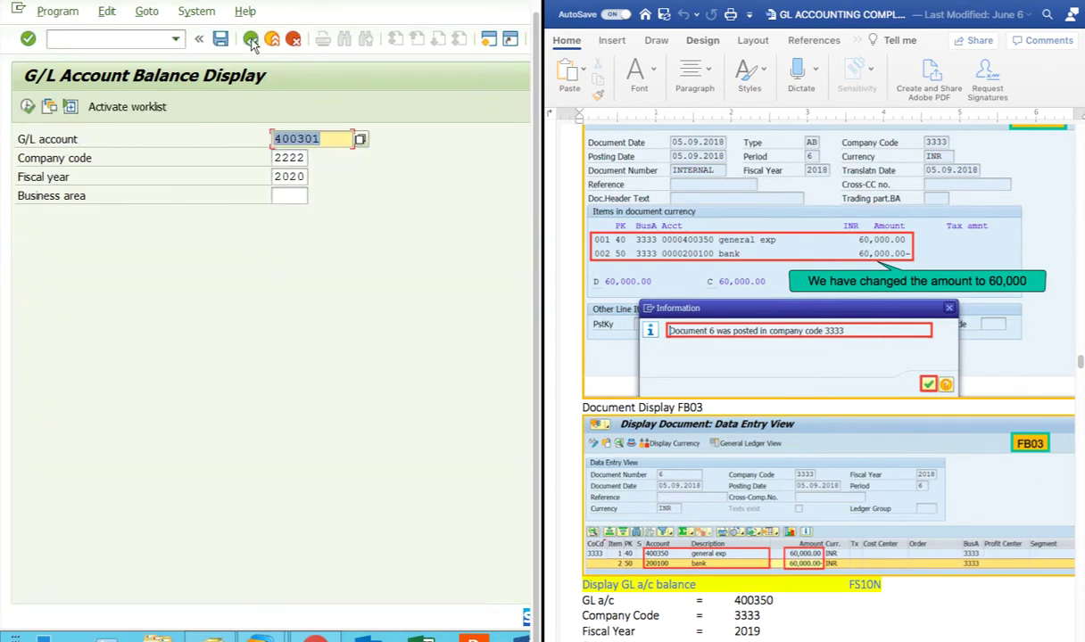
{"action": "left_click", "coordinate": [54, 40]}
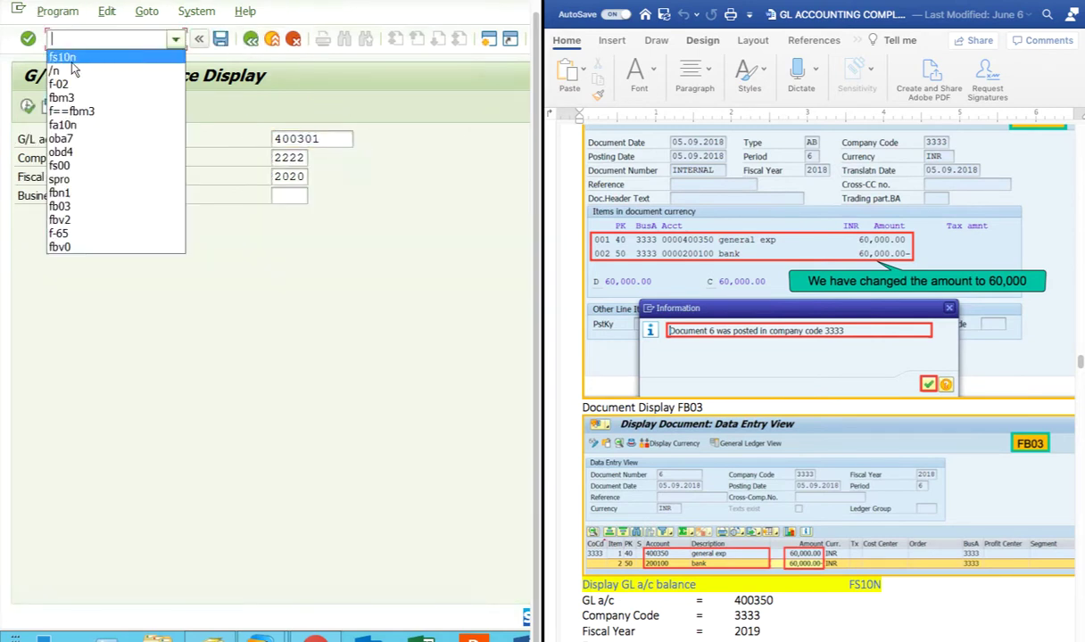
{"action": "left_click", "coordinate": [29, 39]}
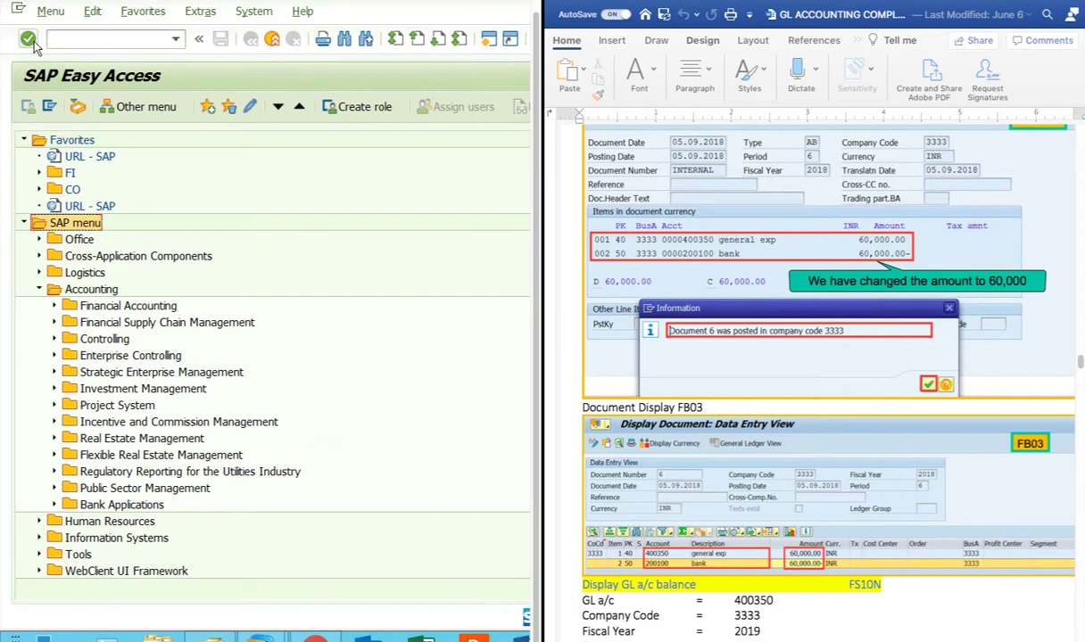
{"action": "left_click", "coordinate": [175, 40]}
{"action": "left_click", "coordinate": [92, 96]}
{"action": "left_click", "coordinate": [28, 40]}
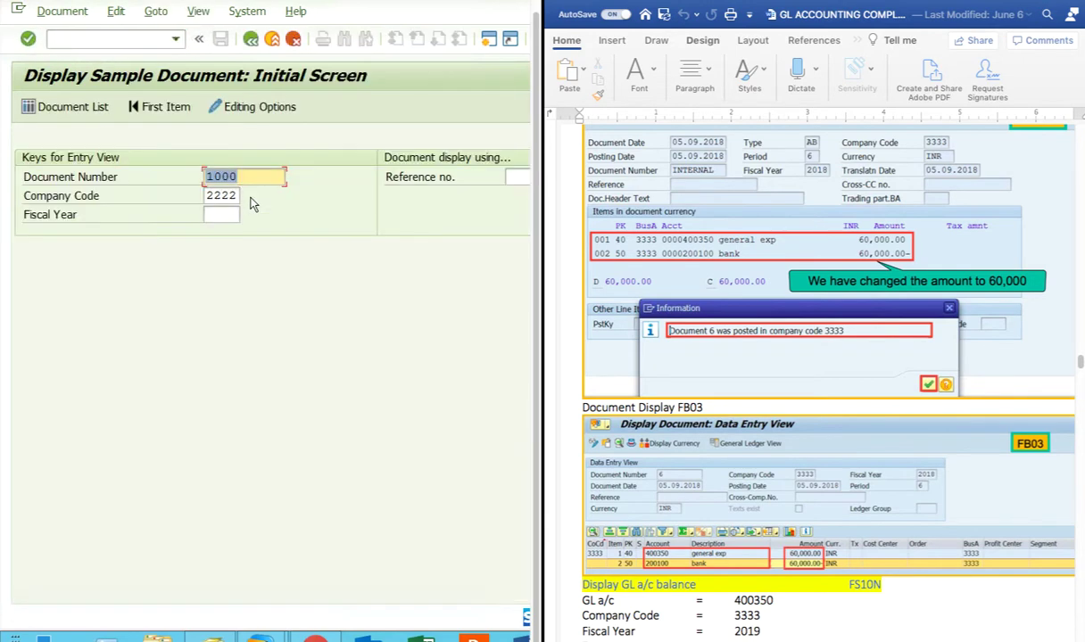
{"action": "key", "text": "Return"}
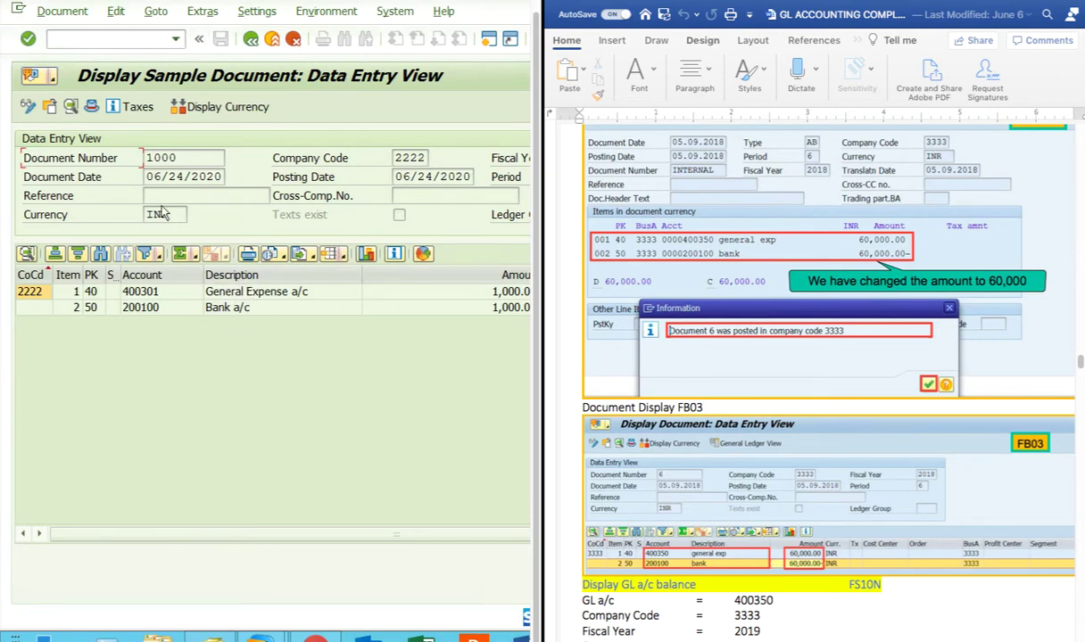
Consult the guide's change section, switch the displayed sample document to change mode, and check which transaction code is active
{"action": "scroll", "coordinate": [862, 462], "scroll_direction": "down", "scroll_amount": 5}
{"action": "scroll", "coordinate": [862, 462], "scroll_direction": "down", "scroll_amount": 7}
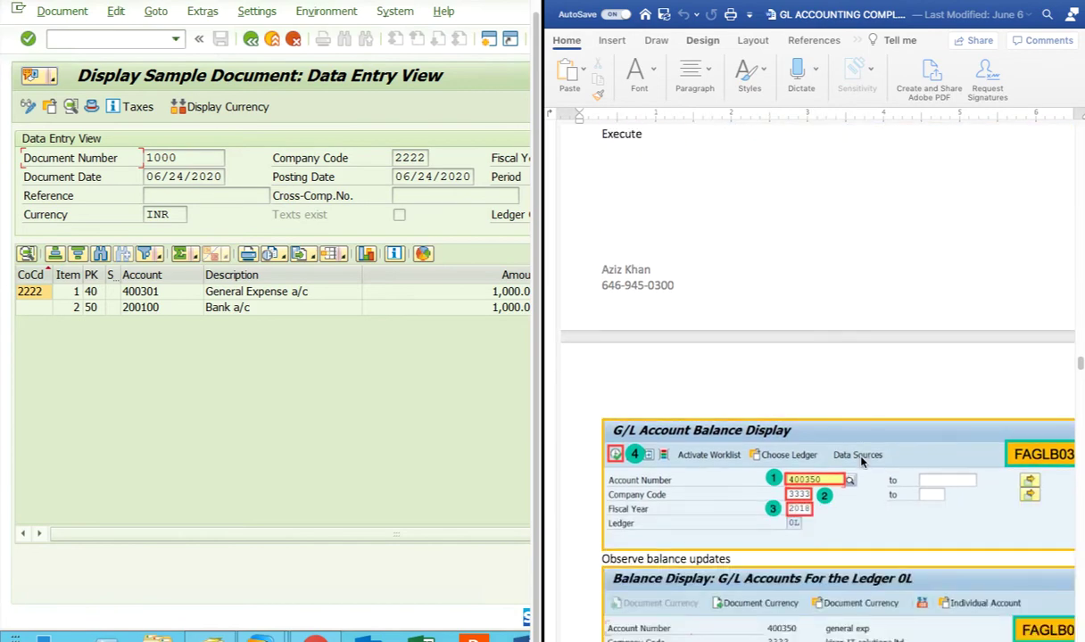
{"action": "scroll", "coordinate": [862, 462], "scroll_direction": "down", "scroll_amount": 3}
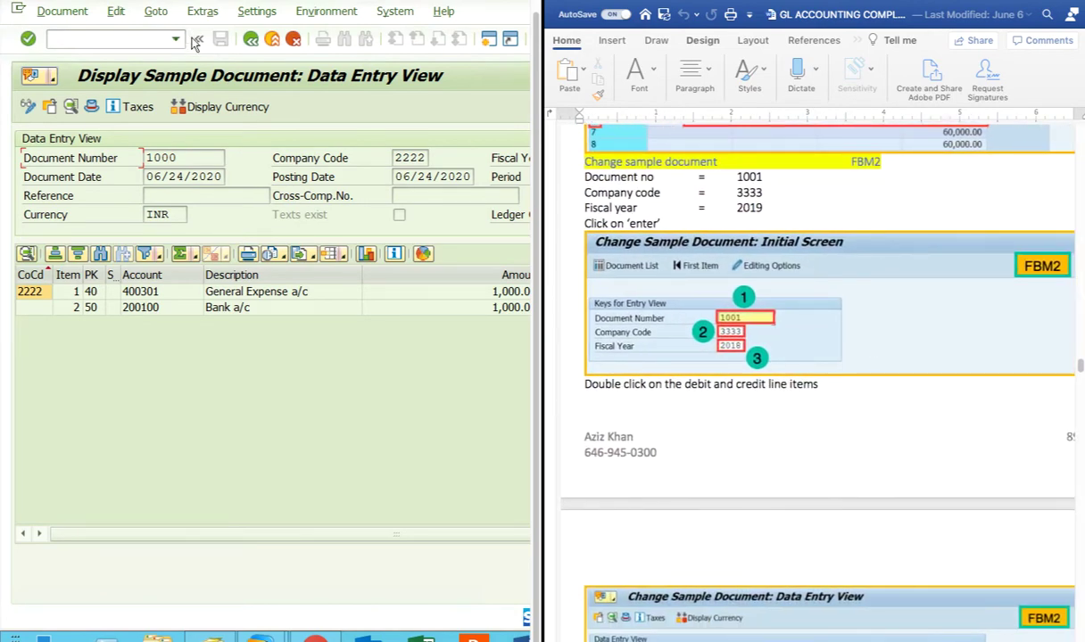
{"action": "left_click", "coordinate": [66, 13]}
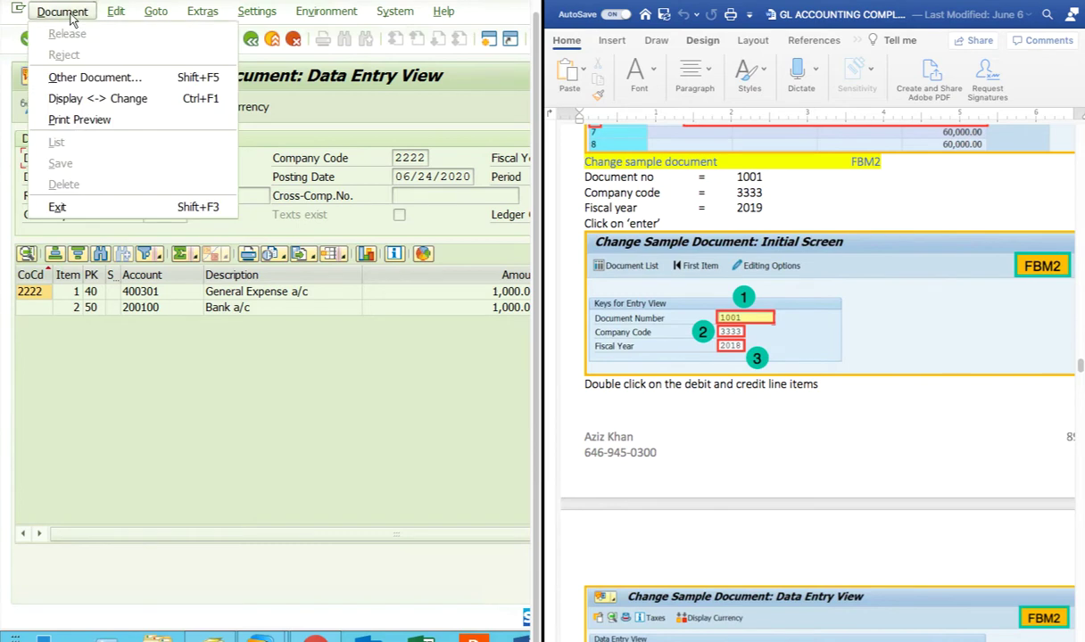
{"action": "left_click", "coordinate": [84, 98]}
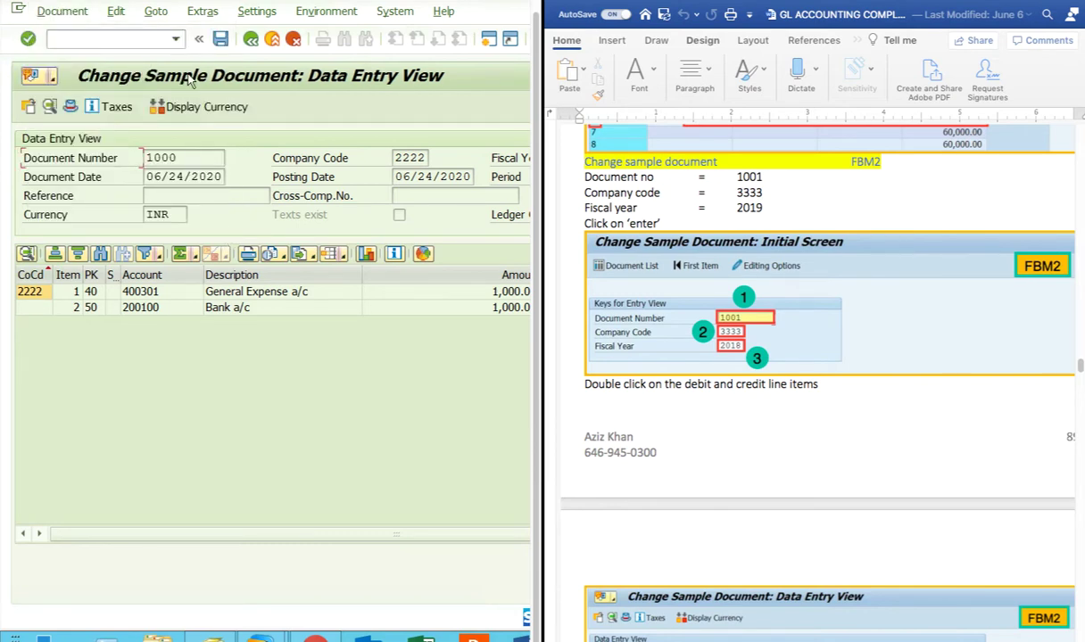
{"action": "left_click", "coordinate": [176, 38]}
{"action": "scroll", "coordinate": [332, 372], "scroll_direction": "right", "scroll_amount": 8}
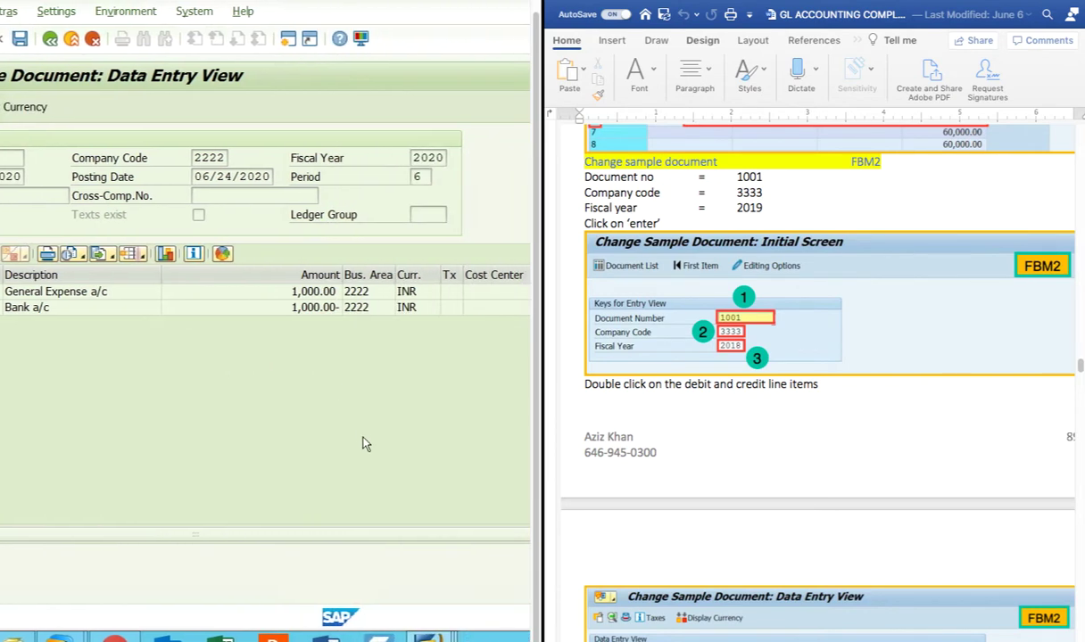
{"action": "left_click", "coordinate": [513, 617]}
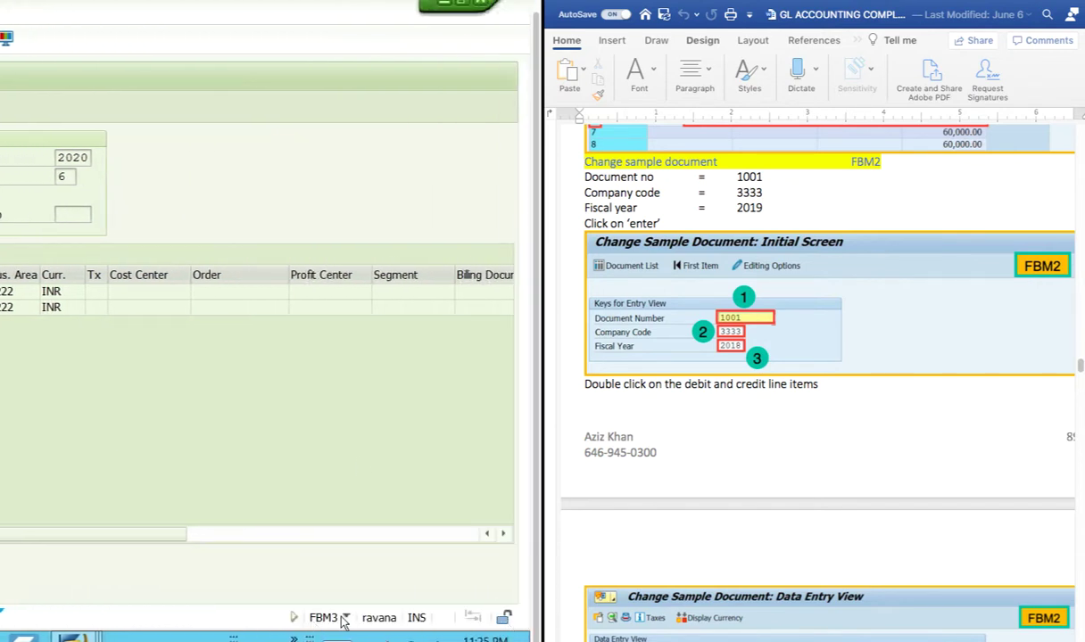
{"action": "scroll", "coordinate": [206, 419], "scroll_direction": "left", "scroll_amount": 8}
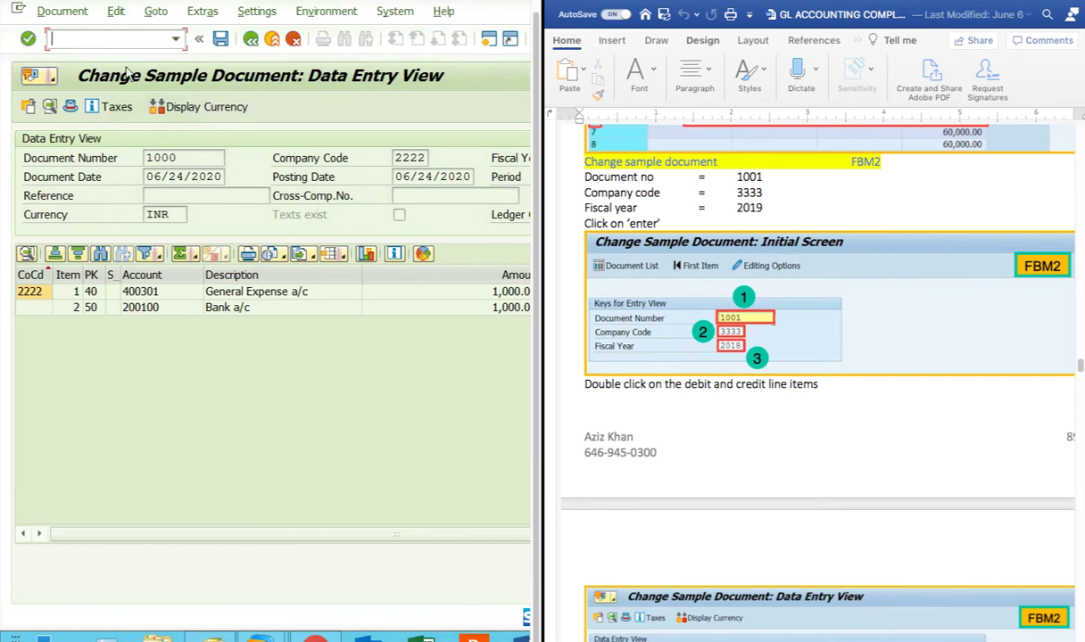
Leave the document with /n and open sample document 1000 of company code 2222 for changing with transaction fbm2
{"action": "left_click", "coordinate": [175, 38]}
{"action": "left_click", "coordinate": [59, 71]}
{"action": "left_click", "coordinate": [28, 39]}
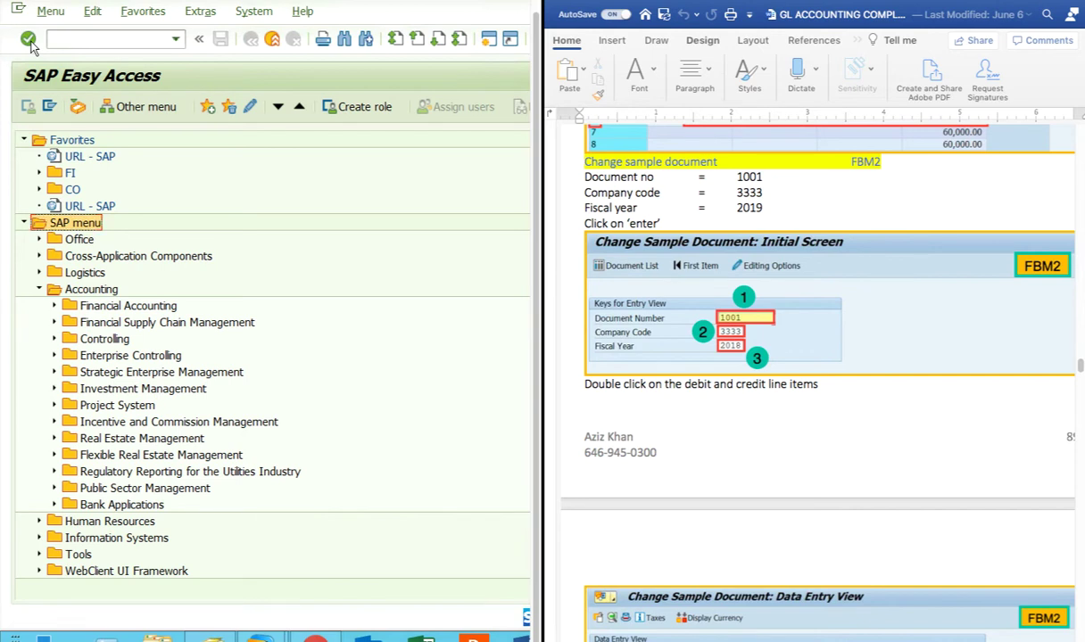
{"action": "left_click", "coordinate": [134, 37]}
{"action": "type", "text": "fbm2"}
{"action": "key", "text": "Return"}
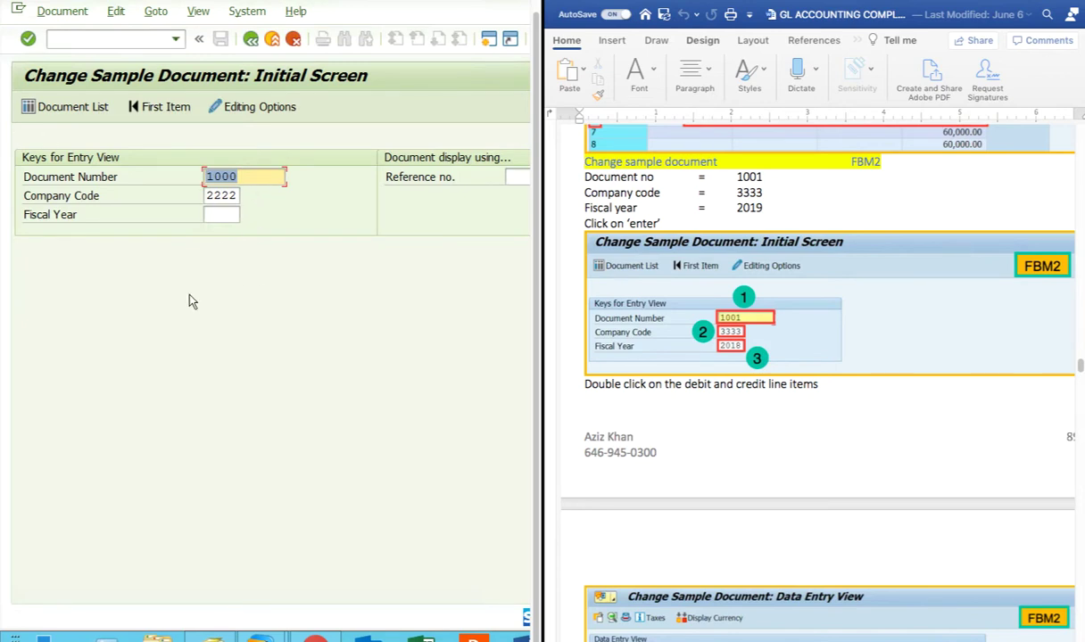
{"action": "key", "text": "Return"}
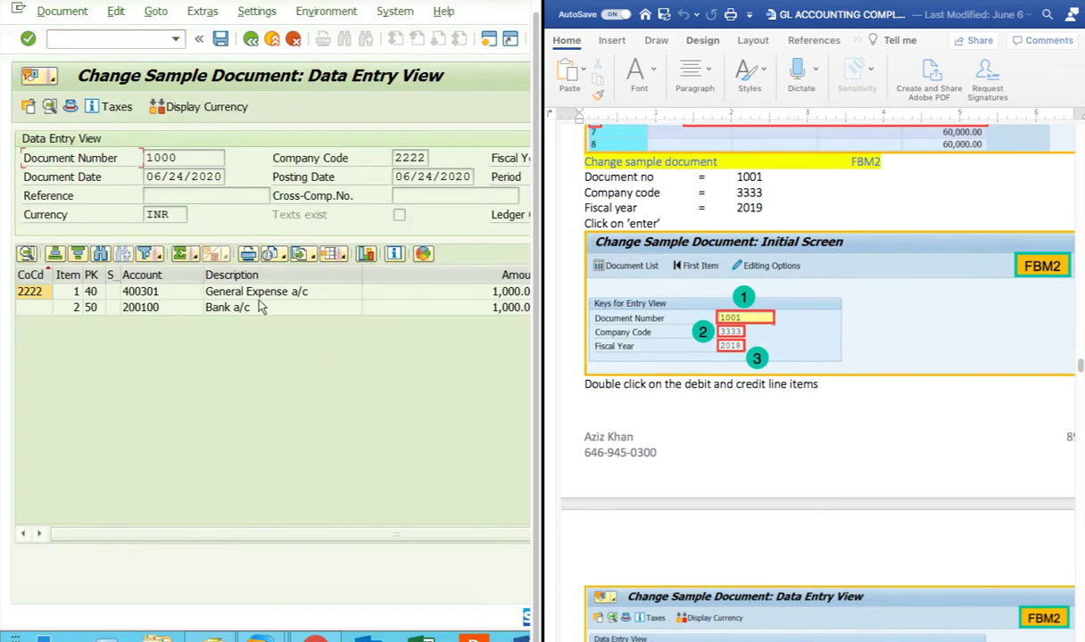
Inspect the amount in the General Expense a/c debit line item and return to the document's data entry view
{"action": "double_click", "coordinate": [252, 291]}
{"action": "left_click", "coordinate": [216, 216]}
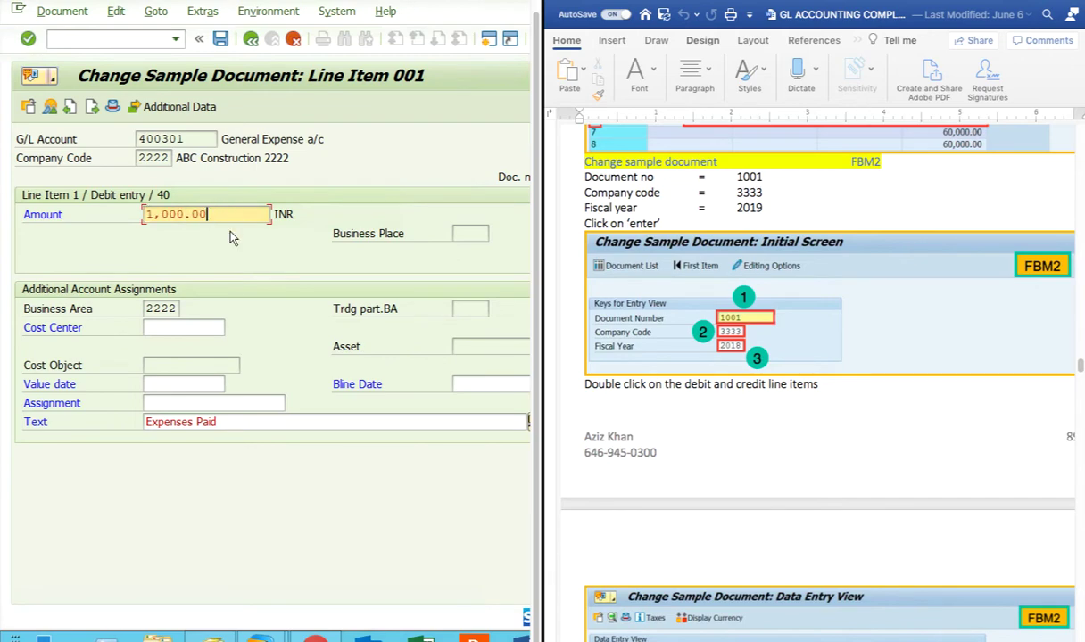
{"action": "left_click", "coordinate": [251, 40]}
Read the guide's instructions for changing line item amounts, saving the sample document, and deleting it with F.57
{"action": "scroll", "coordinate": [655, 448], "scroll_direction": "down", "scroll_amount": 5}
{"action": "scroll", "coordinate": [656, 449], "scroll_direction": "down", "scroll_amount": 3}
{"action": "scroll", "coordinate": [834, 514], "scroll_direction": "up", "scroll_amount": 6}
{"action": "scroll", "coordinate": [901, 556], "scroll_direction": "down", "scroll_amount": 2}
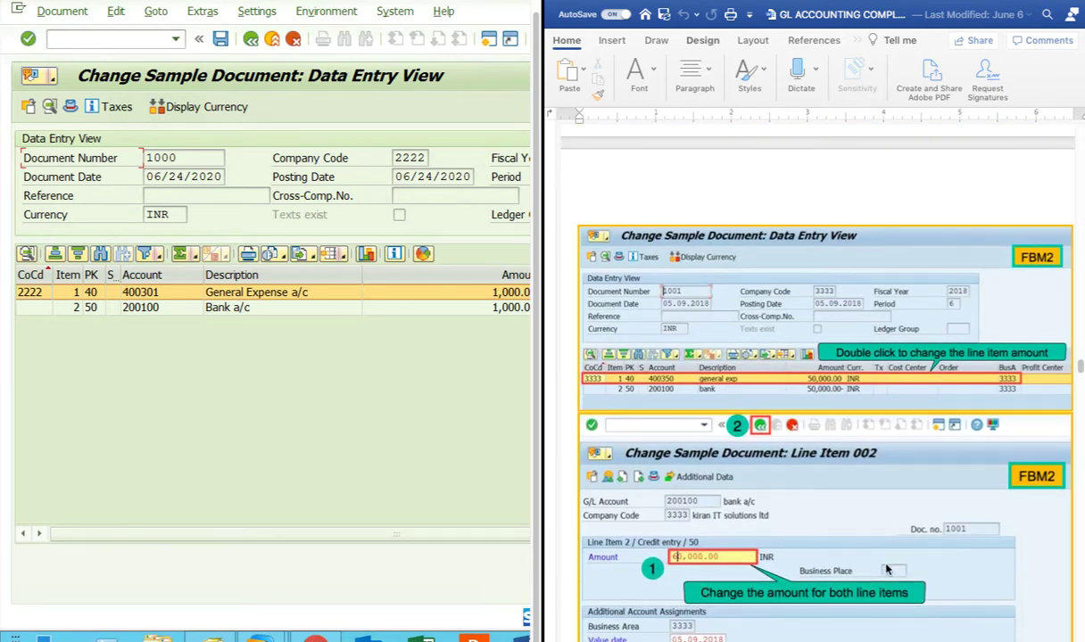
{"action": "scroll", "coordinate": [886, 569], "scroll_direction": "down", "scroll_amount": 5}
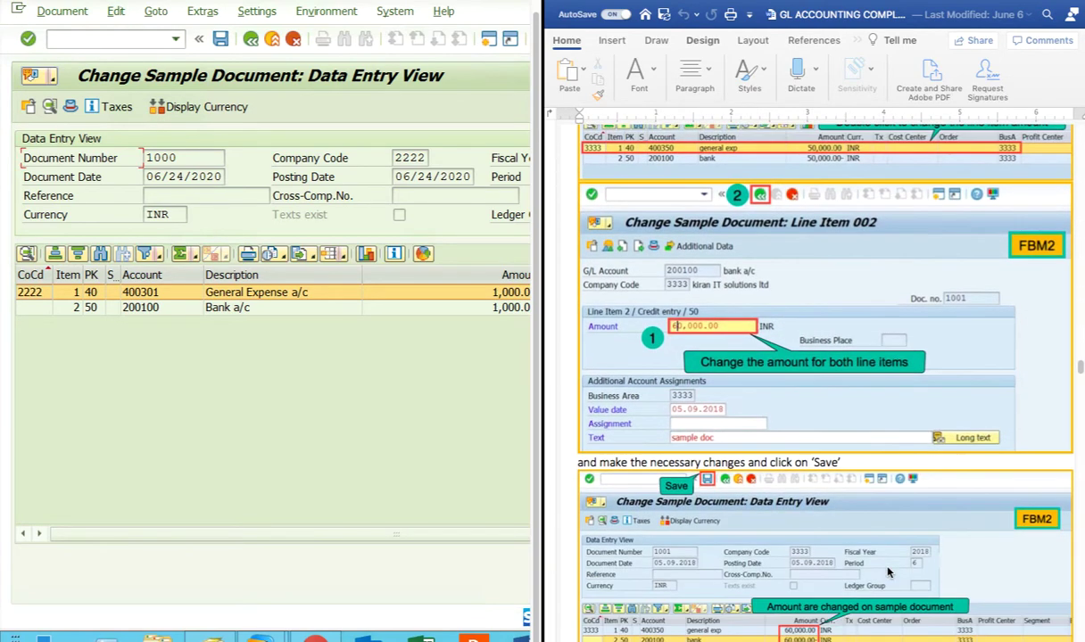
{"action": "scroll", "coordinate": [888, 573], "scroll_direction": "down", "scroll_amount": 3}
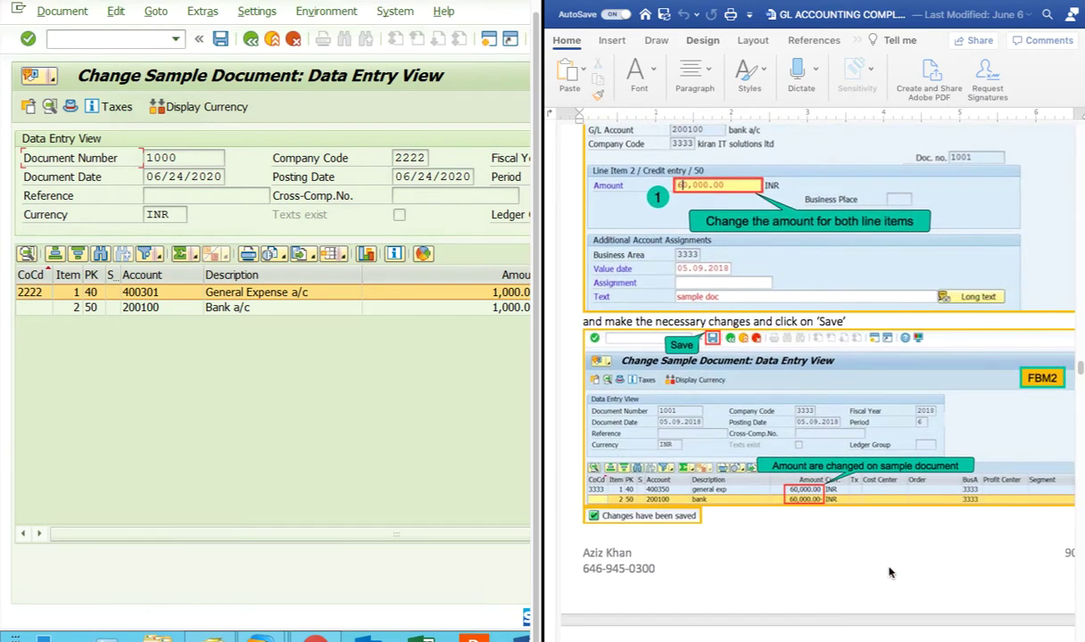
{"action": "scroll", "coordinate": [889, 573], "scroll_direction": "down", "scroll_amount": 3}
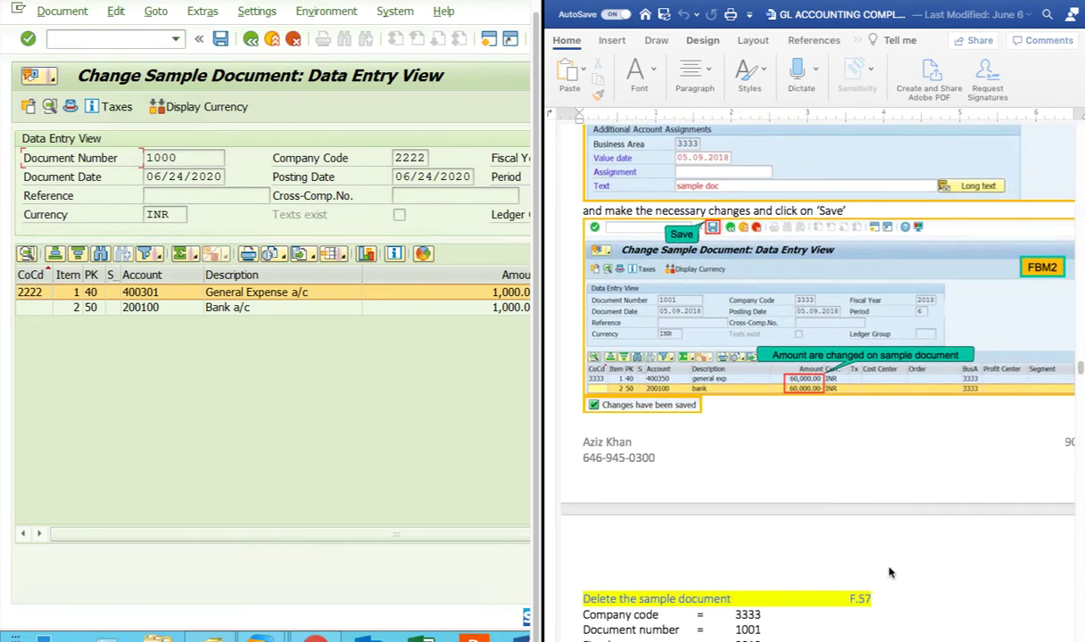
{"action": "scroll", "coordinate": [890, 573], "scroll_direction": "down", "scroll_amount": 10}
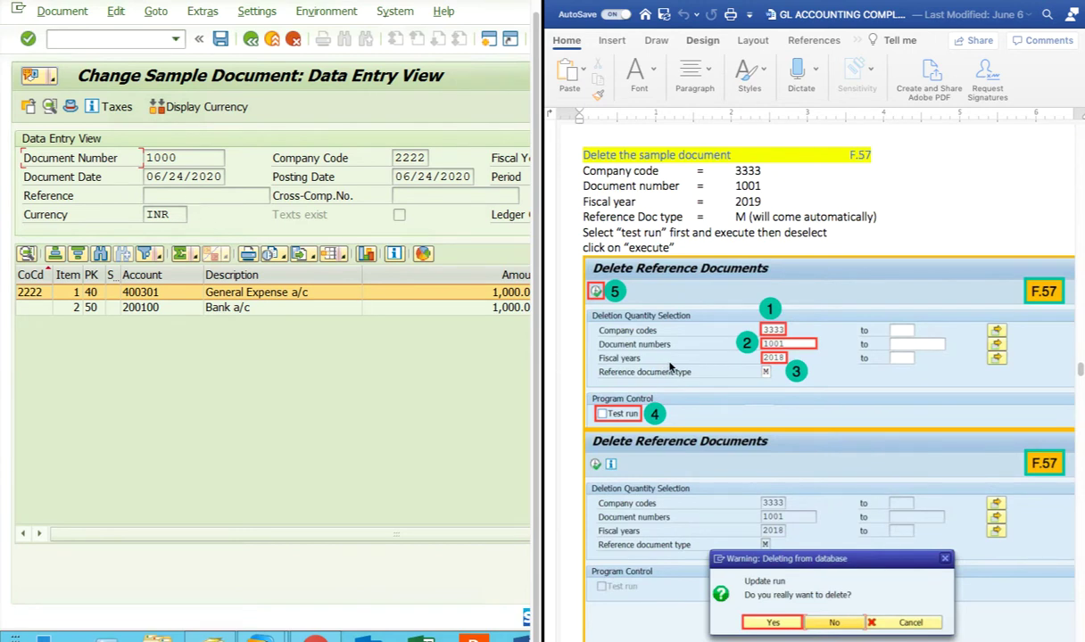
{"action": "left_click", "coordinate": [62, 39]}
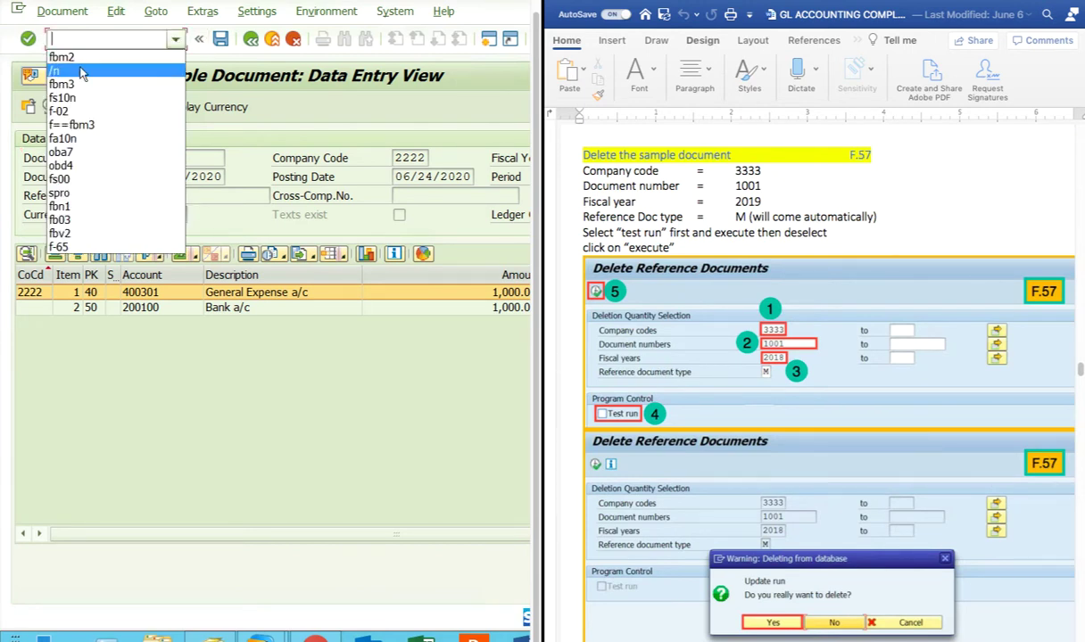
{"action": "left_click", "coordinate": [62, 11]}
{"action": "left_click", "coordinate": [62, 10]}
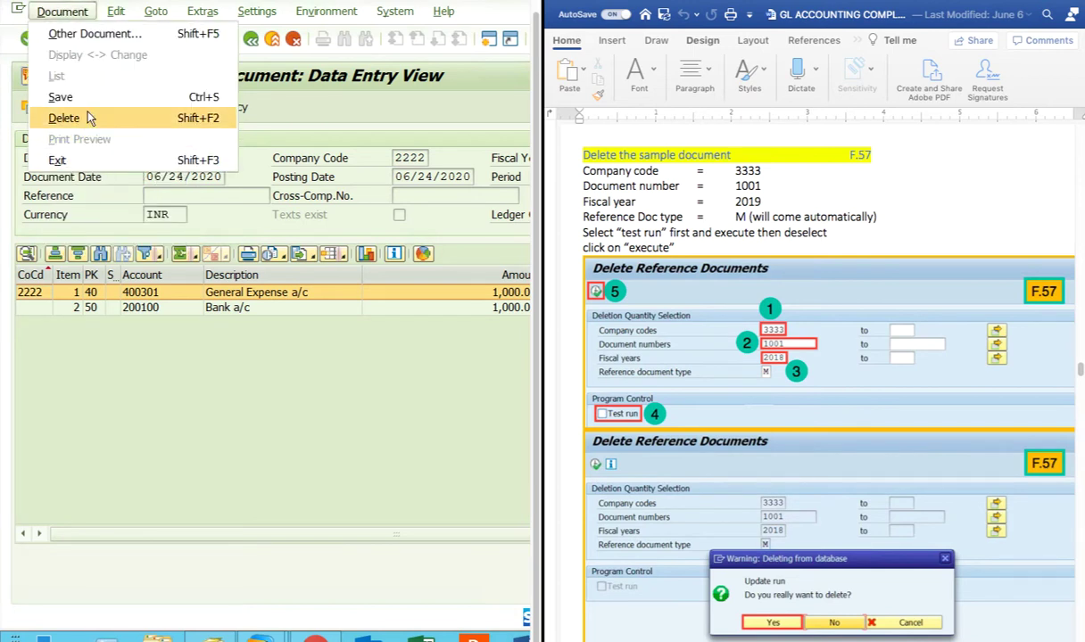
{"action": "left_click", "coordinate": [161, 308]}
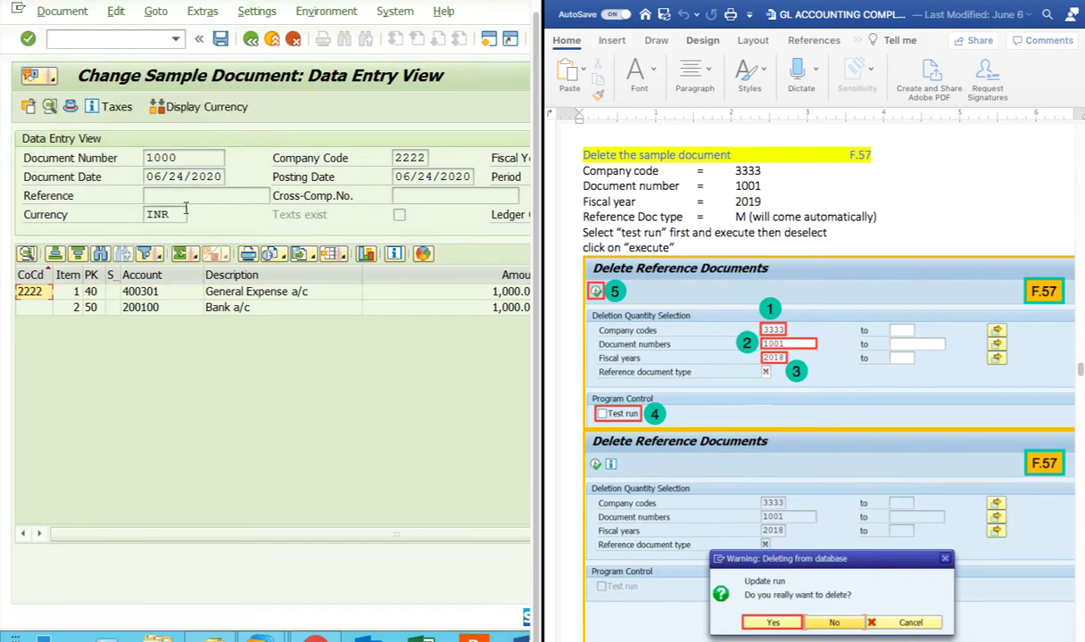
Leave the sample document with /n and open Delete Reference Documents with transaction f.57
{"action": "left_click", "coordinate": [175, 38]}
{"action": "left_click", "coordinate": [55, 70]}
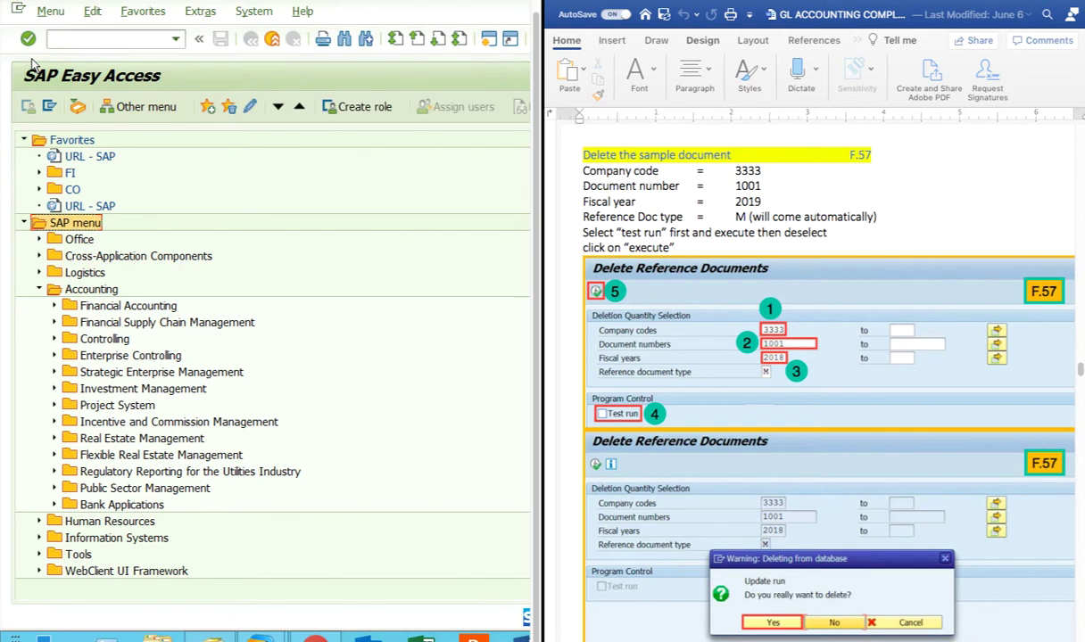
{"action": "left_click", "coordinate": [135, 38]}
{"action": "type", "text": "f.57"}
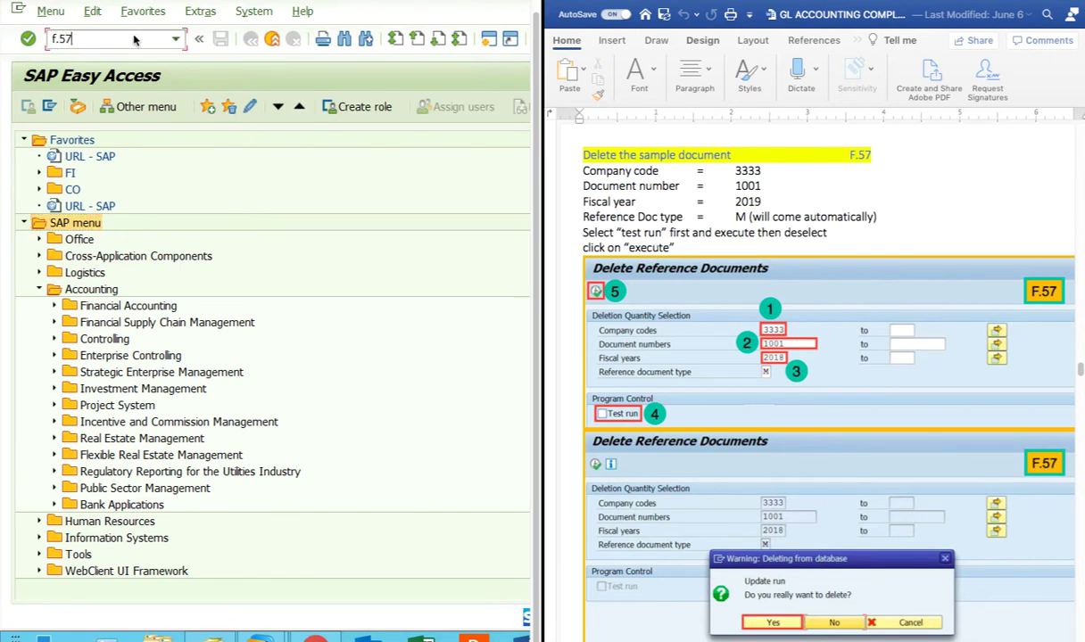
{"action": "key", "text": "Return"}
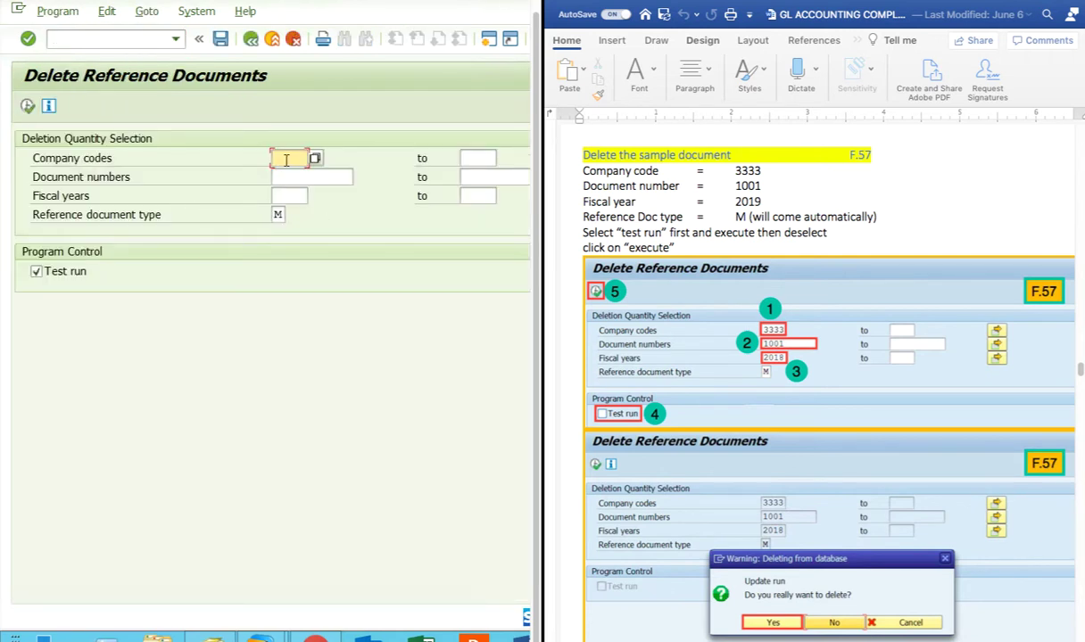
Execute a deletion test run for company code 2222, document number 1000 and fiscal year 2020, and return to the selection
{"action": "type", "text": "2222"}
{"action": "left_click", "coordinate": [296, 175]}
{"action": "type", "text": "10000"}
{"action": "key", "text": "BackSpace"}
{"action": "left_click", "coordinate": [292, 194]}
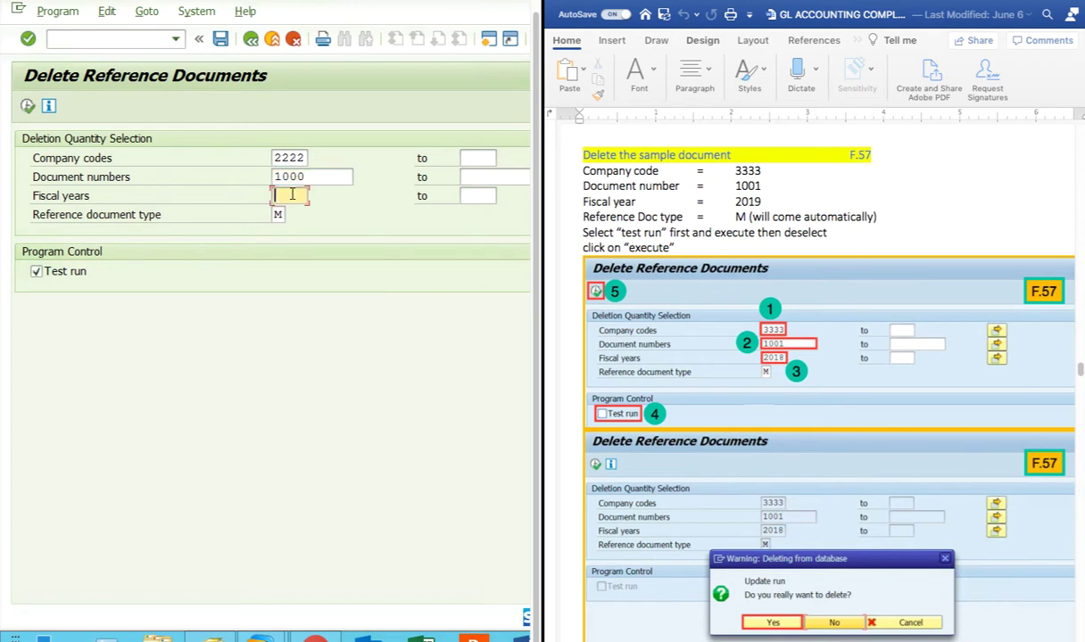
{"action": "type", "text": "2020"}
{"action": "key", "text": "F8"}
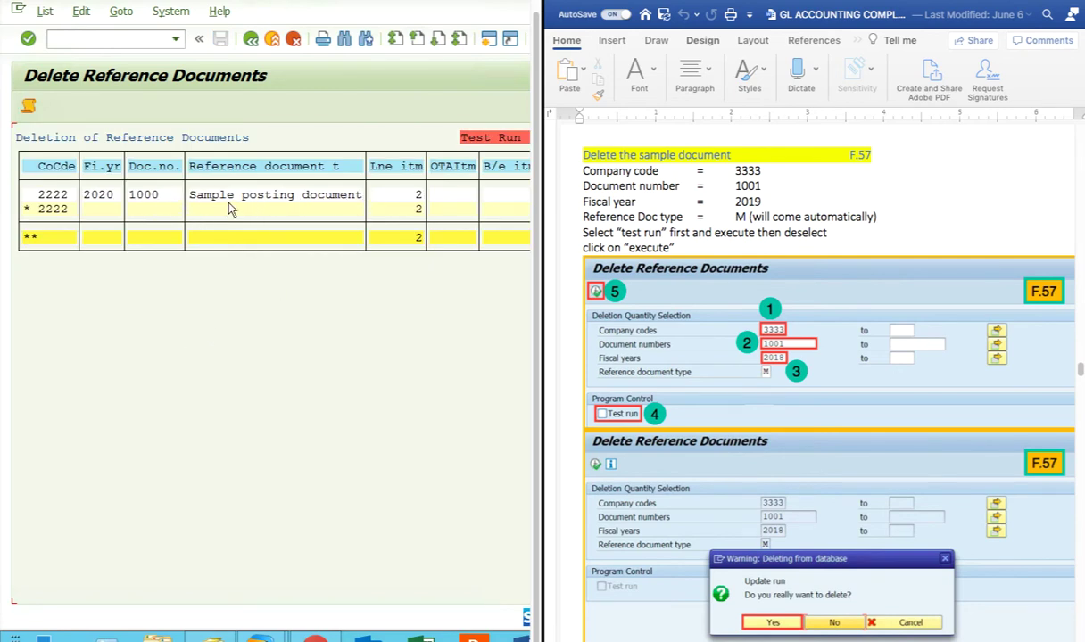
{"action": "left_click", "coordinate": [252, 39]}
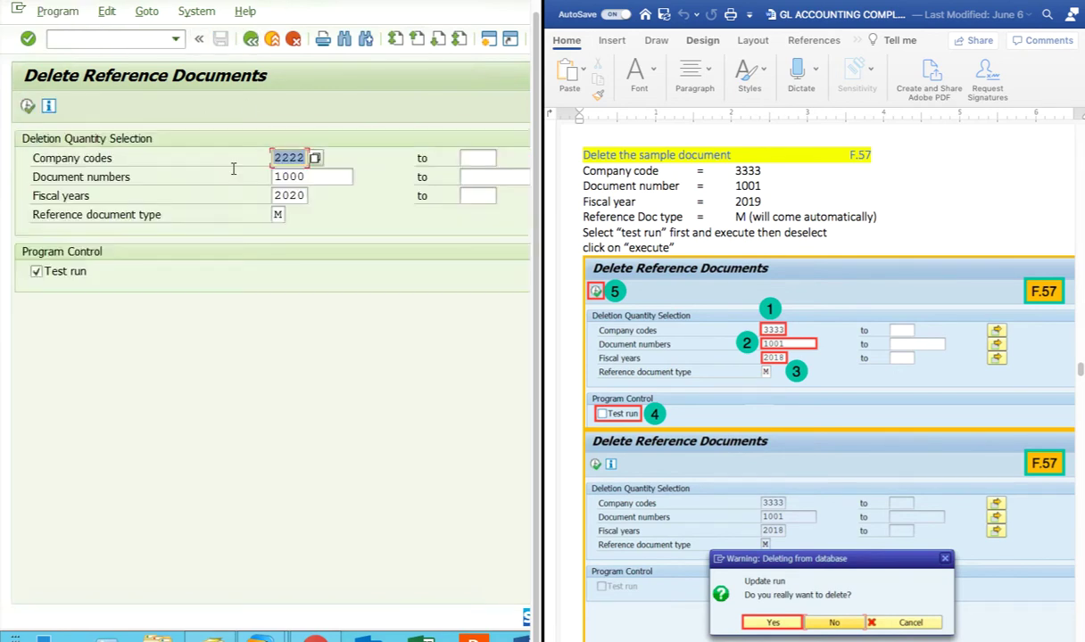
Turn off the test run option, execute the deletion of sample document 1000, and confirm deleting it from the database
{"action": "left_click", "coordinate": [36, 272]}
{"action": "left_click", "coordinate": [308, 176]}
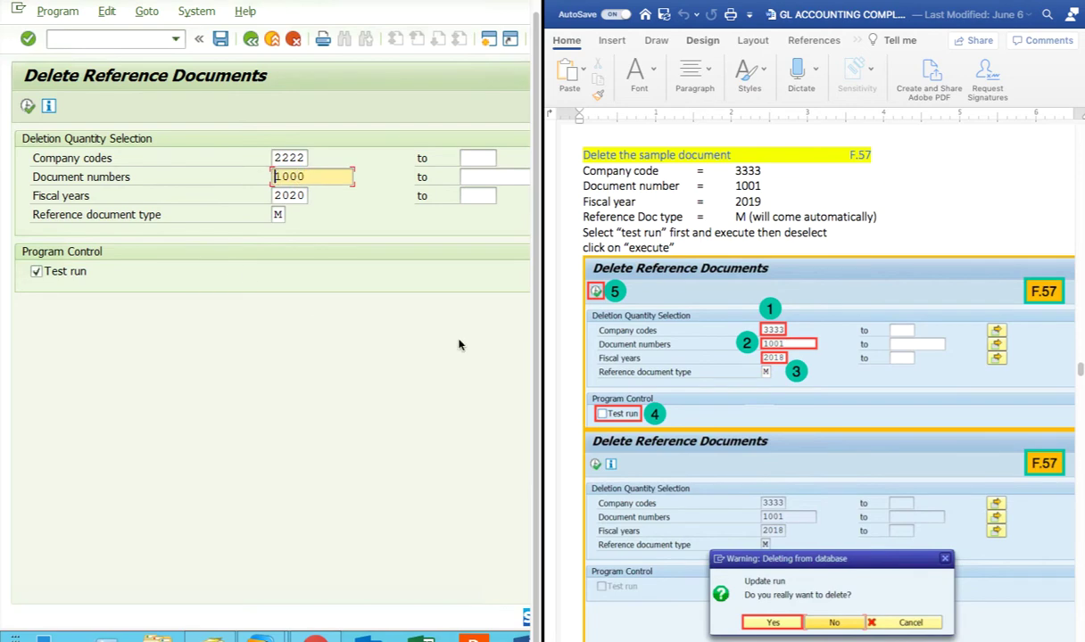
{"action": "scroll", "coordinate": [737, 378], "scroll_direction": "down", "scroll_amount": 10}
{"action": "scroll", "coordinate": [737, 378], "scroll_direction": "down", "scroll_amount": 5}
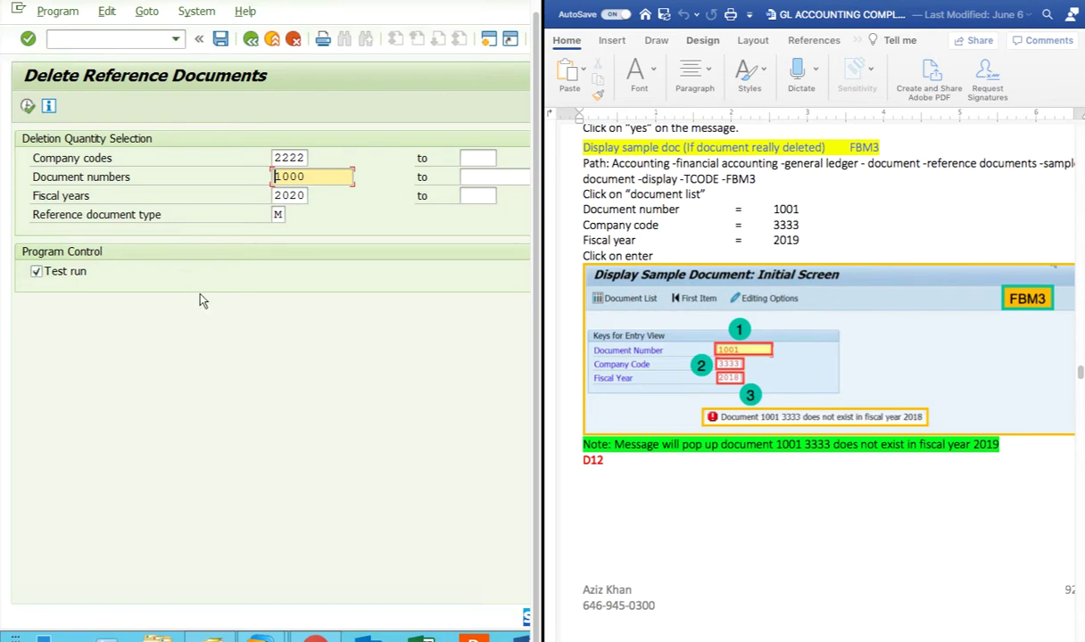
{"action": "left_click", "coordinate": [37, 272]}
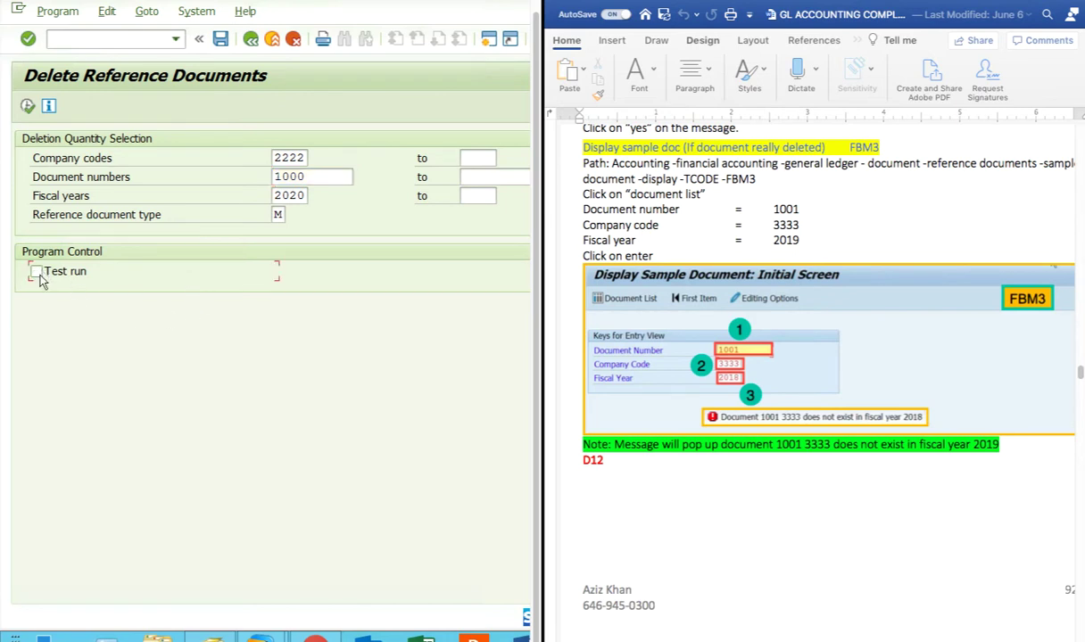
{"action": "left_click", "coordinate": [30, 107]}
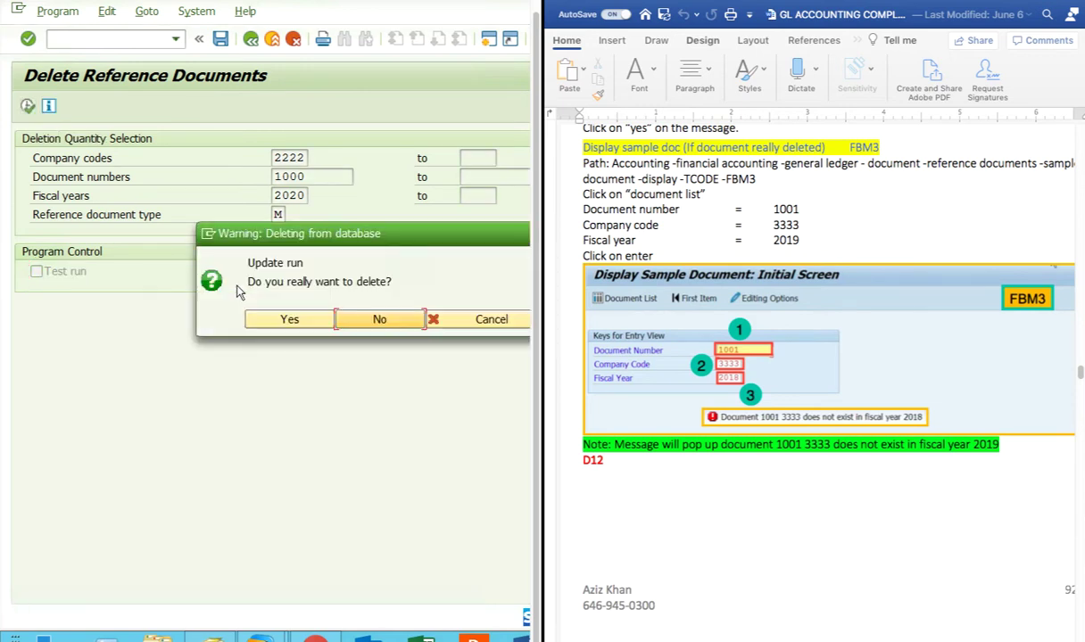
{"action": "left_click", "coordinate": [289, 318]}
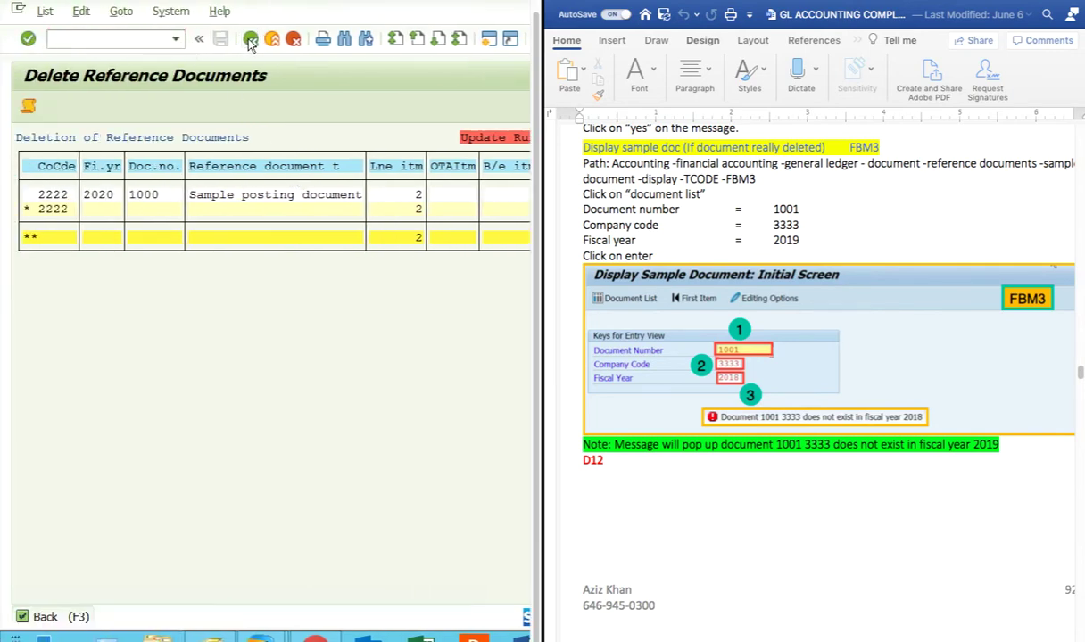
Return from the deletion results and leave Delete Reference Documents with /n
{"action": "left_click", "coordinate": [87, 39]}
{"action": "scroll", "coordinate": [855, 430], "scroll_direction": "down", "scroll_amount": 3}
{"action": "left_click", "coordinate": [179, 41]}
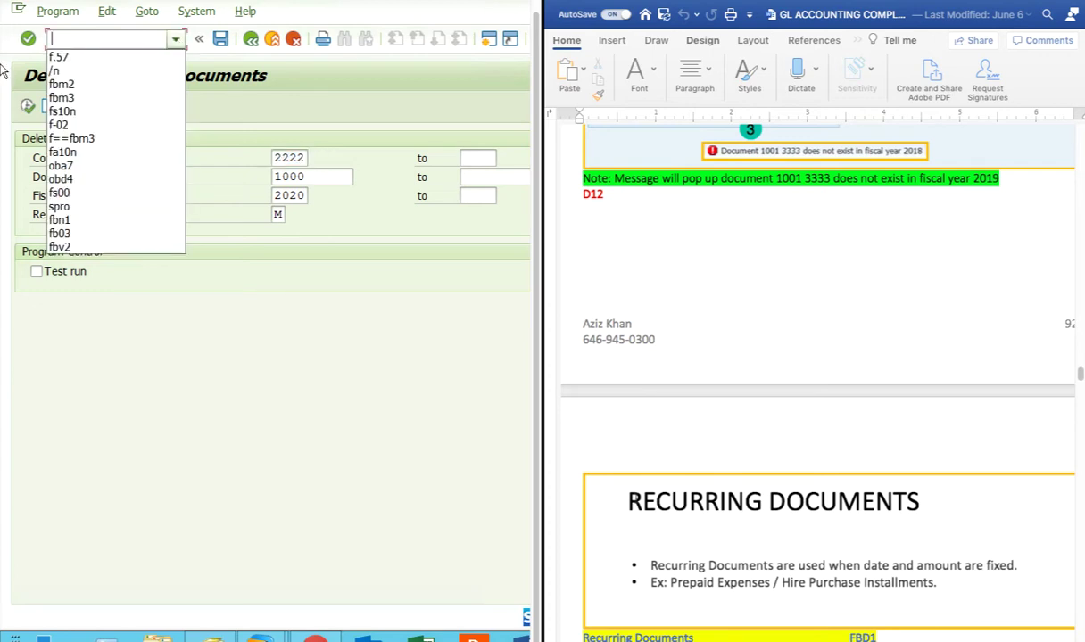
{"action": "left_click", "coordinate": [64, 78]}
{"action": "left_click", "coordinate": [28, 40]}
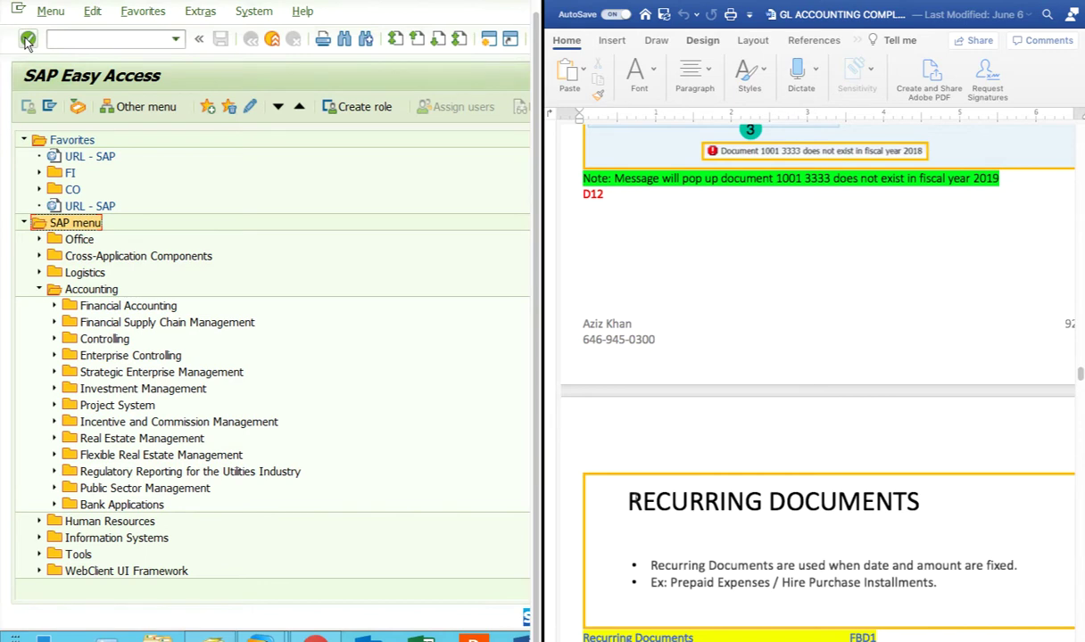
Open Display Sample Document with transaction fbm3 and try to display document 1000 in company code 2222
{"action": "left_click", "coordinate": [175, 39]}
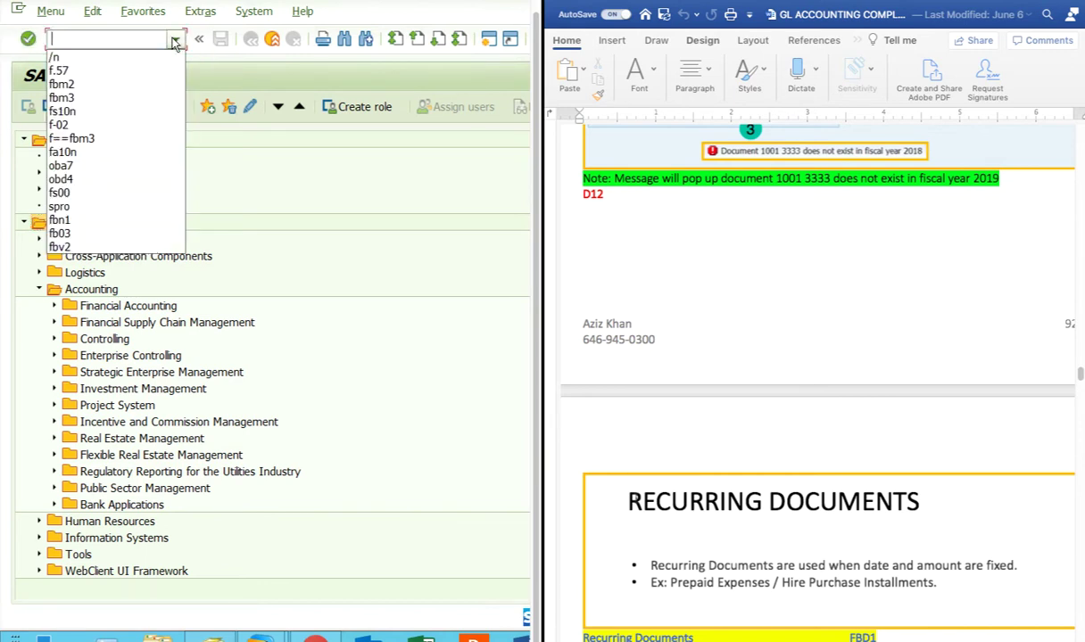
{"action": "left_click", "coordinate": [70, 97]}
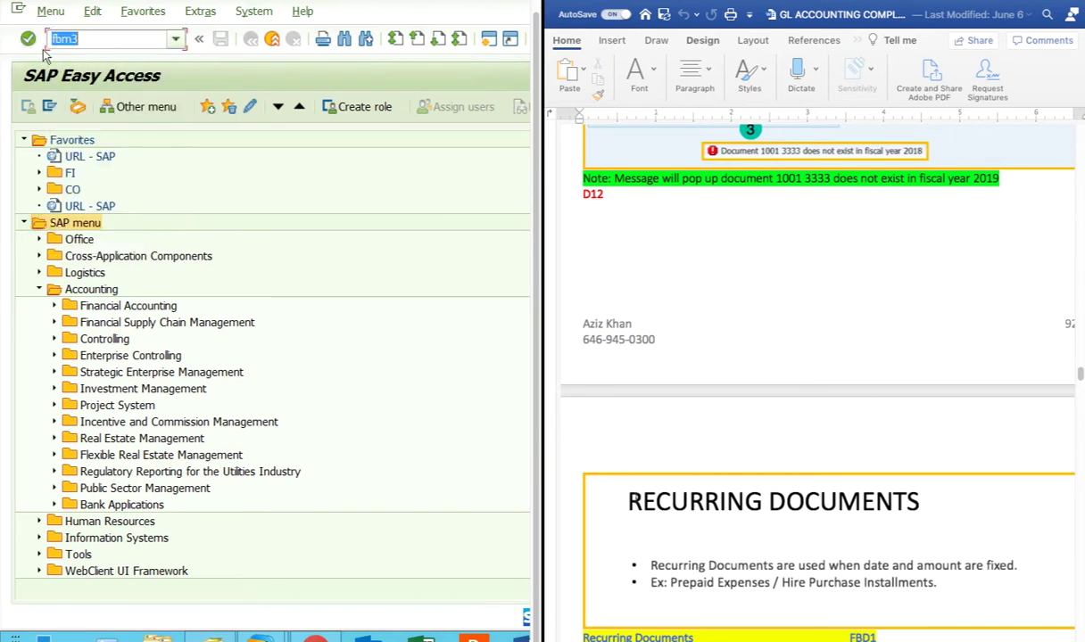
{"action": "key", "text": "Return"}
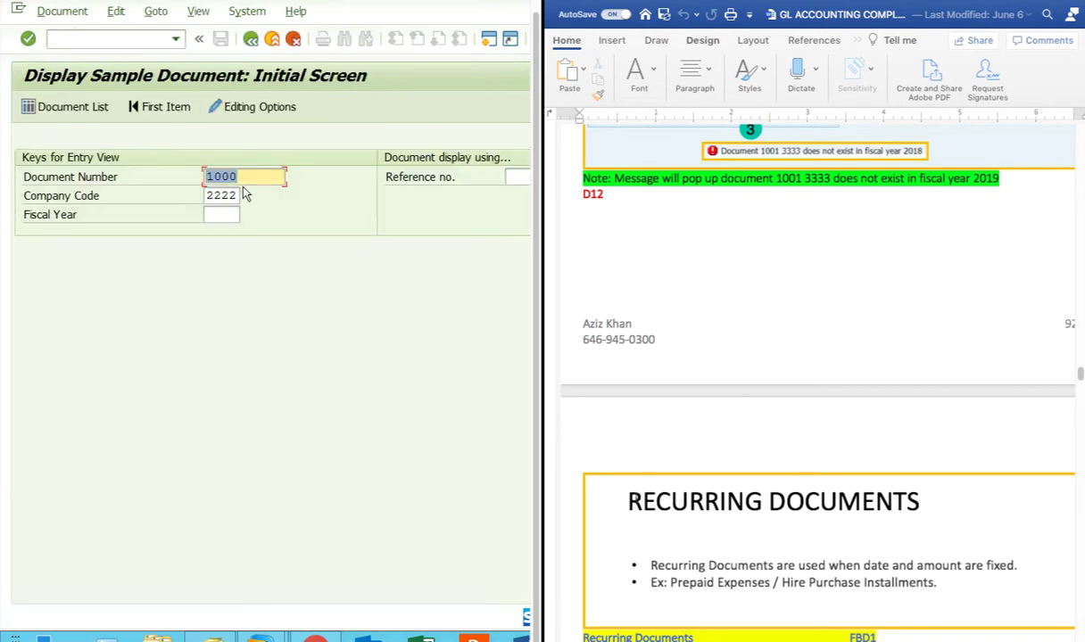
{"action": "key", "text": "Return"}
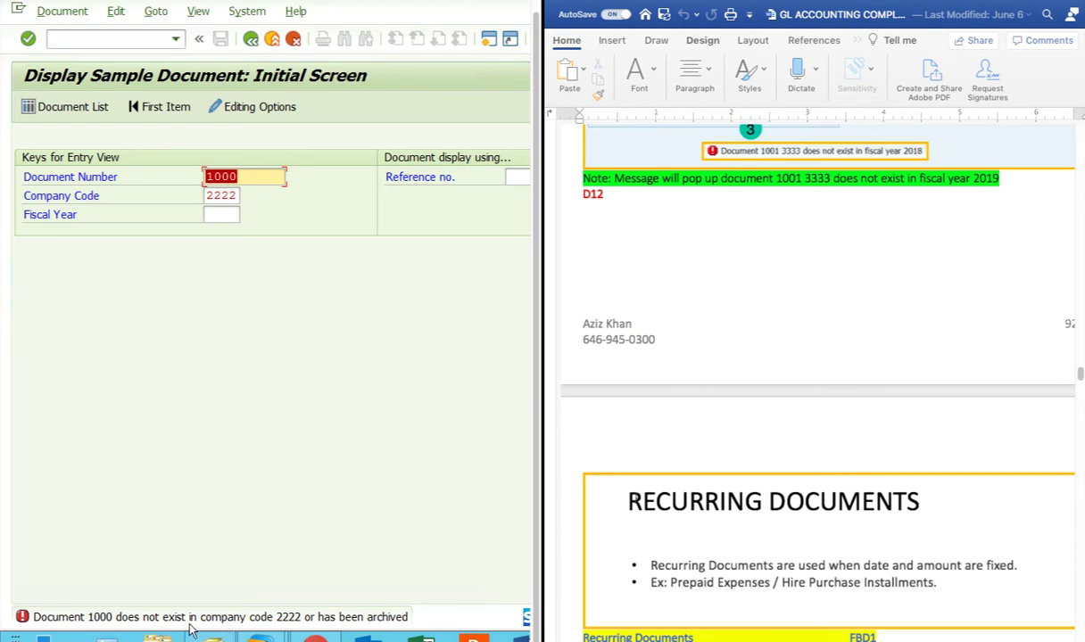
Bring up the guide's Recurring Documents section and leave the sample document display with /n
{"action": "scroll", "coordinate": [806, 523], "scroll_direction": "down", "scroll_amount": 8}
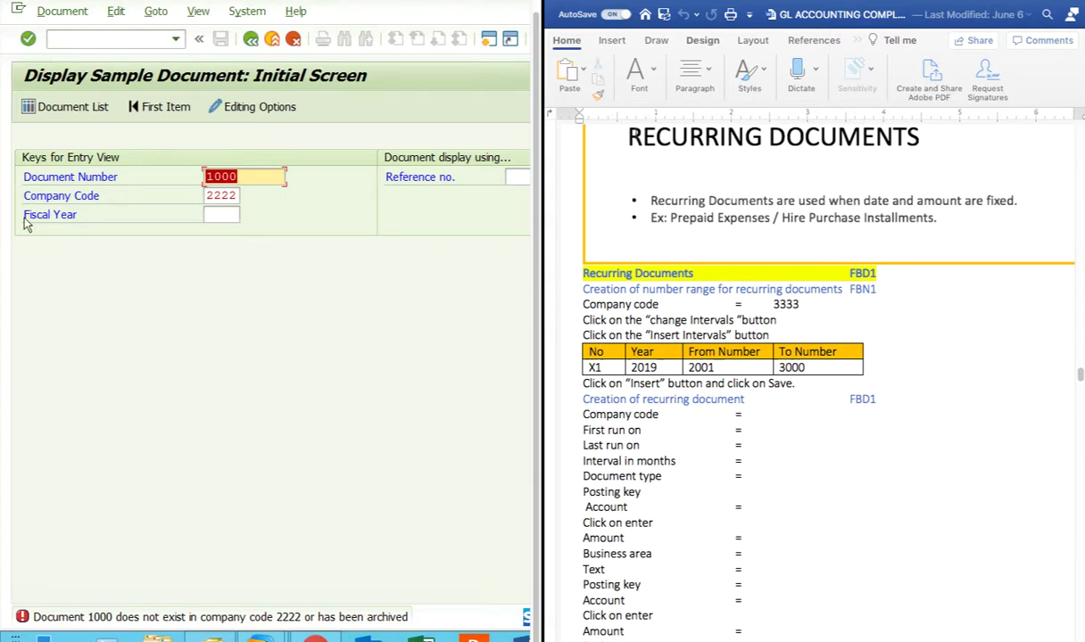
{"action": "left_click", "coordinate": [175, 39]}
{"action": "left_click", "coordinate": [62, 69]}
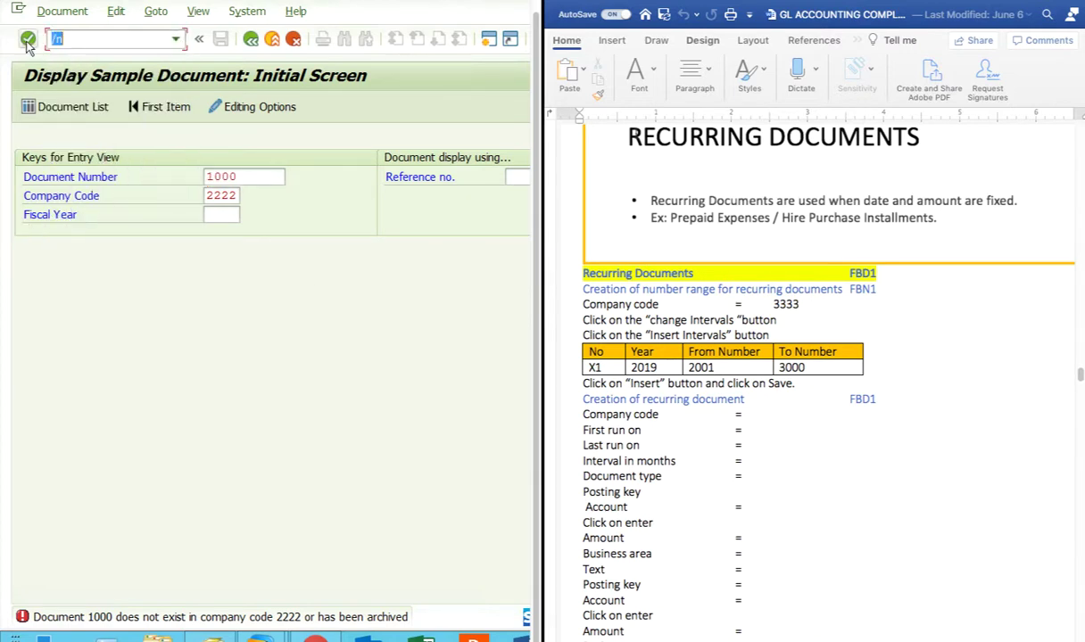
{"action": "left_click", "coordinate": [27, 40]}
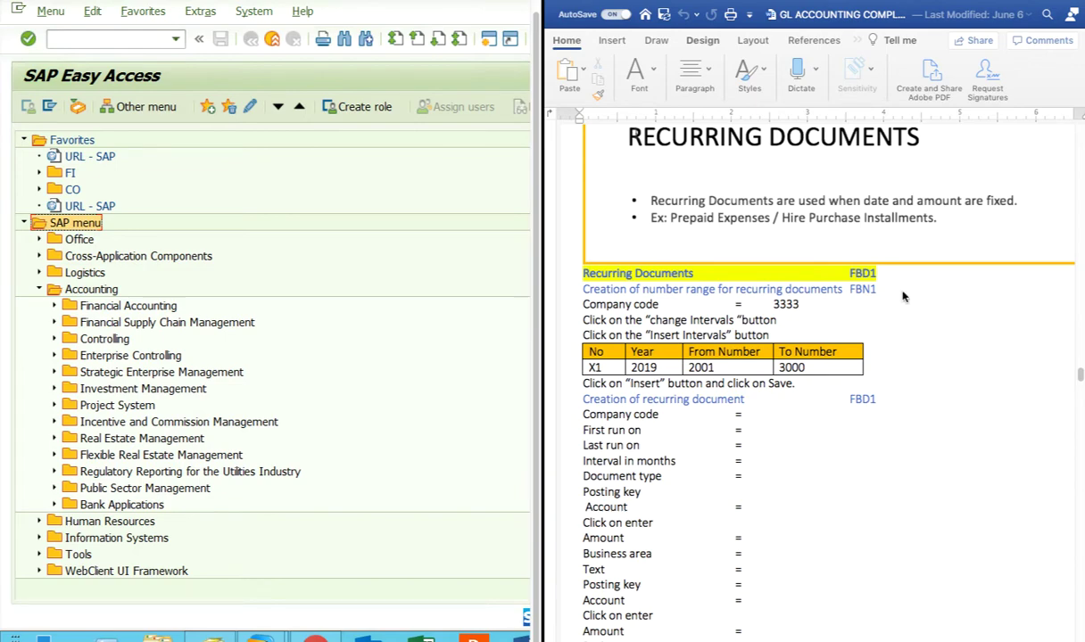
Skim the guide ahead to Foreign Currency Postings and return to the start of the Recurring Documents section
{"action": "scroll", "coordinate": [780, 387], "scroll_direction": "down", "scroll_amount": 10}
{"action": "scroll", "coordinate": [794, 390], "scroll_direction": "down", "scroll_amount": 20}
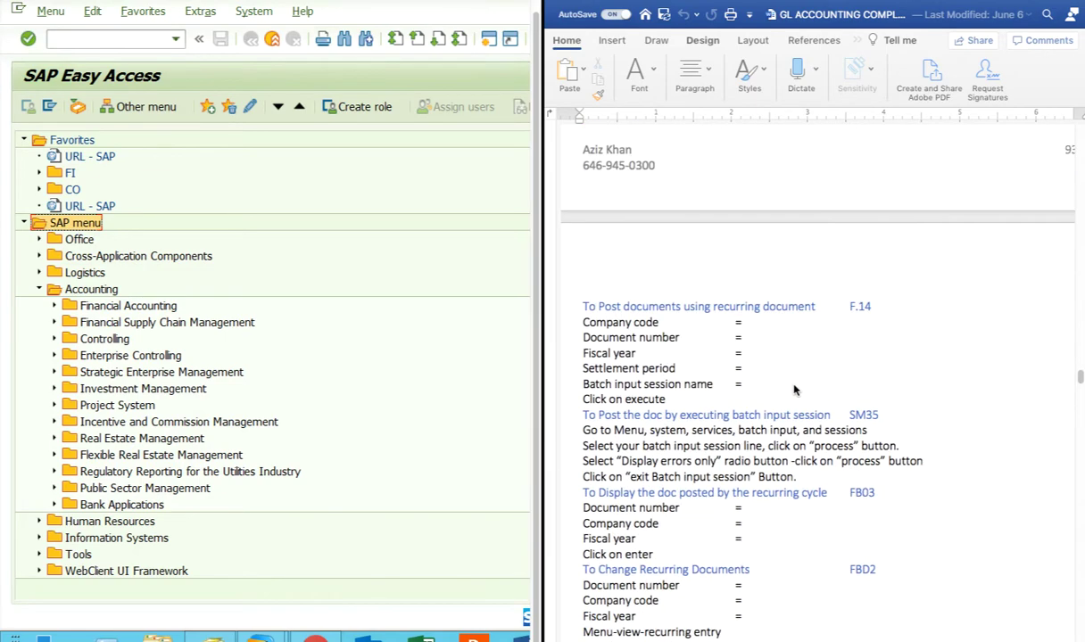
{"action": "scroll", "coordinate": [794, 390], "scroll_direction": "up", "scroll_amount": 5}
{"action": "scroll", "coordinate": [794, 390], "scroll_direction": "down", "scroll_amount": 20}
{"action": "scroll", "coordinate": [794, 390], "scroll_direction": "right", "scroll_amount": 1}
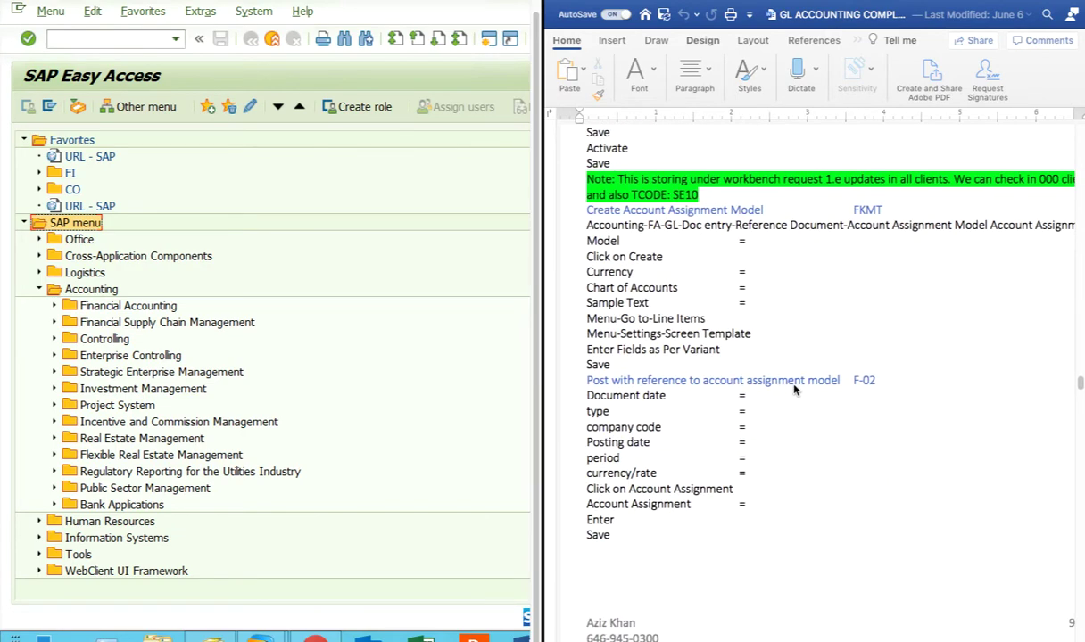
{"action": "scroll", "coordinate": [935, 424], "scroll_direction": "down", "scroll_amount": 1}
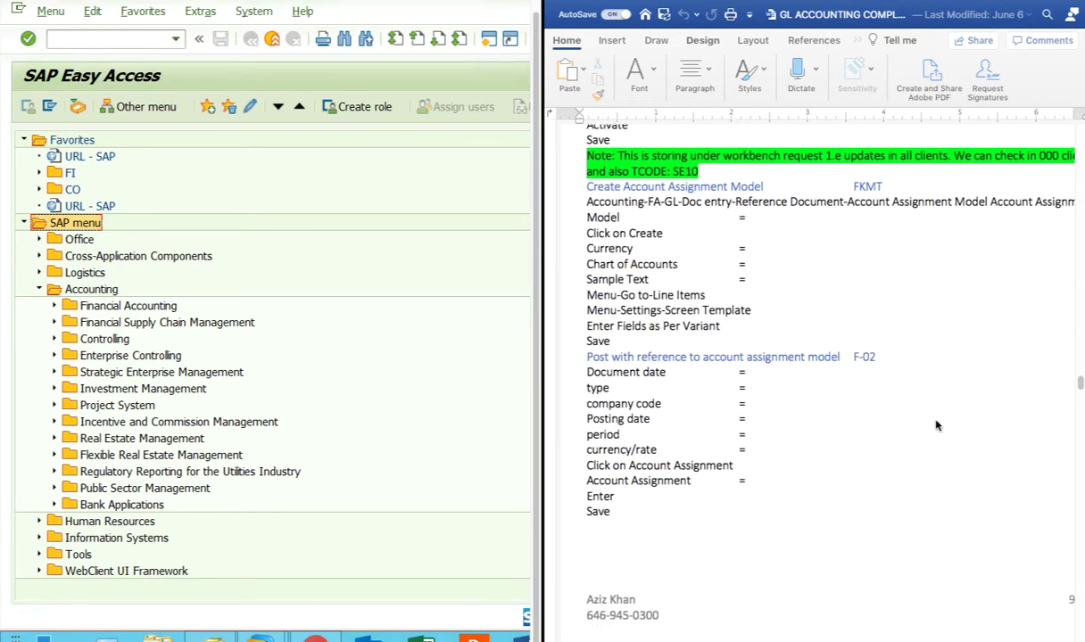
{"action": "scroll", "coordinate": [935, 426], "scroll_direction": "down", "scroll_amount": 10}
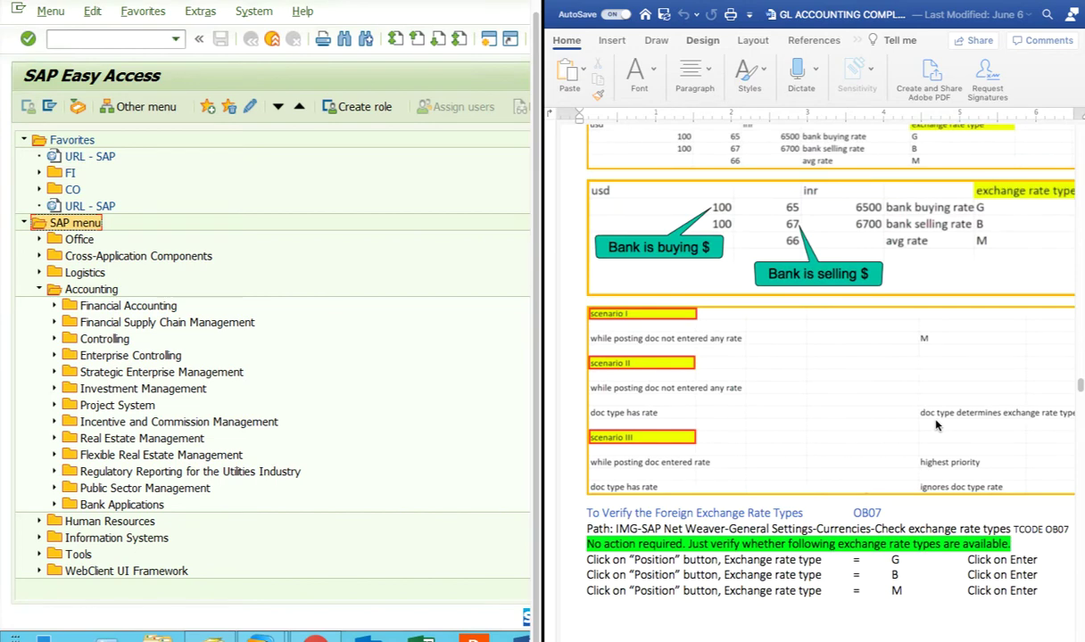
{"action": "scroll", "coordinate": [936, 426], "scroll_direction": "up", "scroll_amount": 5}
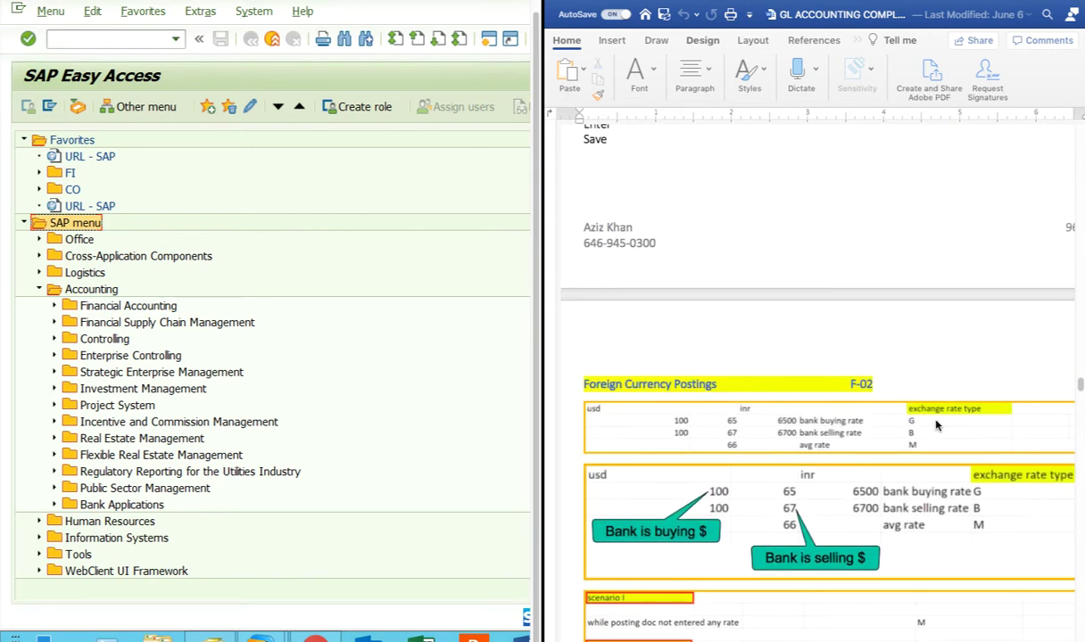
{"action": "scroll", "coordinate": [936, 426], "scroll_direction": "up", "scroll_amount": 15}
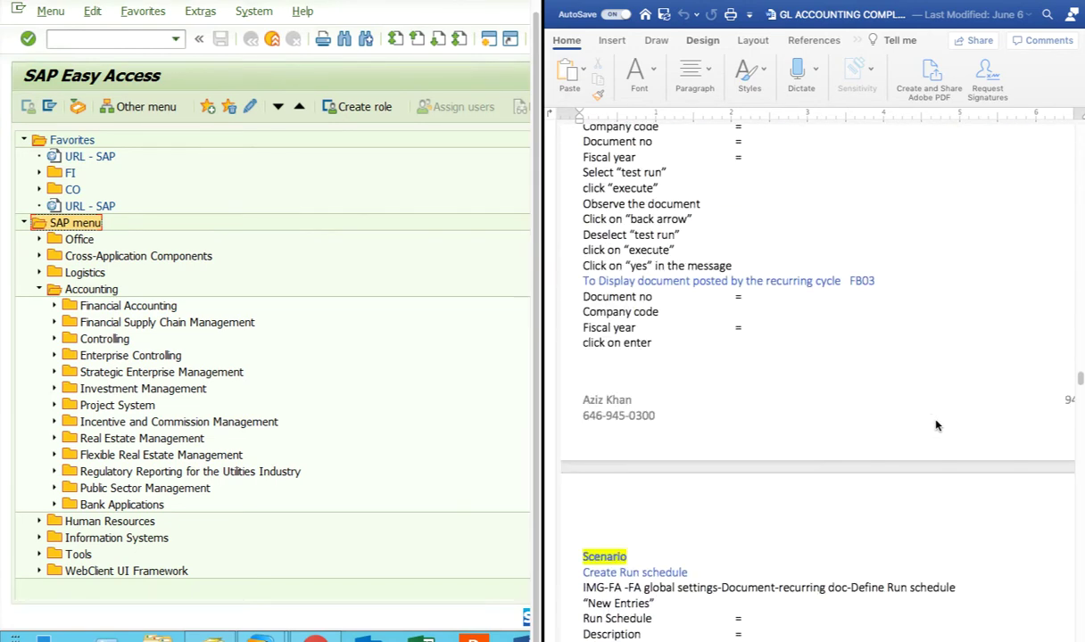
{"action": "scroll", "coordinate": [936, 425], "scroll_direction": "up", "scroll_amount": 8}
{"action": "scroll", "coordinate": [936, 426], "scroll_direction": "up", "scroll_amount": 7}
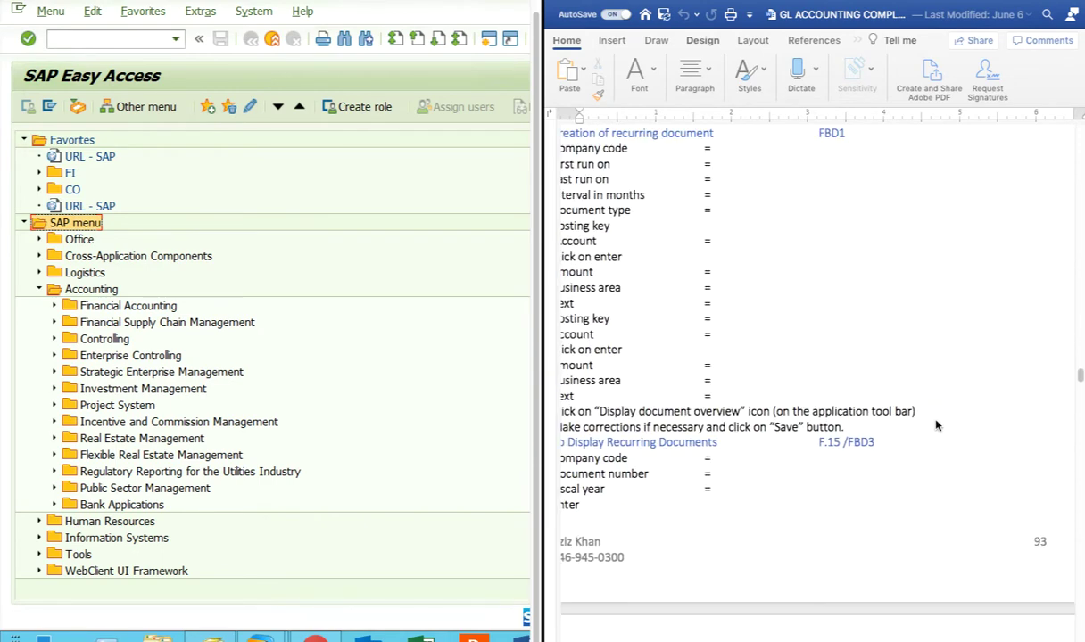
{"action": "scroll", "coordinate": [936, 426], "scroll_direction": "up", "scroll_amount": 7}
{"action": "scroll", "coordinate": [936, 425], "scroll_direction": "down", "scroll_amount": 3}
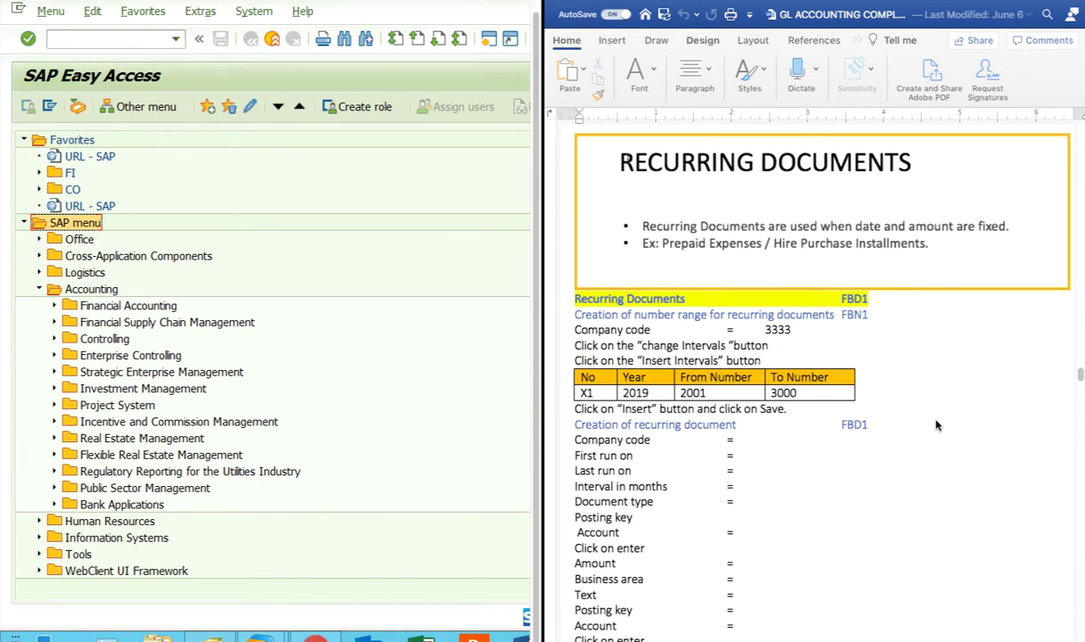
Read the guide's instructions for the FBN1 number range, creating a recurring document with FBD1, and displaying it
{"action": "scroll", "coordinate": [936, 426], "scroll_direction": "down", "scroll_amount": 1}
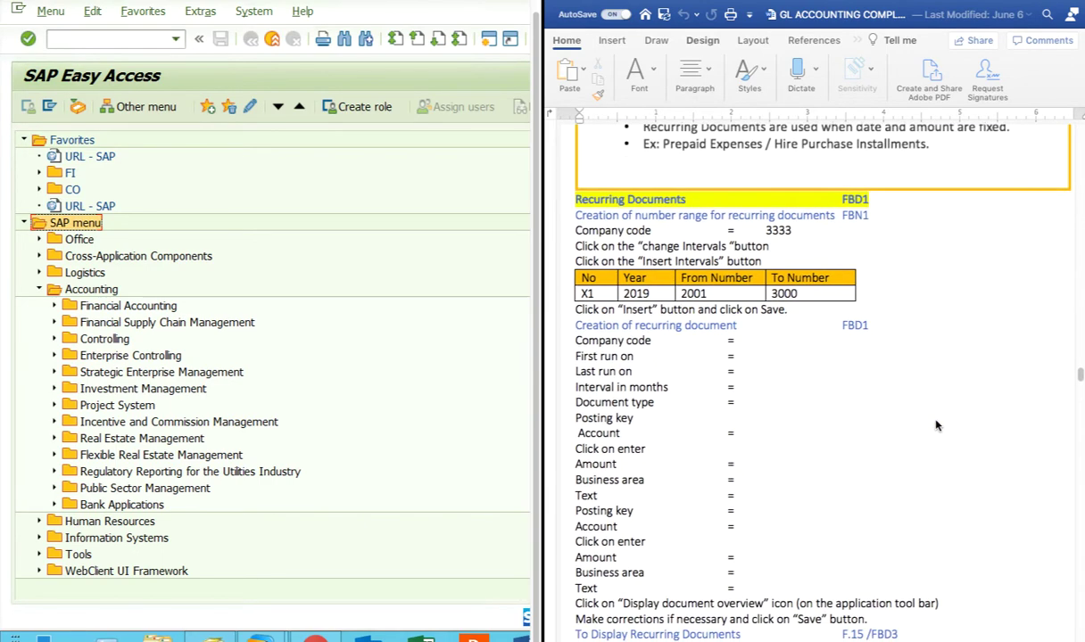
{"action": "scroll", "coordinate": [936, 425], "scroll_direction": "down", "scroll_amount": 2}
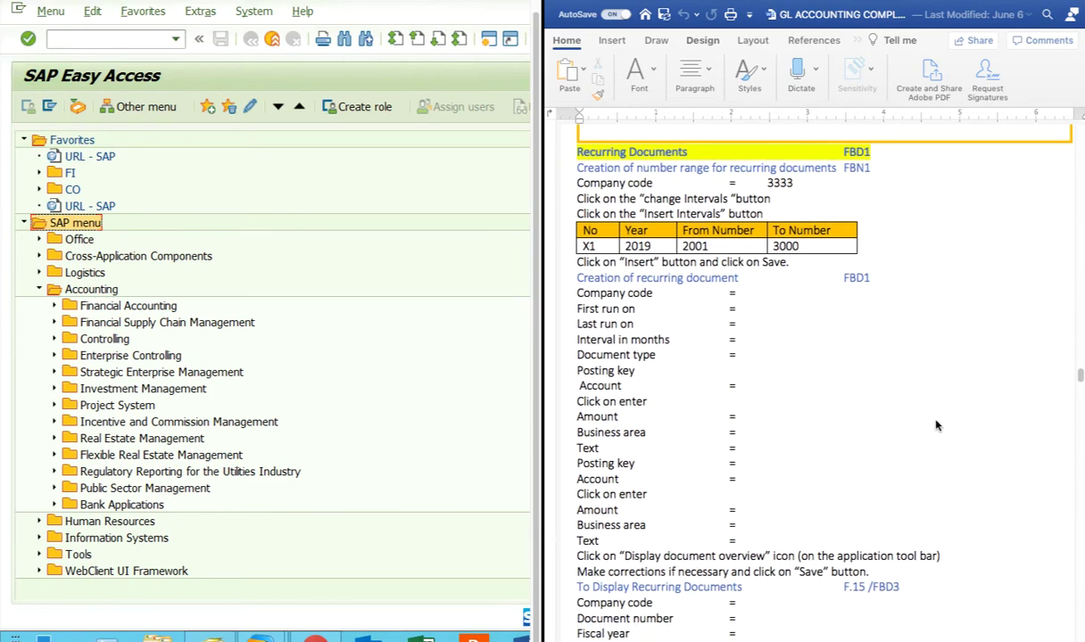
{"action": "scroll", "coordinate": [936, 425], "scroll_direction": "down", "scroll_amount": 5}
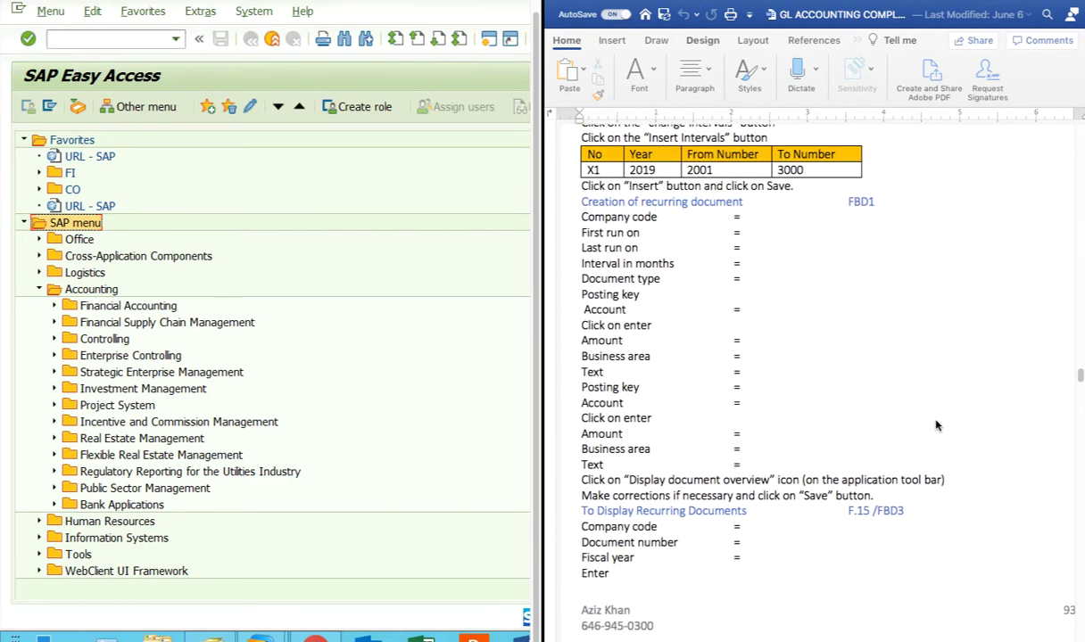
{"action": "scroll", "coordinate": [936, 424], "scroll_direction": "up", "scroll_amount": 5}
{"action": "scroll", "coordinate": [944, 401], "scroll_direction": "up", "scroll_amount": 2}
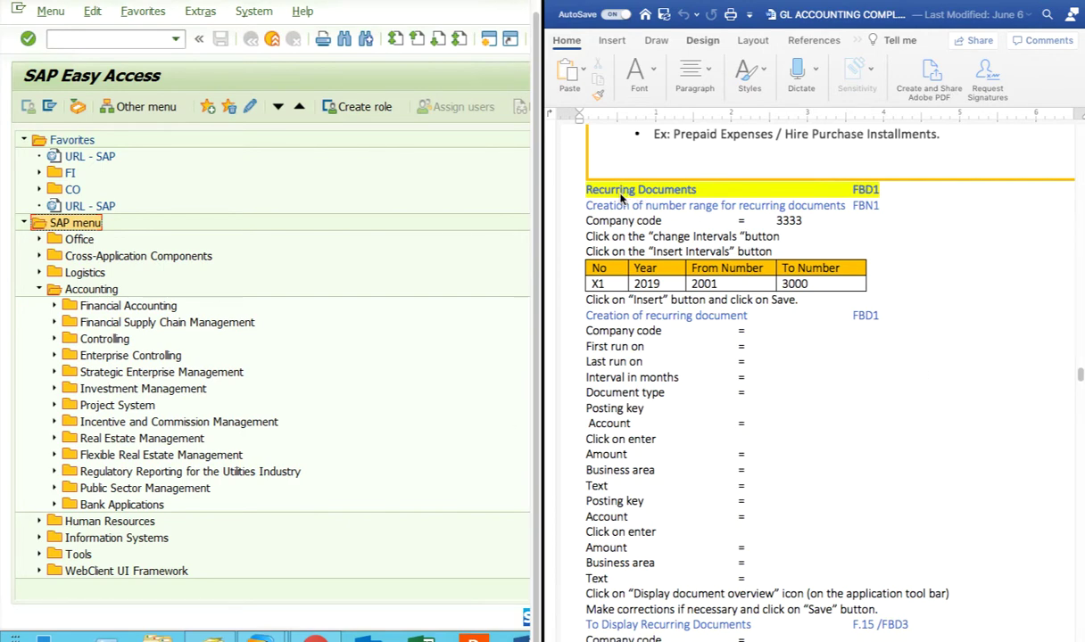
{"action": "scroll", "coordinate": [848, 453], "scroll_direction": "down", "scroll_amount": 4}
{"action": "scroll", "coordinate": [849, 452], "scroll_direction": "up", "scroll_amount": 4}
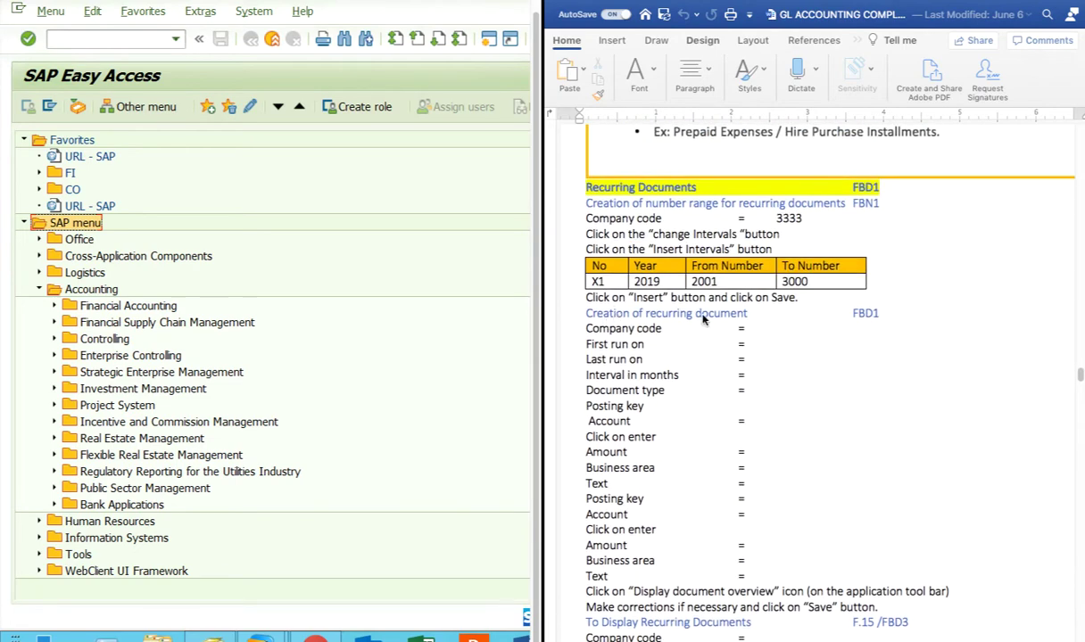
{"action": "scroll", "coordinate": [888, 435], "scroll_direction": "down", "scroll_amount": 2}
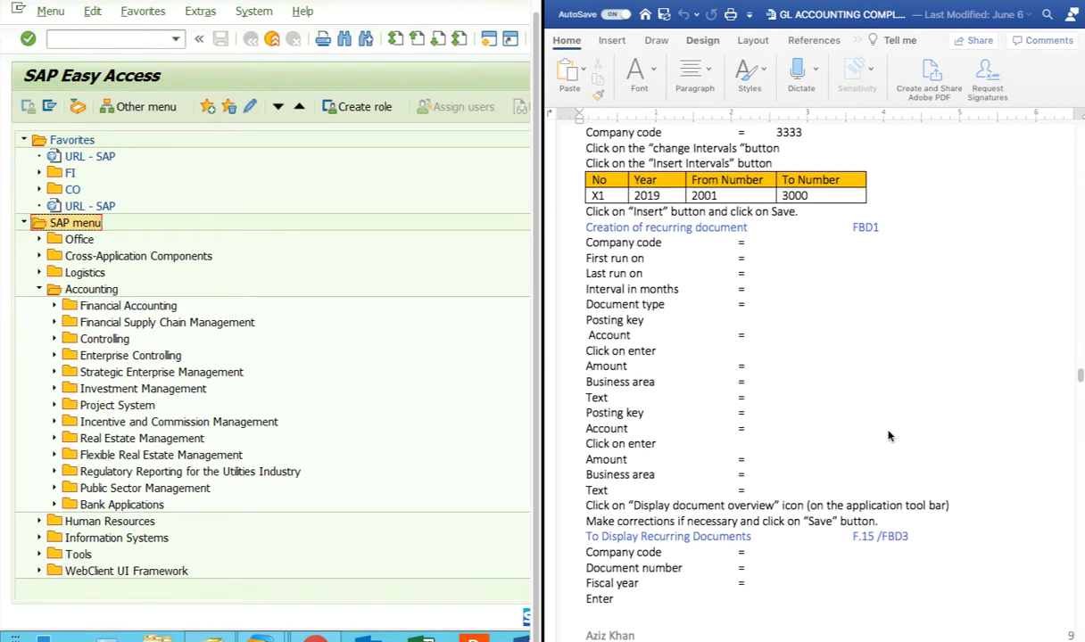
{"action": "scroll", "coordinate": [889, 436], "scroll_direction": "down", "scroll_amount": 3}
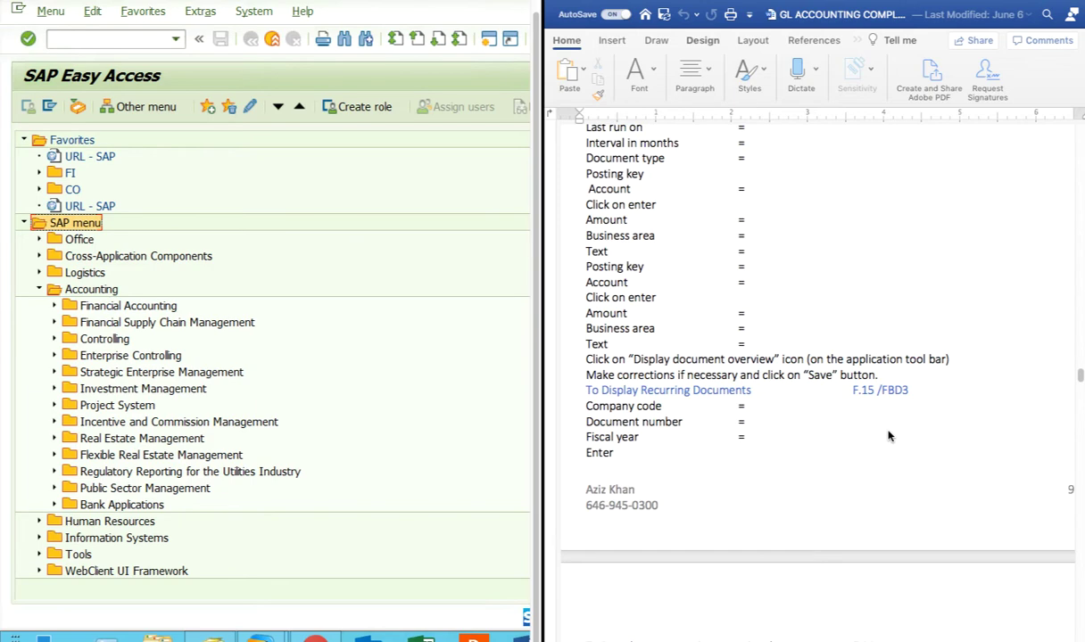
Review the guide's sections from posting with F.14 through run schedules and account assignment models, then return to the FBN1 number range instructions
{"action": "scroll", "coordinate": [889, 436], "scroll_direction": "down", "scroll_amount": 7}
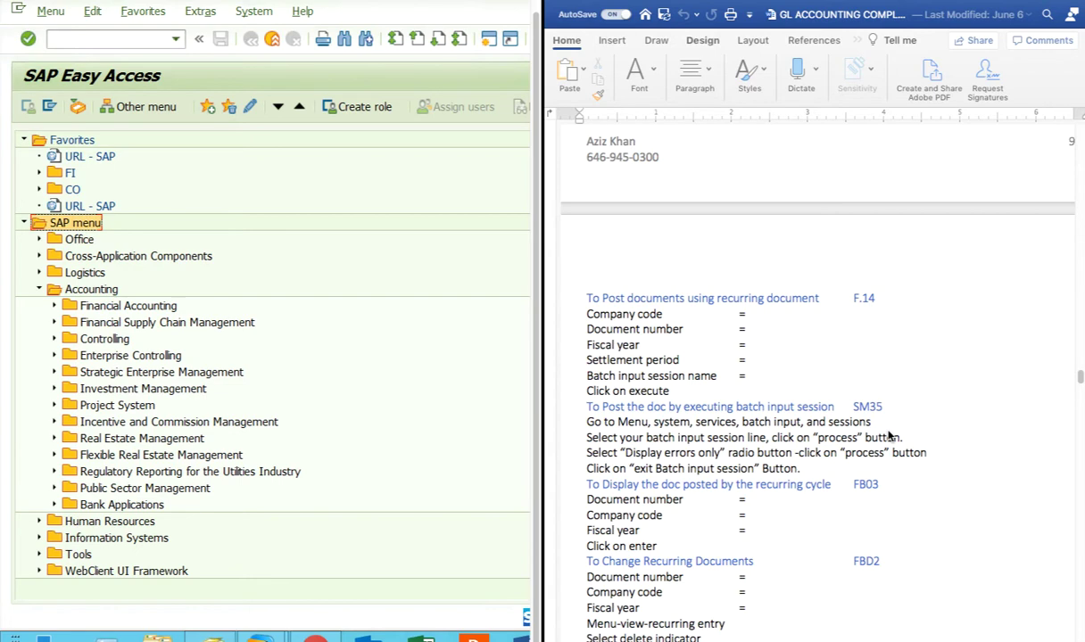
{"action": "scroll", "coordinate": [962, 439], "scroll_direction": "down", "scroll_amount": 3}
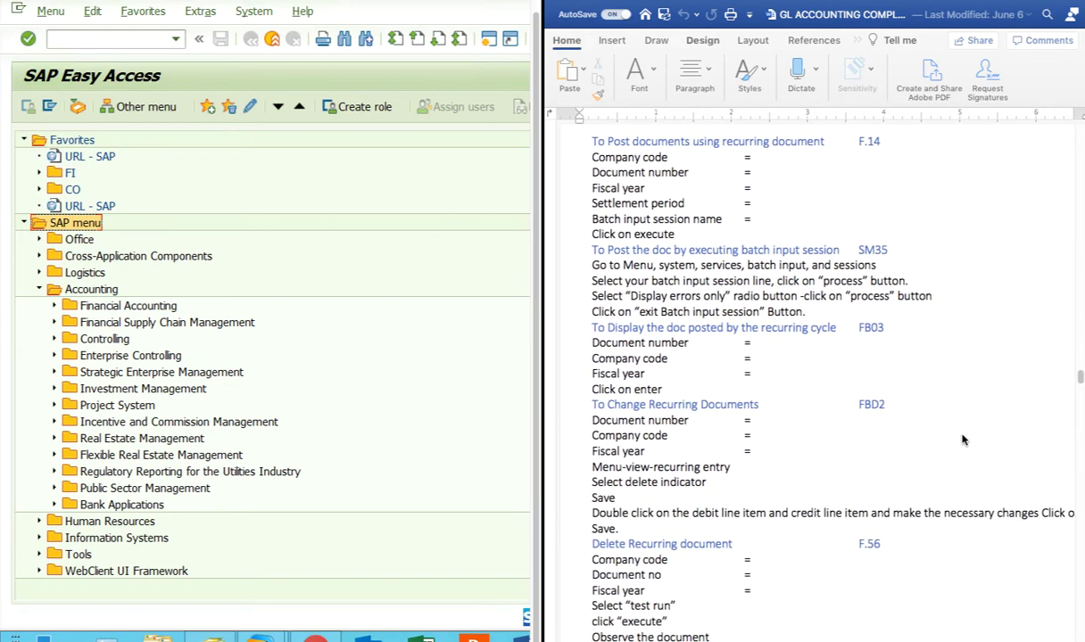
{"action": "scroll", "coordinate": [961, 439], "scroll_direction": "down", "scroll_amount": 7}
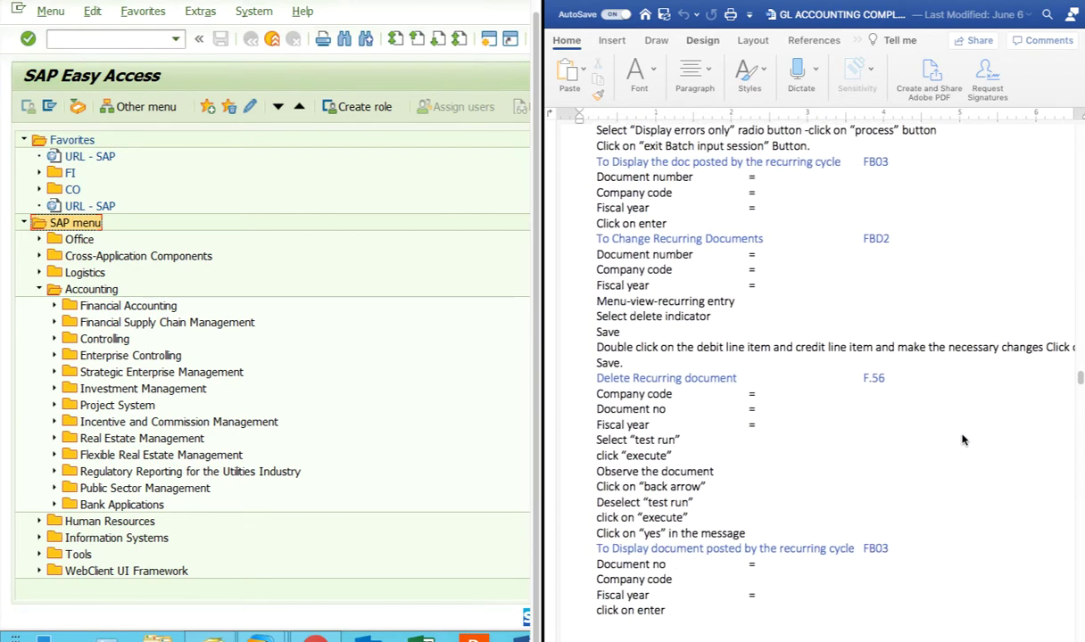
{"action": "scroll", "coordinate": [962, 439], "scroll_direction": "down", "scroll_amount": 4}
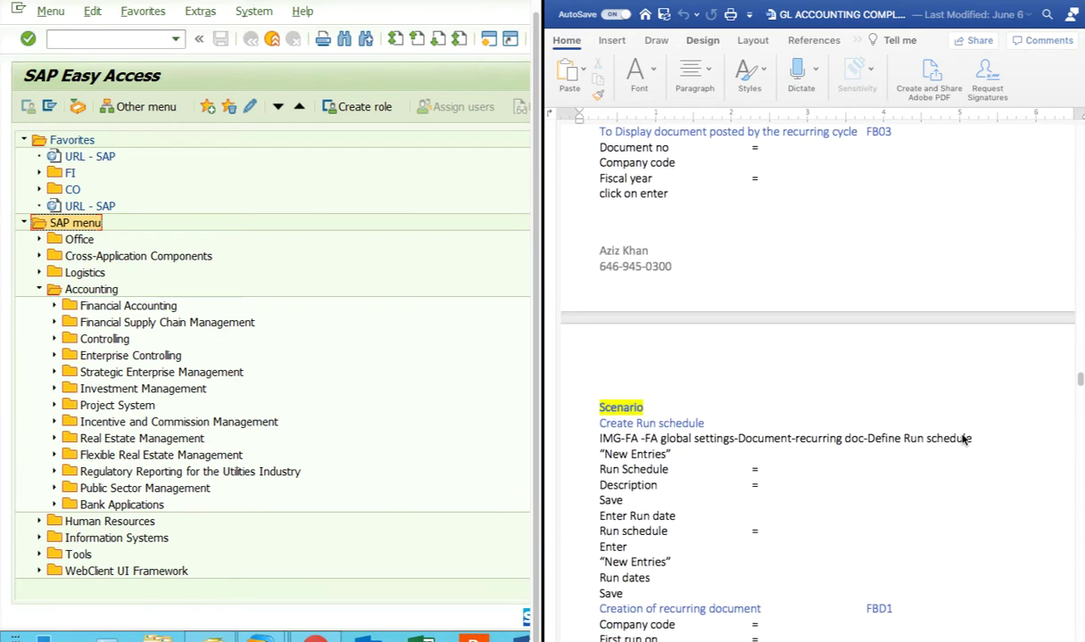
{"action": "scroll", "coordinate": [963, 439], "scroll_direction": "down", "scroll_amount": 1}
{"action": "scroll", "coordinate": [961, 439], "scroll_direction": "down", "scroll_amount": 8}
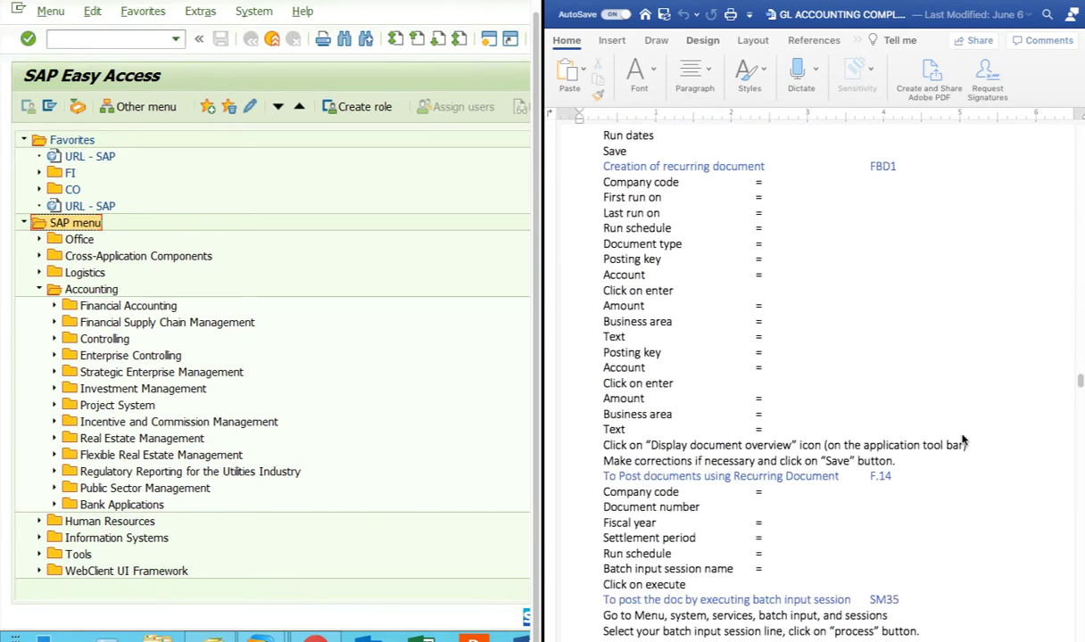
{"action": "scroll", "coordinate": [964, 441], "scroll_direction": "down", "scroll_amount": 10}
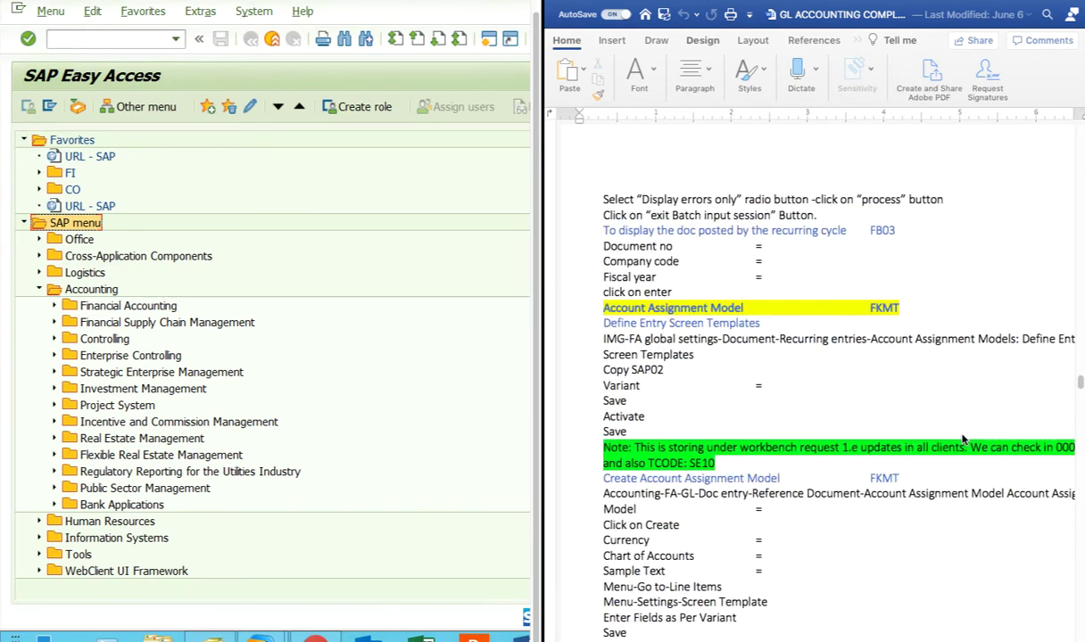
{"action": "scroll", "coordinate": [963, 439], "scroll_direction": "down", "scroll_amount": 7}
{"action": "scroll", "coordinate": [962, 439], "scroll_direction": "down", "scroll_amount": 8}
{"action": "scroll", "coordinate": [961, 439], "scroll_direction": "up", "scroll_amount": 16}
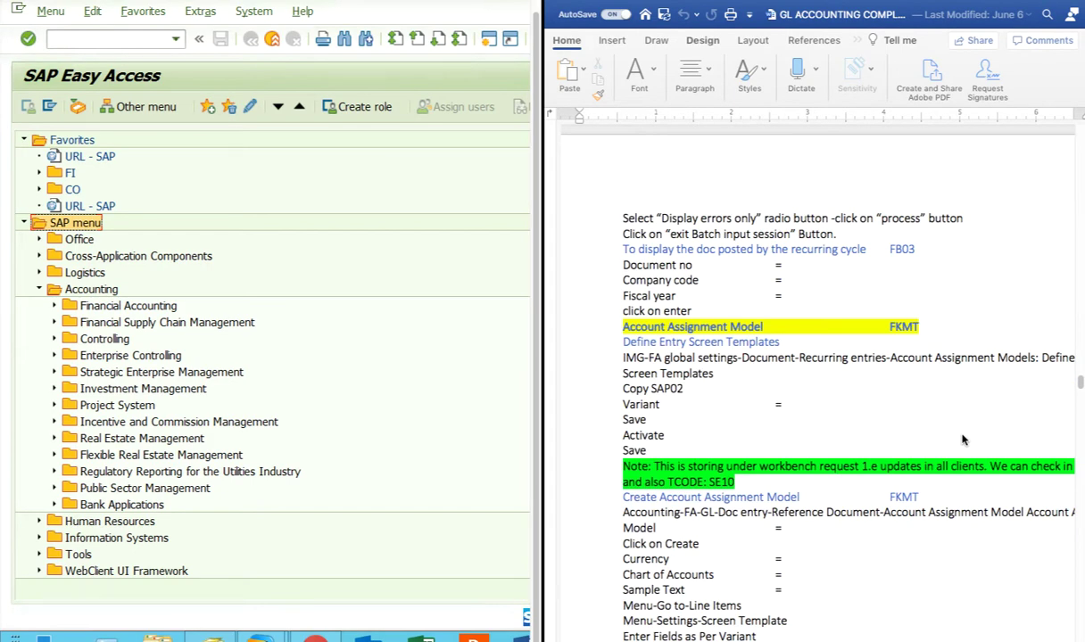
{"action": "scroll", "coordinate": [961, 441], "scroll_direction": "down", "scroll_amount": 3}
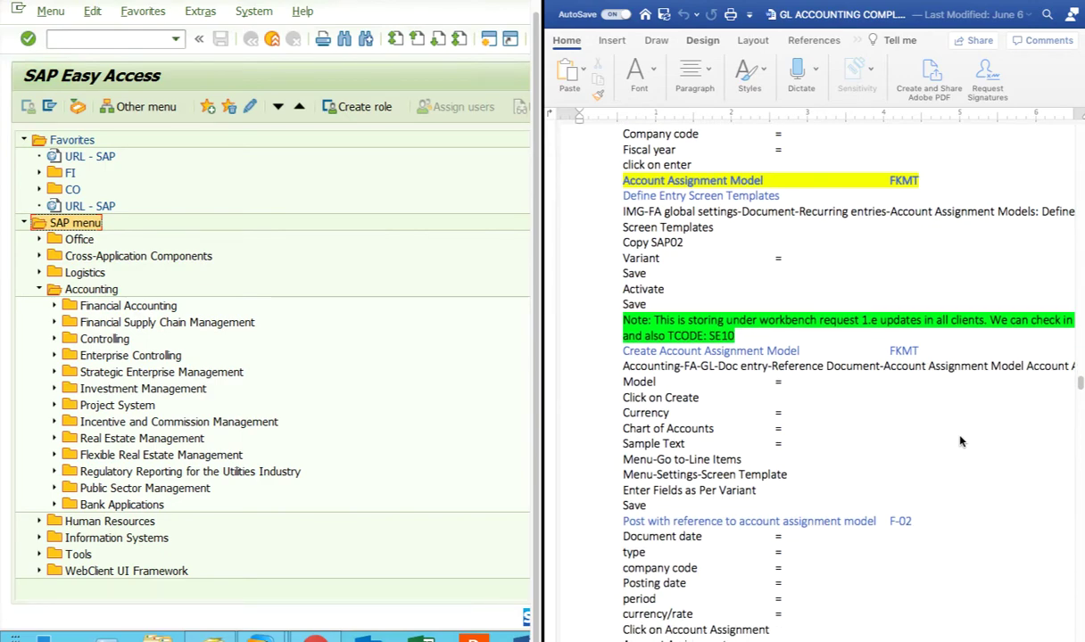
{"action": "scroll", "coordinate": [961, 441], "scroll_direction": "down", "scroll_amount": 20}
{"action": "scroll", "coordinate": [961, 441], "scroll_direction": "up", "scroll_amount": 8}
{"action": "scroll", "coordinate": [961, 441], "scroll_direction": "up", "scroll_amount": 15}
{"action": "scroll", "coordinate": [961, 441], "scroll_direction": "down", "scroll_amount": 4}
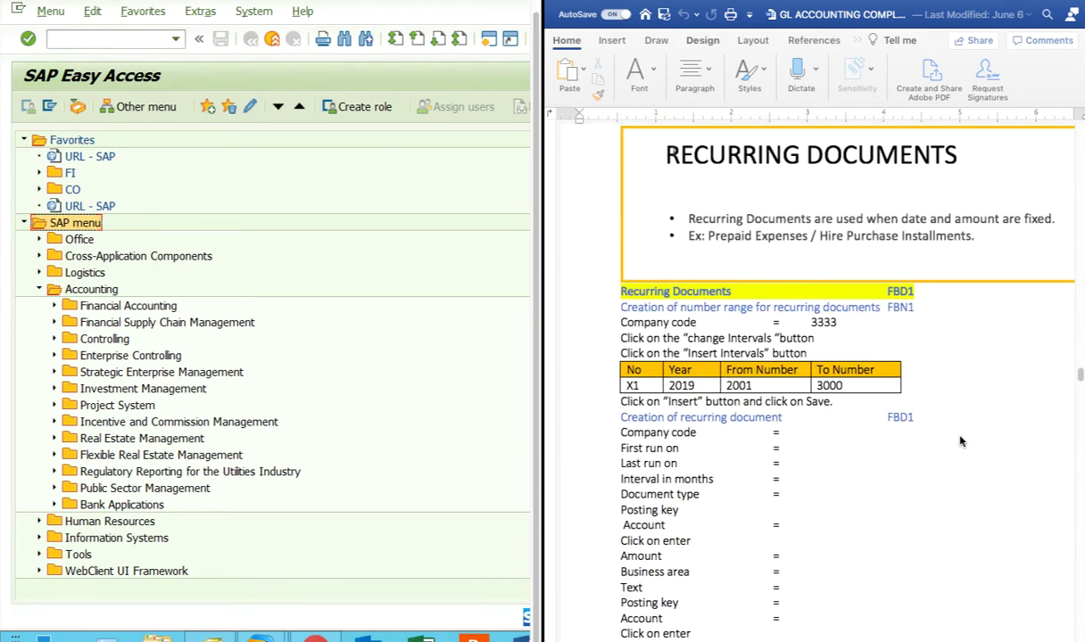
{"action": "scroll", "coordinate": [960, 441], "scroll_direction": "down", "scroll_amount": 1}
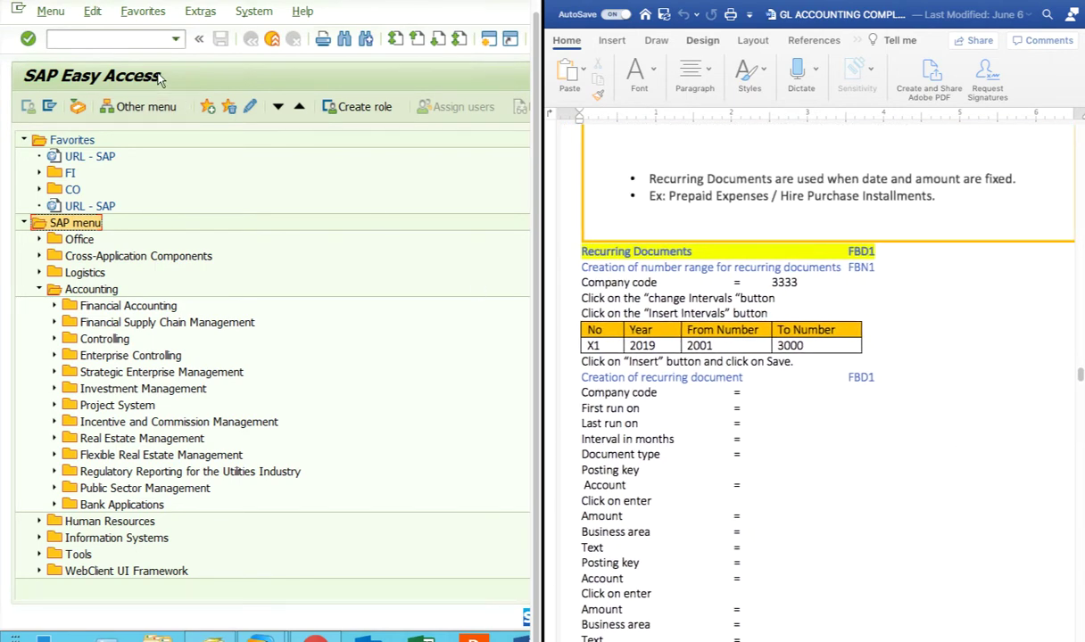
Start transaction FBN1 and open the accounting document number range intervals of company code 2222 for changing
{"action": "left_click", "coordinate": [142, 45]}
{"action": "type", "text": "fb"}
{"action": "key", "text": "BackSpace"}
{"action": "key", "text": "BackSpace"}
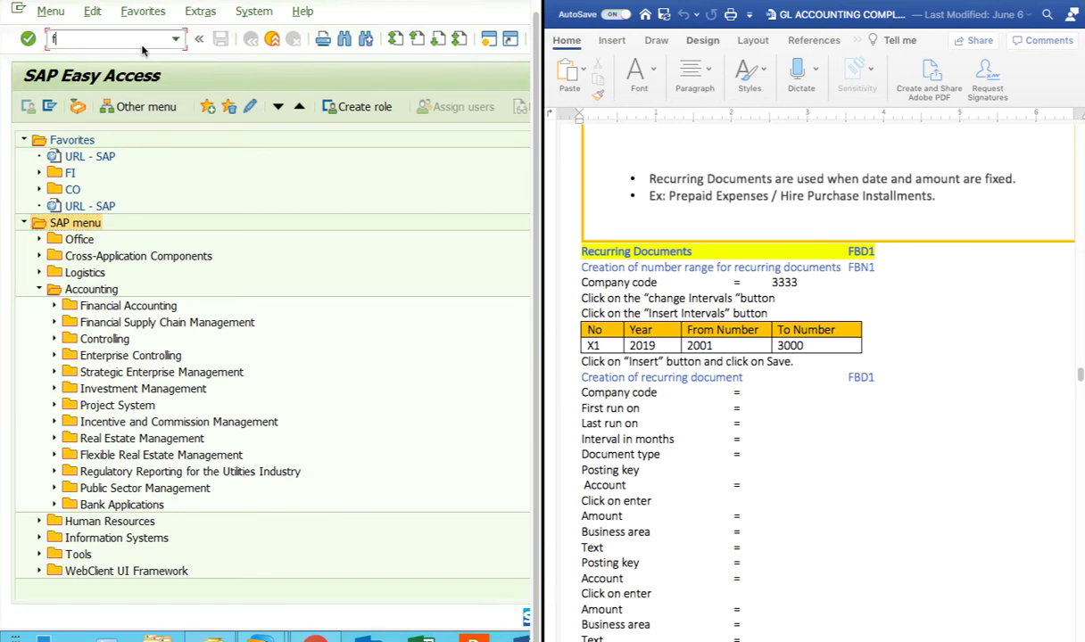
{"action": "type", "text": "fbn1"}
{"action": "key", "text": "Return"}
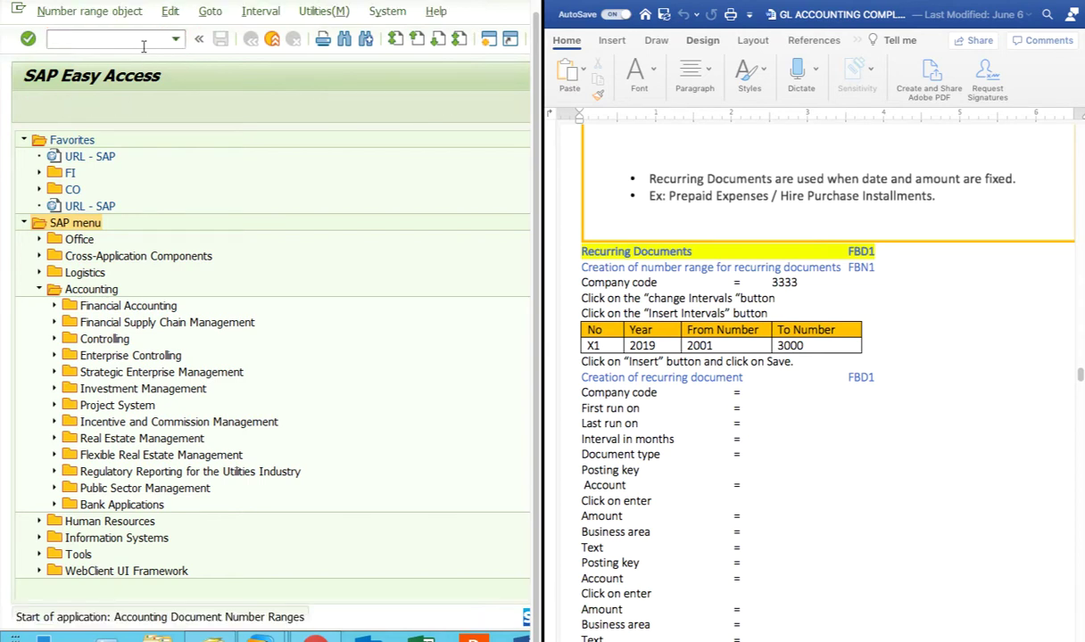
{"action": "type", "text": "2222"}
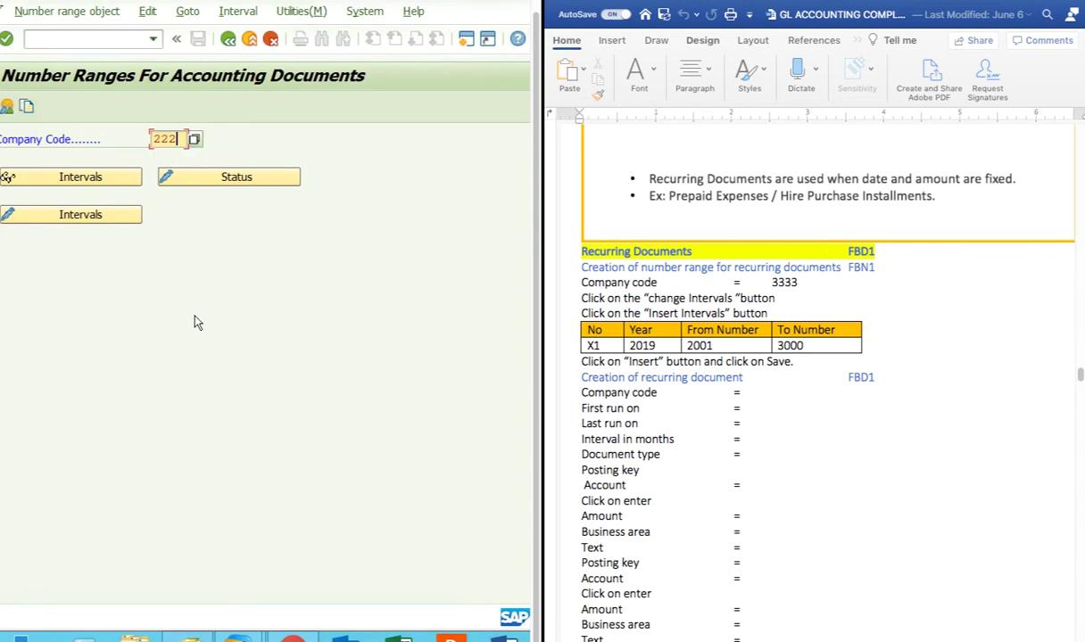
{"action": "left_click", "coordinate": [109, 215]}
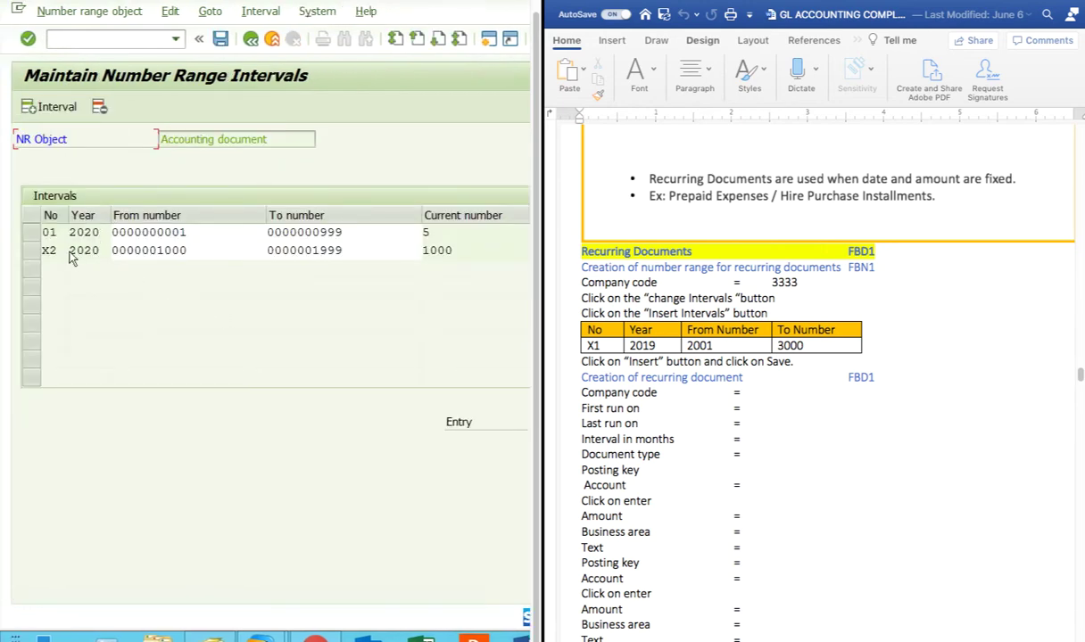
Start a new interval X1 for year 2020 and take the free interval beginning at 2000
{"action": "left_click", "coordinate": [46, 107]}
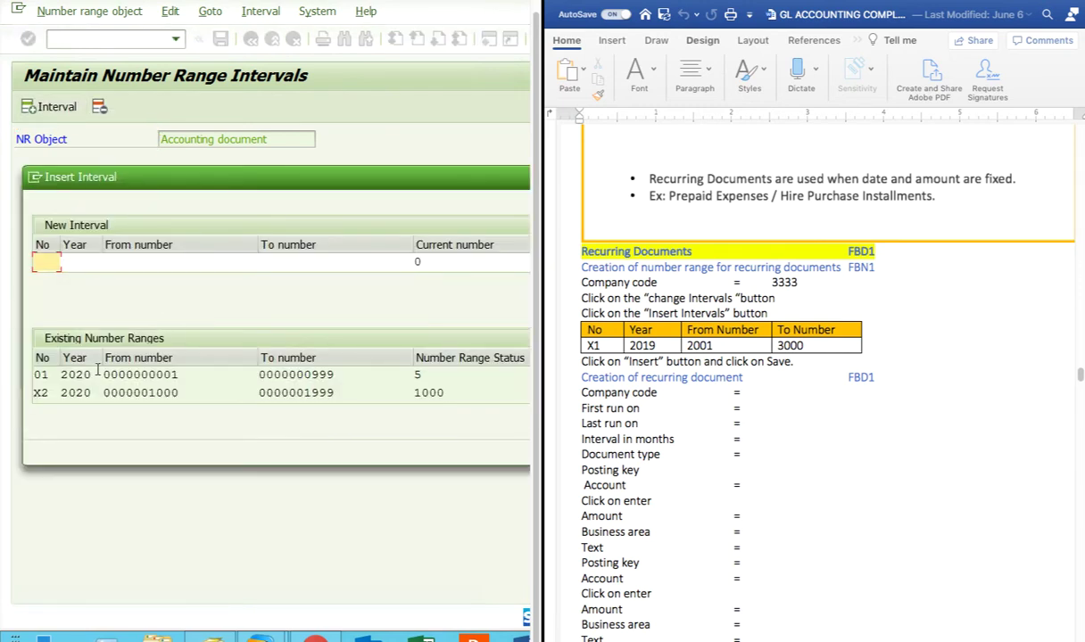
{"action": "type", "text": "X1"}
{"action": "left_click", "coordinate": [86, 260]}
{"action": "type", "text": "2020"}
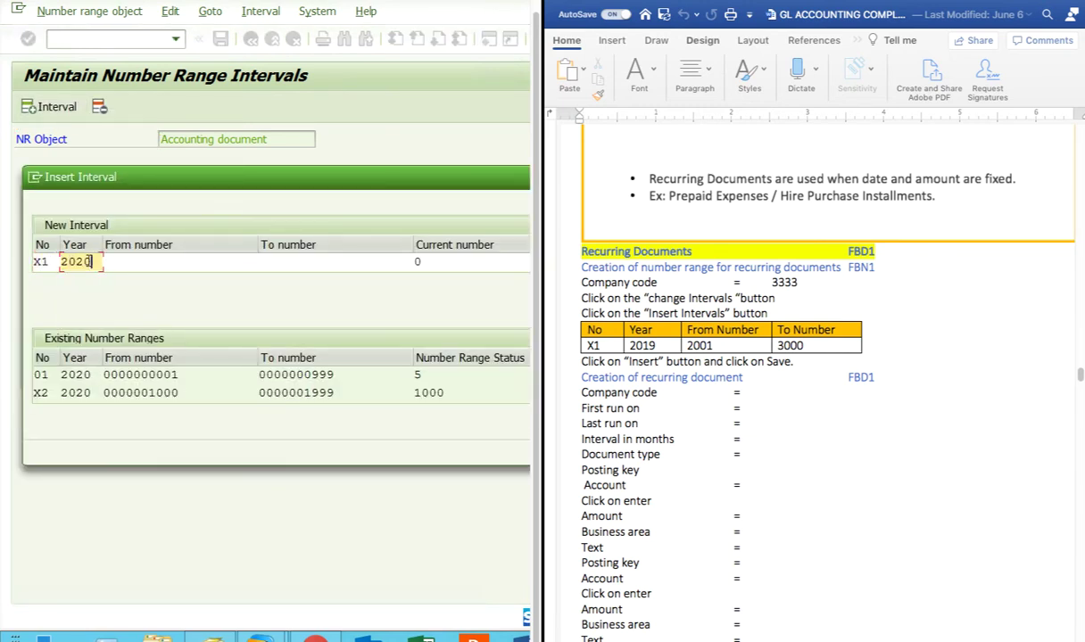
{"action": "left_click", "coordinate": [113, 263]}
{"action": "left_click", "coordinate": [255, 260]}
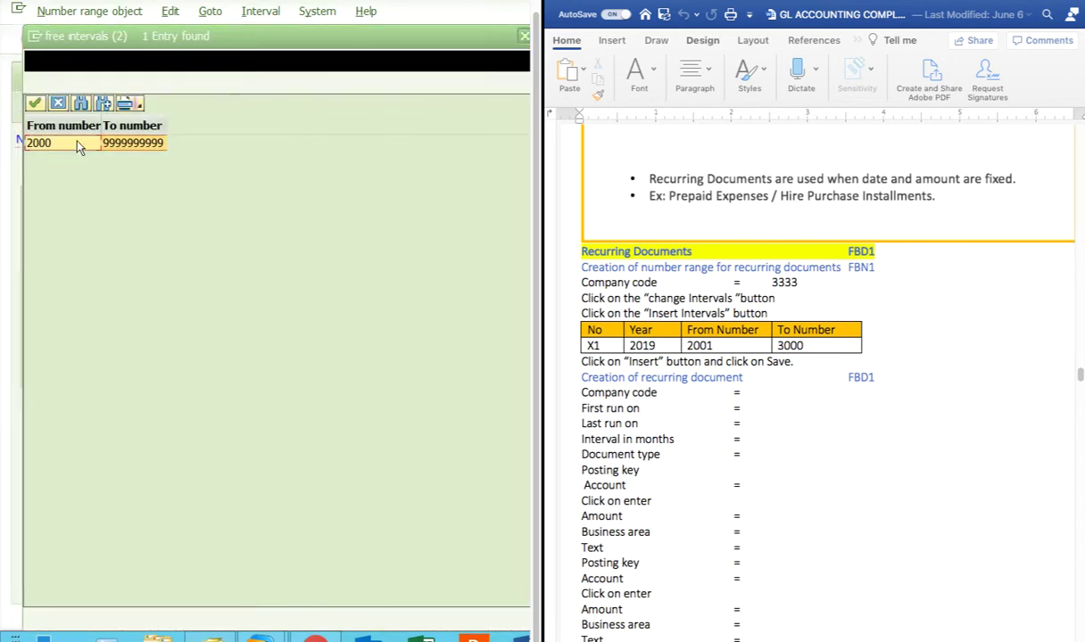
{"action": "double_click", "coordinate": [73, 136]}
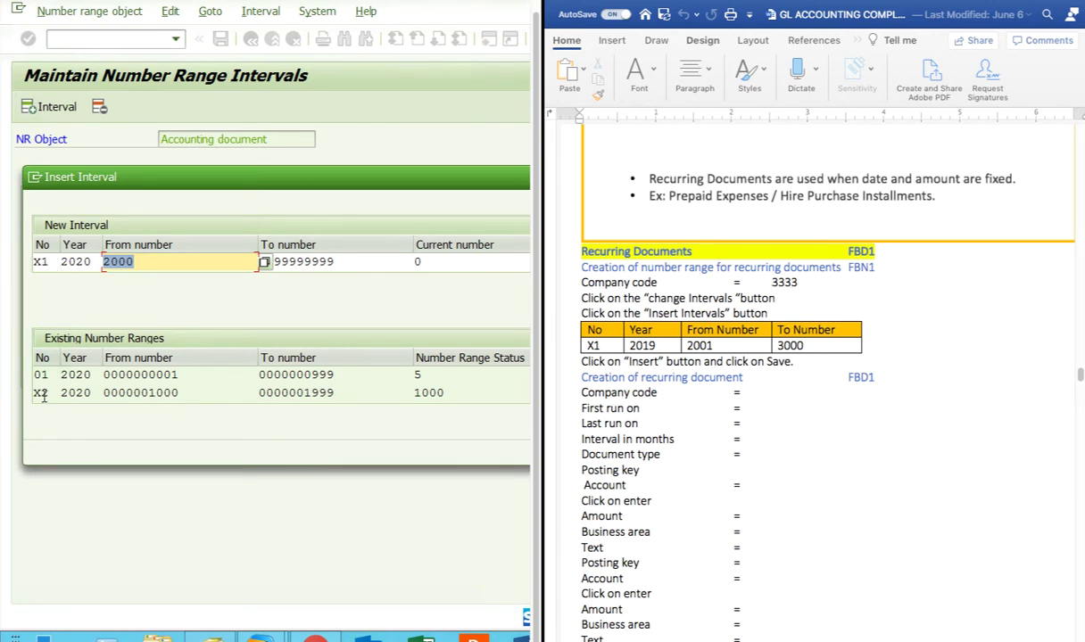
Set the X1 interval's end number to 2099 and insert the interval
{"action": "left_click", "coordinate": [357, 257]}
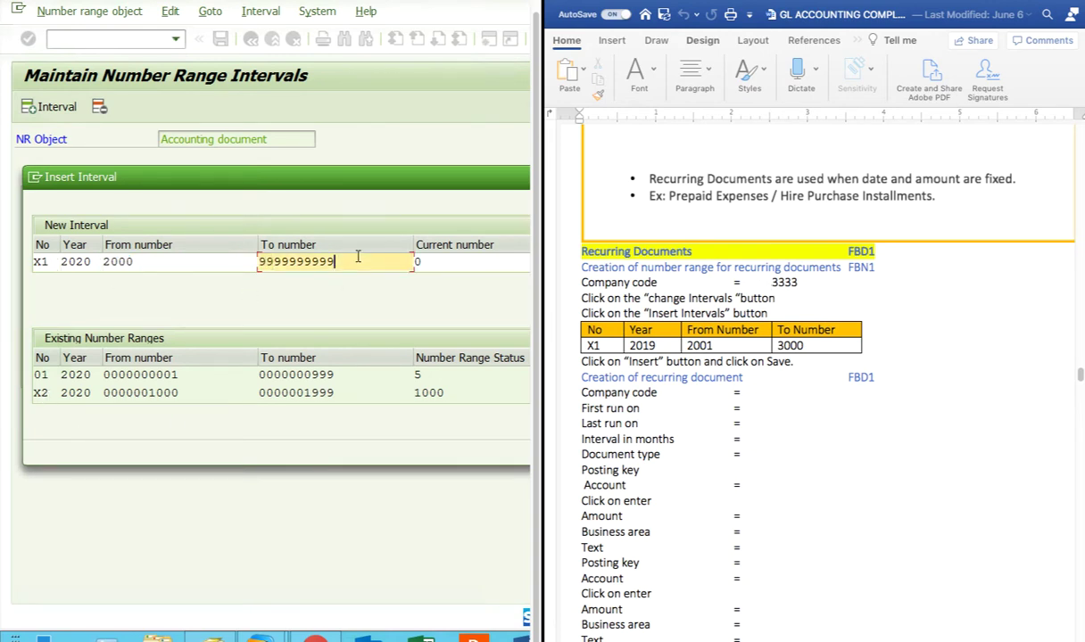
{"action": "key", "text": "BackSpace"}
{"action": "key", "text": "BackSpace"}
{"action": "key", "text": "BackSpace"}
{"action": "key", "text": "BackSpace"}
{"action": "key", "text": "BackSpace"}
{"action": "key", "text": "BackSpace"}
{"action": "key", "text": "BackSpace"}
{"action": "key", "text": "BackSpace"}
{"action": "key", "text": "BackSpace"}
{"action": "key", "text": "BackSpace"}
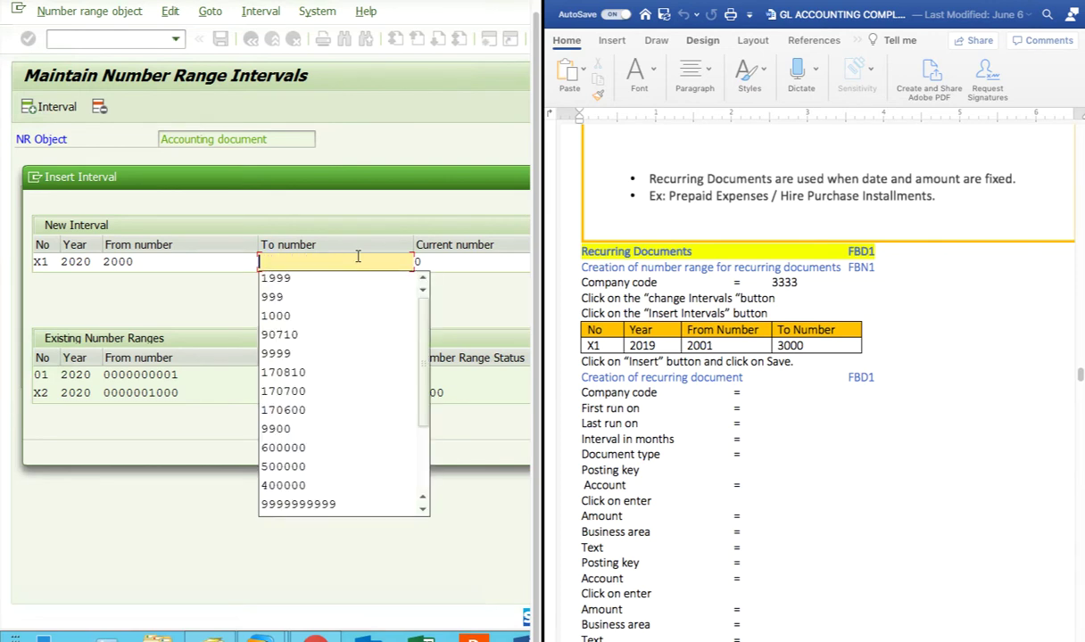
{"action": "type", "text": "2"}
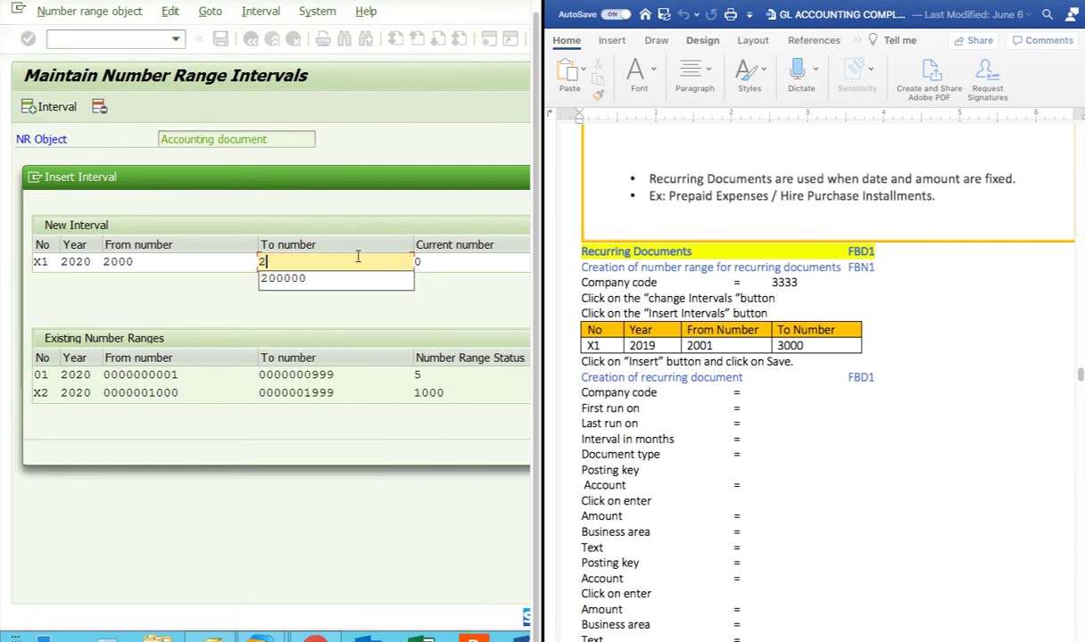
{"action": "key", "text": "BackSpace"}
{"action": "type", "text": "2099"}
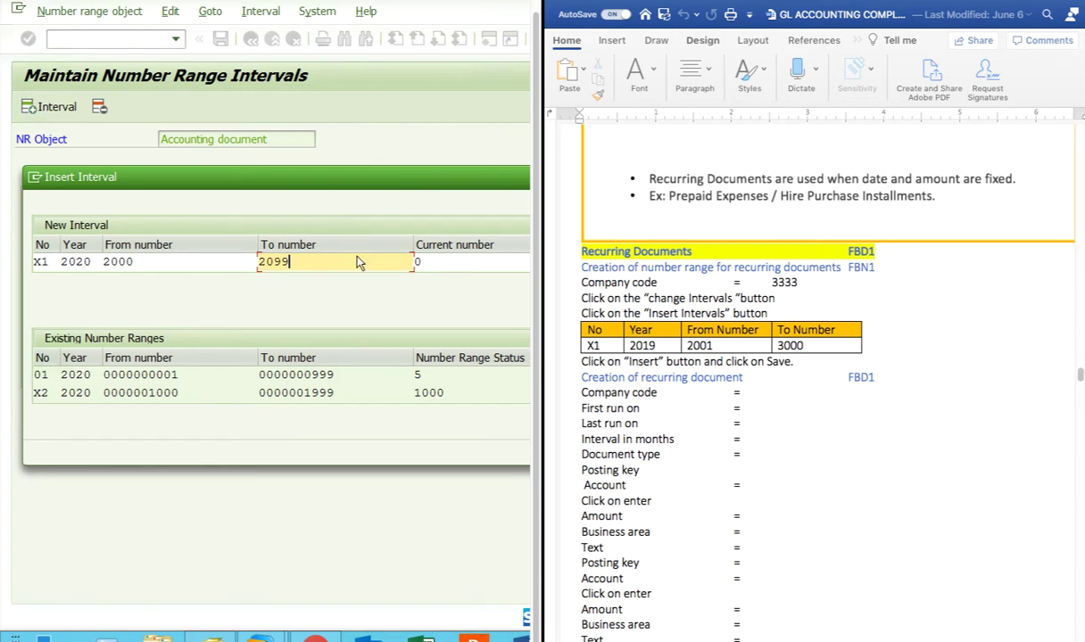
{"action": "key", "text": "Return"}
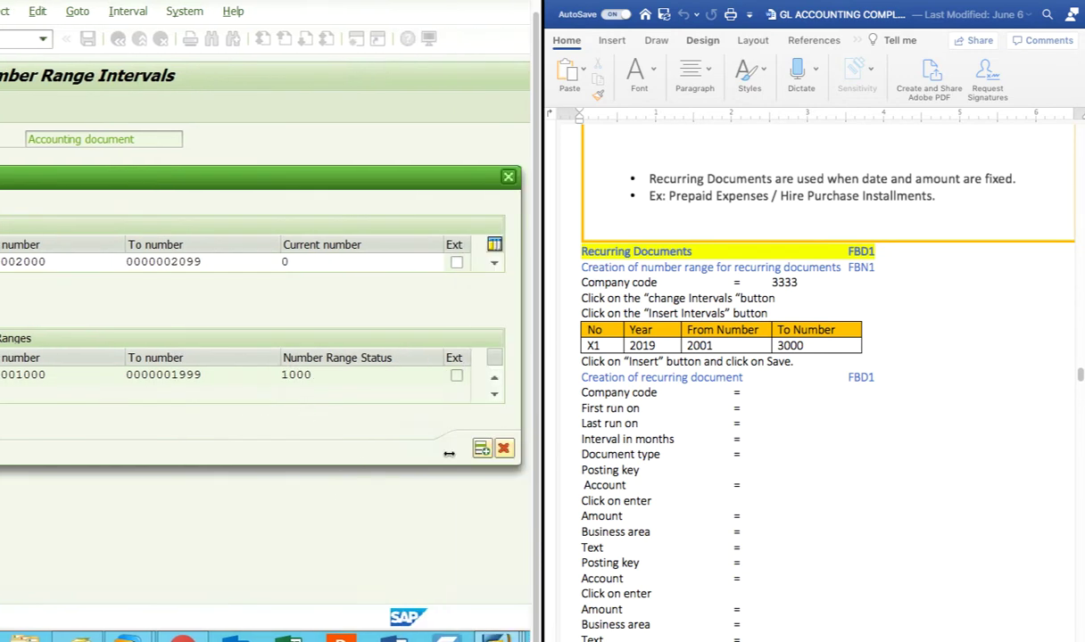
{"action": "key", "text": "Return"}
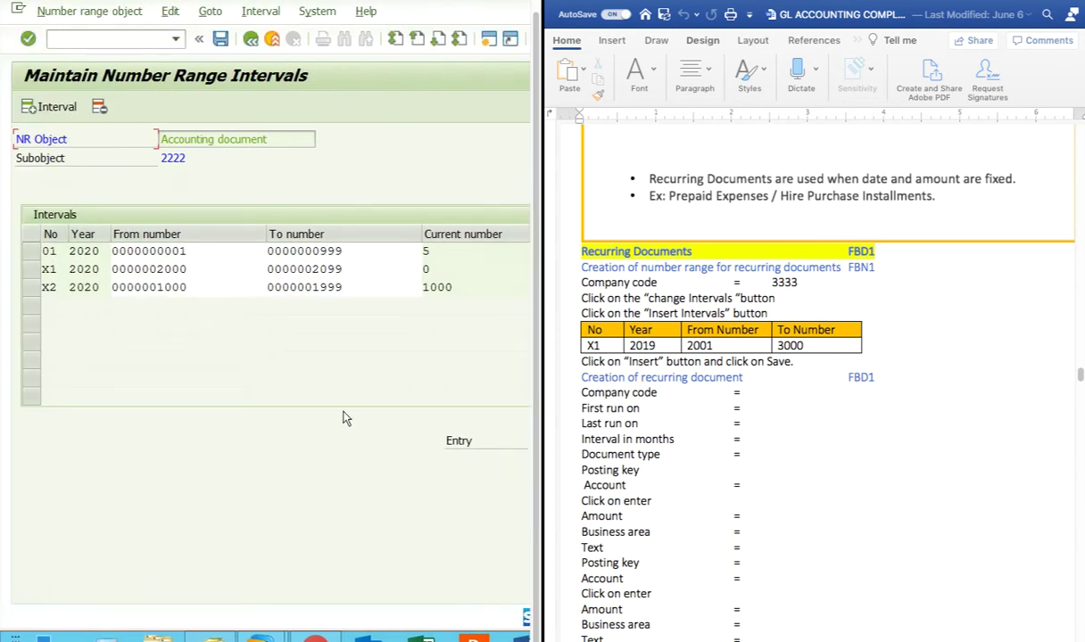
Save the number range intervals, accept the transport notice, and return to SAP Easy Access
{"action": "left_click", "coordinate": [220, 38]}
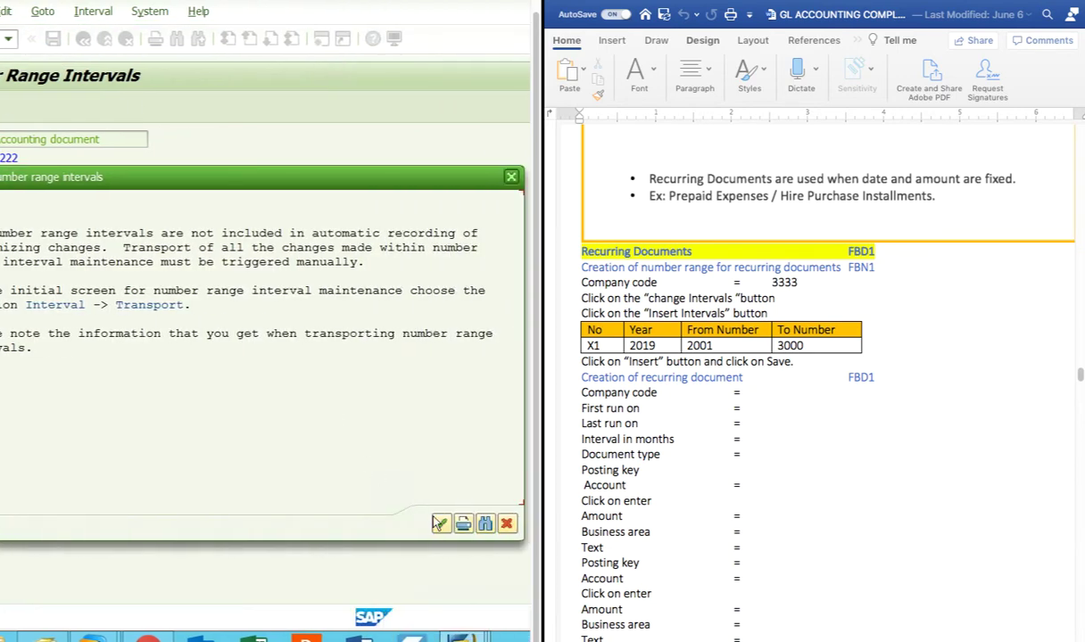
{"action": "left_click", "coordinate": [439, 524]}
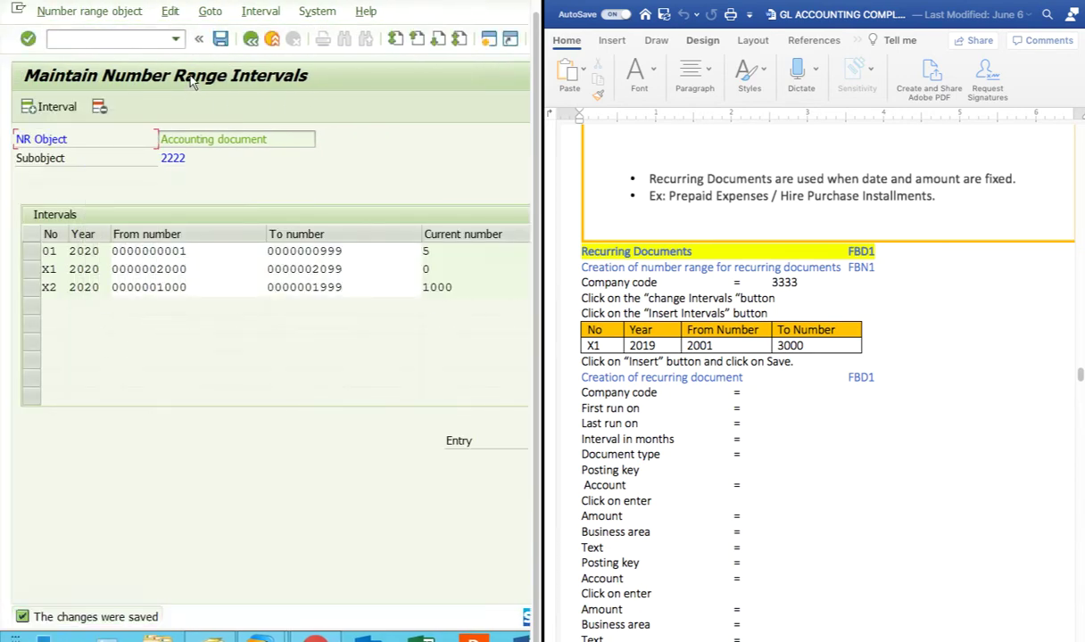
{"action": "left_click", "coordinate": [251, 38]}
{"action": "scroll", "coordinate": [932, 501], "scroll_direction": "down", "scroll_amount": 3}
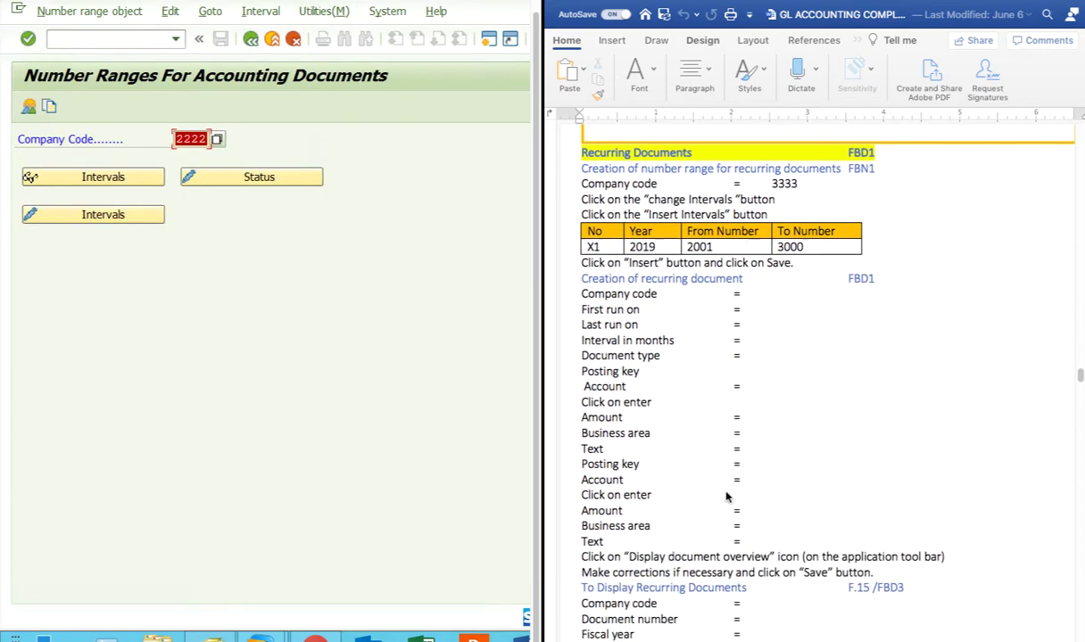
{"action": "left_click", "coordinate": [250, 39]}
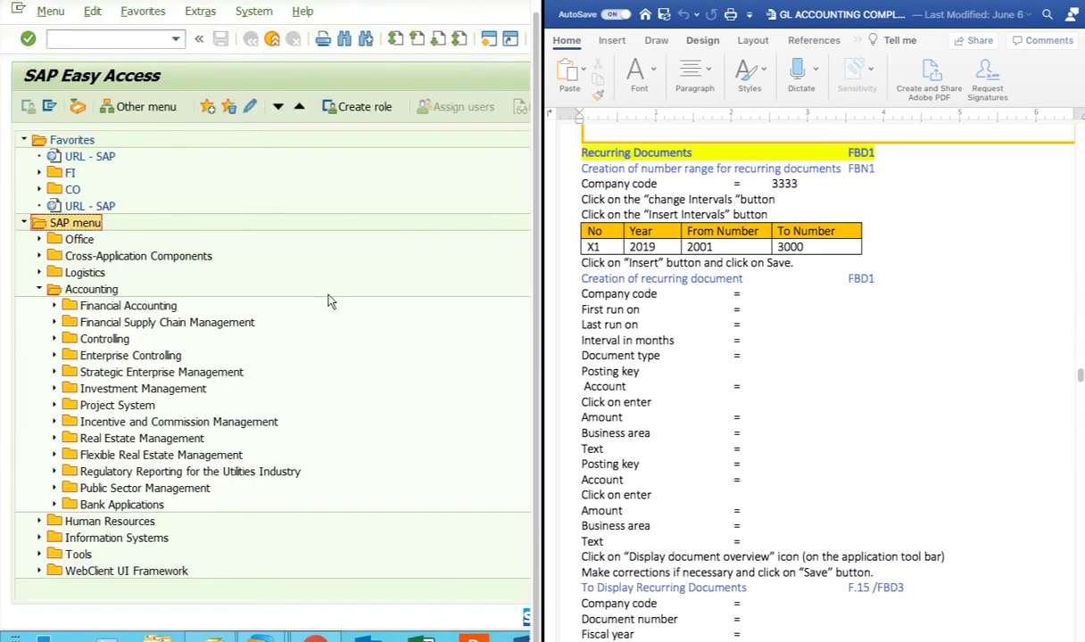
Collapse the Accounting folder in the SAP menu and start transaction FBD1
{"action": "left_click", "coordinate": [24, 222]}
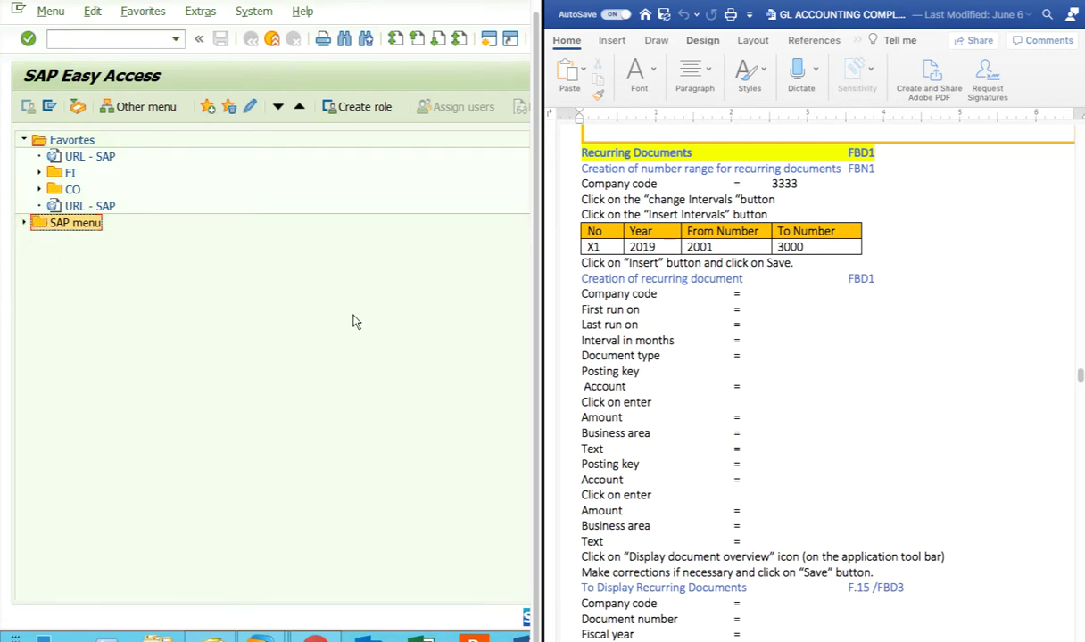
{"action": "left_click", "coordinate": [23, 223]}
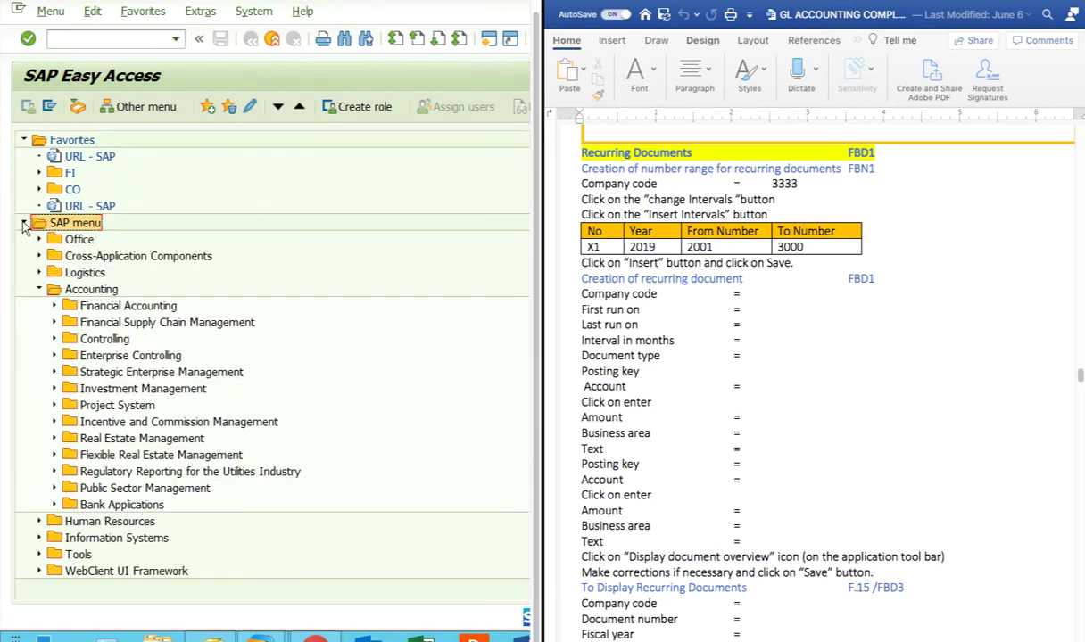
{"action": "left_click", "coordinate": [40, 290]}
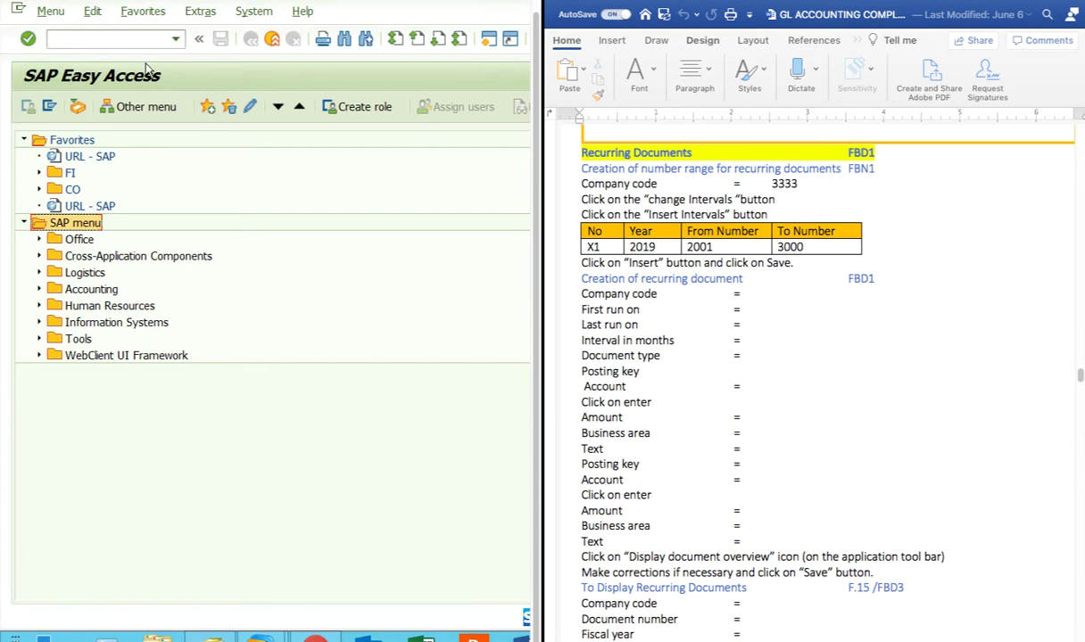
{"action": "left_click", "coordinate": [111, 41]}
{"action": "type", "text": "fb"}
{"action": "key", "text": "BackSpace"}
{"action": "key", "text": "BackSpace"}
{"action": "type", "text": "fbd1"}
{"action": "key", "text": "Return"}
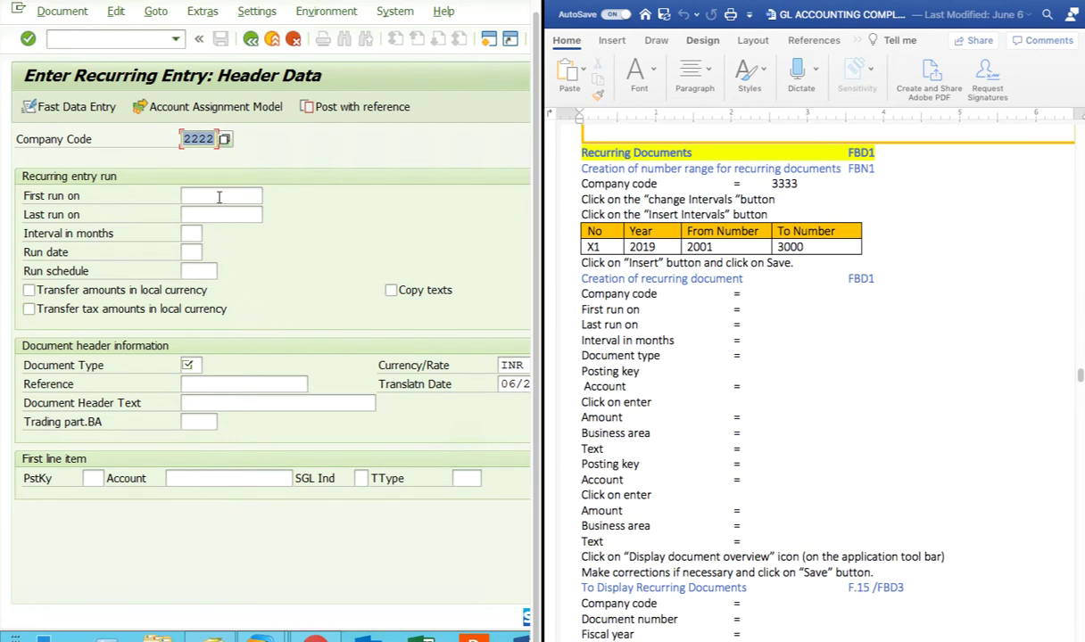
Set the first run date of the recurring entry in company code 2222 to 06/24/2020
{"action": "left_click", "coordinate": [200, 143]}
{"action": "left_click", "coordinate": [216, 196]}
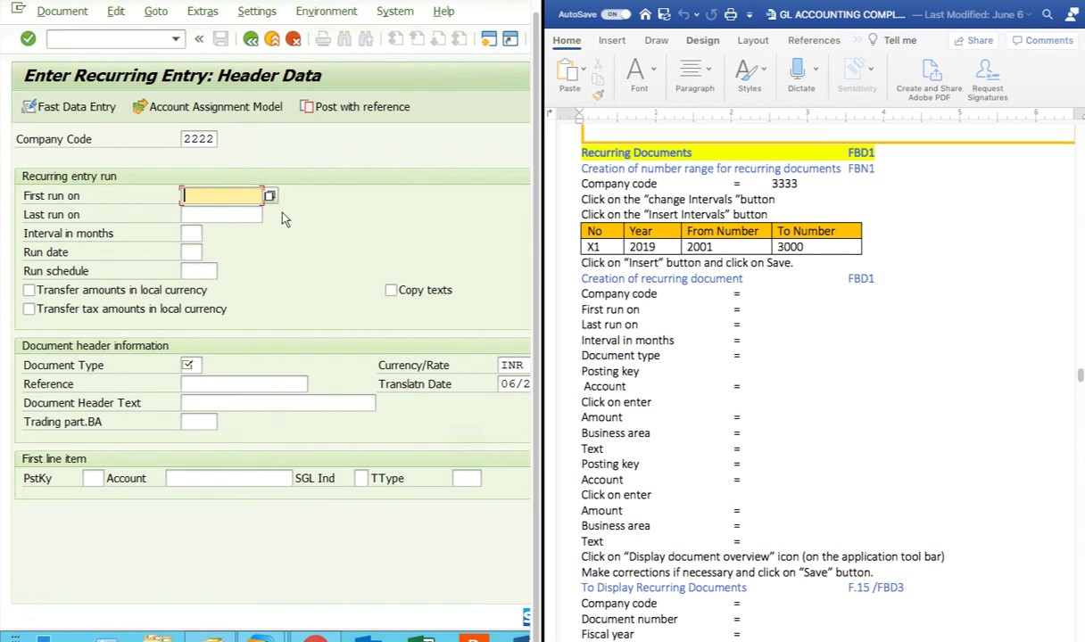
{"action": "left_click", "coordinate": [268, 195]}
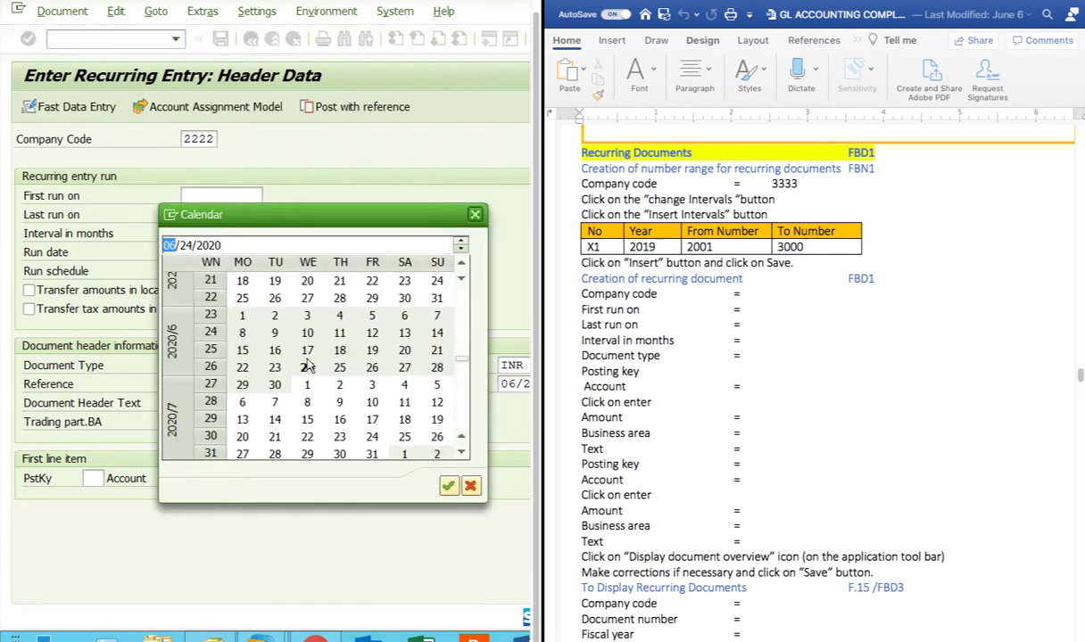
{"action": "double_click", "coordinate": [307, 367]}
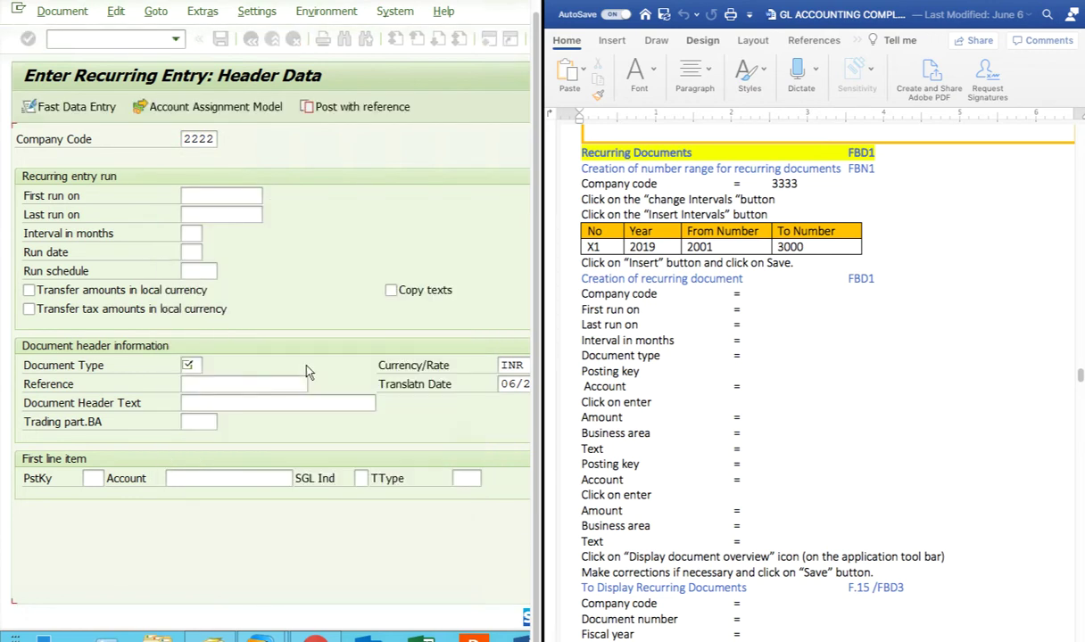
Set the last run date to 06/24/2020 and pick 06/24/2020 again as the first run date
{"action": "left_click", "coordinate": [227, 212]}
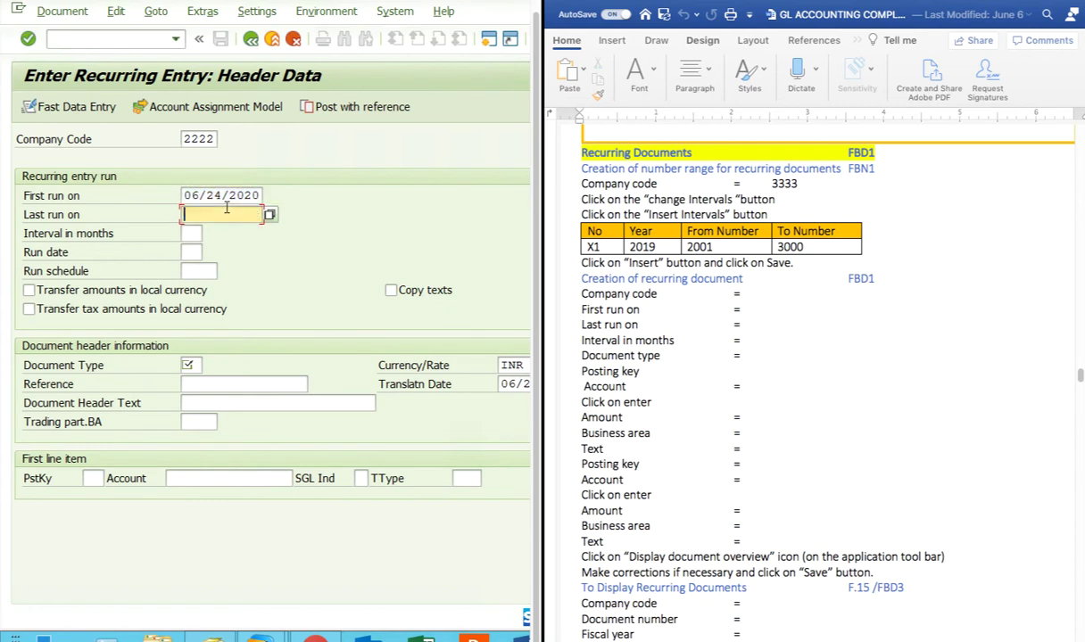
{"action": "left_click", "coordinate": [271, 217]}
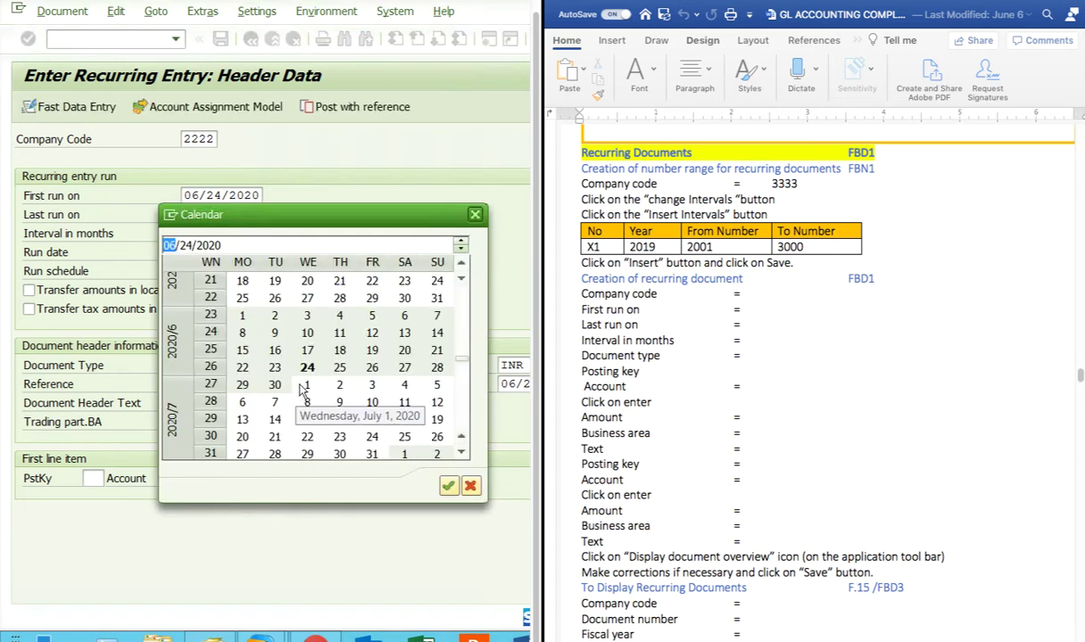
{"action": "left_click", "coordinate": [253, 195]}
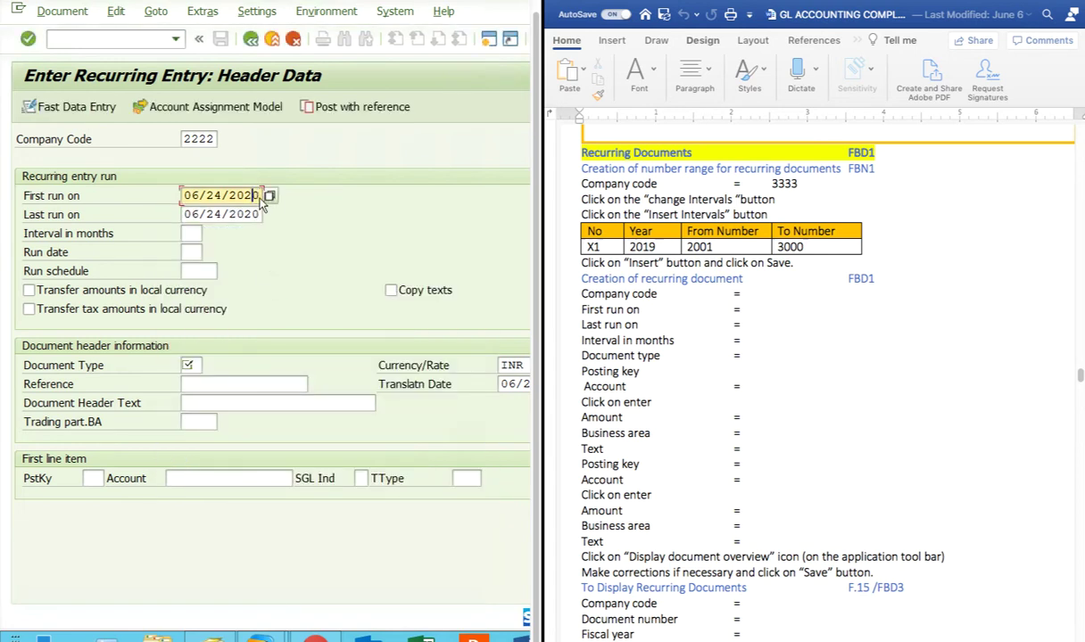
{"action": "left_click", "coordinate": [270, 197]}
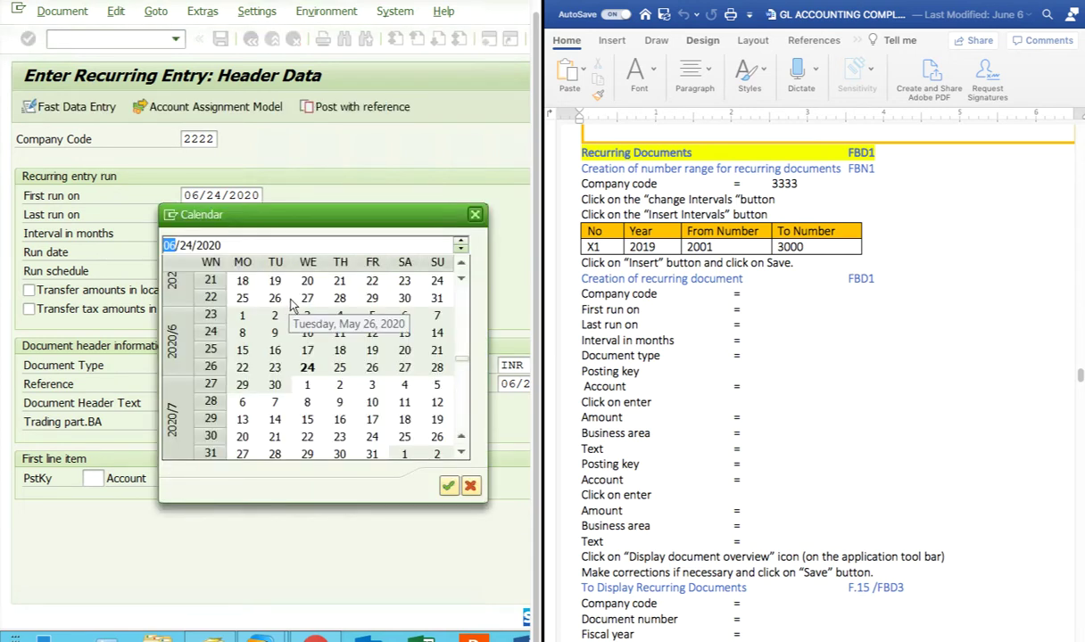
{"action": "double_click", "coordinate": [307, 369]}
Change the recurring entry's last run date to 07/24/2020
{"action": "left_click", "coordinate": [263, 214]}
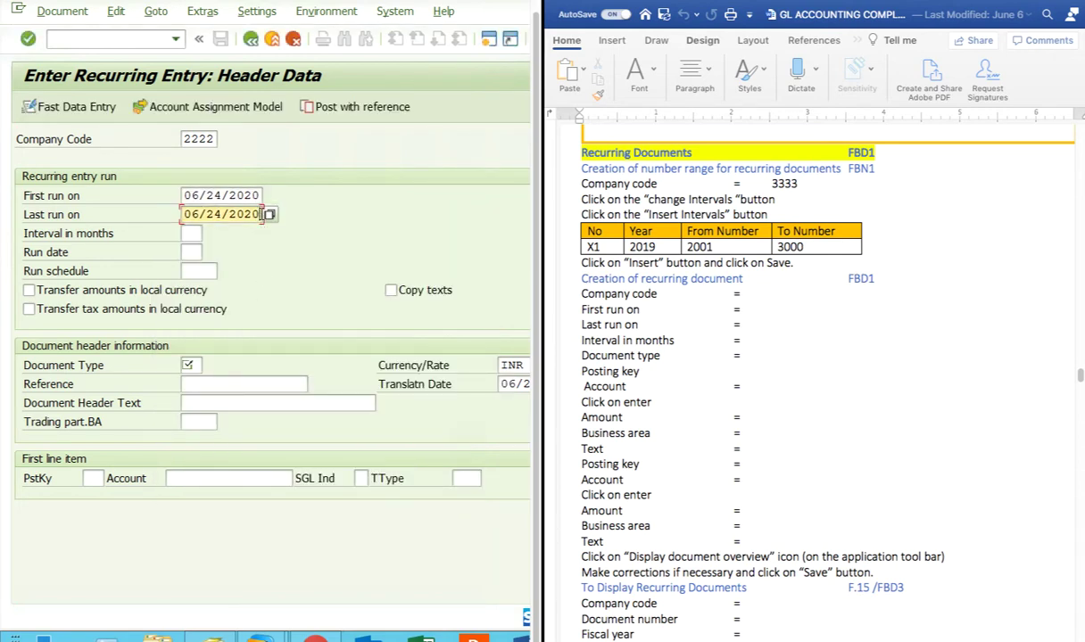
{"action": "left_click", "coordinate": [268, 214]}
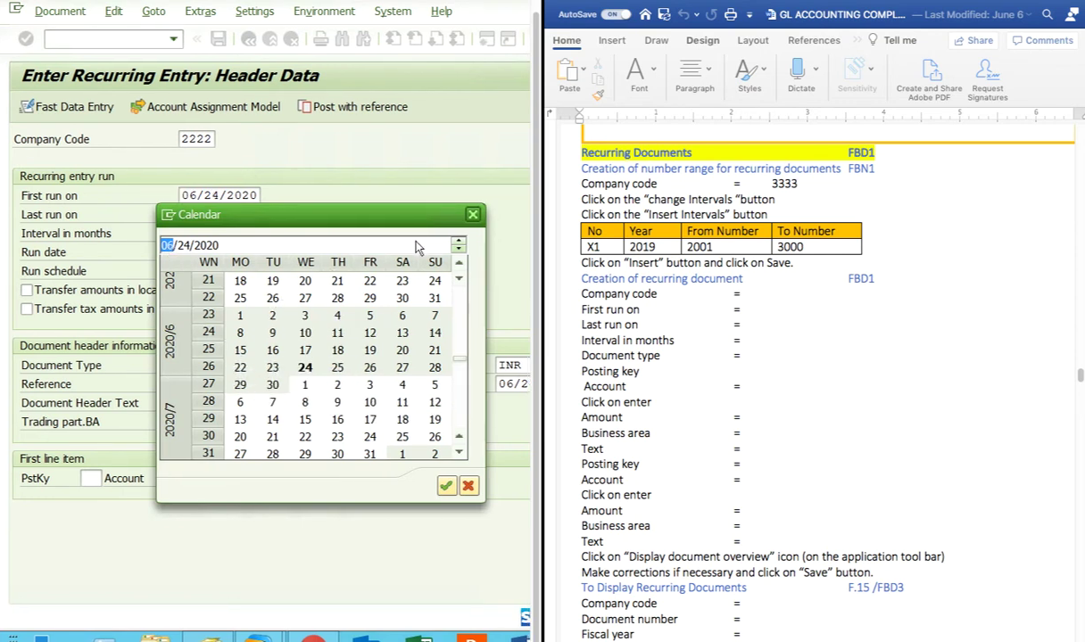
{"action": "left_click", "coordinate": [458, 239]}
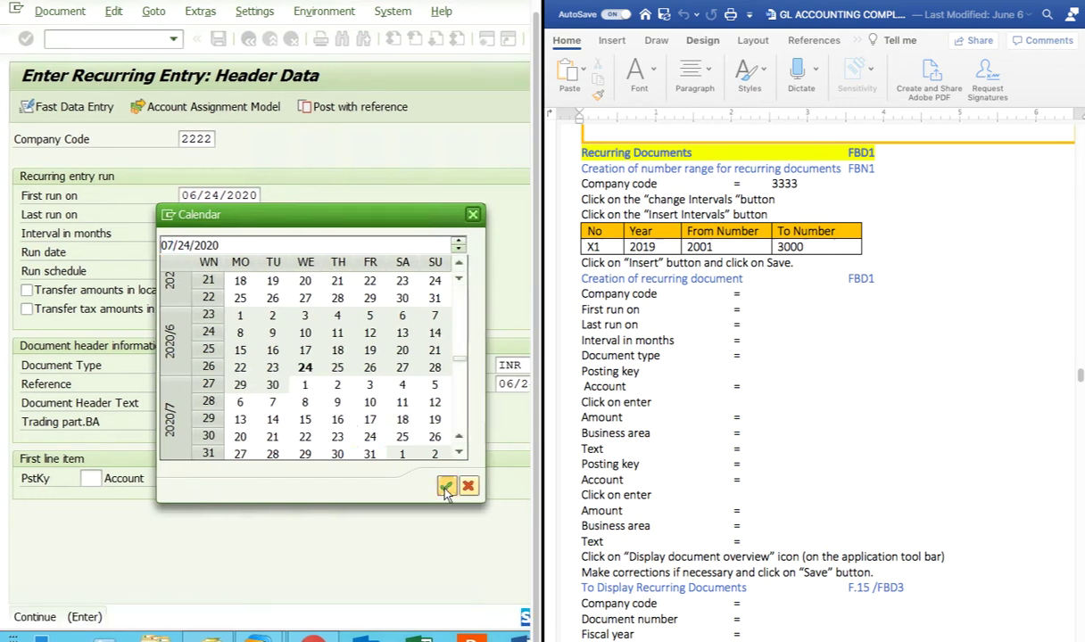
{"action": "left_click", "coordinate": [446, 487]}
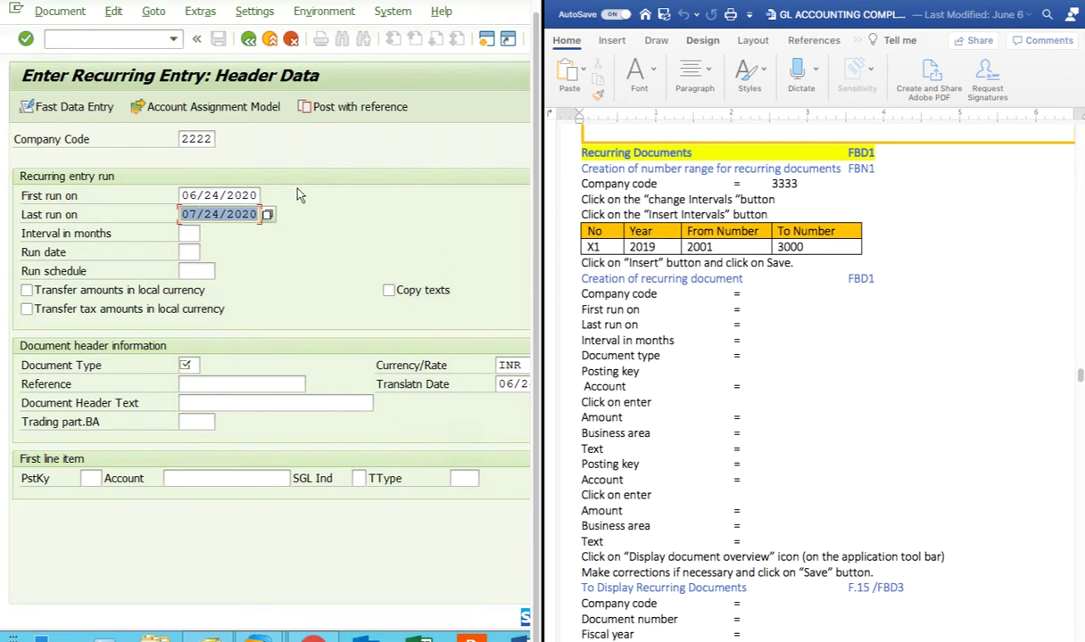
Set the interval in months to 01 (per month) and the run date to 01
{"action": "left_click", "coordinate": [190, 234]}
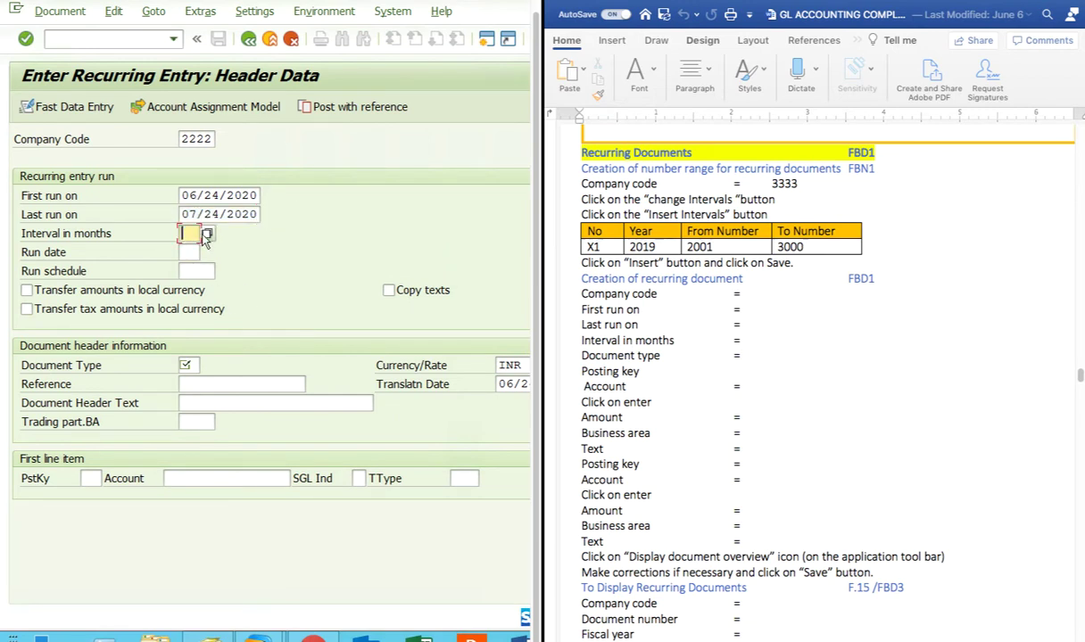
{"action": "left_click", "coordinate": [207, 234]}
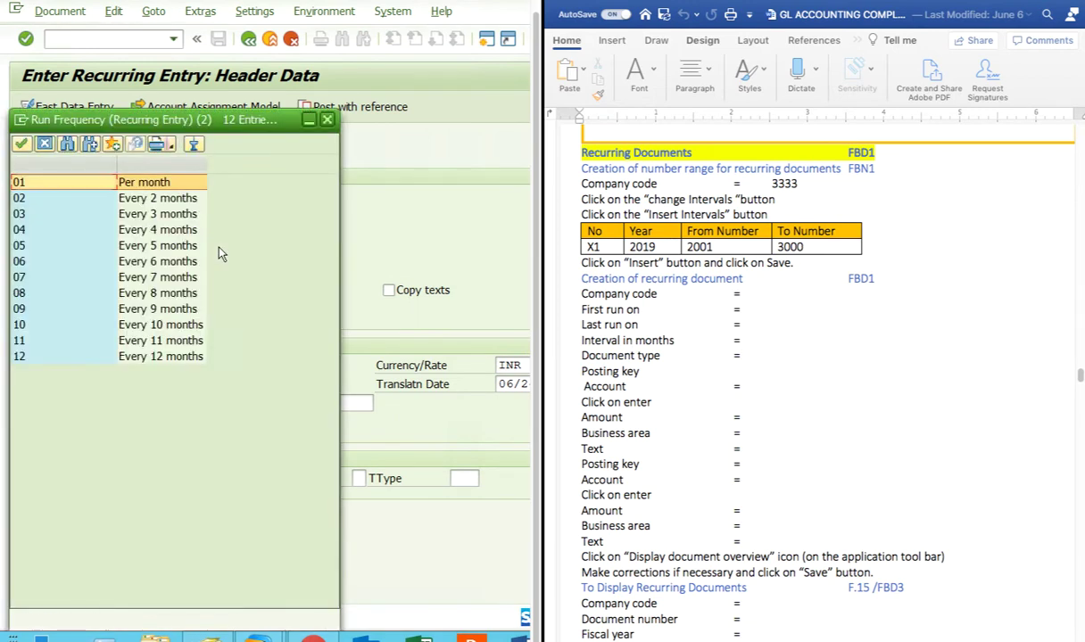
{"action": "double_click", "coordinate": [134, 183]}
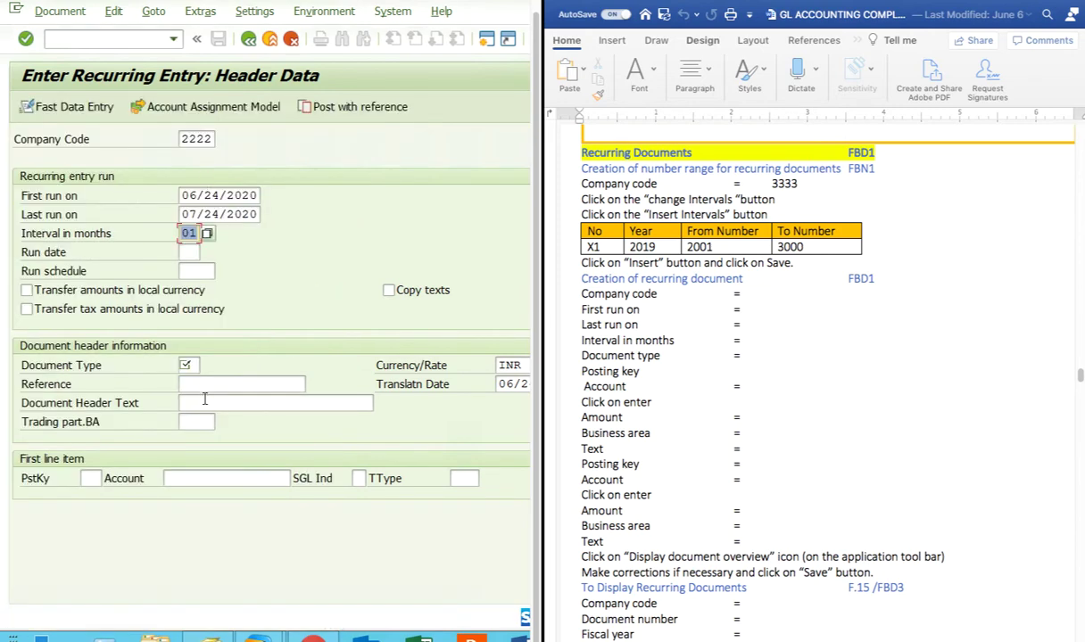
{"action": "left_click", "coordinate": [192, 253]}
{"action": "left_click", "coordinate": [207, 252]}
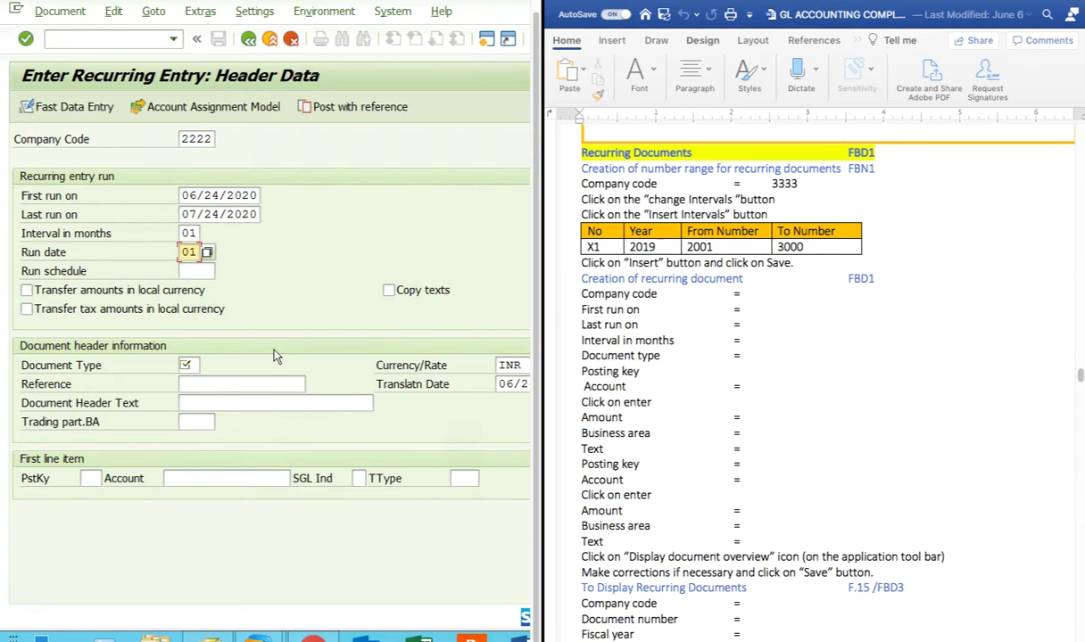
Choose 06/24/2020 as the first run date and look up the available run schedules
{"action": "left_click", "coordinate": [250, 197]}
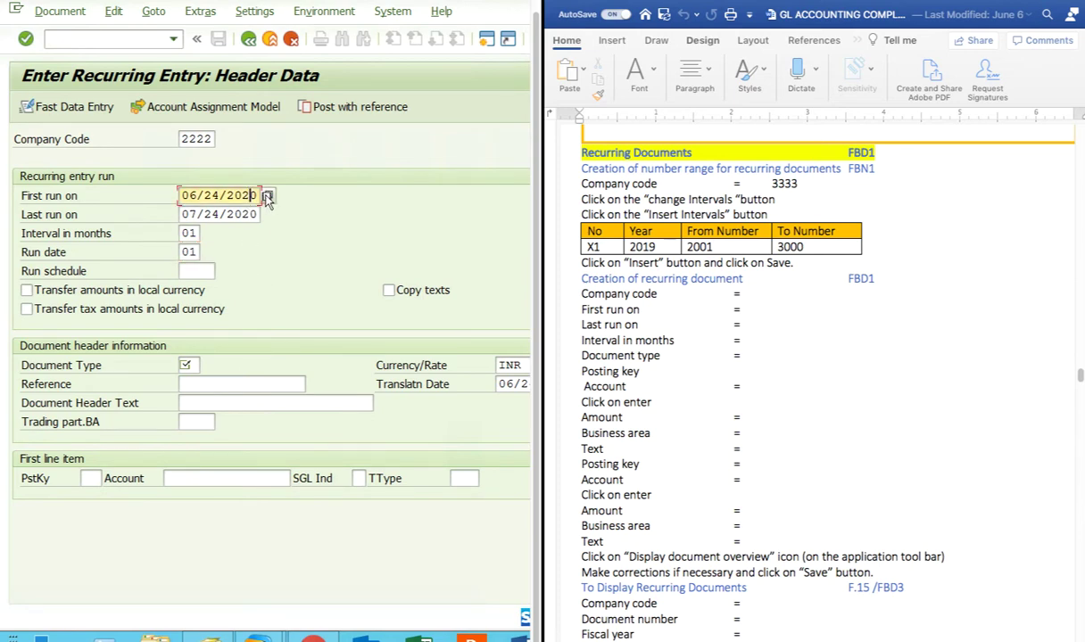
{"action": "left_click", "coordinate": [268, 197]}
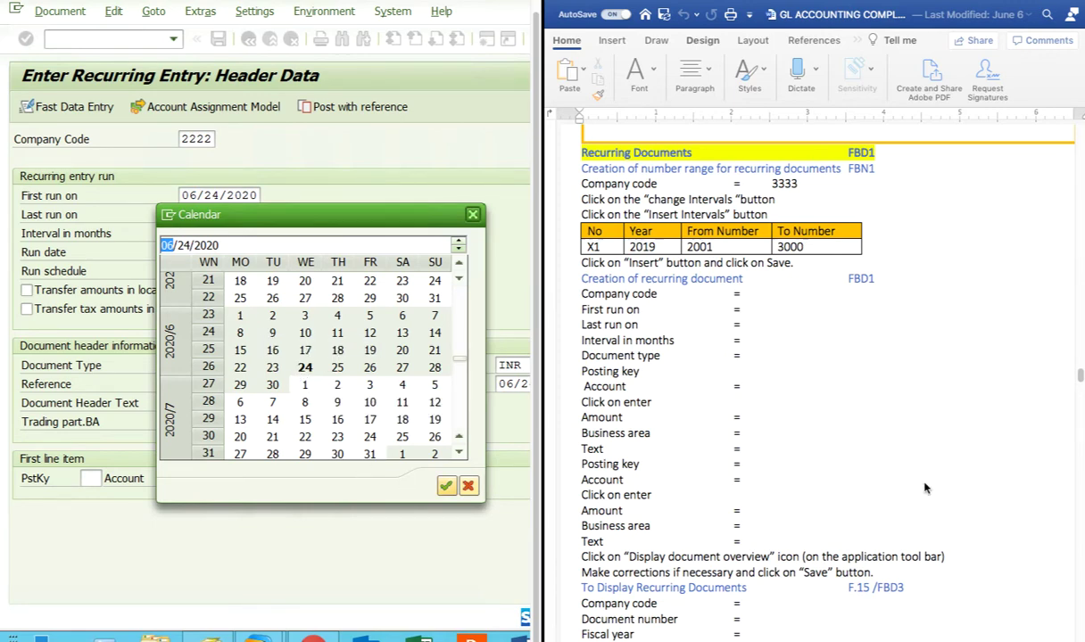
{"action": "scroll", "coordinate": [924, 489], "scroll_direction": "down", "scroll_amount": 15}
{"action": "scroll", "coordinate": [925, 488], "scroll_direction": "down", "scroll_amount": 15}
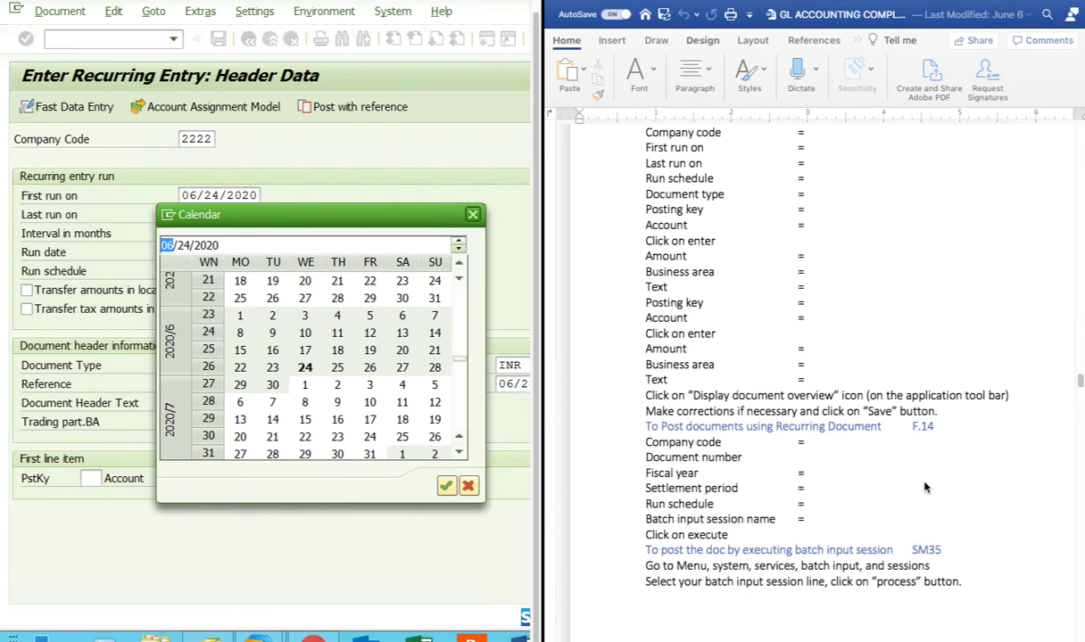
{"action": "scroll", "coordinate": [924, 488], "scroll_direction": "up", "scroll_amount": 1}
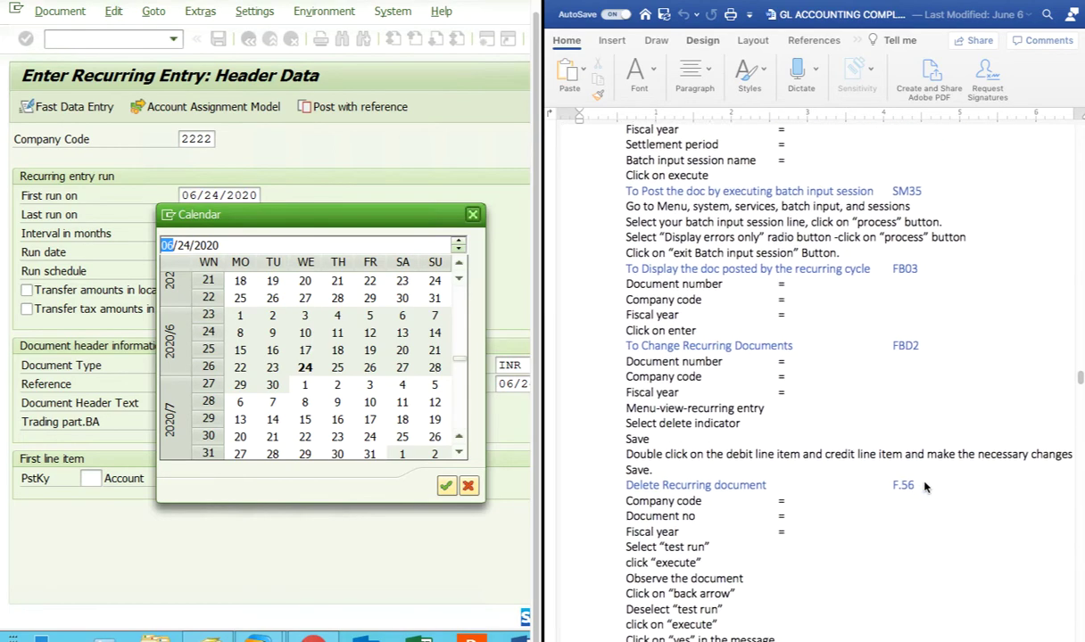
{"action": "left_click", "coordinate": [445, 486]}
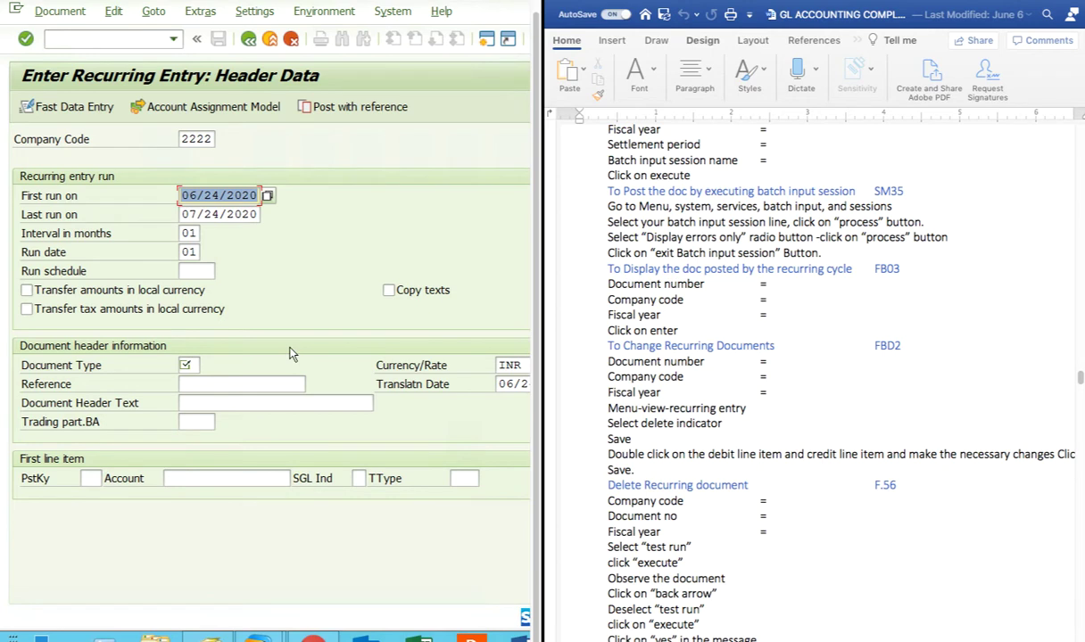
{"action": "left_click", "coordinate": [214, 276]}
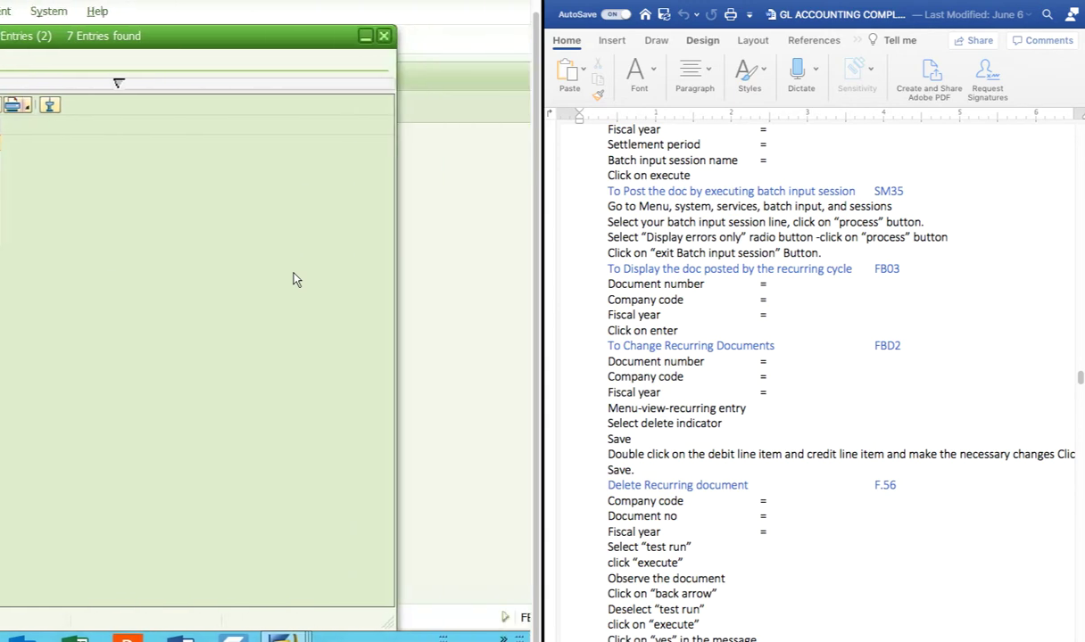
{"action": "key", "text": "Escape"}
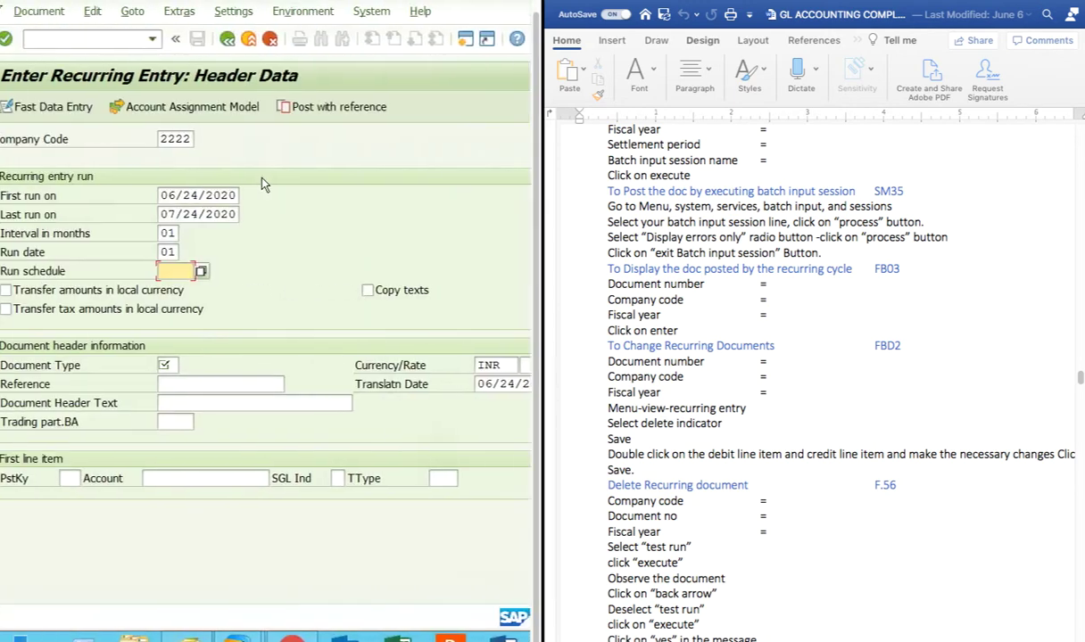
Set the document type to SA and the document header text to Expenses
{"action": "left_click", "coordinate": [197, 366]}
{"action": "type", "text": "sa"}
{"action": "left_click", "coordinate": [195, 382]}
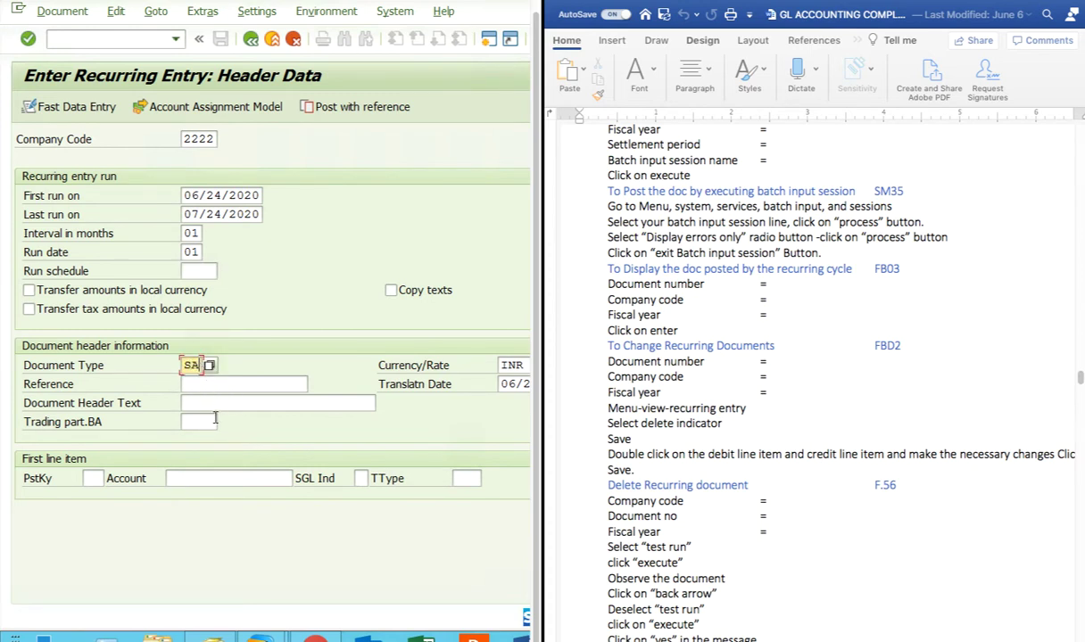
{"action": "left_click", "coordinate": [228, 401]}
{"action": "type", "text": "Expenses"}
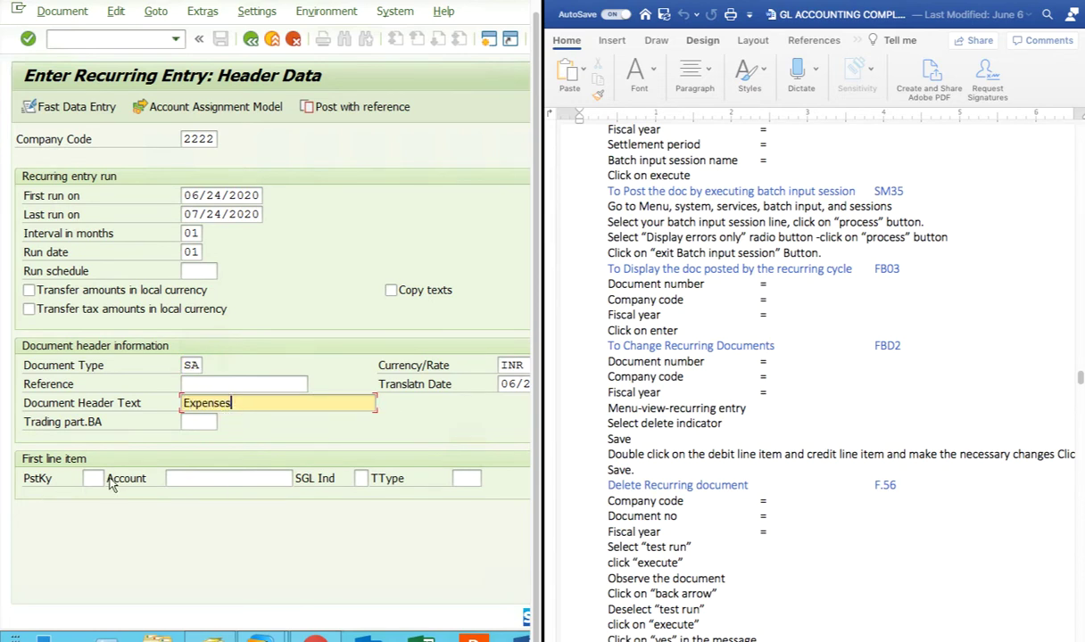
Set the first line item to posting key 40 with the Rent a/c G/L account and submit the header
{"action": "left_click", "coordinate": [88, 481]}
{"action": "left_click", "coordinate": [110, 478]}
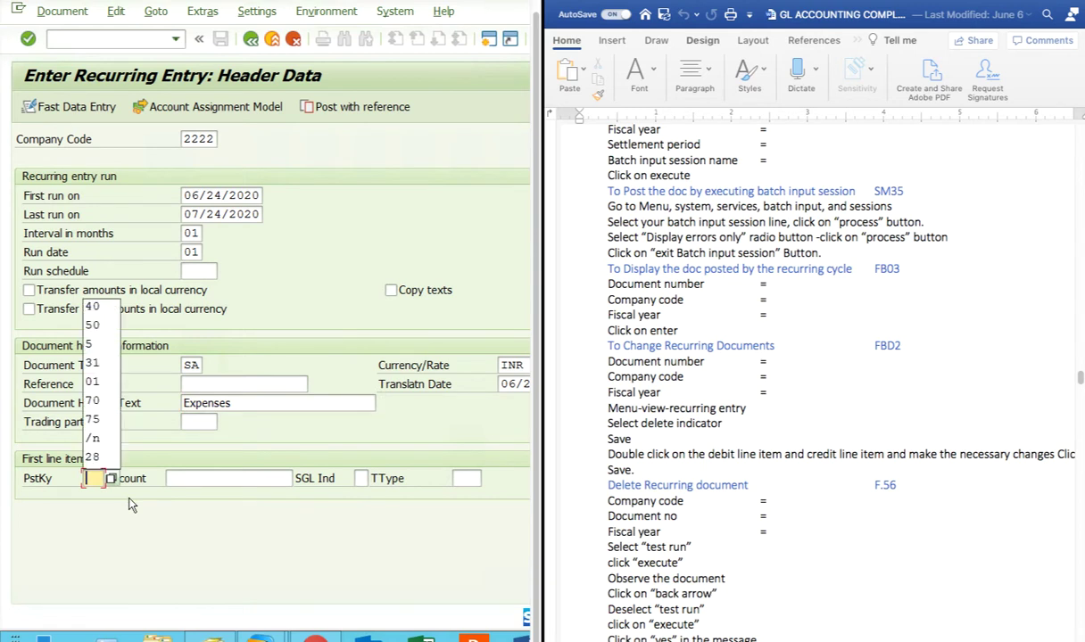
{"action": "left_click", "coordinate": [93, 297]}
{"action": "left_click", "coordinate": [198, 483]}
{"action": "left_click", "coordinate": [198, 483]}
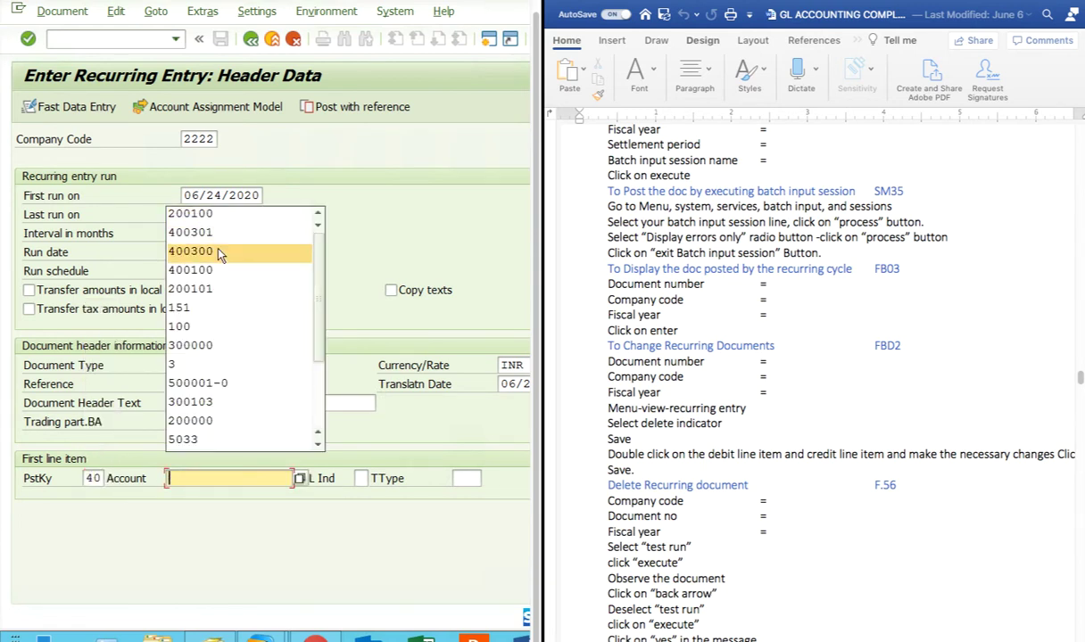
{"action": "left_click", "coordinate": [221, 253]}
{"action": "key", "text": "Return"}
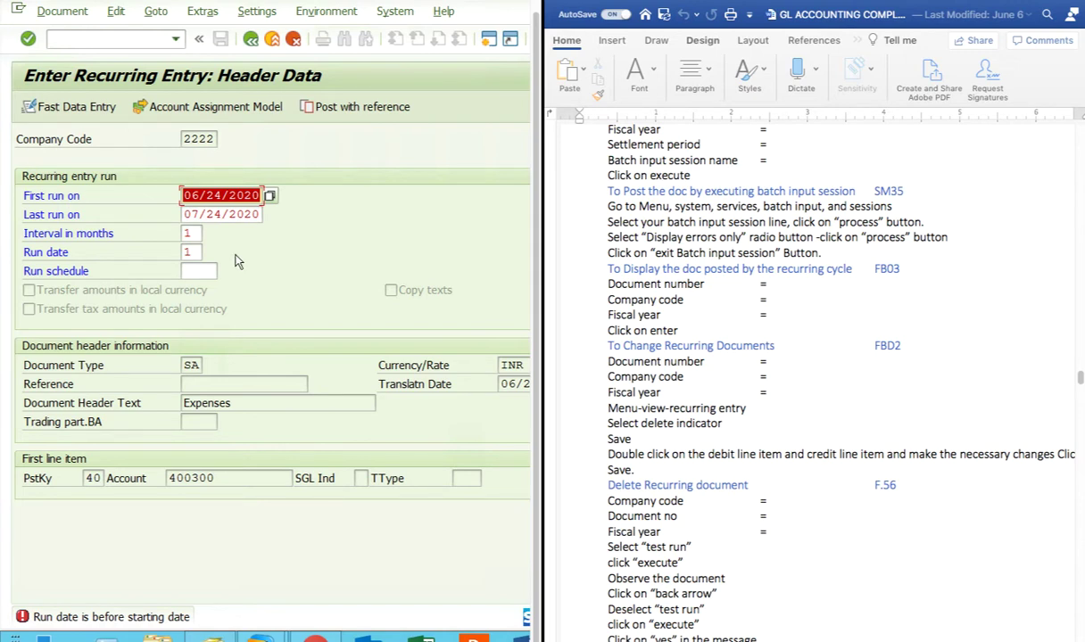
Clear the last run date of the recurring entry
{"action": "left_click", "coordinate": [260, 214]}
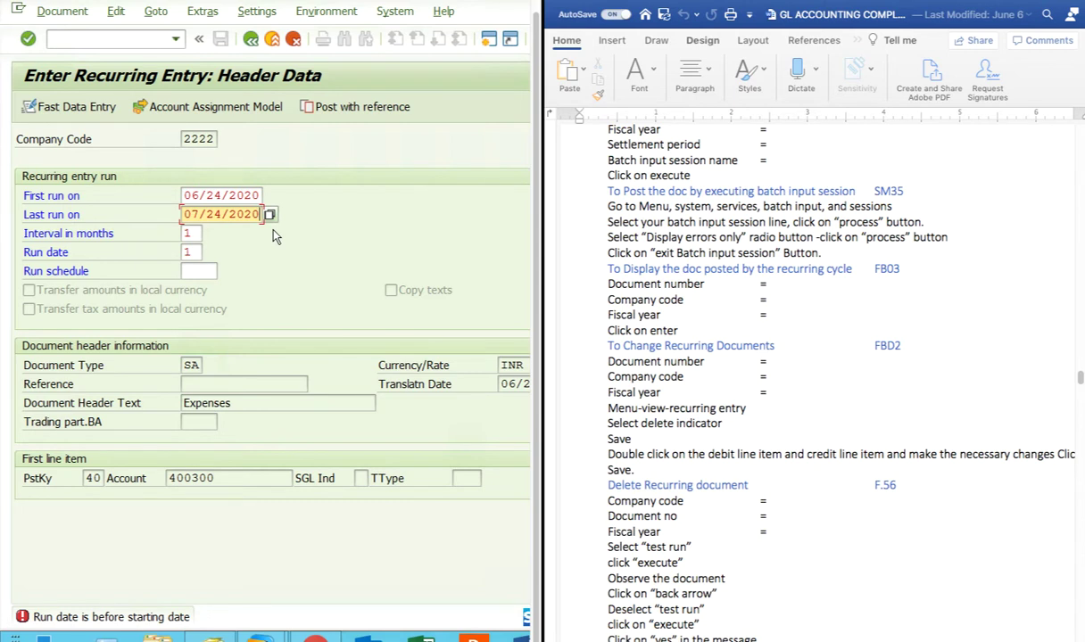
{"action": "key", "text": "BackSpace"}
{"action": "key", "text": "BackSpace"}
{"action": "key", "text": "BackSpace"}
{"action": "key", "text": "BackSpace"}
{"action": "key", "text": "BackSpace"}
{"action": "key", "text": "BackSpace"}
{"action": "key", "text": "BackSpace"}
{"action": "key", "text": "BackSpace"}
{"action": "key", "text": "BackSpace"}
{"action": "key", "text": "BackSpace"}
Choose 01 as the run date from its permitted values and resubmit the header
{"action": "left_click", "coordinate": [195, 252]}
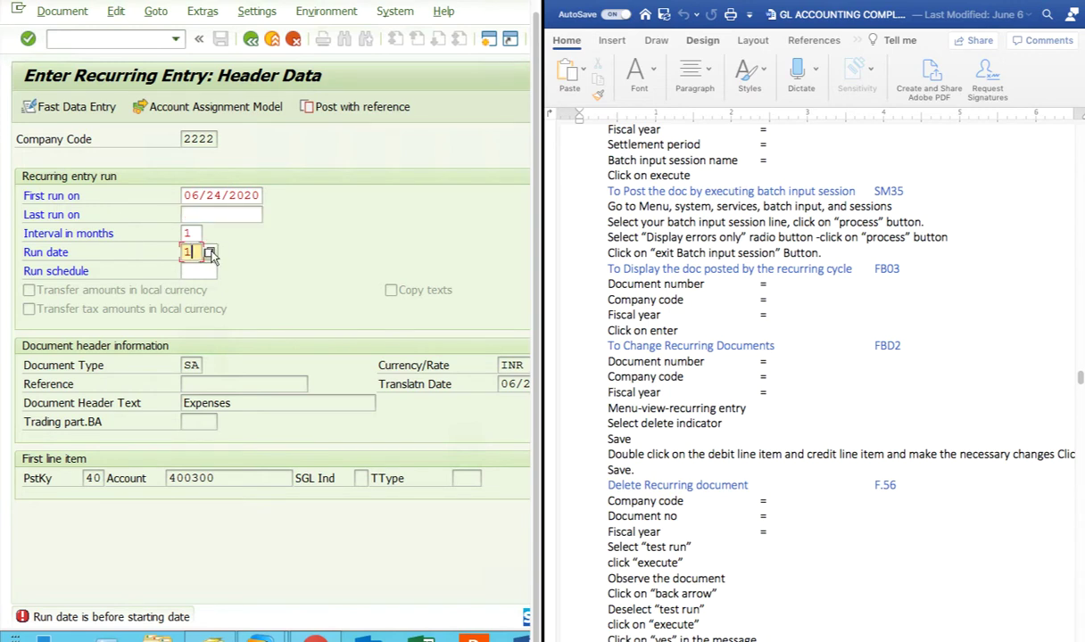
{"action": "left_click", "coordinate": [209, 254]}
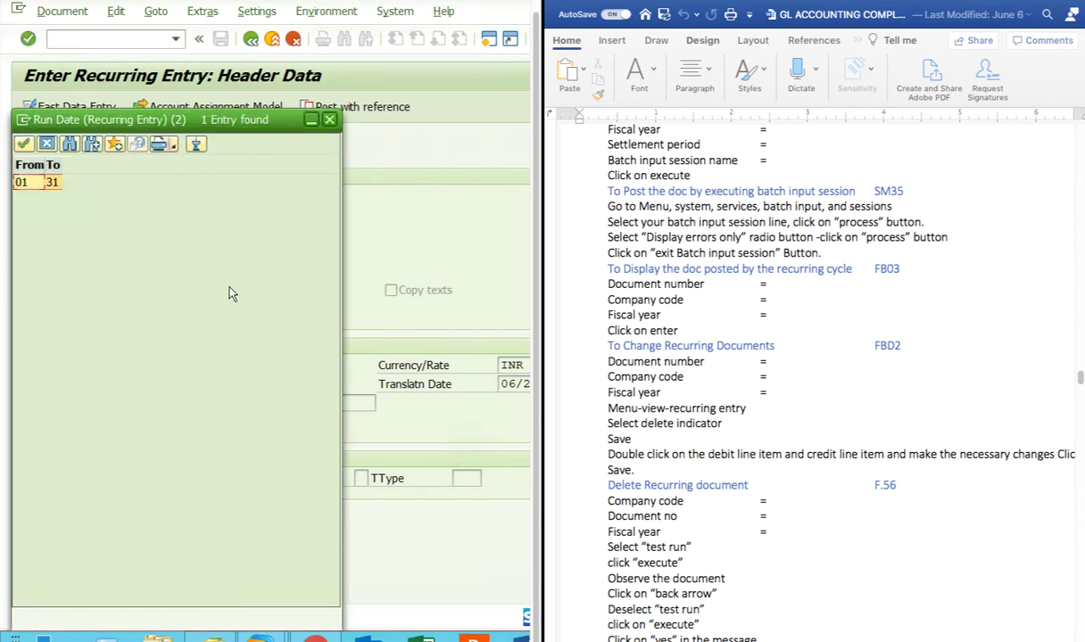
{"action": "double_click", "coordinate": [36, 184]}
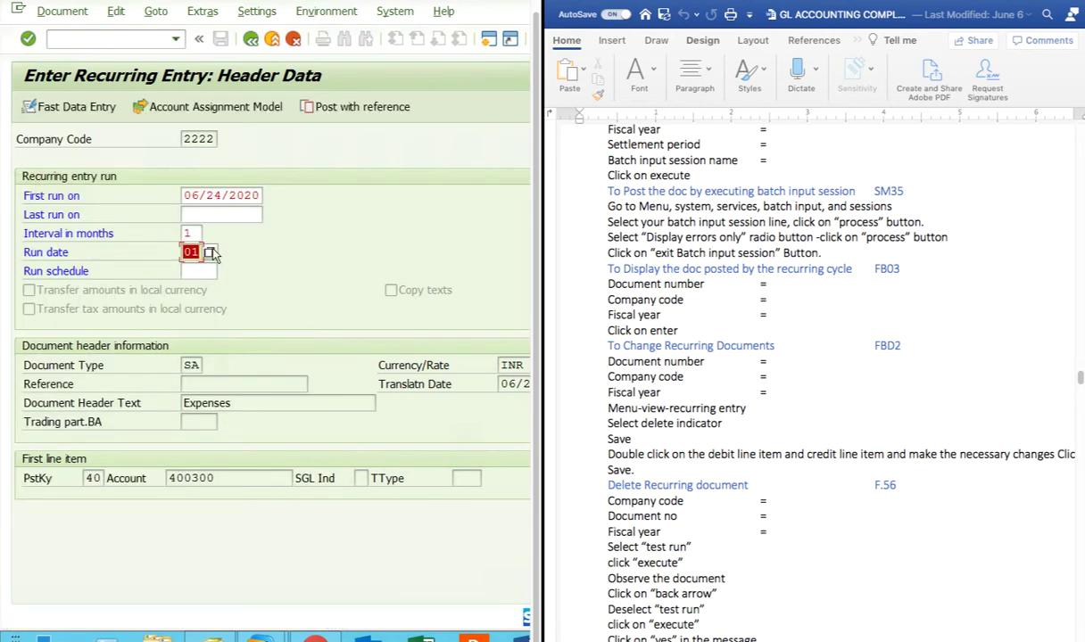
{"action": "key", "text": "Return"}
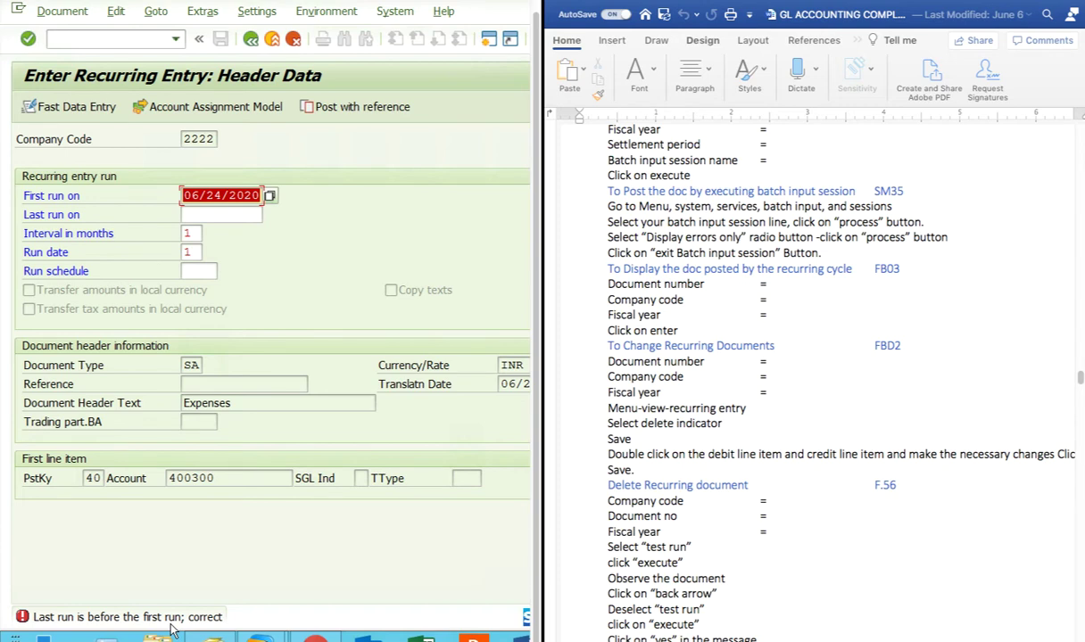
Try to submit the header with 01/01/2020 as the first run date
{"action": "key", "text": "Delete"}
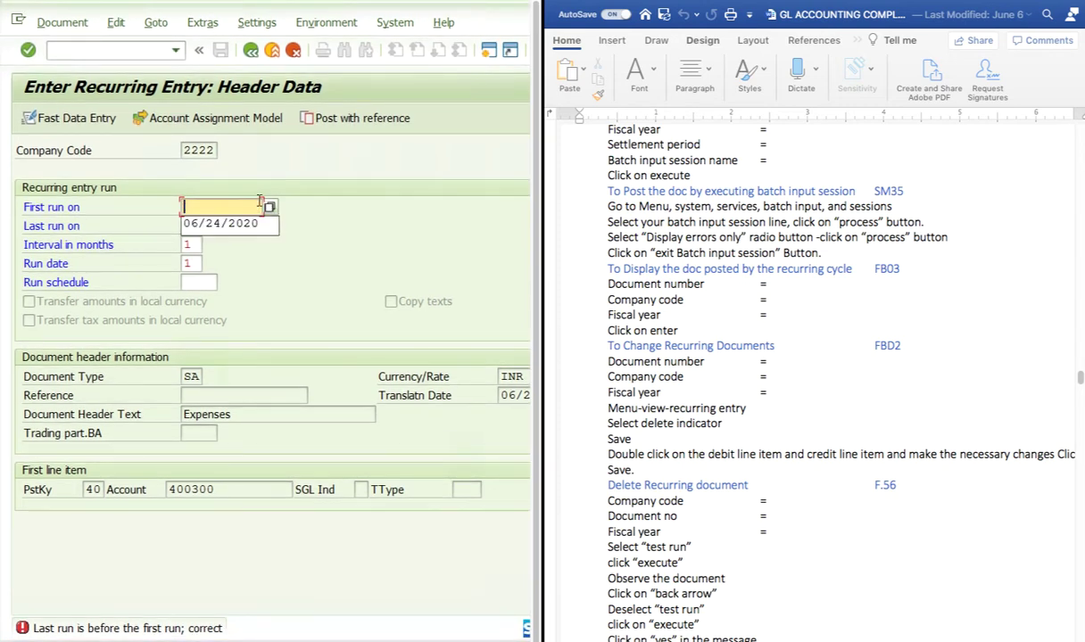
{"action": "left_click", "coordinate": [268, 207]}
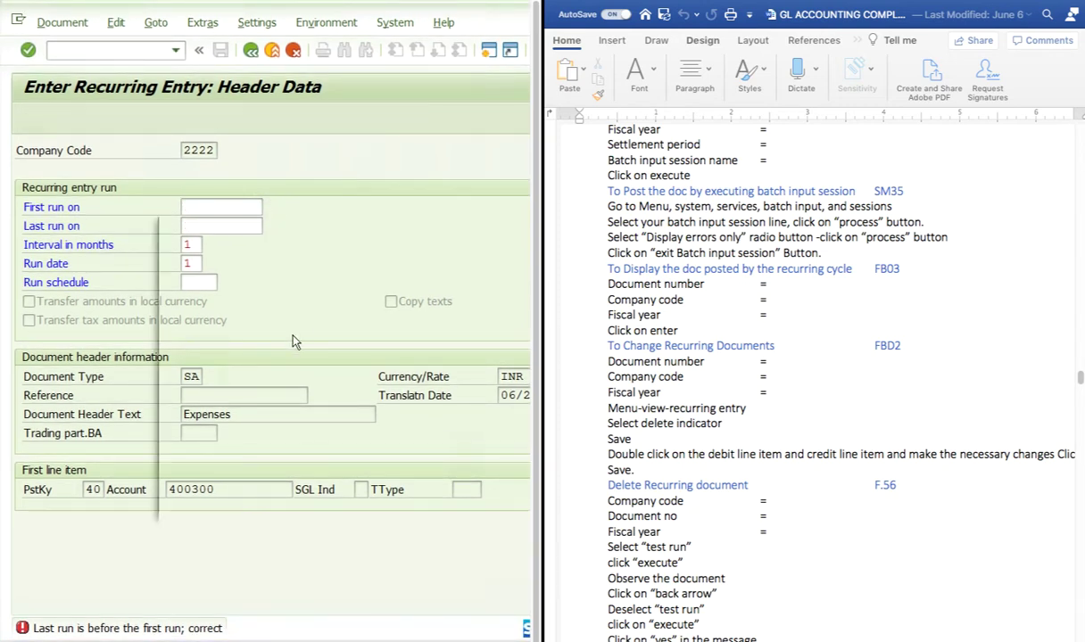
{"action": "left_click", "coordinate": [476, 227]}
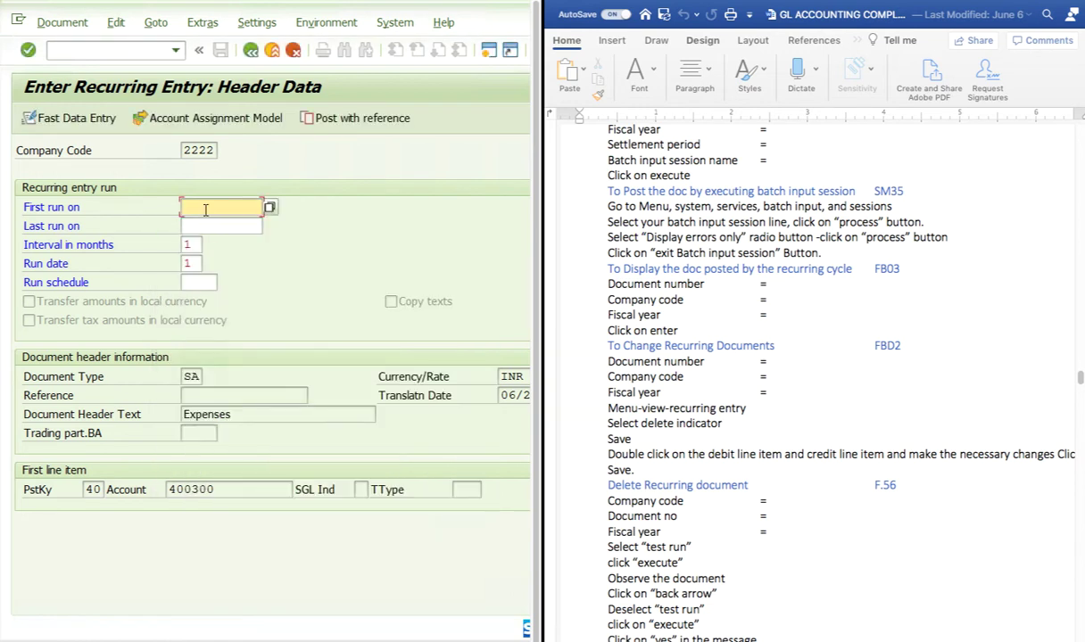
{"action": "type", "text": "01/01/2020"}
{"action": "left_click", "coordinate": [216, 226]}
{"action": "key", "text": "Return"}
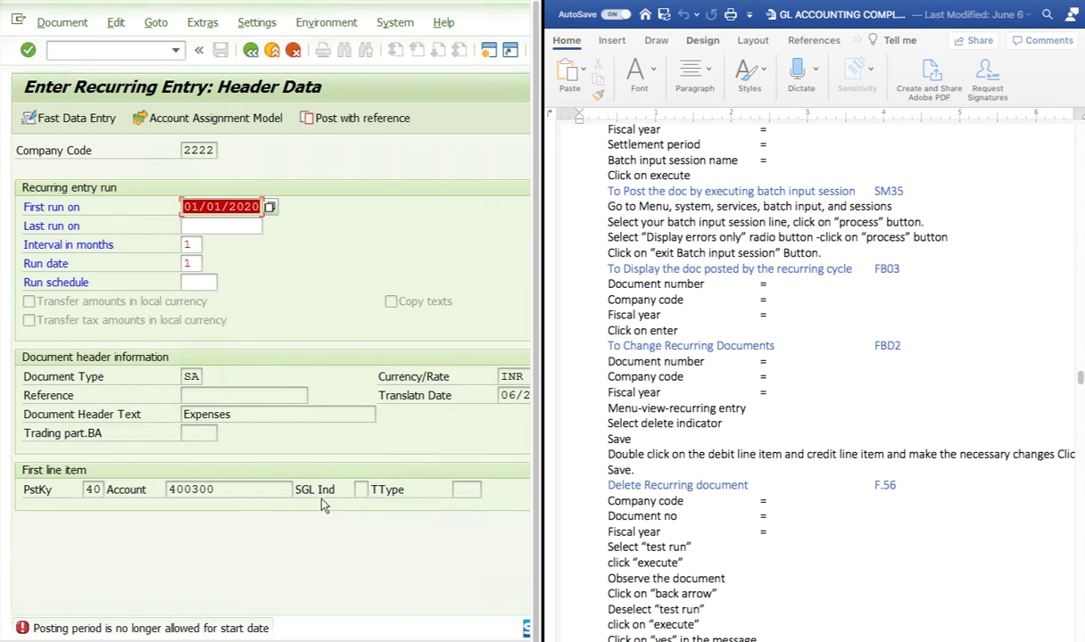
Set the first run date to 06/01/2020 using the calendar and submit the header
{"action": "left_click", "coordinate": [215, 225]}
{"action": "left_click", "coordinate": [259, 207]}
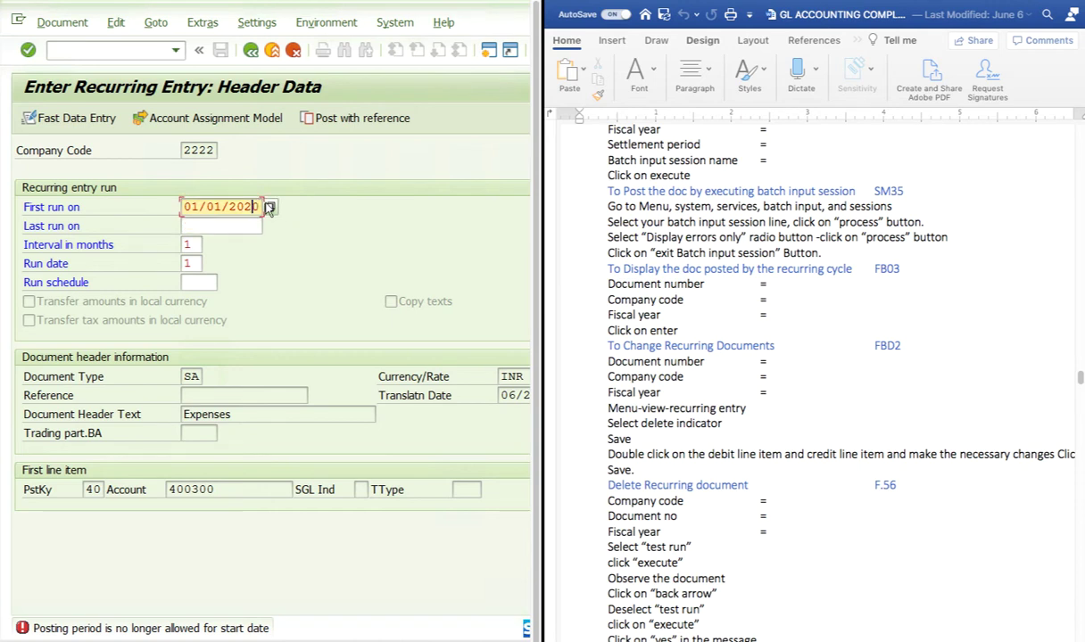
{"action": "left_click", "coordinate": [198, 206]}
{"action": "left_click", "coordinate": [268, 207]}
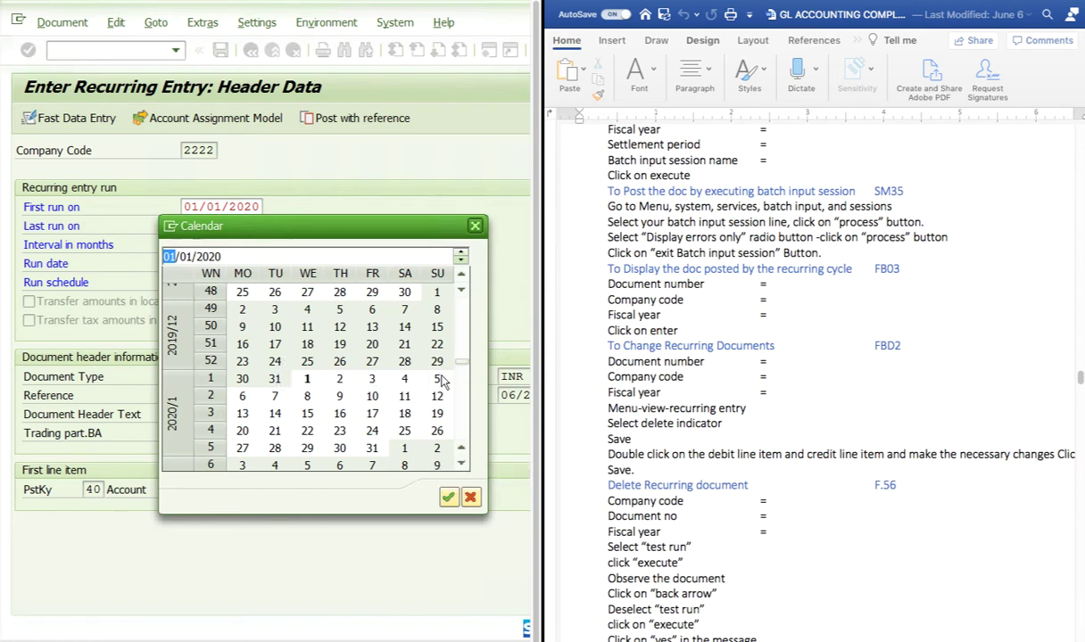
{"action": "left_click", "coordinate": [461, 262]}
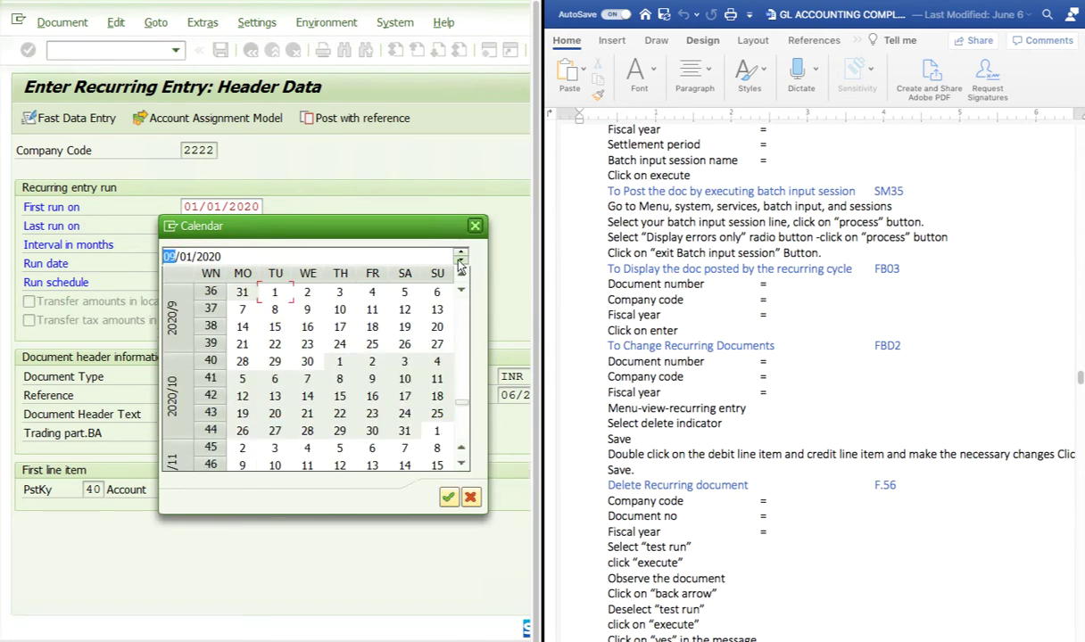
{"action": "left_click", "coordinate": [461, 259]}
{"action": "left_click", "coordinate": [461, 258]}
{"action": "left_click", "coordinate": [462, 259]}
{"action": "left_click", "coordinate": [461, 259]}
{"action": "left_click", "coordinate": [462, 259]}
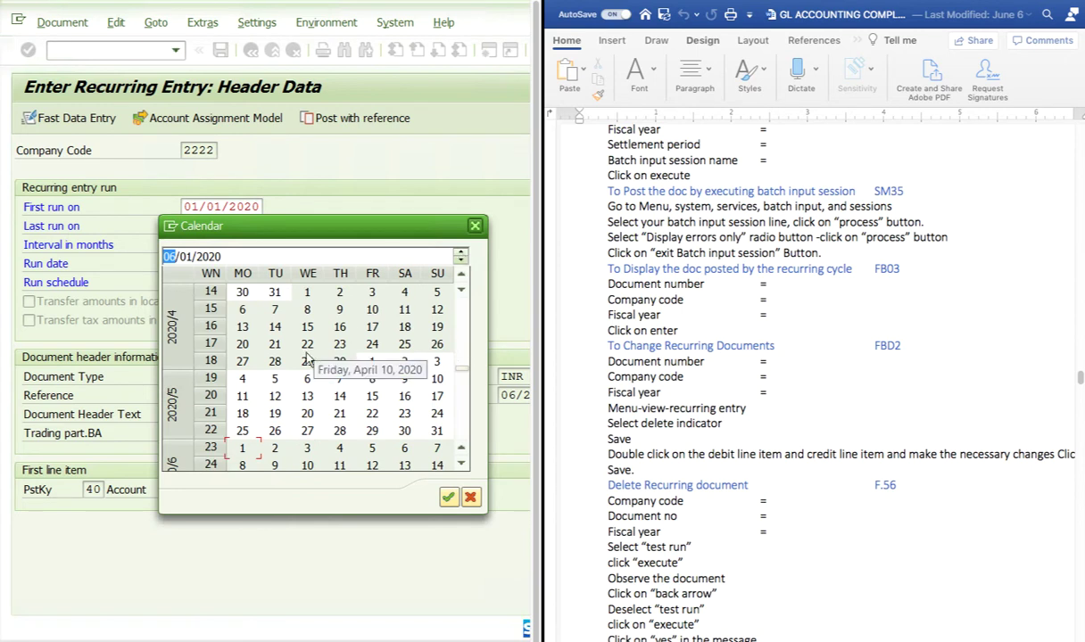
{"action": "left_click", "coordinate": [447, 497]}
{"action": "key", "text": "Return"}
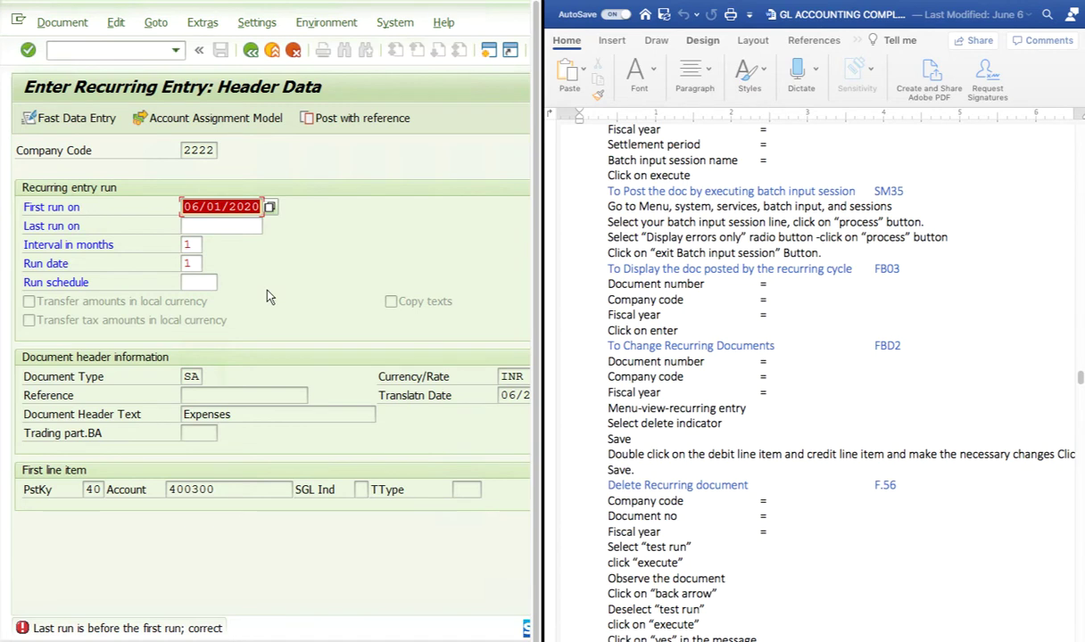
Set the last run date to 12/31/2020 and continue to the debit line item
{"action": "left_click", "coordinate": [235, 224]}
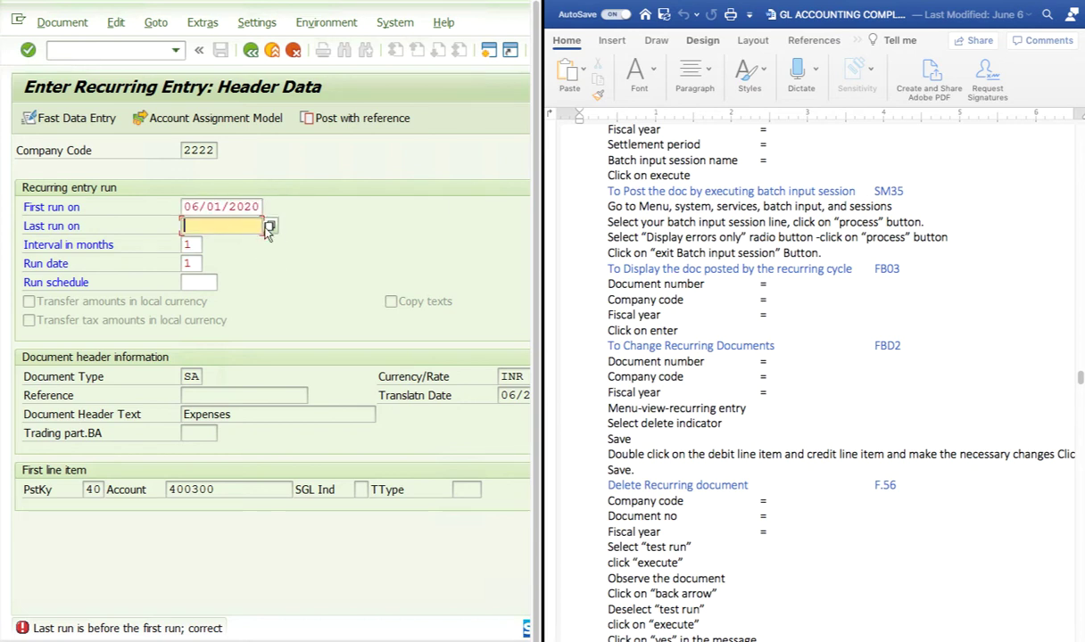
{"action": "left_click", "coordinate": [270, 227]}
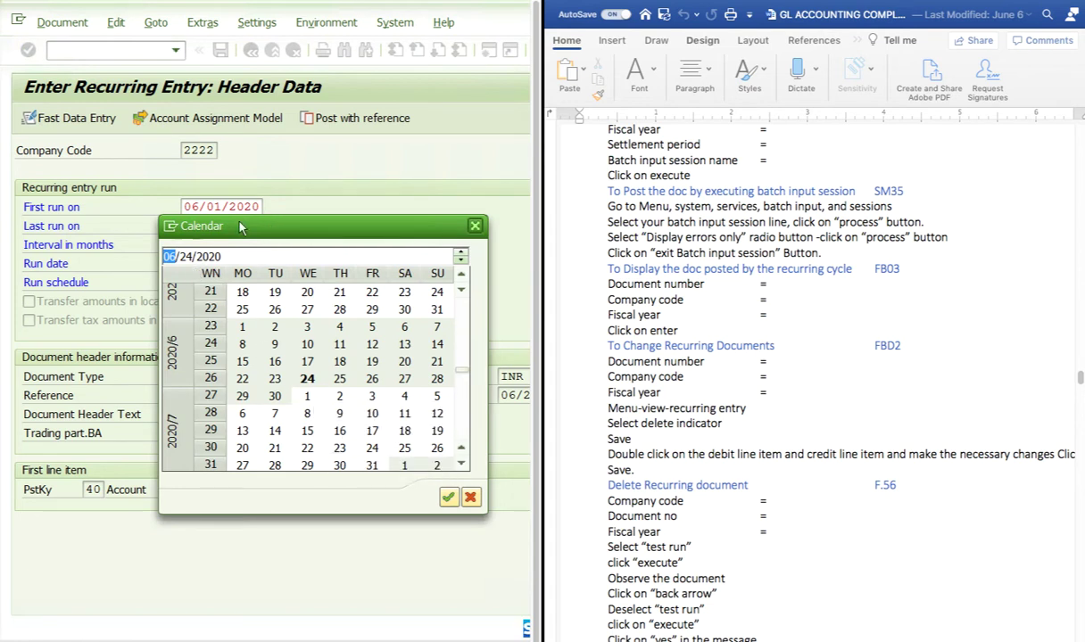
{"action": "left_click", "coordinate": [474, 225]}
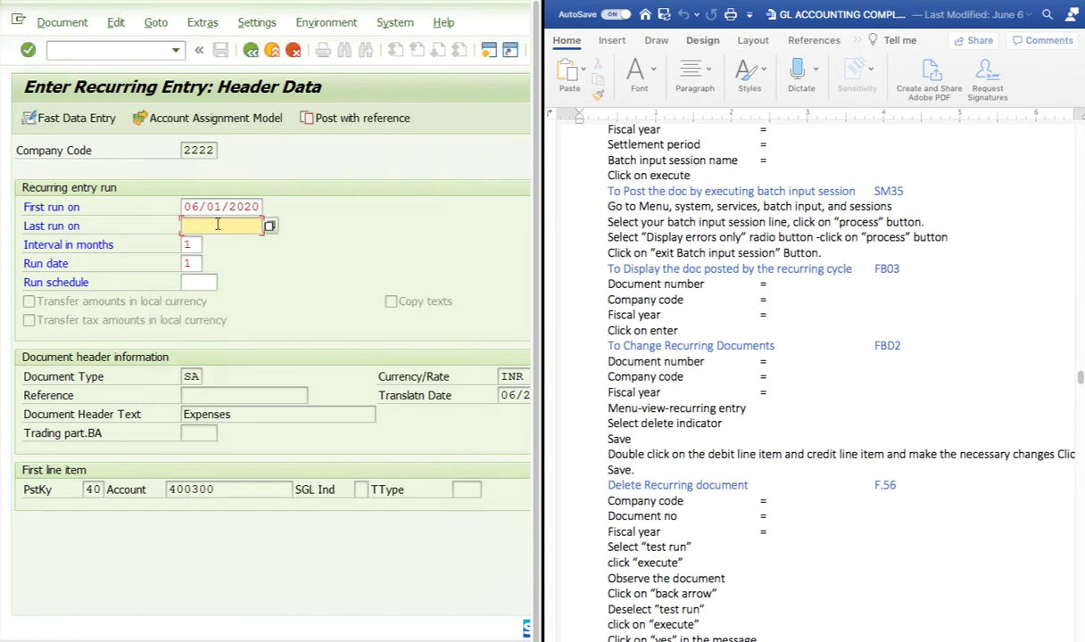
{"action": "type", "text": "12/31/2020"}
{"action": "key", "text": "Return"}
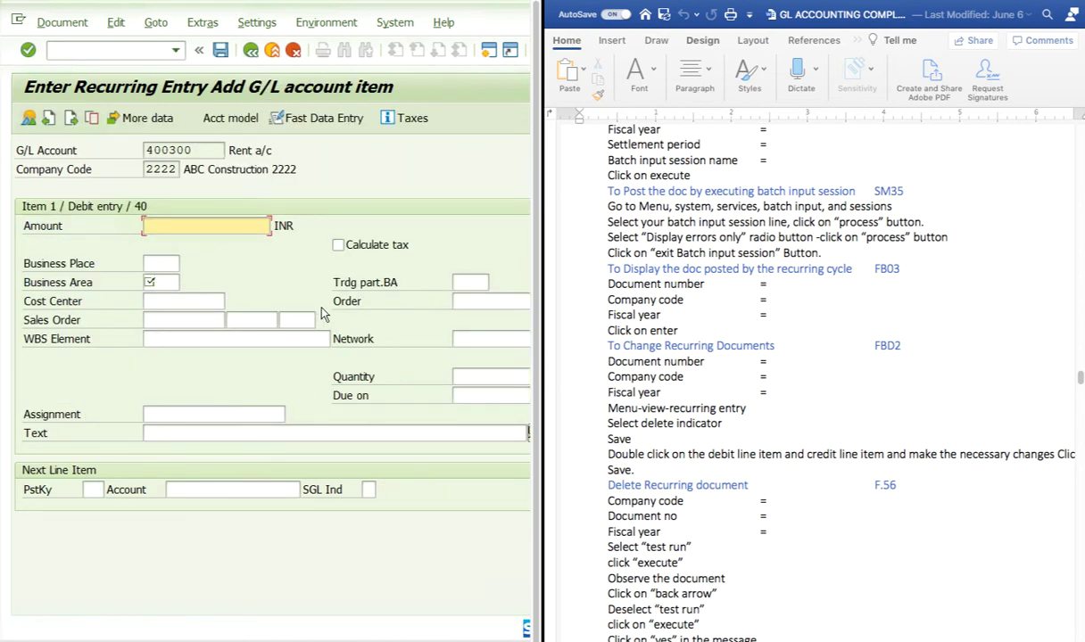
Enter an amount of 15000 INR and business area 2222 for the debit item
{"action": "key", "text": "BackSpace"}
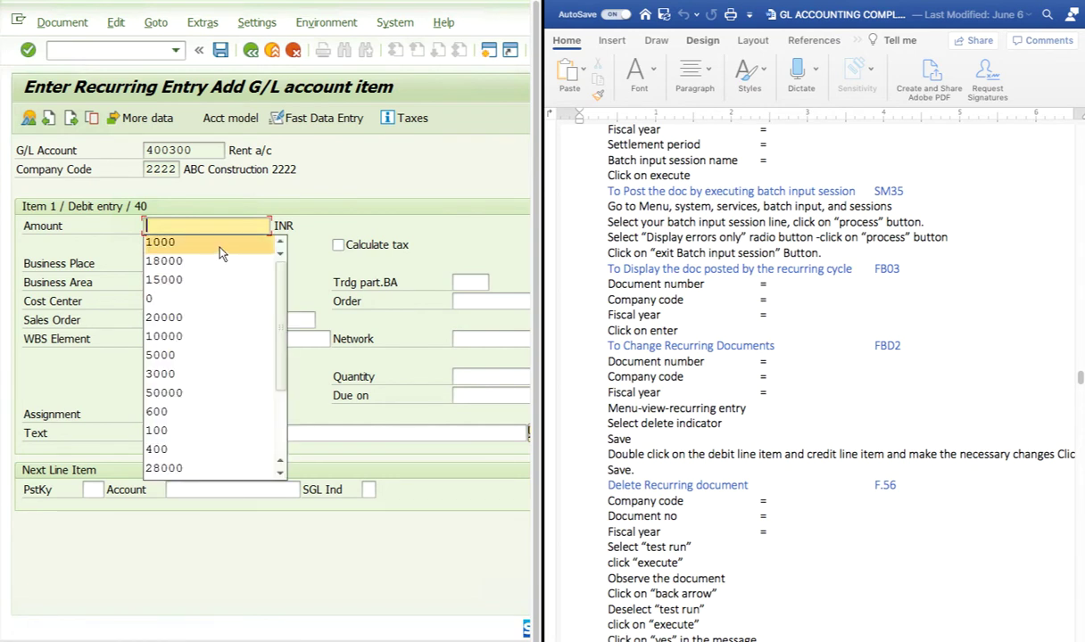
{"action": "left_click", "coordinate": [178, 279]}
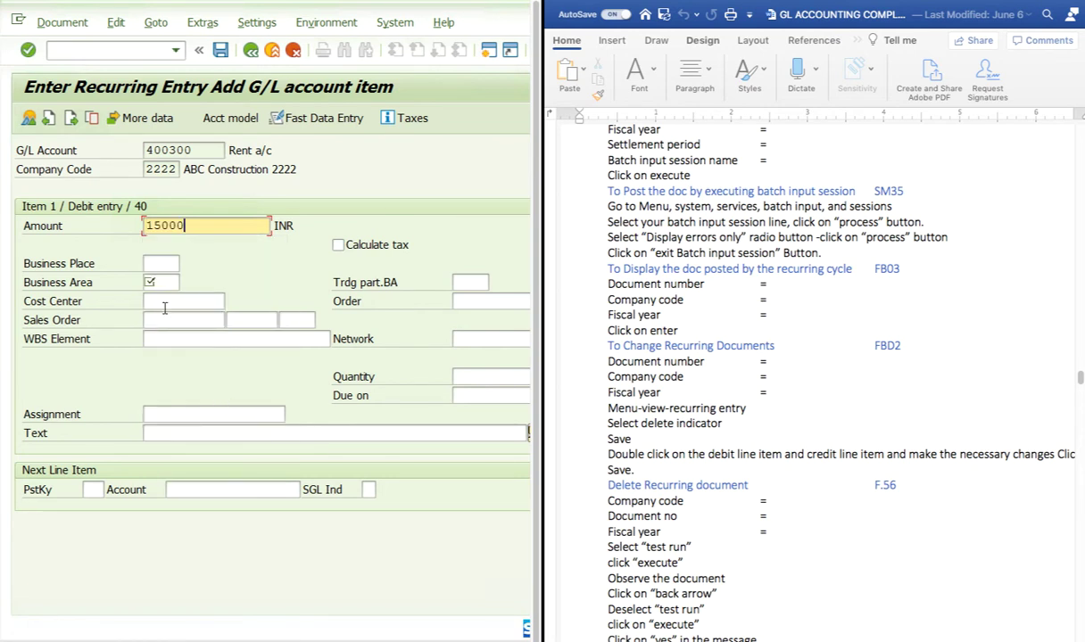
{"action": "left_click", "coordinate": [154, 282]}
{"action": "left_click", "coordinate": [159, 293]}
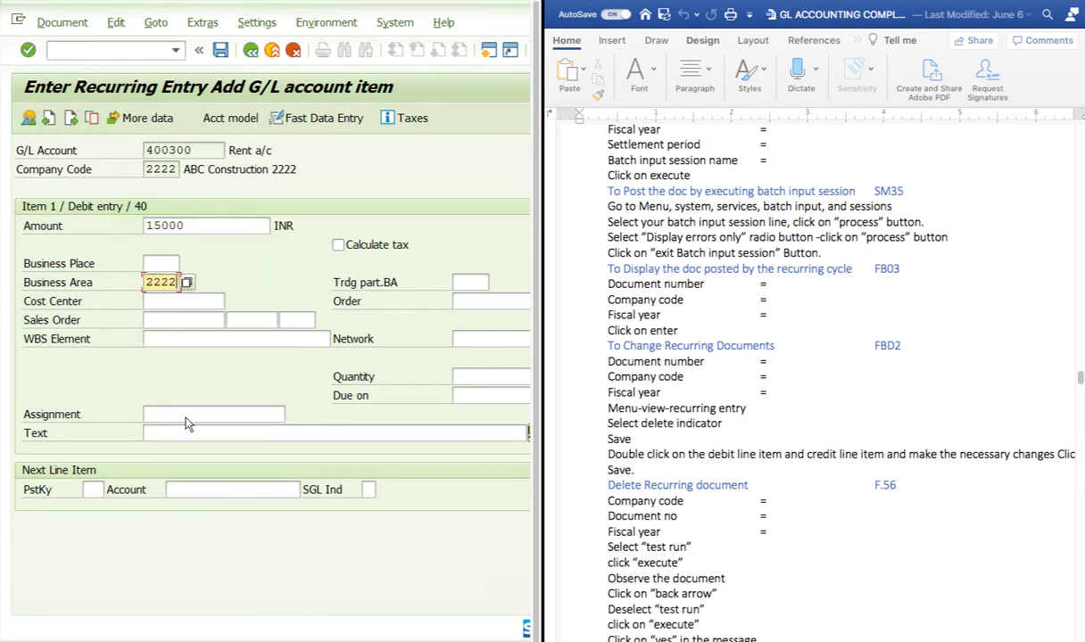
Set the next line item's posting key to 50 and its account to 200100
{"action": "left_click", "coordinate": [93, 489]}
{"action": "left_click", "coordinate": [96, 324]}
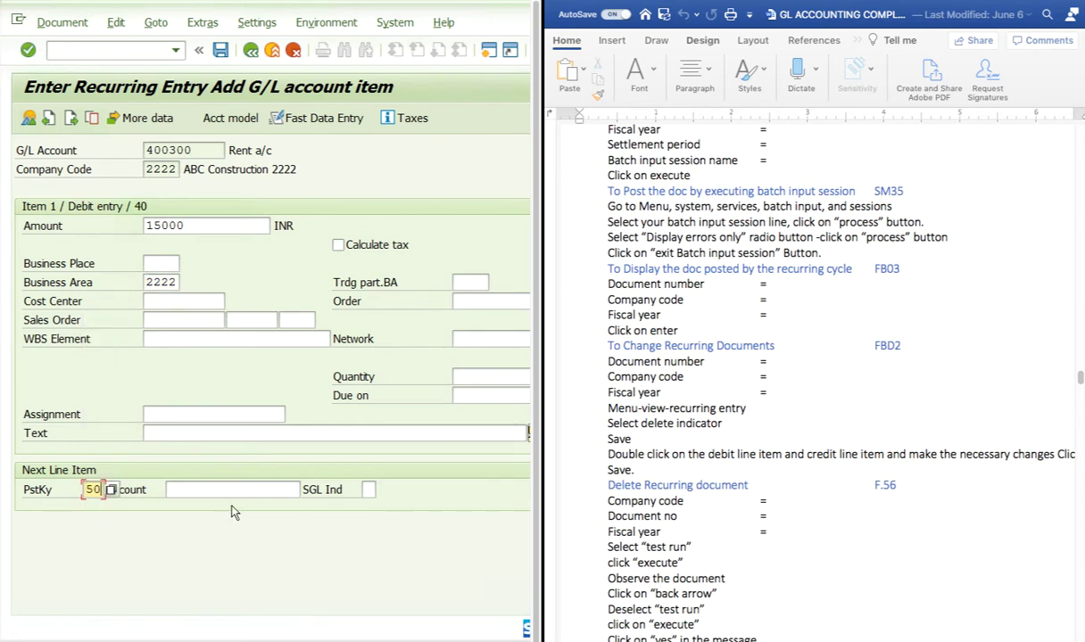
{"action": "left_click", "coordinate": [225, 489]}
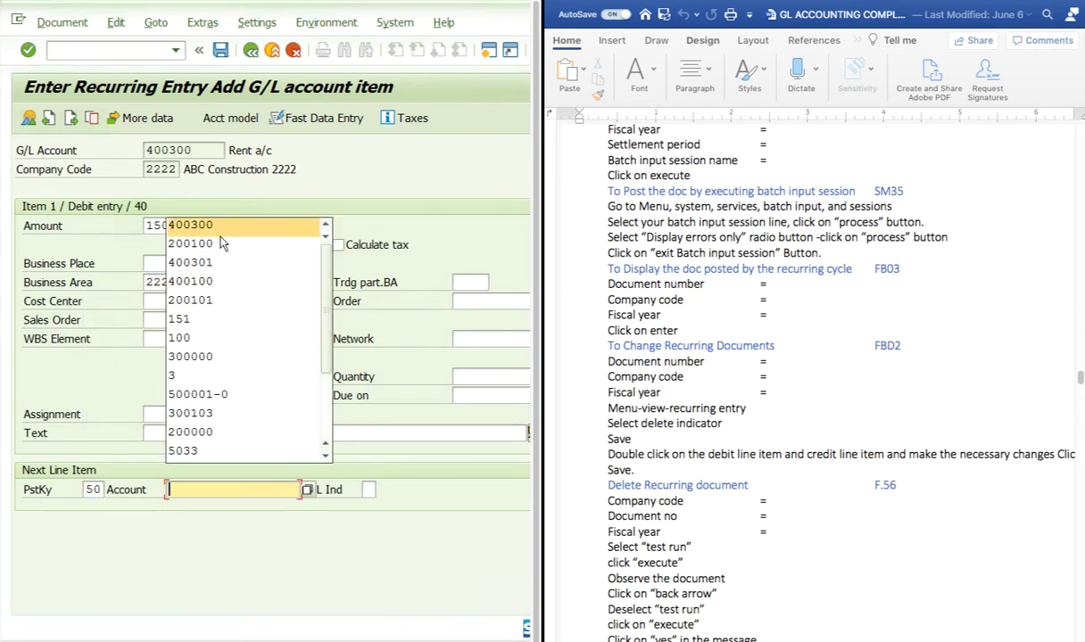
{"action": "left_click", "coordinate": [221, 247]}
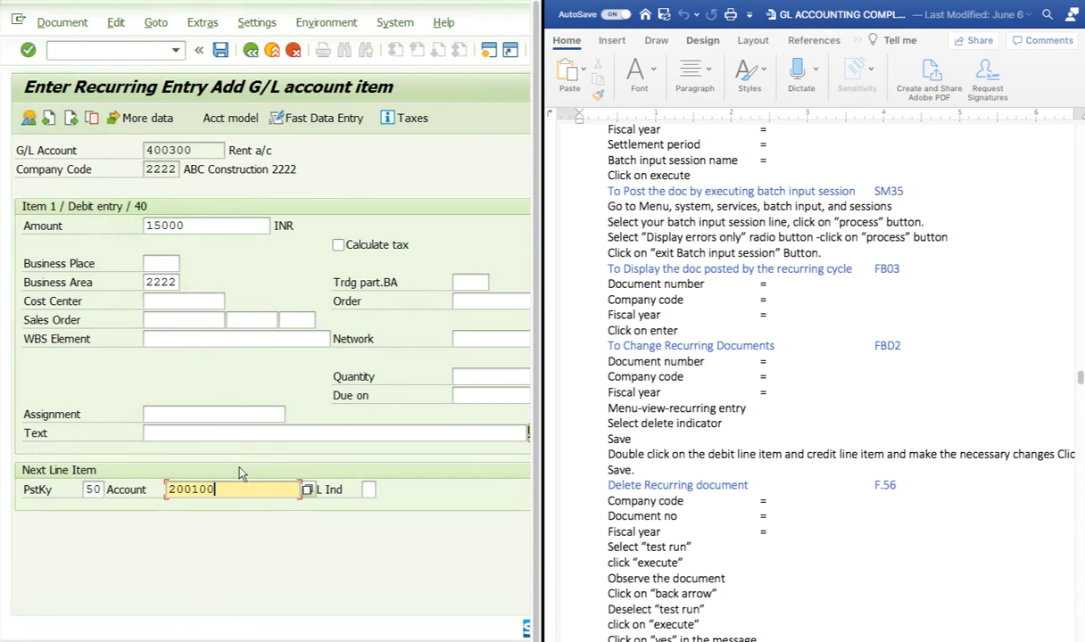
Enter Recurring Expenses as the debit item's text and continue to the credit line item
{"action": "left_click", "coordinate": [310, 433]}
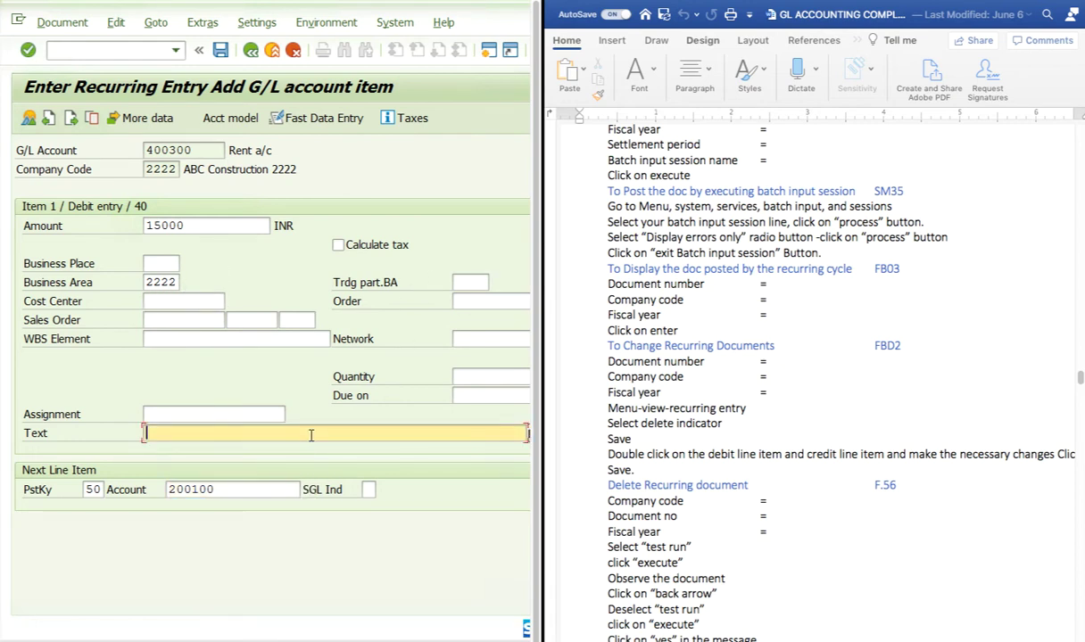
{"action": "type", "text": "Ex"}
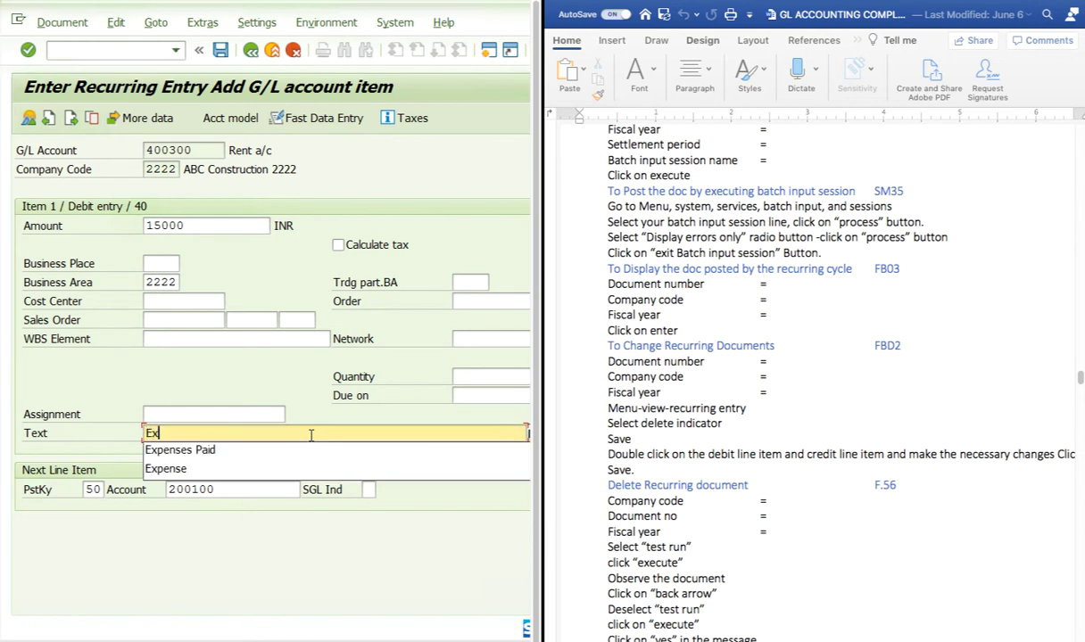
{"action": "key", "text": "BackSpace"}
{"action": "key", "text": "BackSpace"}
{"action": "type", "text": "Rec"}
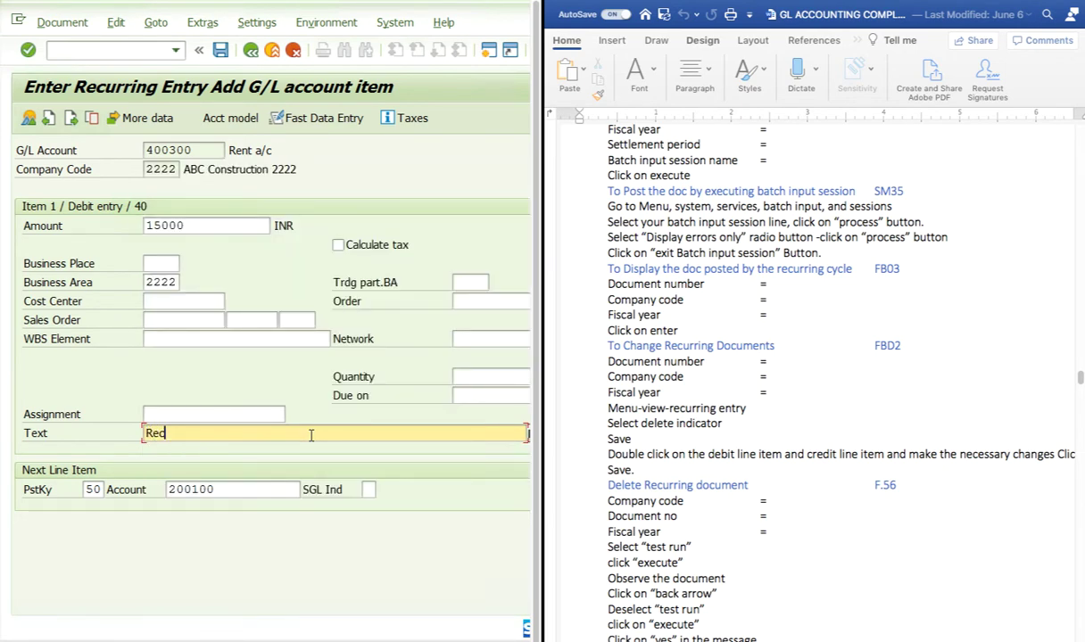
{"action": "type", "text": "urring Expenses"}
{"action": "left_click", "coordinate": [29, 119]}
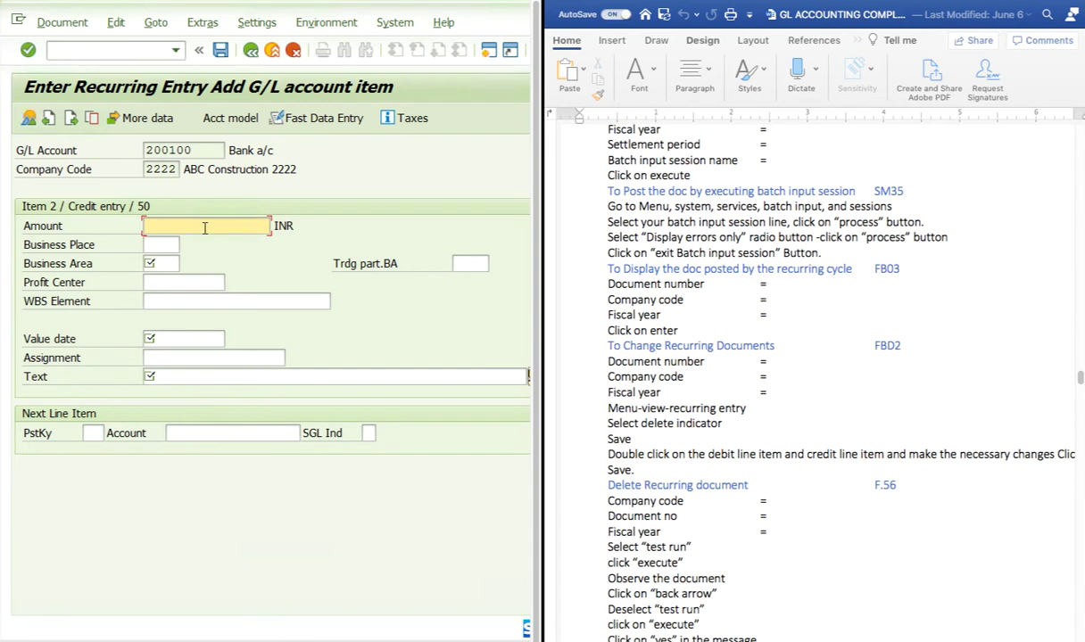
Enter an amount of 15000 INR and business area 2222 for the credit item
{"action": "type", "text": "15000"}
{"action": "left_click", "coordinate": [170, 261]}
{"action": "left_click", "coordinate": [158, 279]}
Set the credit item's value date to 06/24/2020 using the calendar
{"action": "left_click", "coordinate": [155, 354]}
{"action": "left_click", "coordinate": [174, 343]}
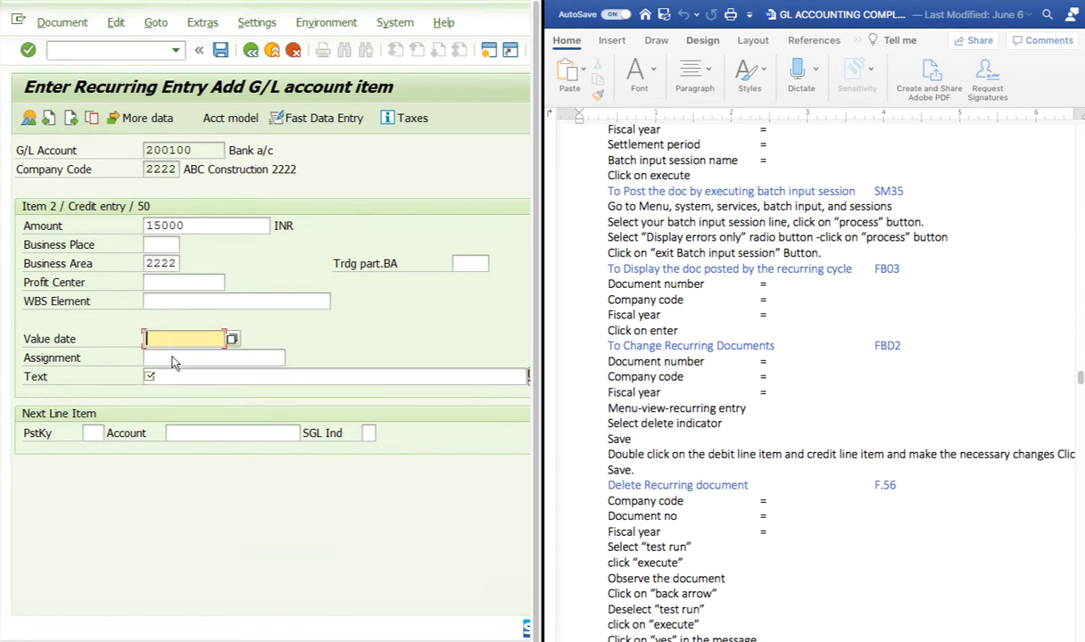
{"action": "left_click", "coordinate": [183, 388]}
{"action": "left_click", "coordinate": [231, 341]}
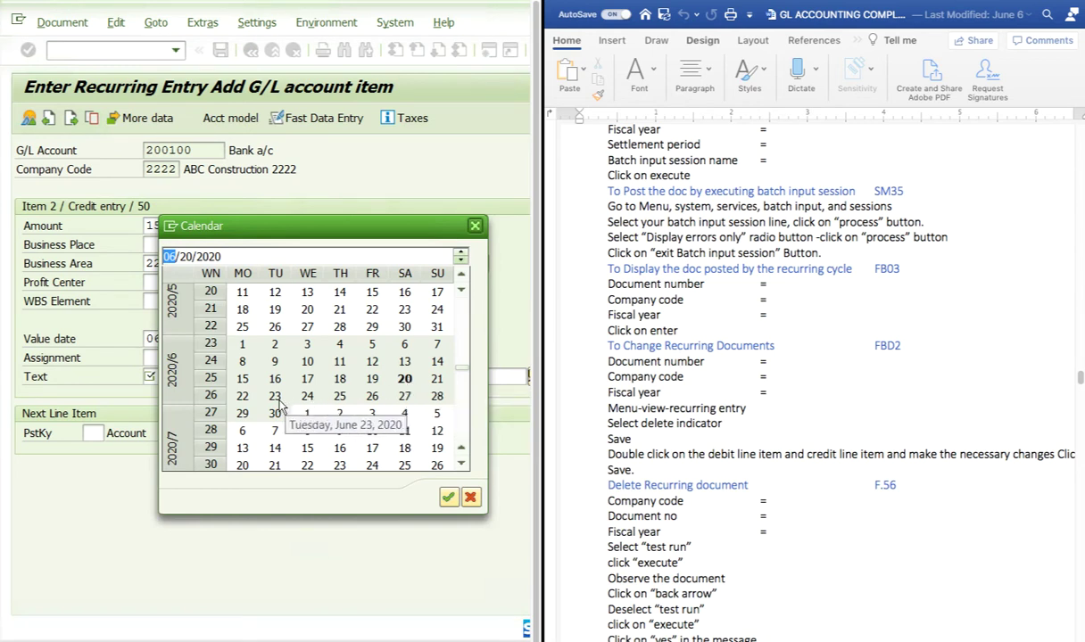
{"action": "double_click", "coordinate": [307, 397]}
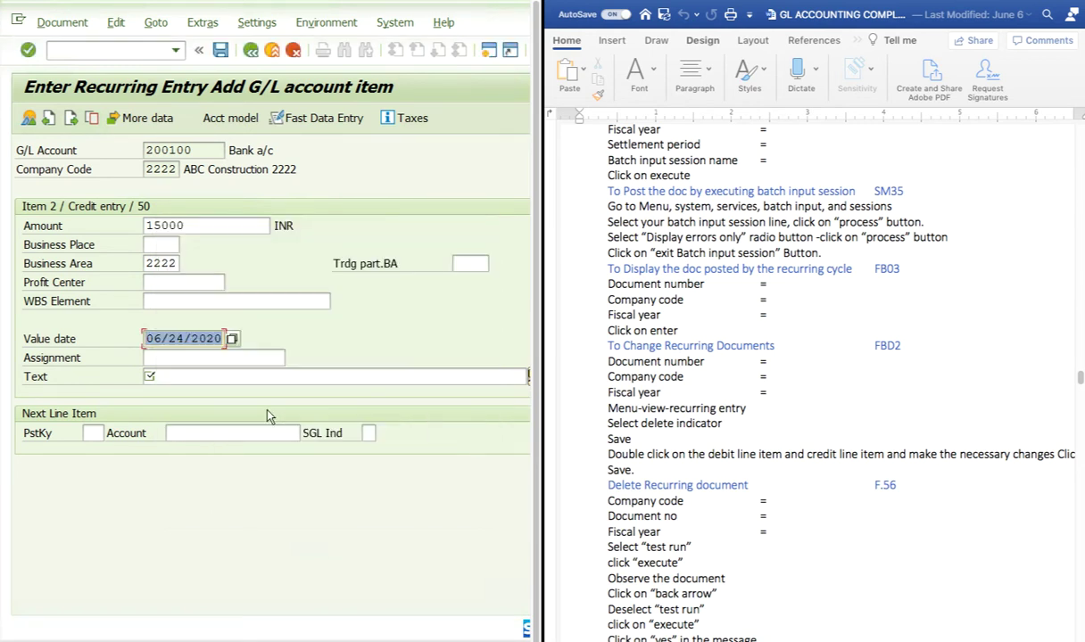
Give the credit item the text Recurring Expenses and save the recurring document from its overview
{"action": "left_click", "coordinate": [193, 362]}
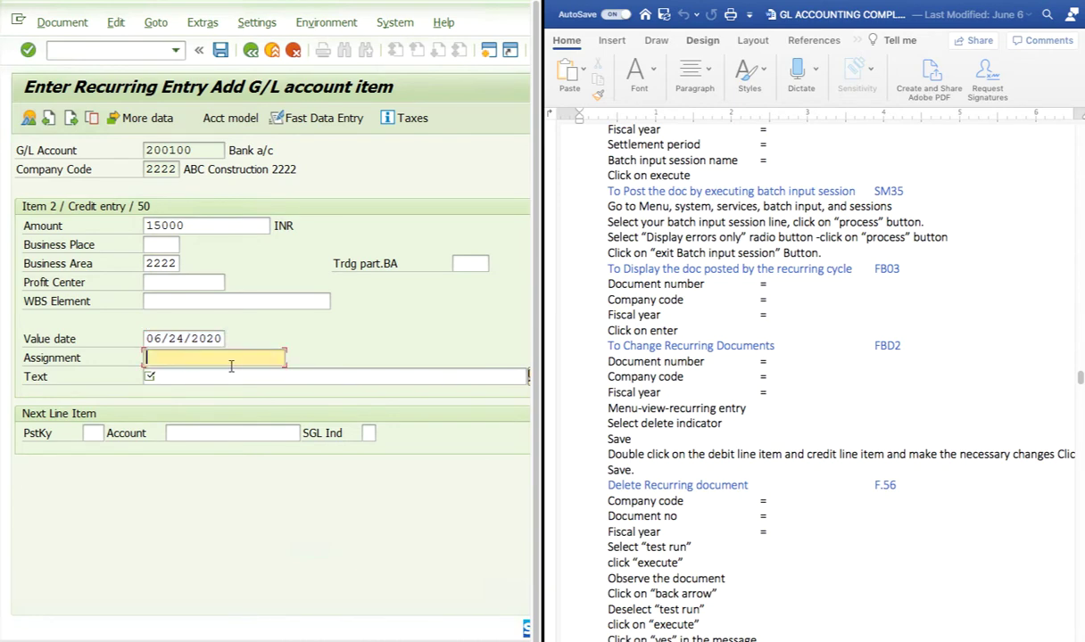
{"action": "left_click", "coordinate": [229, 378]}
{"action": "left_click", "coordinate": [229, 380]}
{"action": "scroll", "coordinate": [213, 120], "scroll_direction": "down", "scroll_amount": 3}
{"action": "scroll", "coordinate": [234, 134], "scroll_direction": "up", "scroll_amount": 3}
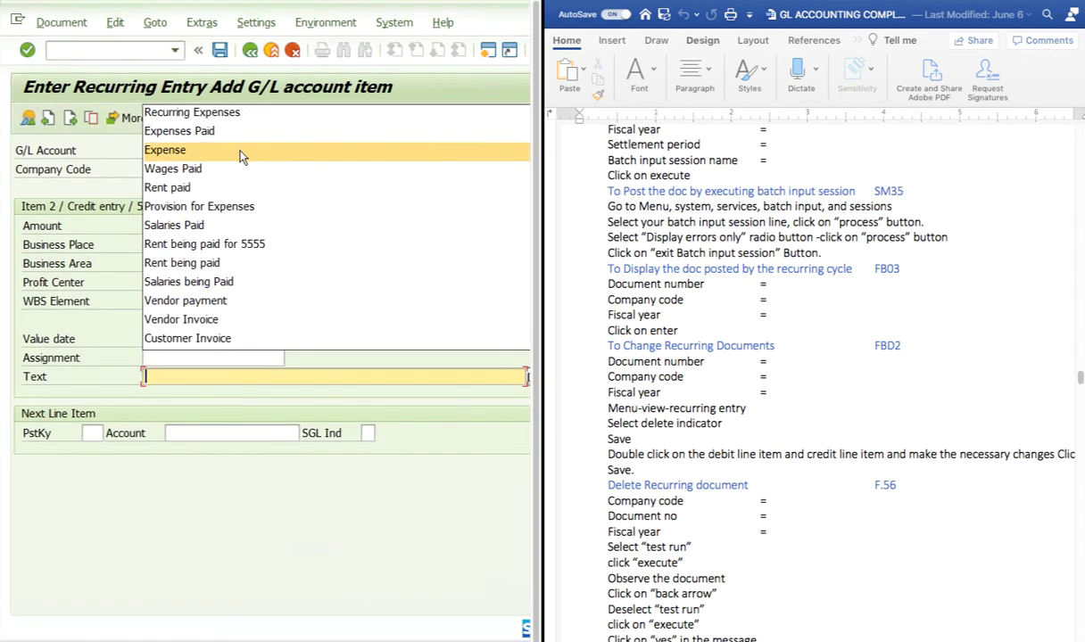
{"action": "left_click", "coordinate": [216, 112]}
{"action": "left_click", "coordinate": [28, 119]}
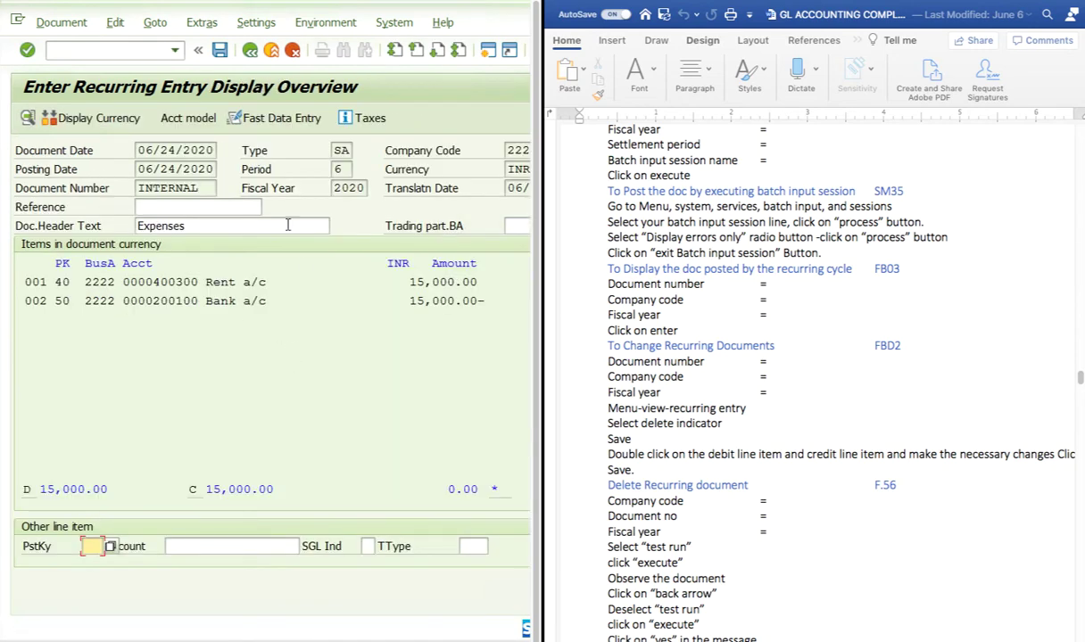
{"action": "left_click", "coordinate": [219, 50]}
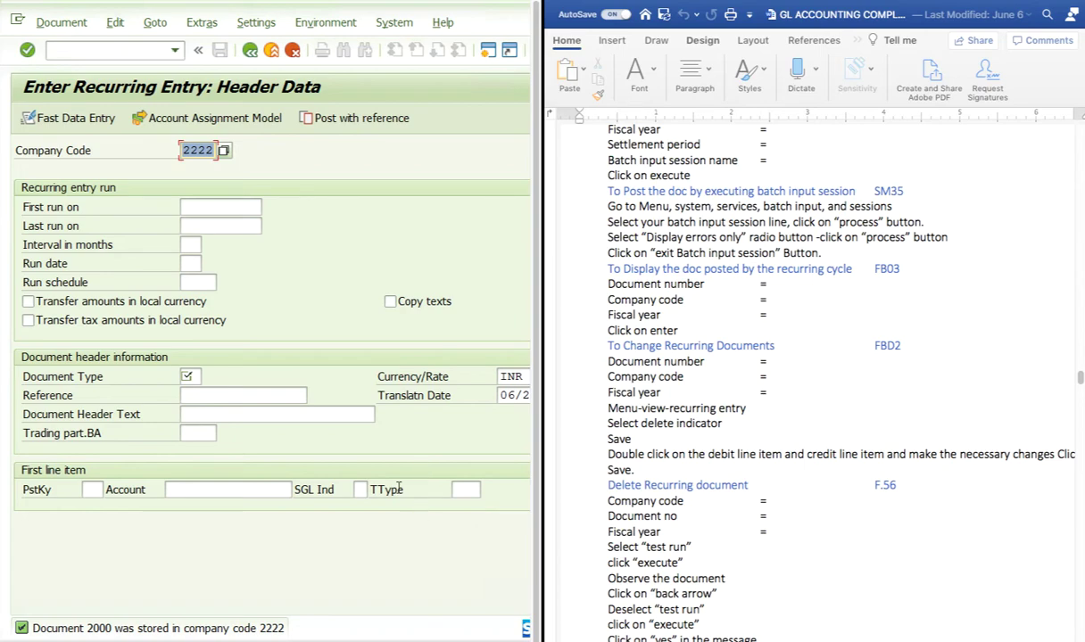
Switch to the Microsoft Teams call, mute the microphone and unmute it again
{"action": "key", "text": "ctrl+Right"}
{"action": "key", "text": "ctrl+Left"}
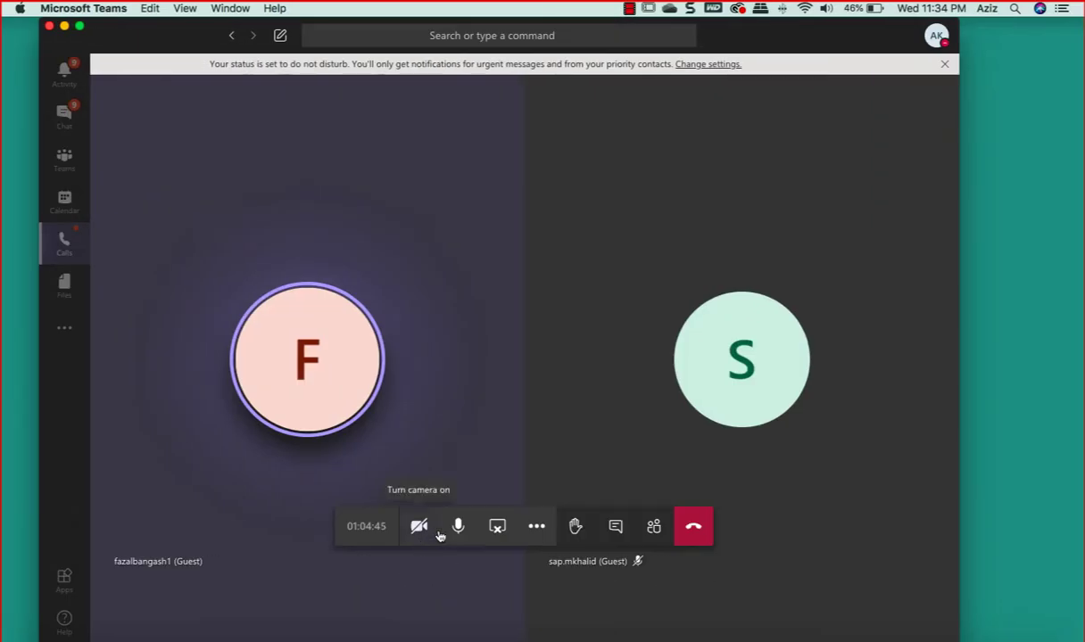
{"action": "left_click", "coordinate": [461, 526]}
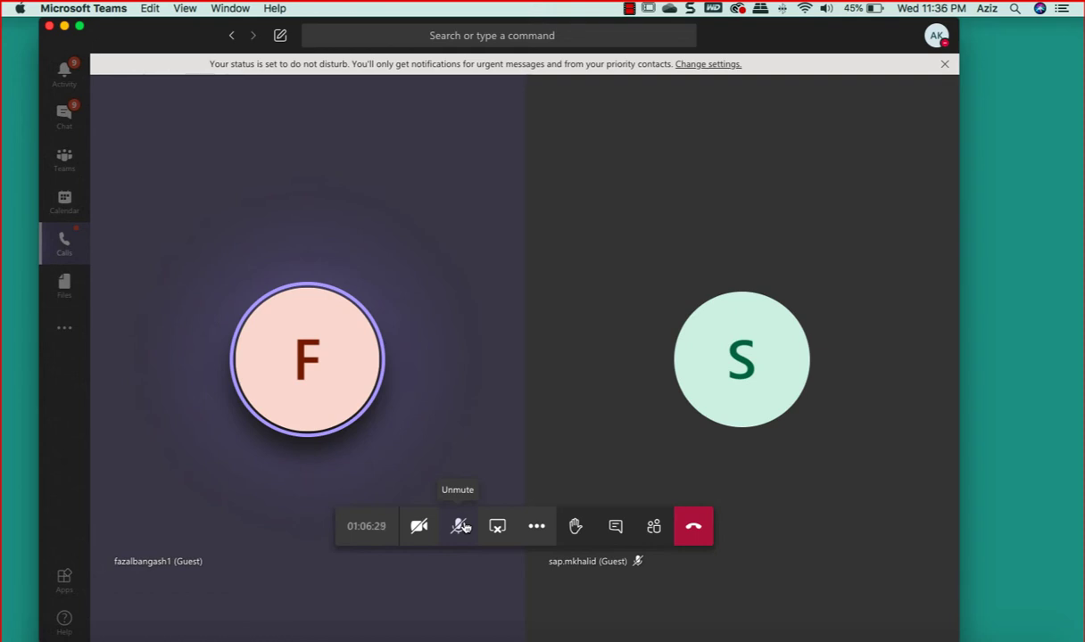
{"action": "left_click", "coordinate": [464, 527]}
Minimise the Teams window and switch back to the SAP session in Microsoft Remote Desktop
{"action": "mouse_move", "coordinate": [568, 558]}
{"action": "left_click", "coordinate": [64, 25]}
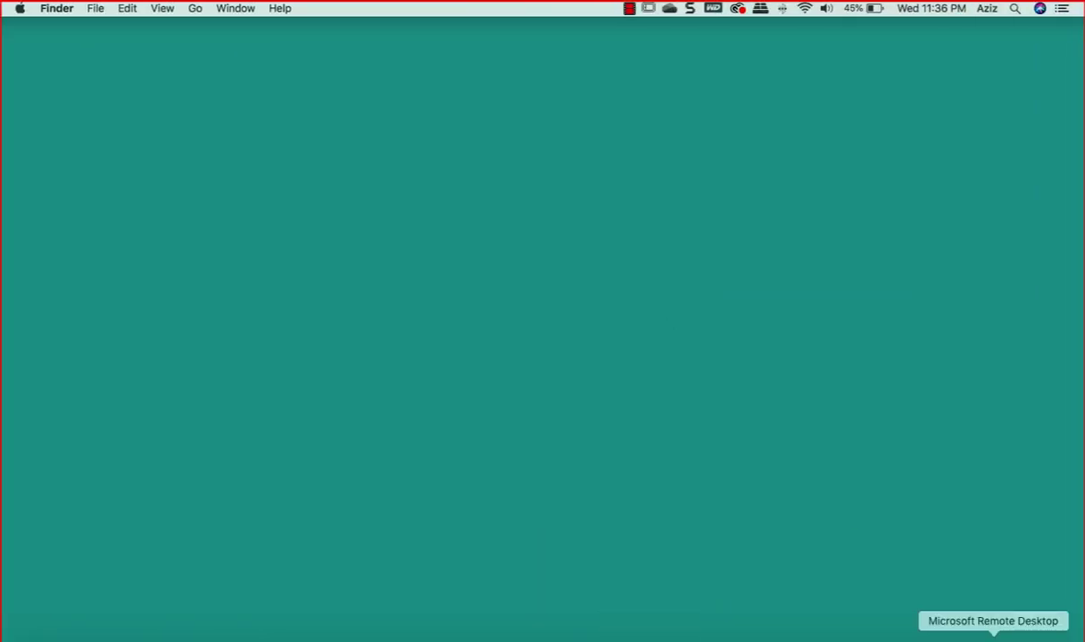
{"action": "left_click", "coordinate": [1018, 637]}
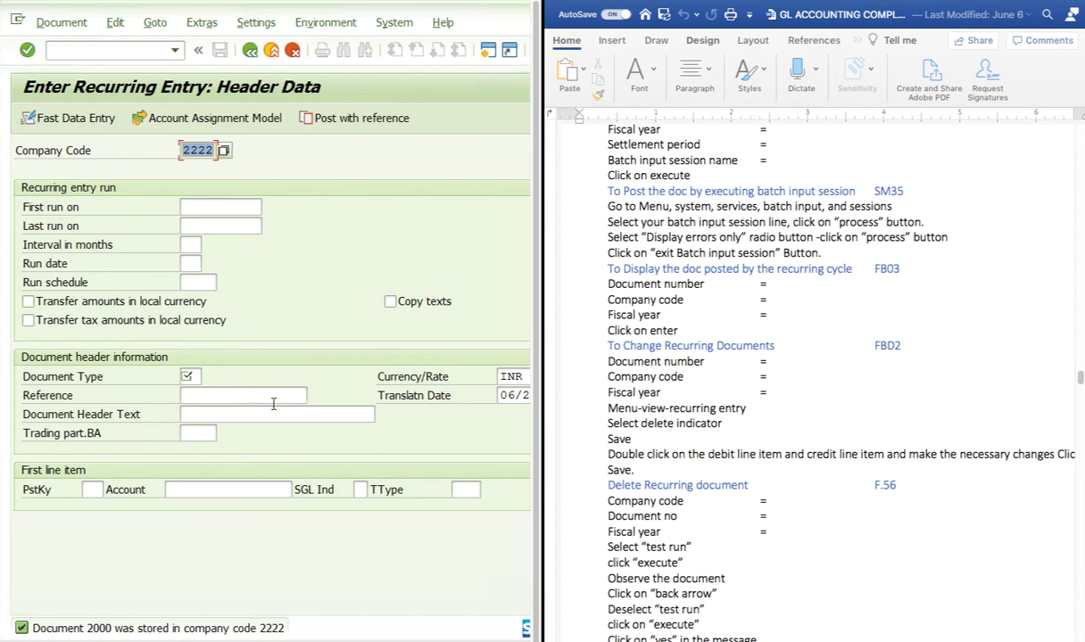
In the Word notes on creating a recurring document, enter 01.01.2019 as the First run on value
{"action": "scroll", "coordinate": [802, 373], "scroll_direction": "up", "scroll_amount": 5}
{"action": "scroll", "coordinate": [836, 398], "scroll_direction": "up", "scroll_amount": 6}
{"action": "scroll", "coordinate": [838, 397], "scroll_direction": "down", "scroll_amount": 2}
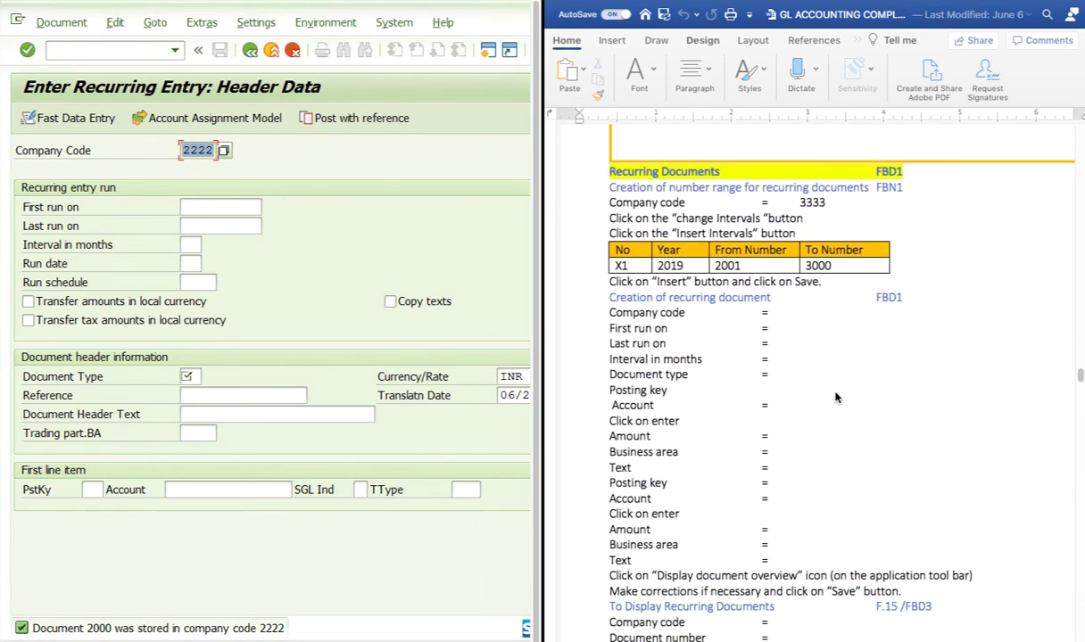
{"action": "left_click", "coordinate": [782, 323]}
{"action": "key", "text": "Tab"}
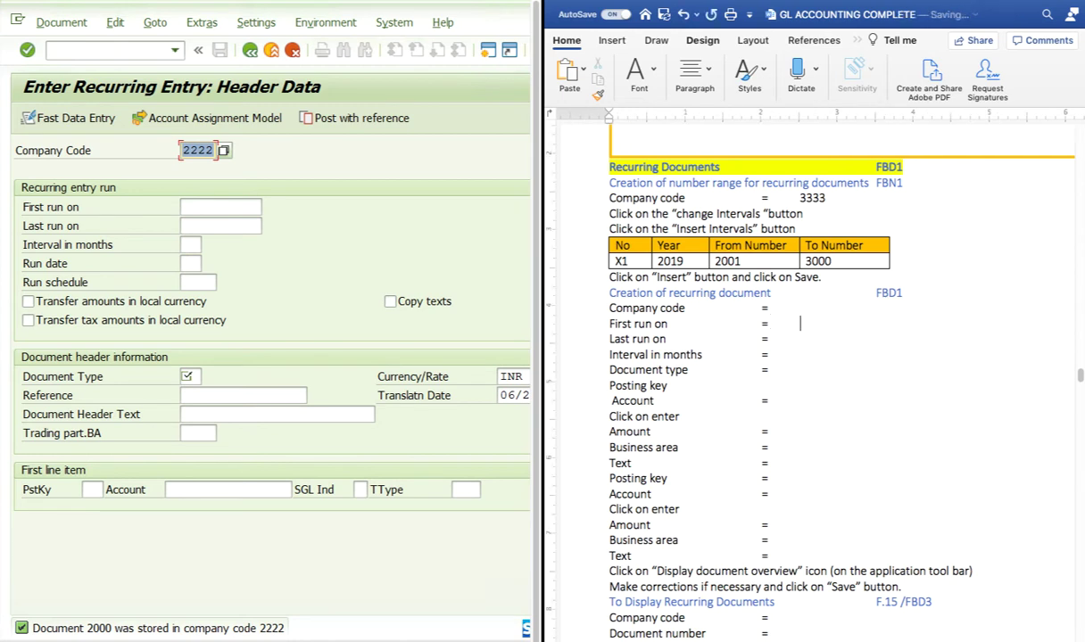
{"action": "type", "text": "01.01.20"}
{"action": "key", "text": "BackSpace"}
{"action": "key", "text": "BackSpace"}
{"action": "type", "text": "2019"}
Enter 12.31.2019 as the Last run on value in the same Word notes
{"action": "left_click", "coordinate": [809, 340]}
{"action": "key", "text": "Tab"}
{"action": "type", "text": "12.31.2019"}
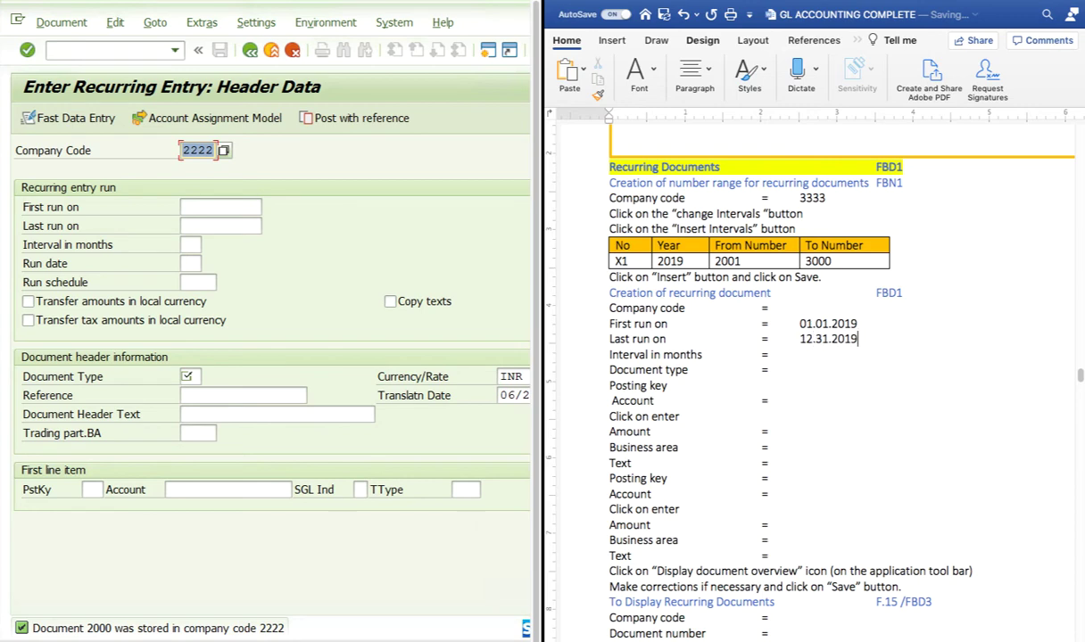
Display the recurring document just saved in SAP in its data entry view
{"action": "scroll", "coordinate": [874, 375], "scroll_direction": "down", "scroll_amount": 10}
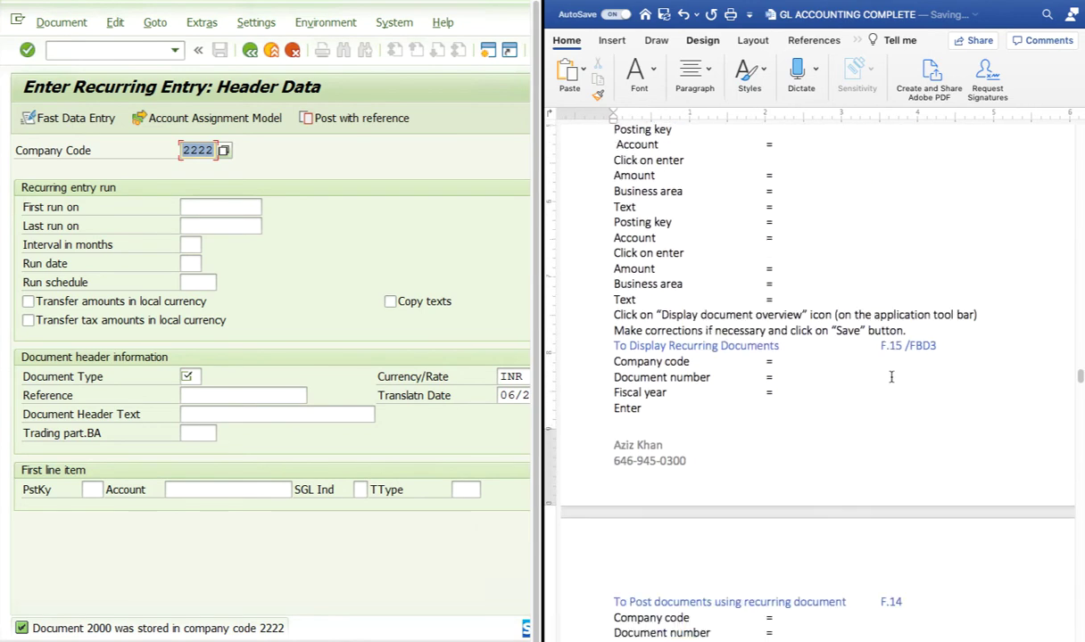
{"action": "left_click", "coordinate": [60, 22]}
{"action": "left_click", "coordinate": [74, 92]}
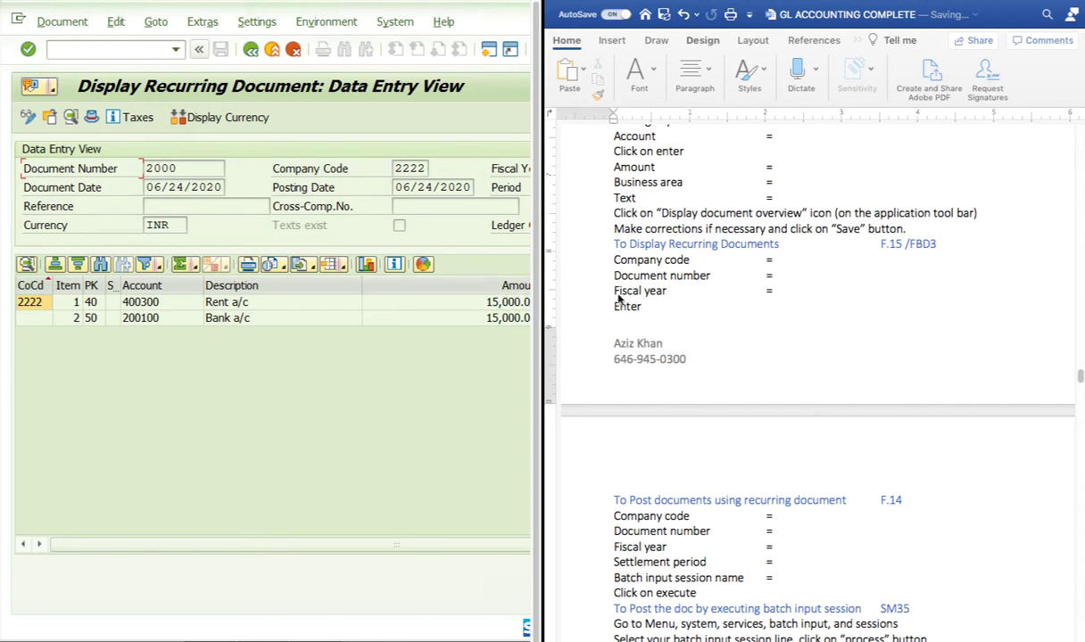
Leave the document display with /n and start transaction f.14 to create posting documents from recurring documents
{"action": "scroll", "coordinate": [949, 359], "scroll_direction": "down", "scroll_amount": 5}
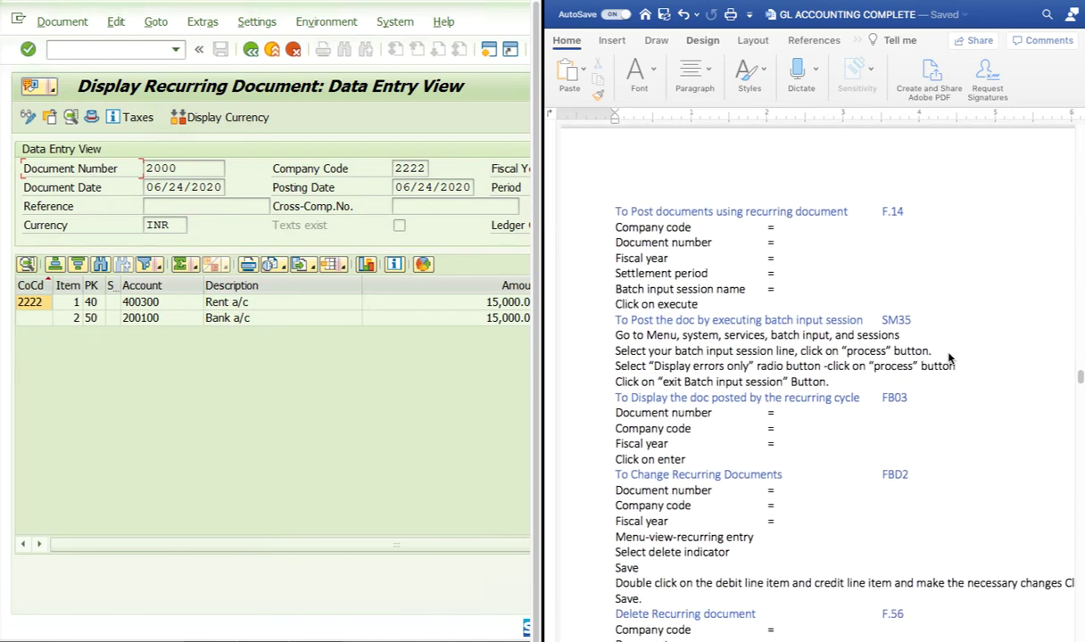
{"action": "left_click", "coordinate": [176, 49]}
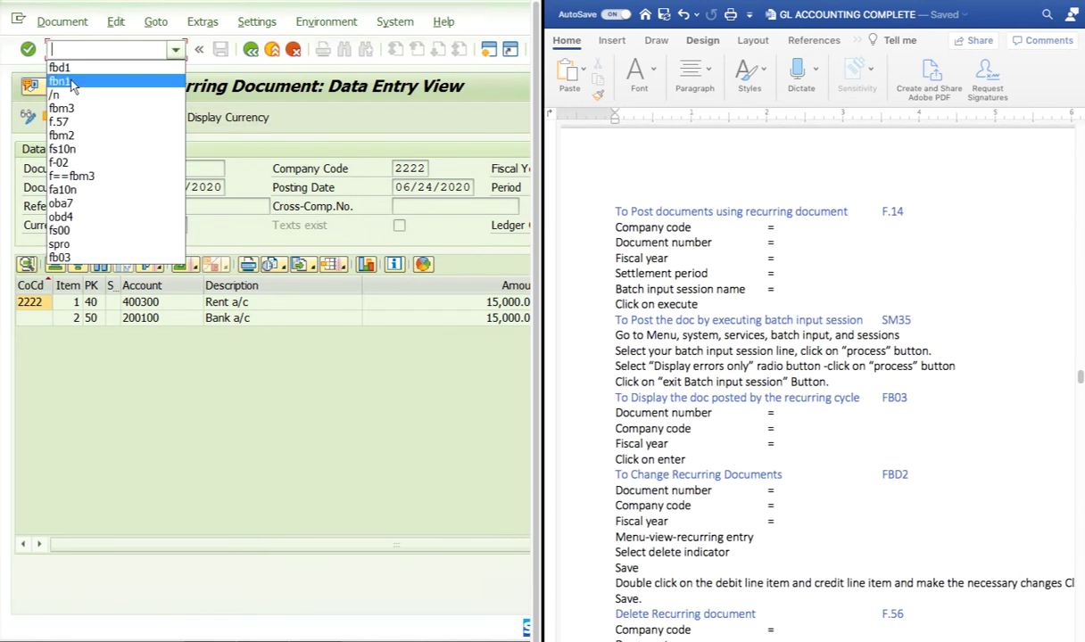
{"action": "left_click", "coordinate": [56, 95]}
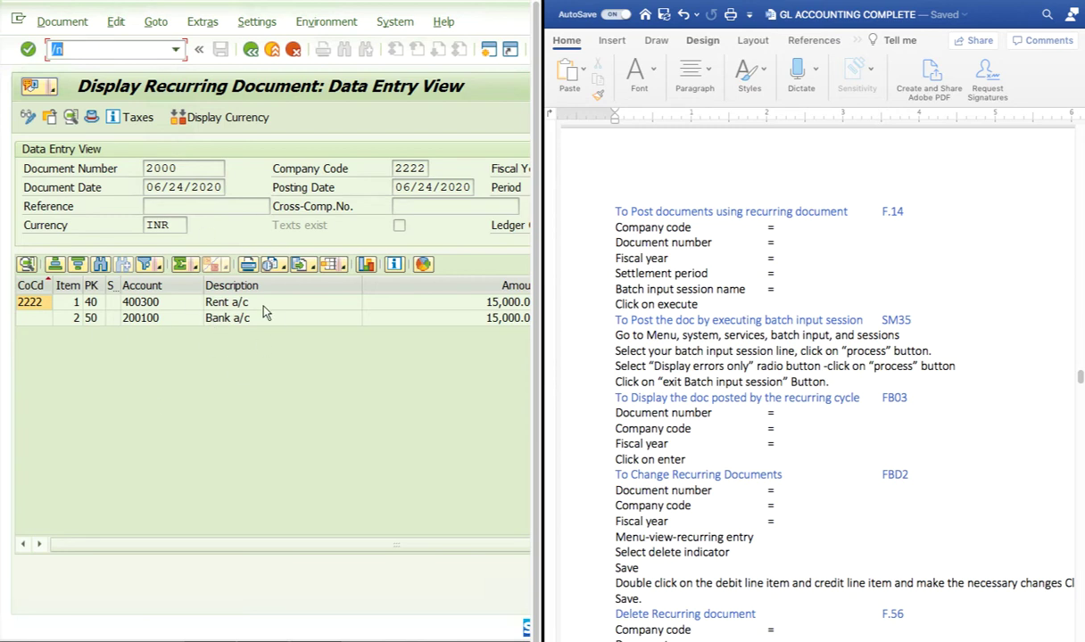
{"action": "left_click", "coordinate": [177, 52]}
{"action": "left_click", "coordinate": [27, 49]}
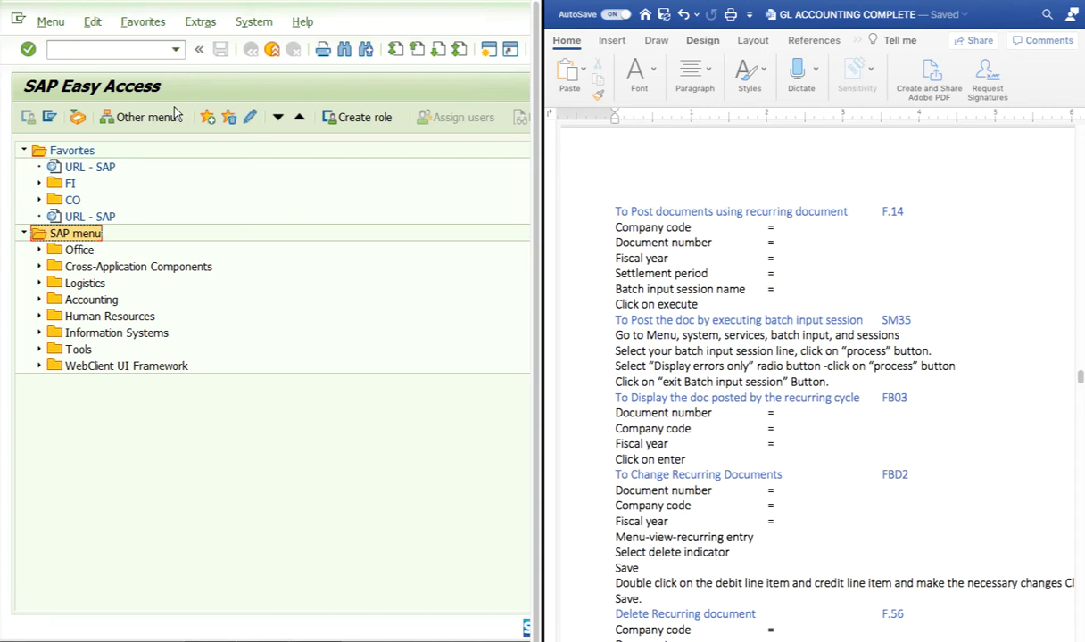
{"action": "left_click", "coordinate": [105, 49]}
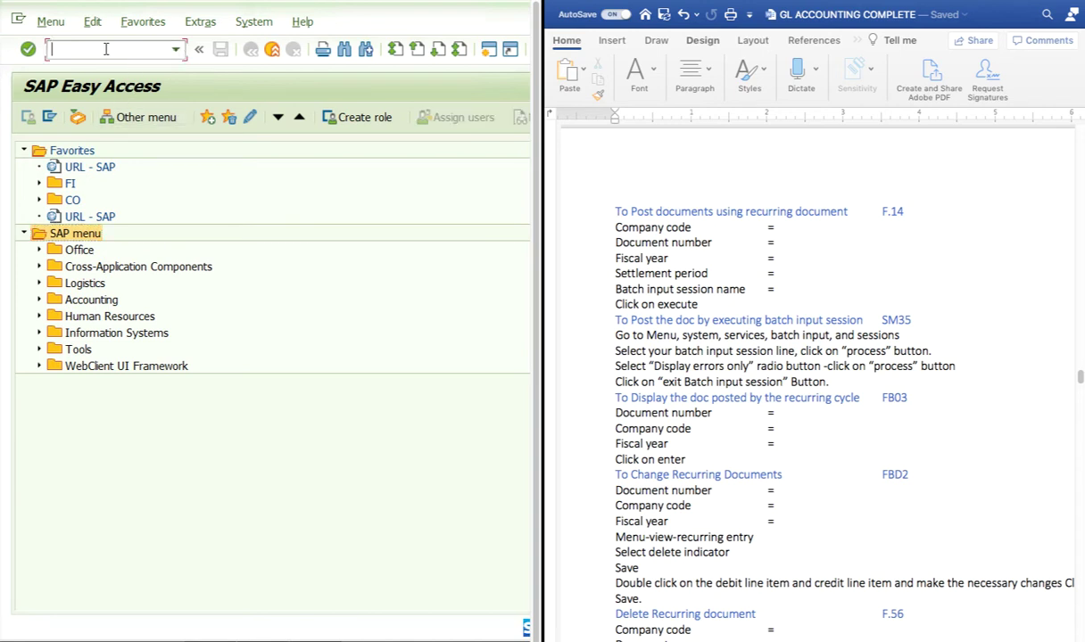
{"action": "type", "text": "f.14"}
{"action": "key", "text": "Return"}
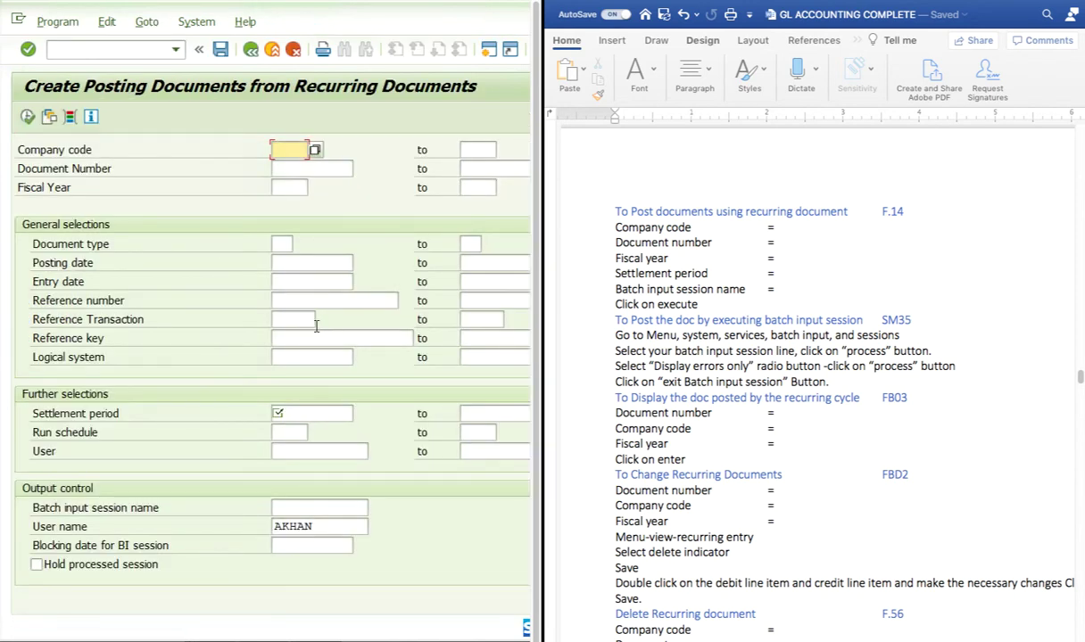
Restrict the selection to company code 2222, fiscal year 2020 and document type sa
{"action": "type", "text": "2222"}
{"action": "left_click", "coordinate": [305, 169]}
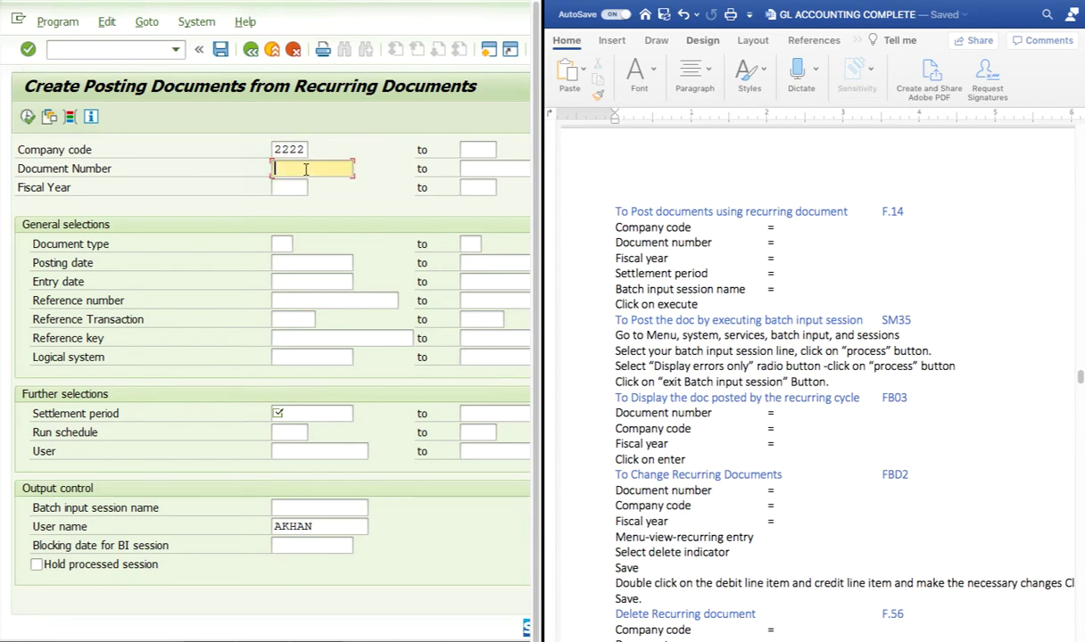
{"action": "left_click", "coordinate": [290, 188]}
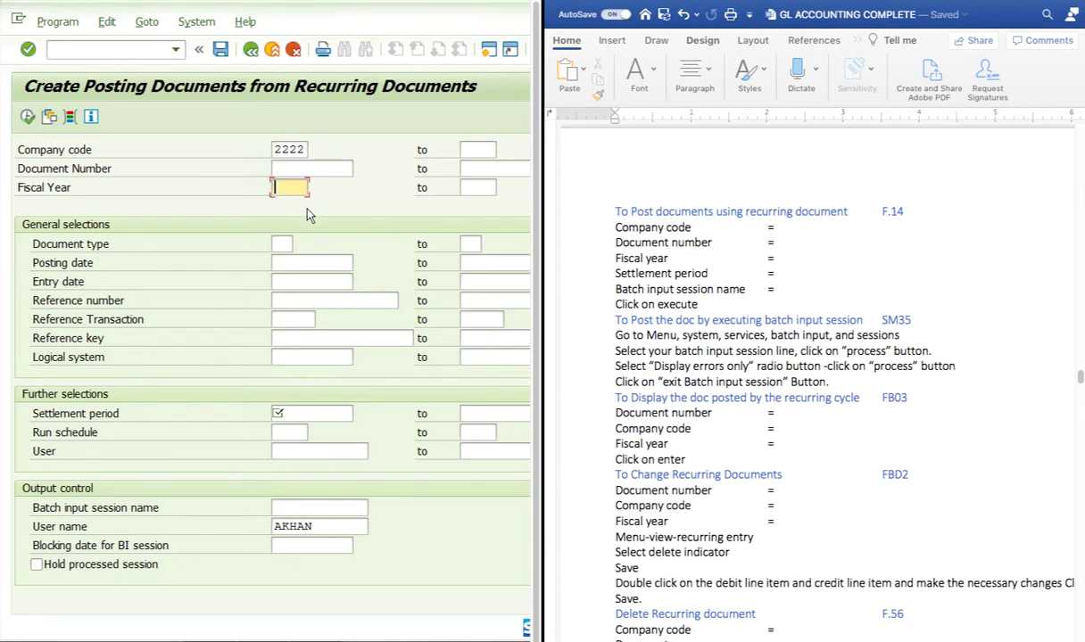
{"action": "left_click", "coordinate": [288, 245]}
{"action": "type", "text": "sa"}
Set the selection's posting date to 06/30/2020 using the calendar
{"action": "left_click", "coordinate": [282, 260]}
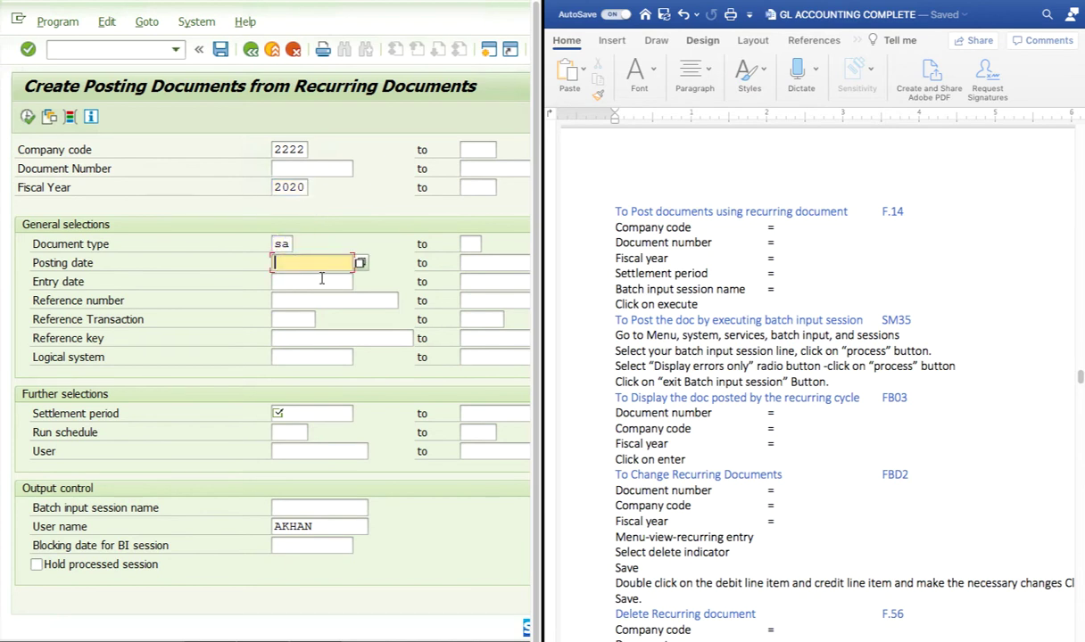
{"action": "left_click", "coordinate": [360, 263]}
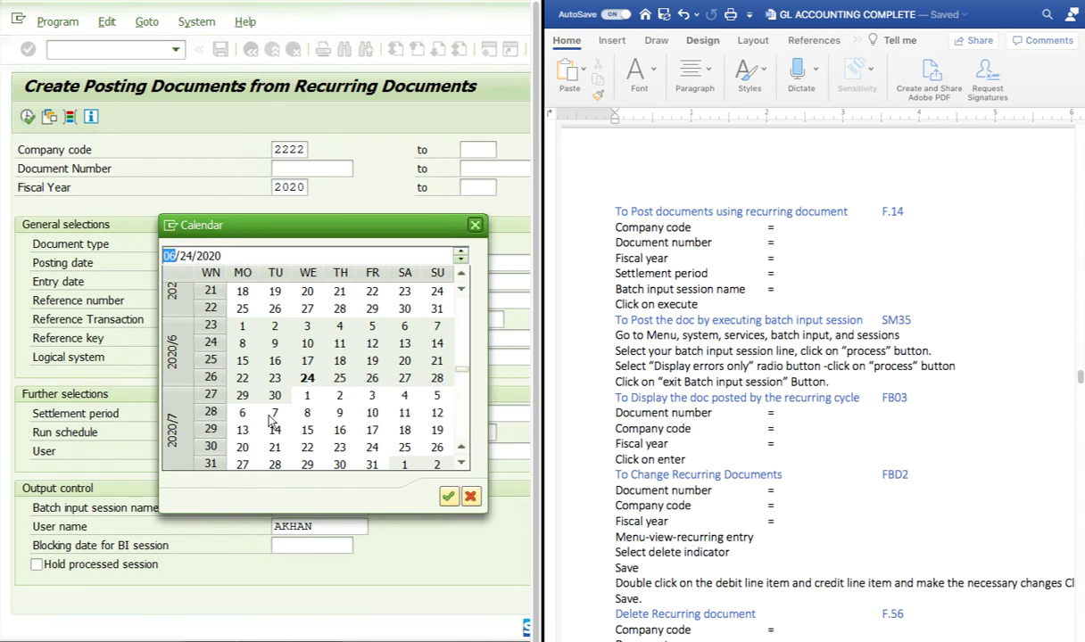
{"action": "key", "text": "Escape"}
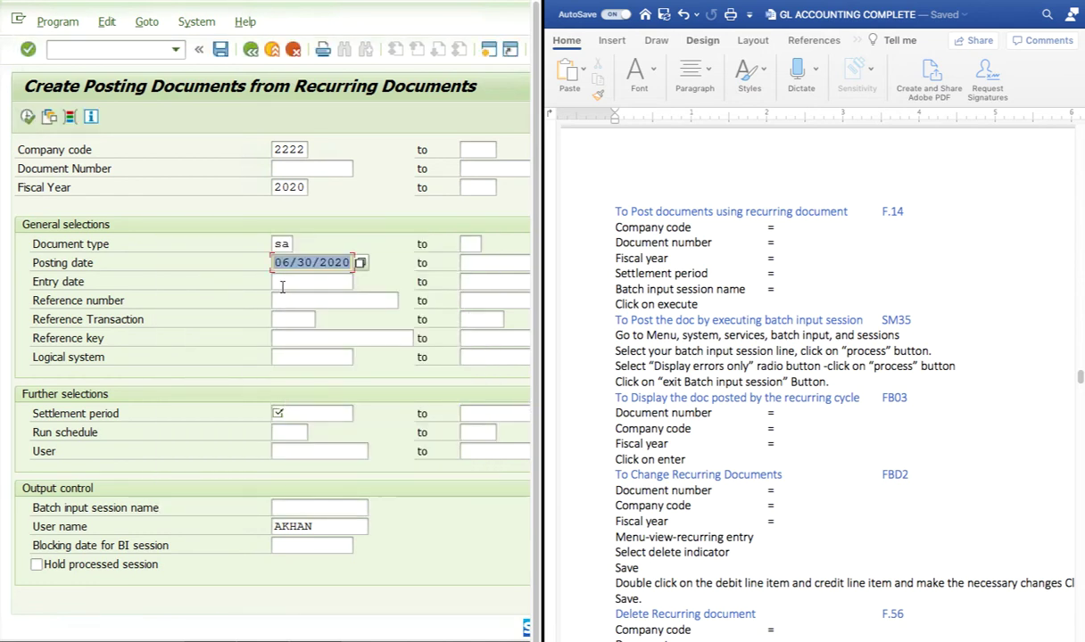
{"action": "left_click", "coordinate": [268, 281]}
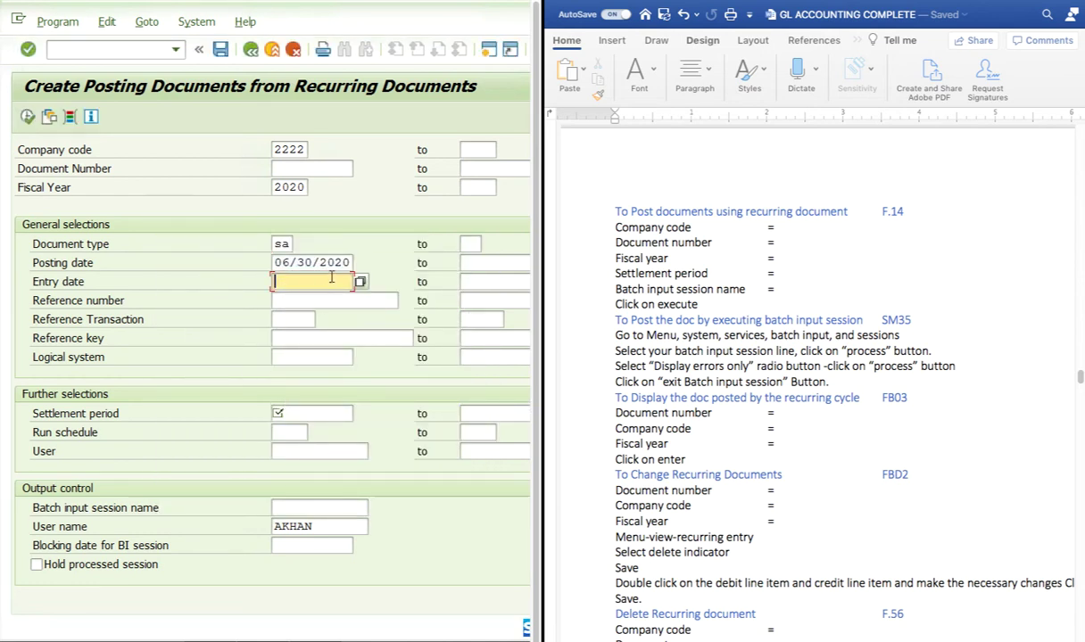
Set the selection's entry date to 06/24/2020 using the calendar
{"action": "key", "text": "F8"}
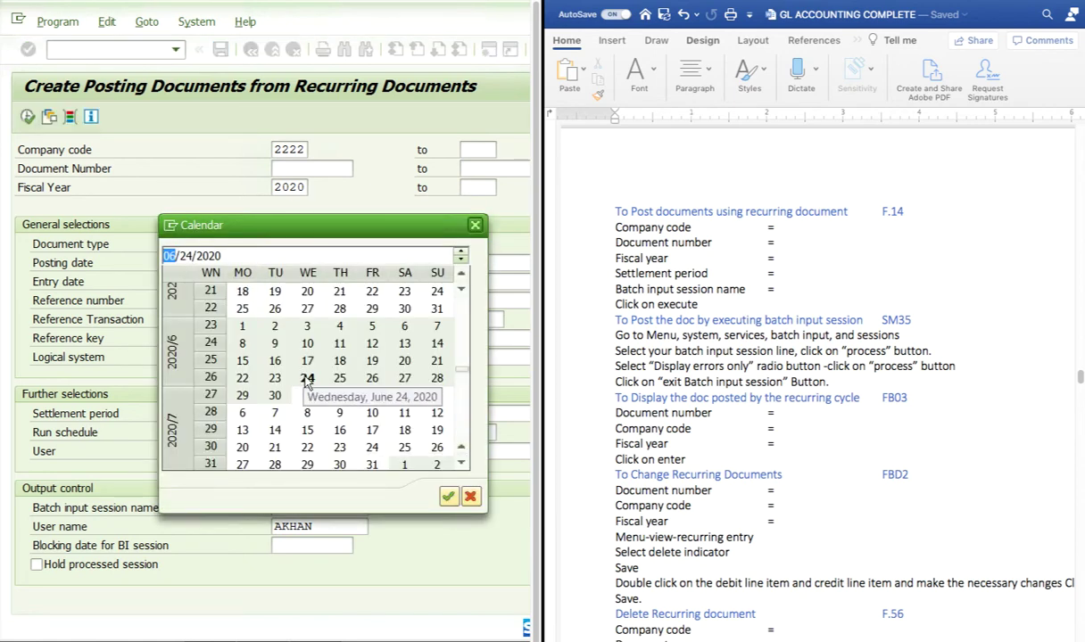
{"action": "double_click", "coordinate": [309, 381]}
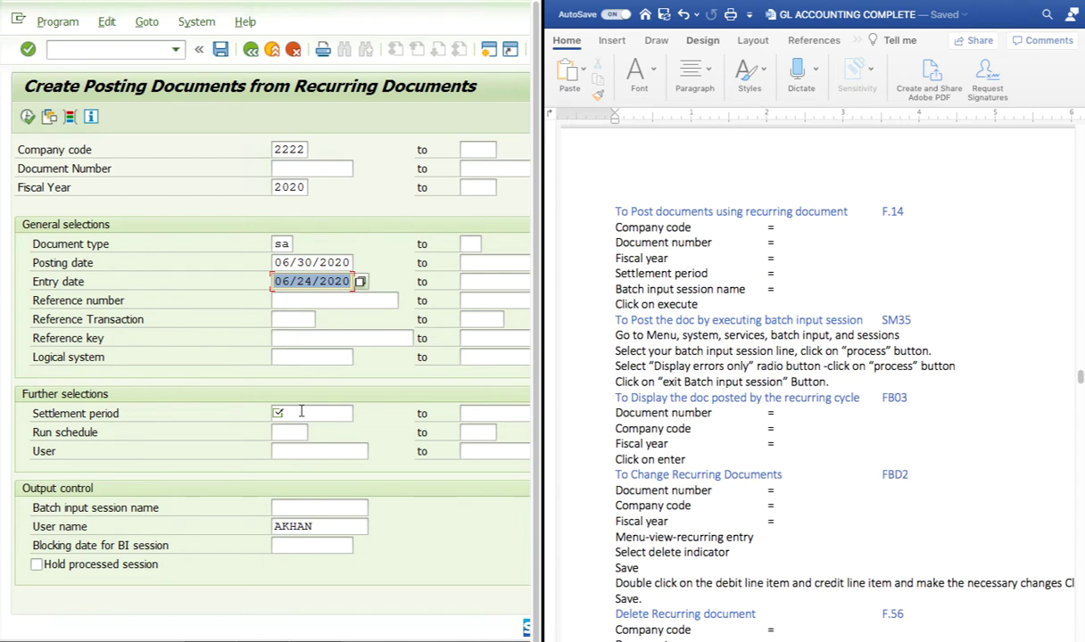
{"action": "left_click", "coordinate": [279, 337]}
Try to execute the posting program in the background with the settlement period left empty
{"action": "left_click", "coordinate": [299, 414]}
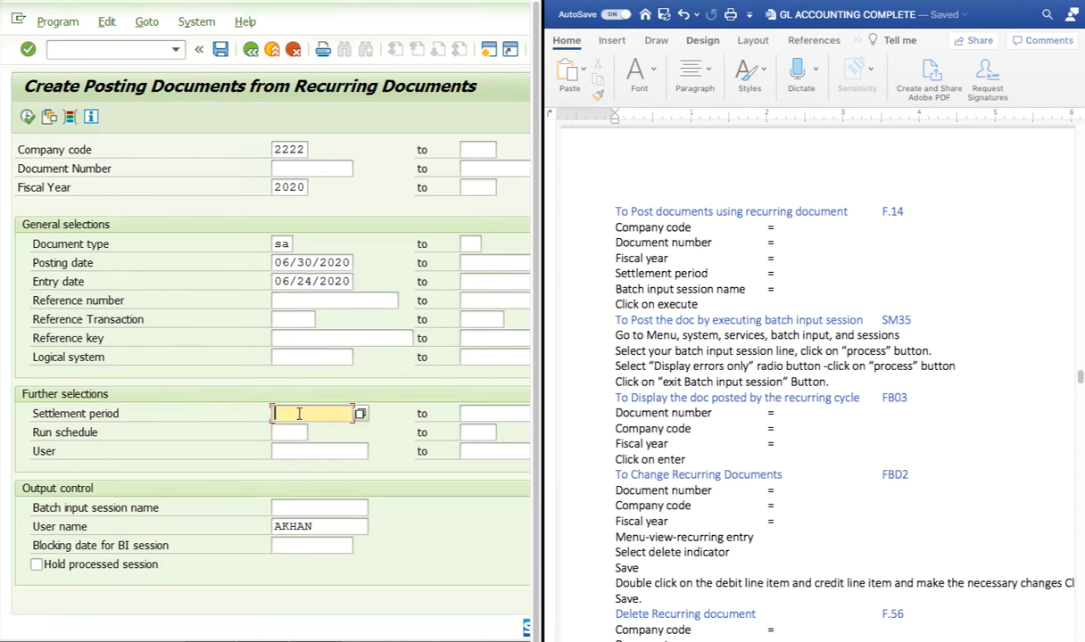
{"action": "left_click", "coordinate": [360, 414]}
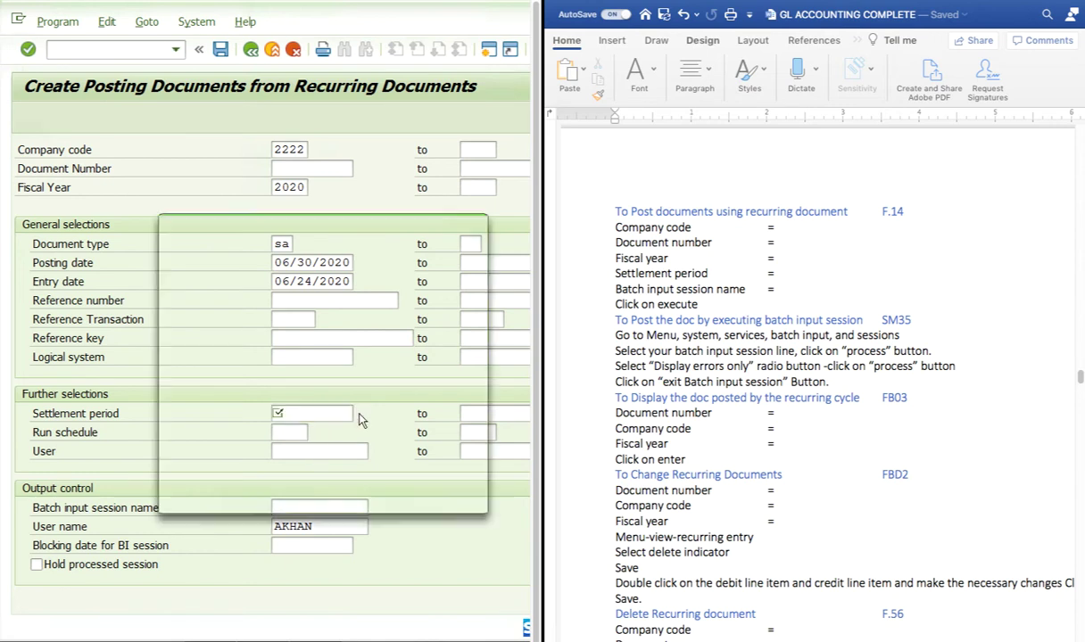
{"action": "left_click", "coordinate": [475, 225]}
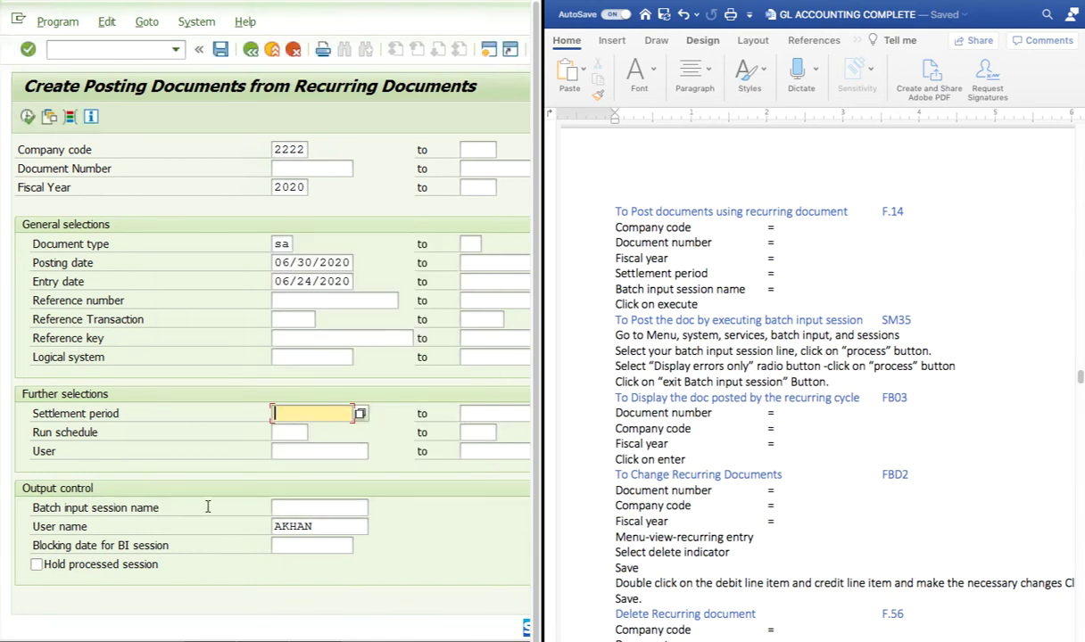
{"action": "left_click", "coordinate": [316, 509]}
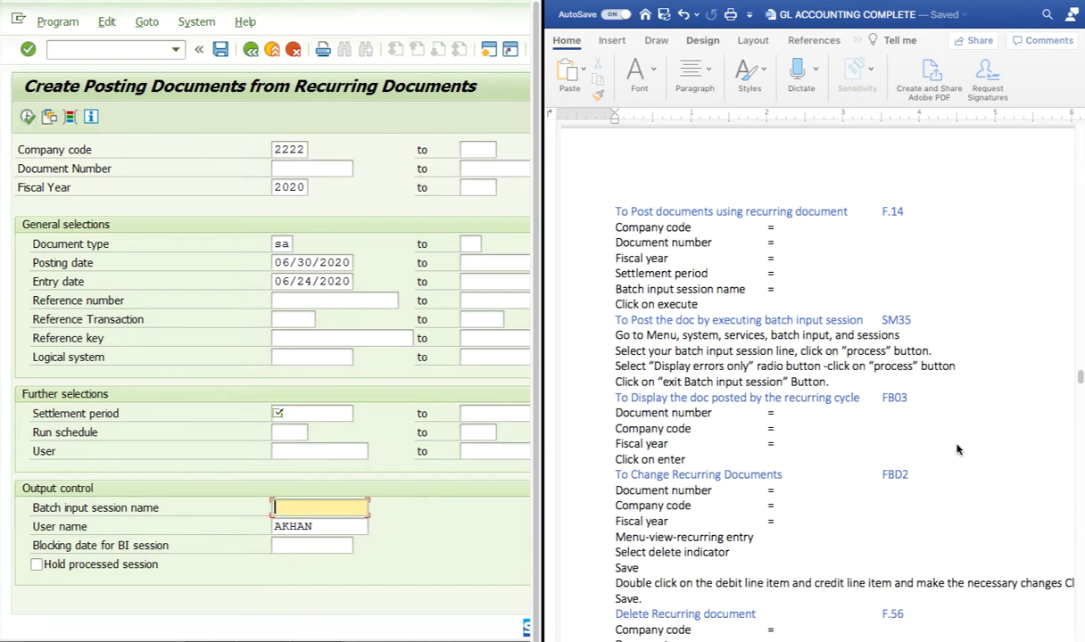
{"action": "scroll", "coordinate": [856, 429], "scroll_direction": "down", "scroll_amount": 1}
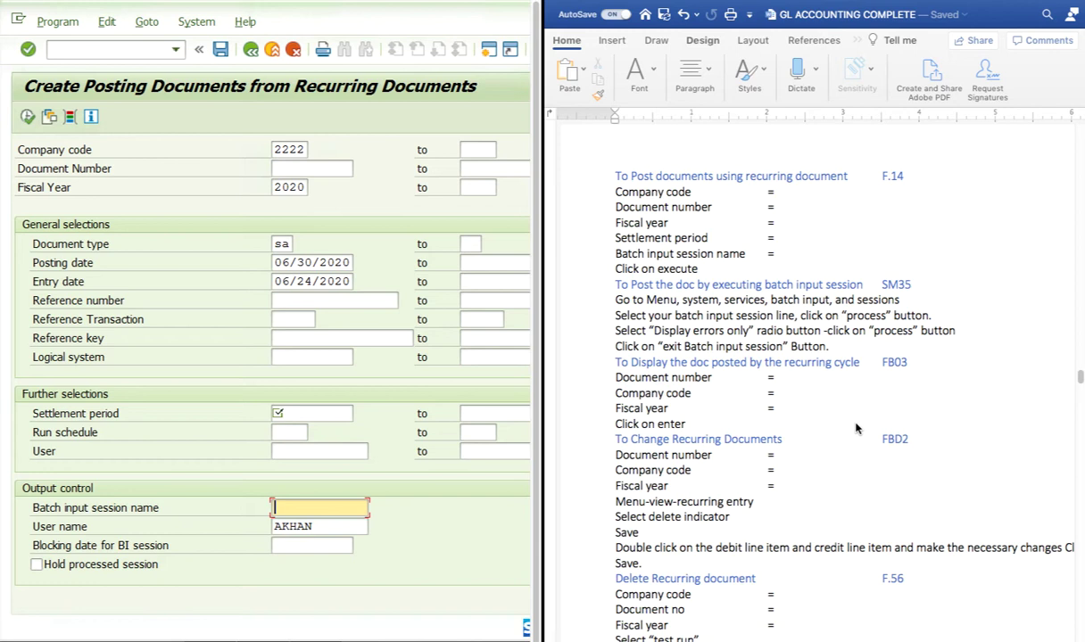
{"action": "left_click", "coordinate": [61, 25]}
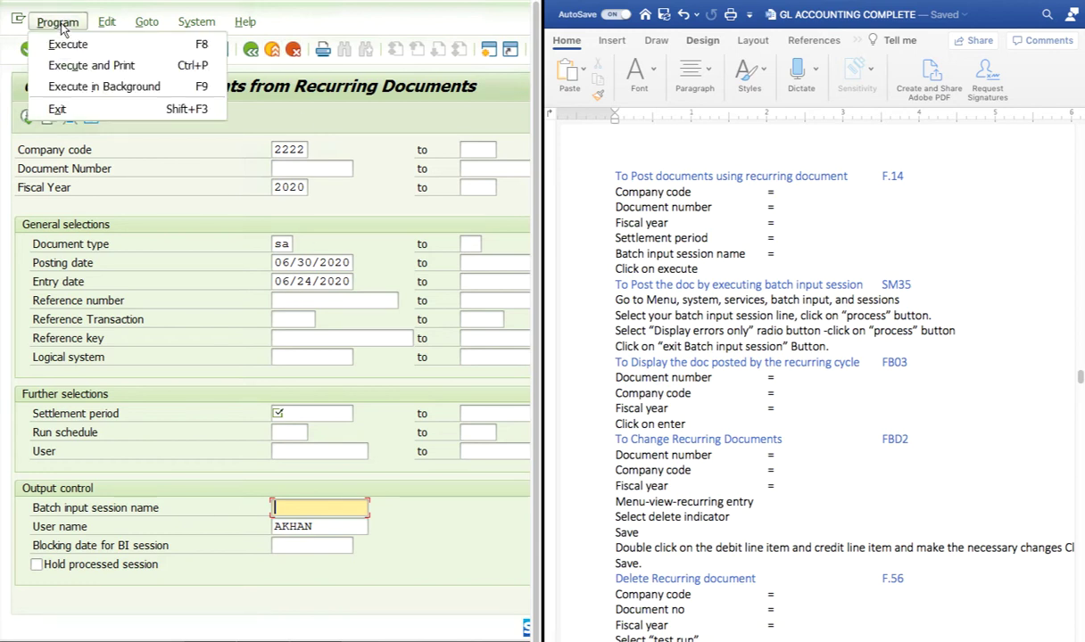
{"action": "left_click", "coordinate": [98, 87]}
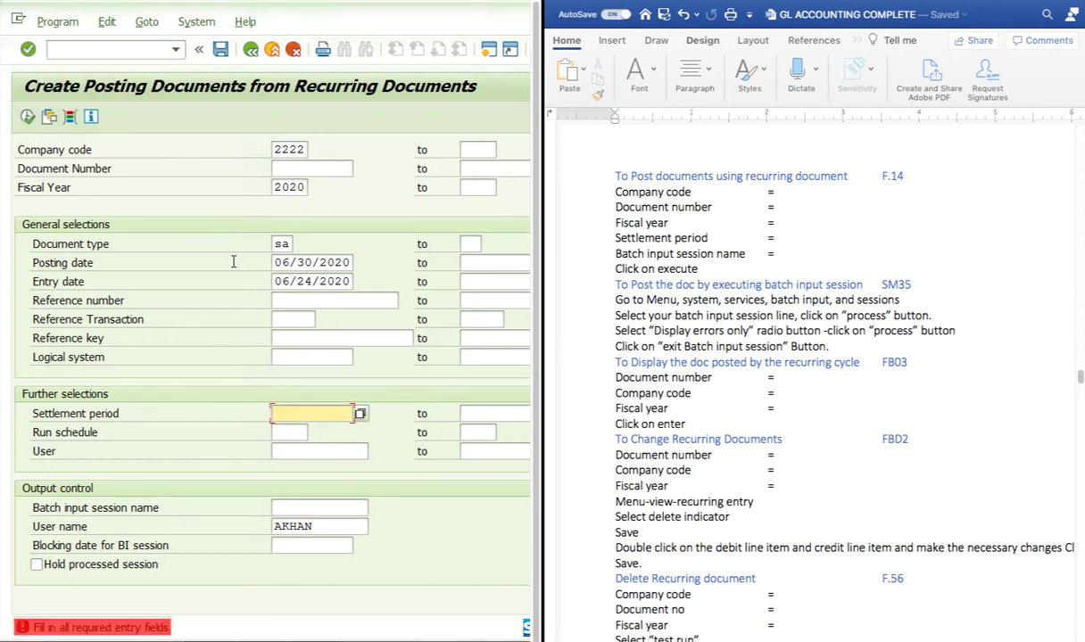
Set the settlement period to 06/30/2020 and schedule the program as a background job with immediate start, printing all pages
{"action": "left_click", "coordinate": [360, 413]}
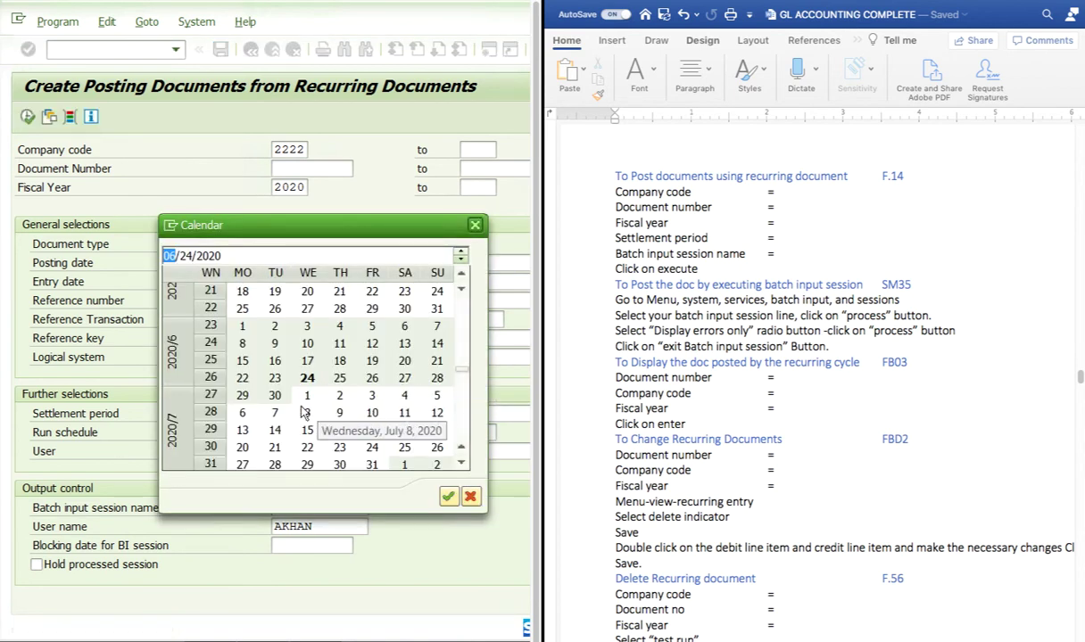
{"action": "double_click", "coordinate": [275, 395]}
{"action": "left_click", "coordinate": [45, 26]}
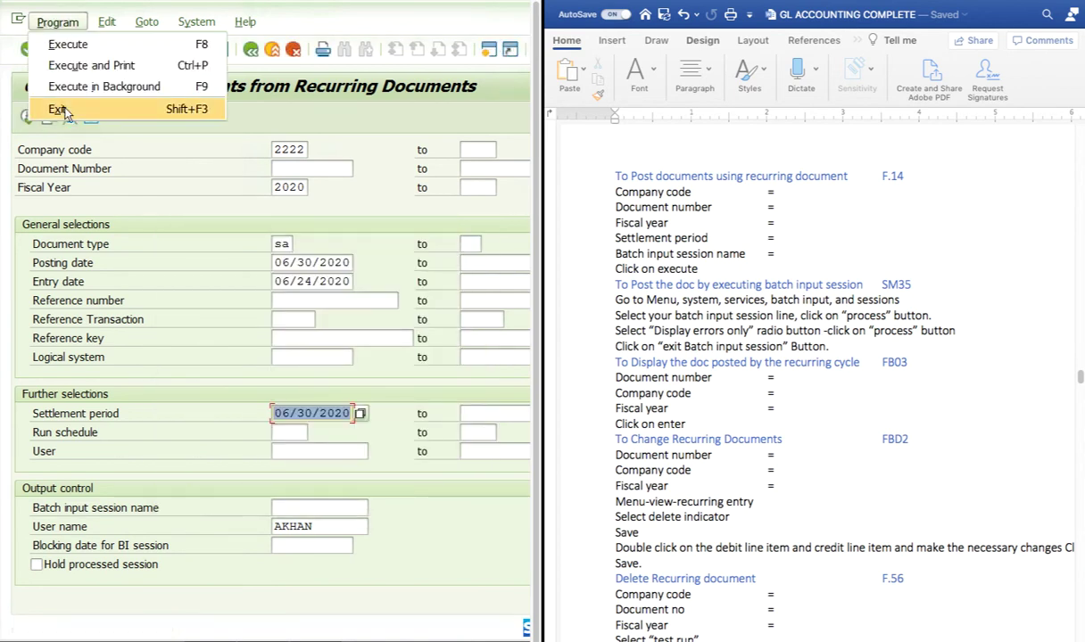
{"action": "left_click", "coordinate": [98, 81]}
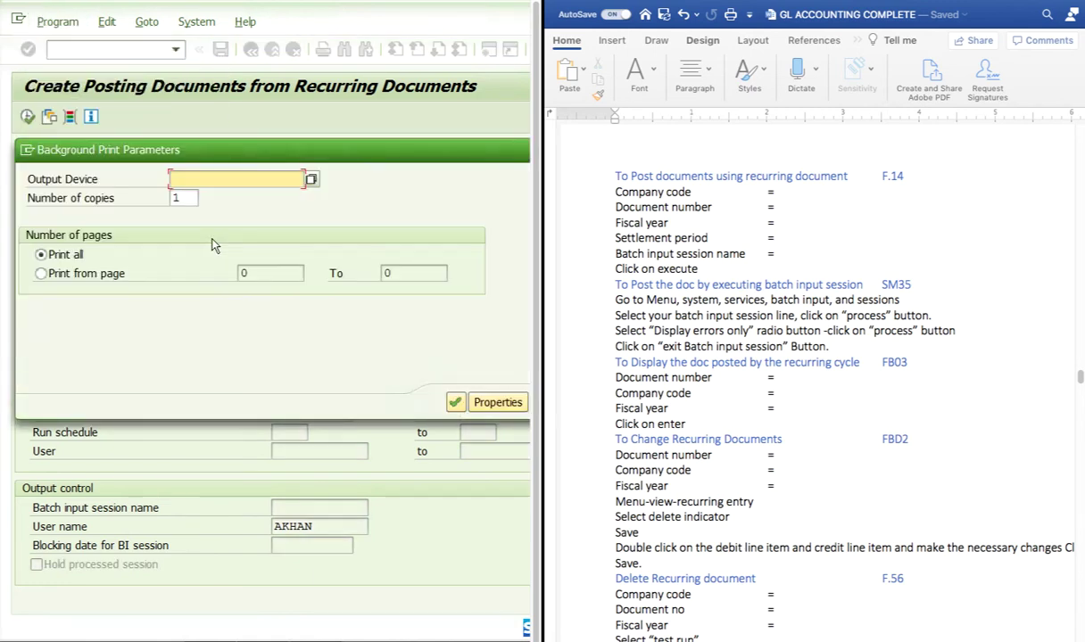
{"action": "left_click", "coordinate": [455, 404]}
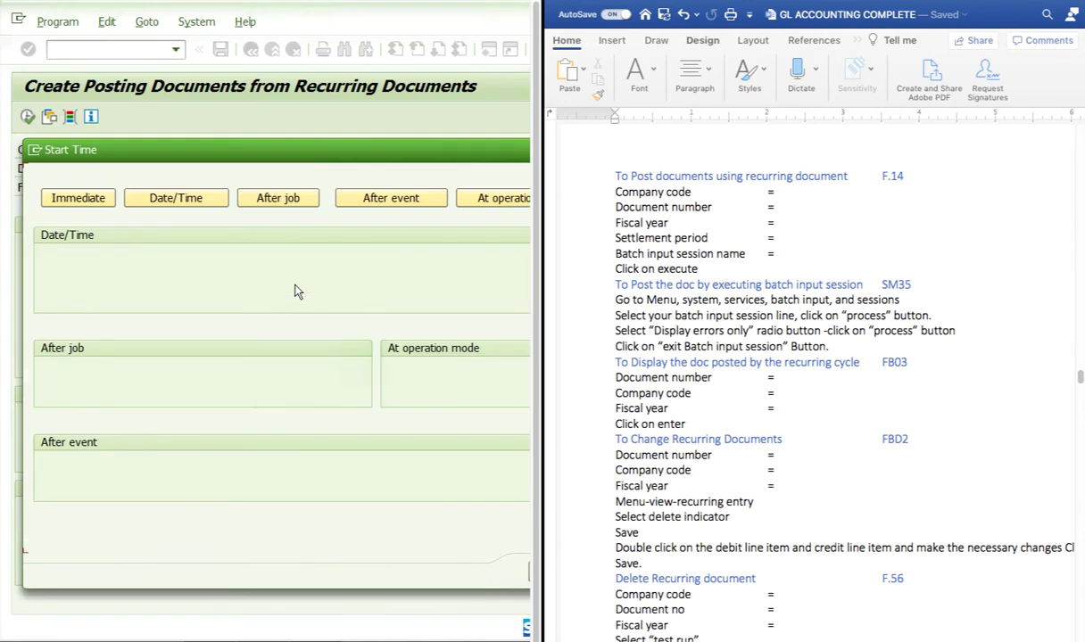
{"action": "left_click", "coordinate": [77, 198]}
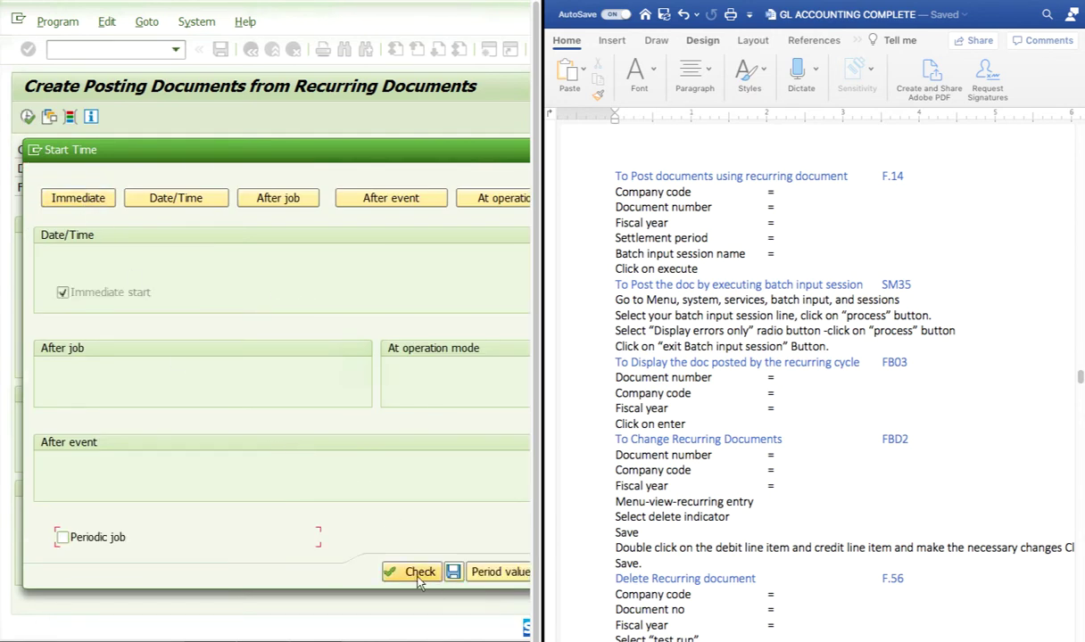
{"action": "left_click", "coordinate": [453, 571]}
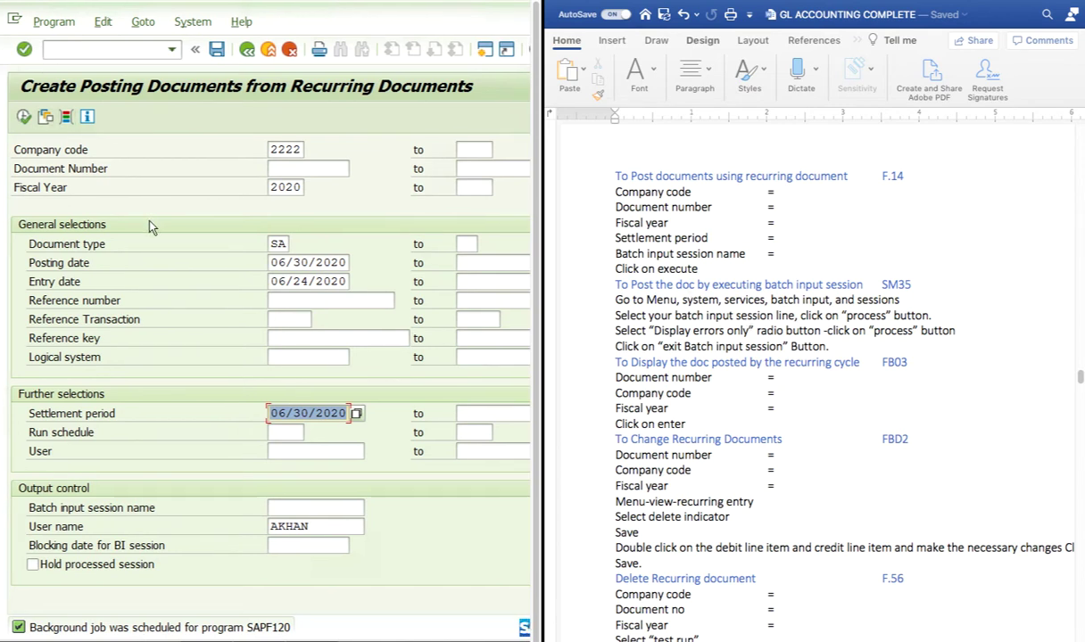
Leave the transaction with /n and start transaction fb03 to display documents
{"action": "left_click", "coordinate": [171, 50]}
{"action": "left_click", "coordinate": [62, 71]}
{"action": "left_click", "coordinate": [25, 50]}
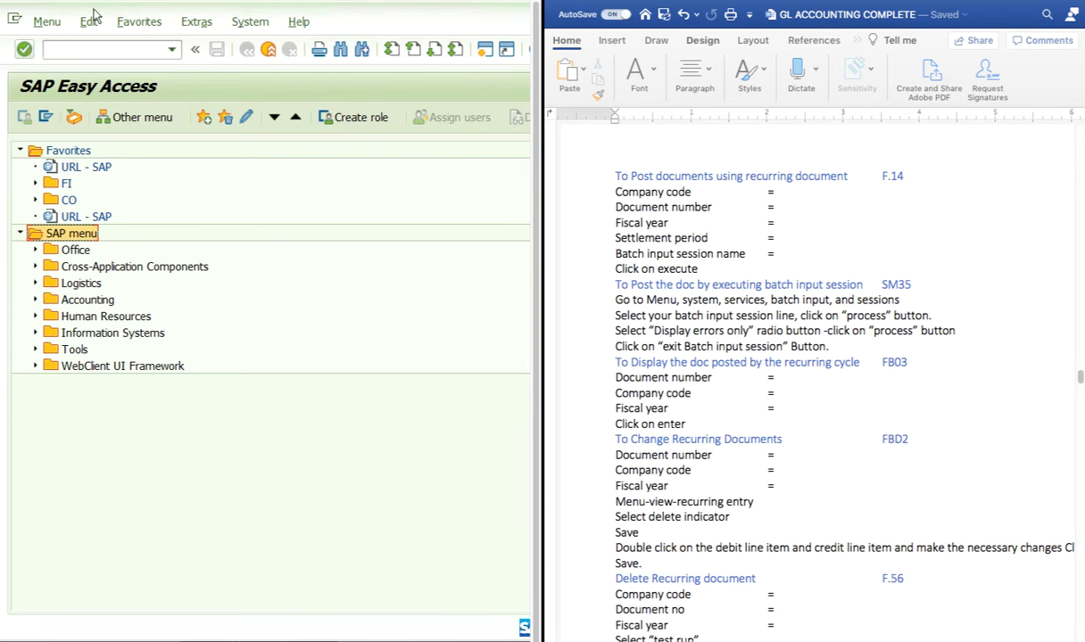
{"action": "left_click", "coordinate": [171, 49]}
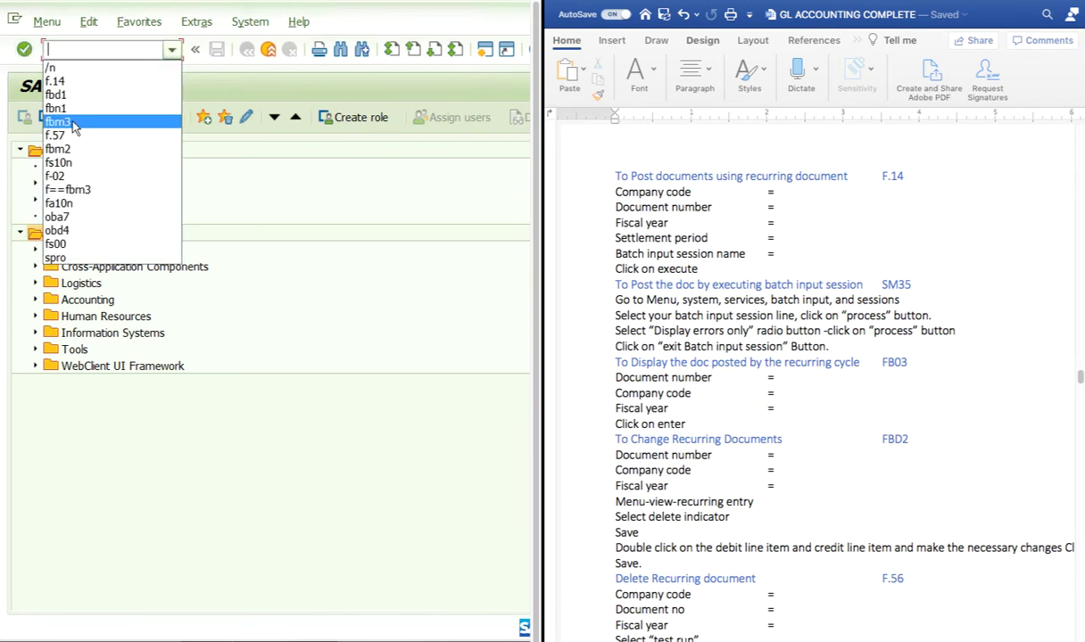
{"action": "left_click", "coordinate": [83, 54]}
{"action": "type", "text": "fb03"}
{"action": "key", "text": "Return"}
Try to display document number 6 in company code 2222
{"action": "double_click", "coordinate": [211, 197]}
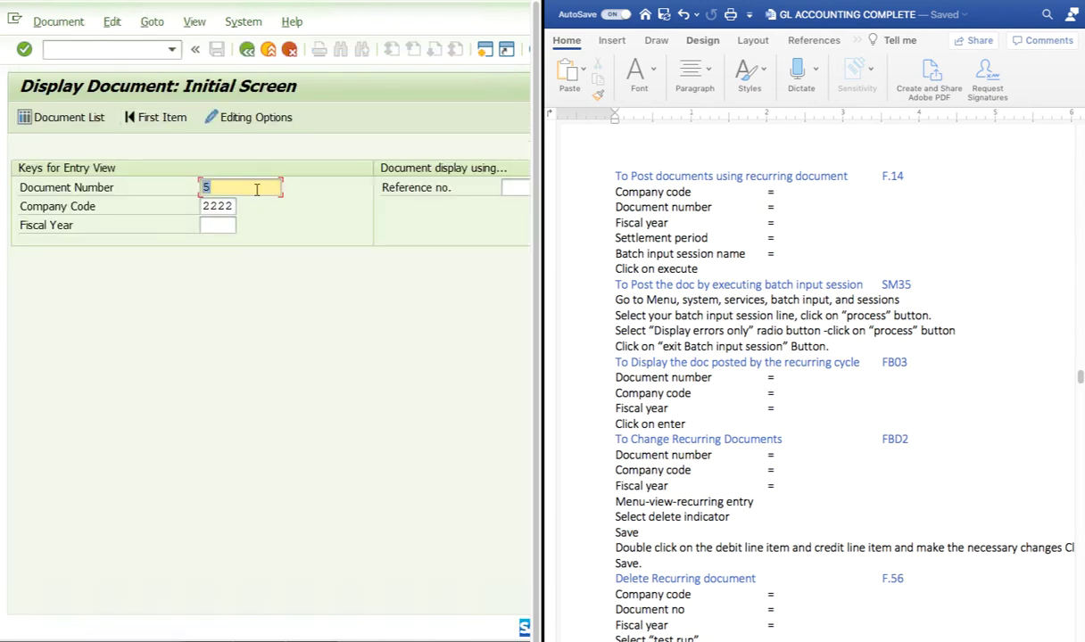
{"action": "key", "text": "BackSpace"}
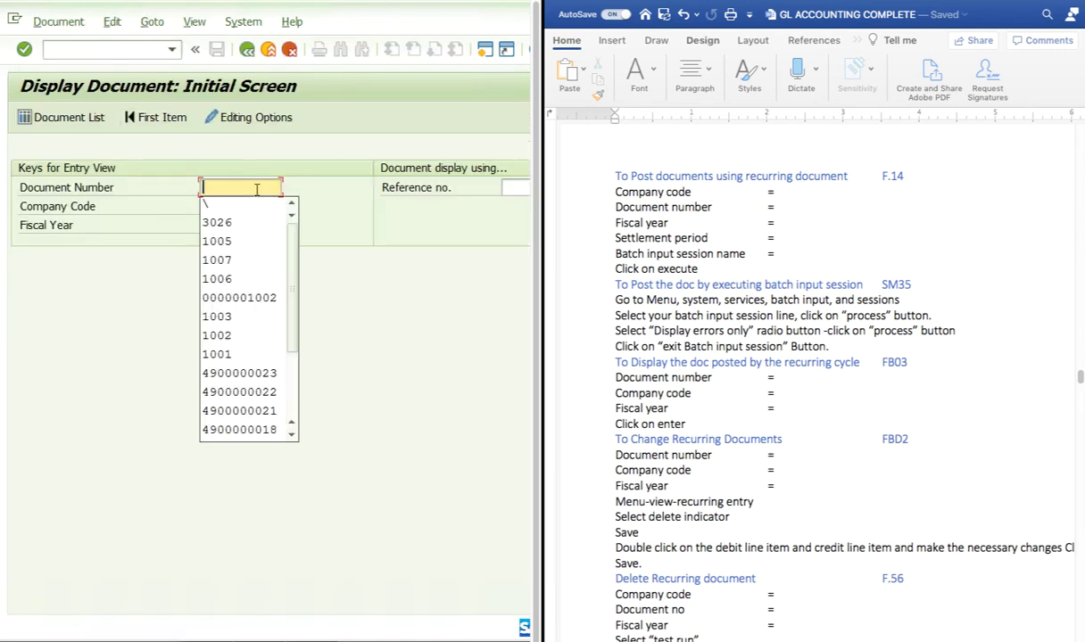
{"action": "type", "text": "6"}
{"action": "key", "text": "Return"}
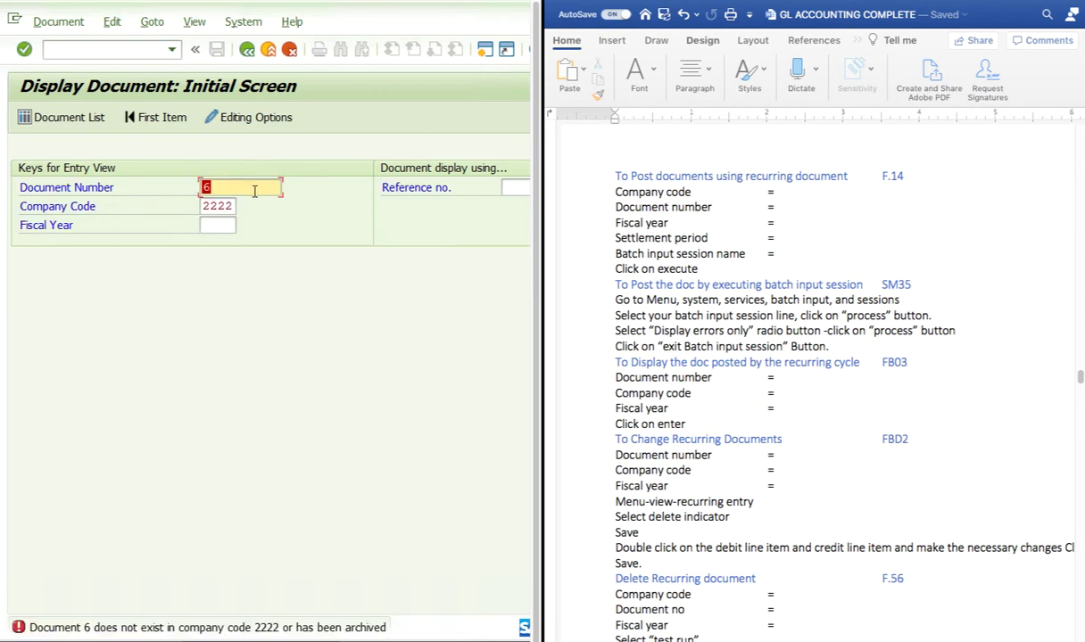
Open the document list selection and restrict it to fiscal year 2020 and document type sa
{"action": "left_click", "coordinate": [85, 117]}
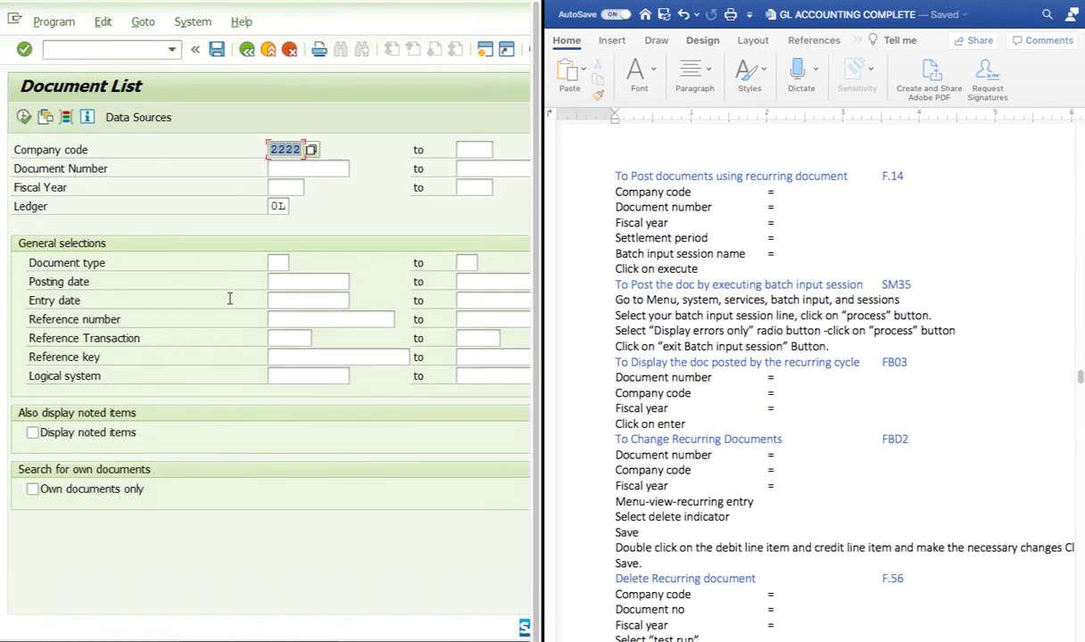
{"action": "left_click", "coordinate": [278, 168]}
{"action": "left_click", "coordinate": [286, 191]}
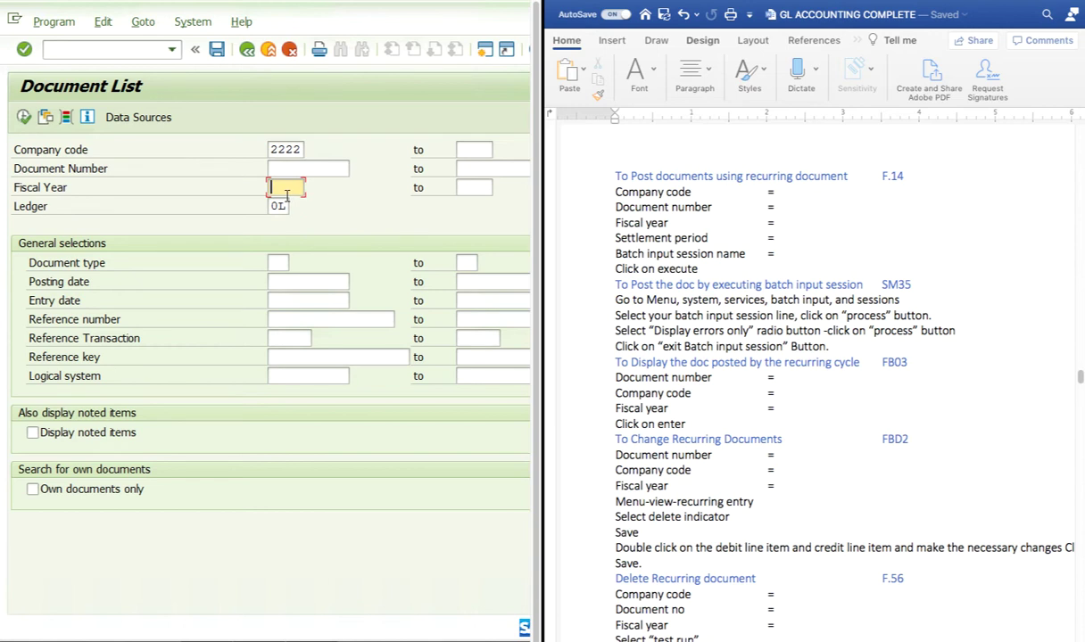
{"action": "type", "text": "2002"}
{"action": "key", "text": "BackSpace"}
{"action": "key", "text": "BackSpace"}
{"action": "key", "text": "BackSpace"}
{"action": "type", "text": "020"}
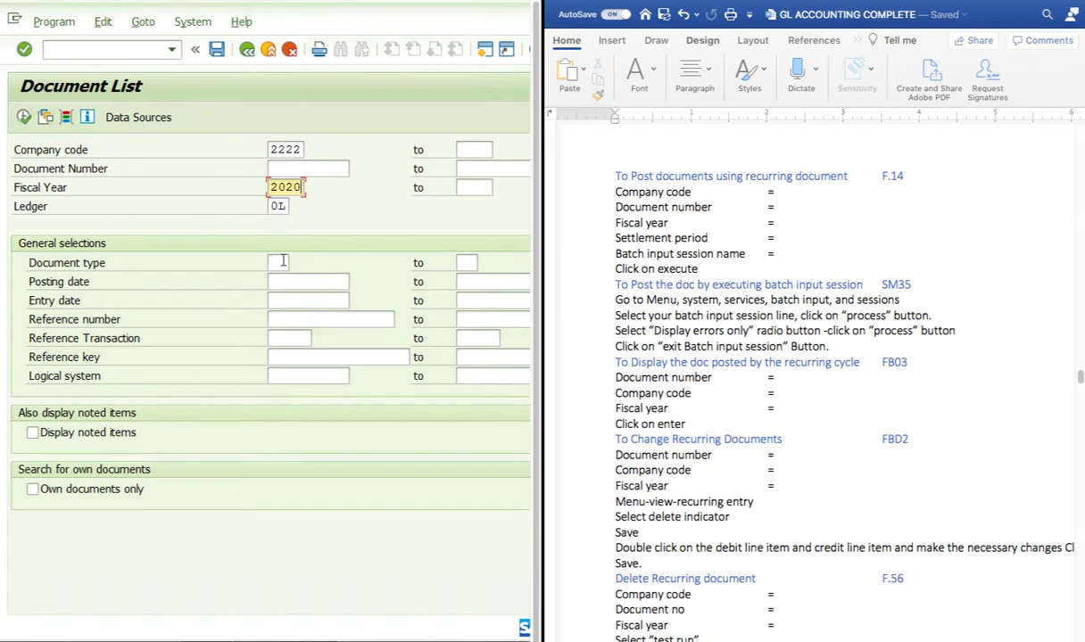
{"action": "left_click", "coordinate": [279, 262]}
{"action": "type", "text": "sa"}
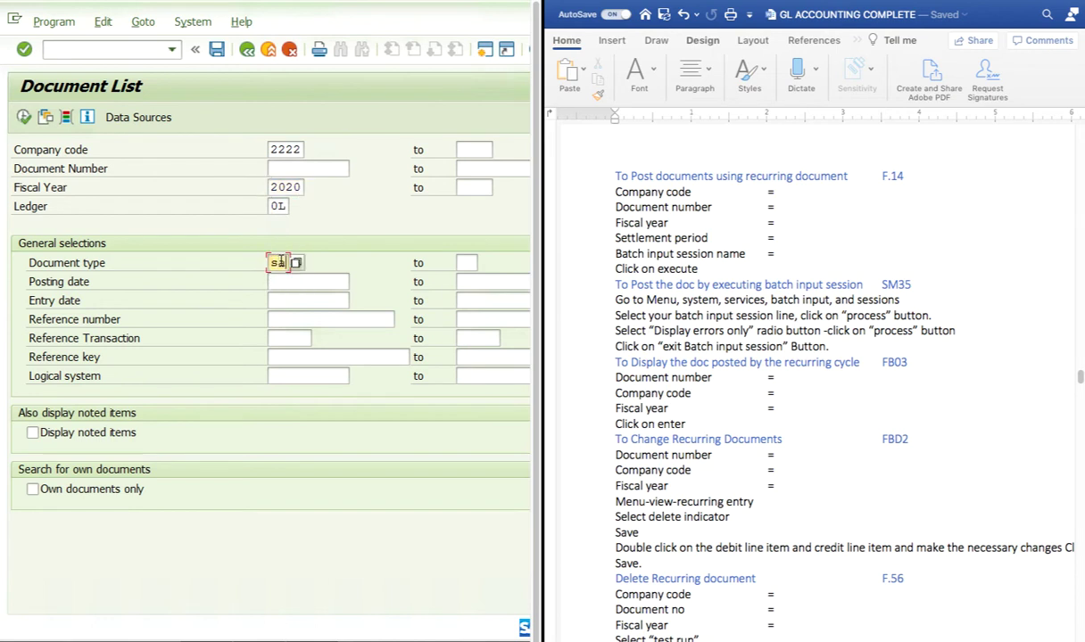
Set the document list's posting date to 06/30/2020 and run the search
{"action": "left_click", "coordinate": [295, 282]}
{"action": "left_click", "coordinate": [295, 281]}
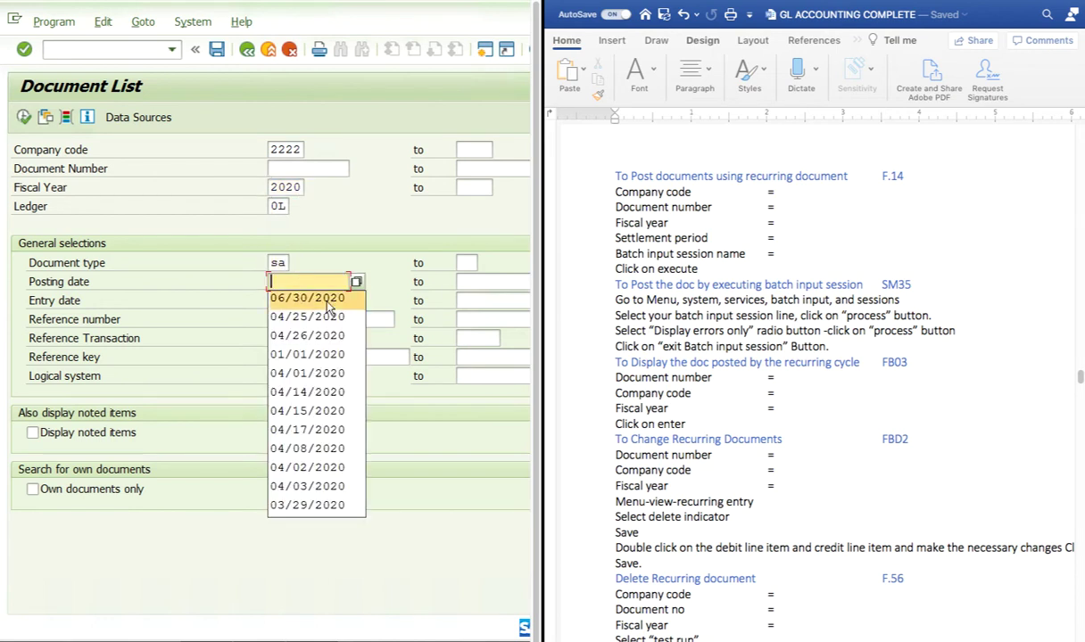
{"action": "left_click", "coordinate": [323, 304]}
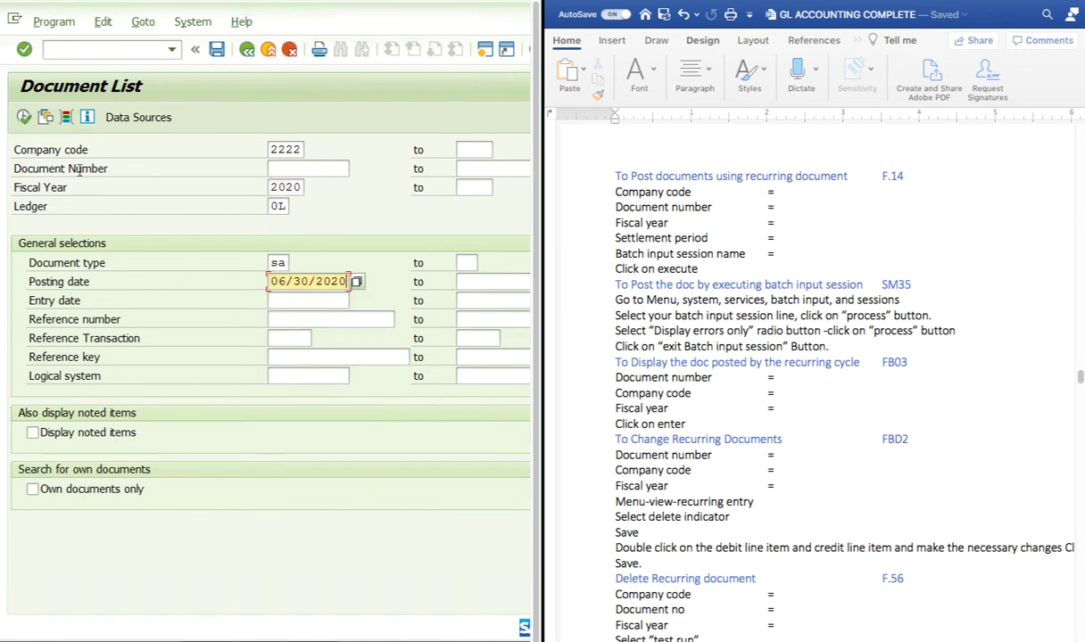
{"action": "key", "text": "Return"}
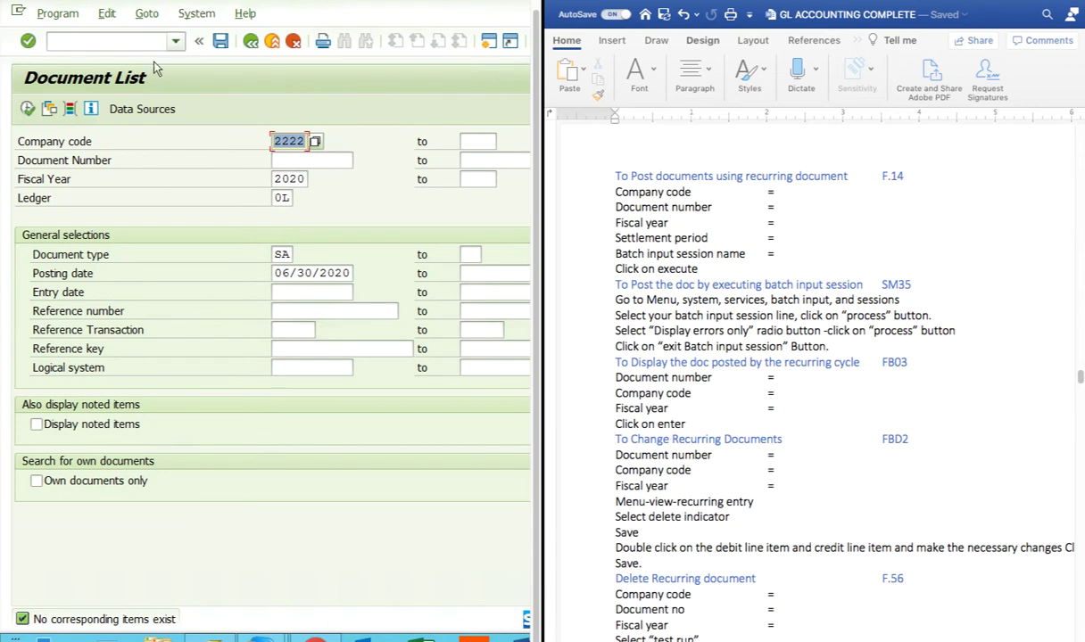
Open the overview of own background jobs and leave the document list with /n
{"action": "left_click", "coordinate": [175, 41]}
{"action": "left_click", "coordinate": [204, 16]}
{"action": "left_click", "coordinate": [204, 16]}
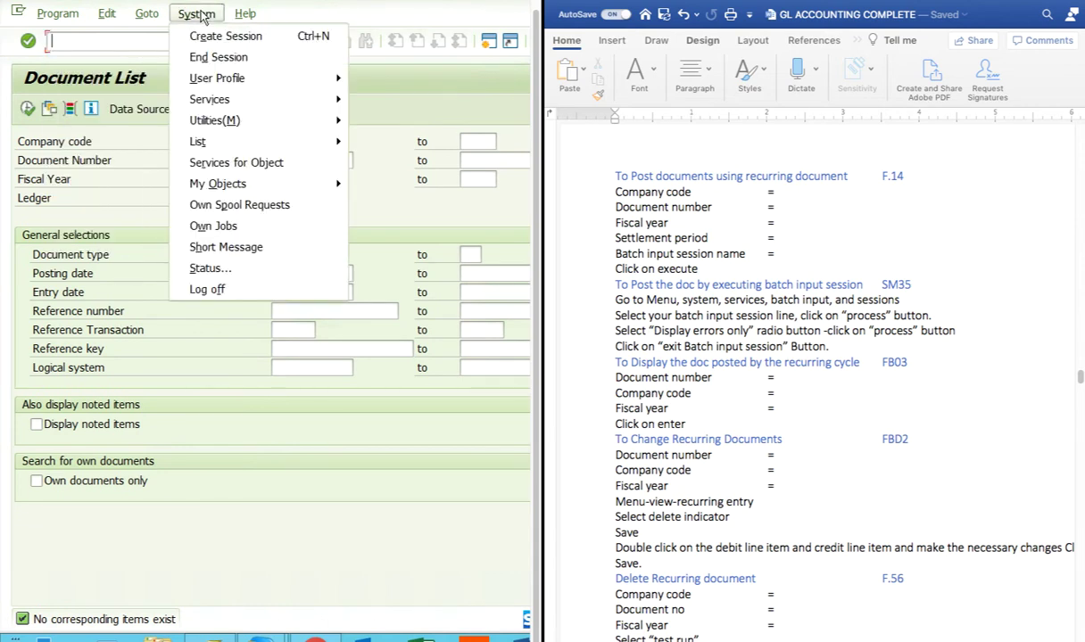
{"action": "left_click", "coordinate": [229, 233]}
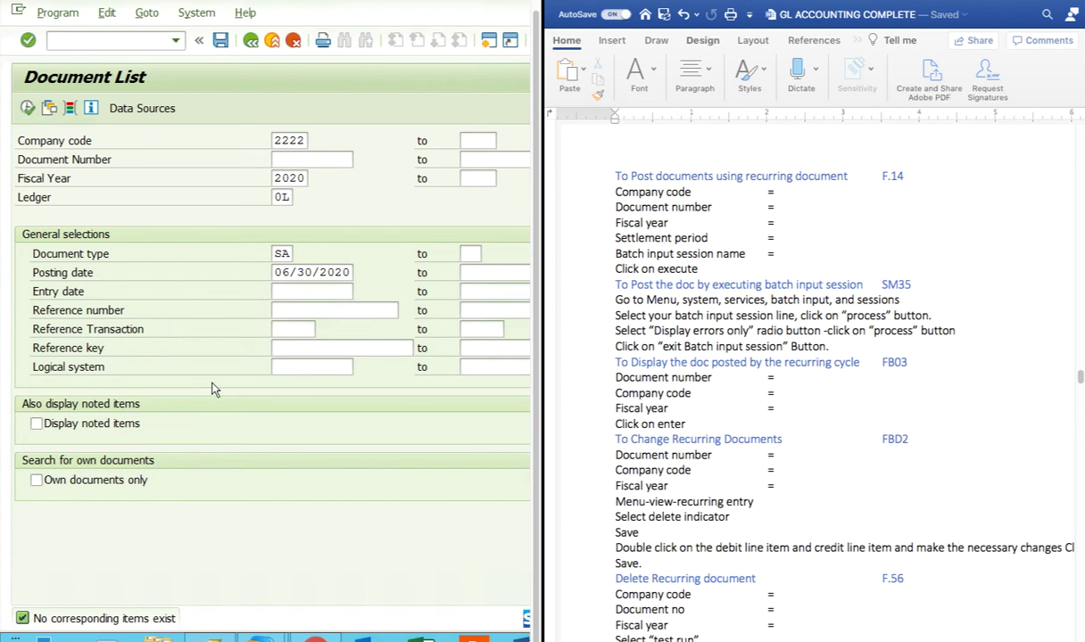
{"action": "left_click", "coordinate": [176, 41]}
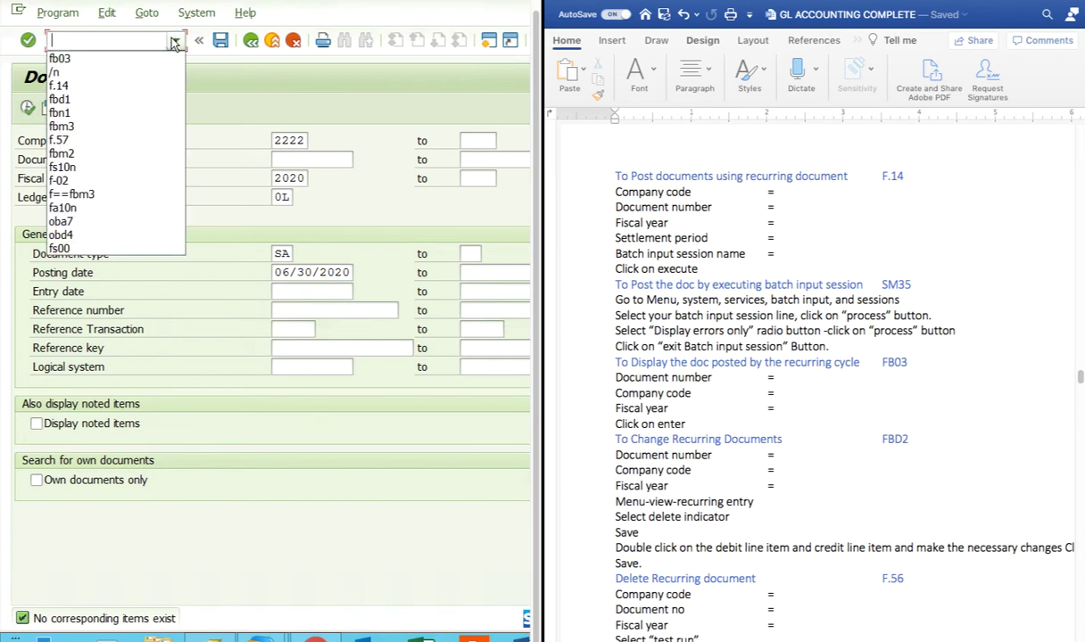
{"action": "left_click", "coordinate": [67, 72]}
{"action": "left_click", "coordinate": [28, 41]}
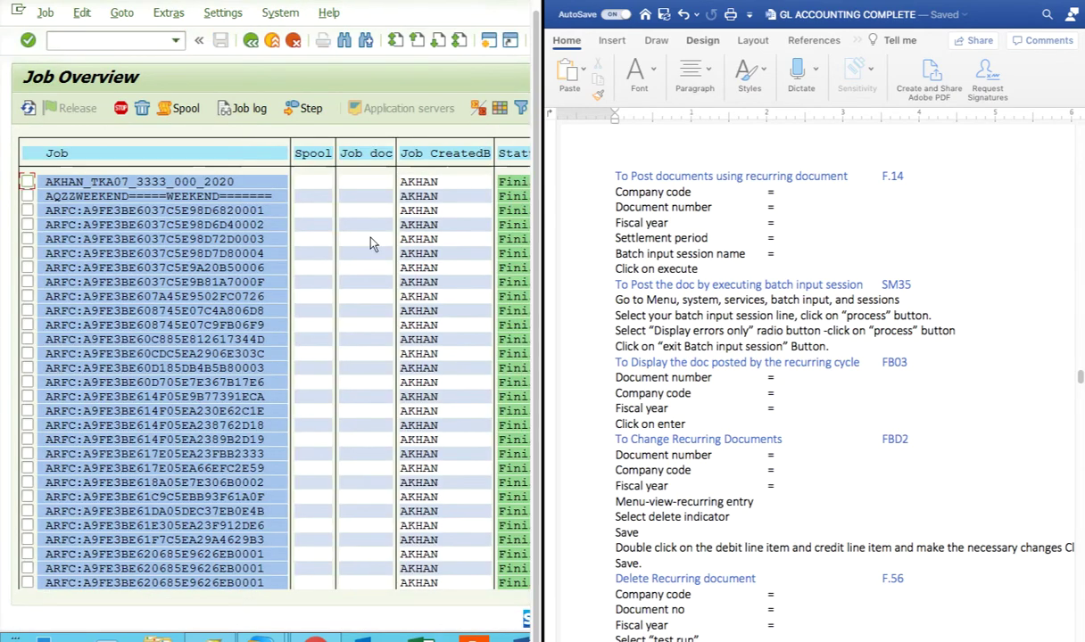
Examine the job overview for the jobs' names, statuses, start dates and durations
{"action": "scroll", "coordinate": [437, 201], "scroll_direction": "down", "scroll_amount": 2}
{"action": "scroll", "coordinate": [192, 228], "scroll_direction": "up", "scroll_amount": 2}
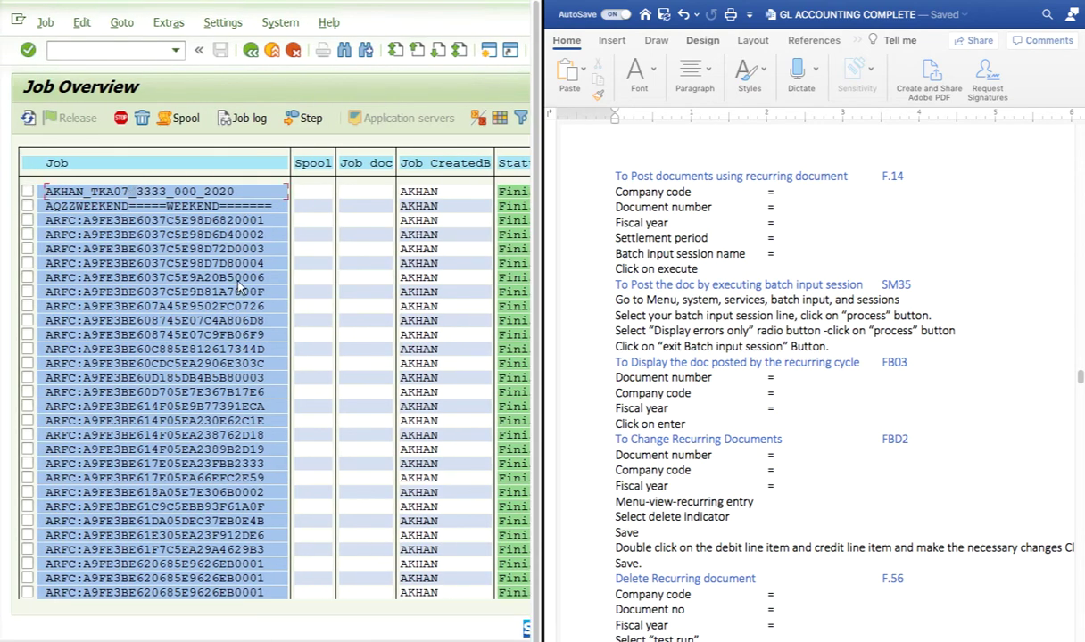
{"action": "scroll", "coordinate": [230, 273], "scroll_direction": "down", "scroll_amount": 1}
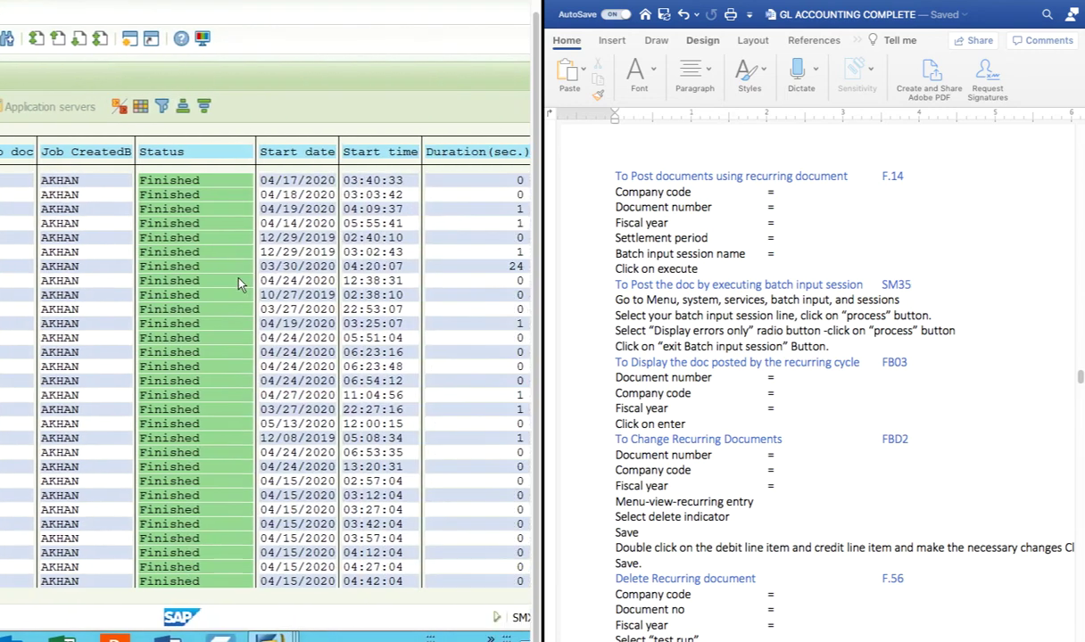
{"action": "scroll", "coordinate": [239, 284], "scroll_direction": "up", "scroll_amount": 5}
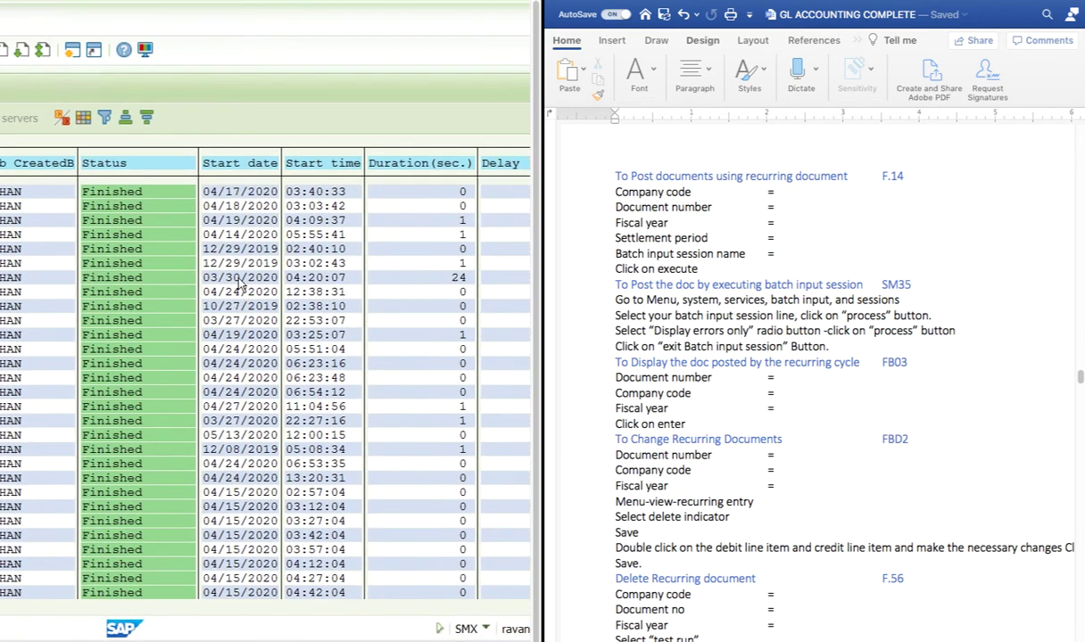
{"action": "scroll", "coordinate": [239, 284], "scroll_direction": "up", "scroll_amount": 2}
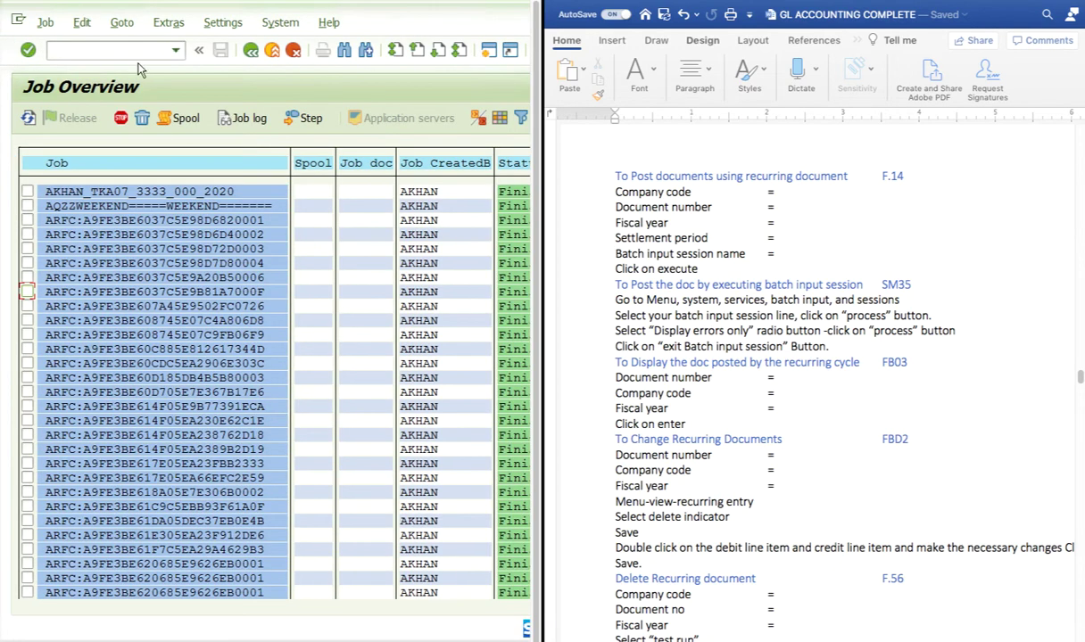
Leave the job overview with /n, start sm37 and run the job selection with its default criteria
{"action": "left_click", "coordinate": [176, 50]}
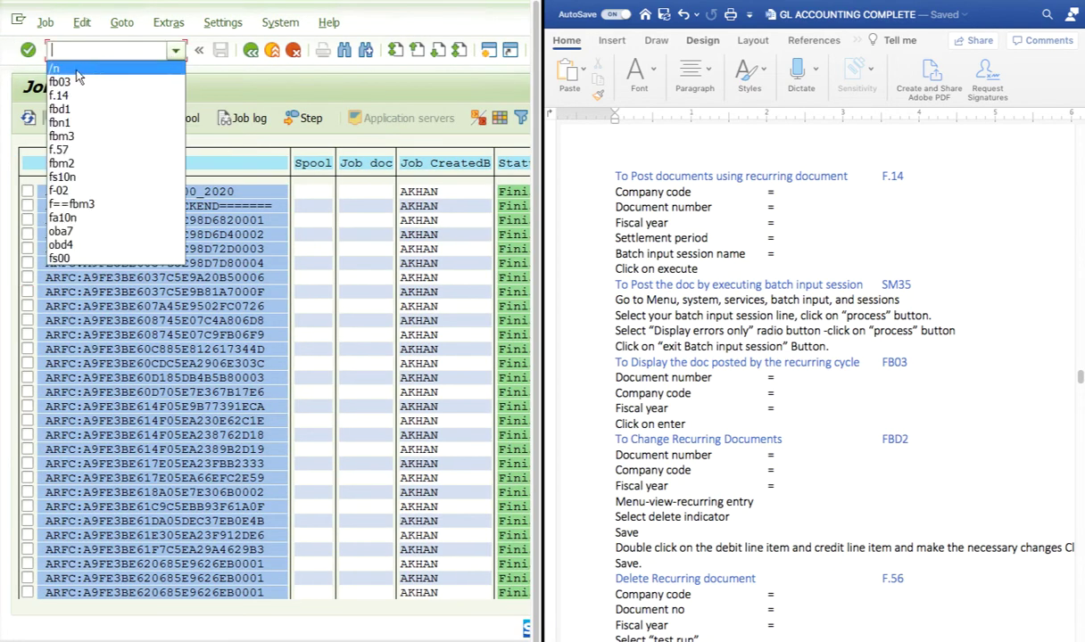
{"action": "left_click", "coordinate": [27, 50]}
{"action": "type", "text": "sm"}
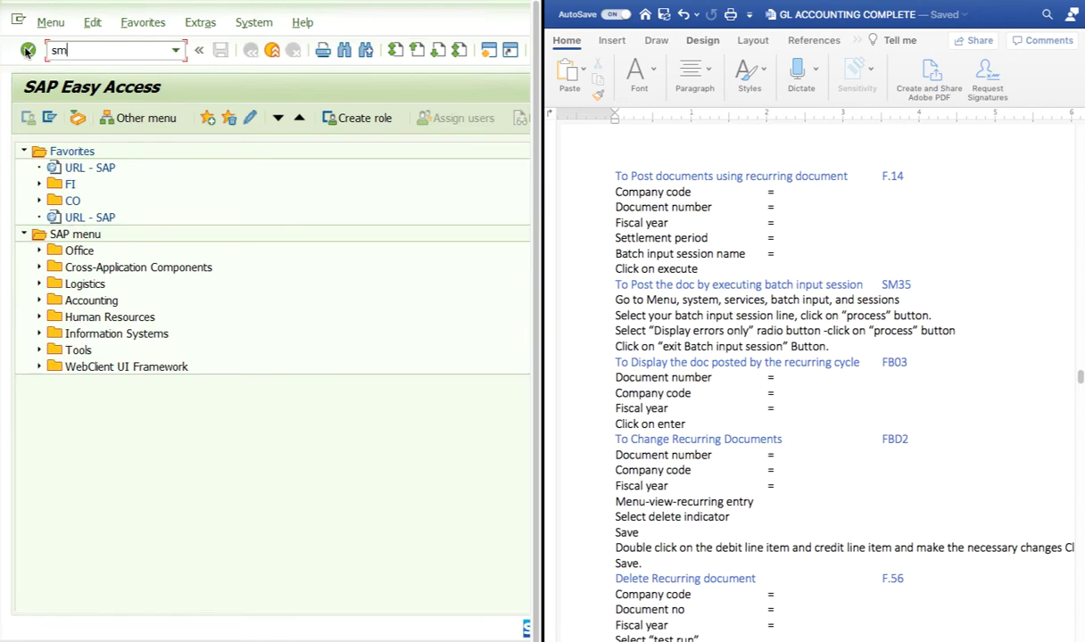
{"action": "type", "text": "37"}
{"action": "left_click", "coordinate": [27, 51]}
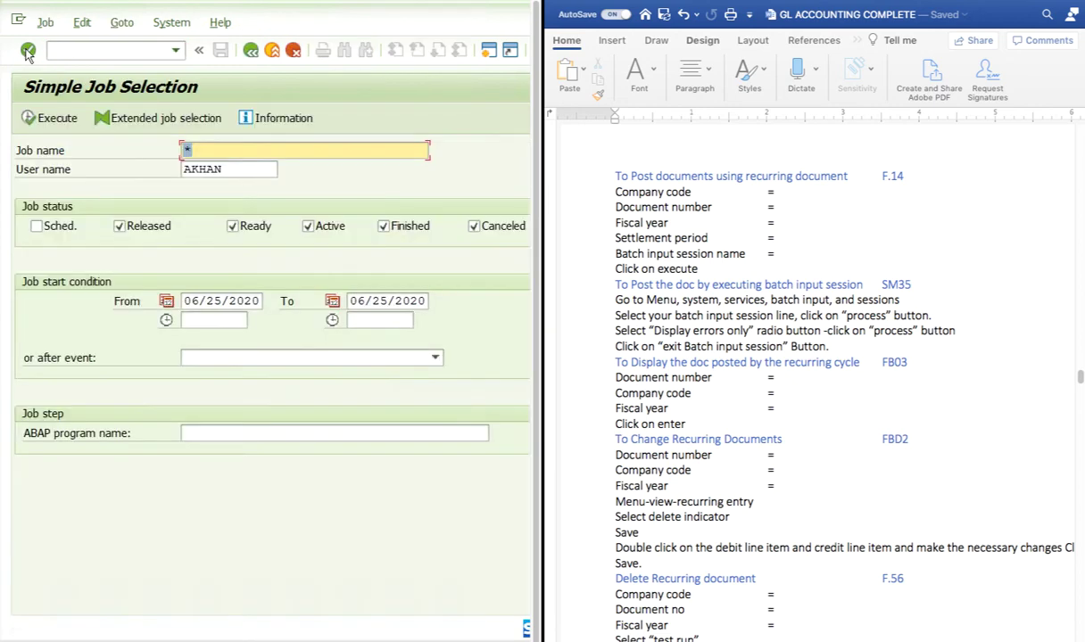
{"action": "left_click", "coordinate": [34, 120]}
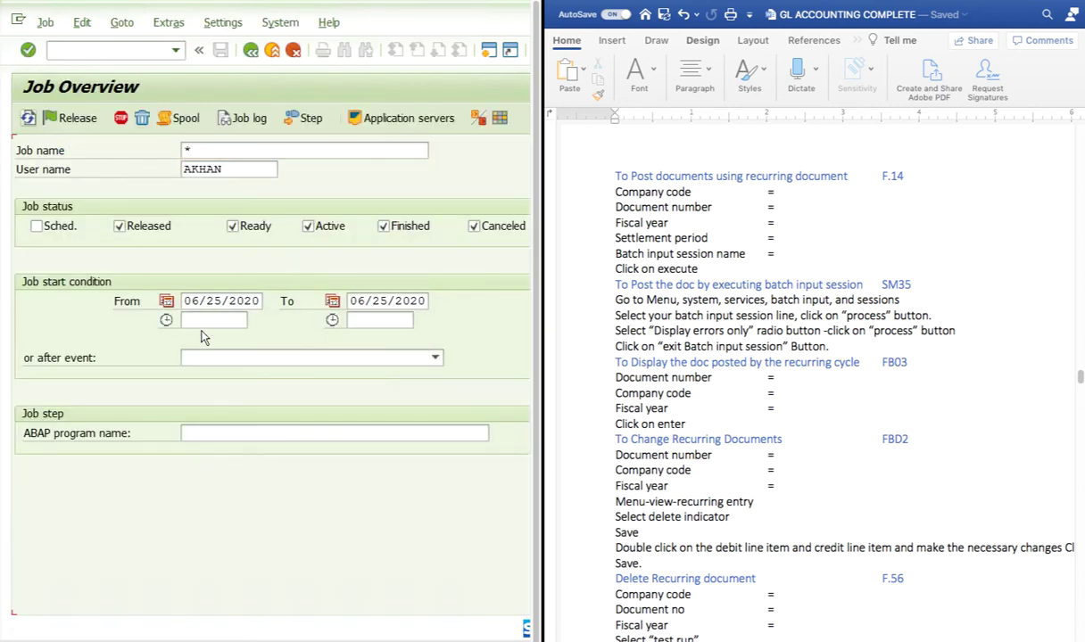
Check the status and start date of job SAPF120, view its details and return to the job overview
{"action": "scroll", "coordinate": [422, 337], "scroll_direction": "right", "scroll_amount": 10}
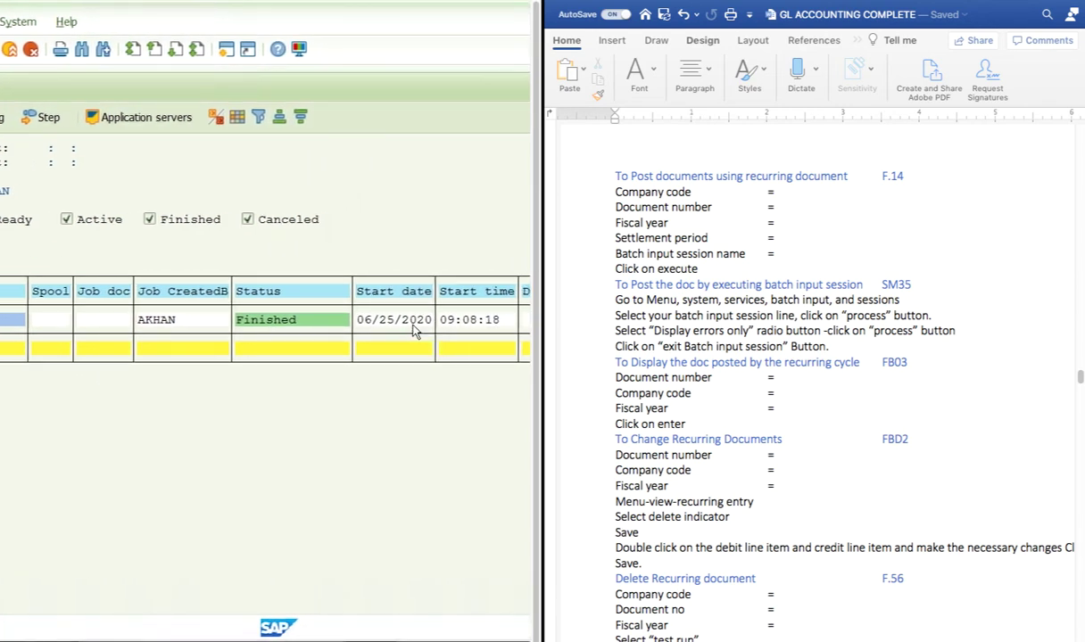
{"action": "scroll", "coordinate": [417, 326], "scroll_direction": "left", "scroll_amount": 10}
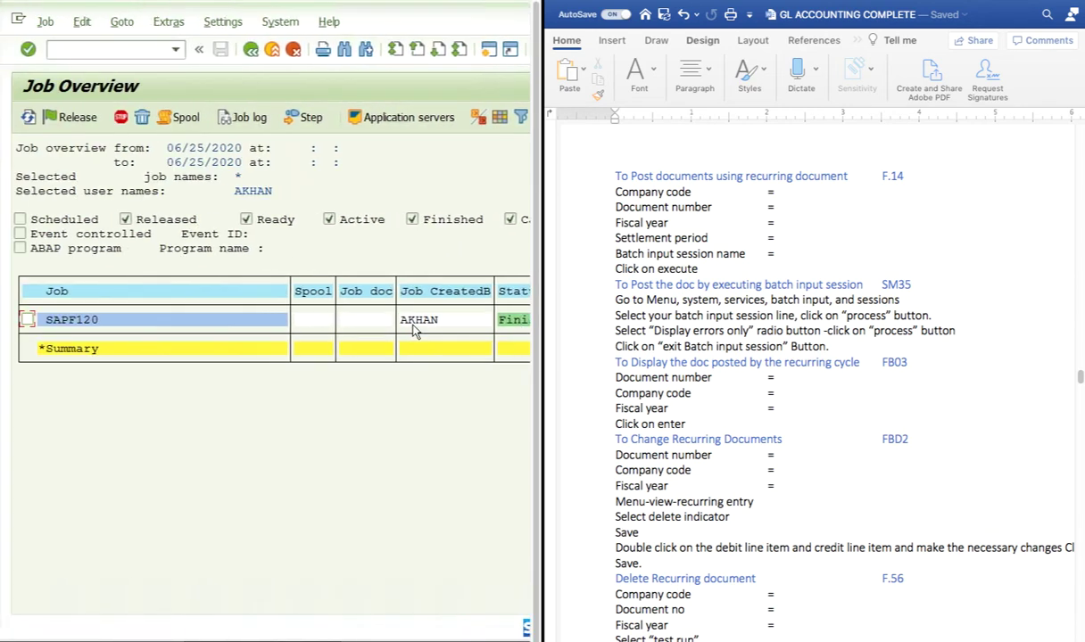
{"action": "double_click", "coordinate": [164, 319]}
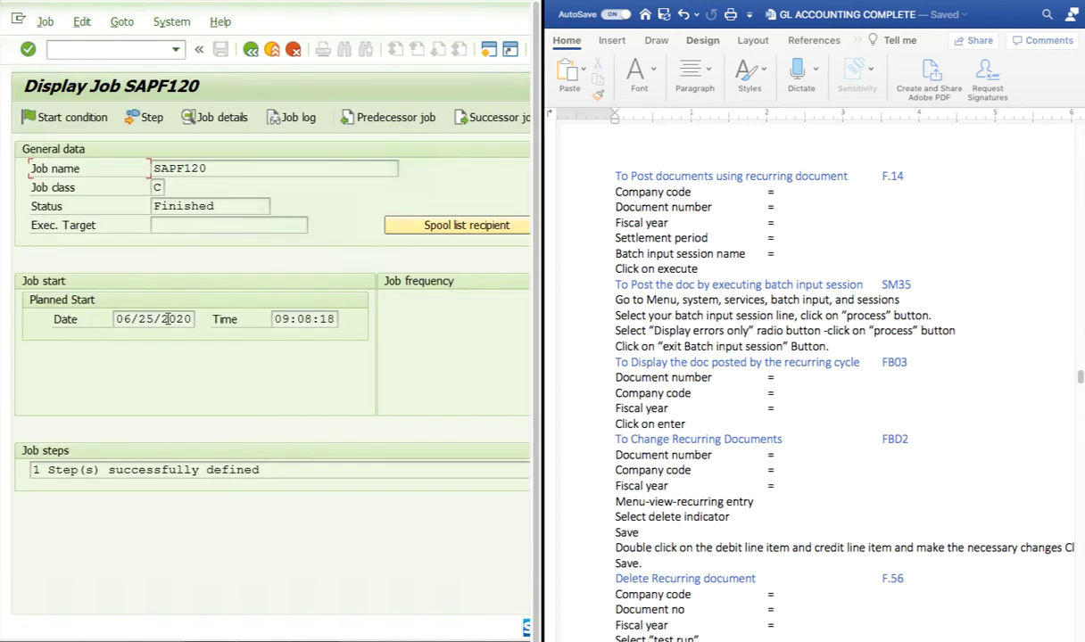
{"action": "left_click", "coordinate": [251, 49]}
Try to release job SAPF120 and check its status, start time, duration and delay in the job overview
{"action": "left_click", "coordinate": [28, 320]}
{"action": "left_click", "coordinate": [71, 121]}
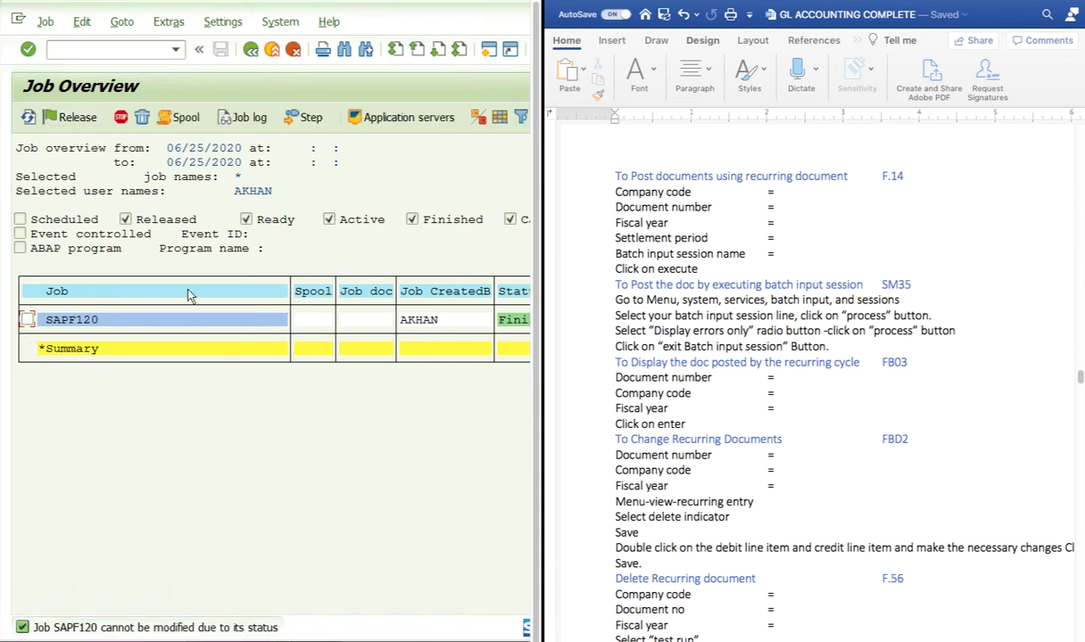
{"action": "scroll", "coordinate": [225, 355], "scroll_direction": "right", "scroll_amount": 5}
{"action": "scroll", "coordinate": [224, 355], "scroll_direction": "right", "scroll_amount": 5}
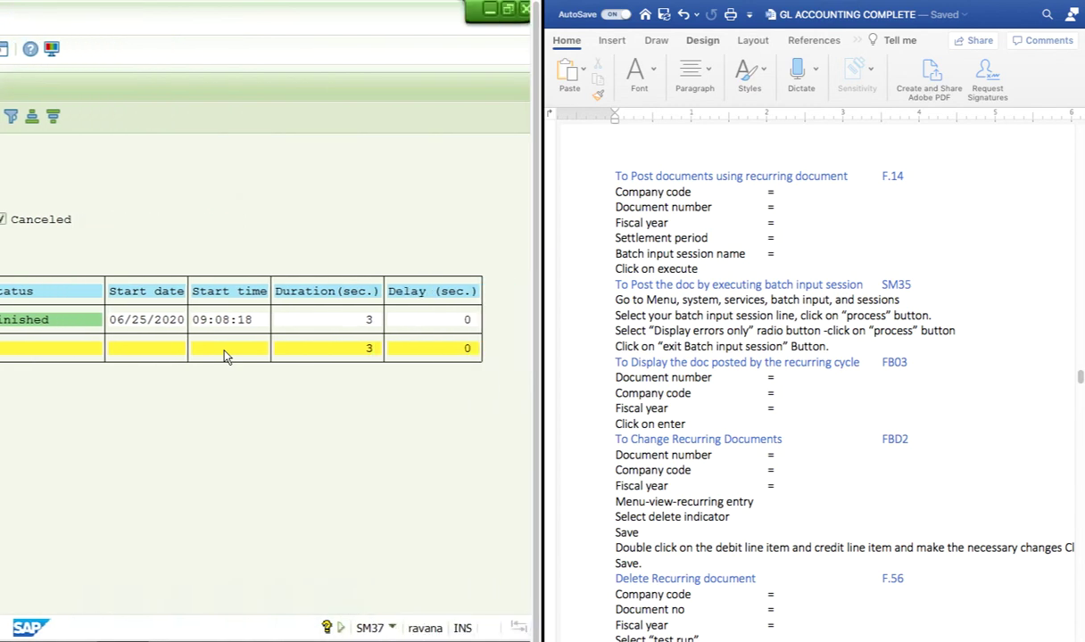
{"action": "scroll", "coordinate": [225, 355], "scroll_direction": "left", "scroll_amount": 10}
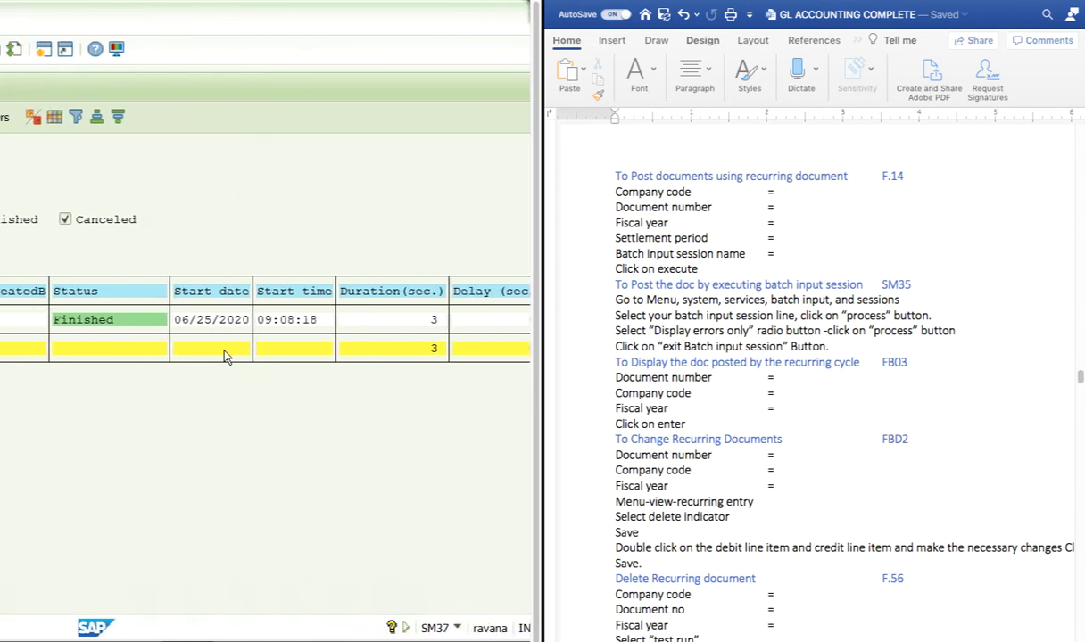
{"action": "scroll", "coordinate": [225, 355], "scroll_direction": "right", "scroll_amount": 4}
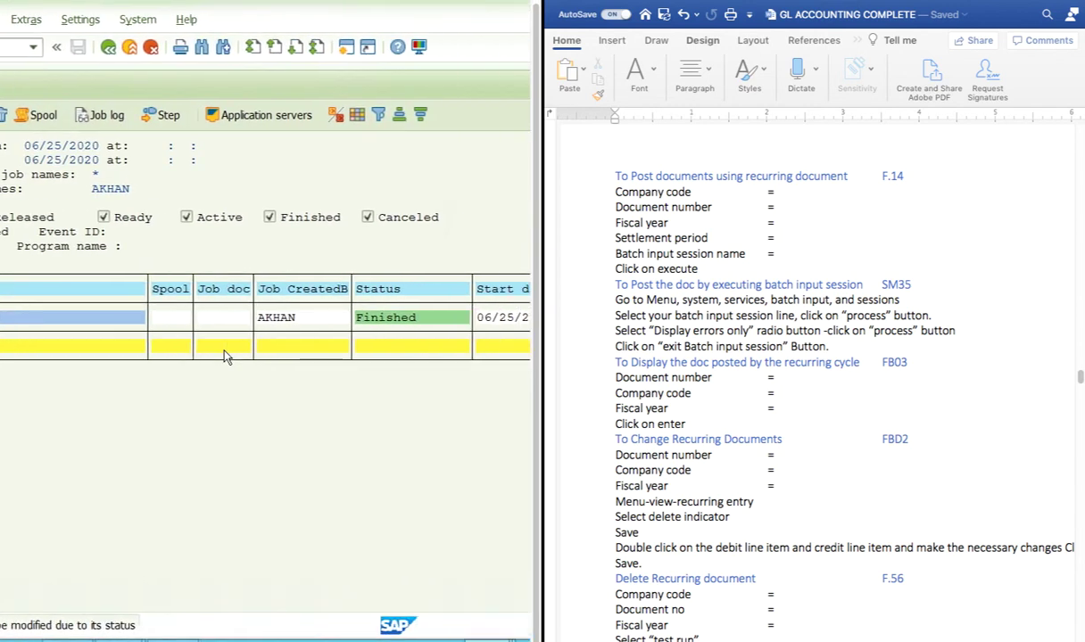
{"action": "scroll", "coordinate": [225, 355], "scroll_direction": "left", "scroll_amount": 2}
{"action": "scroll", "coordinate": [225, 355], "scroll_direction": "left", "scroll_amount": 3}
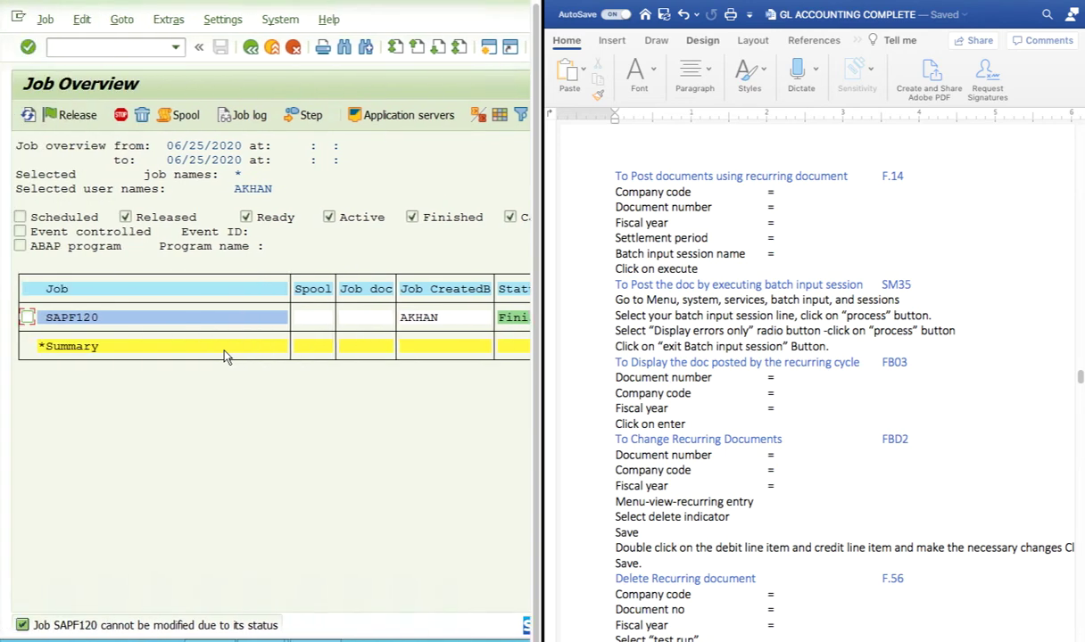
View the details of job SAPF120 again and leave the job display with /n
{"action": "double_click", "coordinate": [86, 317]}
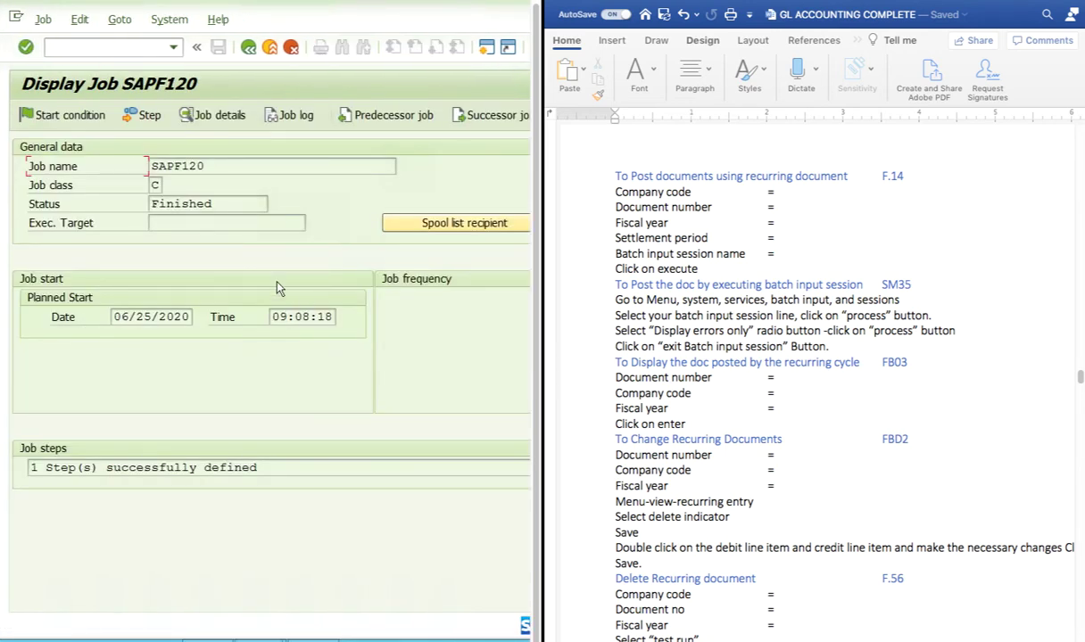
{"action": "left_click", "coordinate": [174, 46]}
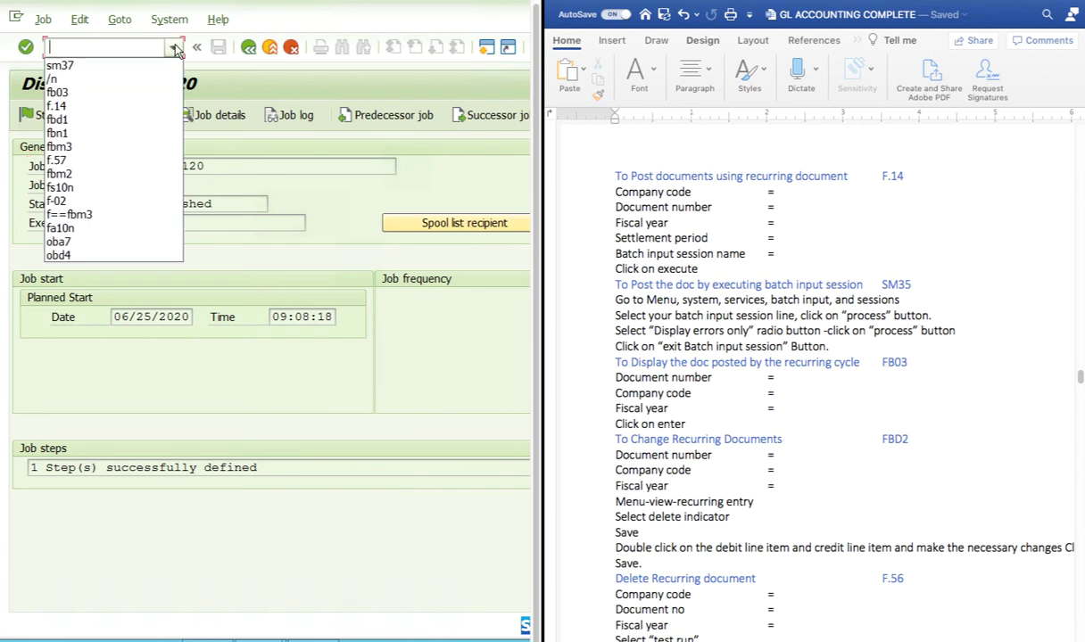
{"action": "left_click", "coordinate": [53, 79]}
{"action": "left_click", "coordinate": [26, 47]}
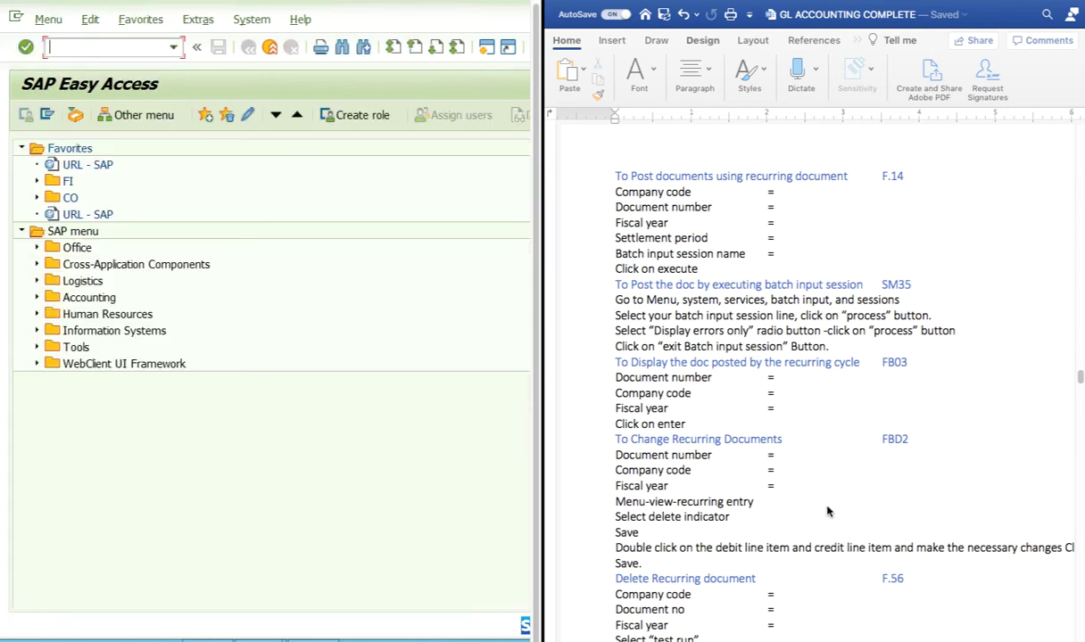
Start transaction fb03 and open its document list selection
{"action": "left_click", "coordinate": [171, 51]}
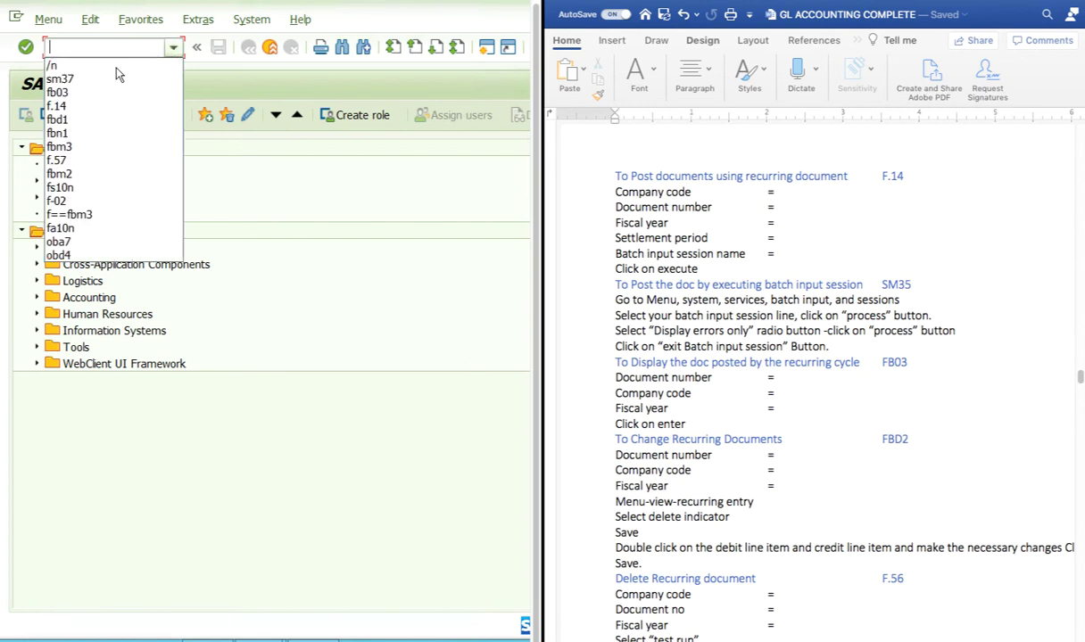
{"action": "left_click", "coordinate": [58, 93]}
{"action": "key", "text": "Return"}
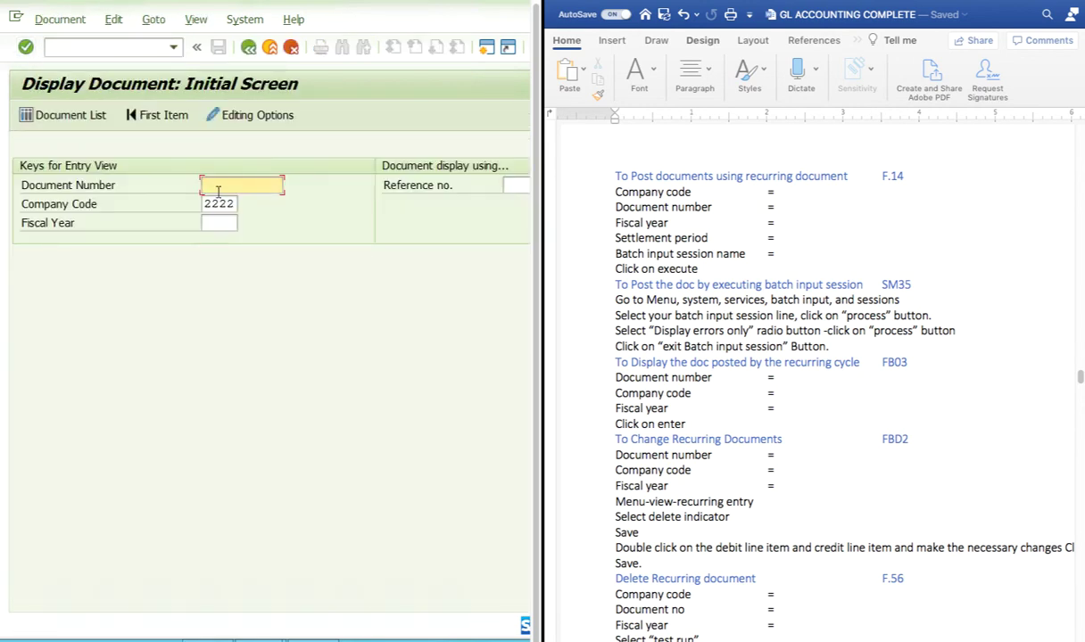
{"action": "left_click", "coordinate": [64, 115]}
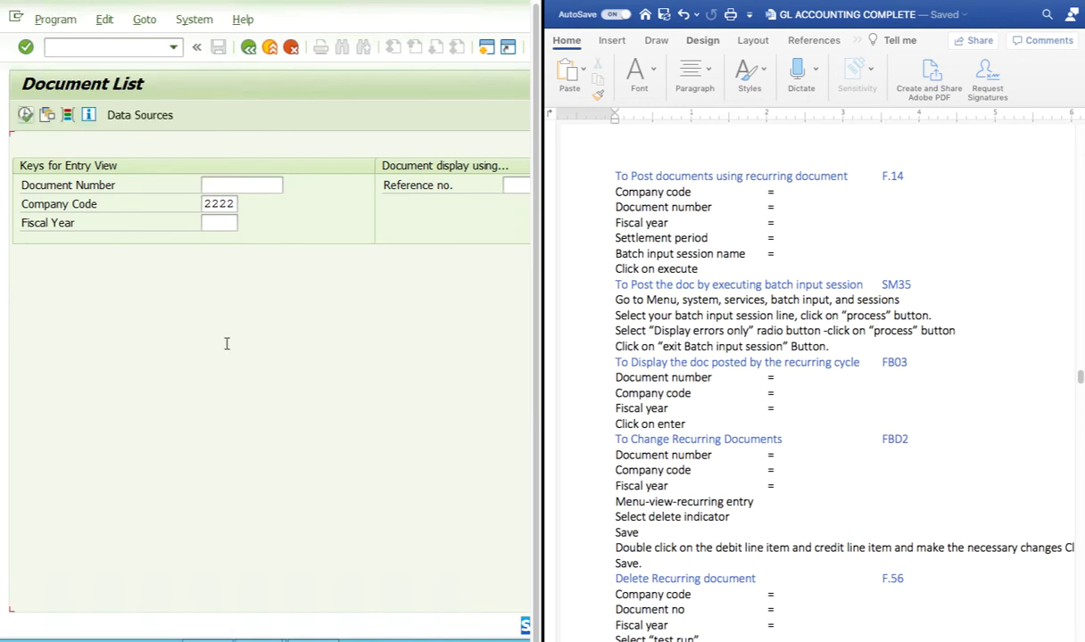
Restrict the document list to fiscal year 2020 and document type sa, and run the search
{"action": "left_click", "coordinate": [288, 170]}
{"action": "left_click", "coordinate": [286, 185]}
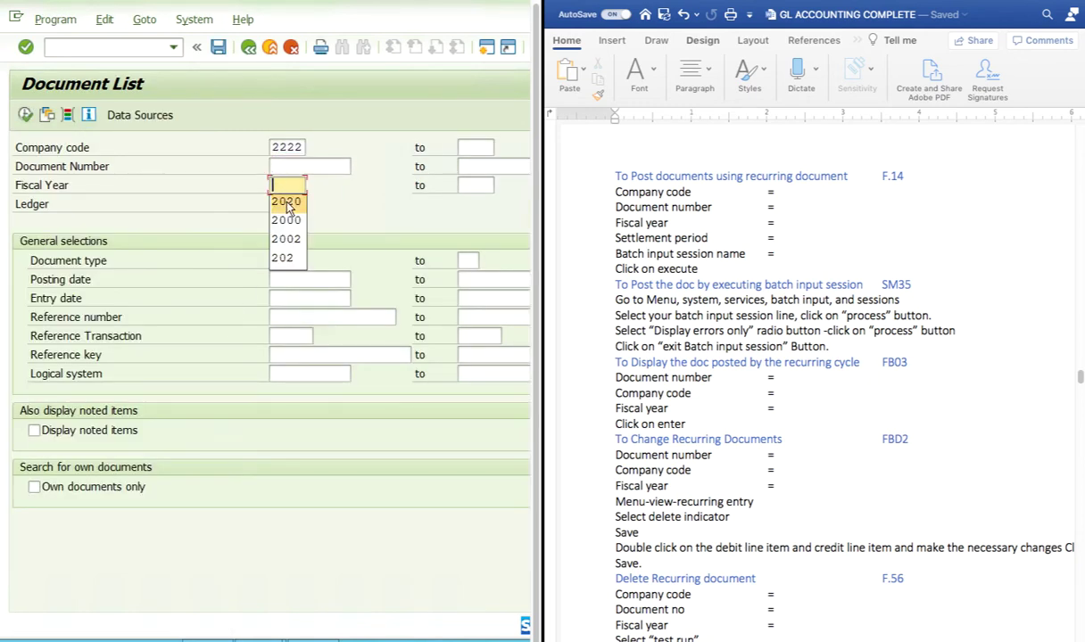
{"action": "left_click", "coordinate": [287, 204]}
{"action": "left_click", "coordinate": [279, 204]}
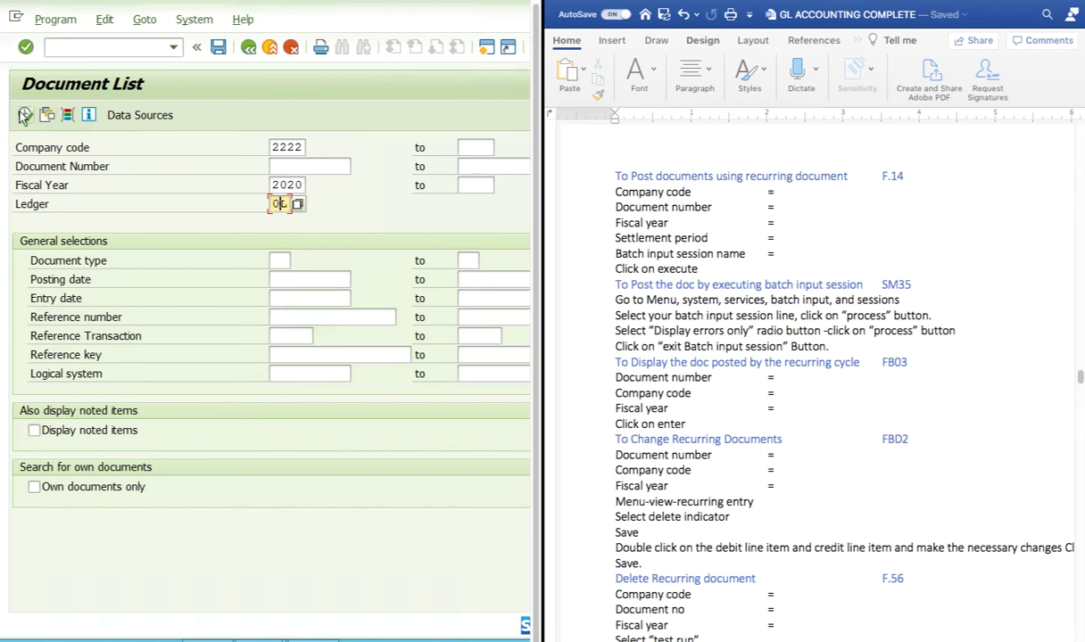
{"action": "left_click", "coordinate": [277, 259]}
{"action": "type", "text": "sa"}
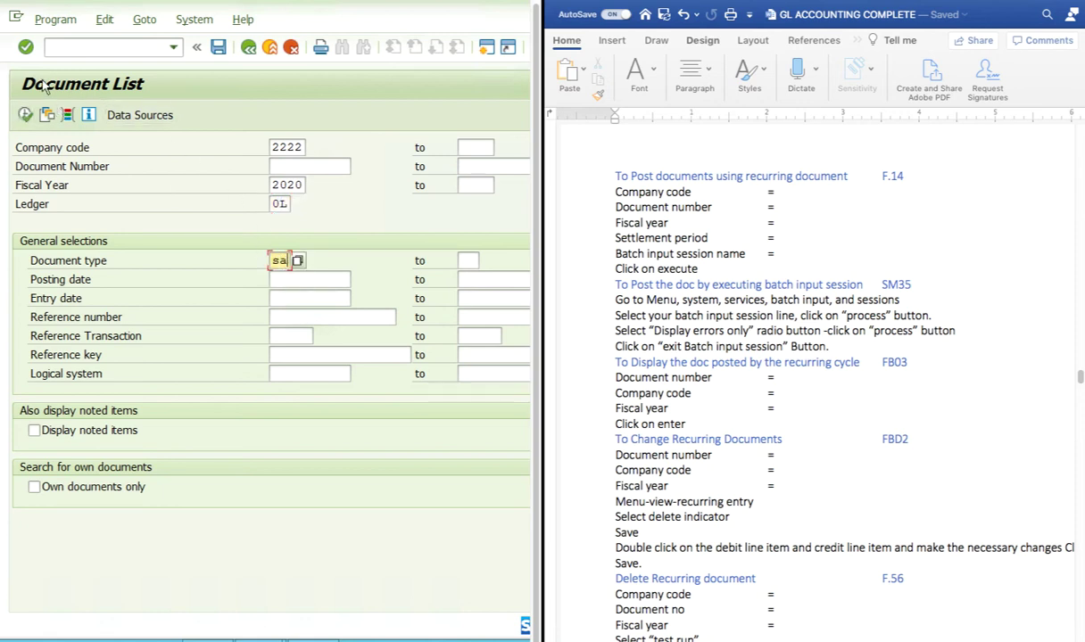
{"action": "left_click", "coordinate": [23, 116]}
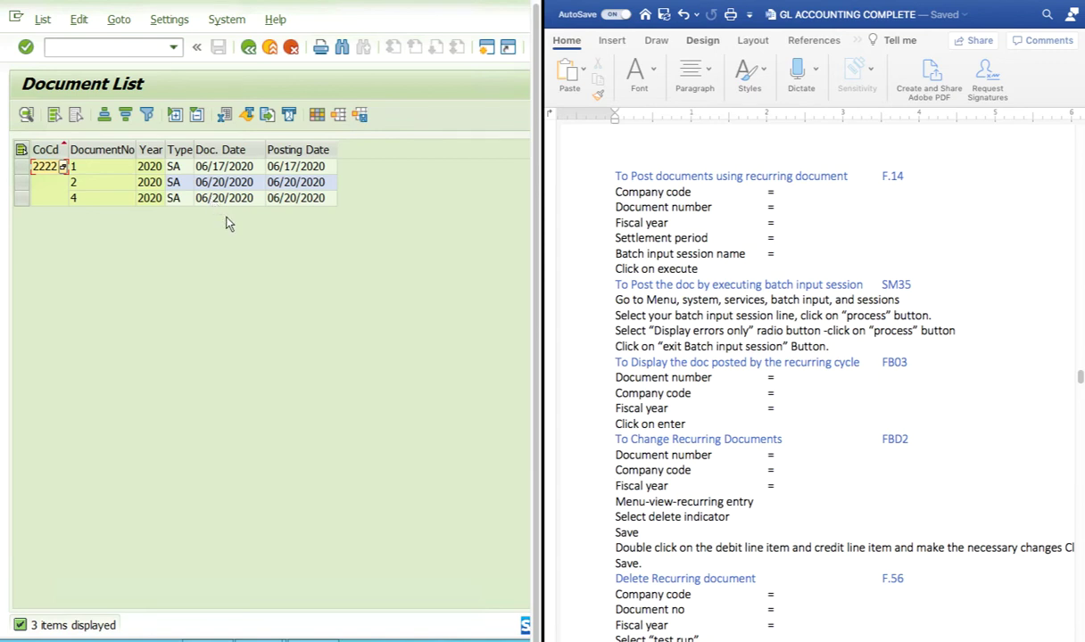
Return to the document list selection, set the posting date to 06/30/2020 and run the search again
{"action": "left_click", "coordinate": [247, 49]}
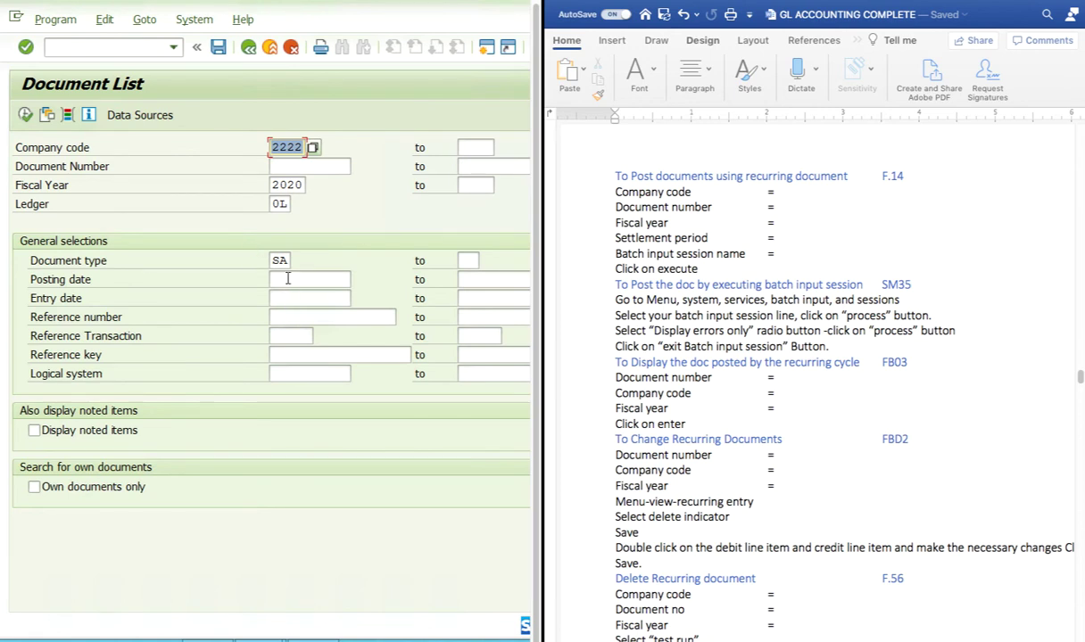
{"action": "left_click", "coordinate": [289, 282]}
{"action": "left_click", "coordinate": [290, 284]}
{"action": "left_click", "coordinate": [295, 293]}
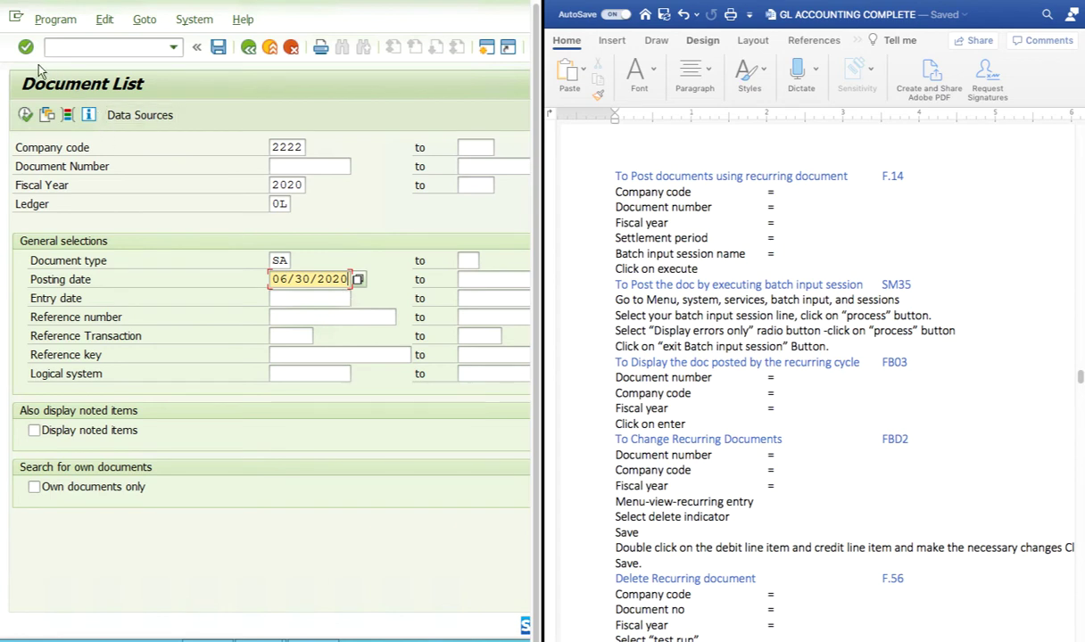
{"action": "left_click", "coordinate": [25, 114]}
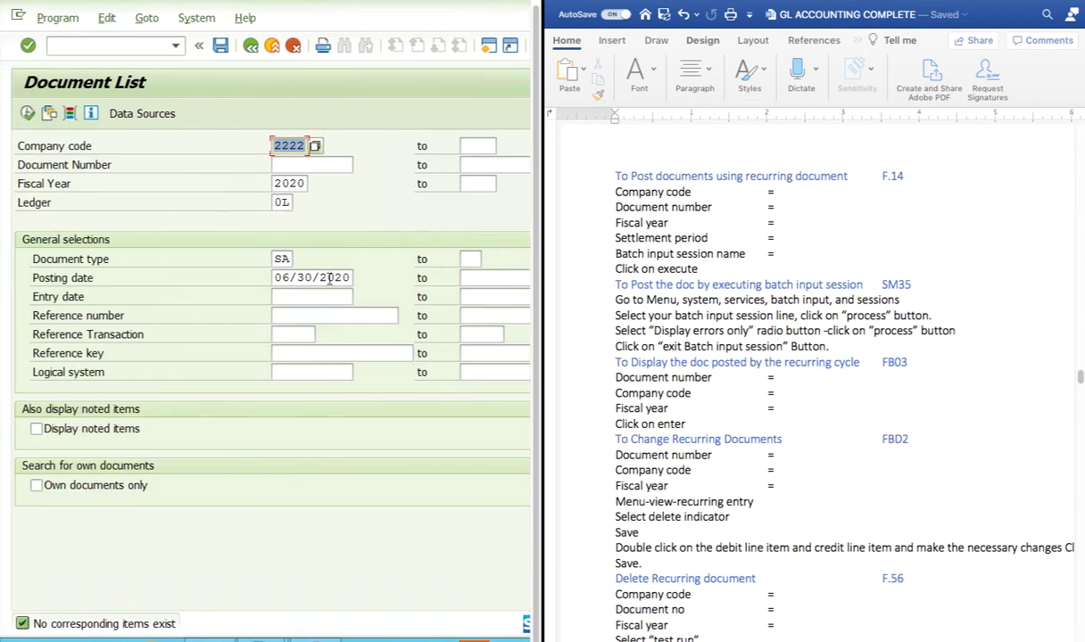
Add the entry date 06/24/2020 to the document list selection and rerun the search
{"action": "left_click", "coordinate": [329, 277]}
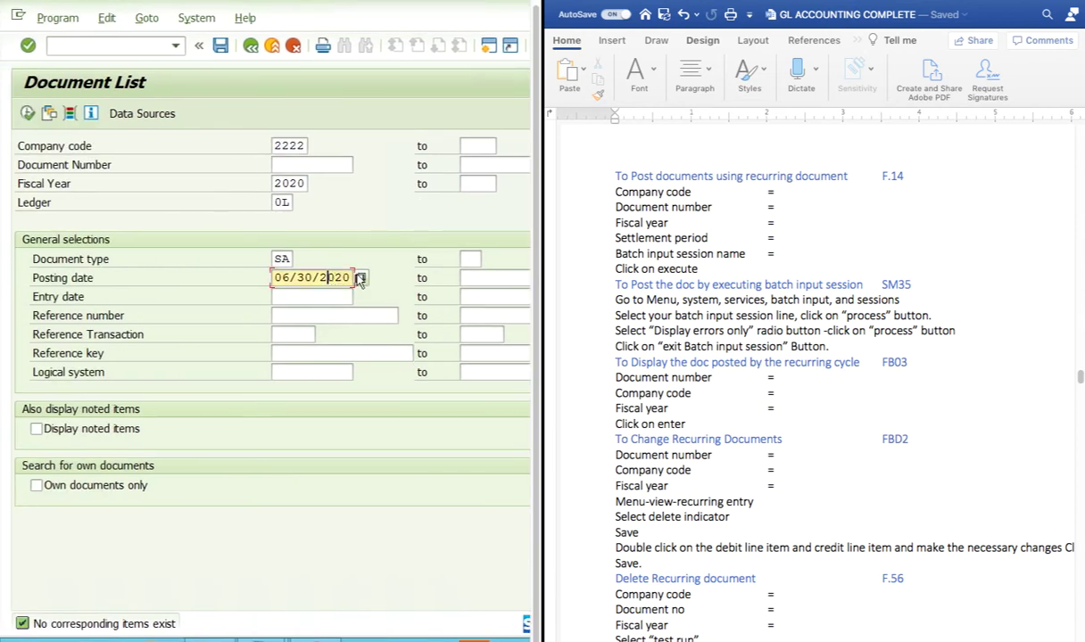
{"action": "left_click", "coordinate": [322, 296]}
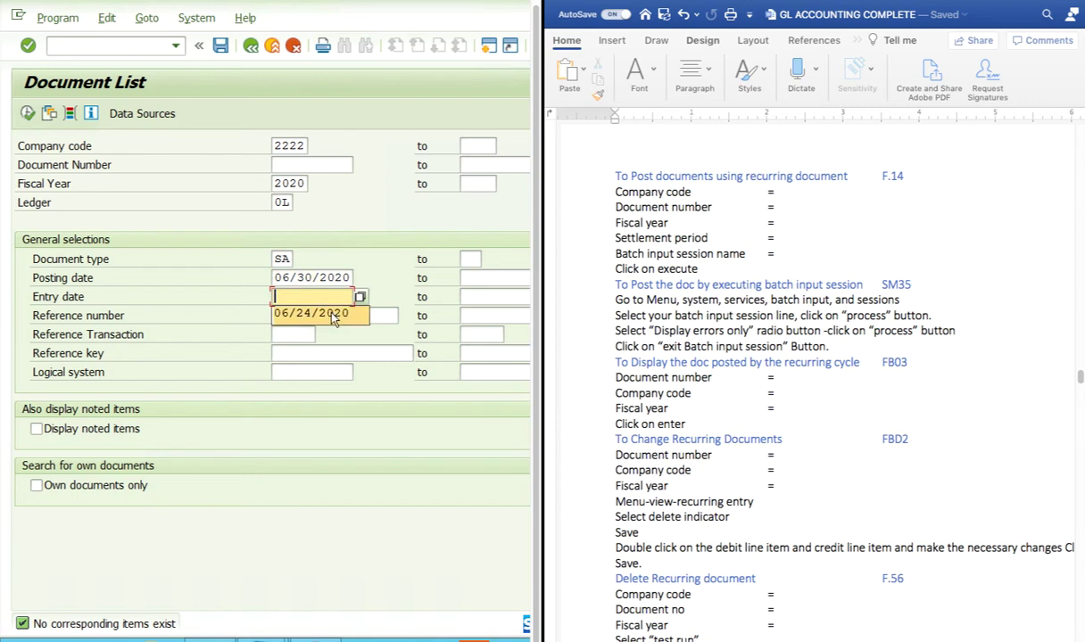
{"action": "left_click", "coordinate": [312, 315]}
{"action": "left_click", "coordinate": [28, 113]}
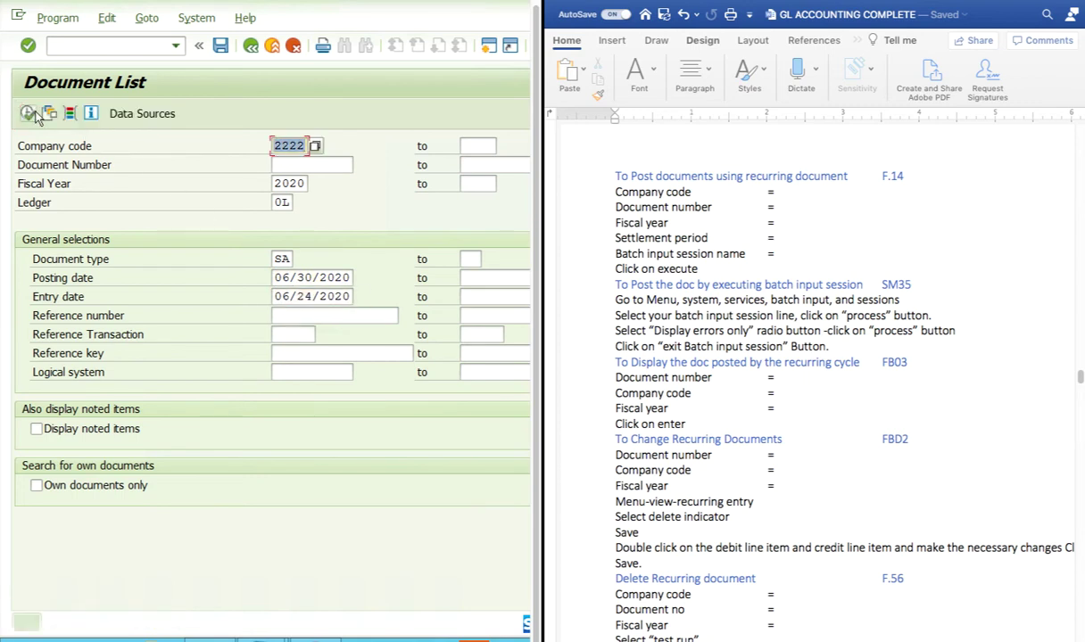
Return to the initial document display screen and display document number 5 of company code 2222
{"action": "left_click", "coordinate": [251, 45]}
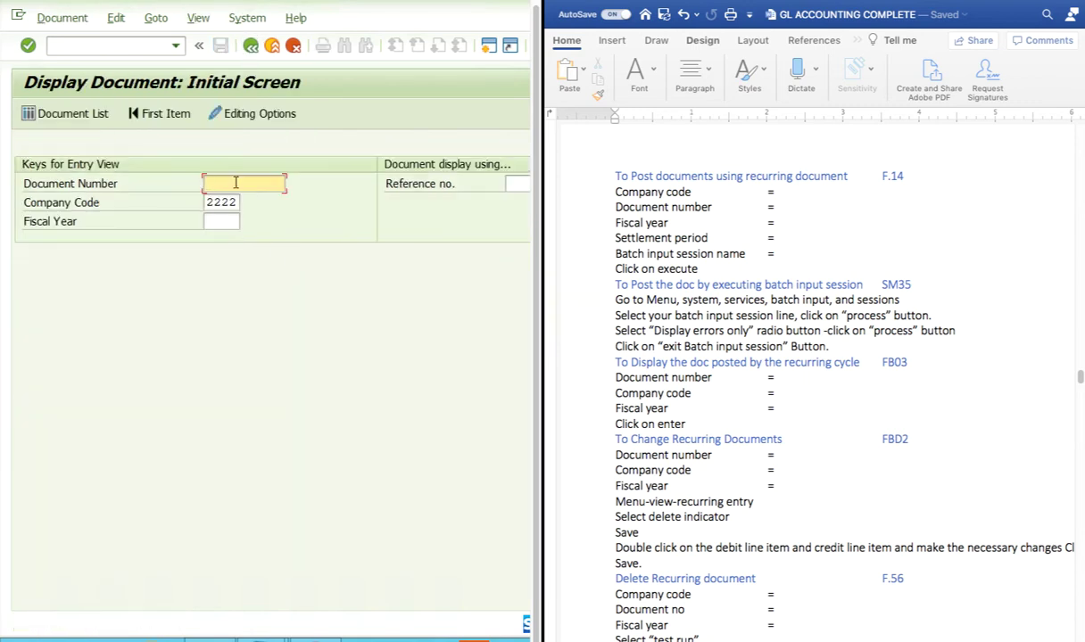
{"action": "type", "text": "5"}
{"action": "key", "text": "Return"}
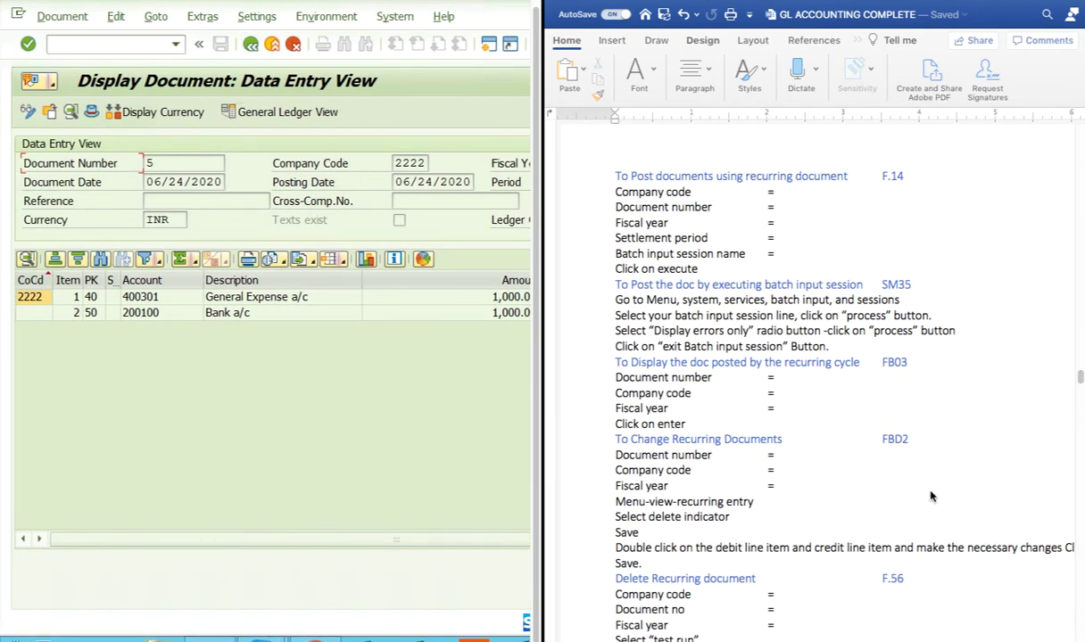
Find the recurring document display section in the notes and open transaction F.15
{"action": "scroll", "coordinate": [980, 536], "scroll_direction": "up", "scroll_amount": 4}
{"action": "scroll", "coordinate": [935, 455], "scroll_direction": "down", "scroll_amount": 1}
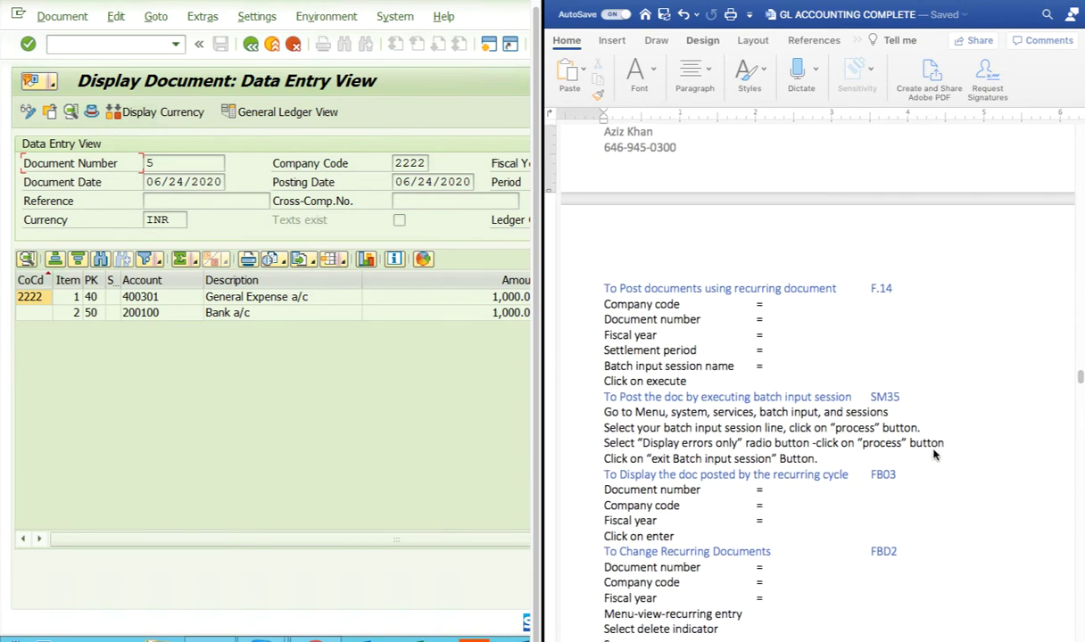
{"action": "scroll", "coordinate": [935, 455], "scroll_direction": "down", "scroll_amount": 1}
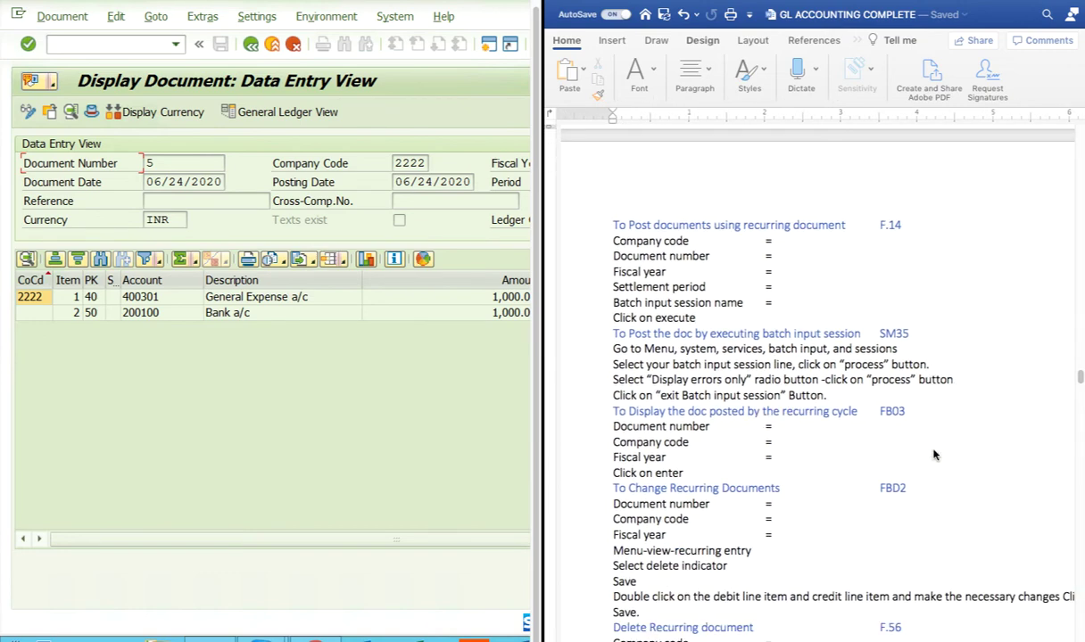
{"action": "scroll", "coordinate": [934, 455], "scroll_direction": "up", "scroll_amount": 7}
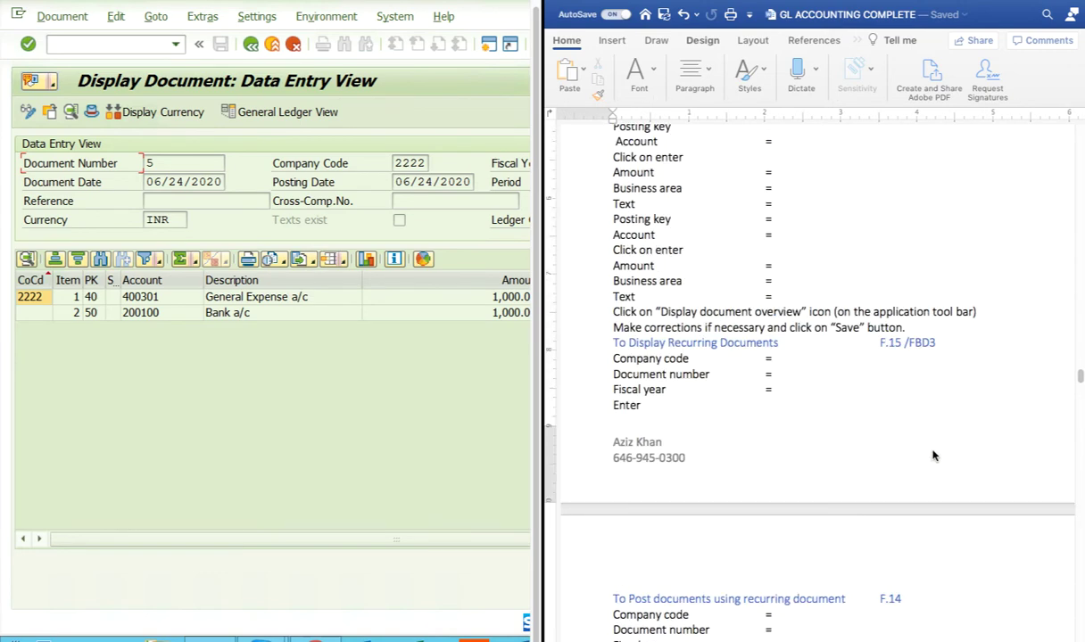
{"action": "scroll", "coordinate": [933, 456], "scroll_direction": "down", "scroll_amount": 9}
{"action": "scroll", "coordinate": [934, 456], "scroll_direction": "up", "scroll_amount": 6}
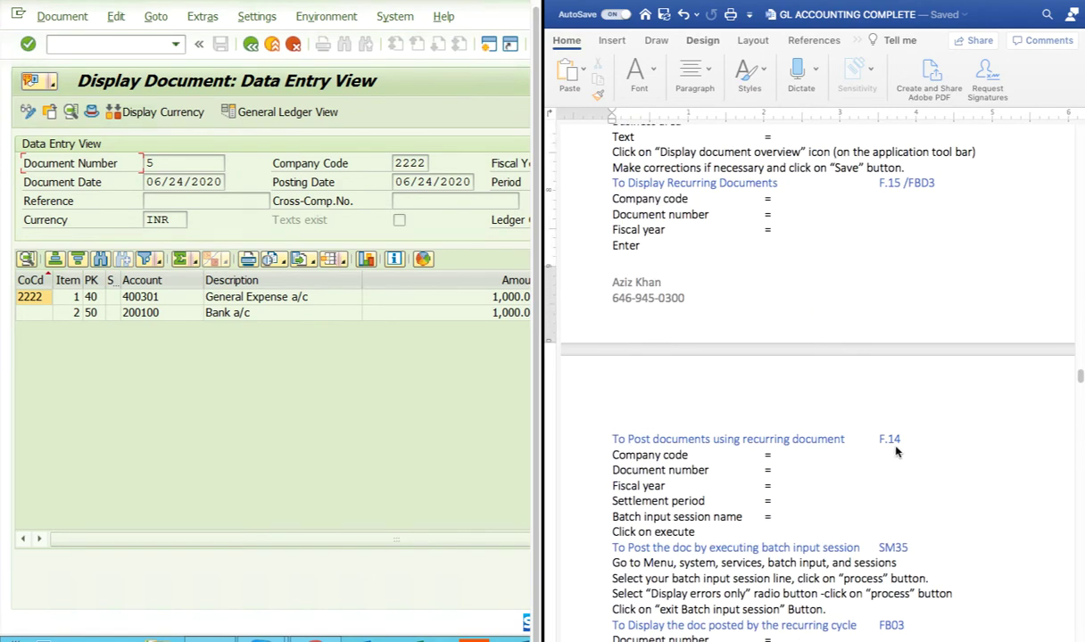
{"action": "left_click", "coordinate": [176, 44]}
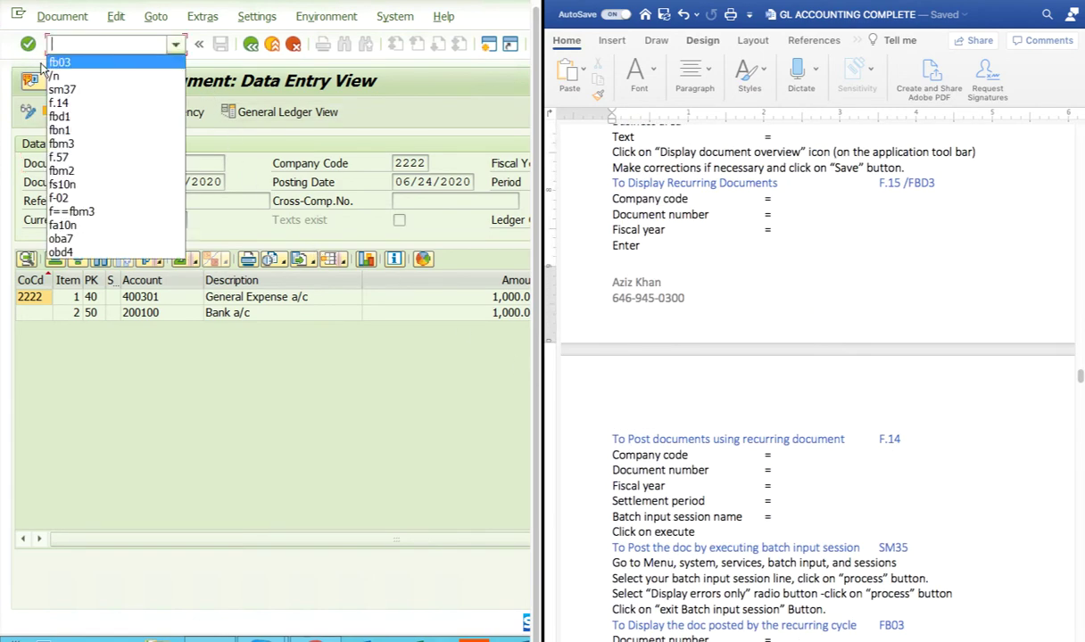
{"action": "left_click", "coordinate": [55, 41]}
{"action": "type", "text": "f.15"}
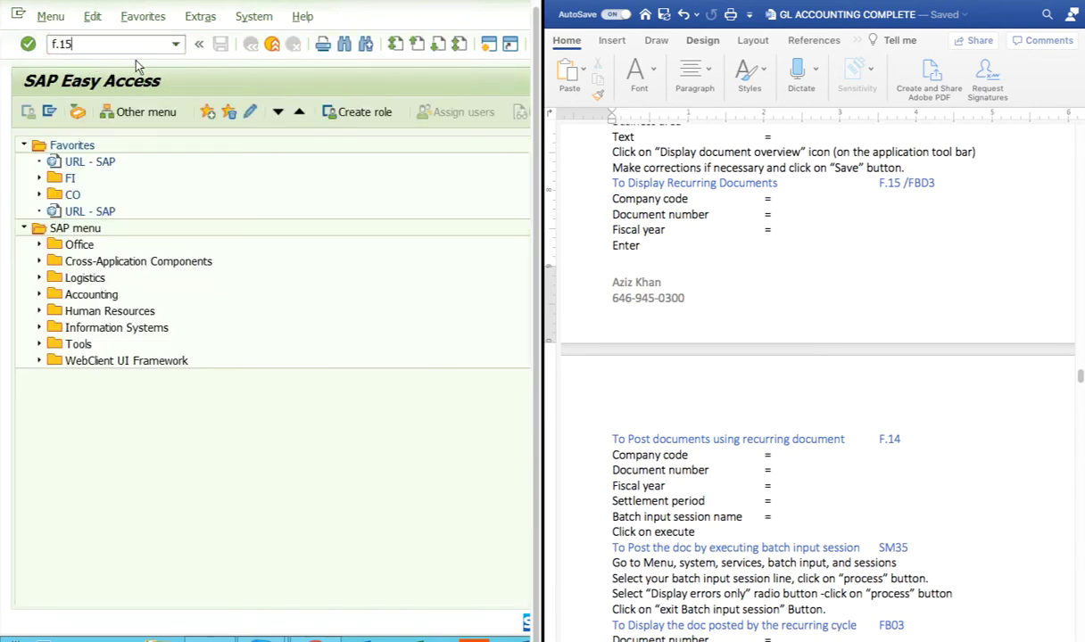
{"action": "key", "text": "Return"}
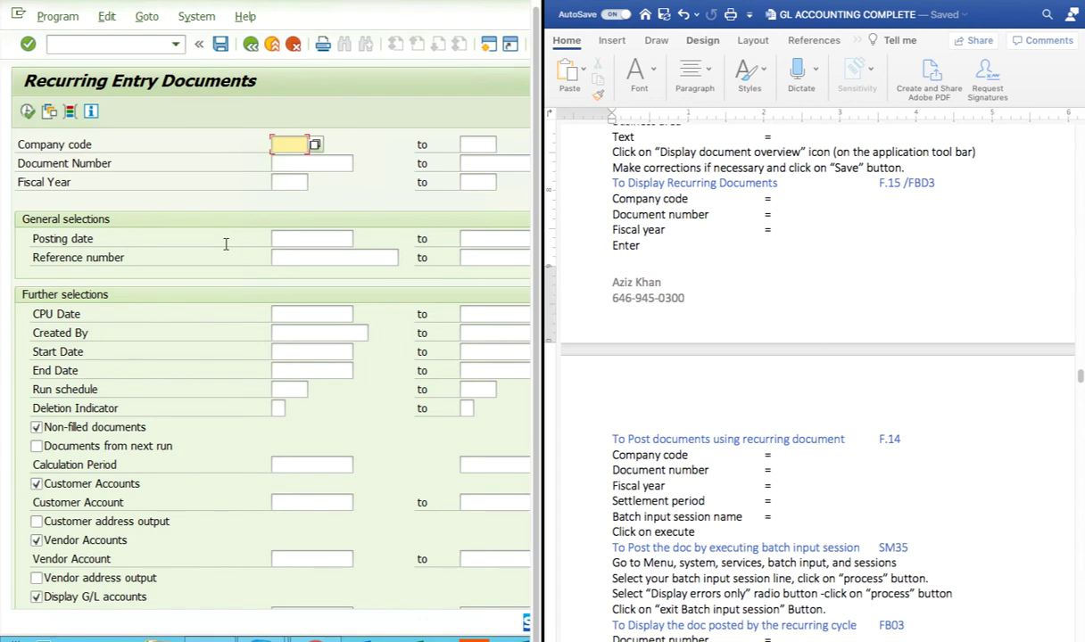
List the recurring entry documents of company code 2222 for fiscal year 2020, review their run dates and amounts, and return to the selection
{"action": "left_click", "coordinate": [289, 145]}
{"action": "left_click", "coordinate": [284, 160]}
{"action": "left_click", "coordinate": [283, 181]}
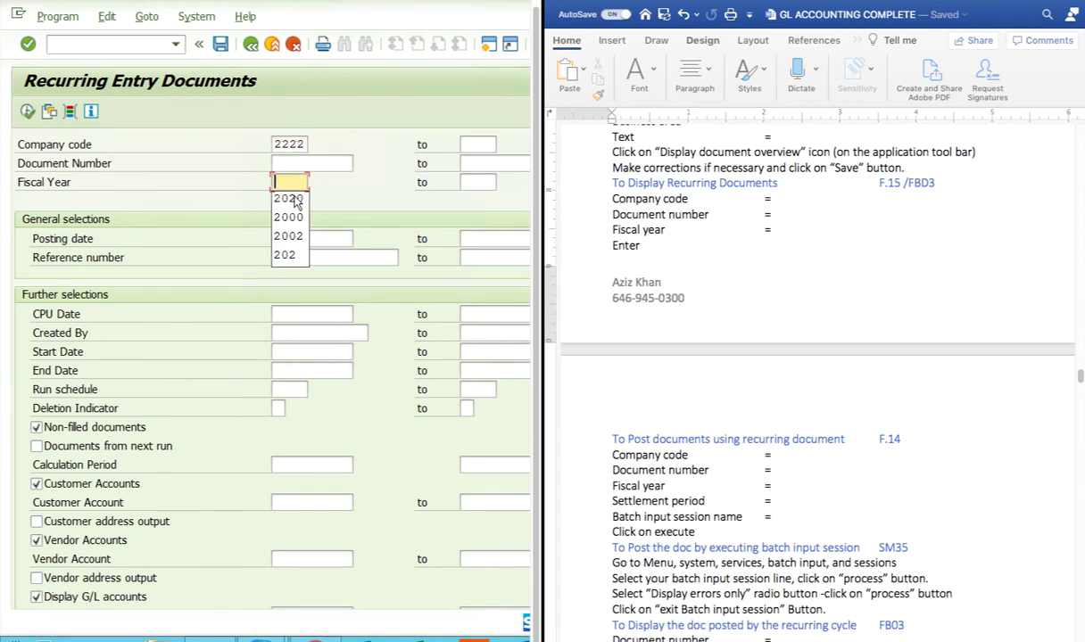
{"action": "left_click", "coordinate": [286, 200]}
{"action": "left_click", "coordinate": [288, 164]}
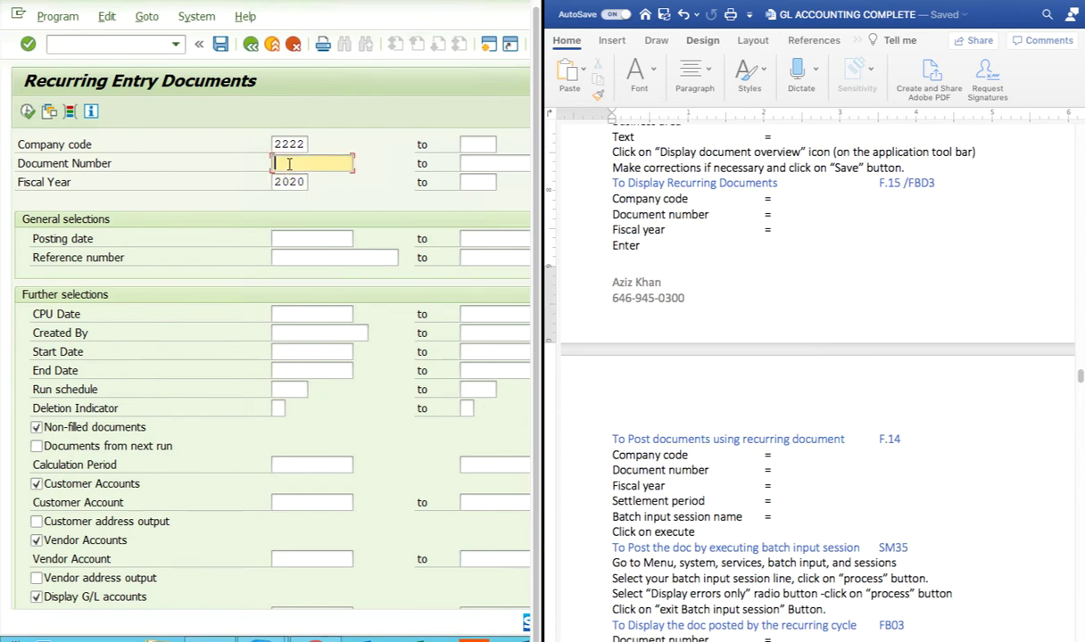
{"action": "left_click", "coordinate": [27, 111]}
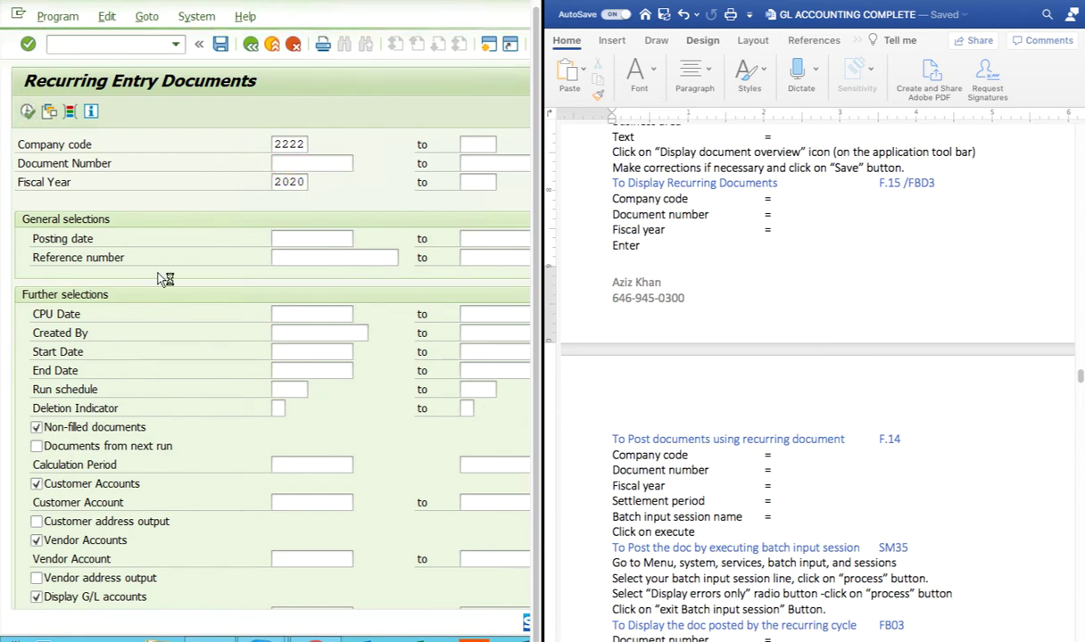
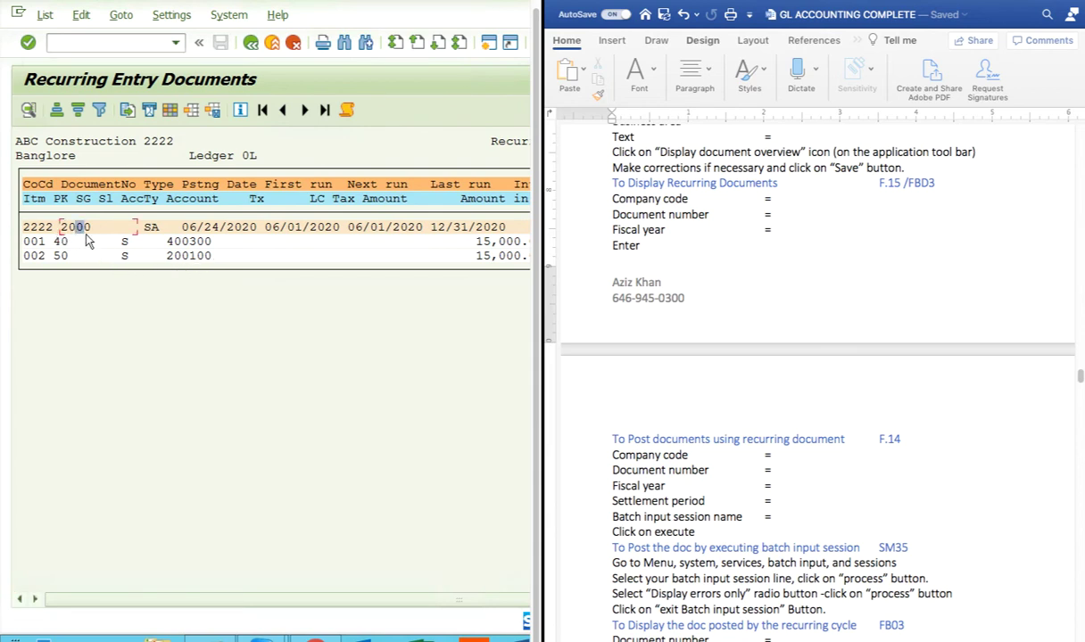
{"action": "scroll", "coordinate": [314, 283], "scroll_direction": "right", "scroll_amount": 10}
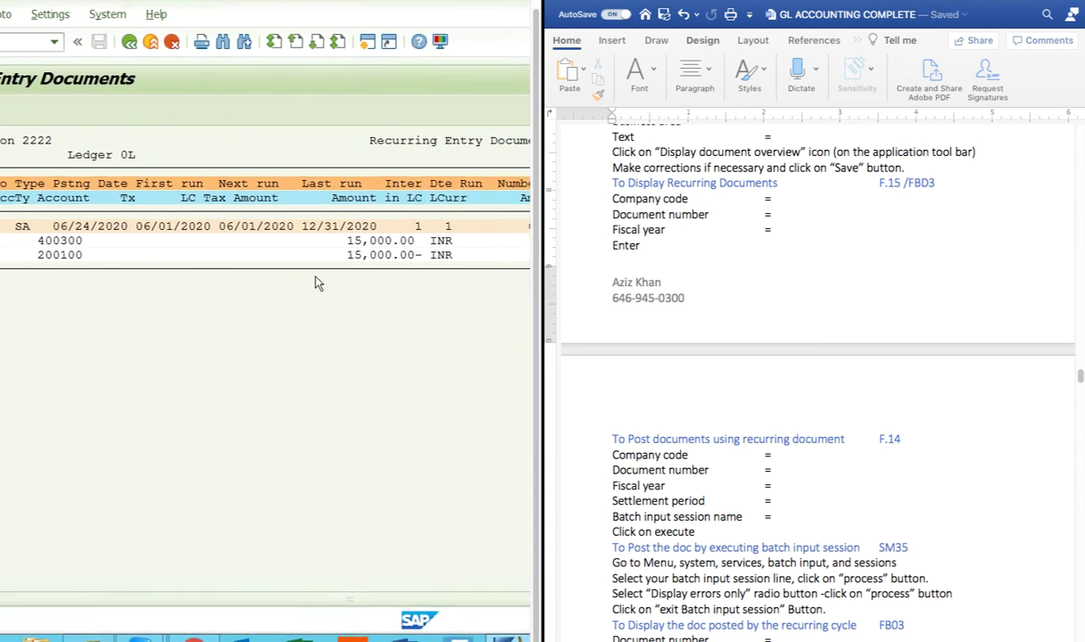
{"action": "scroll", "coordinate": [314, 283], "scroll_direction": "left", "scroll_amount": 10}
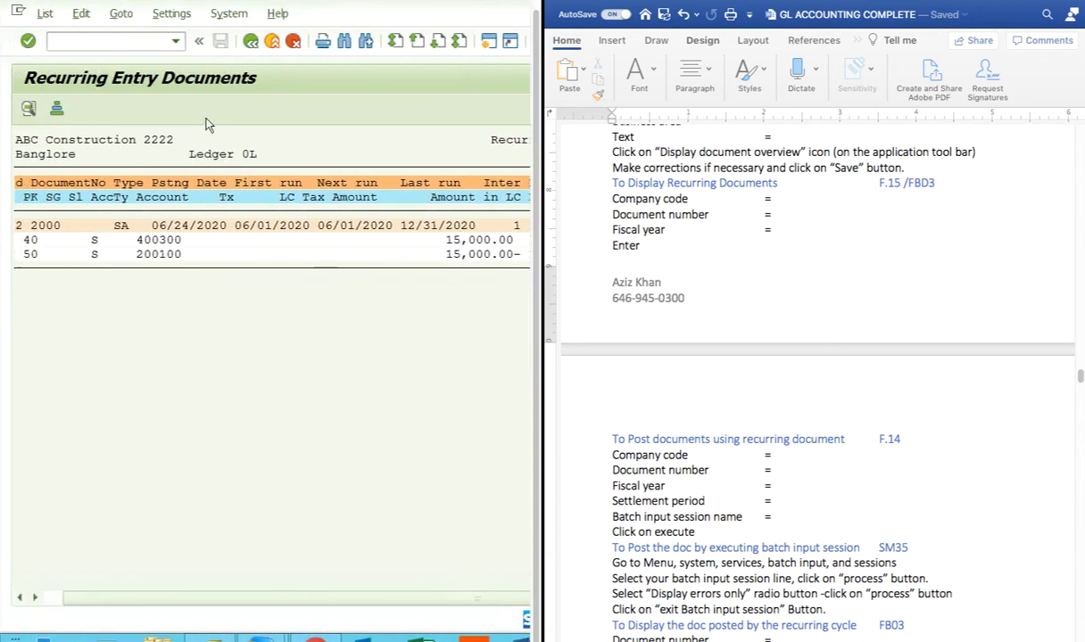
{"action": "left_click", "coordinate": [249, 43]}
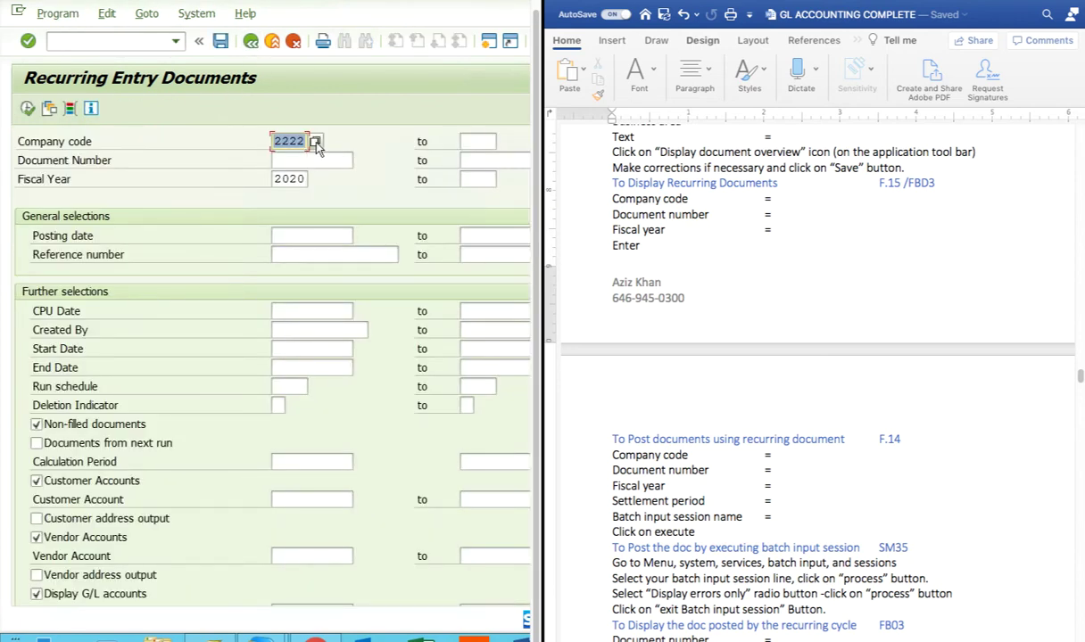
Rerun the recurring entry list restricted to document number 2000 and return to the selection
{"action": "left_click", "coordinate": [308, 162]}
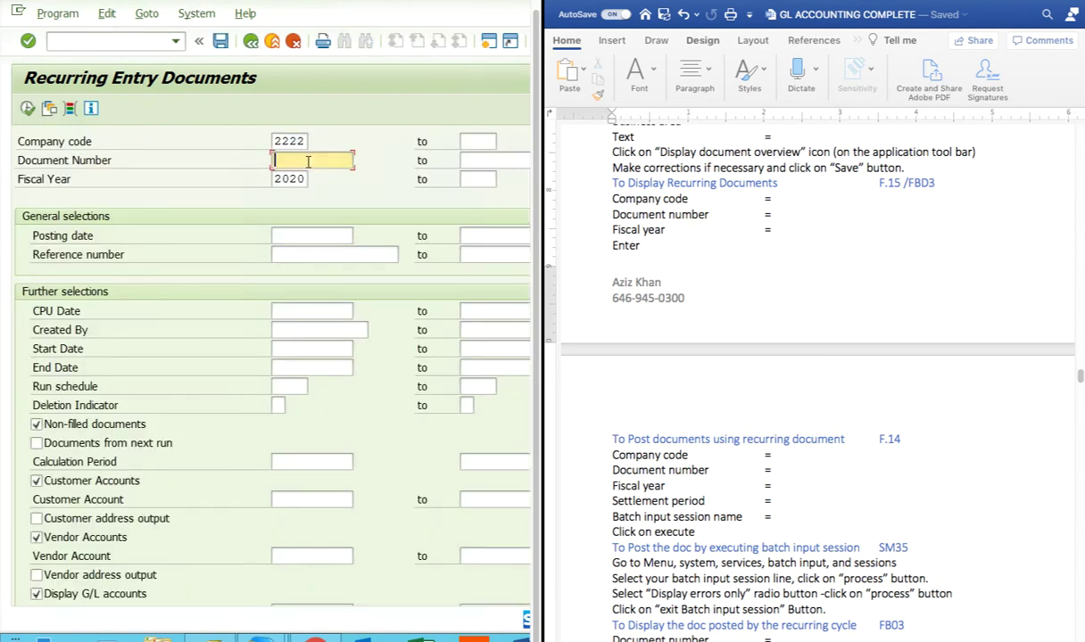
{"action": "type", "text": "2000"}
{"action": "left_click", "coordinate": [28, 108]}
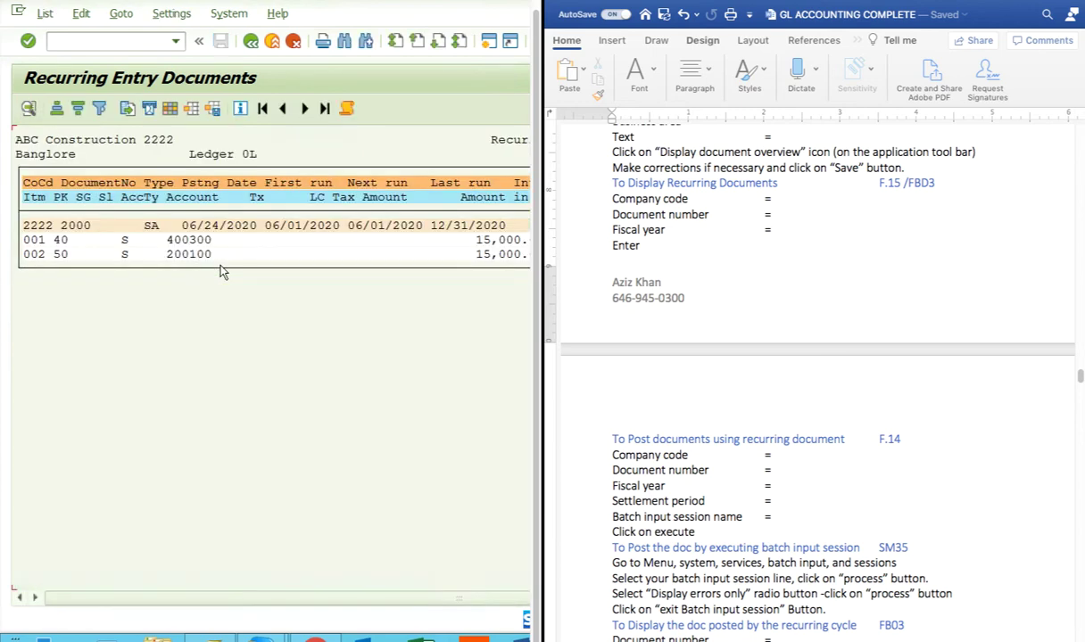
{"action": "left_click", "coordinate": [250, 41]}
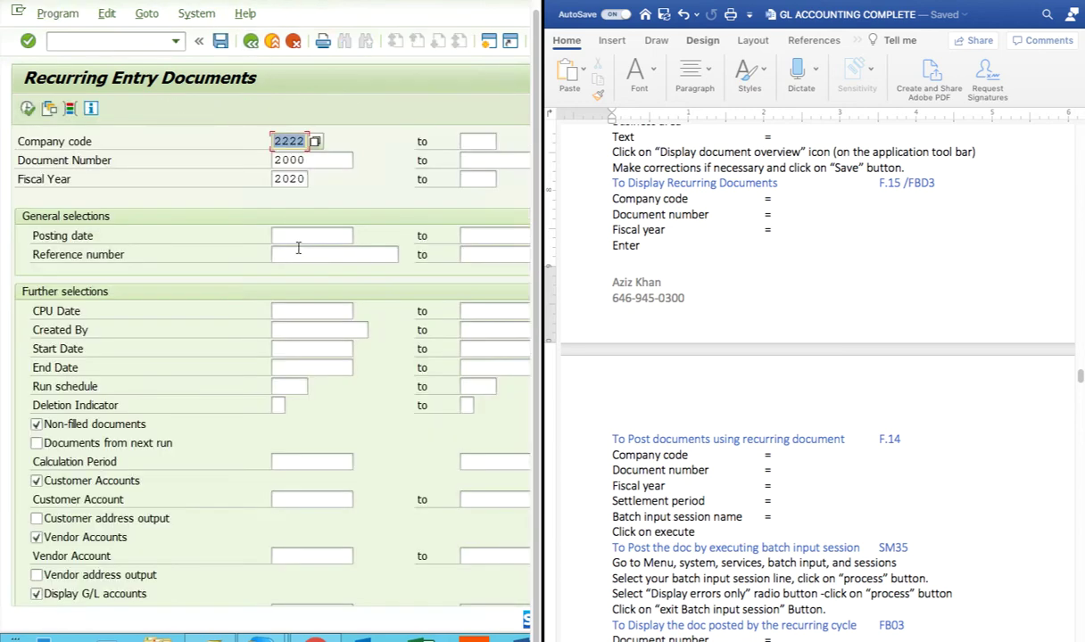
Clear the fiscal year from the recurring entry selection, run the list again and return to the selection
{"action": "left_click", "coordinate": [307, 179]}
{"action": "key", "text": "BackSpace"}
{"action": "key", "text": "BackSpace"}
{"action": "key", "text": "BackSpace"}
{"action": "key", "text": "BackSpace"}
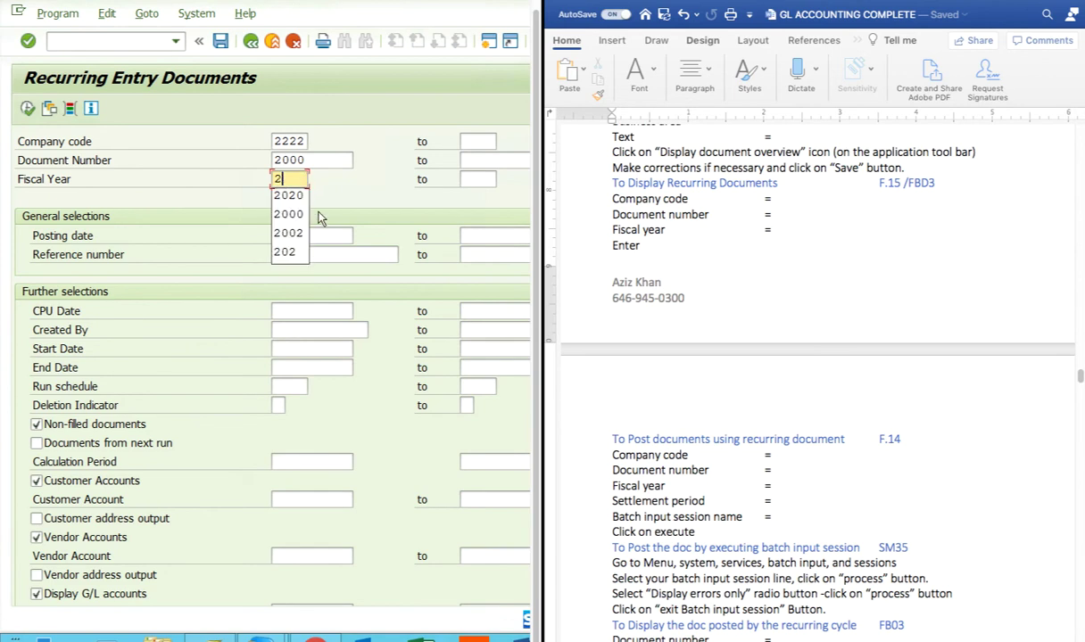
{"action": "left_click", "coordinate": [28, 109]}
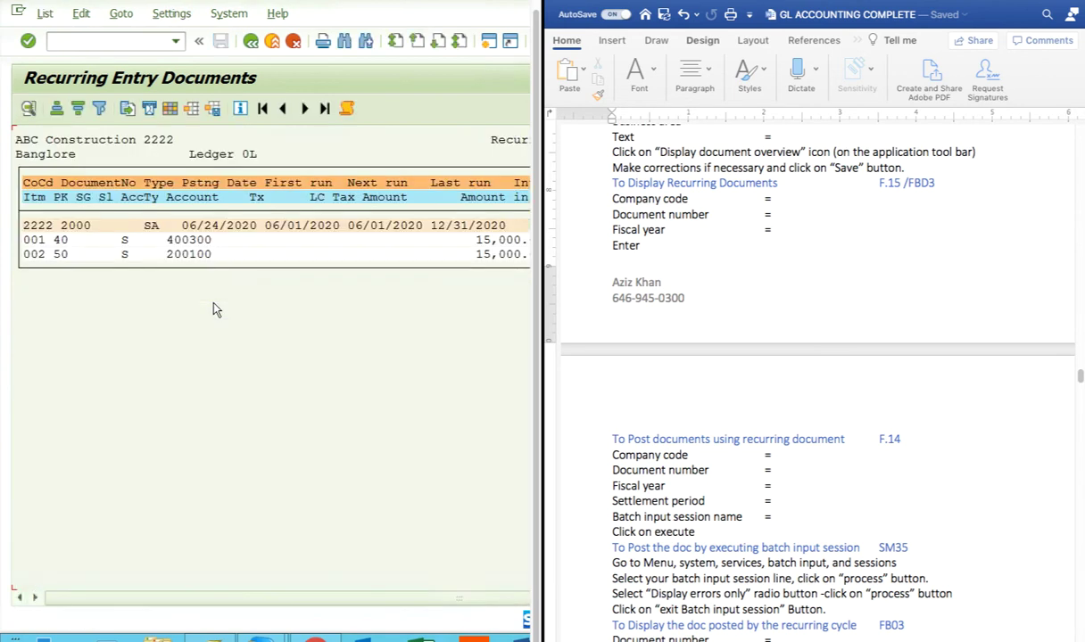
{"action": "left_click", "coordinate": [251, 42]}
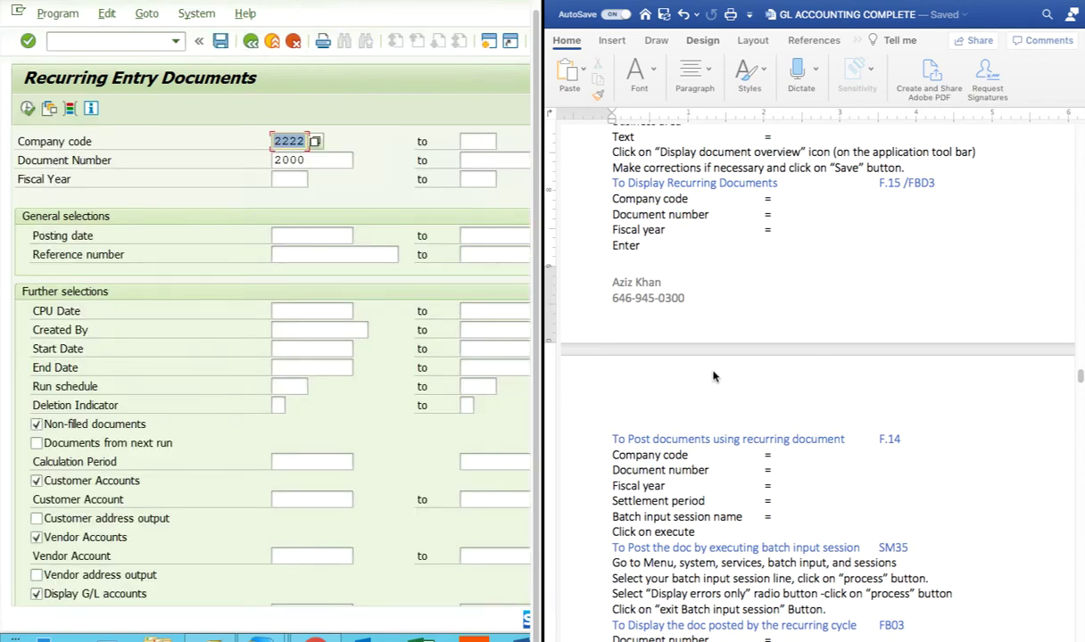
Leave the recurring entry list program with /n and open transaction F.14
{"action": "scroll", "coordinate": [715, 379], "scroll_direction": "down", "scroll_amount": 5}
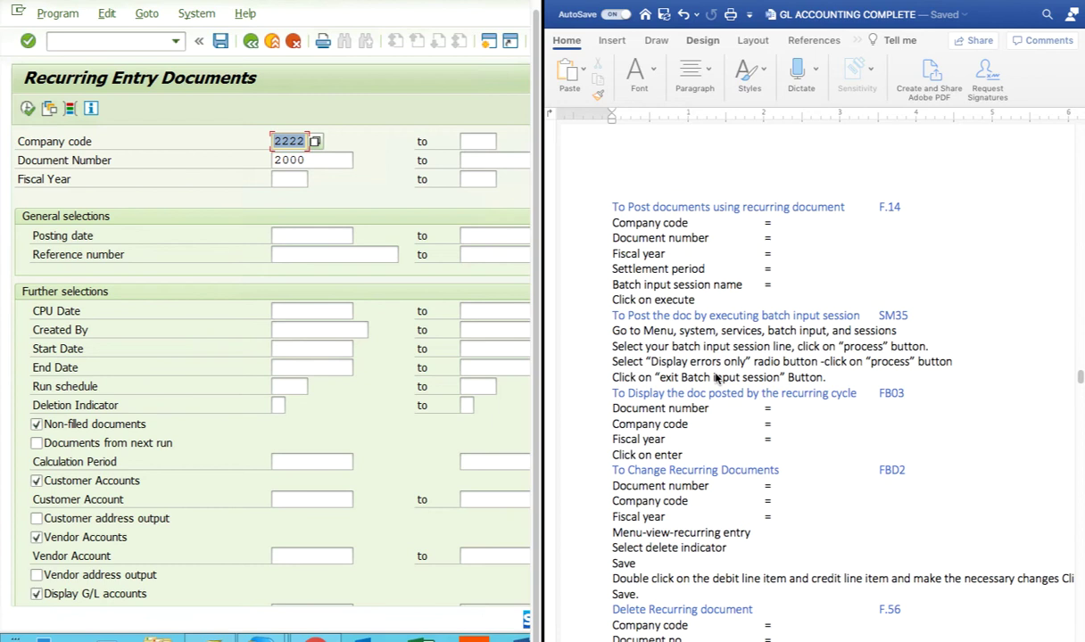
{"action": "left_click", "coordinate": [175, 41]}
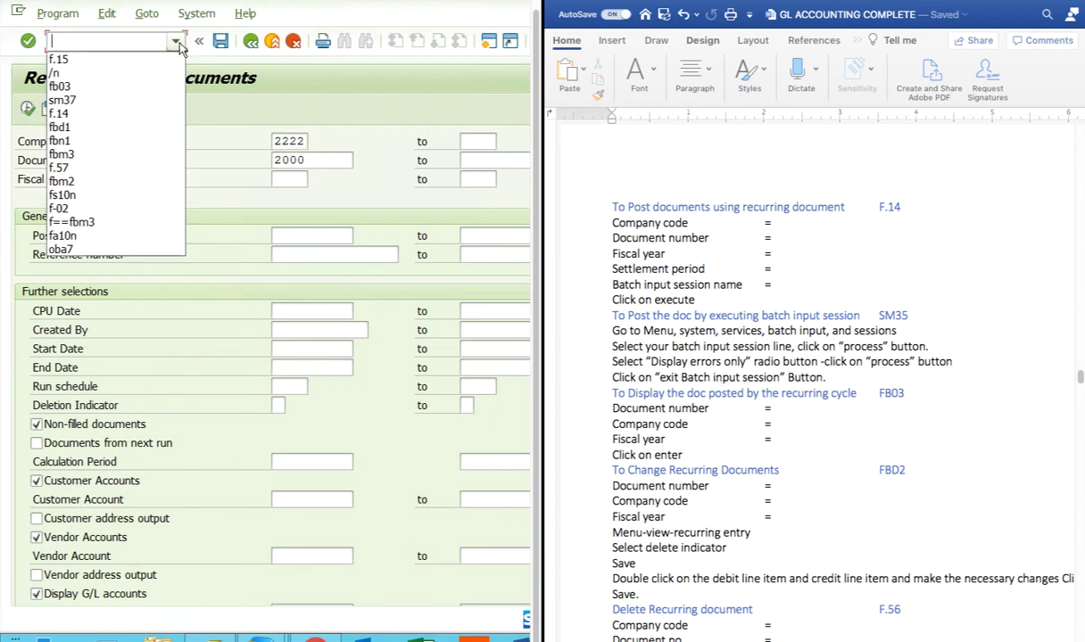
{"action": "left_click", "coordinate": [118, 61]}
{"action": "left_click", "coordinate": [26, 43]}
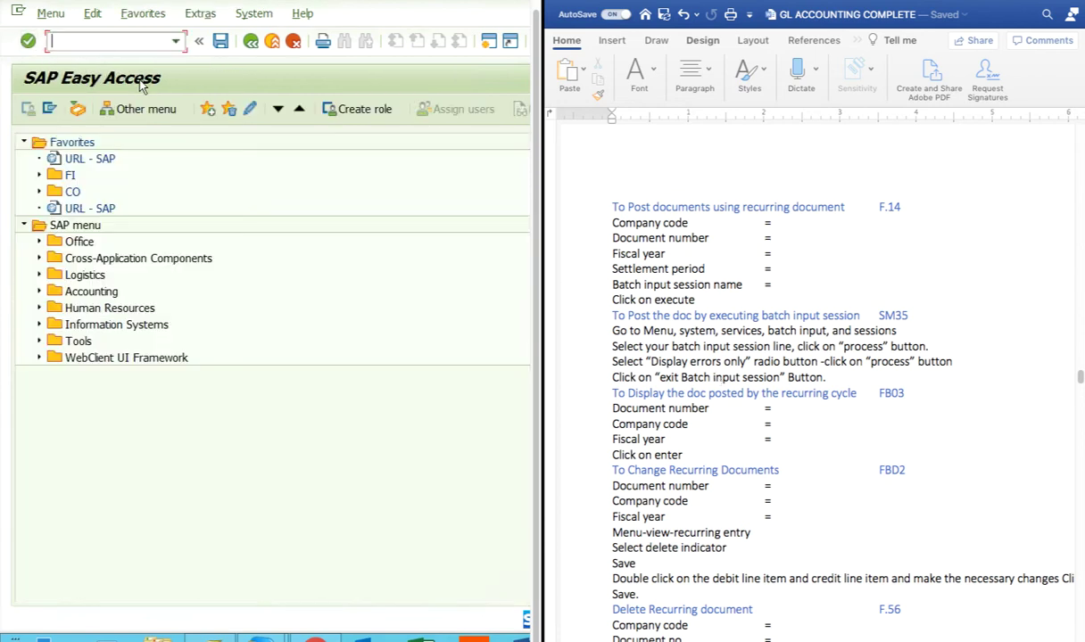
{"action": "type", "text": "f.14"}
{"action": "key", "text": "Return"}
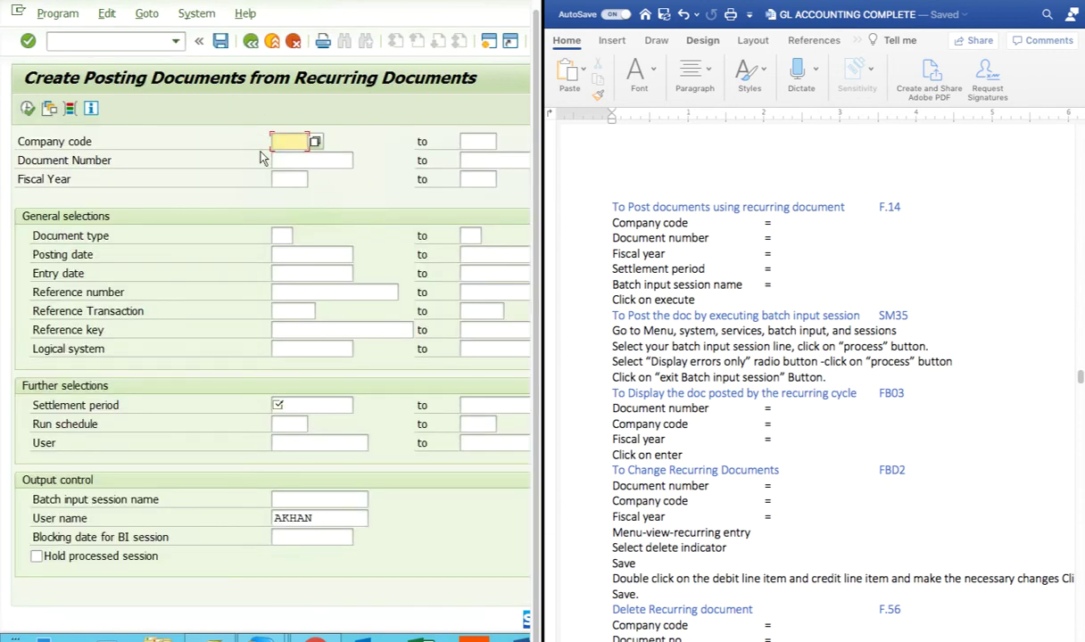
Enter company code 2222, document number 20000, fiscal year 2020 and document type sa as the posting run's selection
{"action": "left_click", "coordinate": [285, 143]}
{"action": "left_click", "coordinate": [291, 158]}
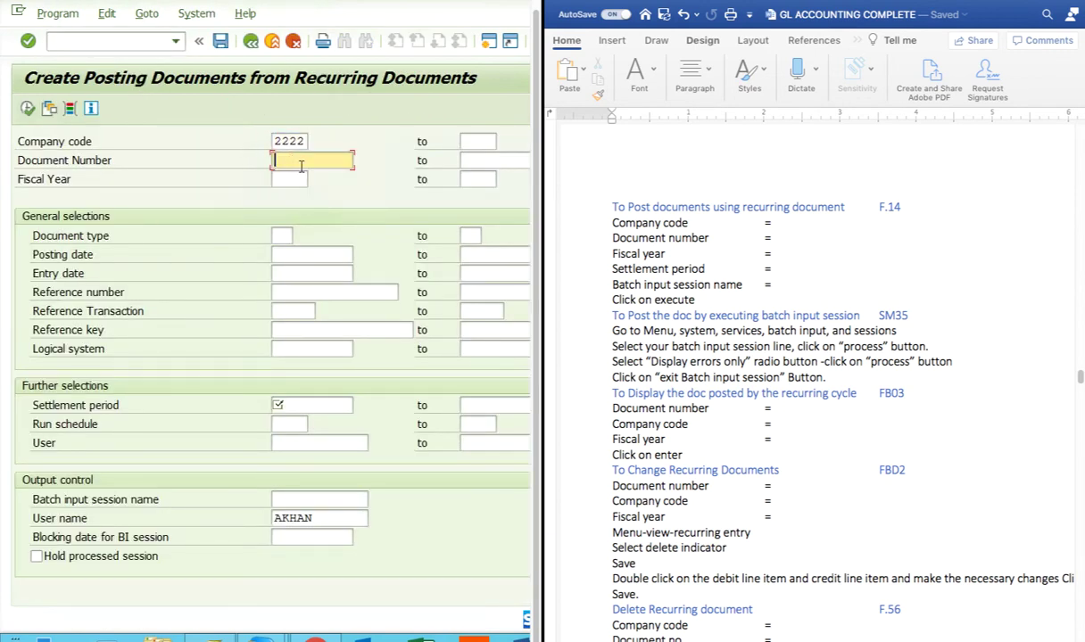
{"action": "type", "text": "20000"}
{"action": "left_click", "coordinate": [287, 181]}
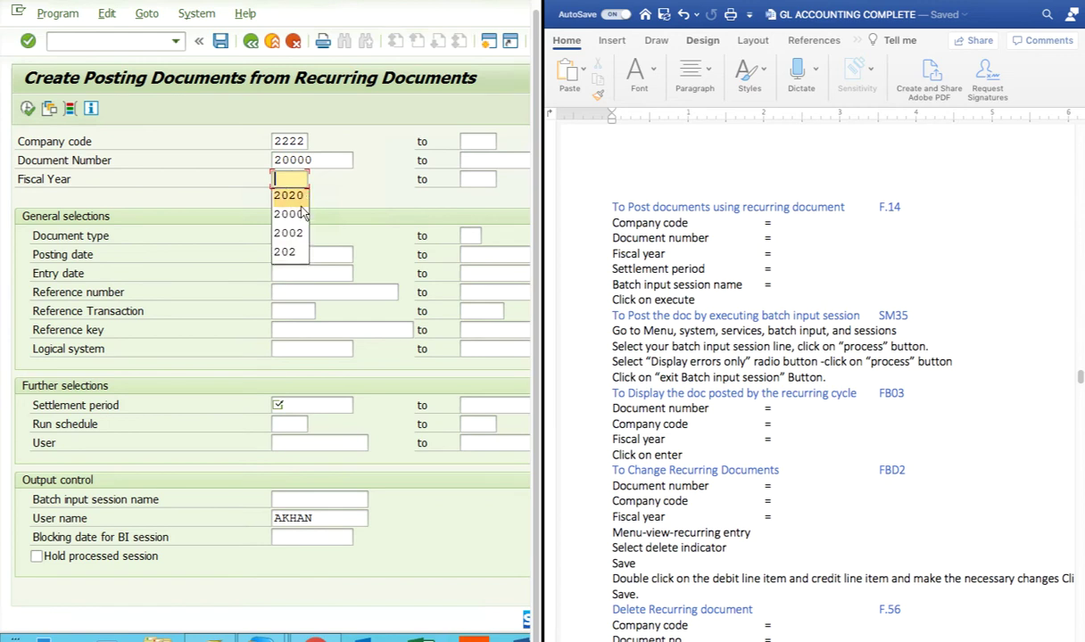
{"action": "left_click", "coordinate": [288, 196]}
{"action": "left_click", "coordinate": [285, 235]}
{"action": "type", "text": "sa"}
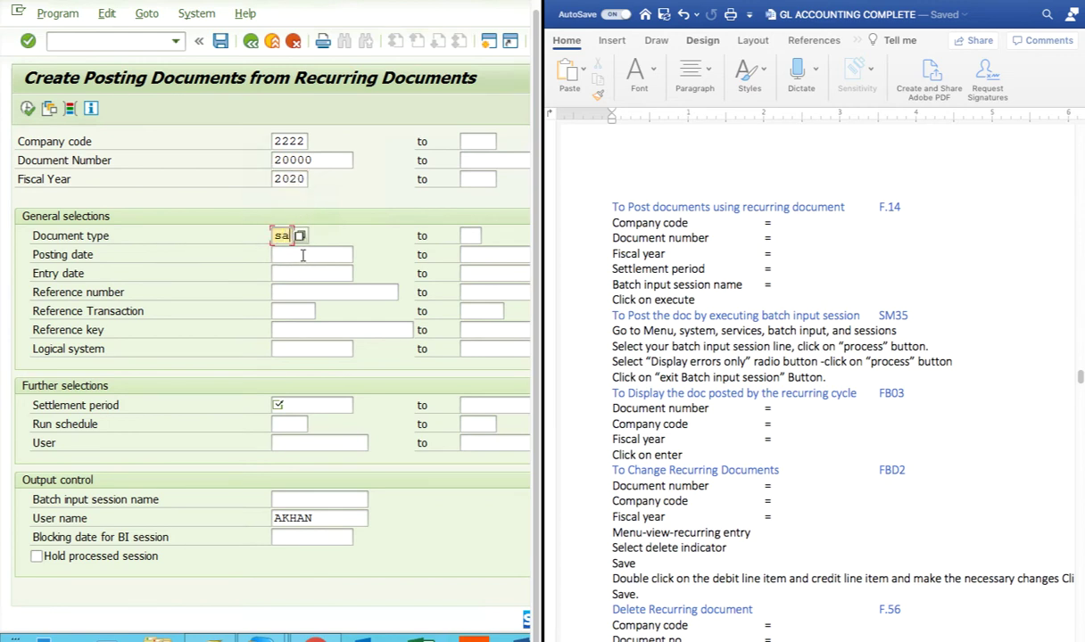
Set the posting date to 06/30/2020, the entry date to 06/24/2020 and the settlement period to 06/30/2020
{"action": "left_click", "coordinate": [303, 256]}
{"action": "left_click", "coordinate": [311, 271]}
{"action": "left_click", "coordinate": [304, 274]}
{"action": "left_click", "coordinate": [305, 291]}
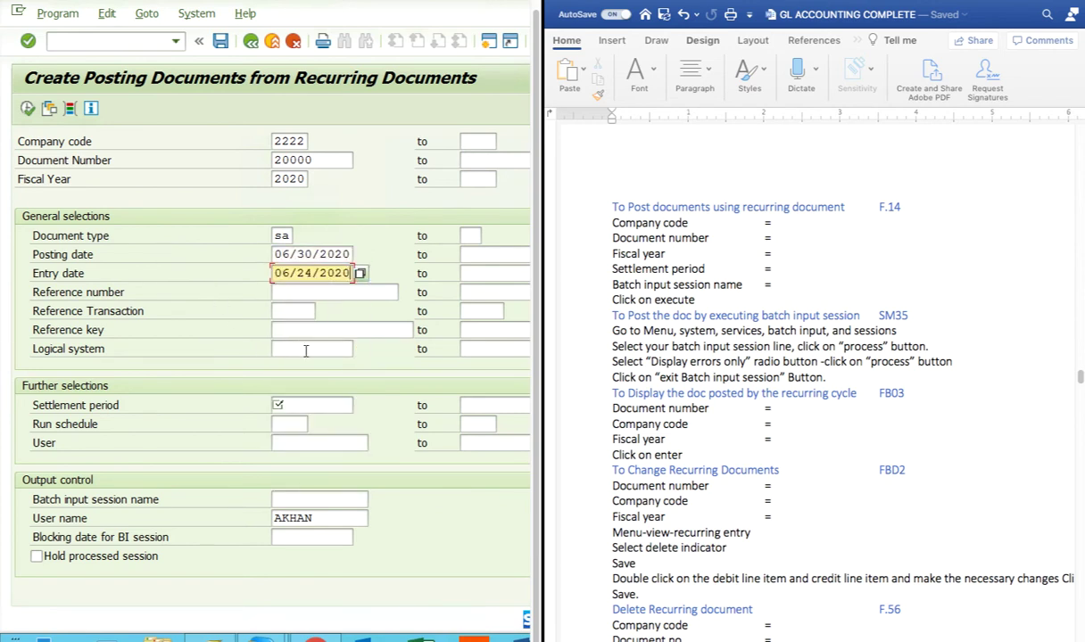
{"action": "left_click", "coordinate": [304, 405]}
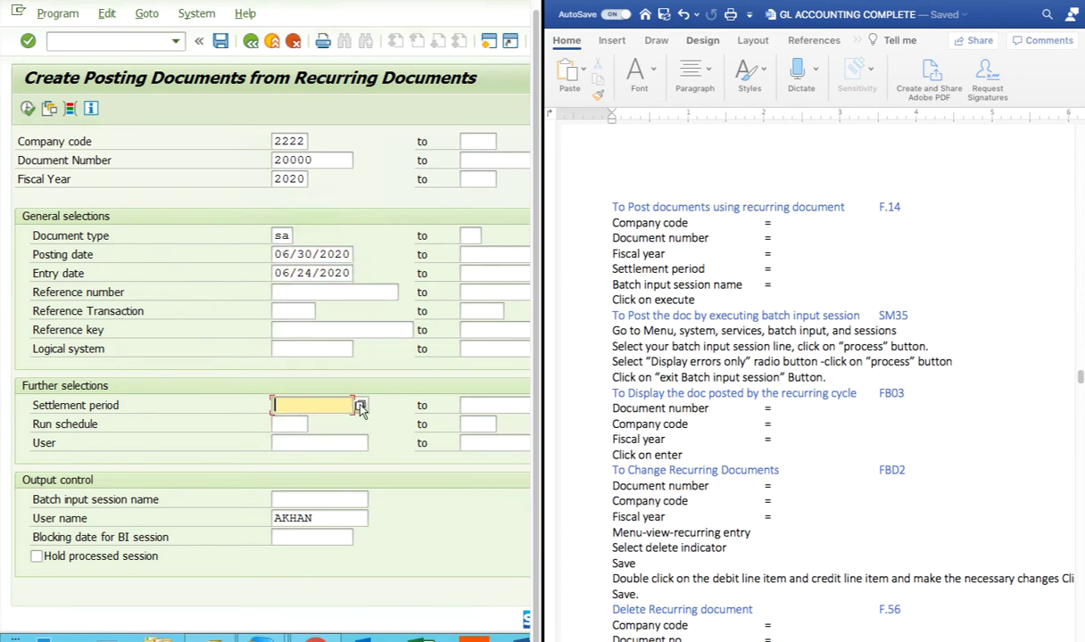
{"action": "left_click", "coordinate": [360, 407]}
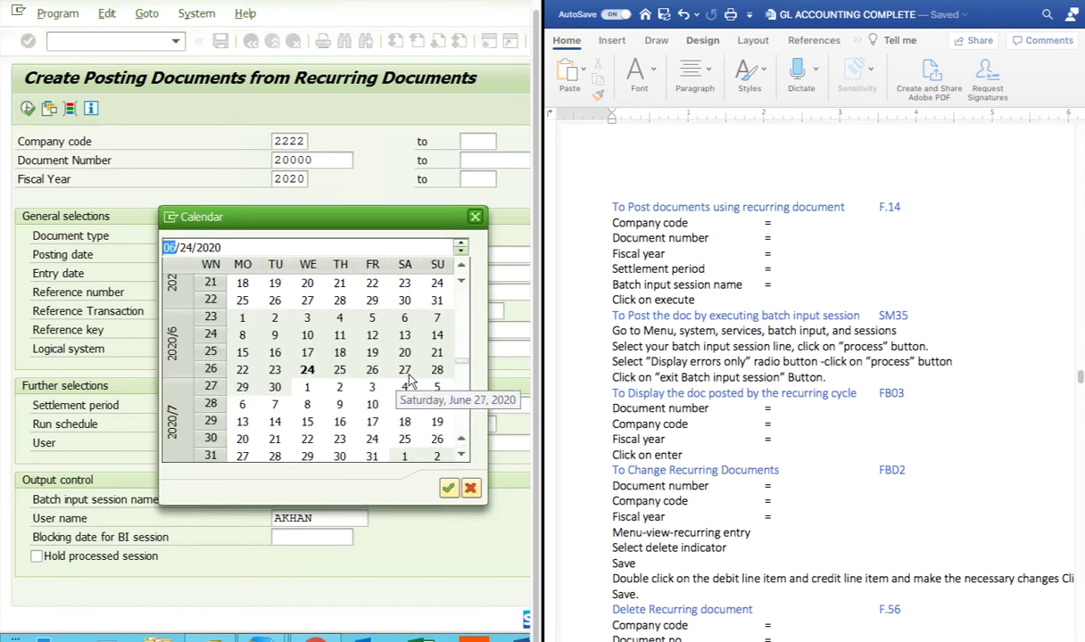
{"action": "double_click", "coordinate": [276, 386]}
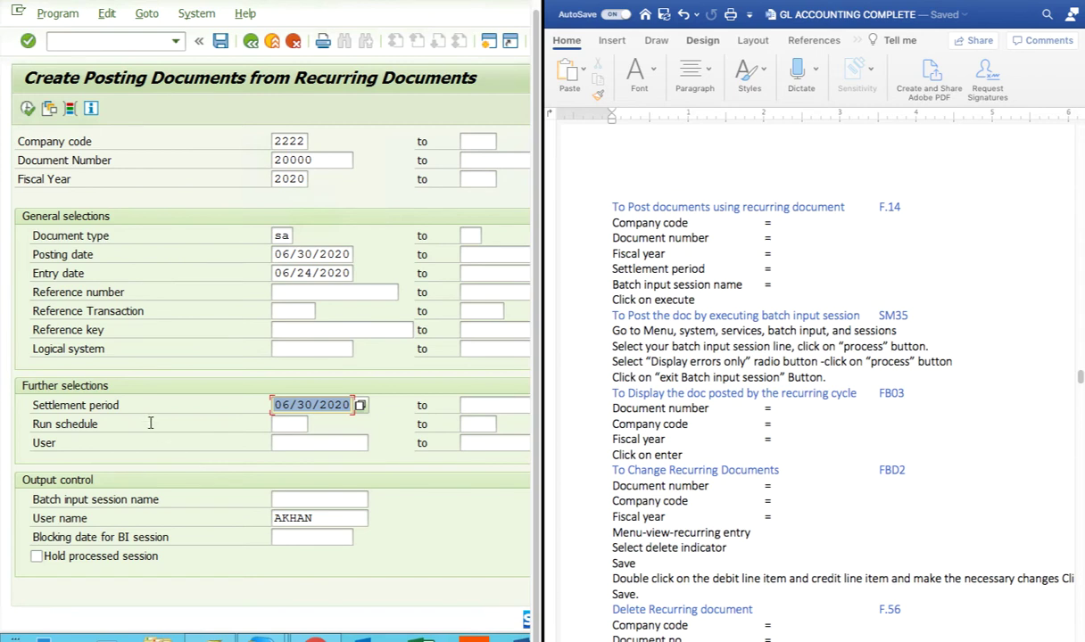
Execute the posting run without a session name, and schedule it as a background job with output device LP01
{"action": "left_click", "coordinate": [283, 500]}
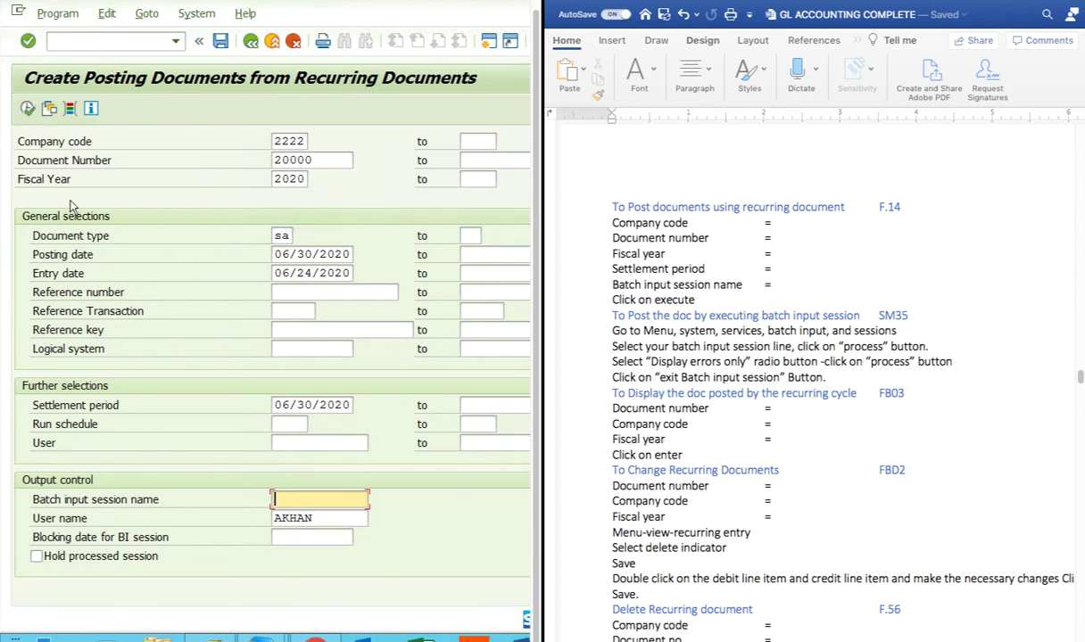
{"action": "left_click", "coordinate": [27, 107]}
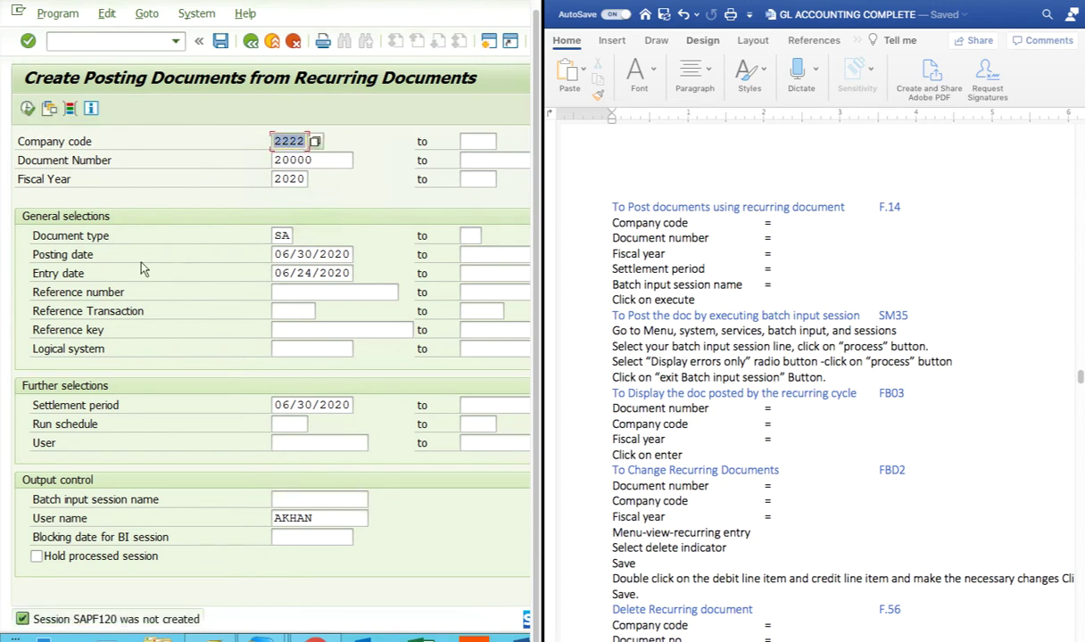
{"action": "left_click", "coordinate": [49, 14]}
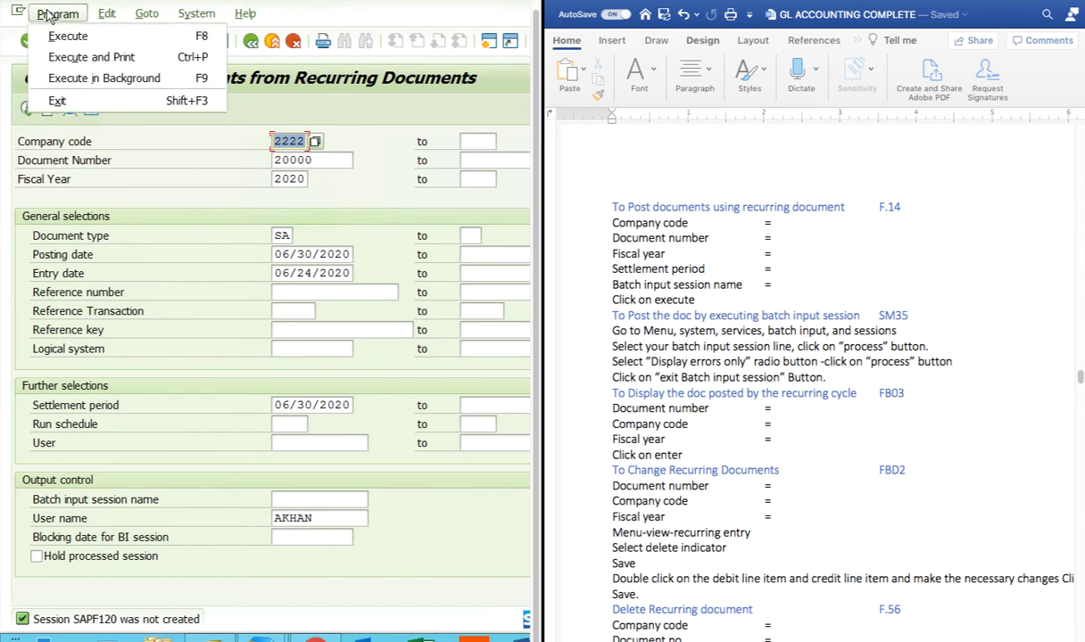
{"action": "left_click", "coordinate": [72, 80]}
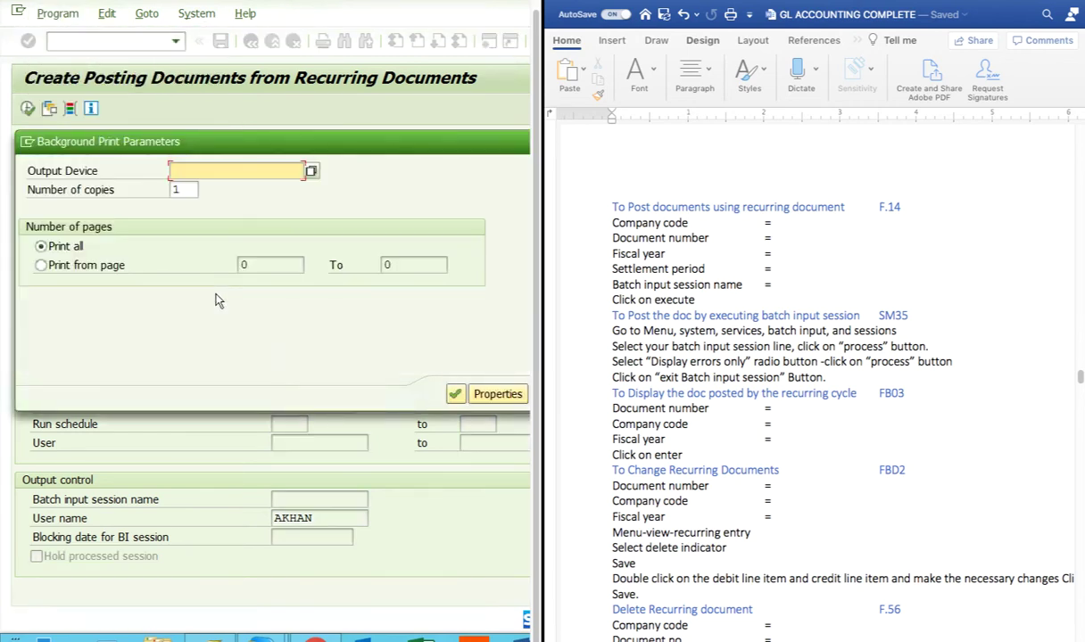
{"action": "left_click", "coordinate": [311, 171]}
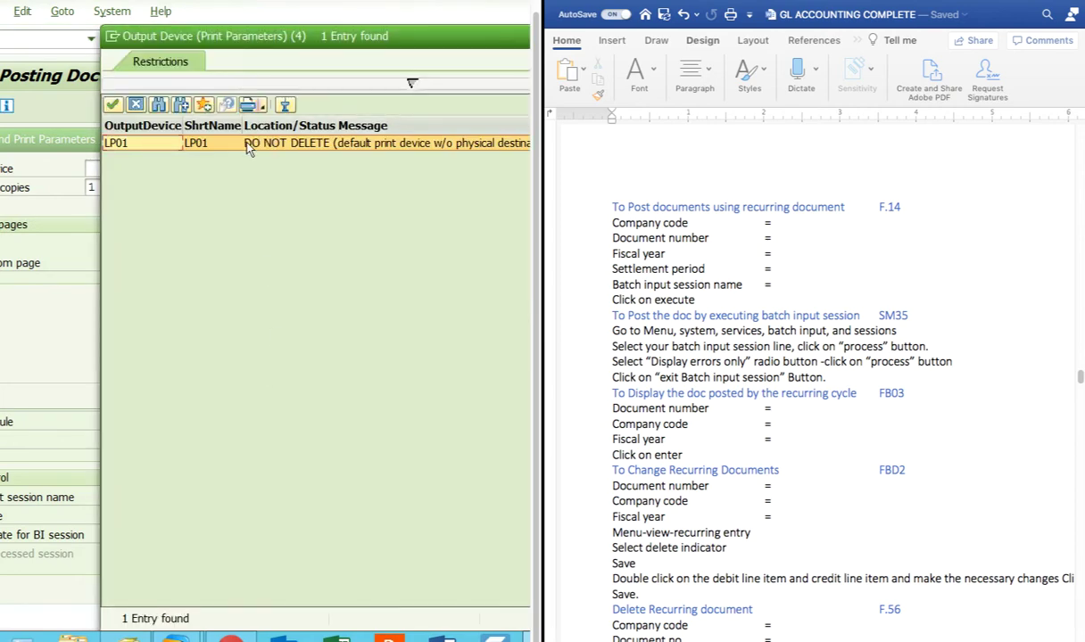
{"action": "double_click", "coordinate": [248, 149]}
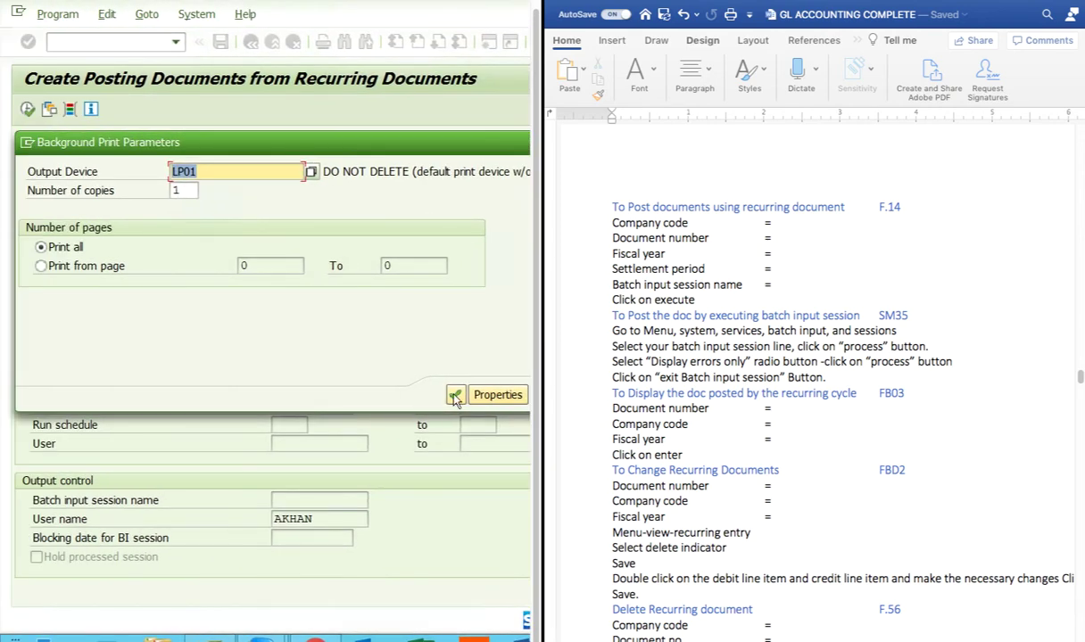
{"action": "left_click", "coordinate": [455, 397]}
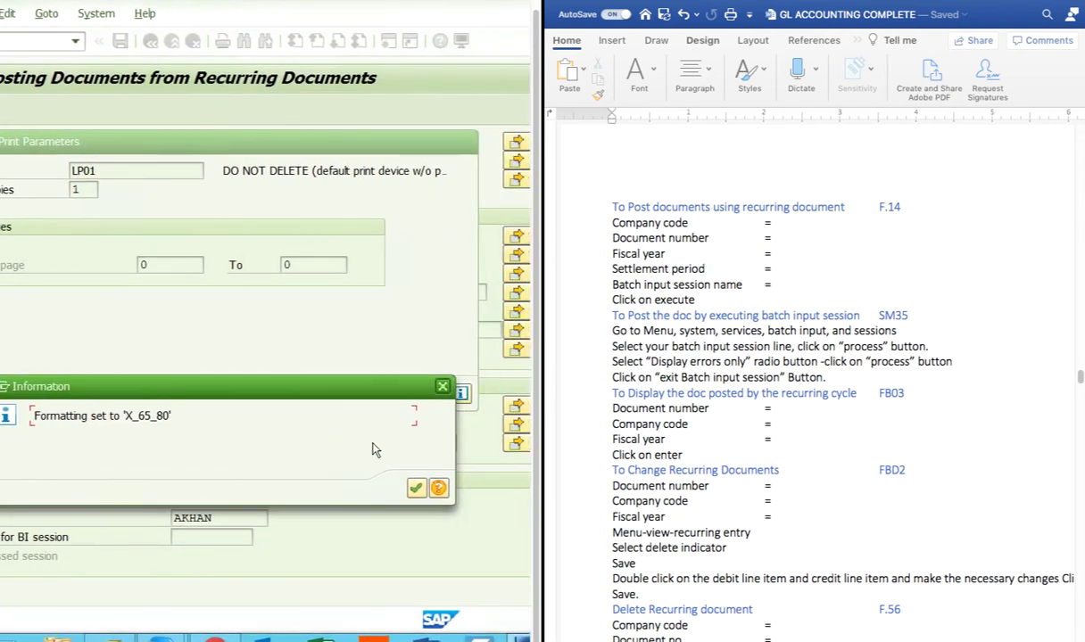
{"action": "left_click", "coordinate": [416, 488]}
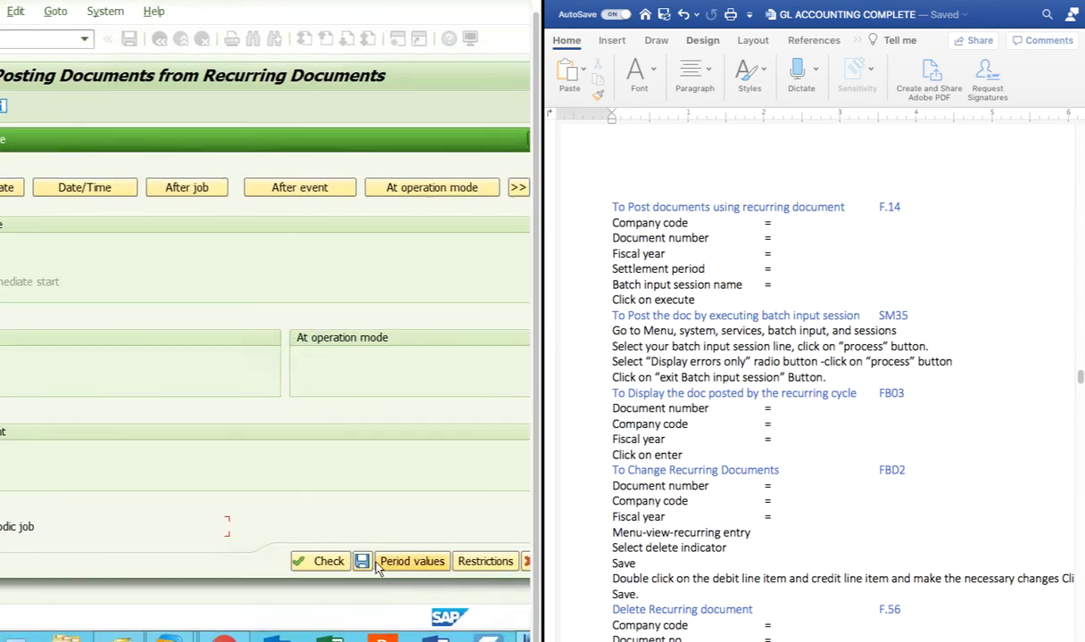
{"action": "left_click", "coordinate": [361, 562]}
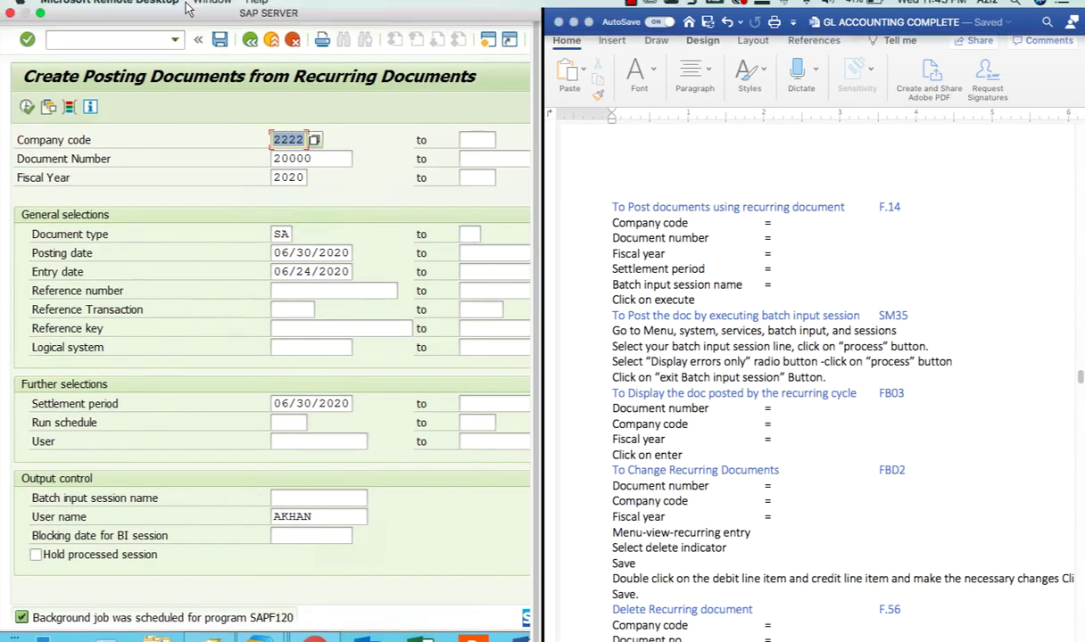
Open the job overview and list the 06/25/2020 jobs with the scheduled status included
{"action": "left_click", "coordinate": [41, 13]}
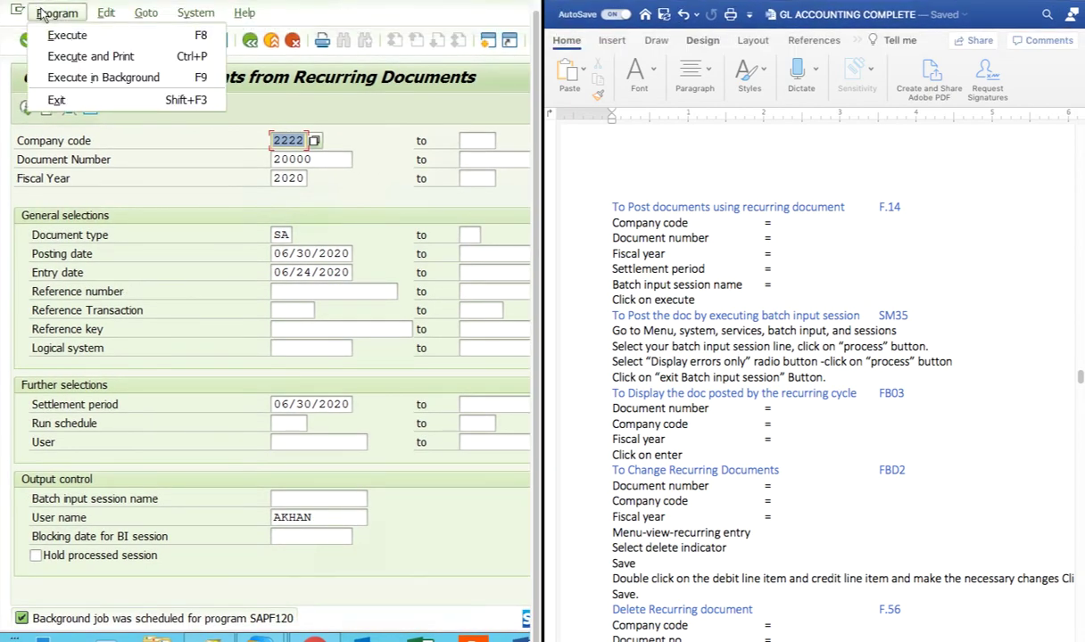
{"action": "left_click", "coordinate": [196, 12]}
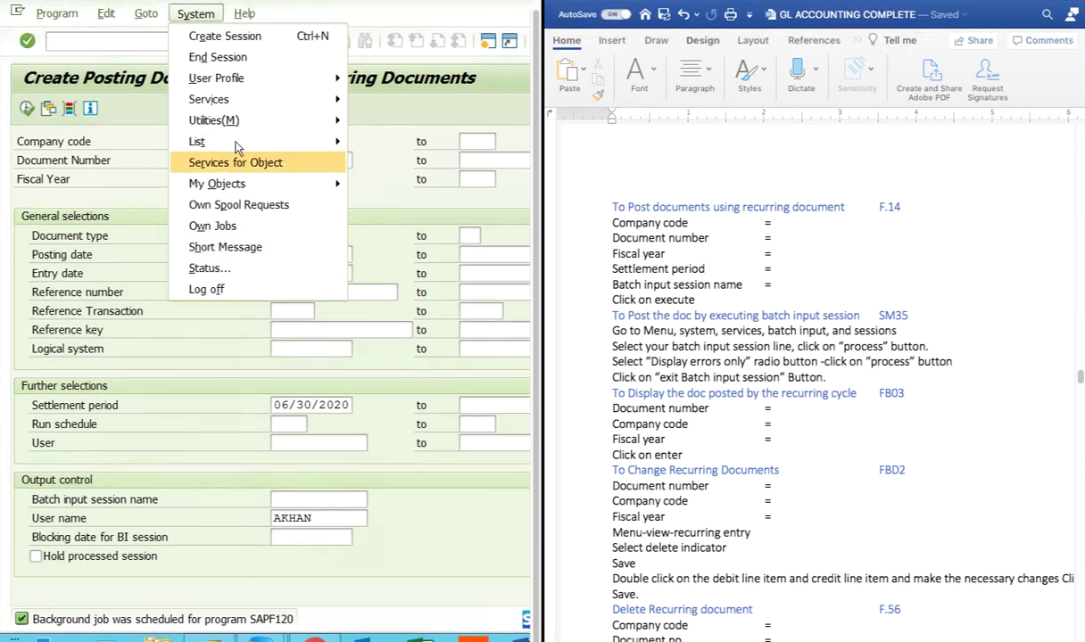
{"action": "mouse_move", "coordinate": [234, 110]}
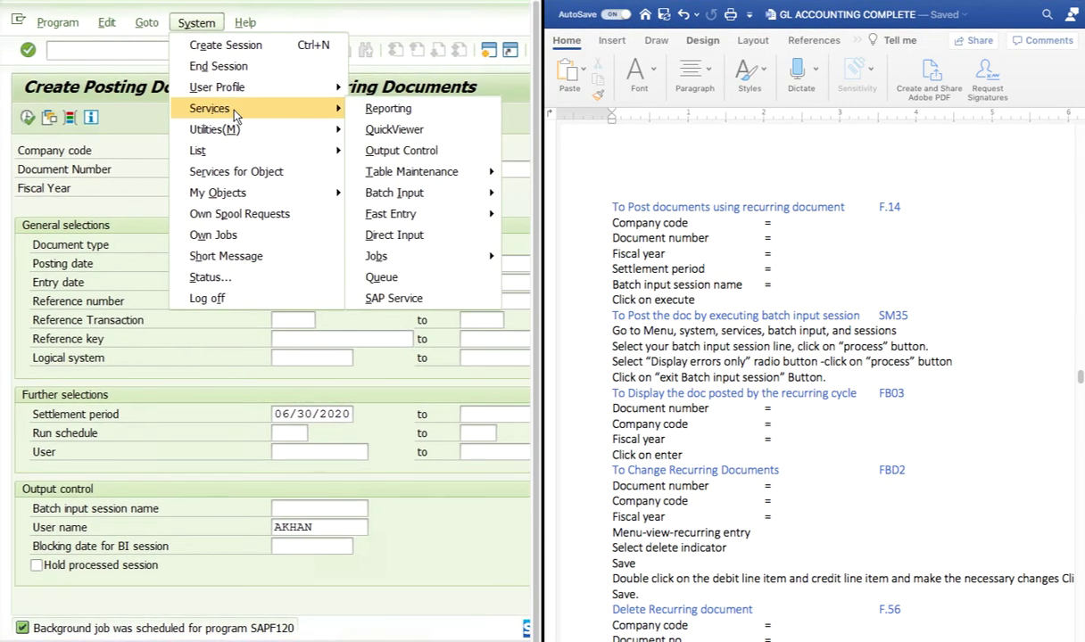
{"action": "mouse_move", "coordinate": [463, 268]}
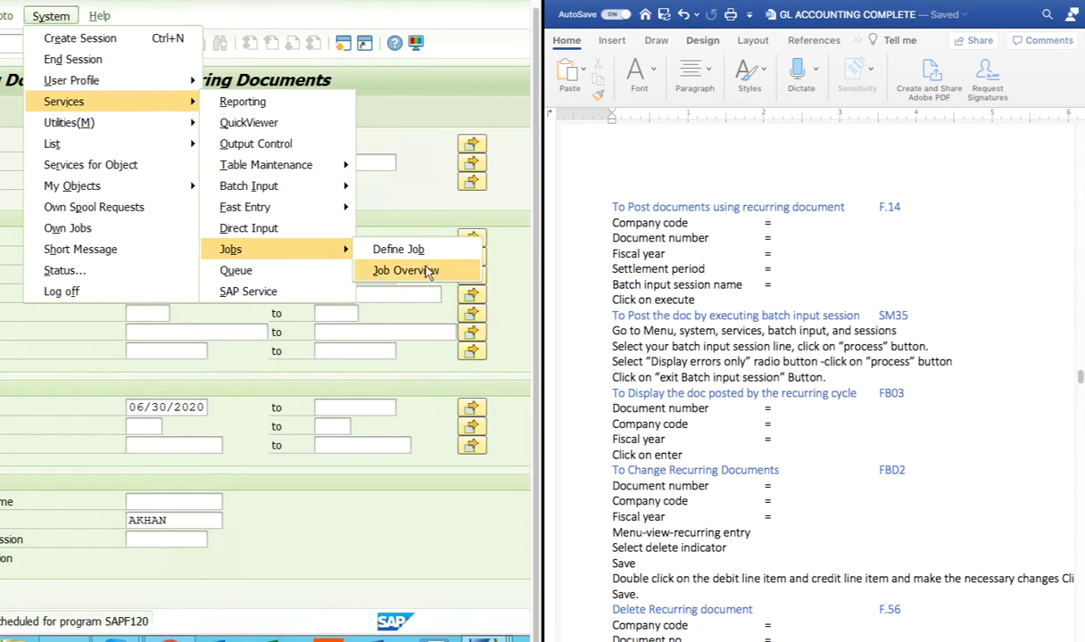
{"action": "left_click", "coordinate": [422, 273]}
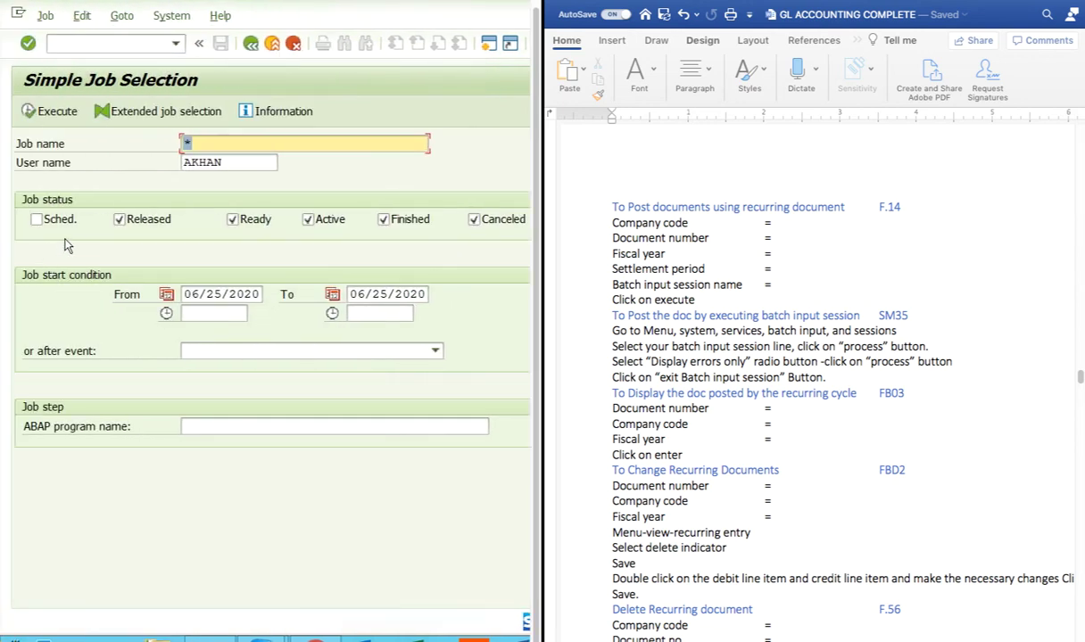
{"action": "left_click", "coordinate": [36, 222]}
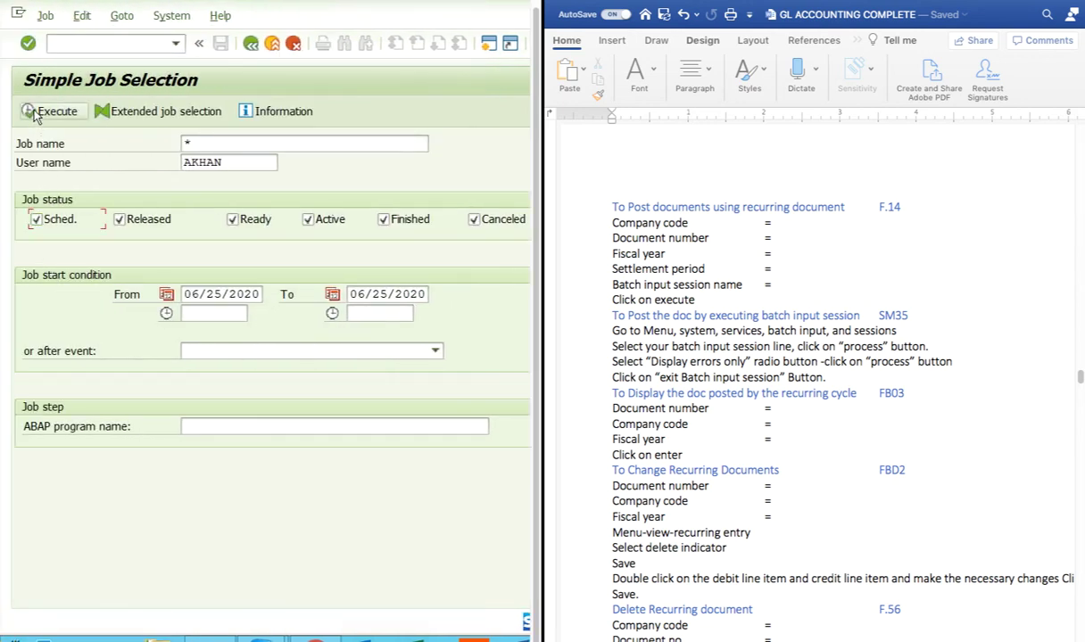
{"action": "left_click", "coordinate": [33, 116]}
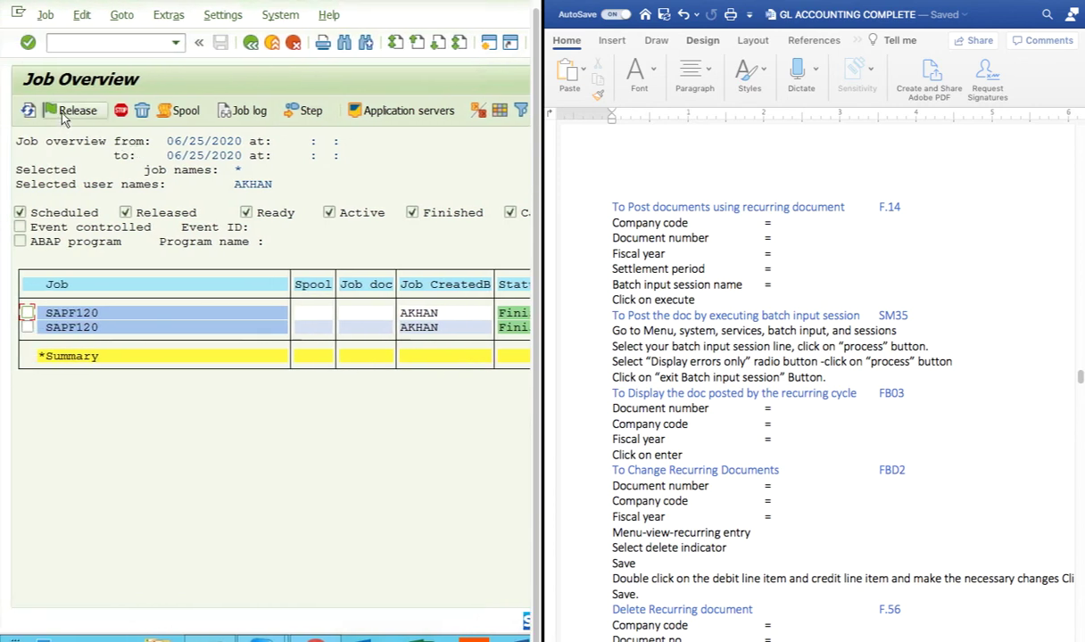
Leave the job overview with /n and display document 5 of company code 2222 in FB03
{"action": "left_click", "coordinate": [176, 42]}
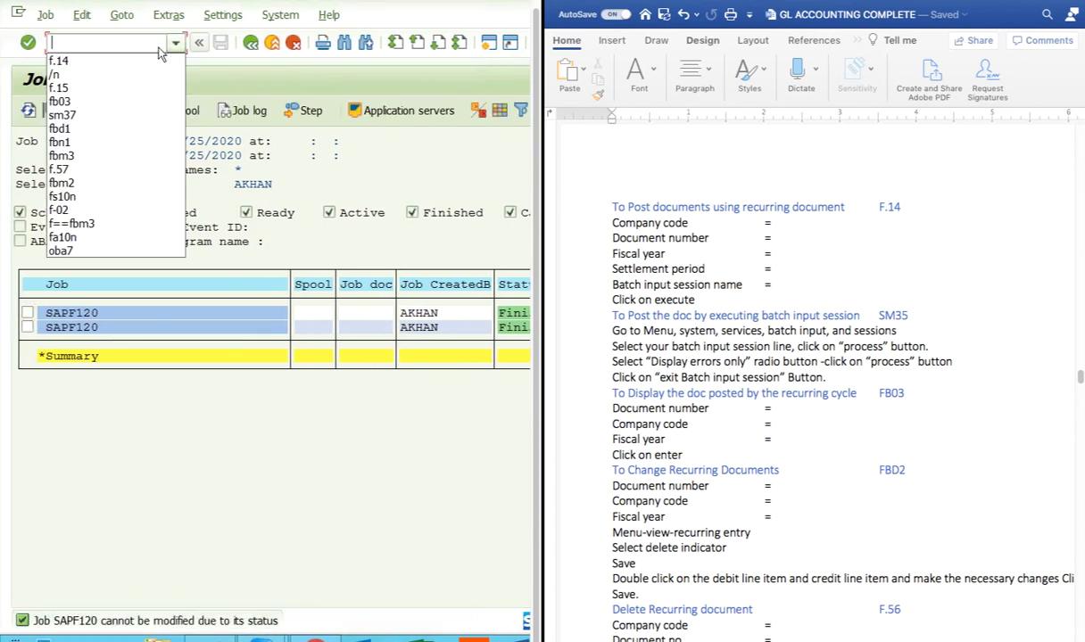
{"action": "type", "text": "/n"}
{"action": "left_click", "coordinate": [28, 44]}
{"action": "type", "text": "fb03"}
{"action": "left_click", "coordinate": [29, 44]}
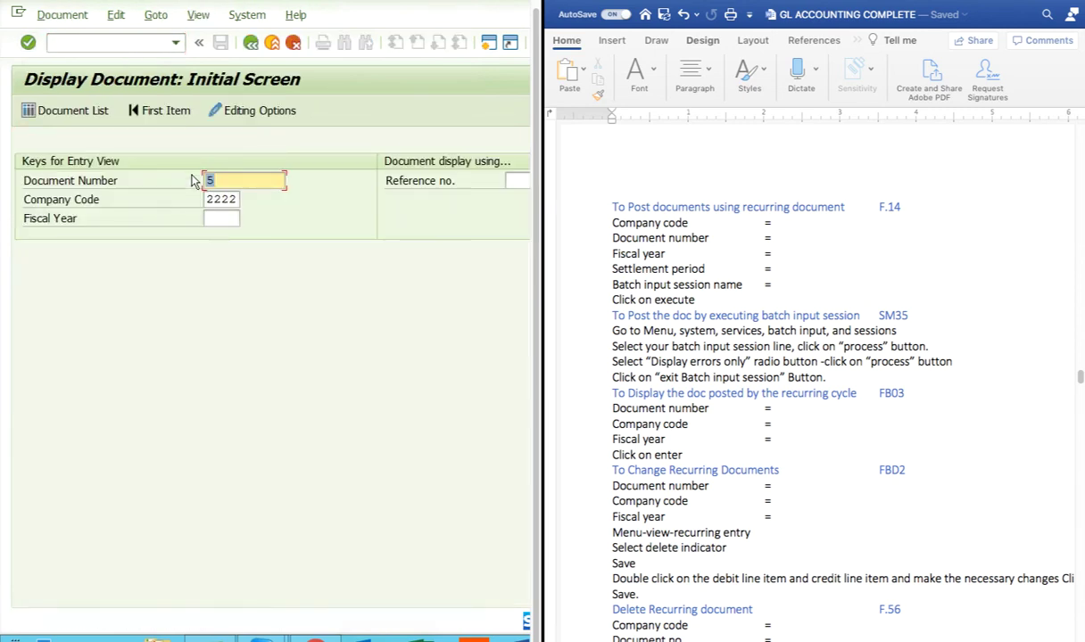
{"action": "key", "text": "Return"}
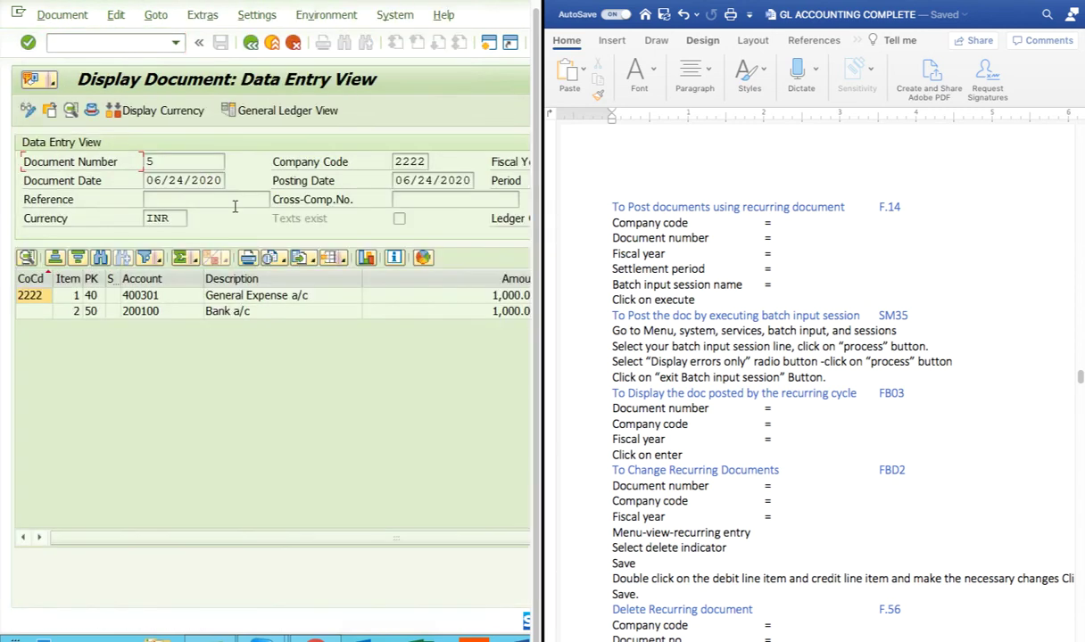
Return to the document selection and try to display document 6 of company code 2222
{"action": "left_click", "coordinate": [251, 43]}
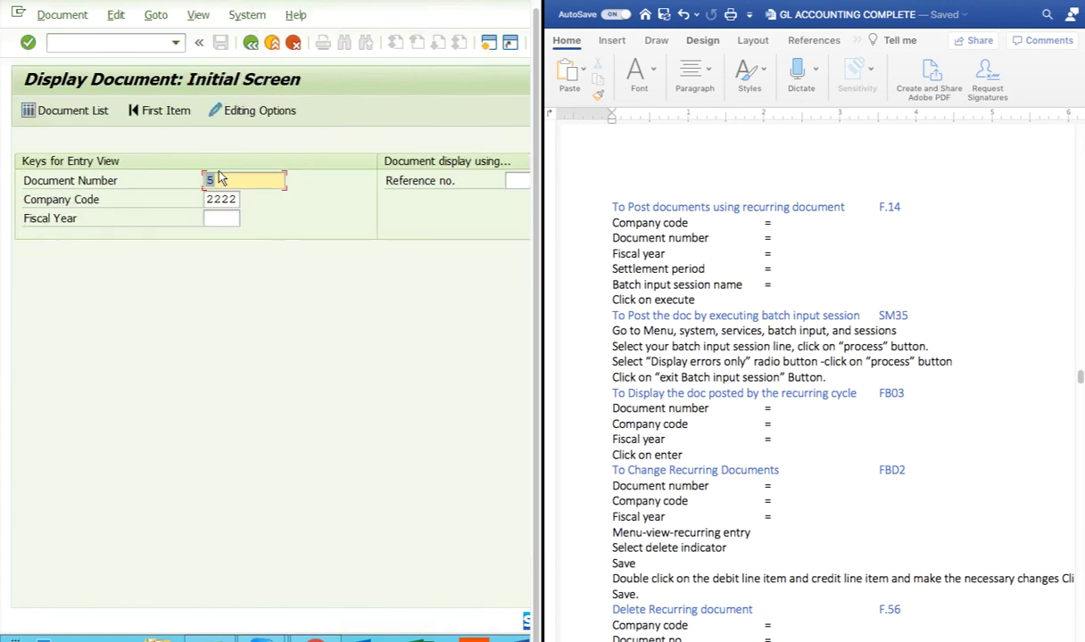
{"action": "key", "text": "BackSpace"}
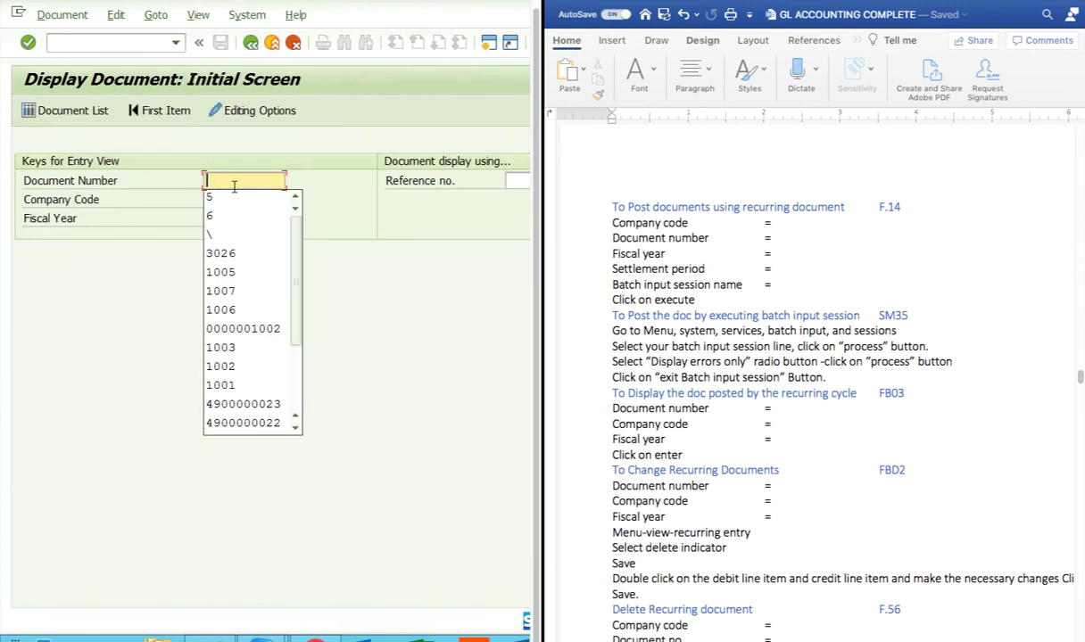
{"action": "left_click", "coordinate": [214, 215]}
{"action": "key", "text": "Return"}
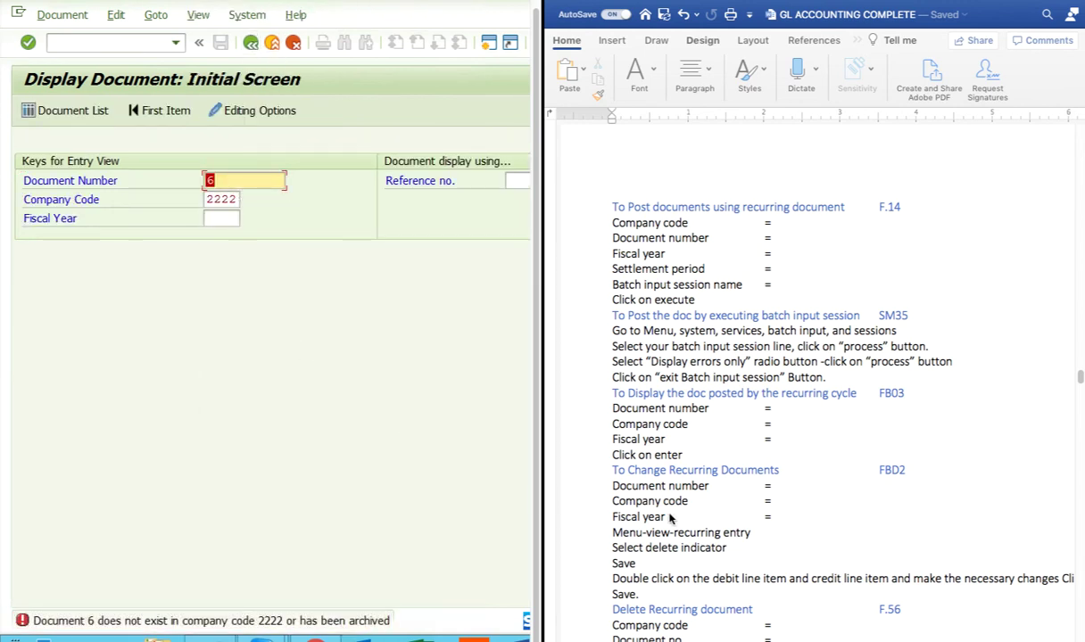
Leave the document display, open transaction SM37 and list the 06/25/2020 jobs with the default status selection
{"action": "scroll", "coordinate": [689, 510], "scroll_direction": "up", "scroll_amount": 3}
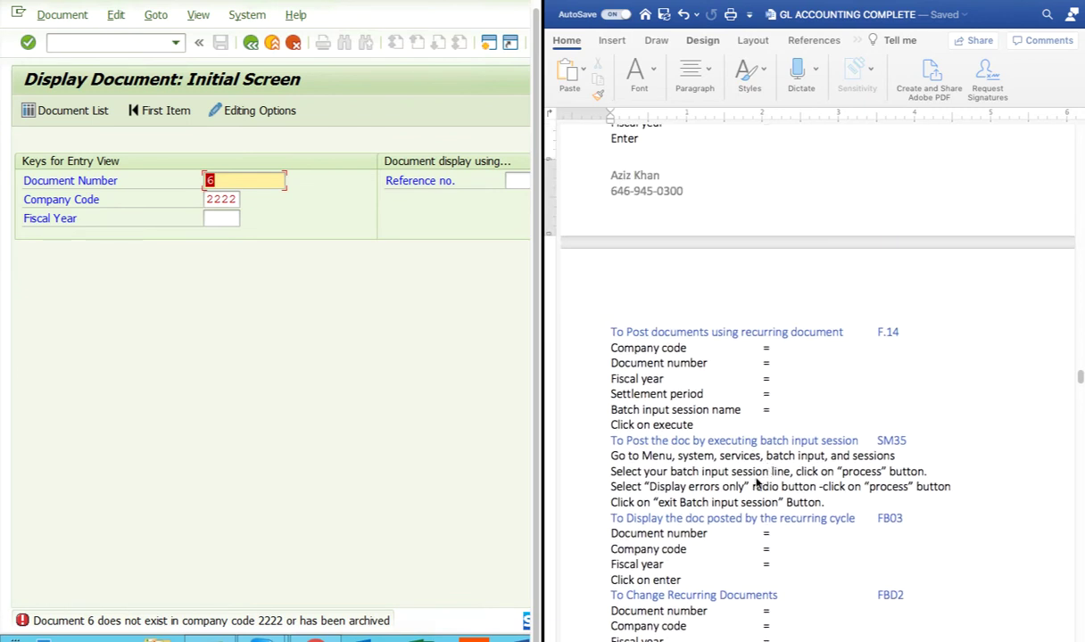
{"action": "left_click", "coordinate": [250, 42]}
{"action": "left_click", "coordinate": [176, 42]}
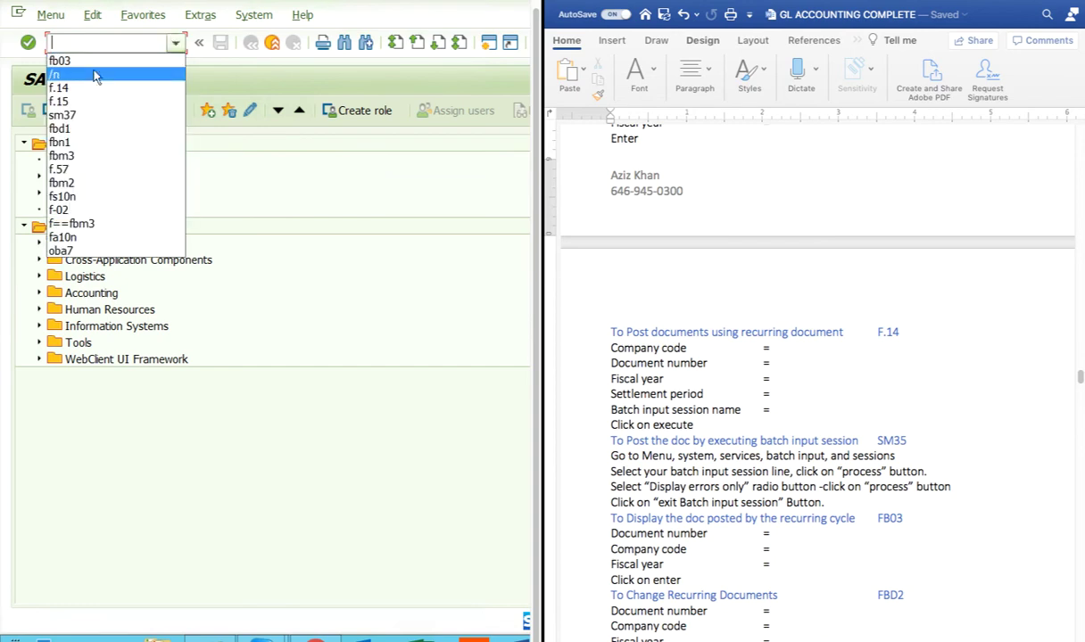
{"action": "left_click", "coordinate": [70, 75]}
{"action": "left_click", "coordinate": [27, 42]}
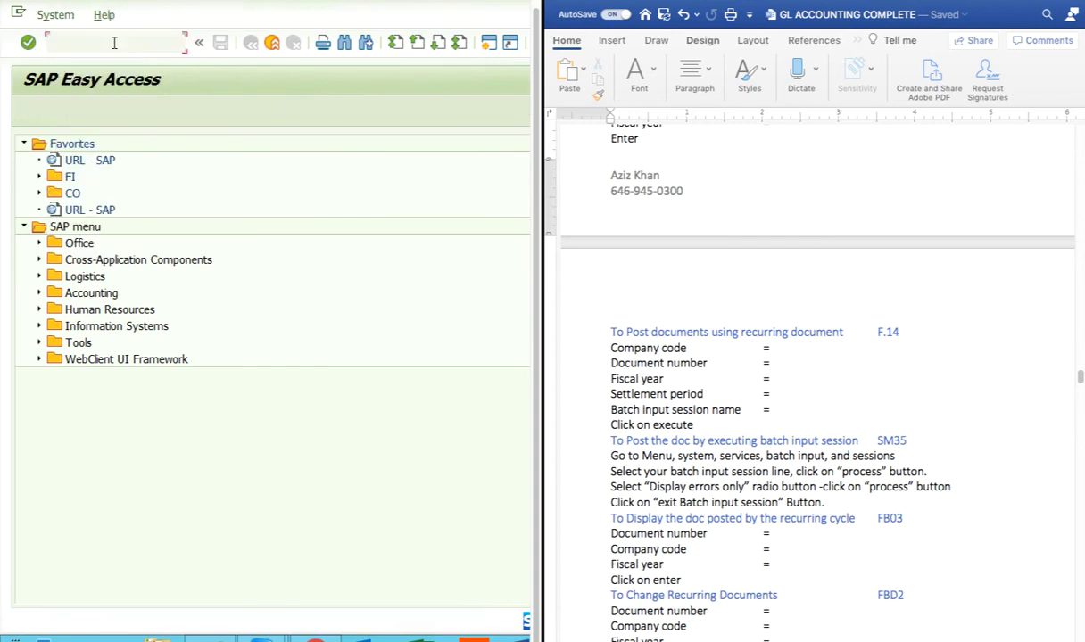
{"action": "type", "text": "sm37"}
{"action": "key", "text": "Return"}
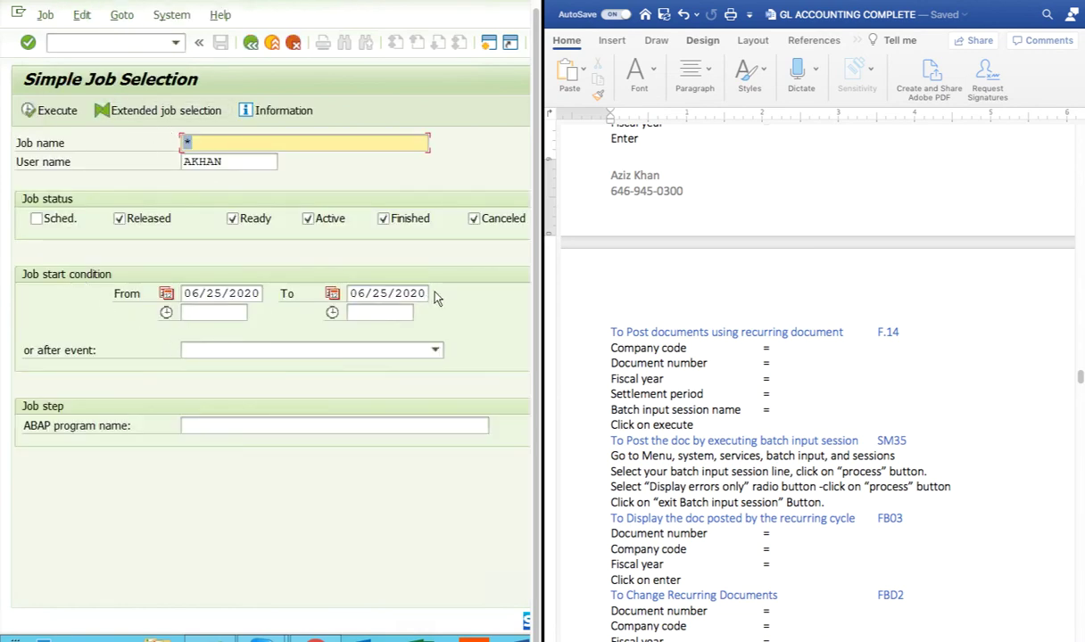
{"action": "left_click", "coordinate": [32, 107]}
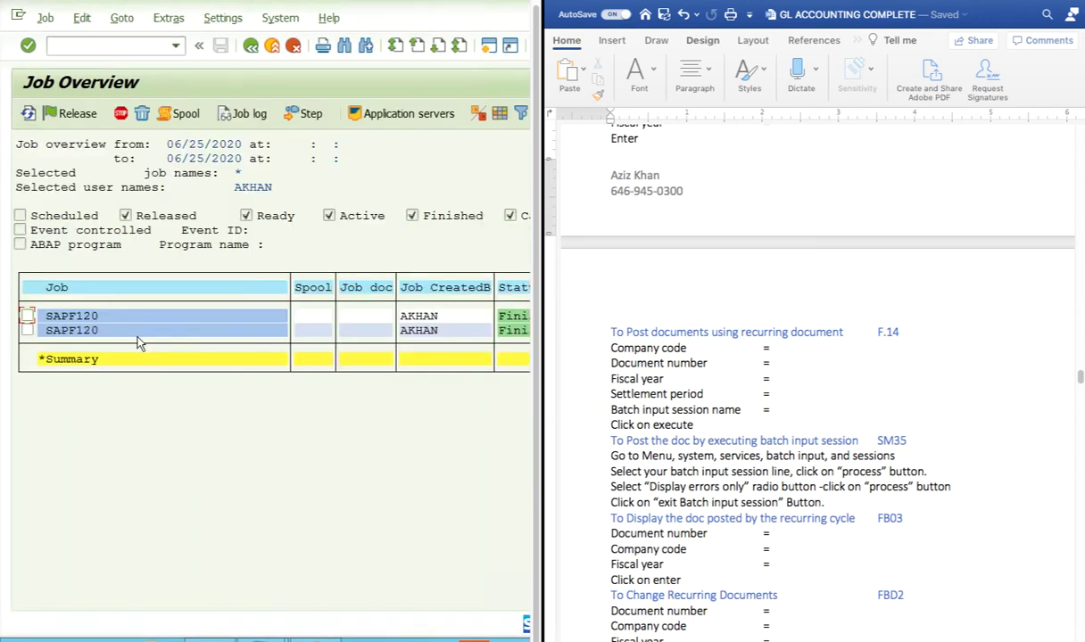
Try to release the second SAPF120 job and check the job statuses in the overview
{"action": "left_click", "coordinate": [36, 328]}
{"action": "left_click", "coordinate": [34, 329]}
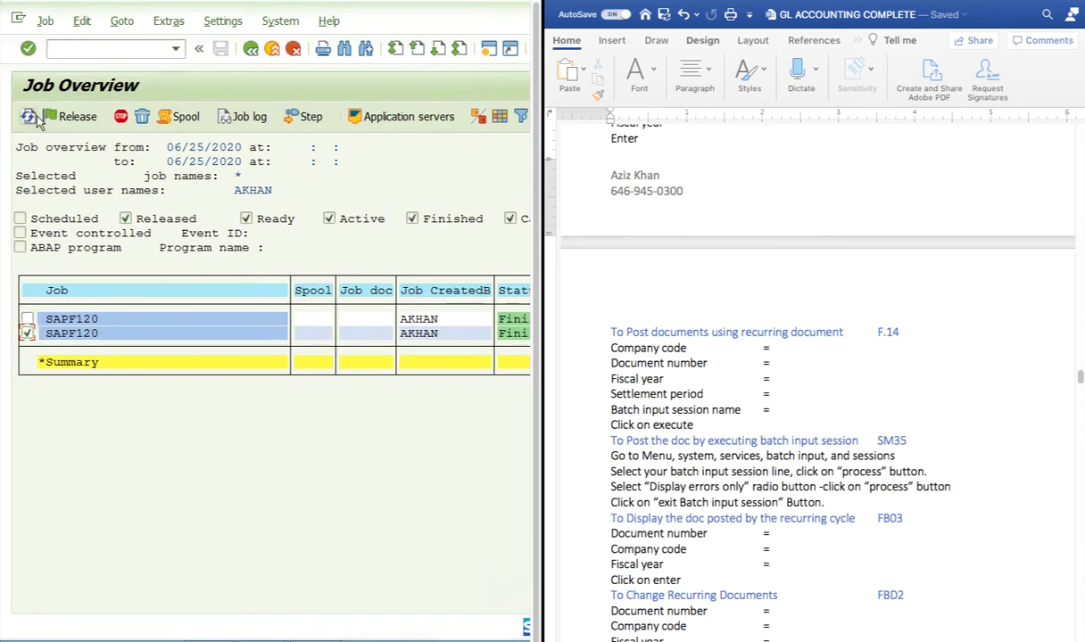
{"action": "left_click", "coordinate": [75, 122]}
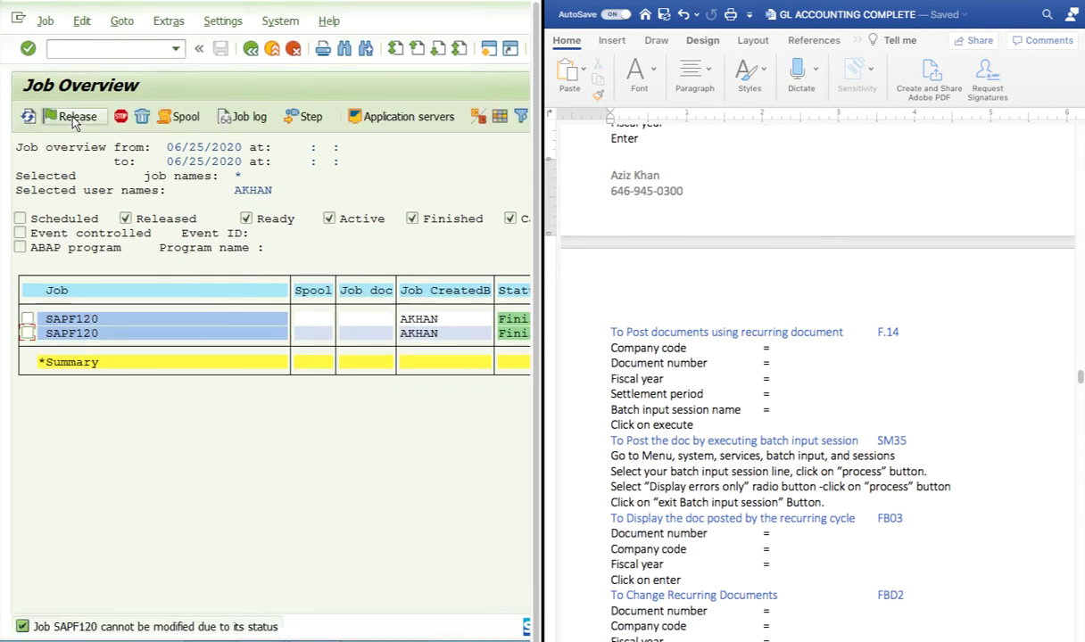
{"action": "scroll", "coordinate": [188, 291], "scroll_direction": "right", "scroll_amount": 3}
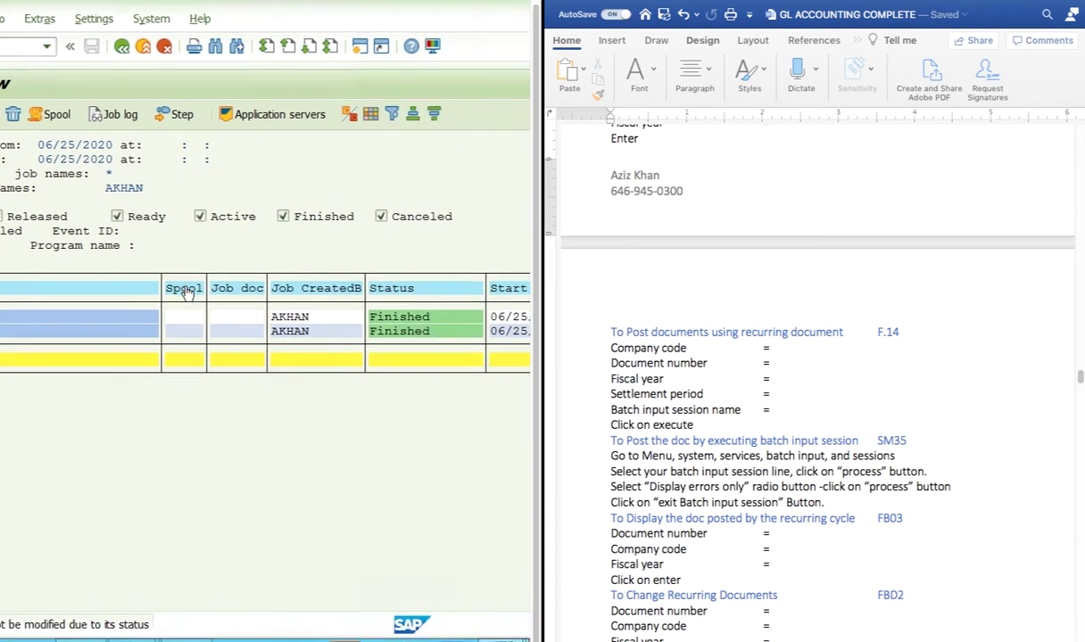
{"action": "scroll", "coordinate": [186, 293], "scroll_direction": "left", "scroll_amount": 3}
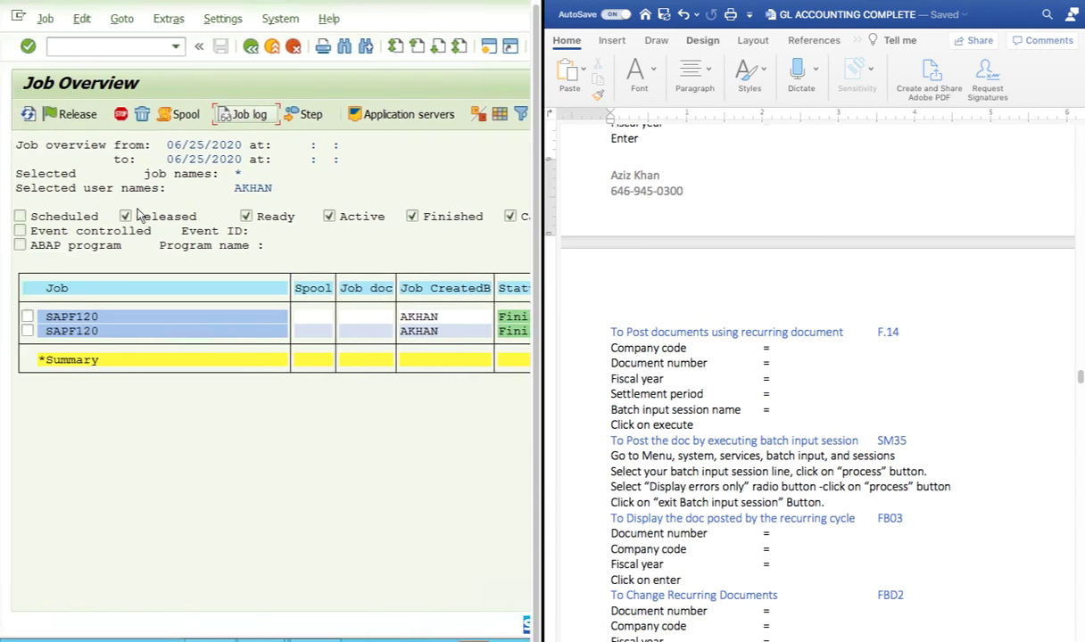
Open the job log of the SAPF120 job and examine its message texts and message classes
{"action": "left_click", "coordinate": [253, 116]}
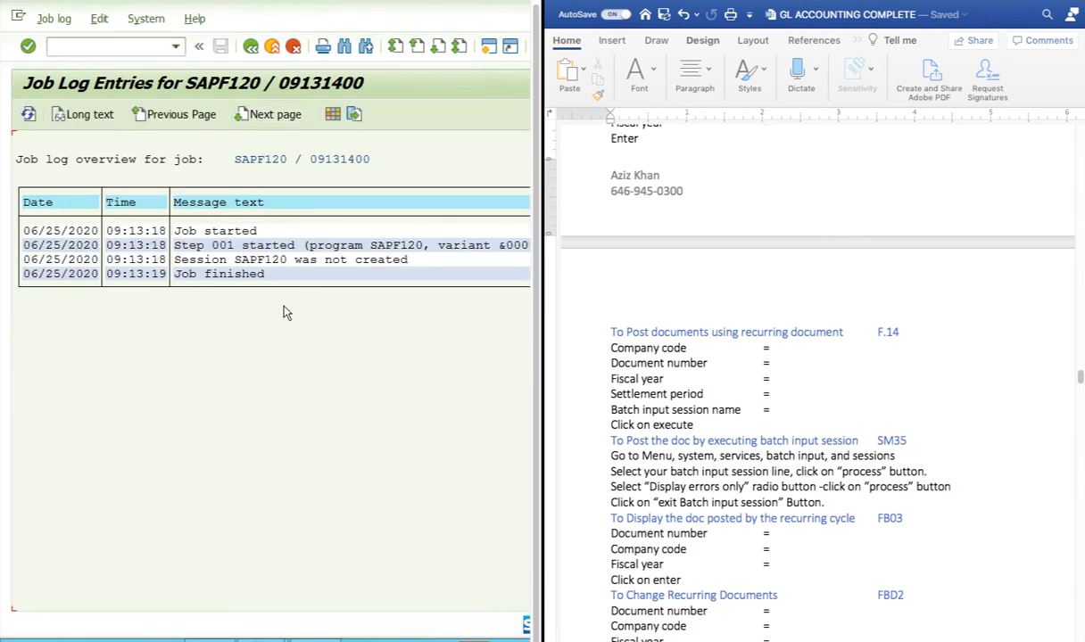
{"action": "scroll", "coordinate": [282, 277], "scroll_direction": "right", "scroll_amount": 1}
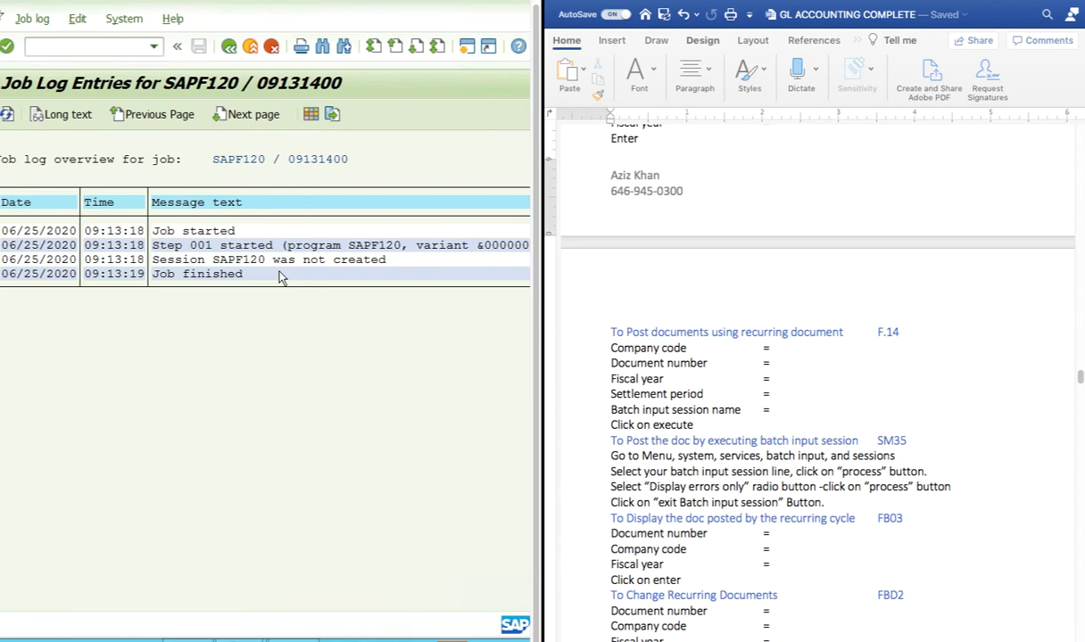
{"action": "scroll", "coordinate": [279, 277], "scroll_direction": "right", "scroll_amount": 8}
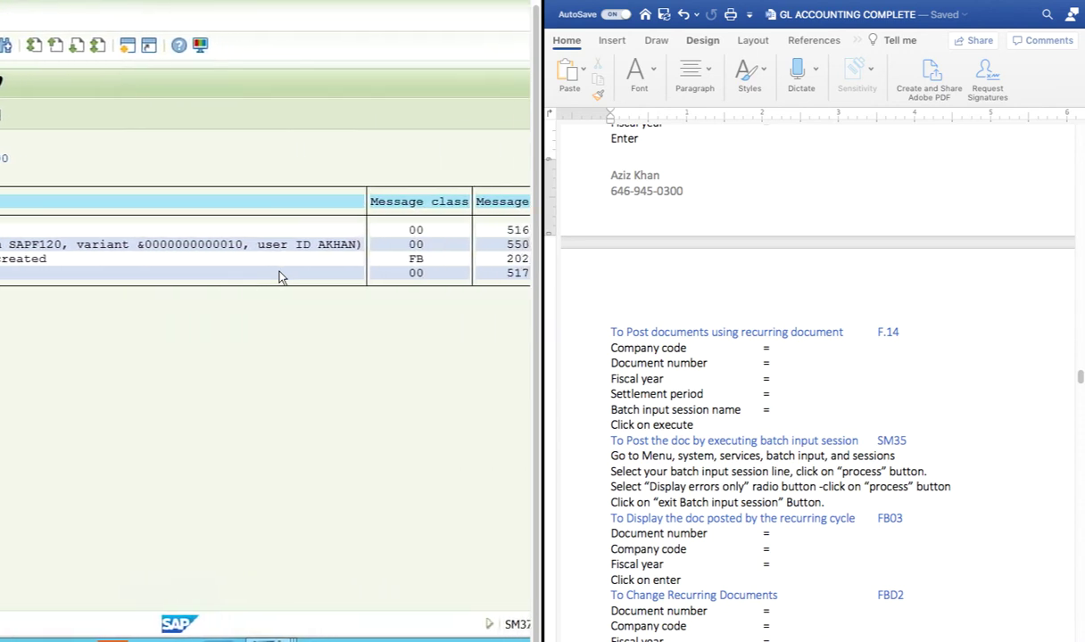
{"action": "scroll", "coordinate": [280, 278], "scroll_direction": "right", "scroll_amount": 6}
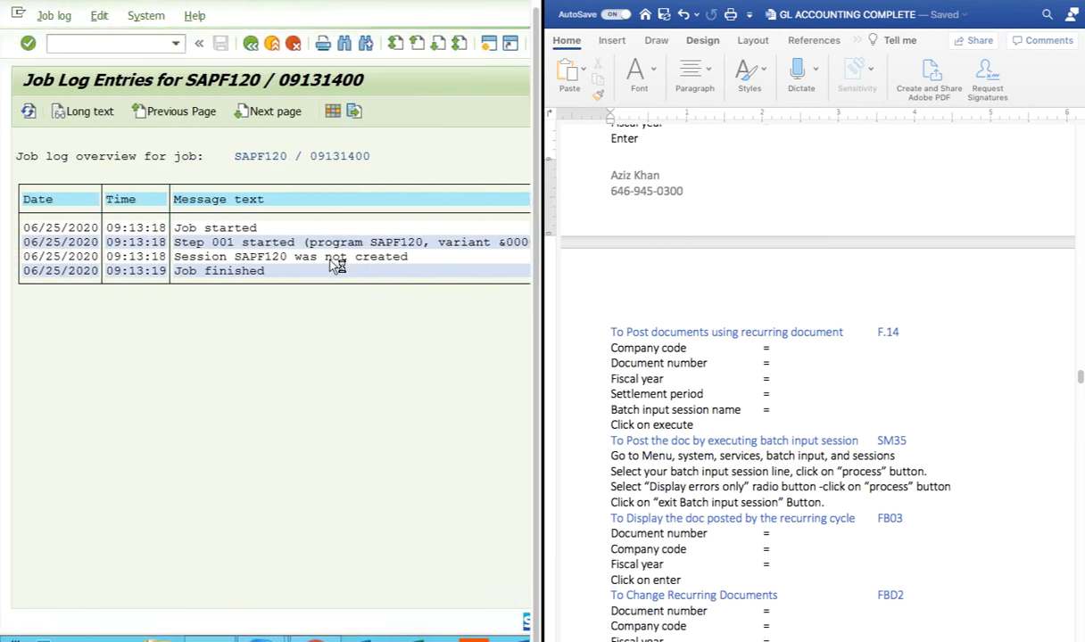
Read the long text of the job log message "Session SAPF120 was not created", close it and leave the job log with /n
{"action": "double_click", "coordinate": [279, 257]}
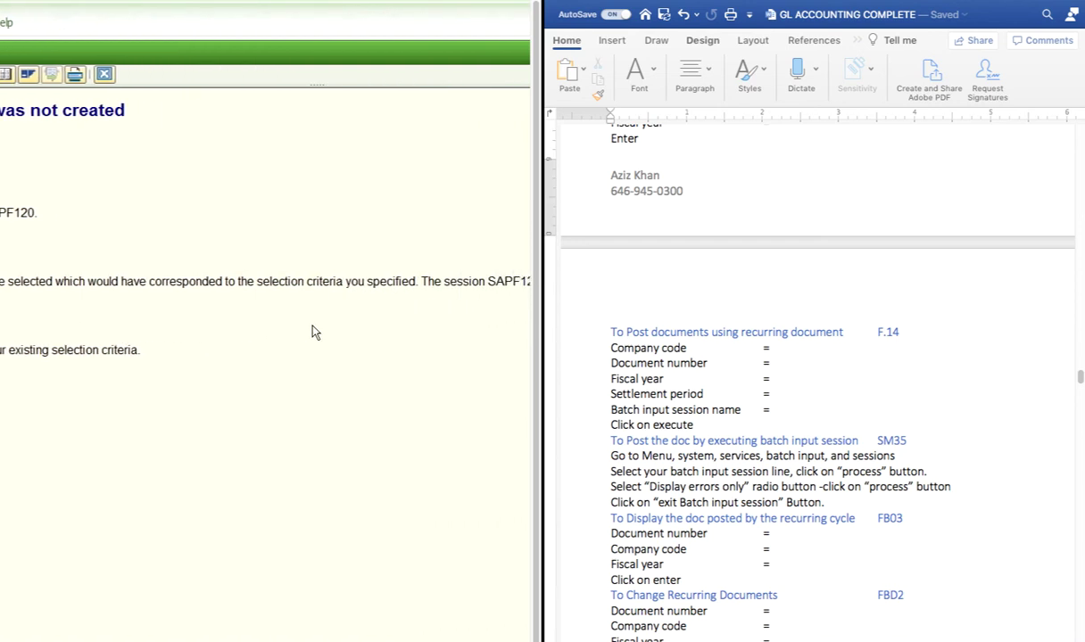
{"action": "scroll", "coordinate": [315, 333], "scroll_direction": "right", "scroll_amount": 2}
{"action": "scroll", "coordinate": [315, 333], "scroll_direction": "left", "scroll_amount": 5}
{"action": "scroll", "coordinate": [288, 261], "scroll_direction": "right", "scroll_amount": 5}
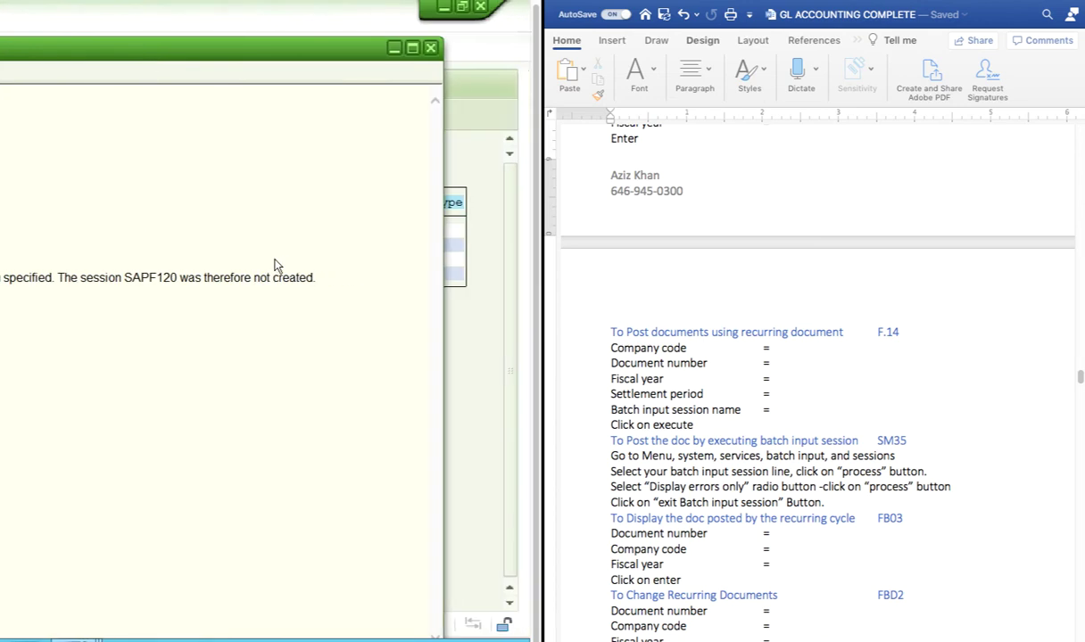
{"action": "left_click", "coordinate": [431, 48]}
{"action": "scroll", "coordinate": [484, 184], "scroll_direction": "left", "scroll_amount": 4}
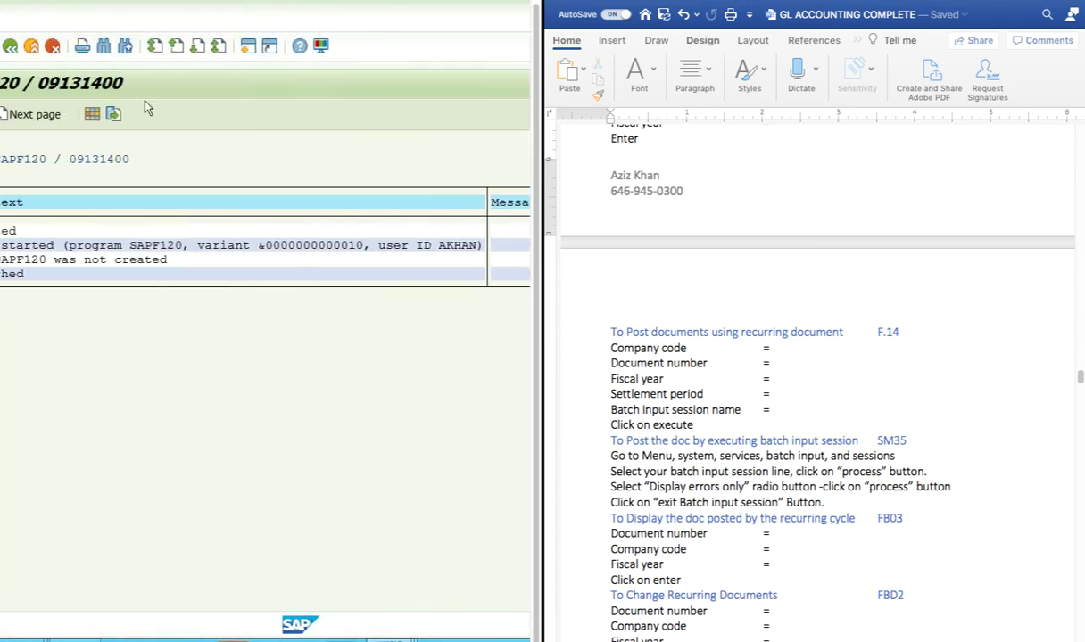
{"action": "scroll", "coordinate": [241, 125], "scroll_direction": "left", "scroll_amount": 3}
{"action": "left_click", "coordinate": [51, 46]}
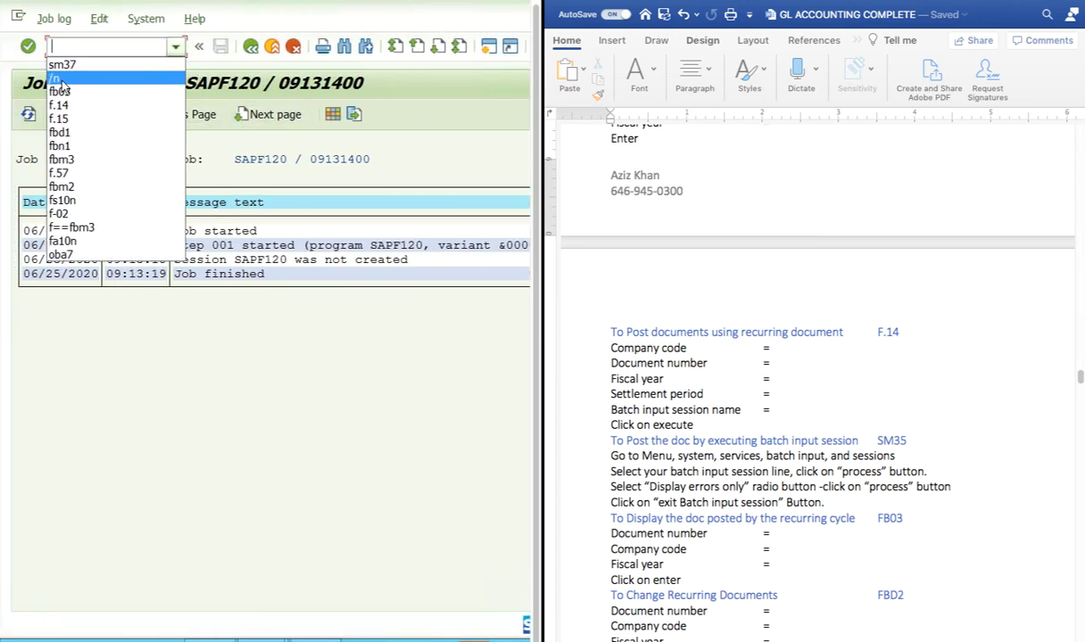
{"action": "type", "text": "/n"}
{"action": "left_click", "coordinate": [27, 46]}
Review the recurring document notes, open transaction FBD3 and display recurring document 2000 of company code 2222
{"action": "scroll", "coordinate": [867, 419], "scroll_direction": "up", "scroll_amount": 3}
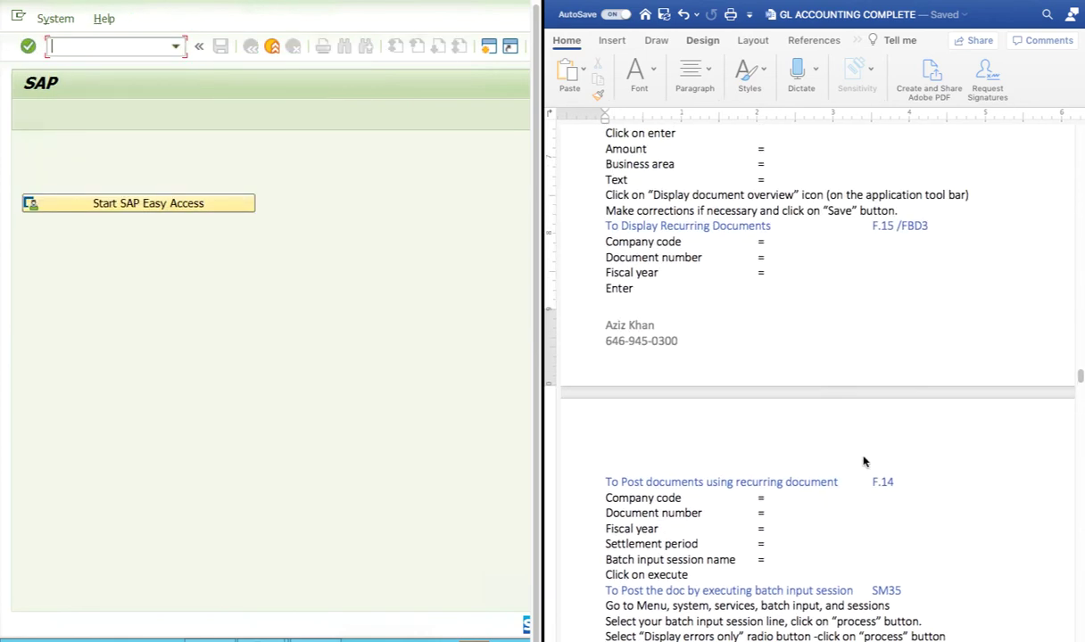
{"action": "scroll", "coordinate": [865, 463], "scroll_direction": "down", "scroll_amount": 5}
{"action": "scroll", "coordinate": [856, 412], "scroll_direction": "up", "scroll_amount": 10}
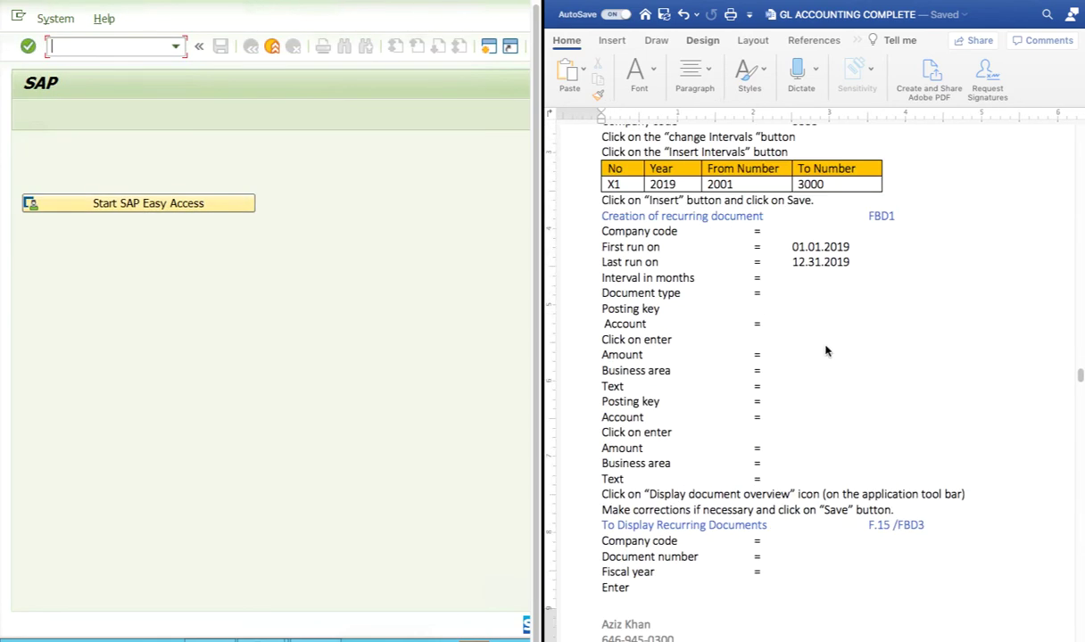
{"action": "scroll", "coordinate": [804, 337], "scroll_direction": "up", "scroll_amount": 5}
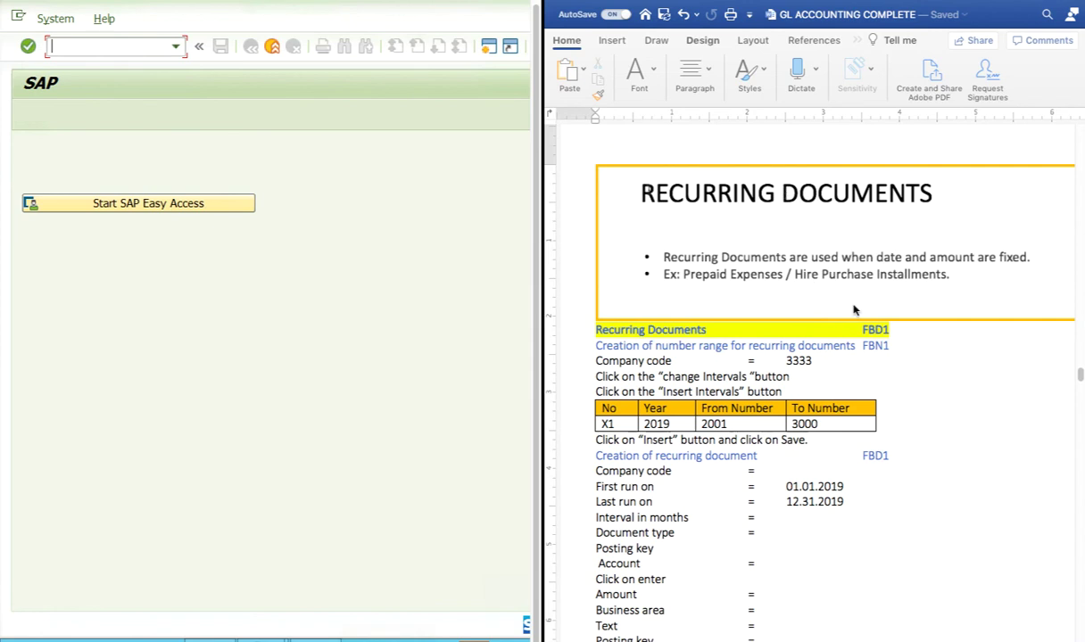
{"action": "scroll", "coordinate": [892, 397], "scroll_direction": "down", "scroll_amount": 2}
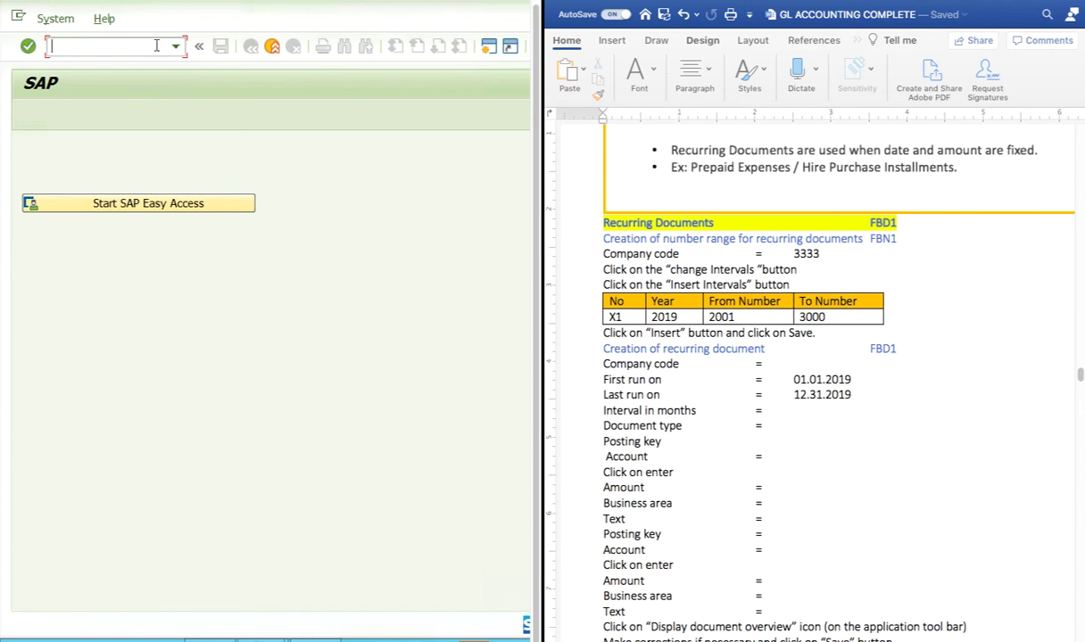
{"action": "type", "text": "fbd3"}
{"action": "key", "text": "Return"}
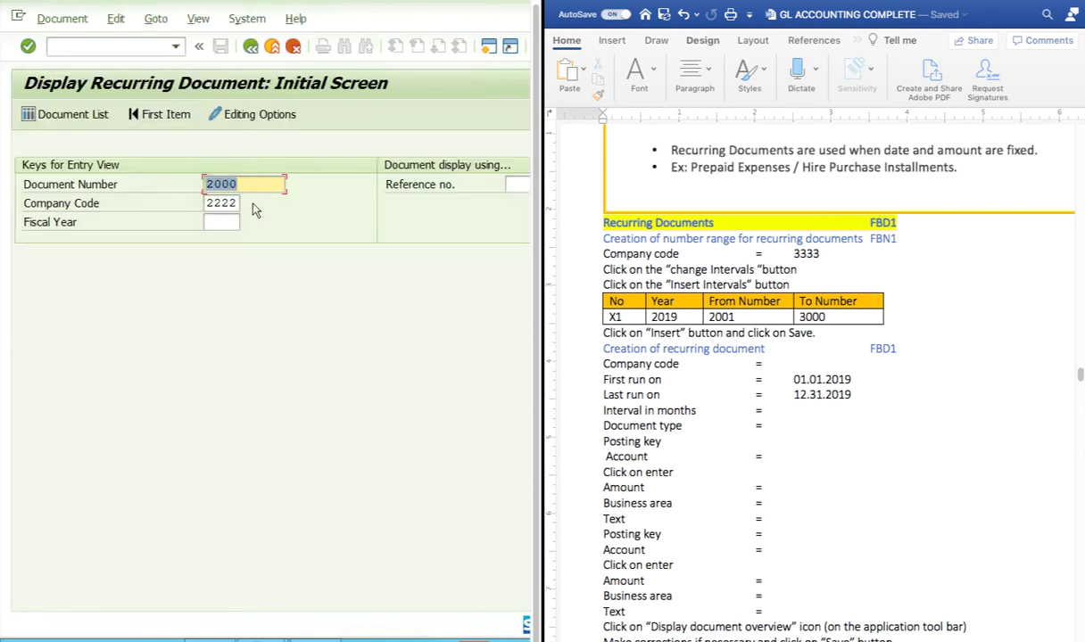
{"action": "key", "text": "Return"}
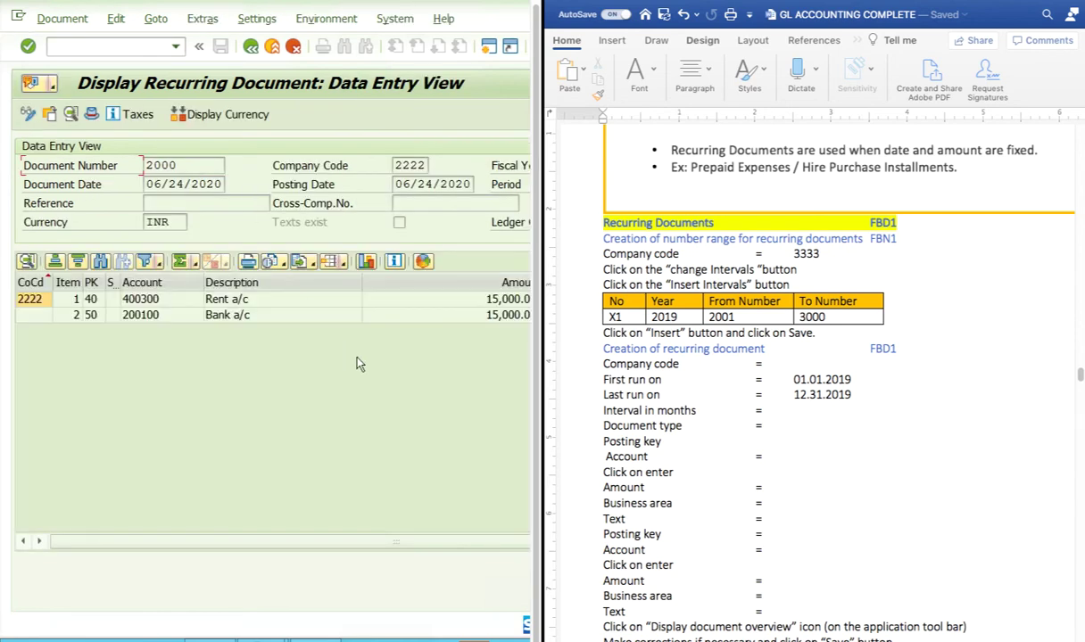
{"action": "left_click", "coordinate": [201, 165]}
Check the posting instructions in the notes, leave the recurring document display and open transaction F.14
{"action": "scroll", "coordinate": [765, 368], "scroll_direction": "down", "scroll_amount": 2}
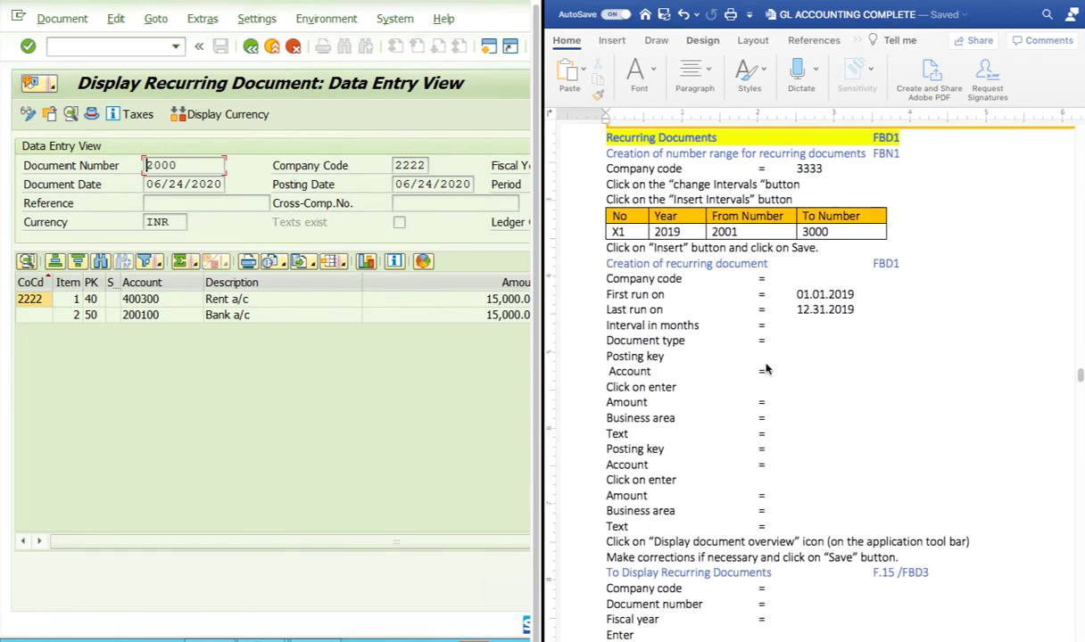
{"action": "scroll", "coordinate": [766, 369], "scroll_direction": "down", "scroll_amount": 2}
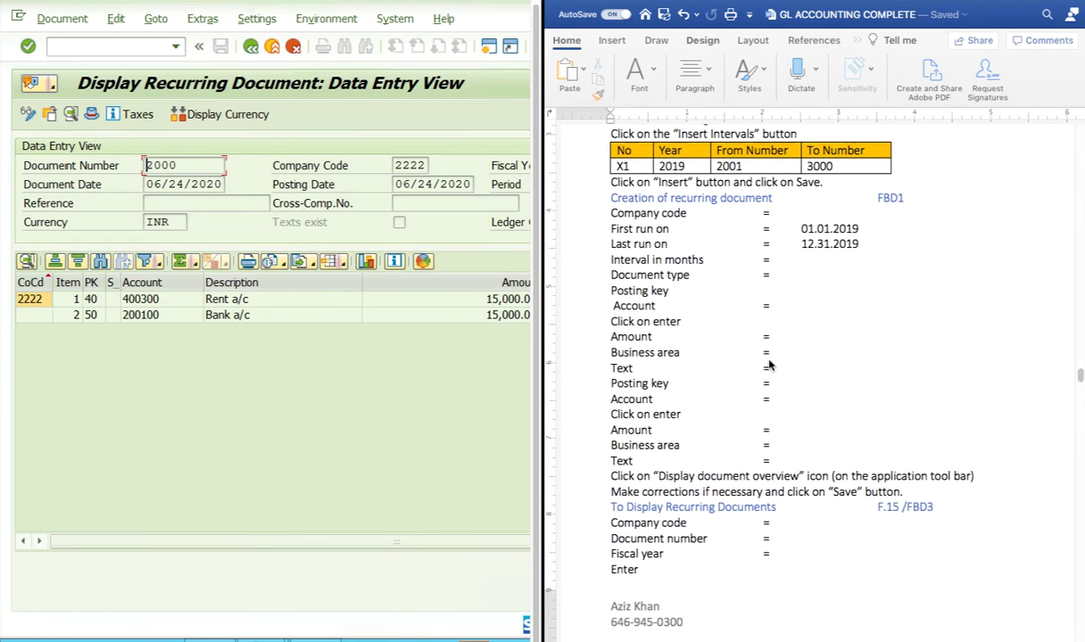
{"action": "scroll", "coordinate": [769, 366], "scroll_direction": "down", "scroll_amount": 6}
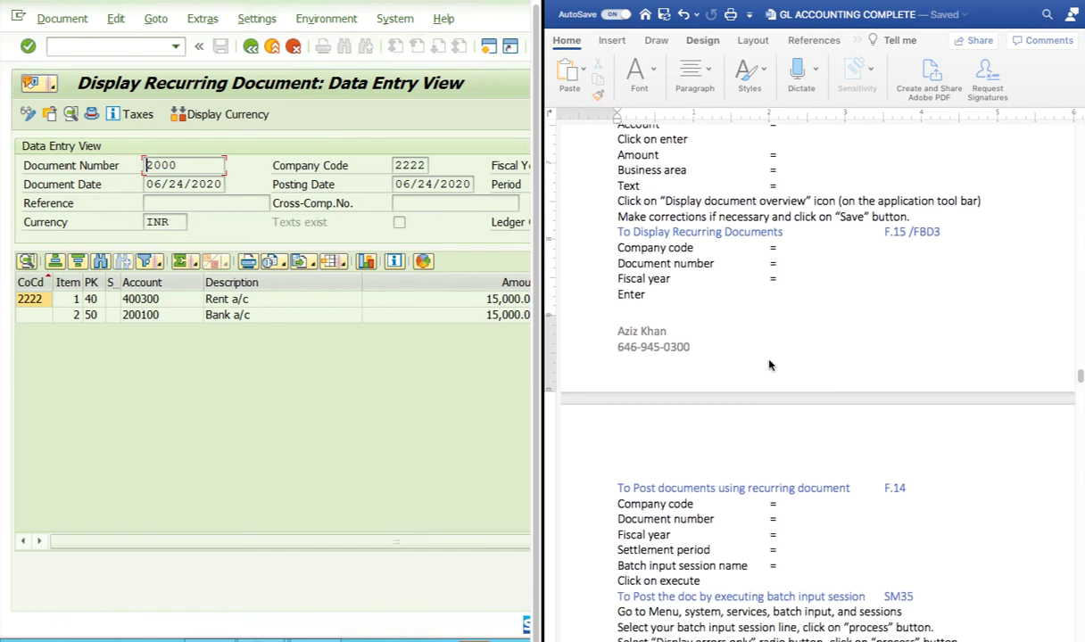
{"action": "scroll", "coordinate": [769, 365], "scroll_direction": "down", "scroll_amount": 7}
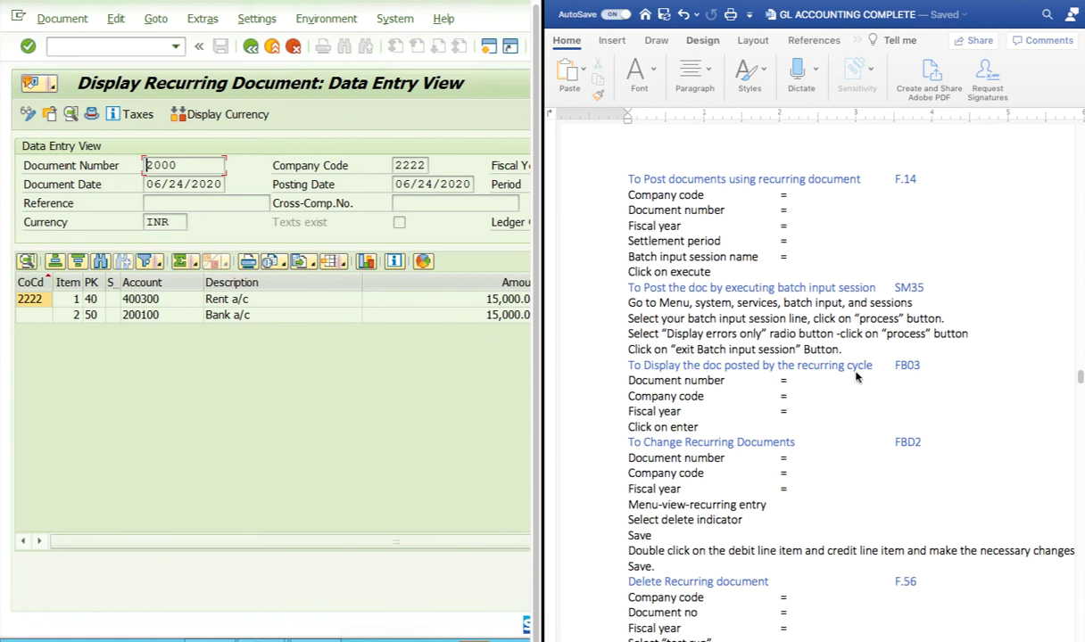
{"action": "left_click", "coordinate": [176, 46]}
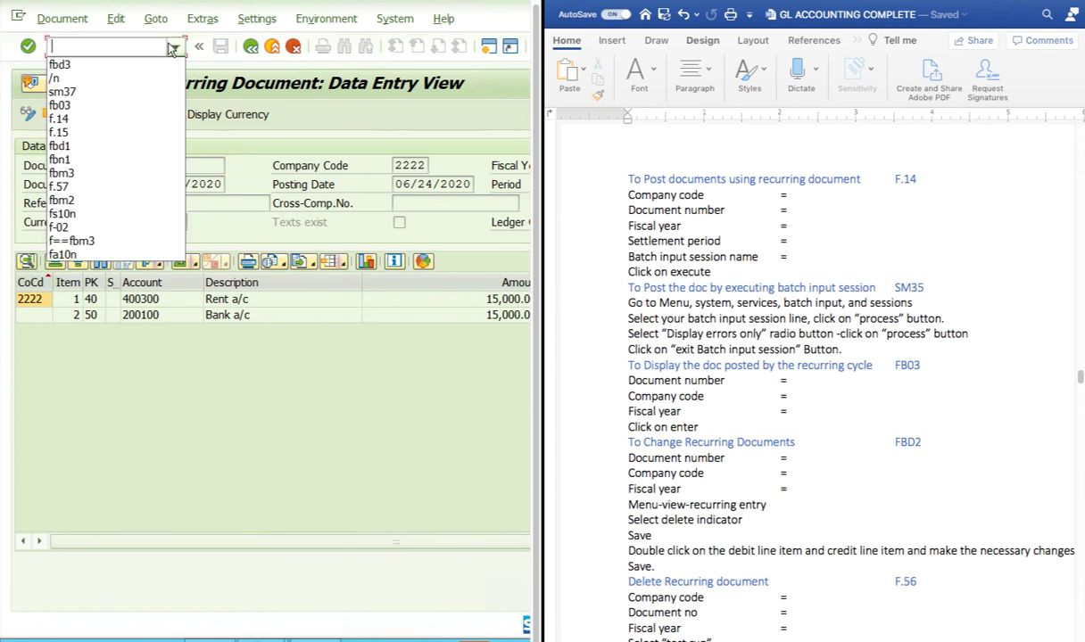
{"action": "left_click", "coordinate": [54, 77]}
{"action": "key", "text": "Return"}
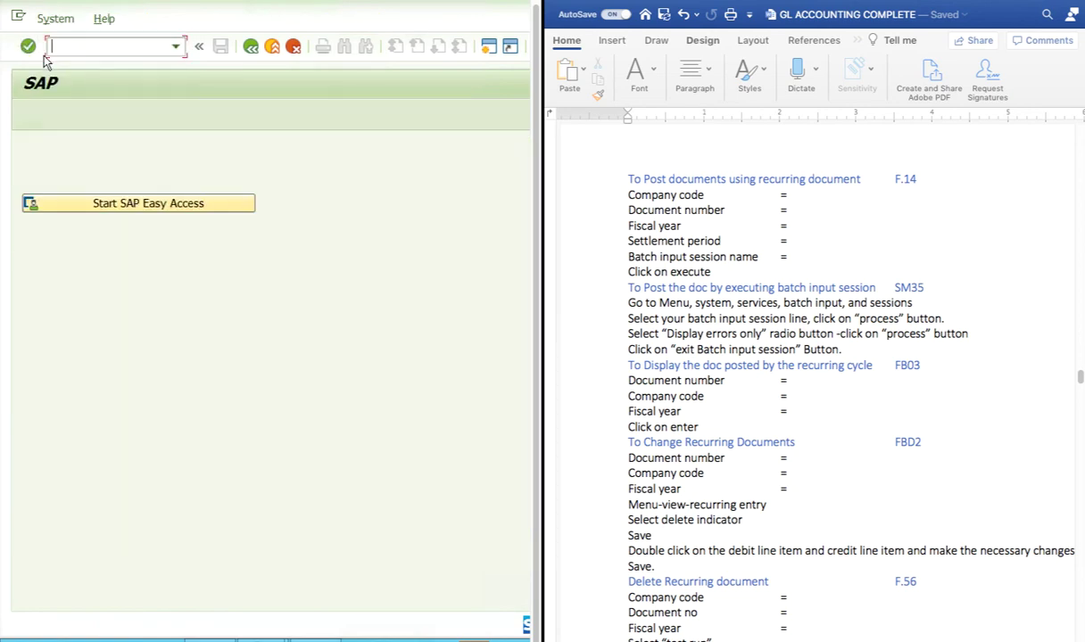
{"action": "type", "text": "f.14"}
{"action": "key", "text": "Return"}
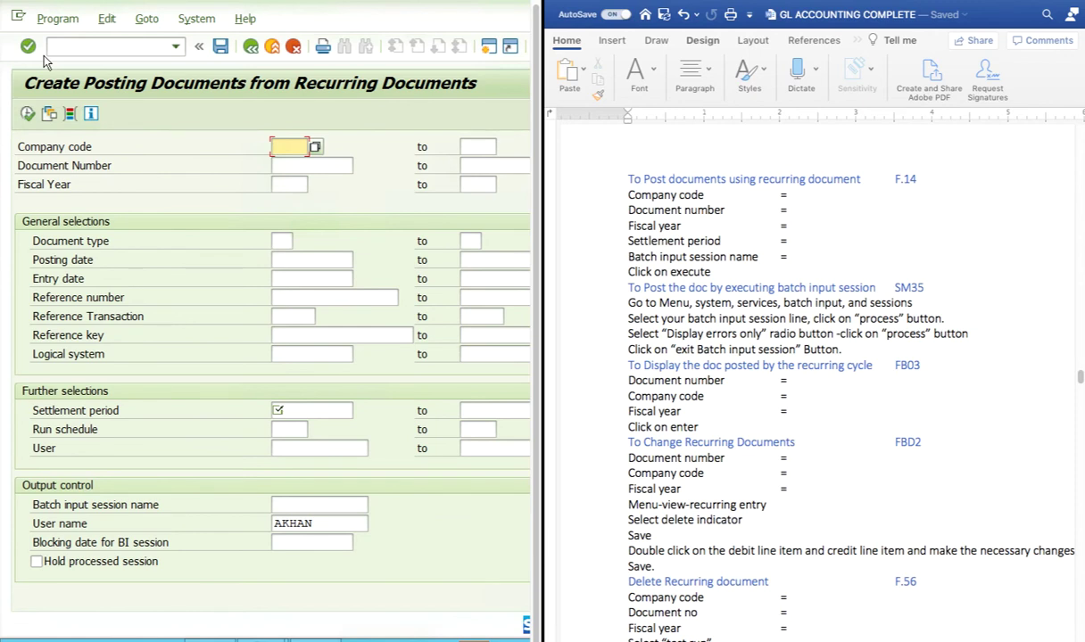
Select company code 2222, document number 20000, fiscal year 2020 and document type sa for the posting run
{"action": "left_click", "coordinate": [290, 147]}
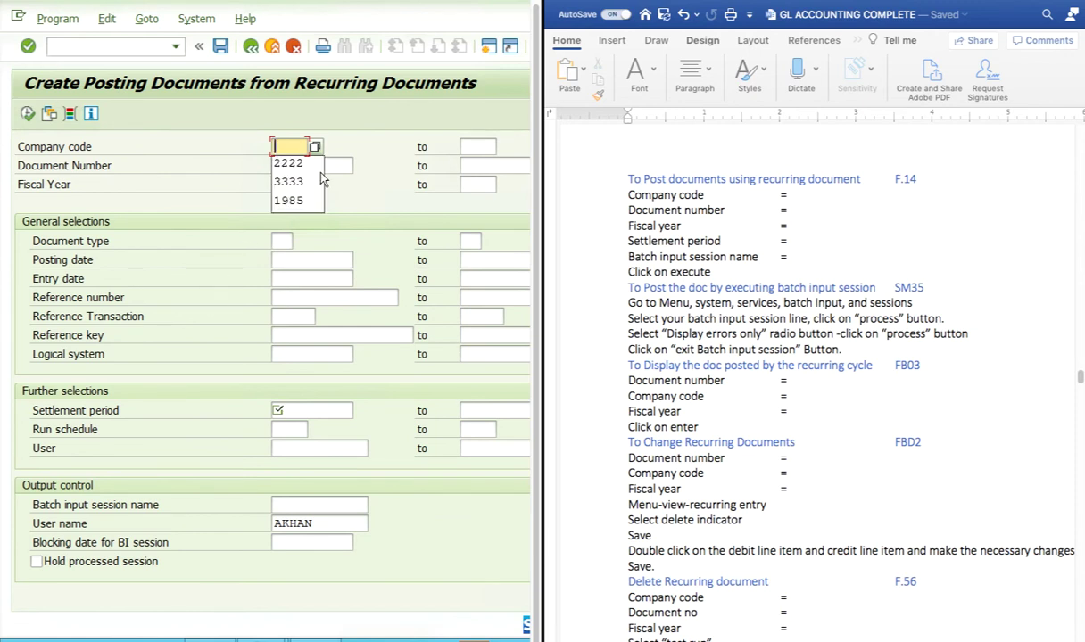
{"action": "left_click", "coordinate": [294, 162]}
{"action": "left_click", "coordinate": [298, 171]}
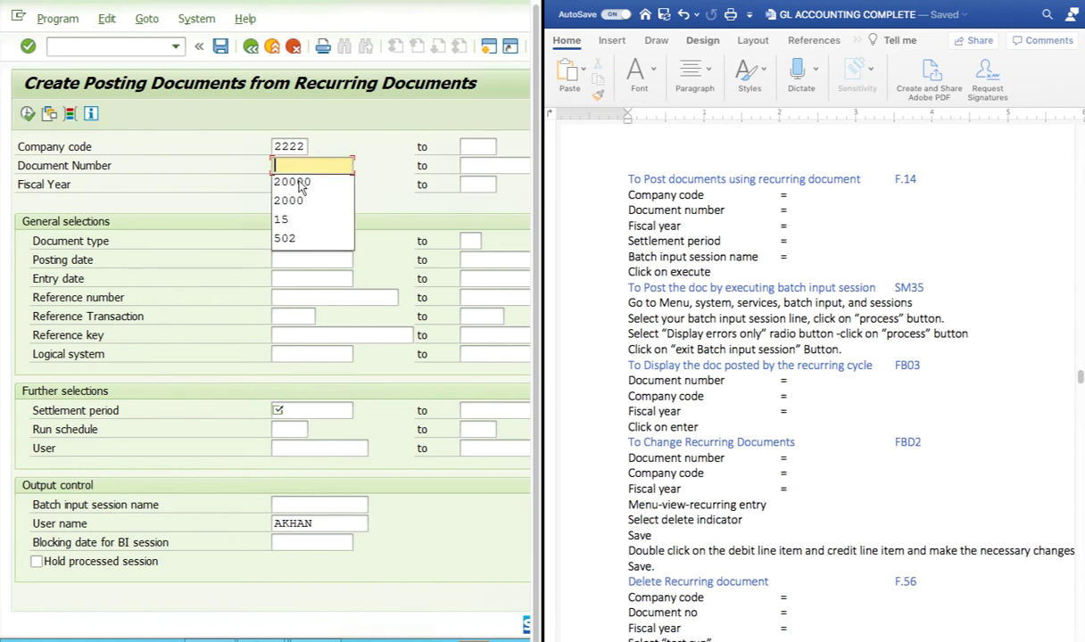
{"action": "left_click", "coordinate": [300, 182]}
{"action": "left_click", "coordinate": [288, 184]}
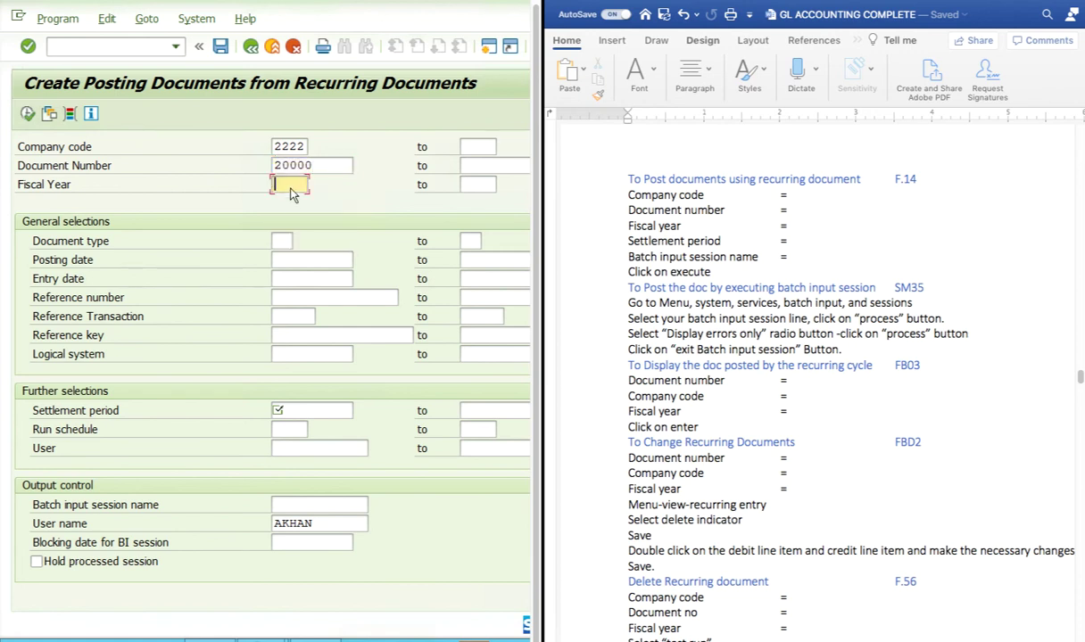
{"action": "left_click", "coordinate": [287, 201]}
{"action": "left_click", "coordinate": [281, 240]}
{"action": "left_click", "coordinate": [282, 254]}
{"action": "left_click", "coordinate": [283, 260]}
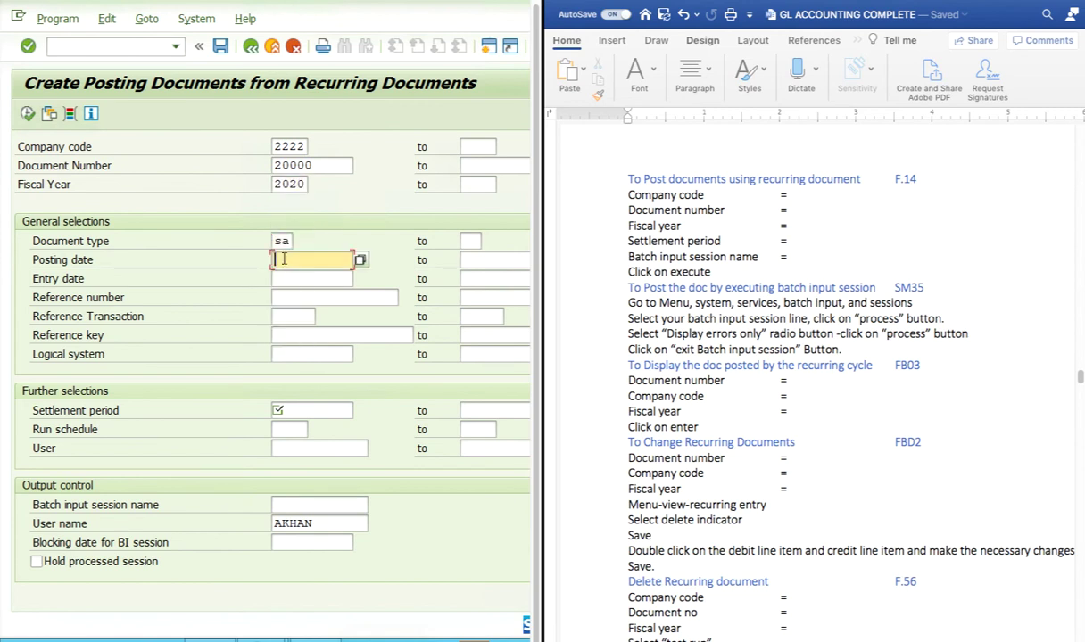
Set the posting date in the general selections to 01/01/2020
{"action": "left_click", "coordinate": [359, 260]}
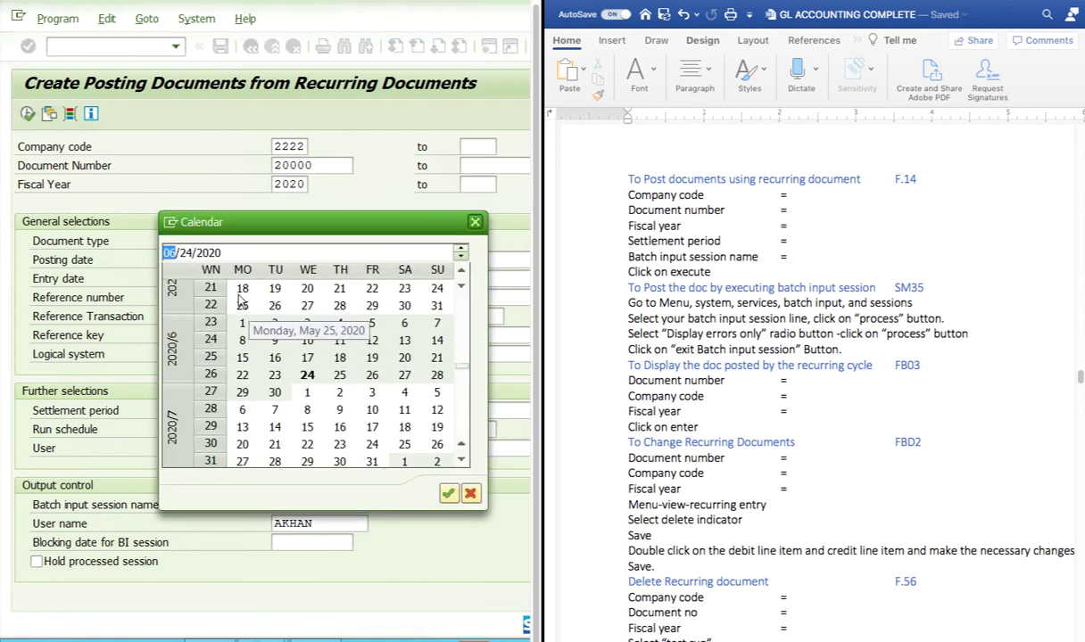
{"action": "left_click", "coordinate": [462, 251]}
{"action": "left_click", "coordinate": [462, 250]}
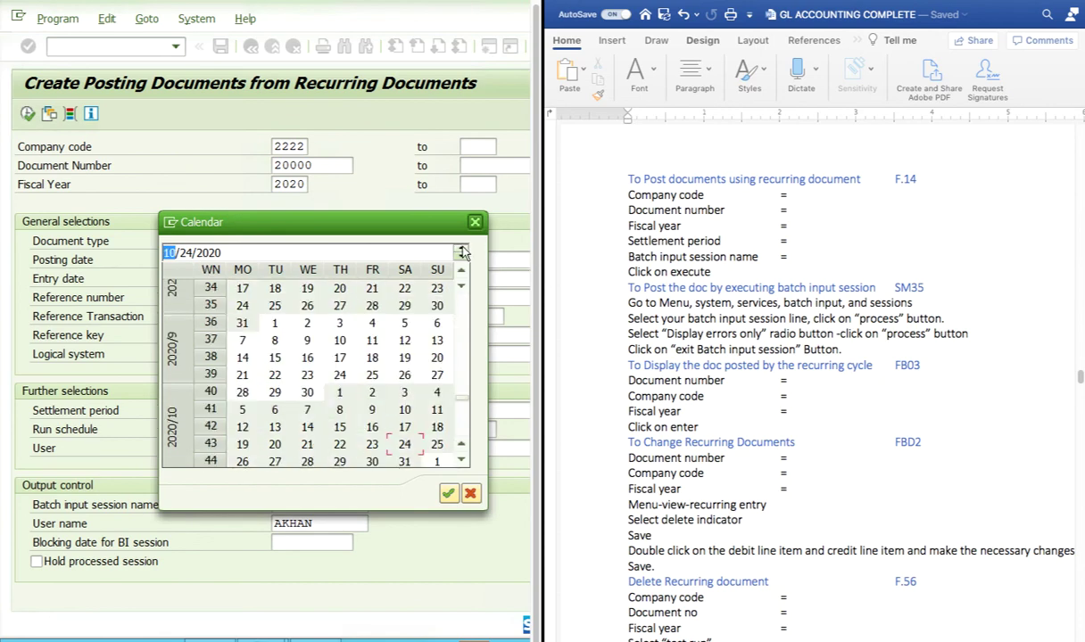
{"action": "left_click", "coordinate": [462, 251]}
{"action": "left_click", "coordinate": [461, 251]}
{"action": "left_click", "coordinate": [462, 258]}
{"action": "left_click", "coordinate": [462, 259]}
{"action": "left_click", "coordinate": [463, 259]}
{"action": "left_click", "coordinate": [463, 259]}
{"action": "left_click", "coordinate": [463, 259]}
{"action": "left_click", "coordinate": [462, 259]}
{"action": "left_click", "coordinate": [463, 259]}
{"action": "left_click", "coordinate": [462, 259]}
{"action": "left_click", "coordinate": [462, 259]}
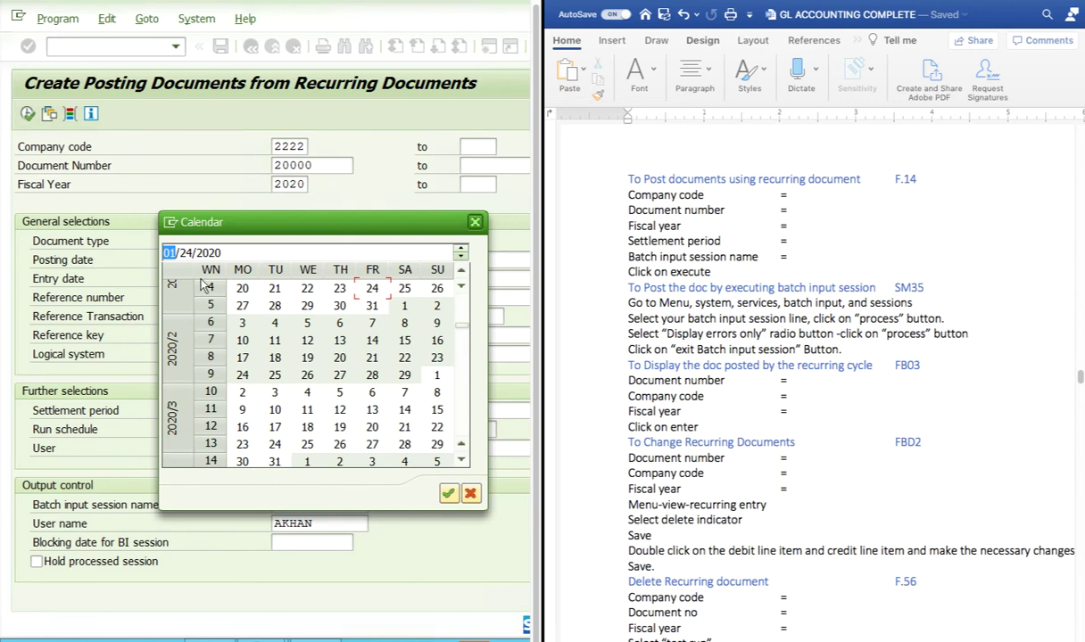
{"action": "double_click", "coordinate": [404, 305]}
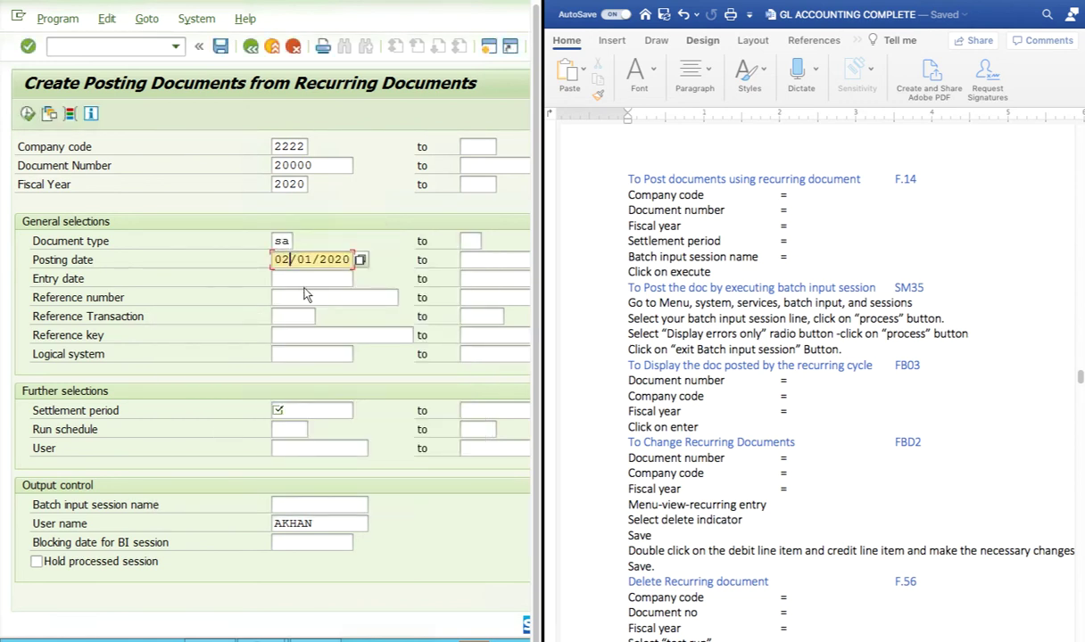
{"action": "key", "text": "BackSpace"}
{"action": "type", "text": "1"}
Copy the posting date 01/01/2020 into the entry date
{"action": "left_click", "coordinate": [297, 279]}
{"action": "left_click", "coordinate": [298, 281]}
{"action": "left_click", "coordinate": [330, 277]}
{"action": "left_click_drag", "start_coordinate": [353, 259], "coordinate": [259, 259]}
{"action": "key", "text": "ctrl+c"}
{"action": "left_click", "coordinate": [291, 278]}
{"action": "key", "text": "ctrl+v"}
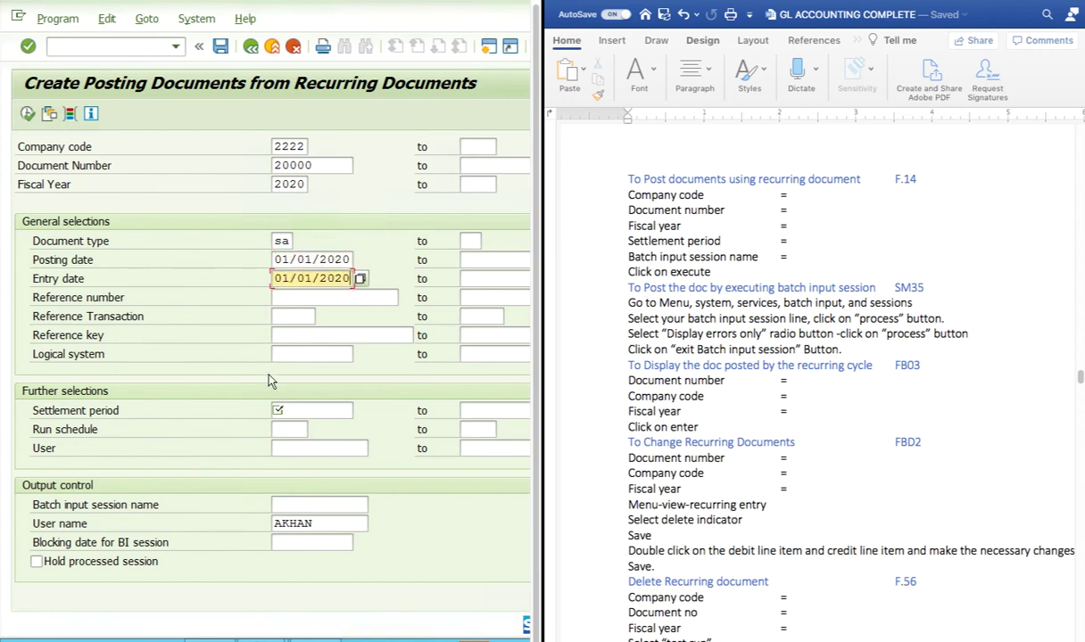
Set the start of the settlement period to 01/01/2020 by copying the posting date
{"action": "left_click", "coordinate": [290, 407]}
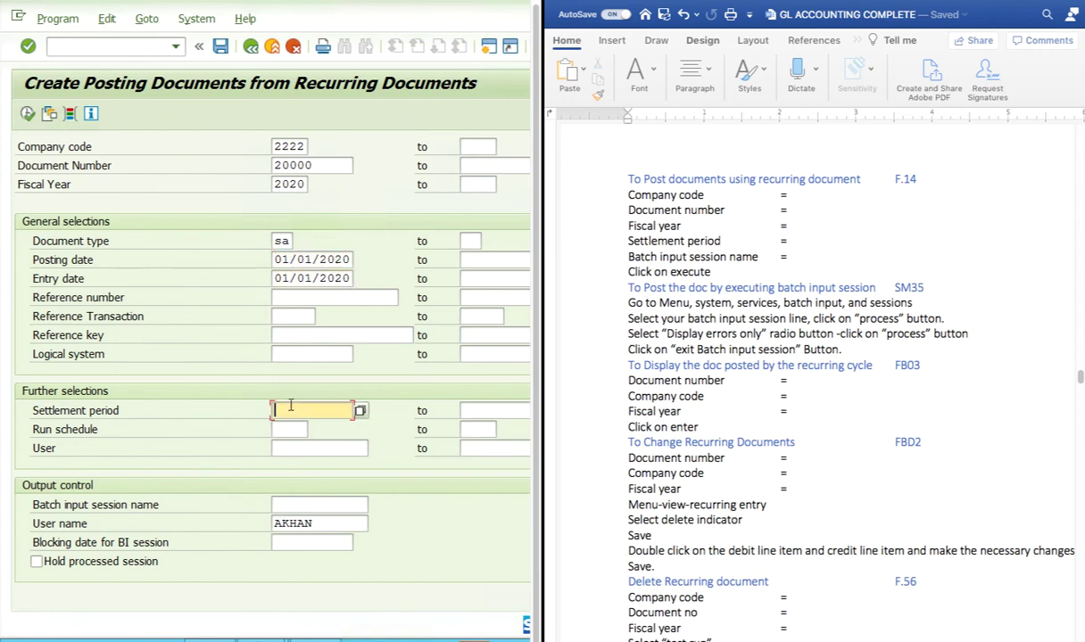
{"action": "left_click", "coordinate": [294, 413]}
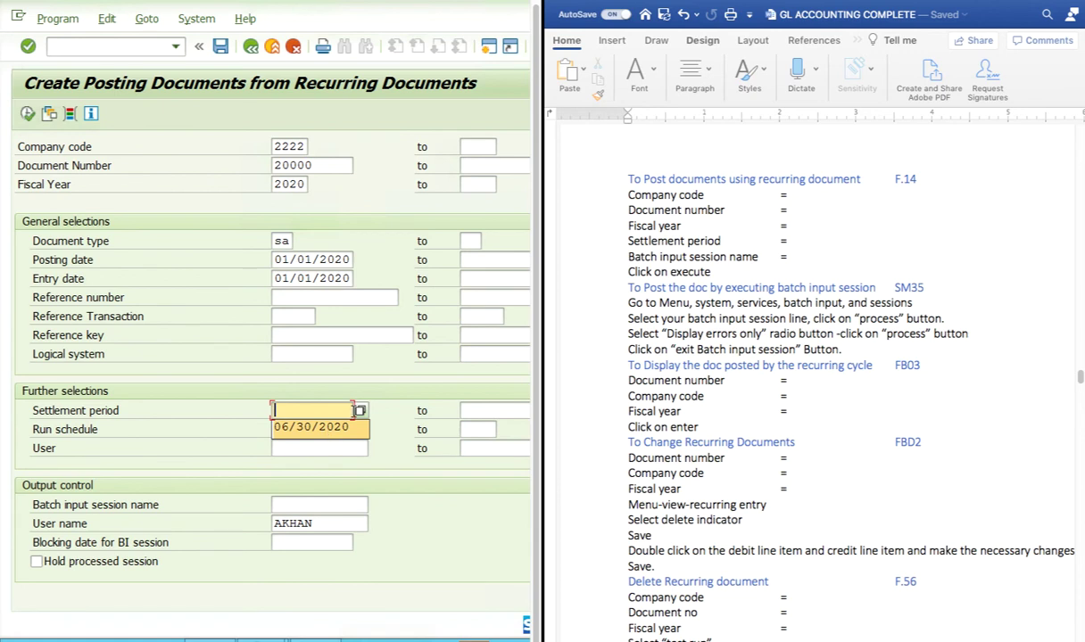
{"action": "left_click", "coordinate": [360, 413]}
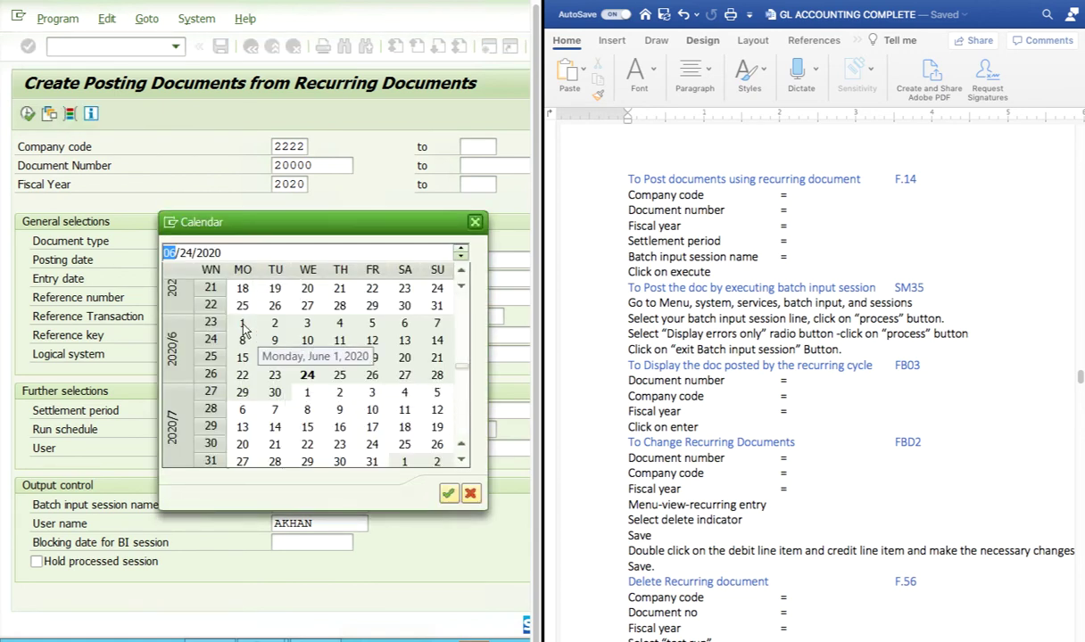
{"action": "left_click", "coordinate": [474, 223]}
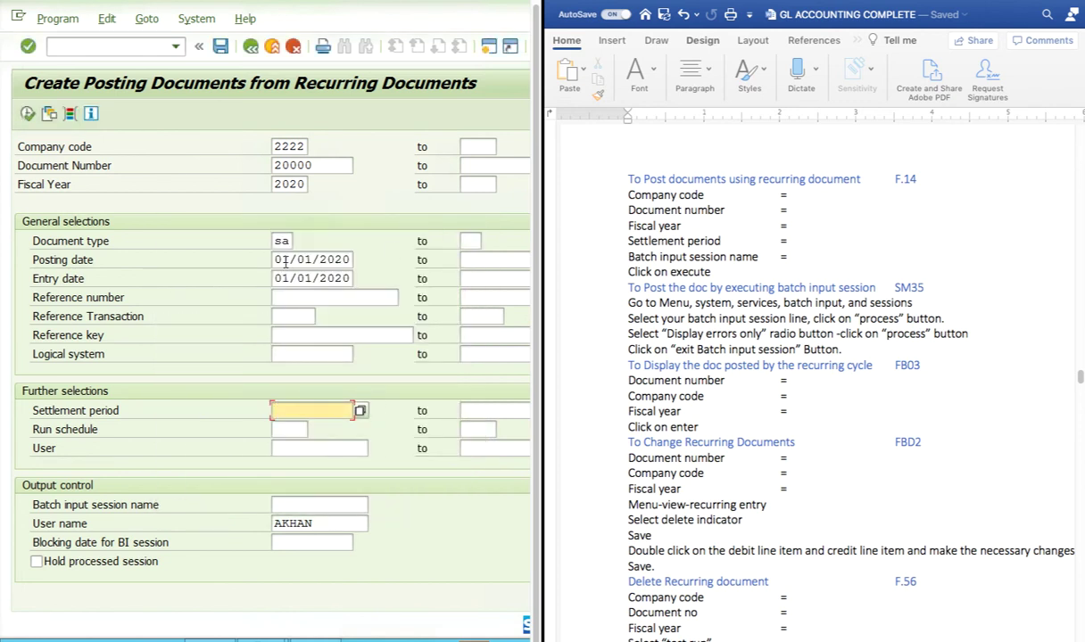
{"action": "left_click_drag", "start_coordinate": [274, 259], "coordinate": [328, 260]}
{"action": "key", "text": "ctrl+c"}
{"action": "left_click", "coordinate": [295, 411]}
{"action": "key", "text": "ctrl+v"}
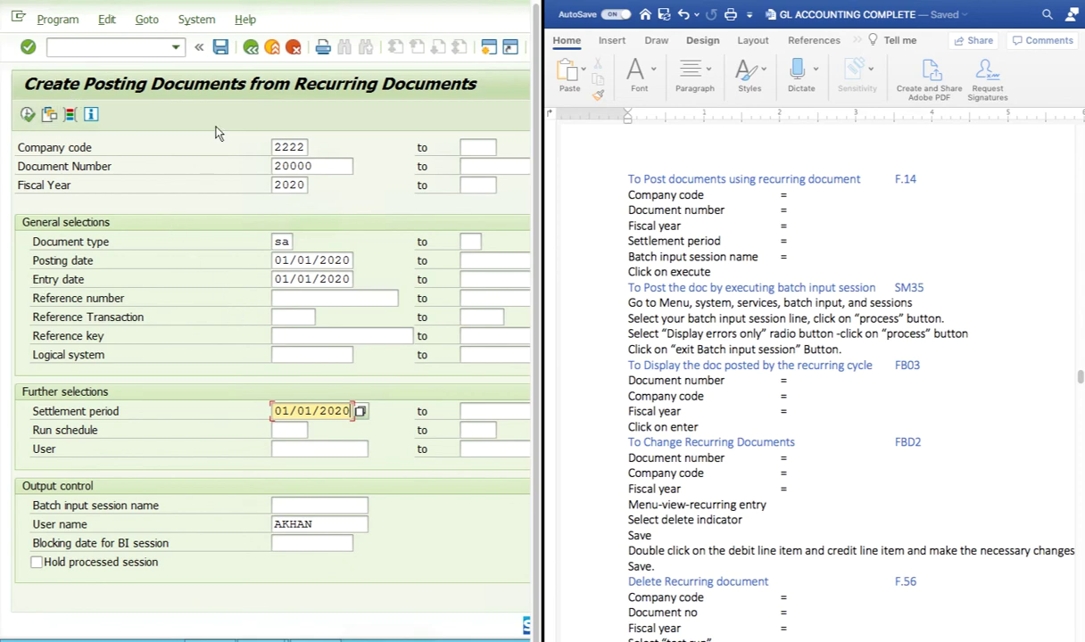
Open the batch input session overview through the system services
{"action": "left_click", "coordinate": [197, 19]}
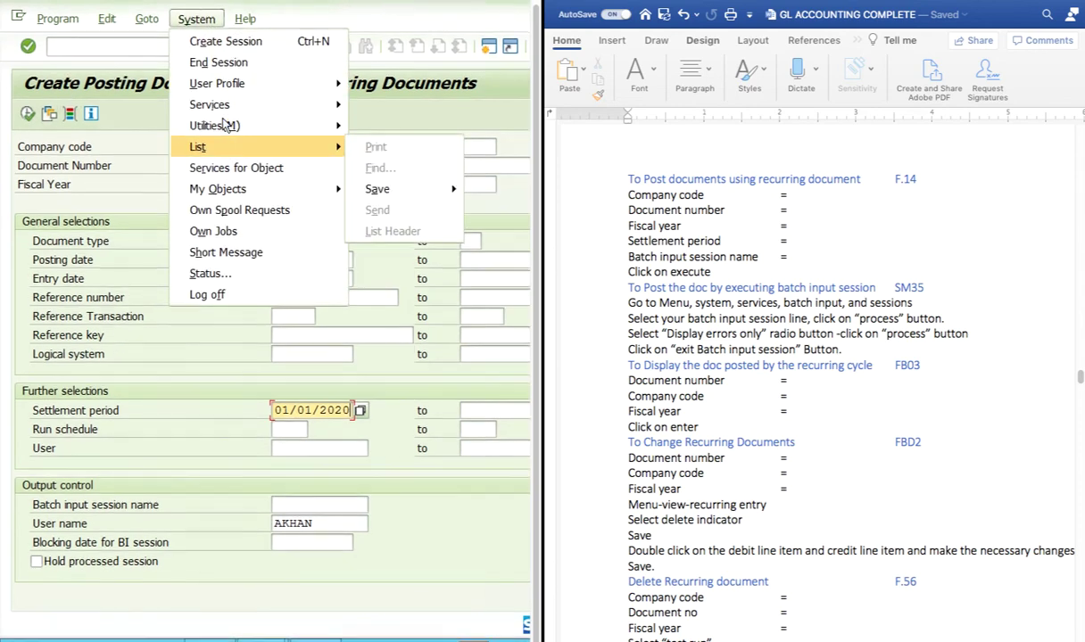
{"action": "mouse_move", "coordinate": [223, 111]}
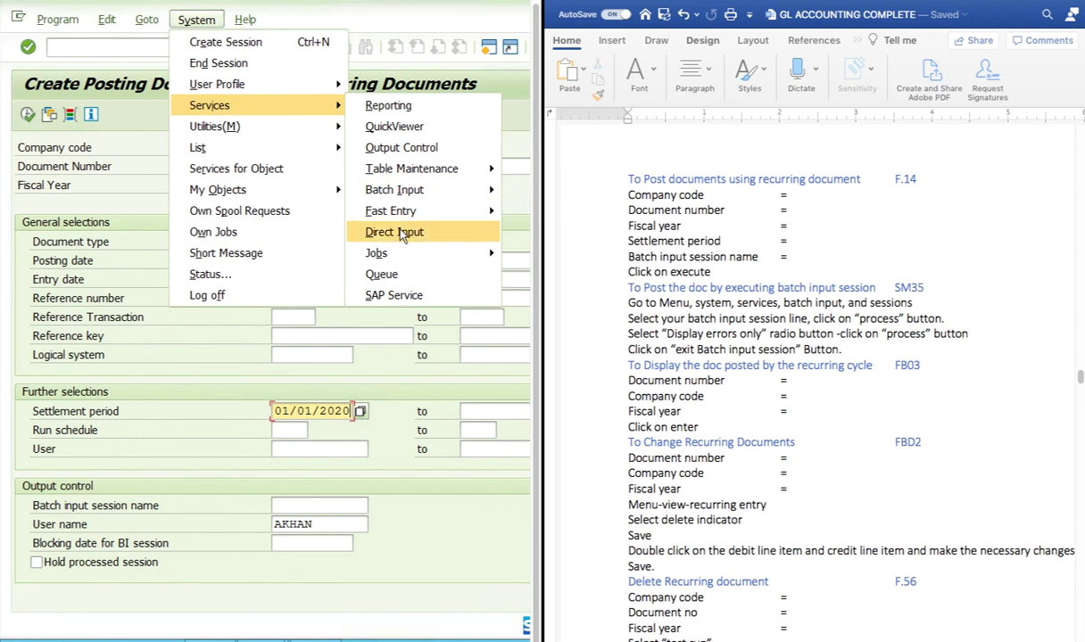
{"action": "mouse_move", "coordinate": [398, 261]}
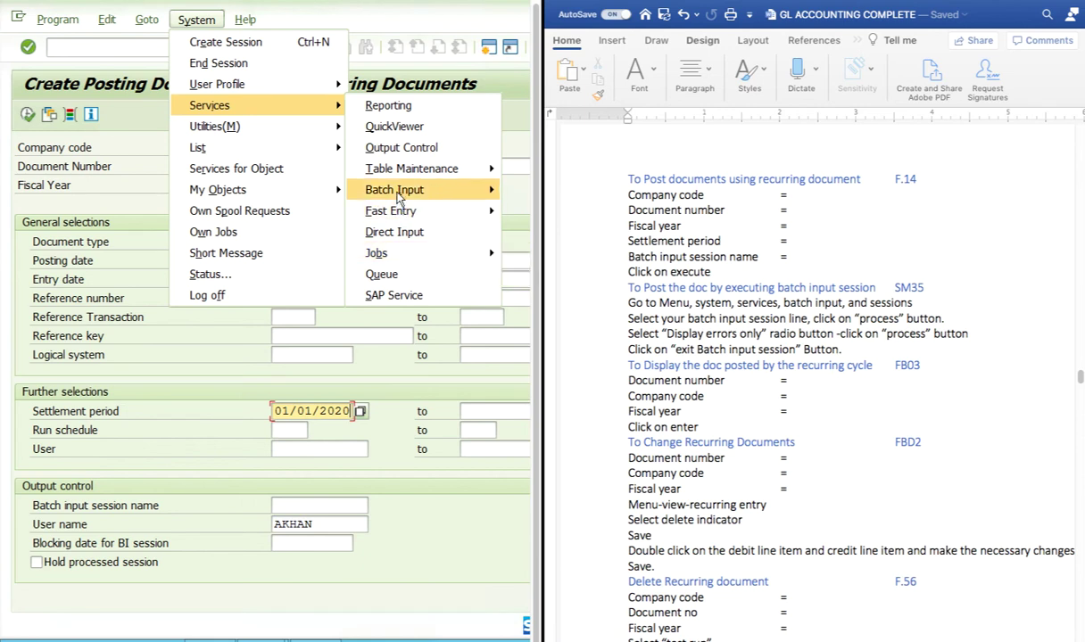
{"action": "mouse_move", "coordinate": [384, 190]}
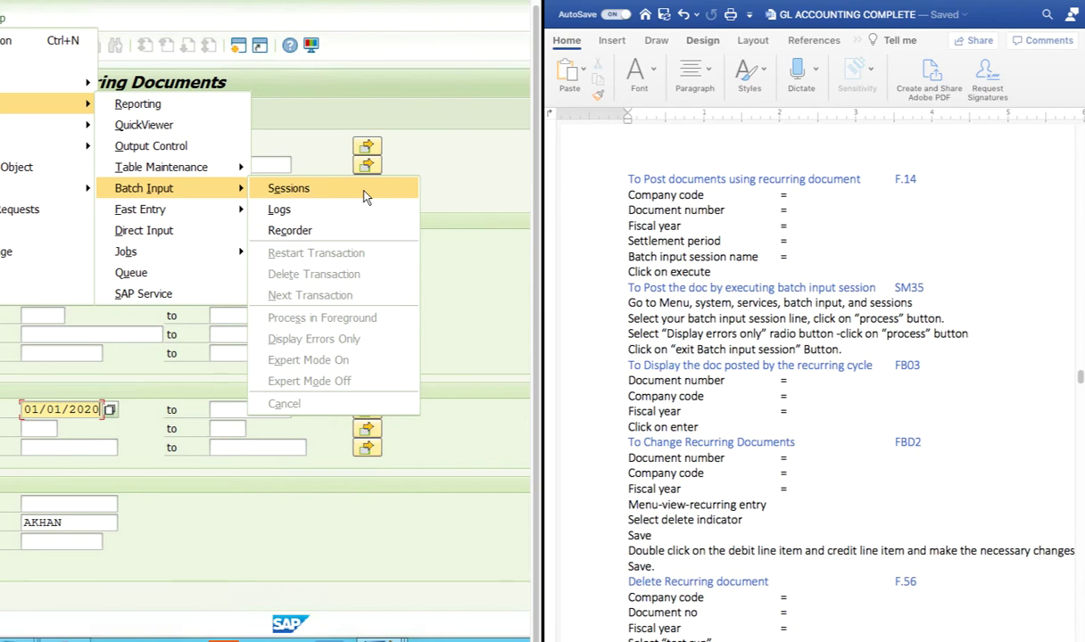
{"action": "left_click", "coordinate": [364, 194]}
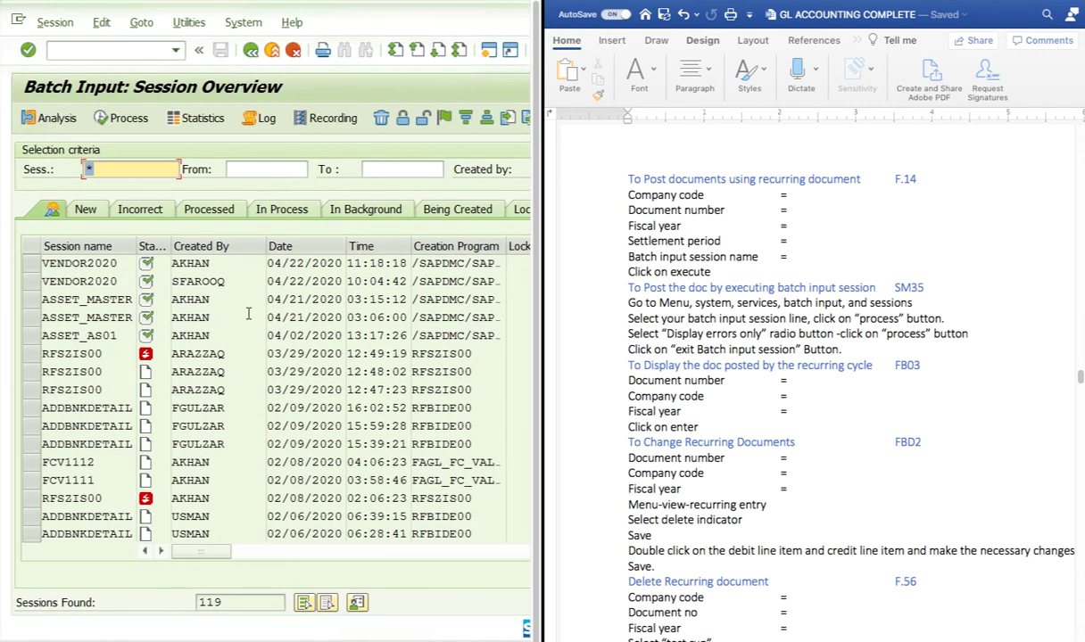
Leave the session overview and restart transaction F.14
{"action": "left_click", "coordinate": [251, 50]}
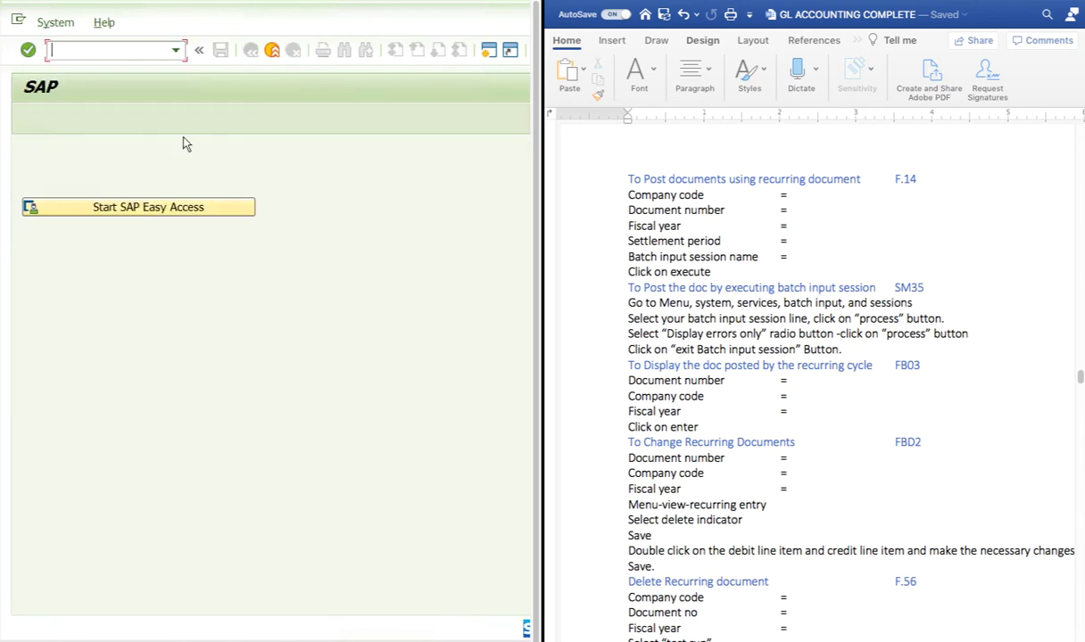
{"action": "left_click", "coordinate": [175, 50]}
{"action": "left_click", "coordinate": [80, 69]}
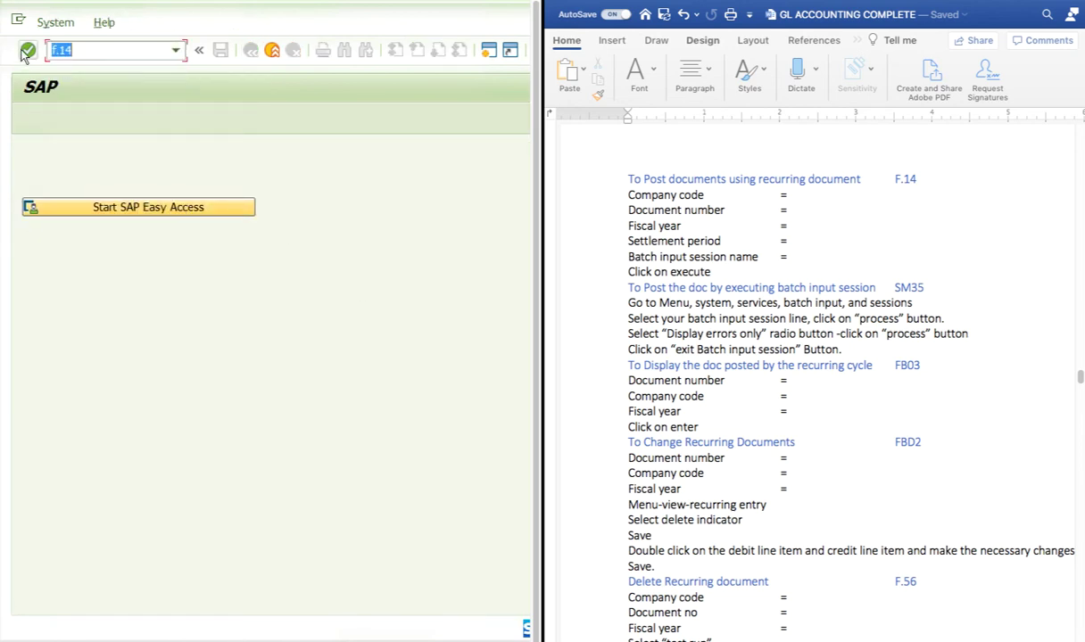
{"action": "left_click", "coordinate": [26, 50]}
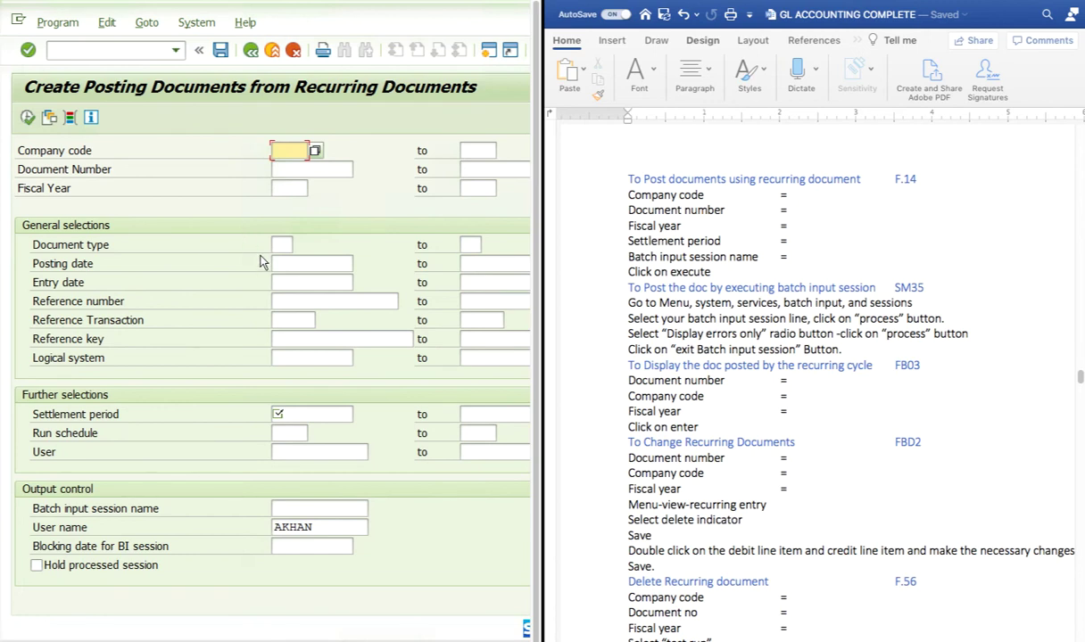
Select company code 2222, document number 20000, fiscal year 2020 and document type sa for the recurring posting
{"action": "left_click", "coordinate": [294, 153]}
{"action": "left_click", "coordinate": [290, 167]}
{"action": "key", "text": "Tab"}
{"action": "type", "text": "20000"}
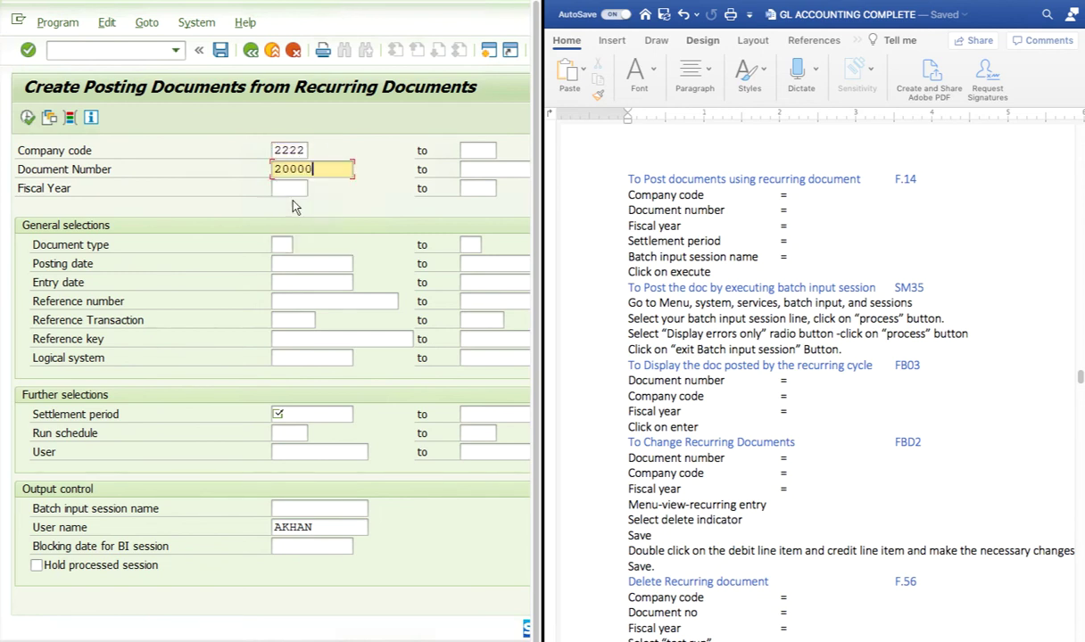
{"action": "left_click", "coordinate": [282, 188]}
{"action": "left_click", "coordinate": [286, 205]}
{"action": "left_click", "coordinate": [282, 244]}
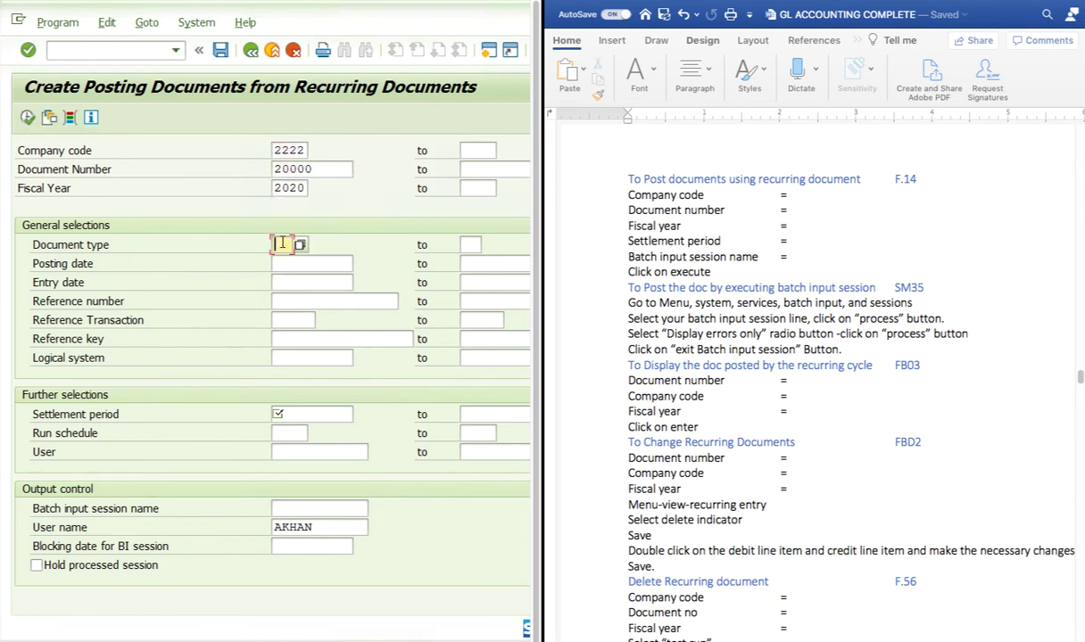
{"action": "left_click", "coordinate": [281, 259]}
Set the posting date, entry date and settlement period to 01/01/2020
{"action": "left_click", "coordinate": [294, 265]}
{"action": "left_click", "coordinate": [292, 283]}
{"action": "left_click", "coordinate": [292, 283]}
{"action": "left_click", "coordinate": [294, 300]}
{"action": "left_click", "coordinate": [291, 321]}
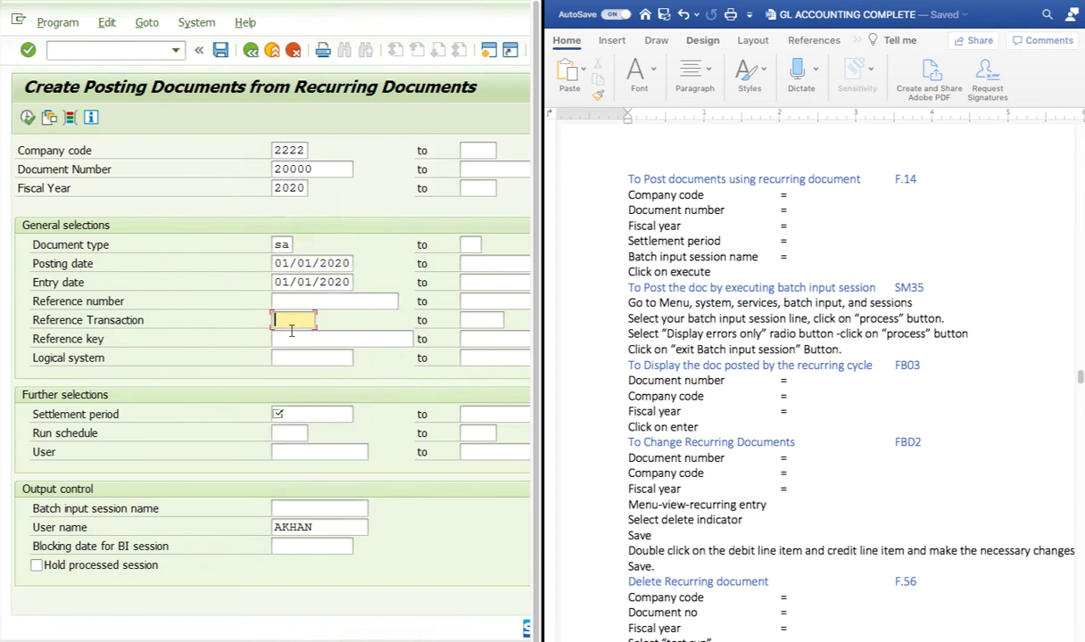
{"action": "left_click", "coordinate": [284, 414]}
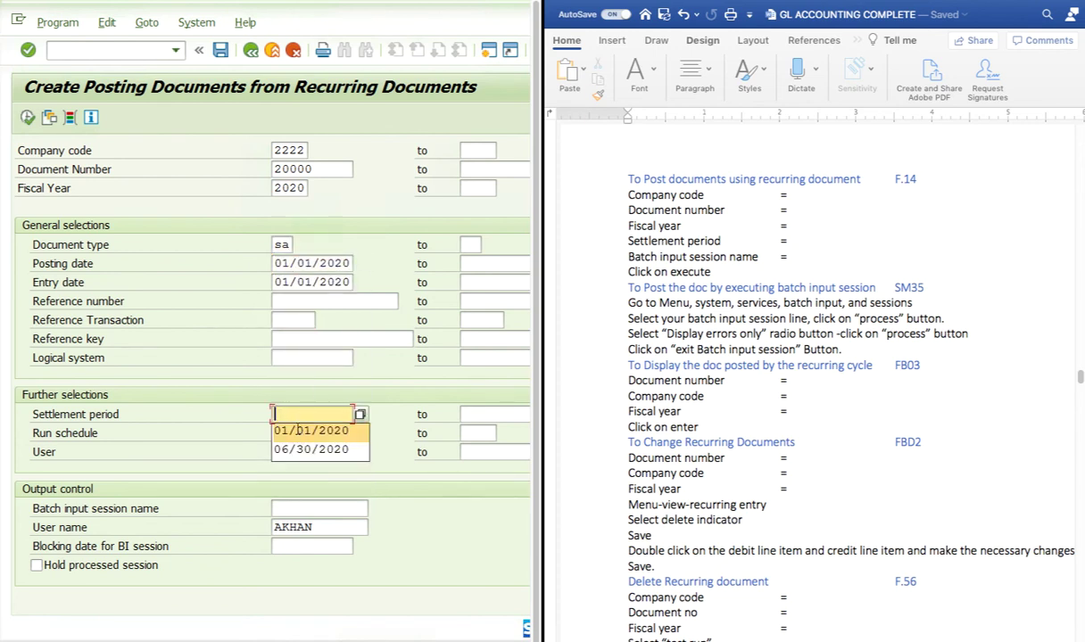
{"action": "left_click", "coordinate": [290, 429]}
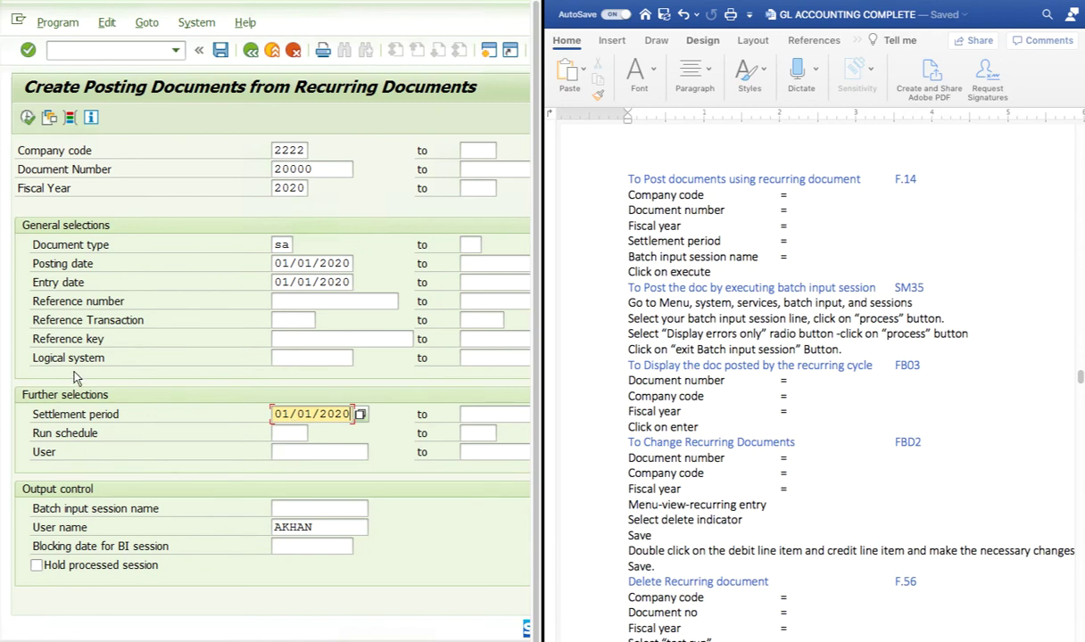
Look up the current day's jobs in the SM37 job overview in a separate session, and close that session
{"action": "left_click", "coordinate": [314, 509]}
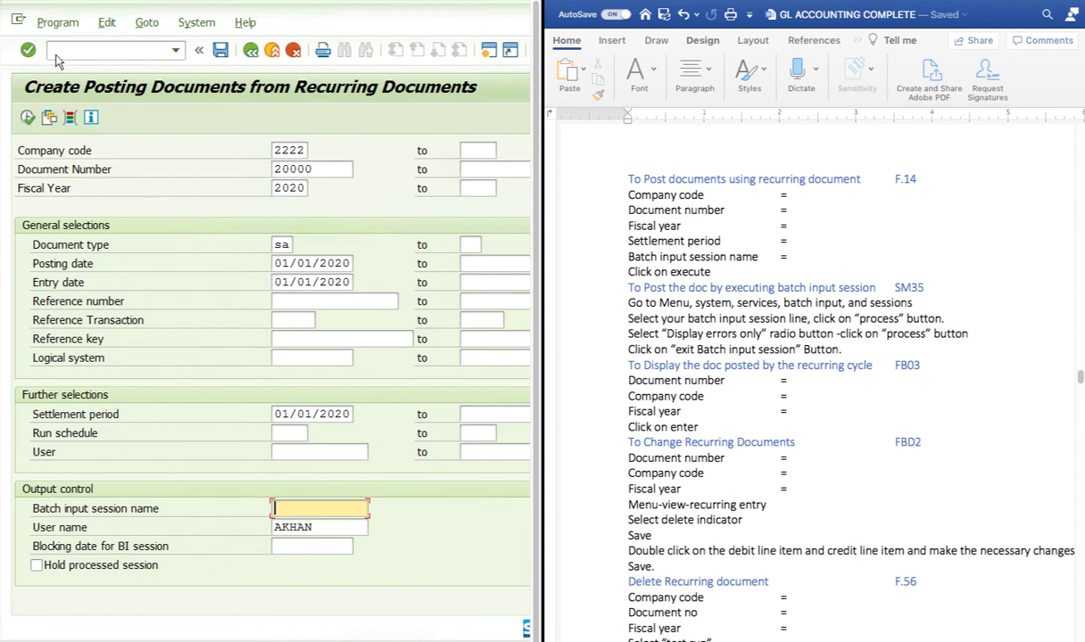
{"action": "left_click", "coordinate": [52, 27]}
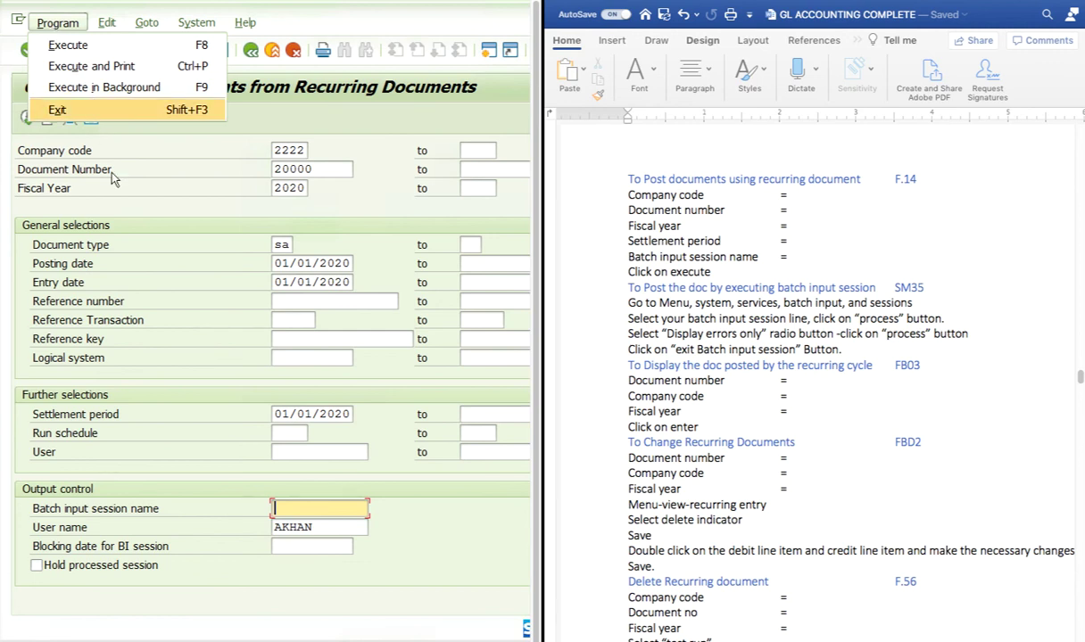
{"action": "key", "text": "F8"}
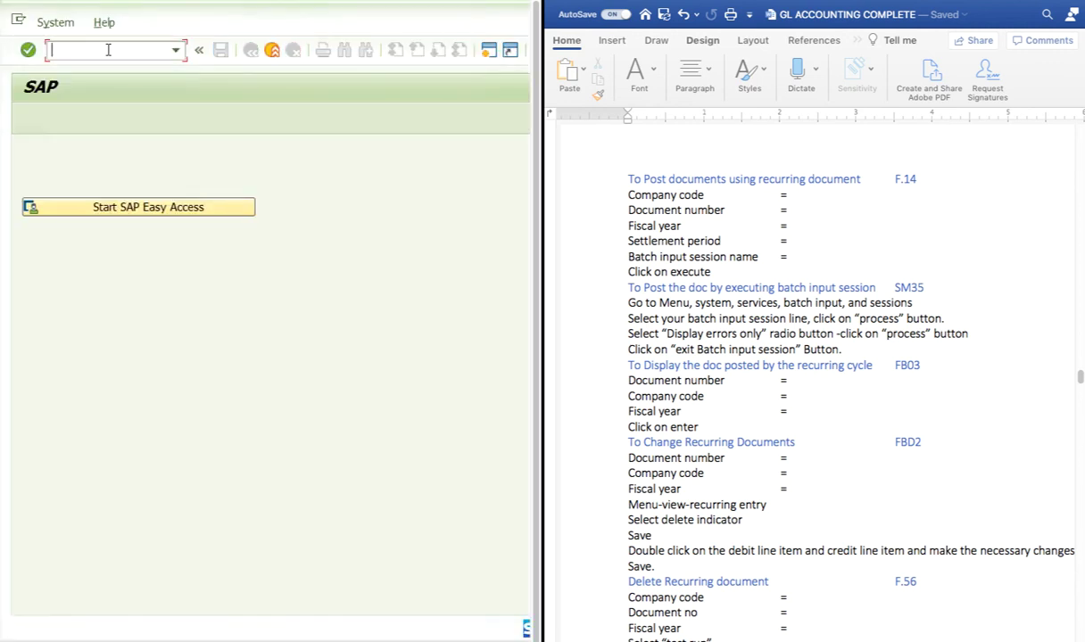
{"action": "type", "text": "sm"}
{"action": "key", "text": "Return"}
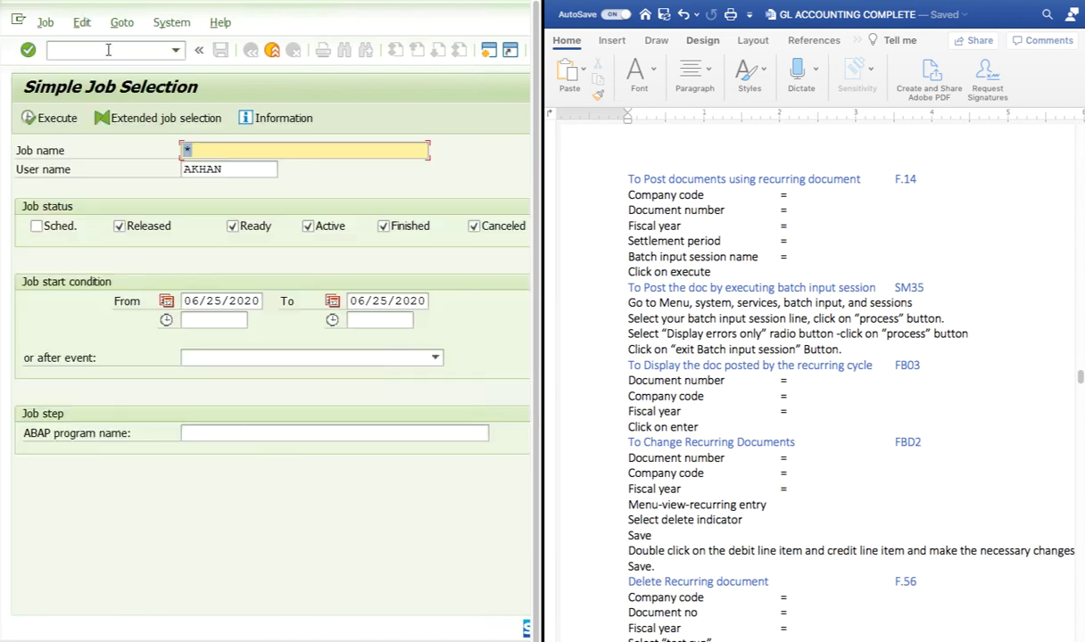
{"action": "left_click", "coordinate": [39, 122]}
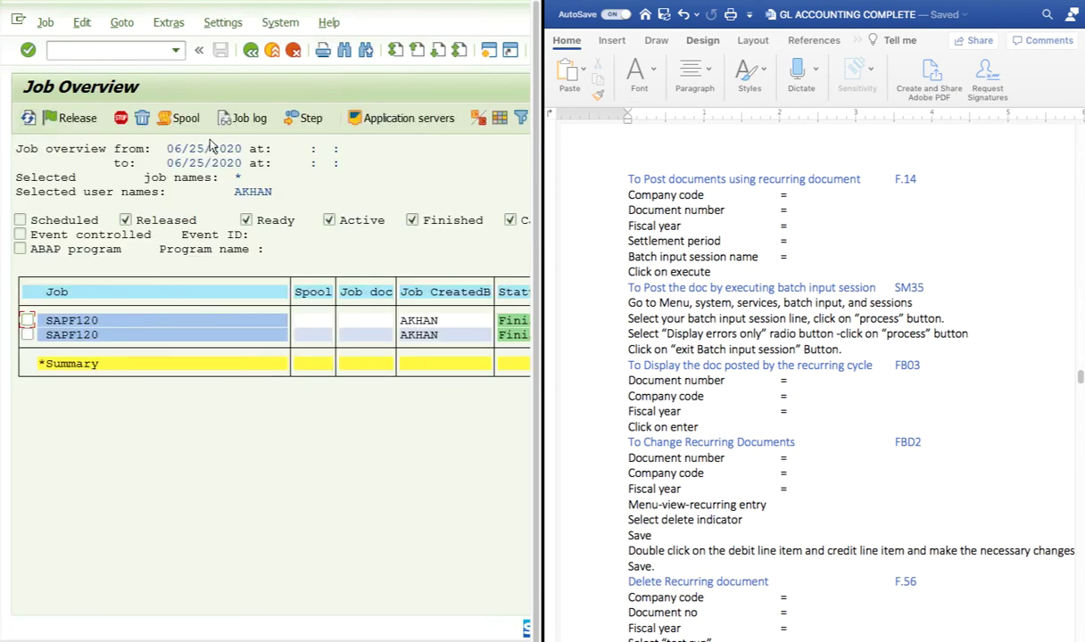
{"action": "scroll", "coordinate": [392, 68], "scroll_direction": "right", "scroll_amount": 6}
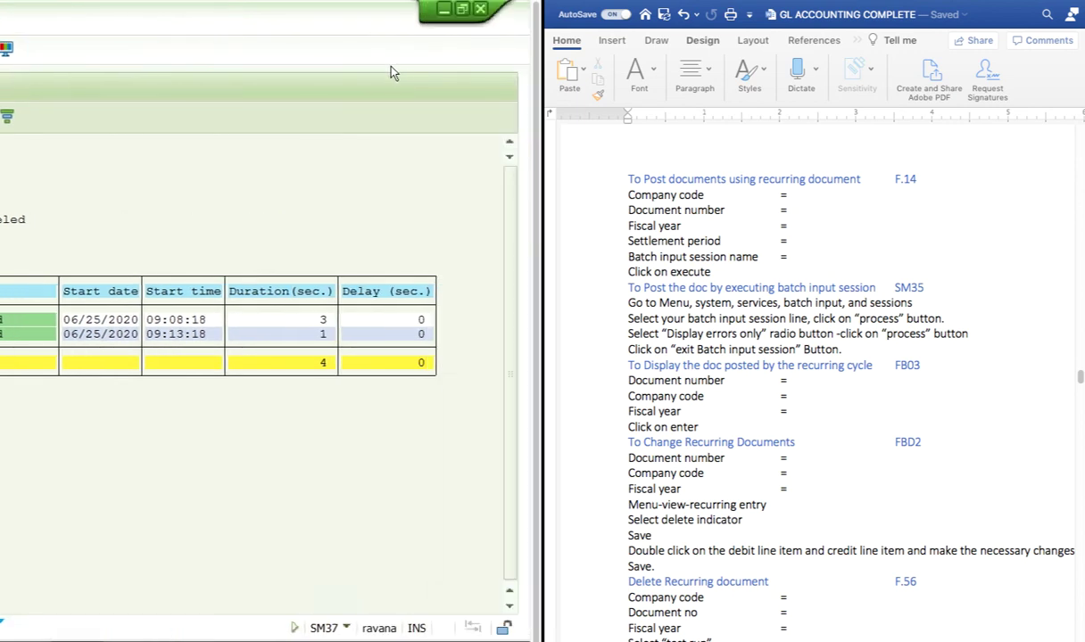
{"action": "left_click", "coordinate": [480, 8]}
{"action": "scroll", "coordinate": [145, 172], "scroll_direction": "left", "scroll_amount": 6}
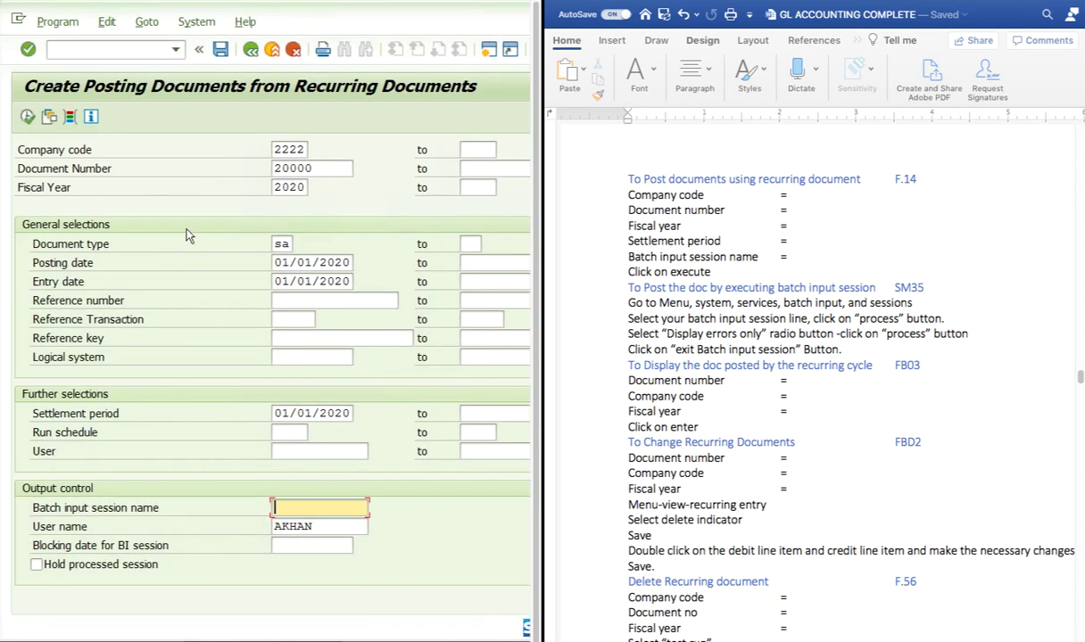
Name the batch input session sapf120 and execute the recurring posting run
{"action": "type", "text": "sapf120"}
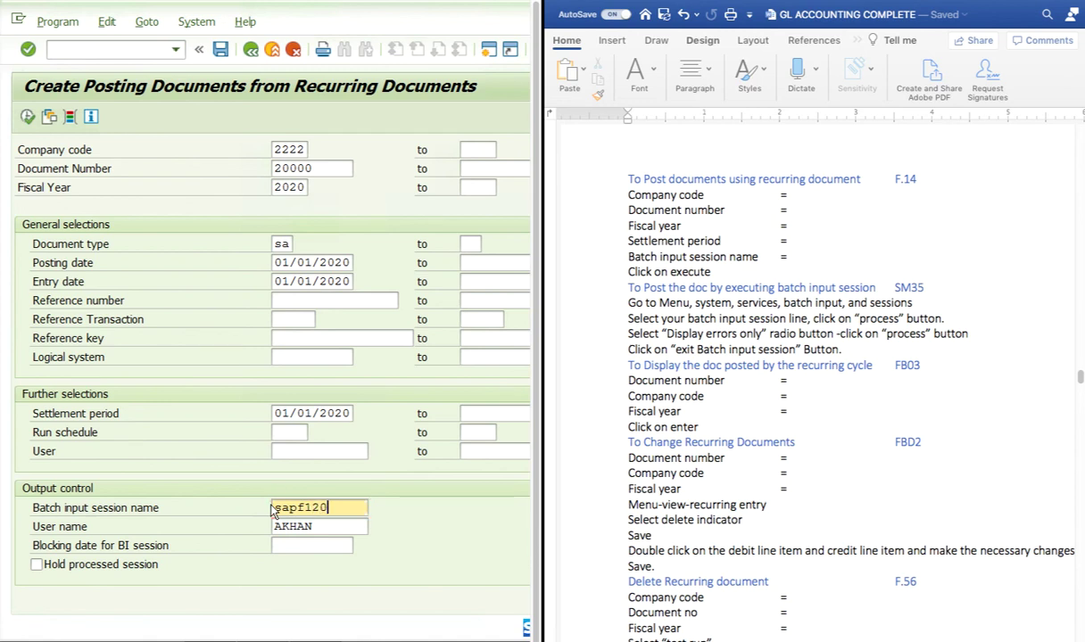
{"action": "key", "text": "Return"}
{"action": "left_click", "coordinate": [28, 118]}
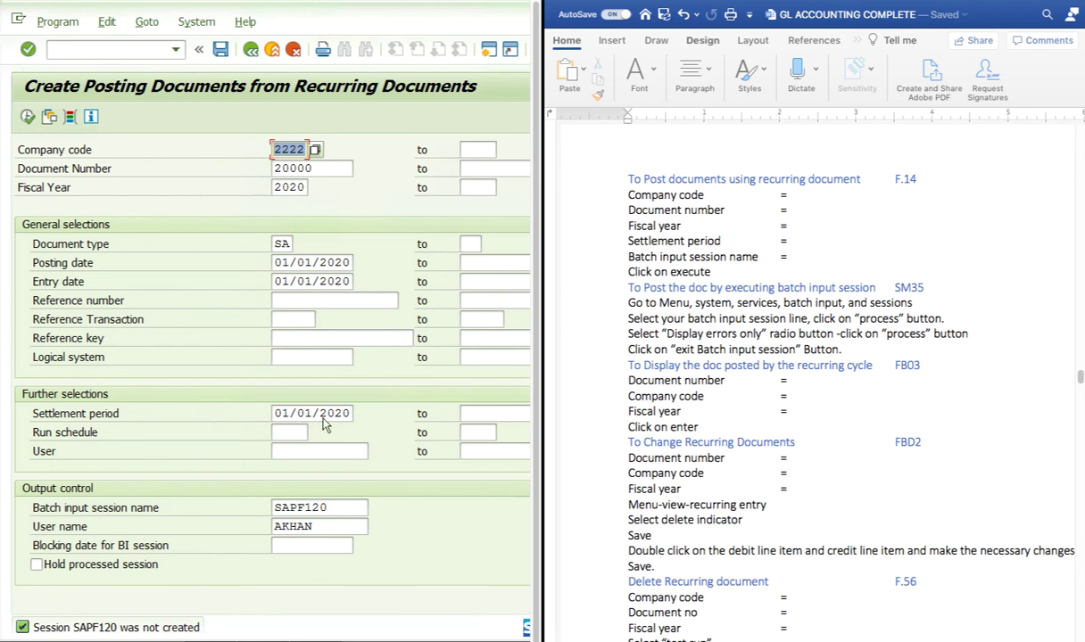
Go to the batch input session overview through the system services to find session SAPF120
{"action": "left_click", "coordinate": [197, 23]}
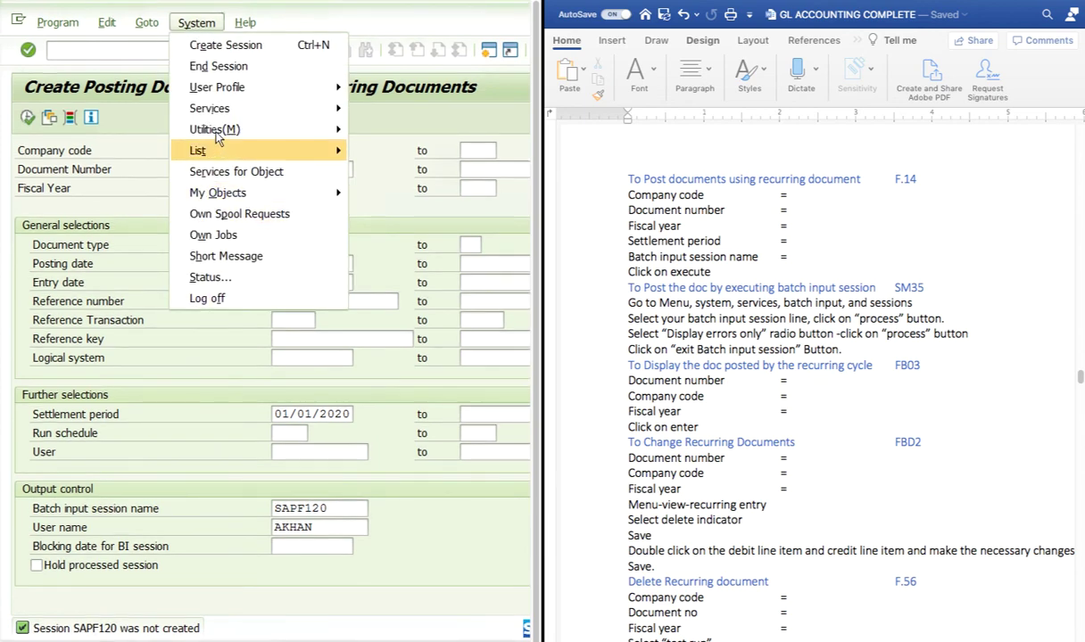
{"action": "mouse_move", "coordinate": [217, 136]}
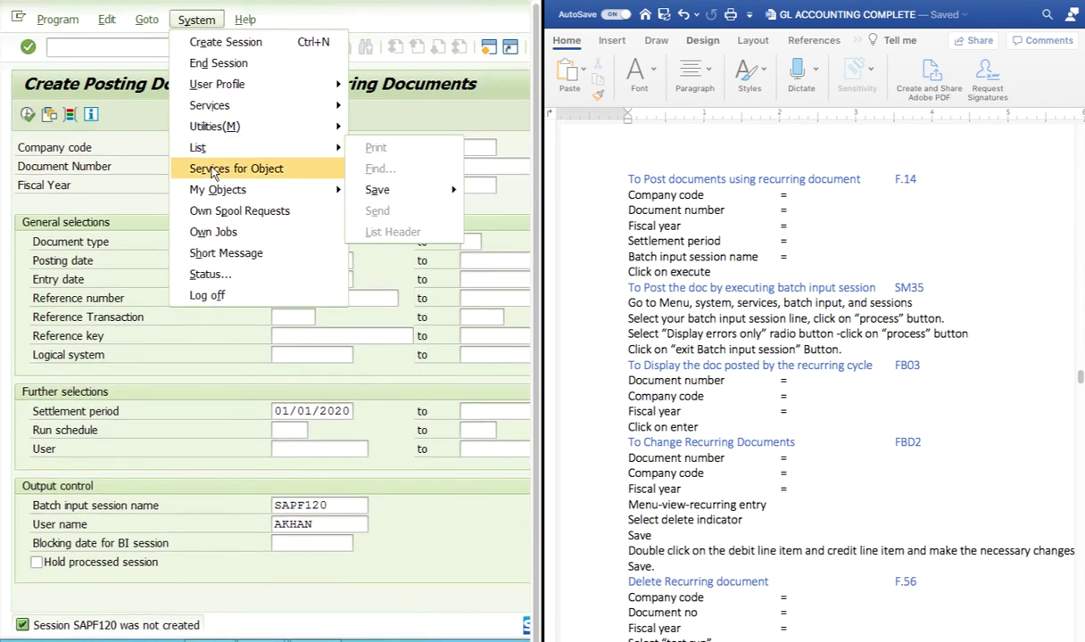
{"action": "mouse_move", "coordinate": [205, 105]}
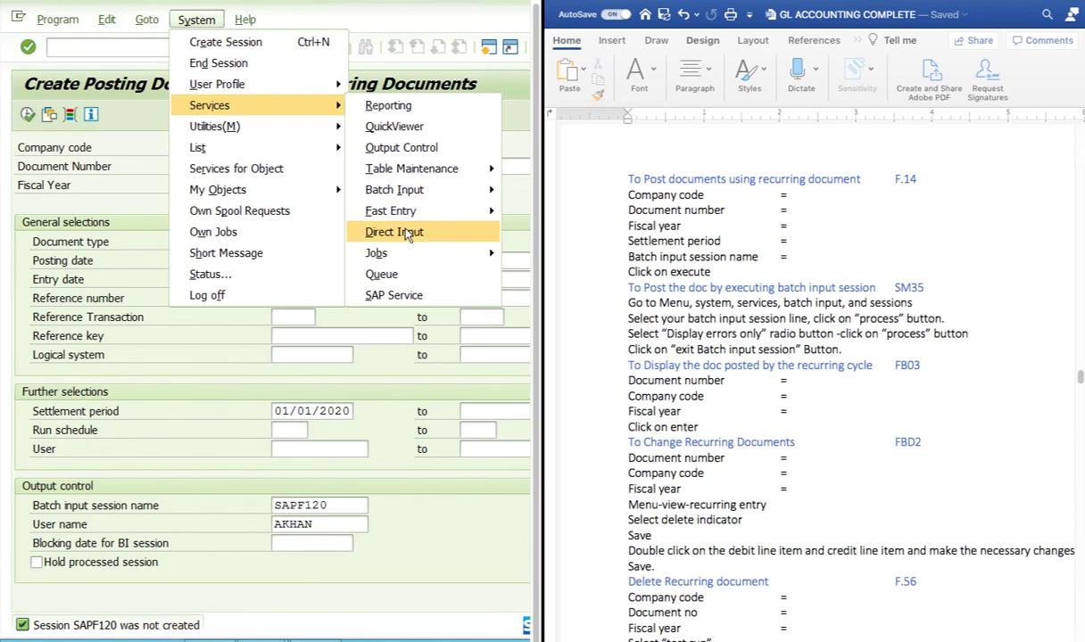
{"action": "mouse_move", "coordinate": [390, 257]}
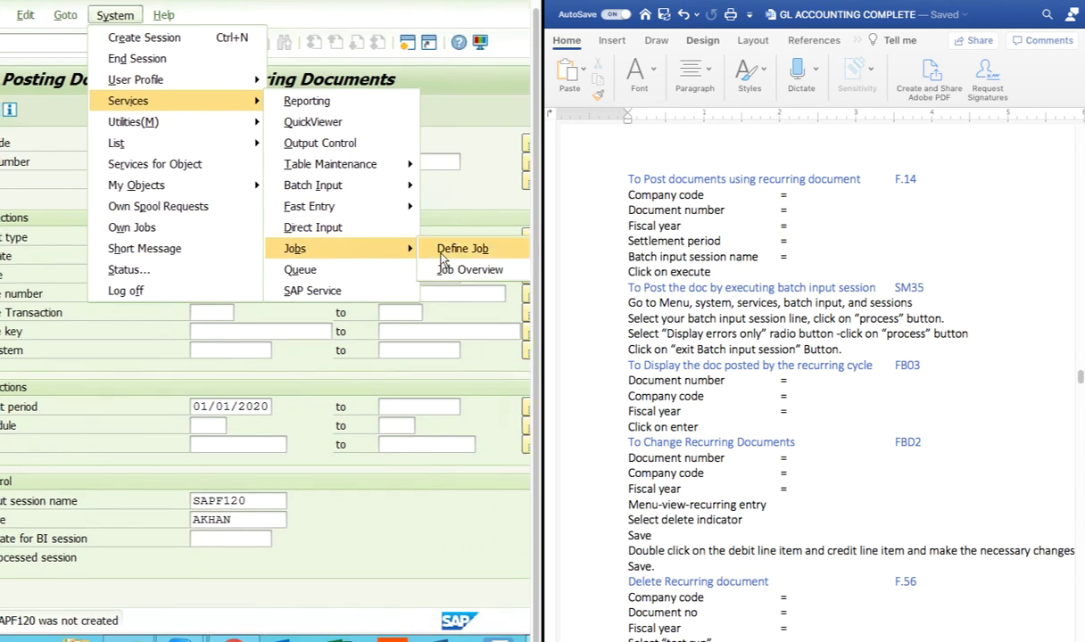
{"action": "mouse_move", "coordinate": [352, 188]}
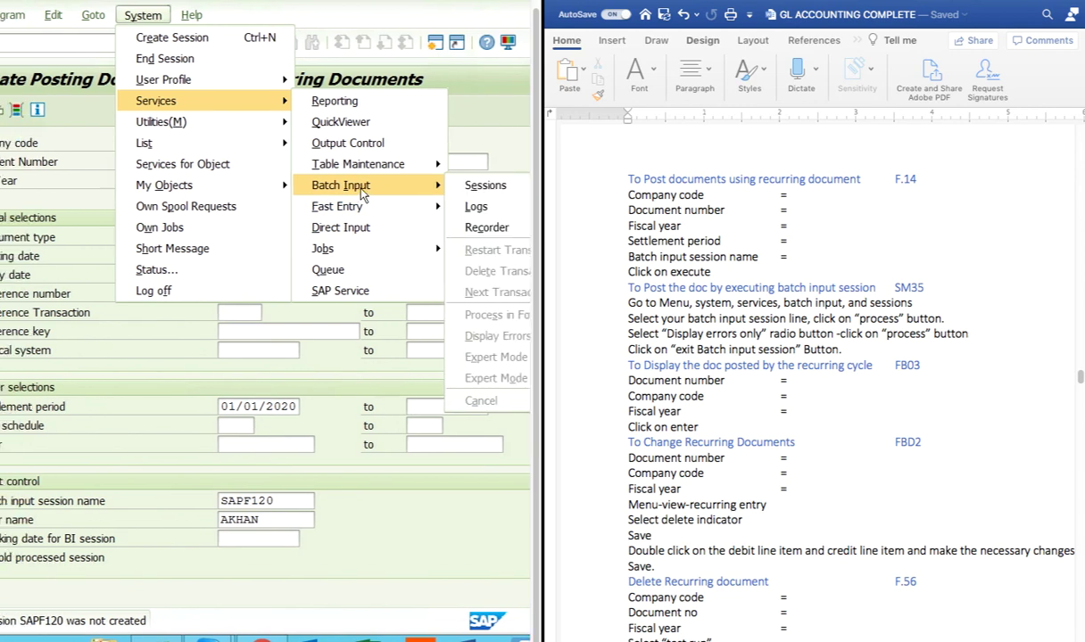
{"action": "left_click", "coordinate": [375, 191]}
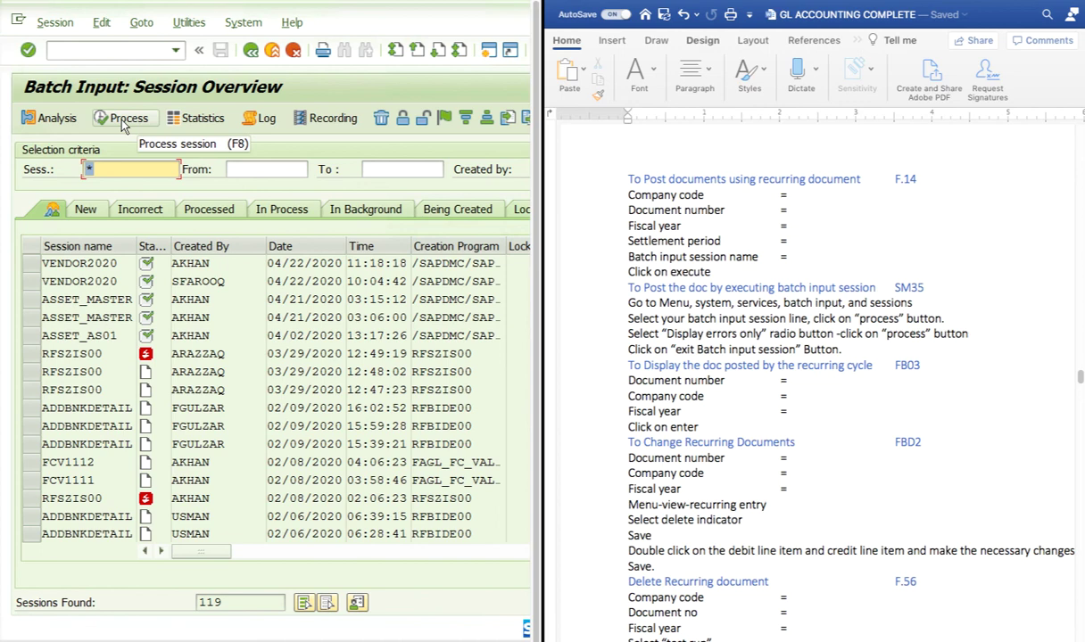
Try to process a batch input session and search the full session list for the recurring posting
{"action": "left_click", "coordinate": [123, 124]}
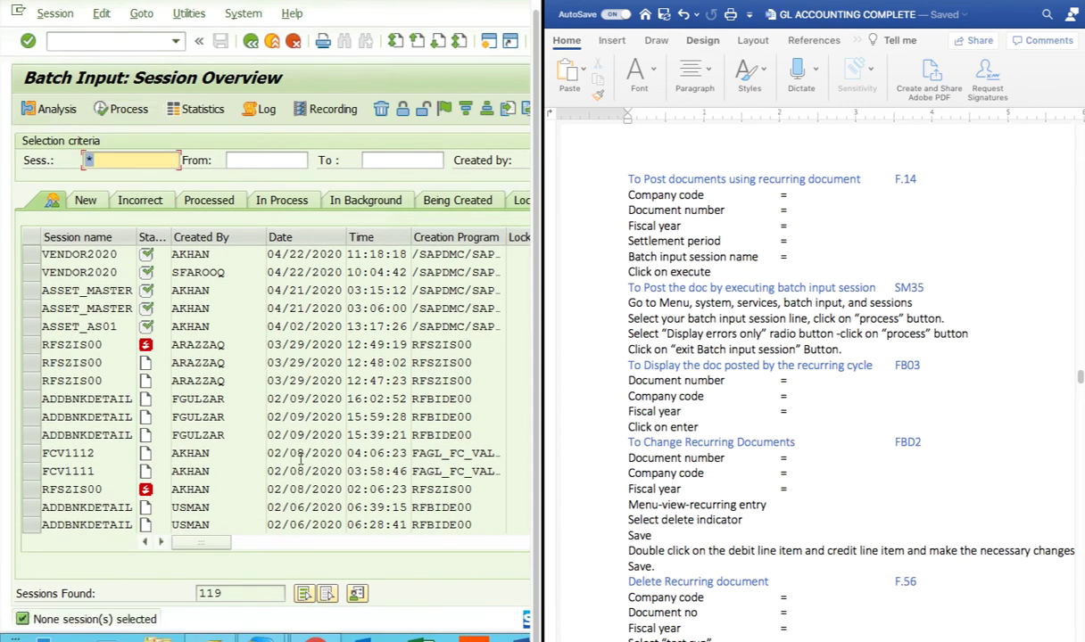
{"action": "scroll", "coordinate": [290, 473], "scroll_direction": "down", "scroll_amount": 3}
{"action": "scroll", "coordinate": [284, 488], "scroll_direction": "down", "scroll_amount": 20}
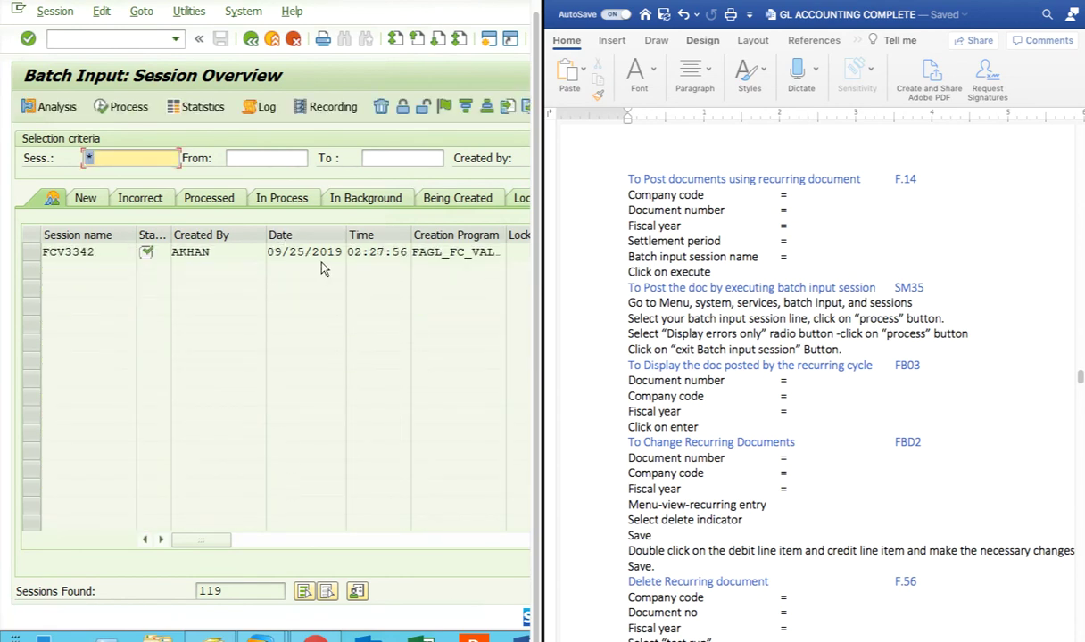
{"action": "scroll", "coordinate": [330, 270], "scroll_direction": "up", "scroll_amount": 20}
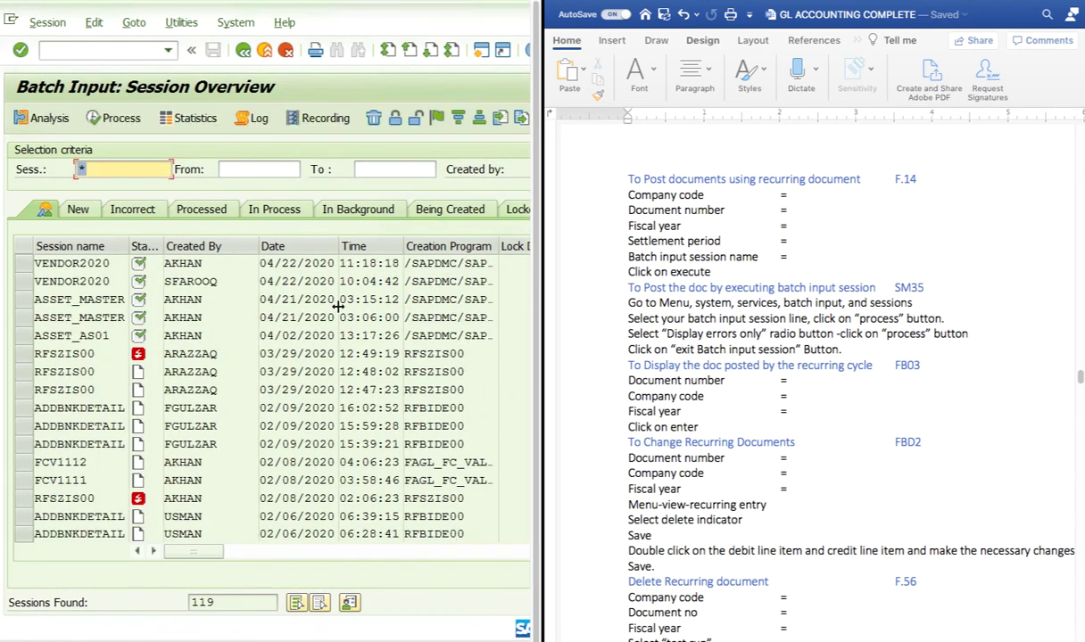
Check the in-process, processed, incorrect and background sessions for the recurring posting session
{"action": "left_click", "coordinate": [368, 210]}
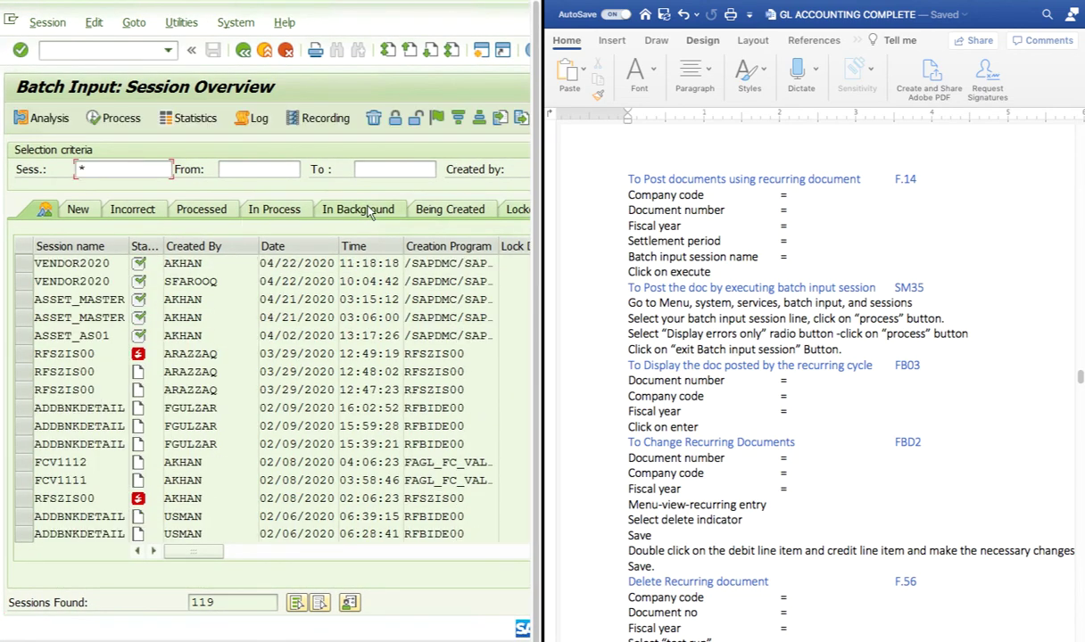
{"action": "left_click", "coordinate": [278, 210]}
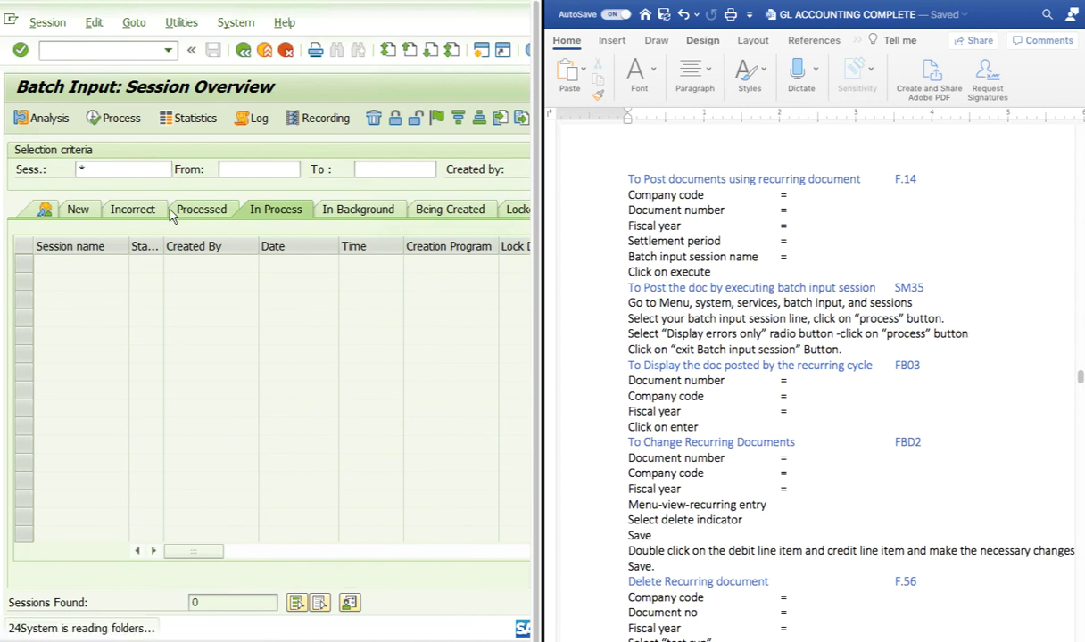
{"action": "left_click", "coordinate": [196, 209]}
{"action": "left_click", "coordinate": [134, 210]}
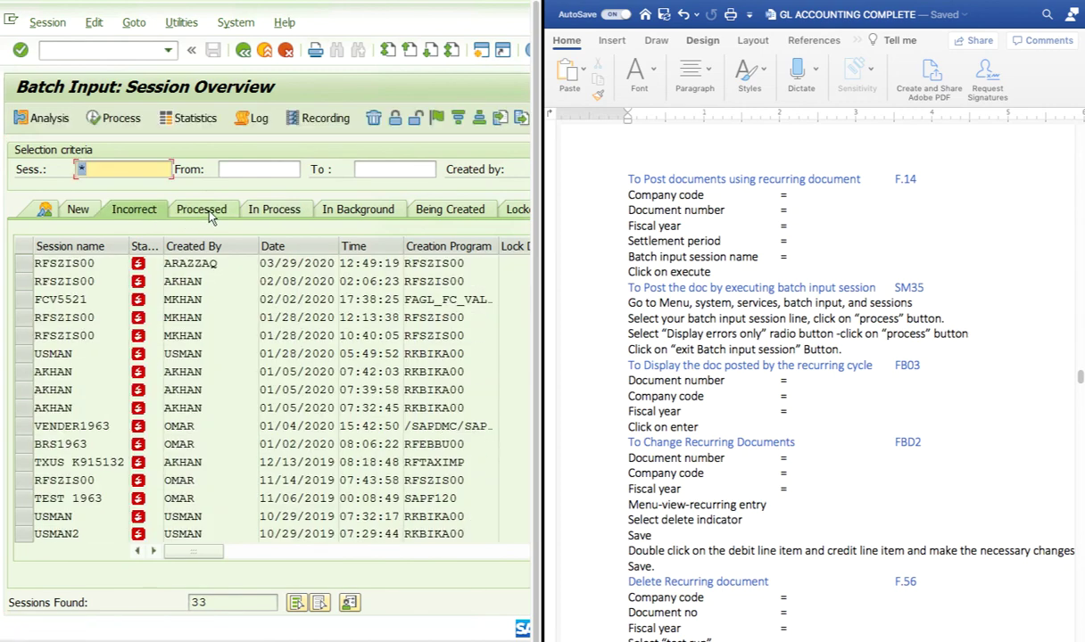
{"action": "left_click", "coordinate": [385, 213]}
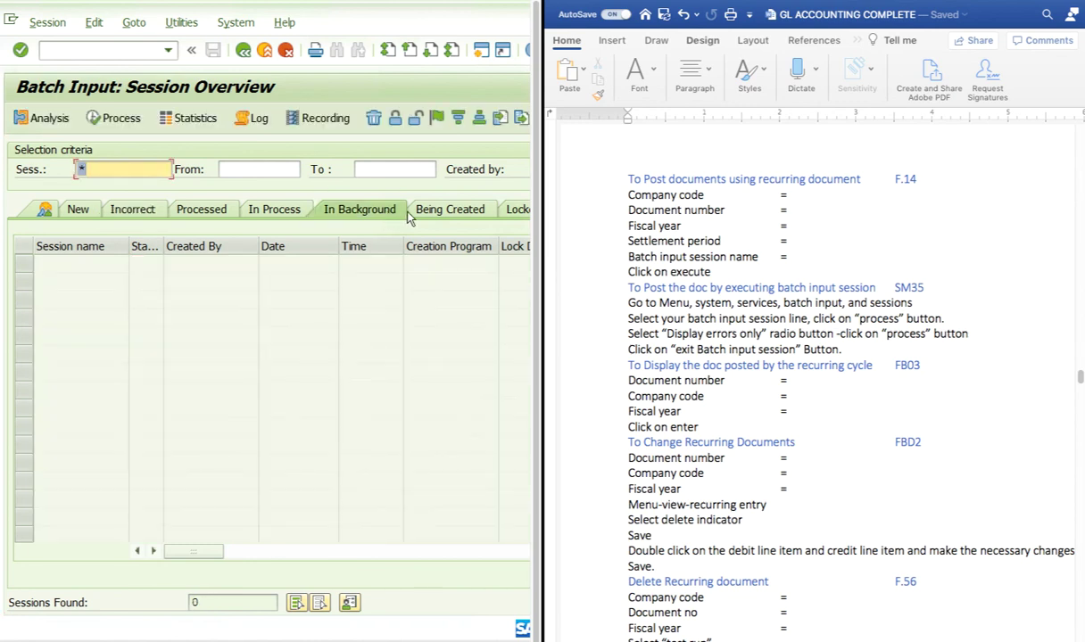
Check the sessions being created, and reopen the batch input session overview with SM35 to look for SAPF120
{"action": "left_click", "coordinate": [448, 210]}
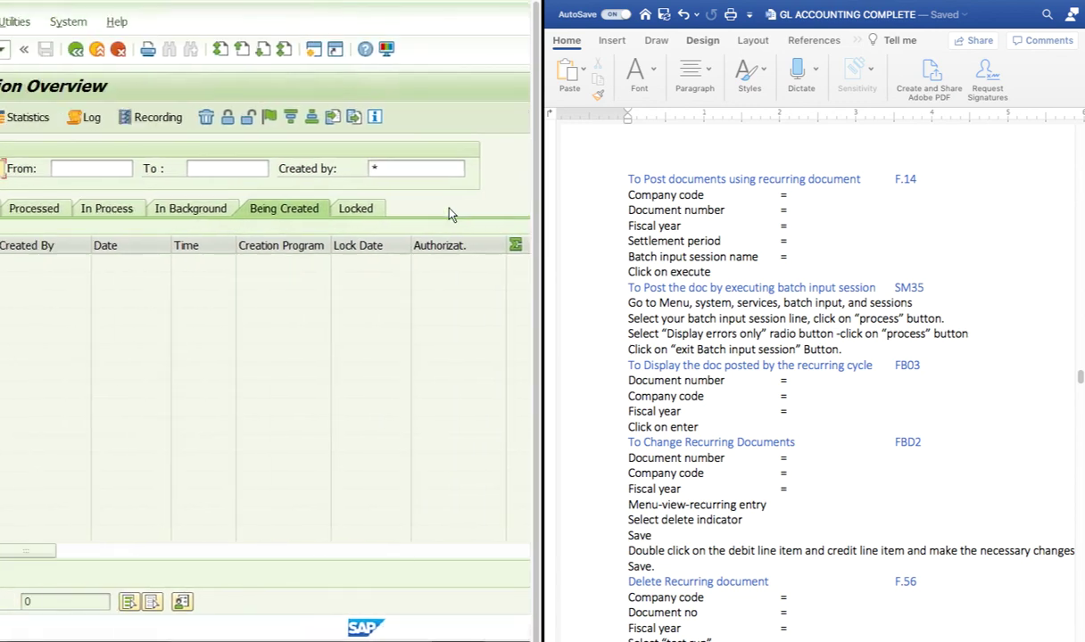
{"action": "left_click", "coordinate": [250, 50]}
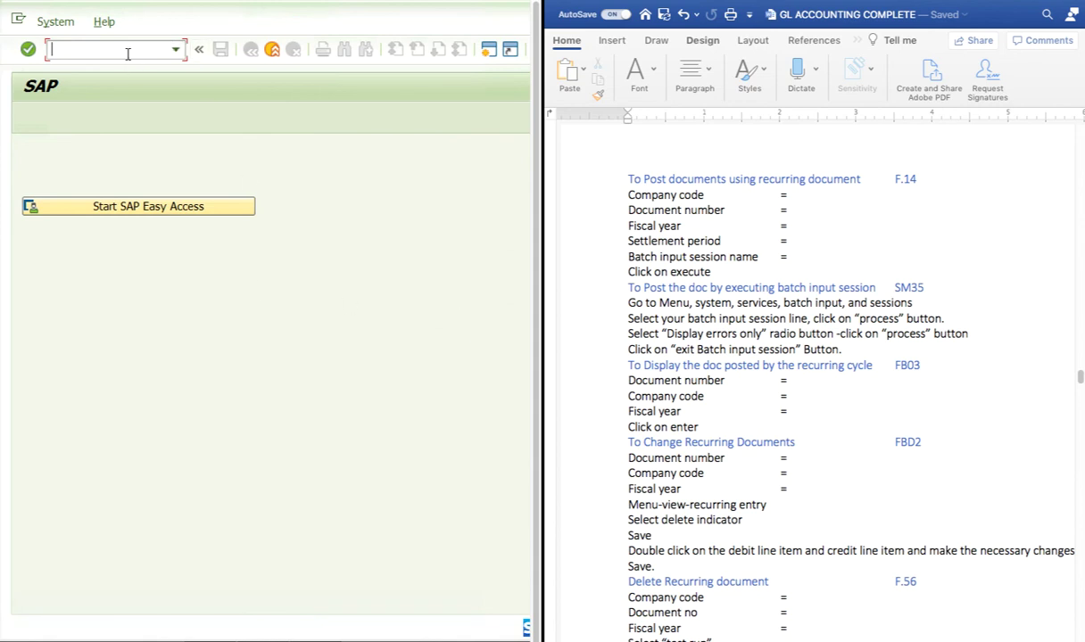
{"action": "type", "text": "sm35"}
{"action": "key", "text": "Return"}
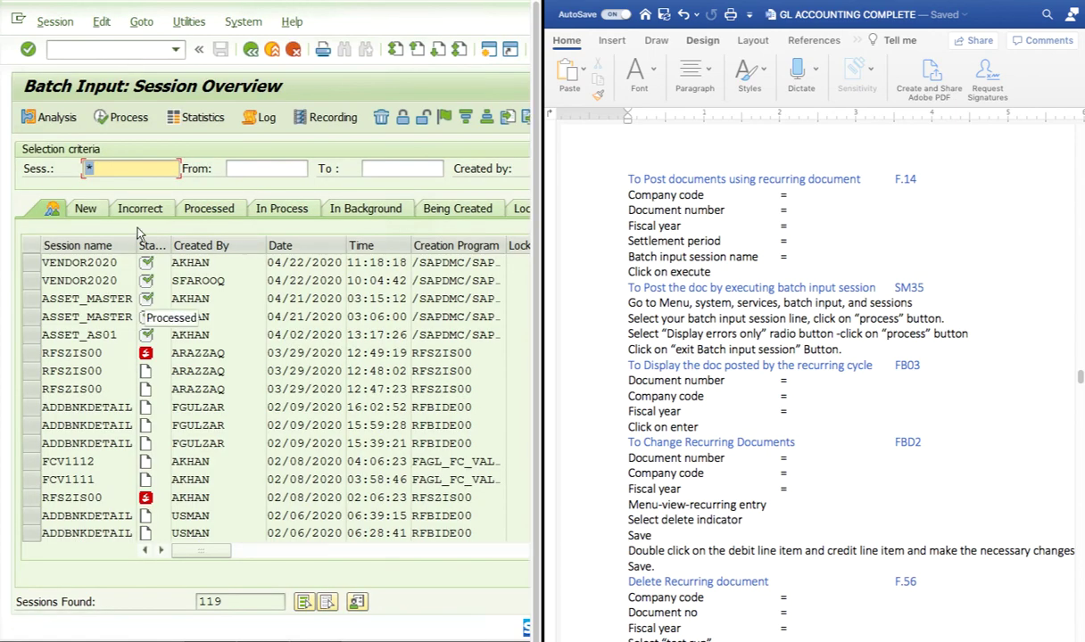
{"action": "left_click", "coordinate": [249, 49]}
Open F.14 and enter company code 2222, document number 2000 and fiscal year 2020 for the recurring posting run
{"action": "left_click", "coordinate": [175, 49]}
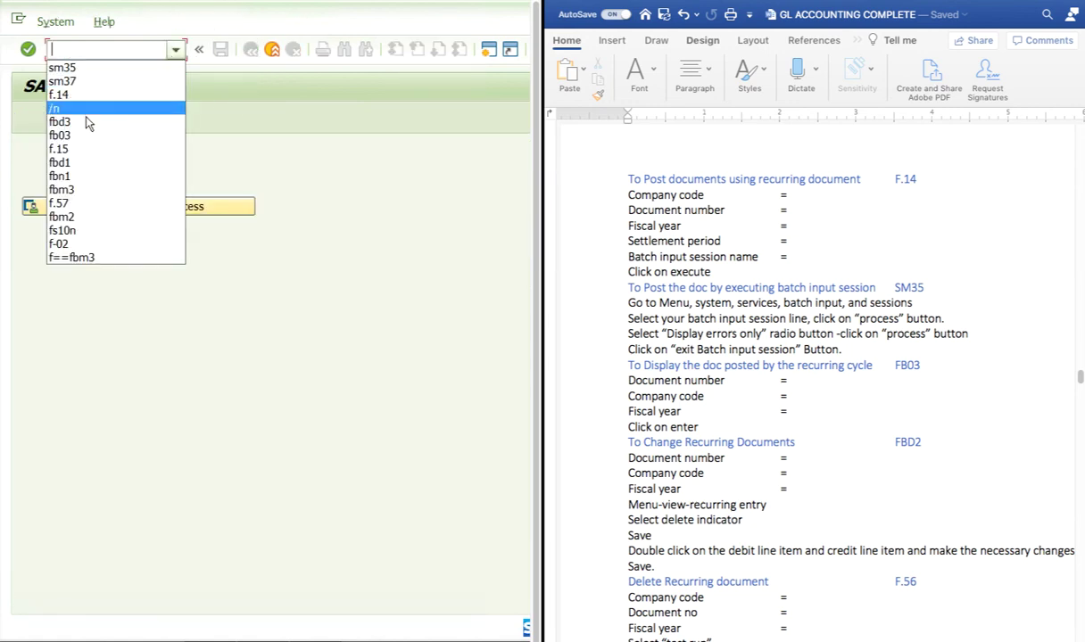
{"action": "left_click", "coordinate": [68, 97]}
{"action": "left_click", "coordinate": [28, 49]}
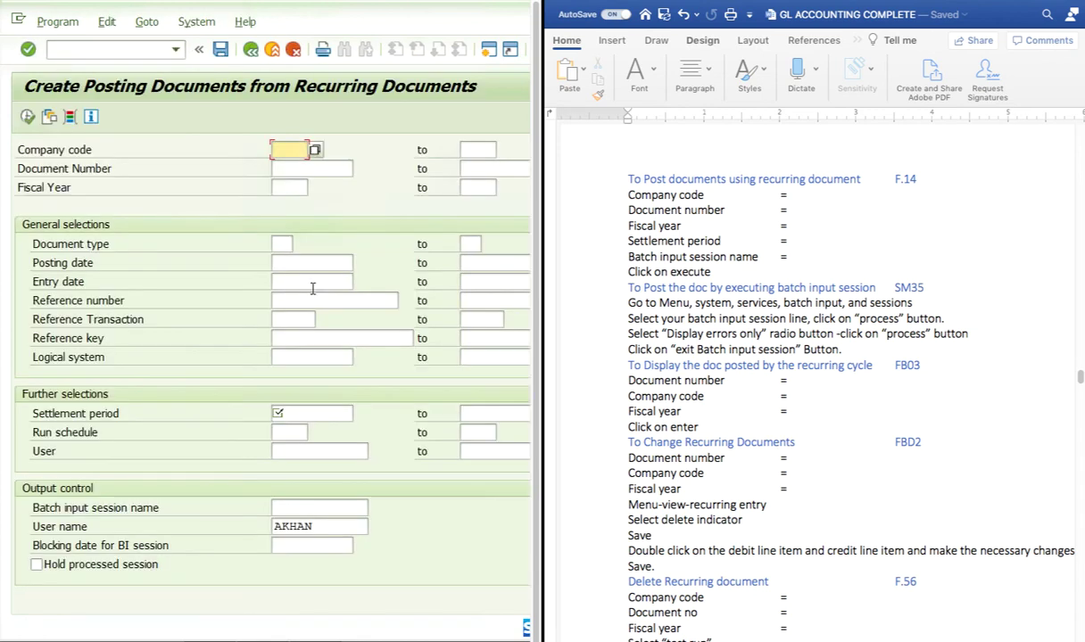
{"action": "left_click", "coordinate": [274, 150]}
{"action": "left_click", "coordinate": [290, 167]}
{"action": "left_click", "coordinate": [292, 170]}
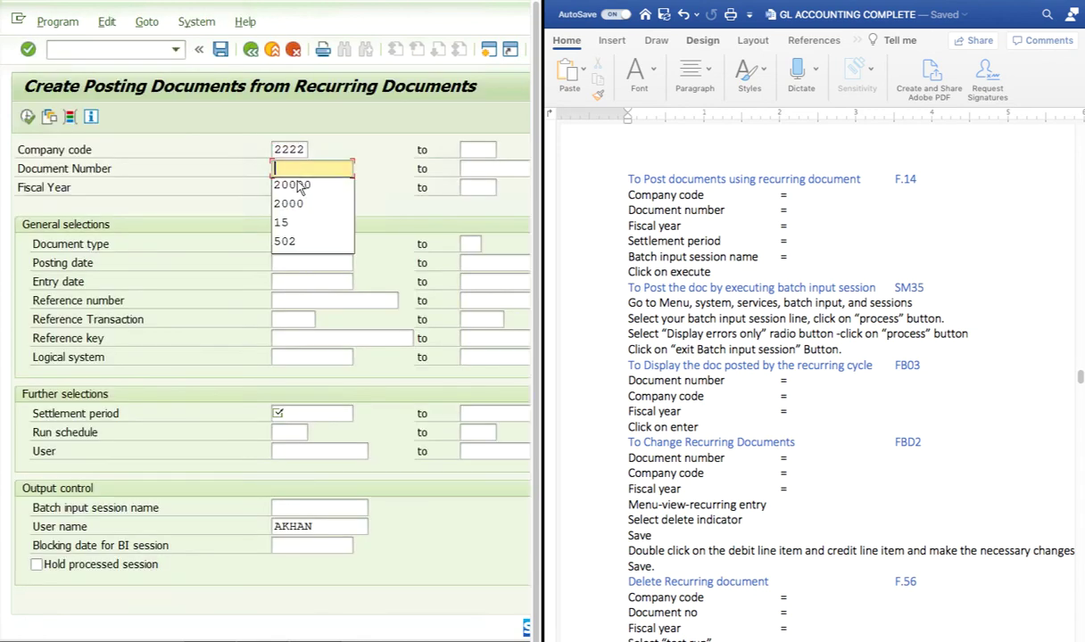
{"action": "left_click", "coordinate": [298, 186]}
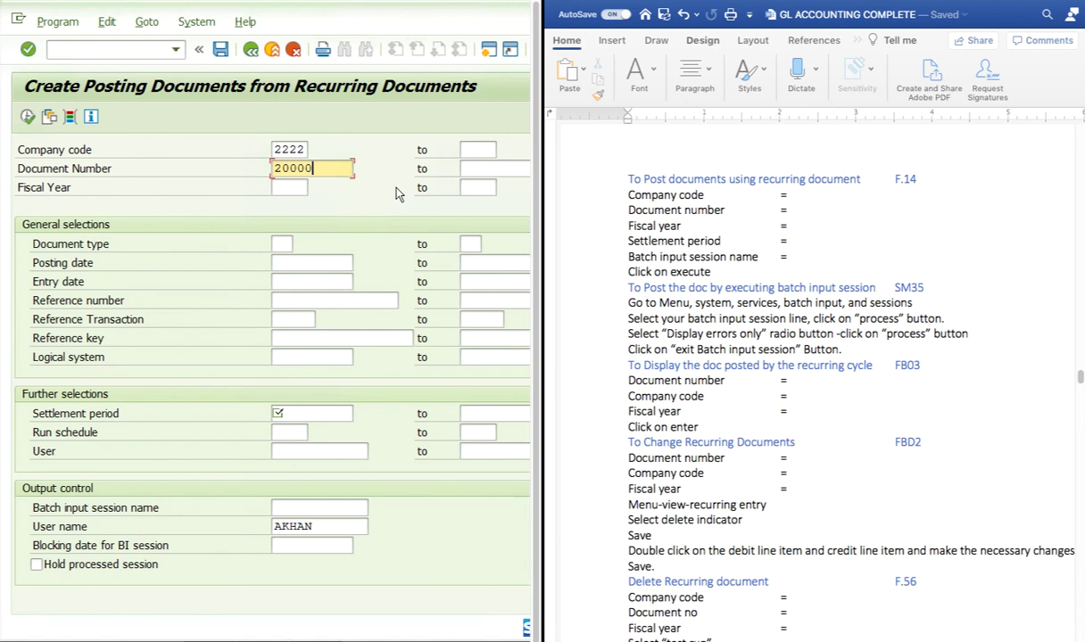
{"action": "key", "text": "BackSpace"}
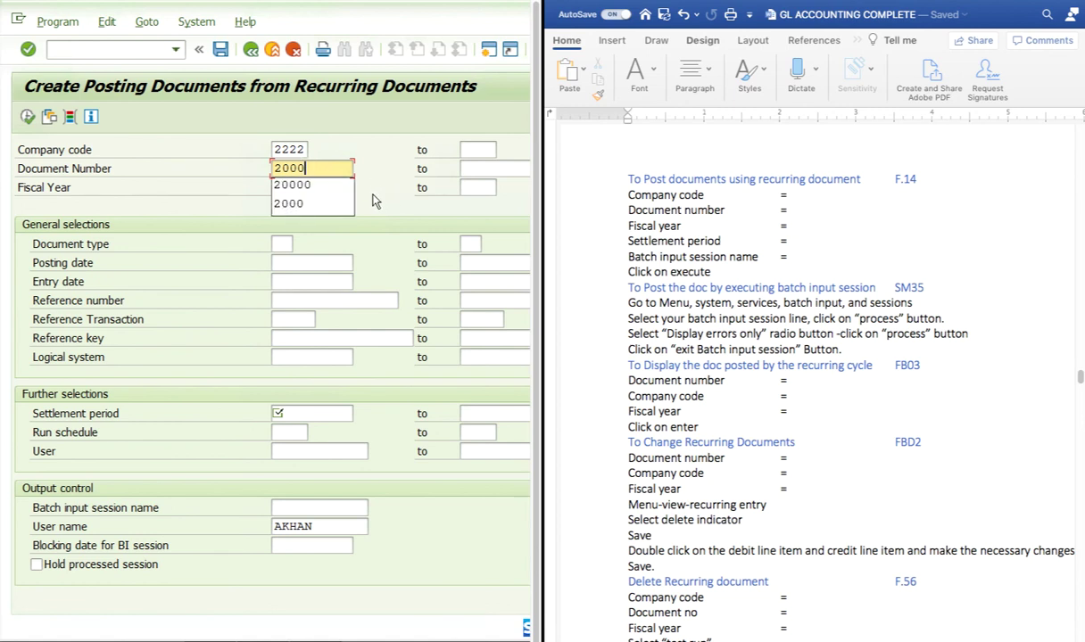
{"action": "left_click", "coordinate": [303, 204]}
{"action": "key", "text": "Tab"}
{"action": "type", "text": "2"}
Restrict the general selections to document type SA with posting date and entry date 01/01/2020
{"action": "left_click", "coordinate": [304, 243]}
{"action": "left_click", "coordinate": [282, 243]}
{"action": "type", "text": "sa"}
{"action": "key", "text": "Tab"}
{"action": "left_click", "coordinate": [286, 280]}
{"action": "key", "text": "Tab"}
{"action": "left_click", "coordinate": [285, 299]}
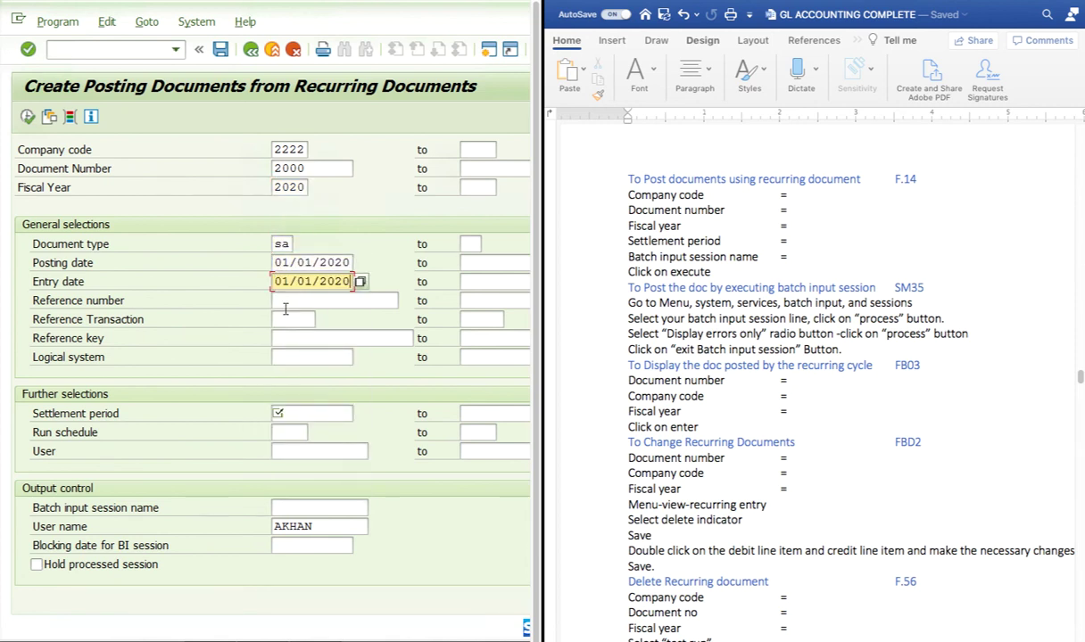
Set the settlement period to 01/01/2020 and name the batch input session sapf120
{"action": "left_click", "coordinate": [286, 411]}
{"action": "left_click", "coordinate": [278, 432]}
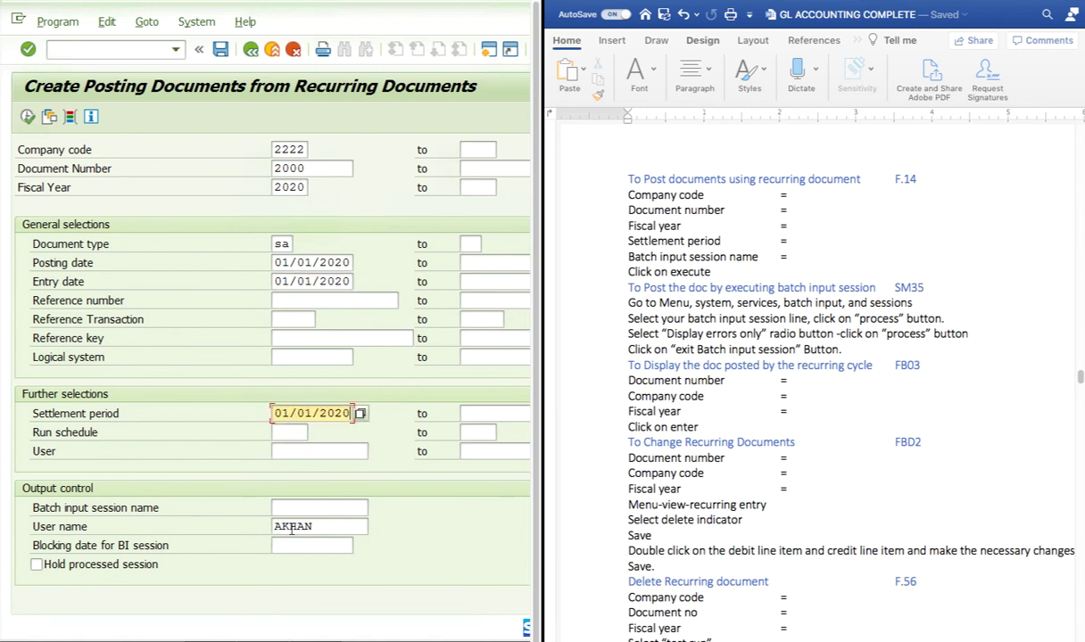
{"action": "left_click", "coordinate": [331, 508]}
{"action": "type", "text": "sapf120"}
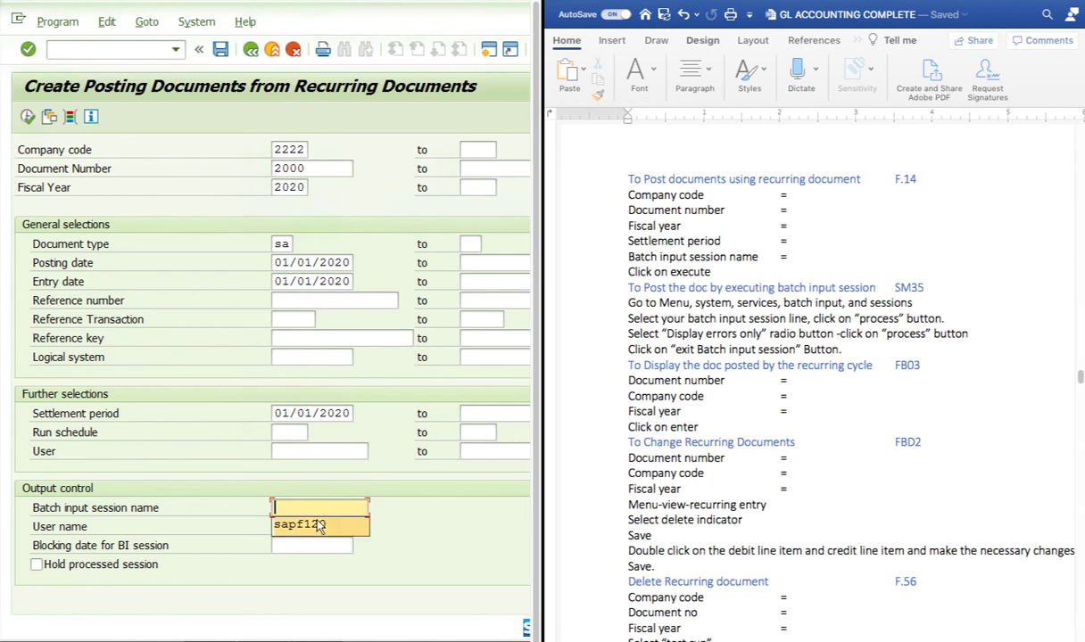
{"action": "left_click", "coordinate": [197, 22]}
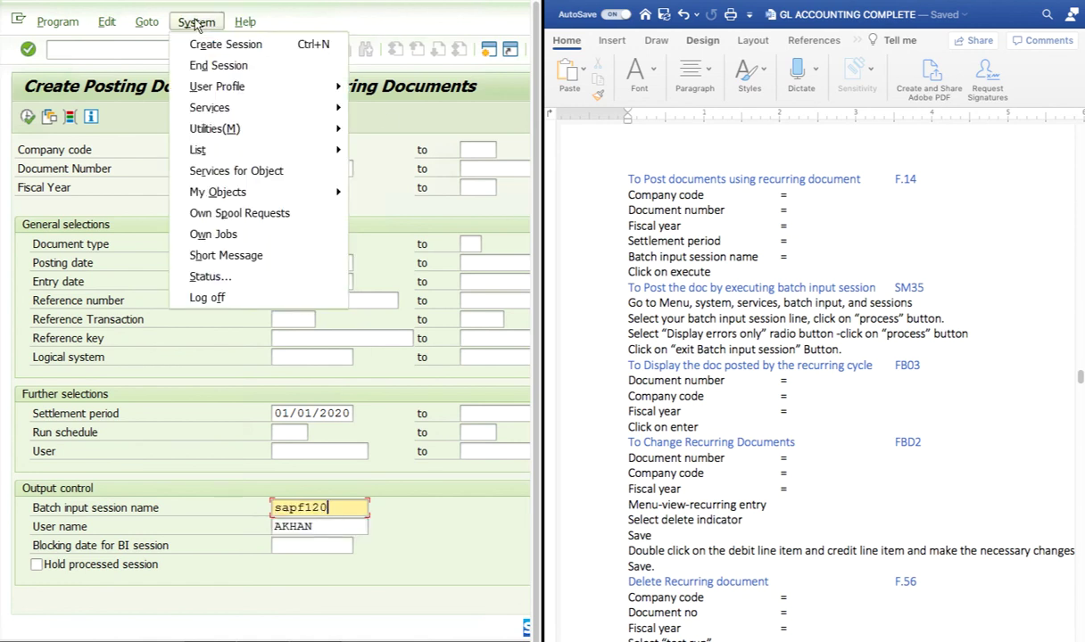
{"action": "mouse_move", "coordinate": [215, 111]}
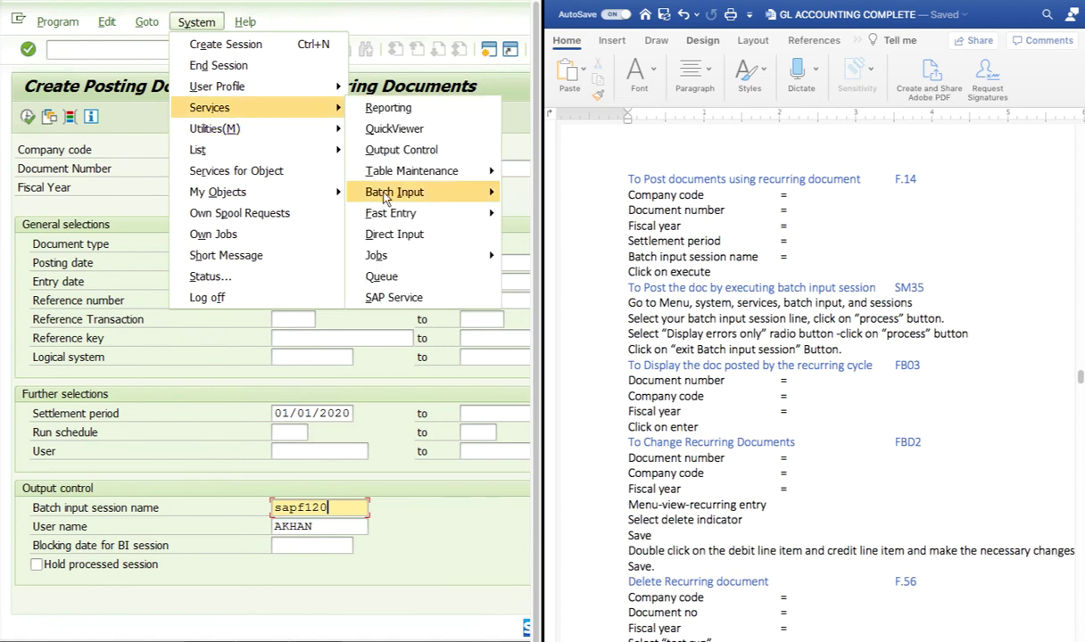
{"action": "mouse_move", "coordinate": [385, 198]}
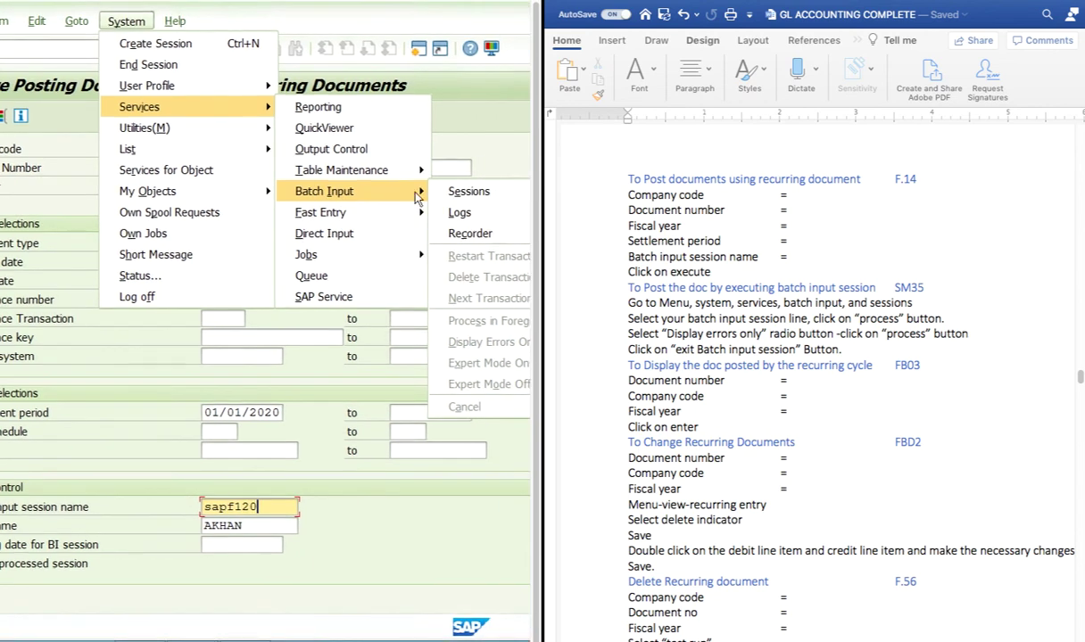
{"action": "left_click", "coordinate": [303, 336]}
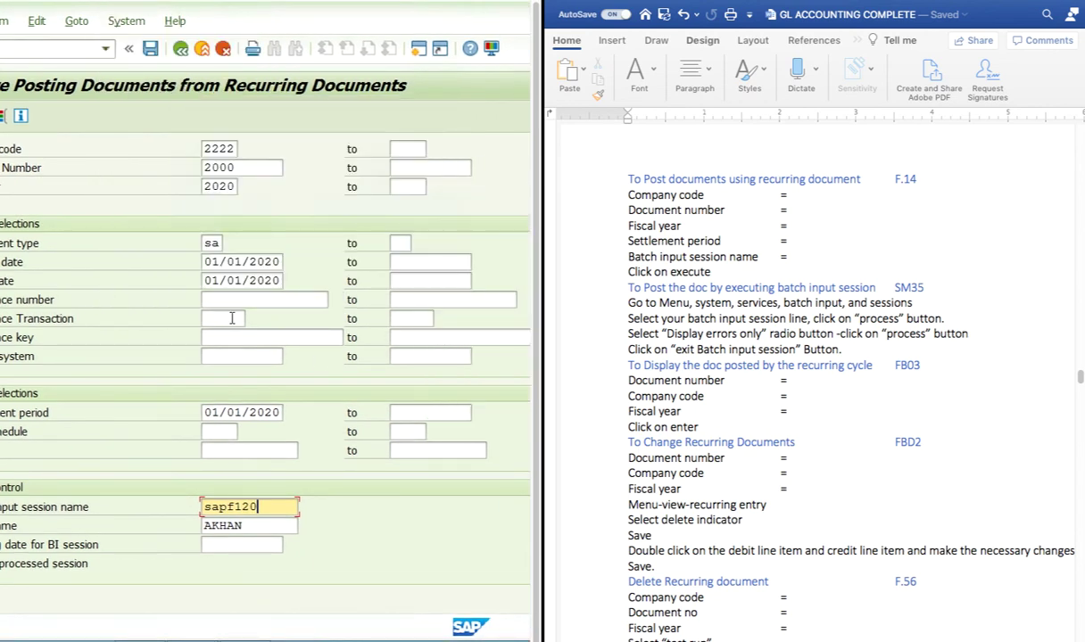
Schedule the recurring posting run as a background job with output device LP01 and an immediate start
{"action": "left_click", "coordinate": [53, 22]}
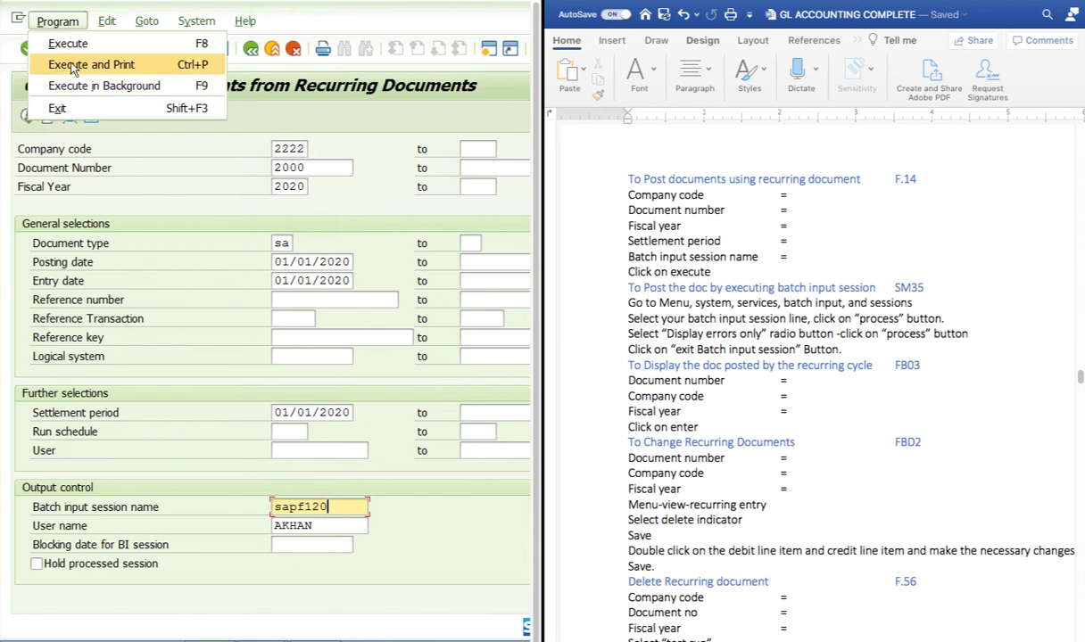
{"action": "left_click", "coordinate": [70, 91]}
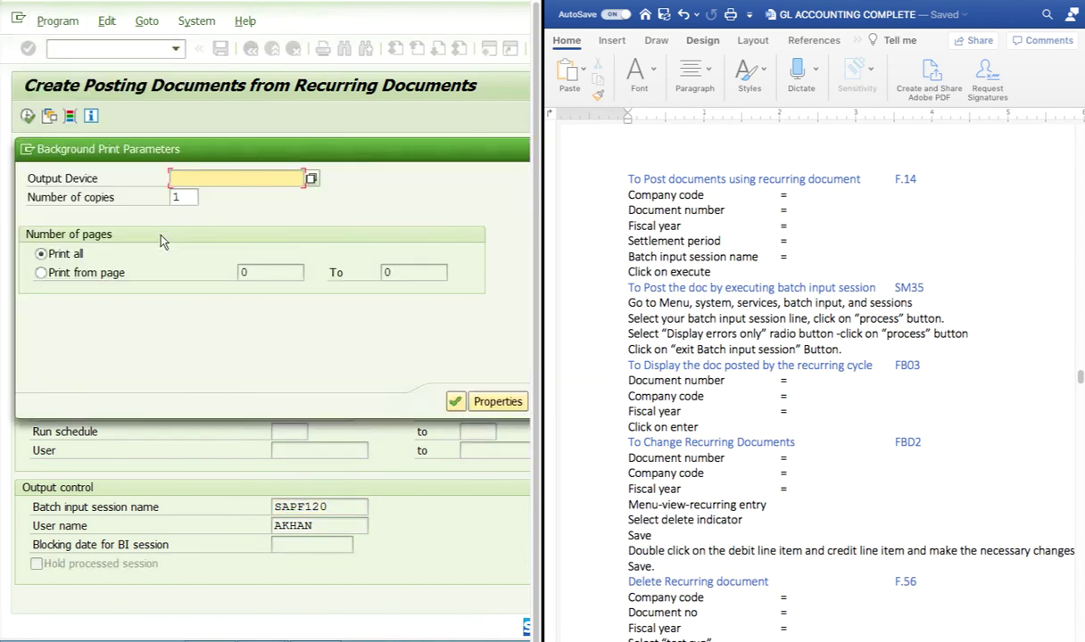
{"action": "left_click", "coordinate": [227, 178]}
{"action": "left_click", "coordinate": [223, 190]}
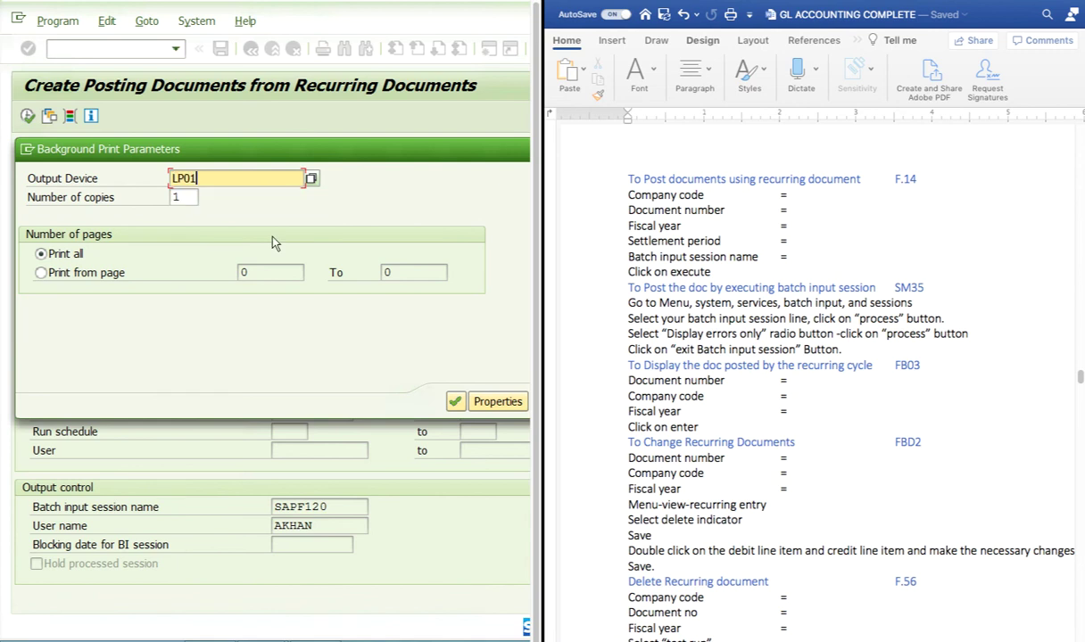
{"action": "left_click", "coordinate": [454, 401]}
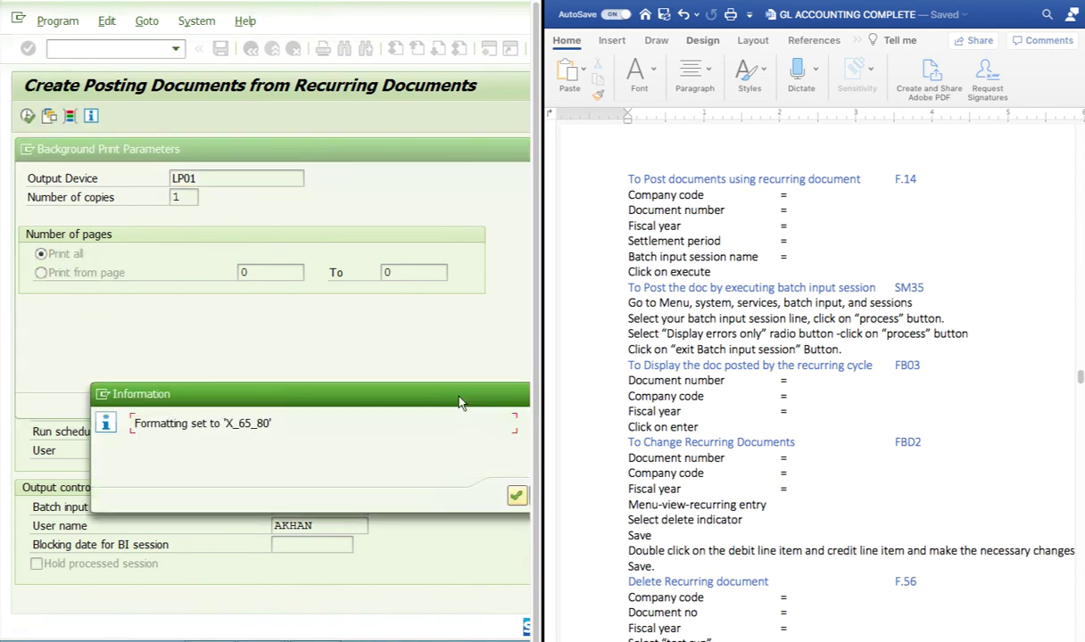
{"action": "left_click", "coordinate": [516, 495]}
{"action": "left_click", "coordinate": [76, 194]}
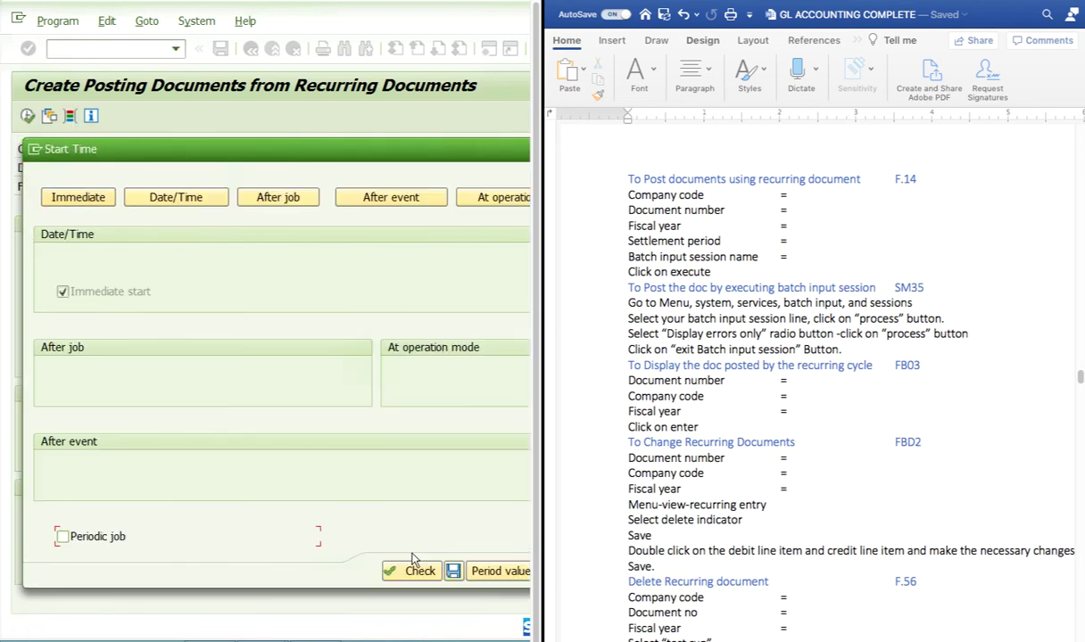
{"action": "key", "text": "ctrl+s"}
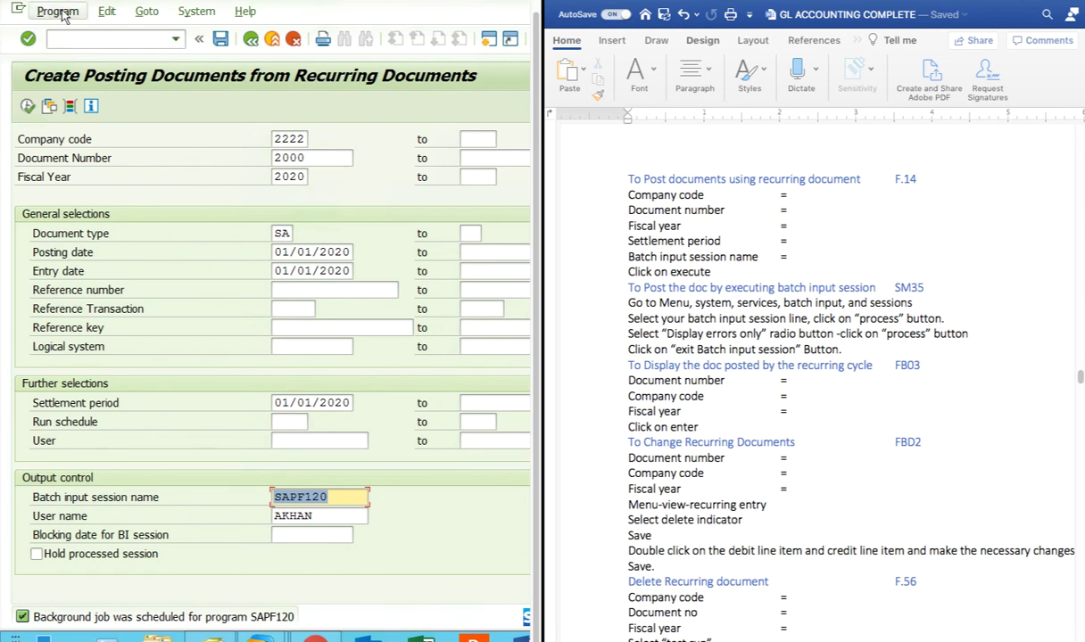
Execute the recurring posting run directly and go to the batch input session overview through the system services
{"action": "left_click", "coordinate": [60, 12]}
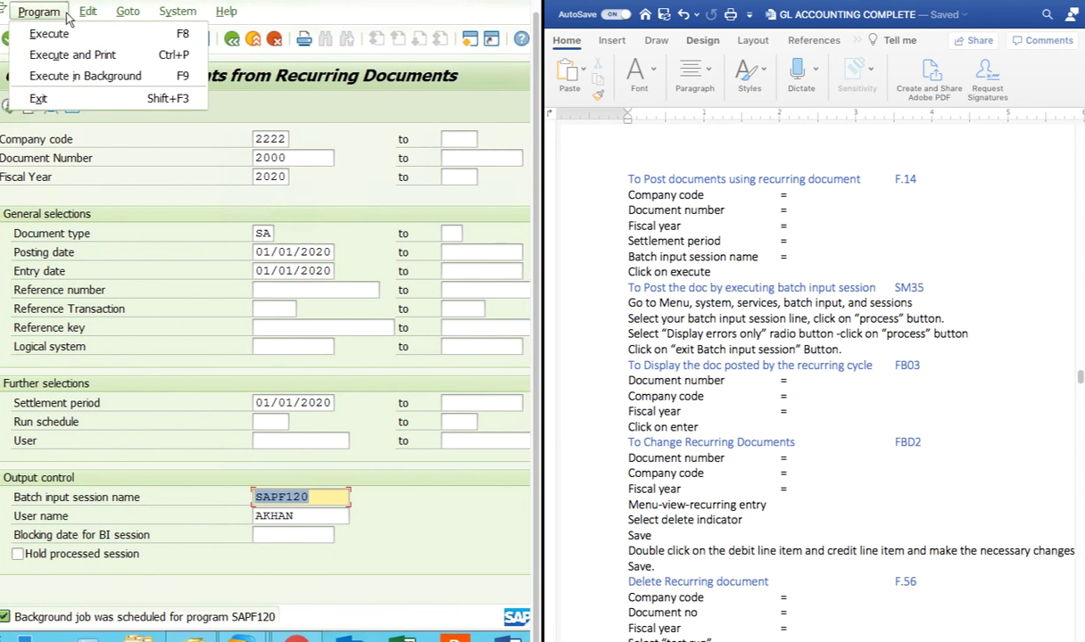
{"action": "left_click", "coordinate": [49, 33]}
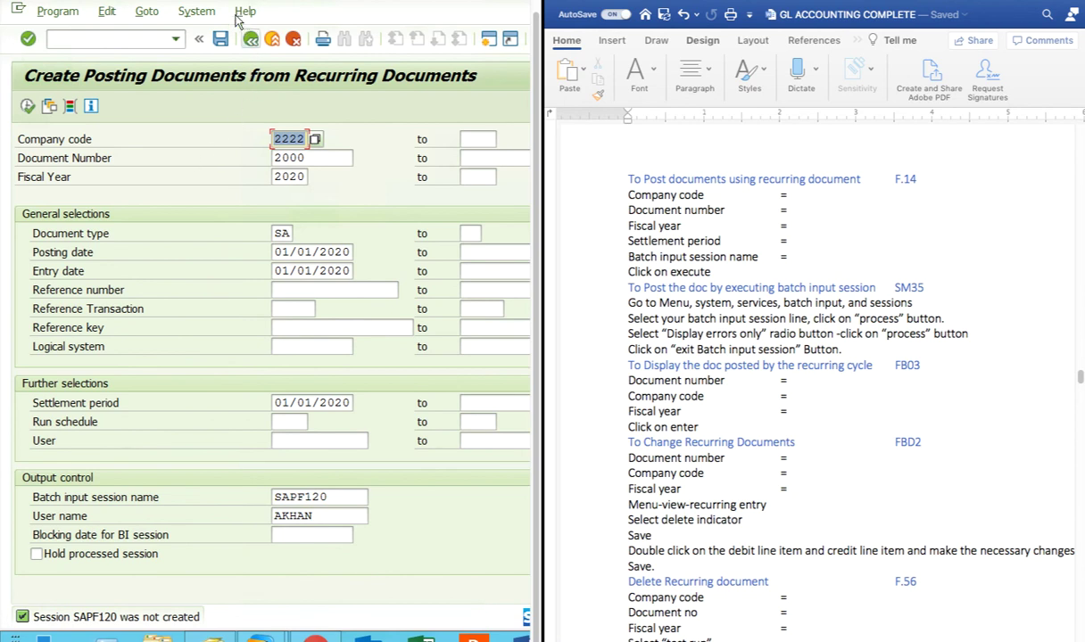
{"action": "left_click", "coordinate": [196, 10]}
{"action": "mouse_move", "coordinate": [213, 102]}
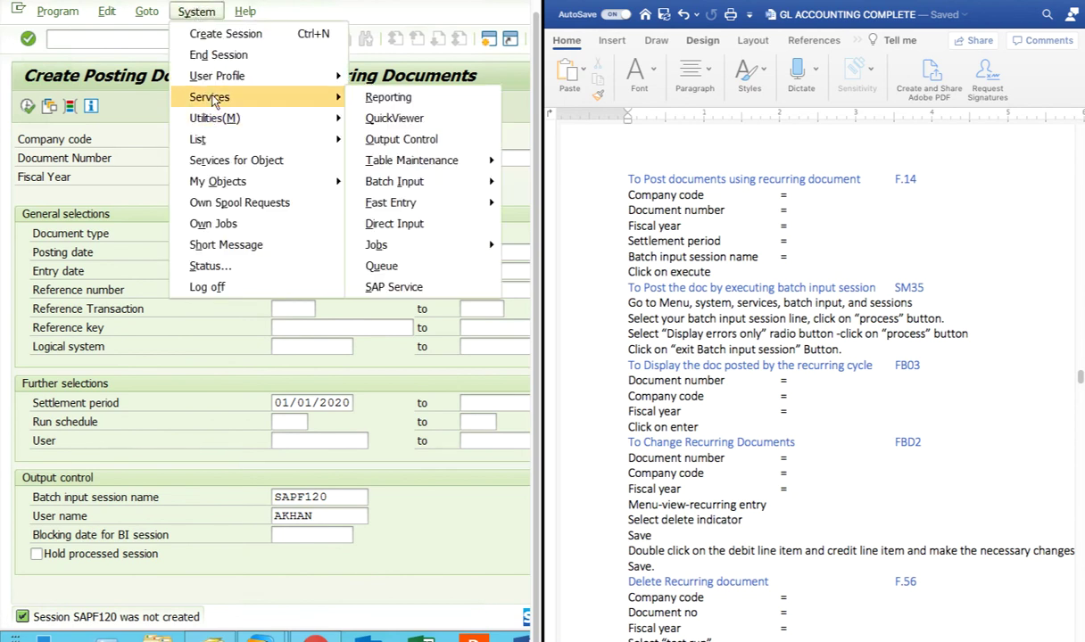
{"action": "mouse_move", "coordinate": [403, 189]}
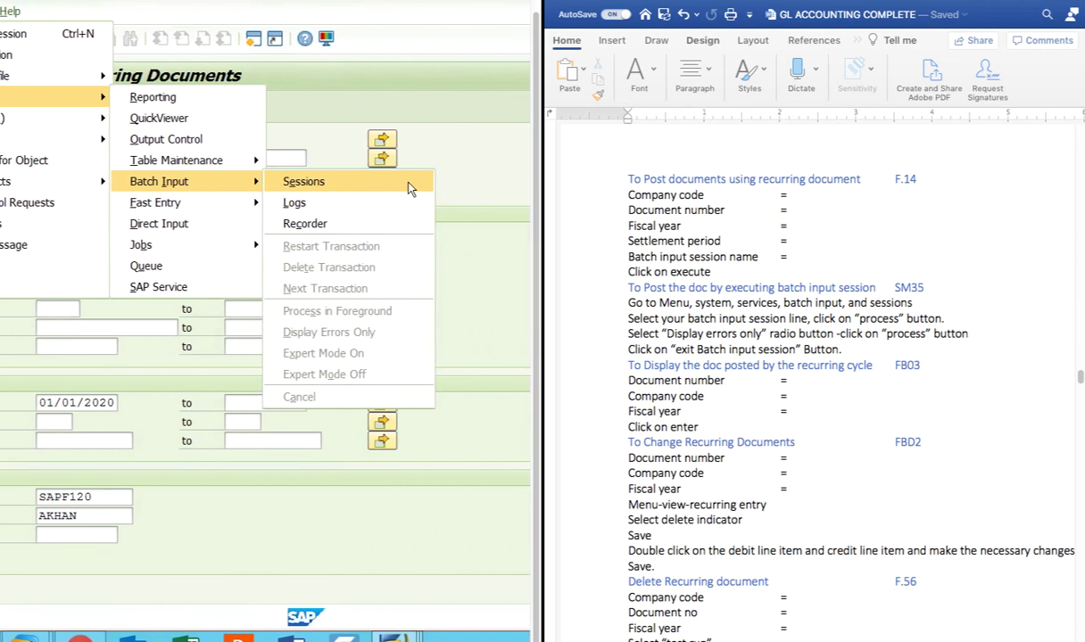
{"action": "left_click", "coordinate": [412, 183]}
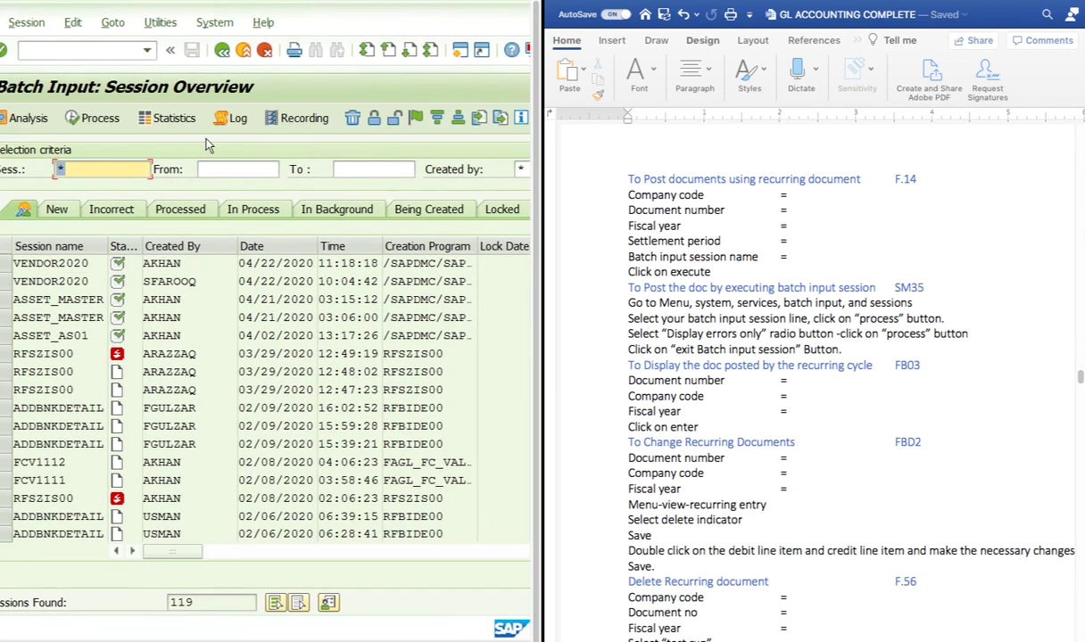
Leave the session overview and list today's background jobs with SM37, keeping the default selection
{"action": "left_click", "coordinate": [147, 50]}
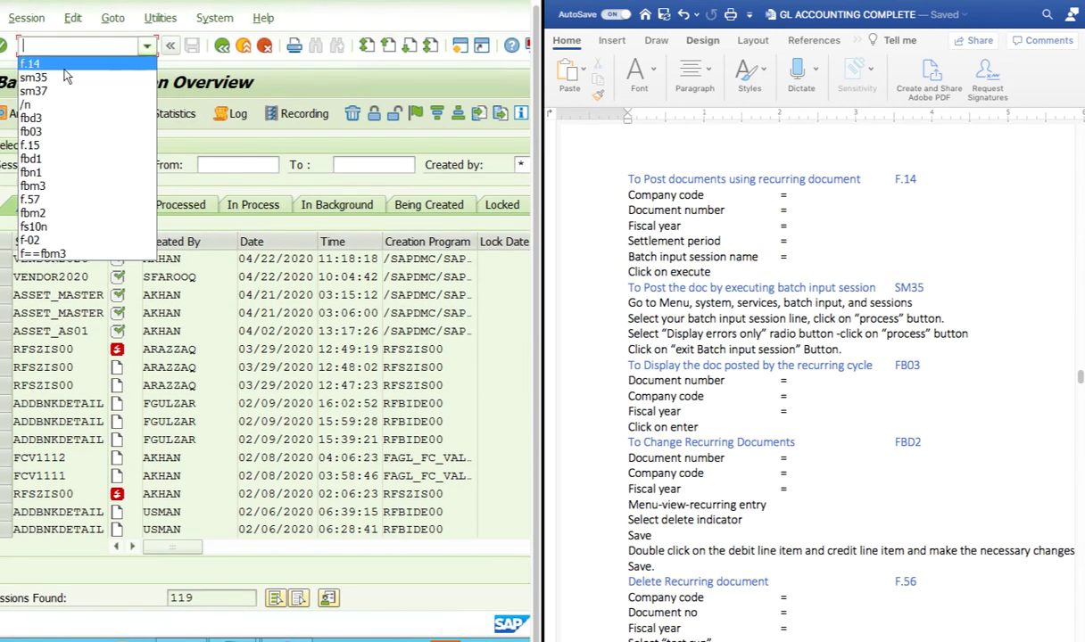
{"action": "left_click", "coordinate": [148, 48]}
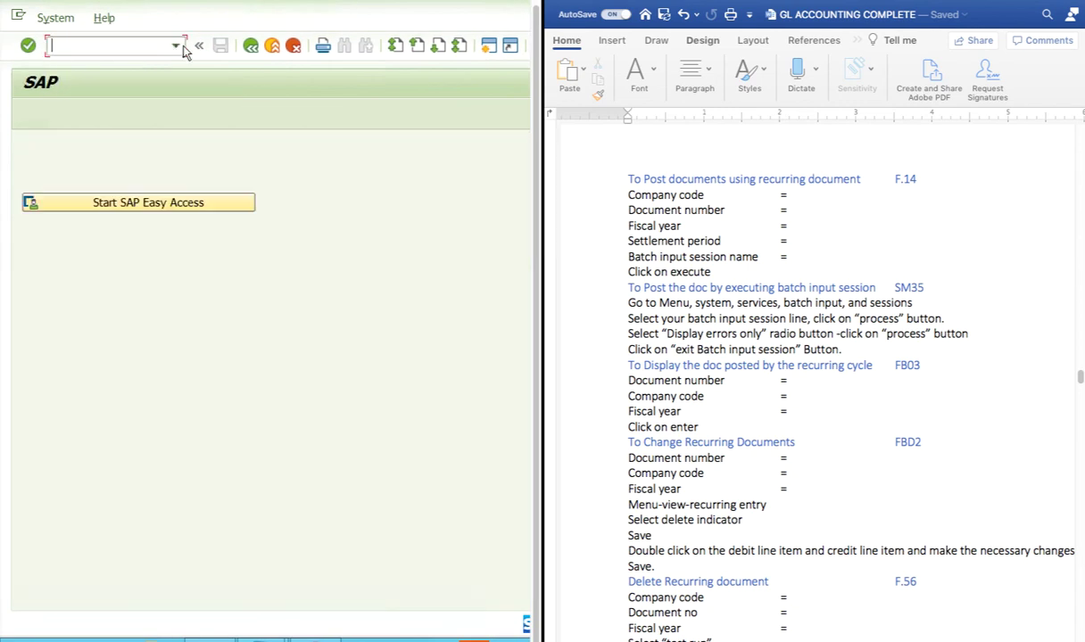
{"action": "type", "text": "sm37"}
{"action": "key", "text": "Return"}
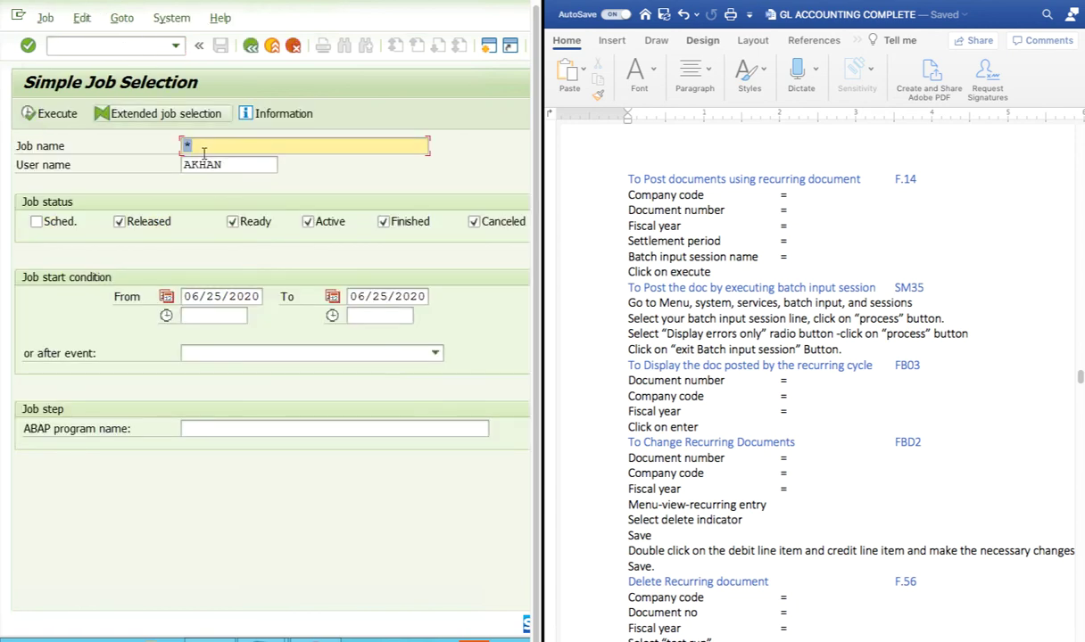
{"action": "left_click", "coordinate": [34, 115]}
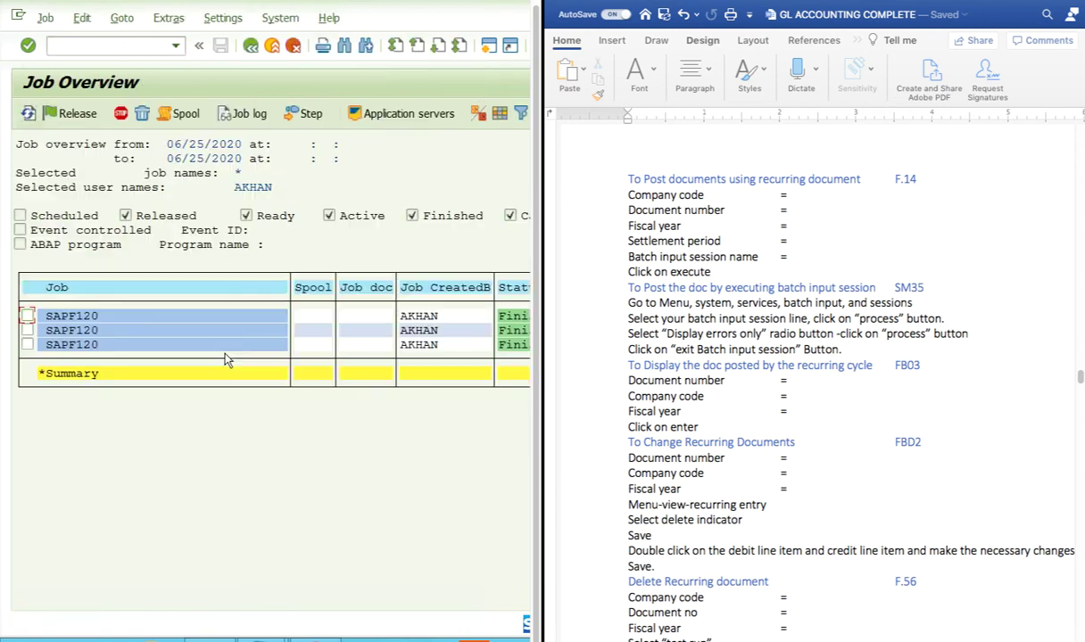
Review the status and timing of the SAPF120 jobs and display the details of the last listed one
{"action": "scroll", "coordinate": [274, 415], "scroll_direction": "right", "scroll_amount": 10}
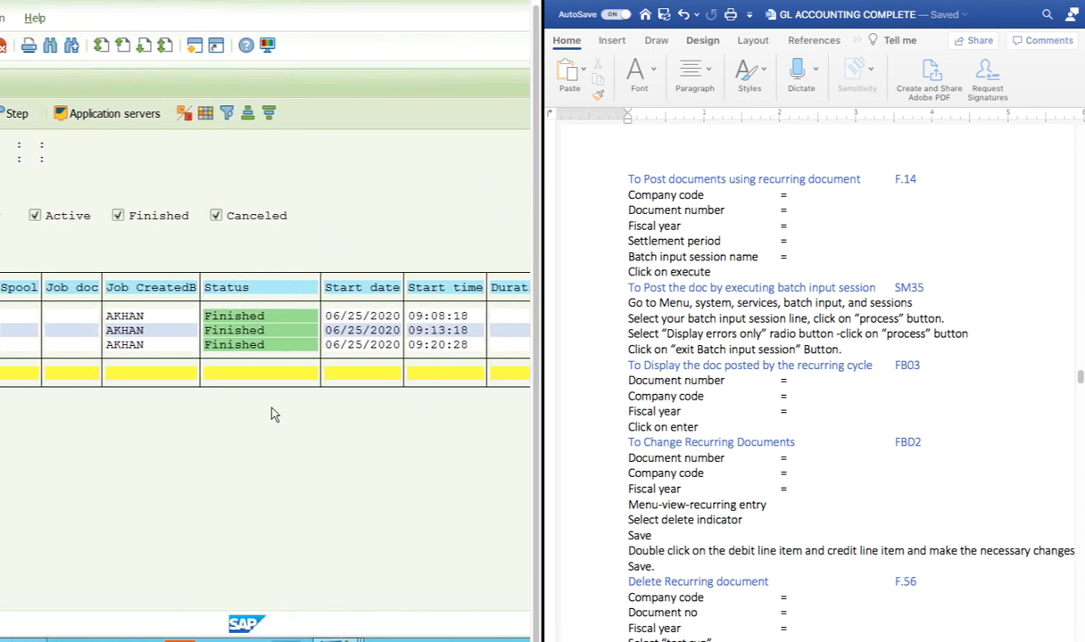
{"action": "scroll", "coordinate": [274, 415], "scroll_direction": "right", "scroll_amount": 5}
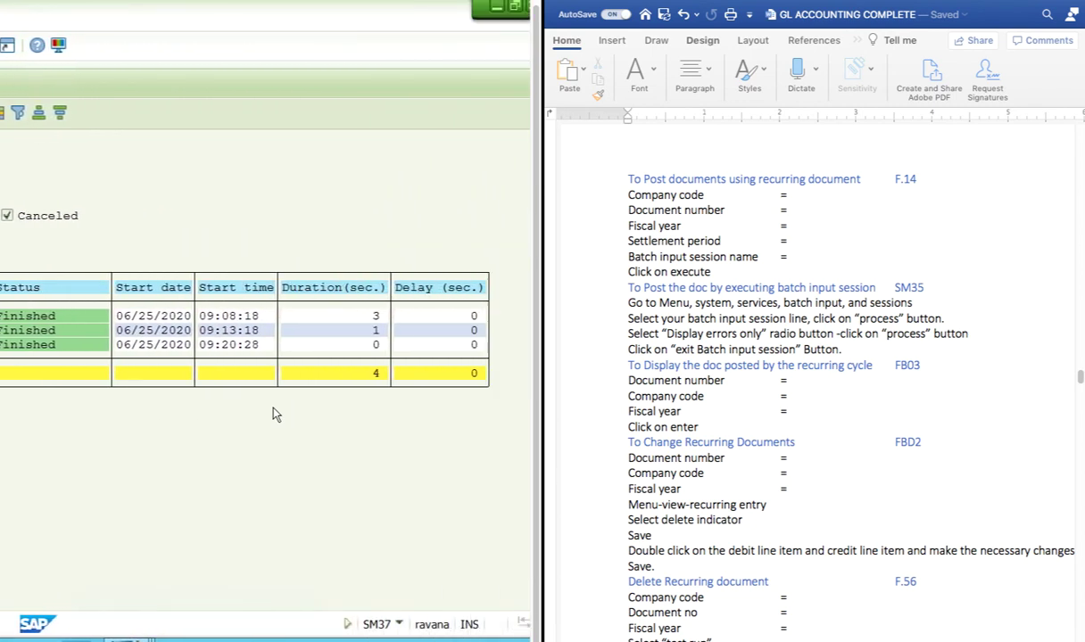
{"action": "scroll", "coordinate": [274, 415], "scroll_direction": "left", "scroll_amount": 8}
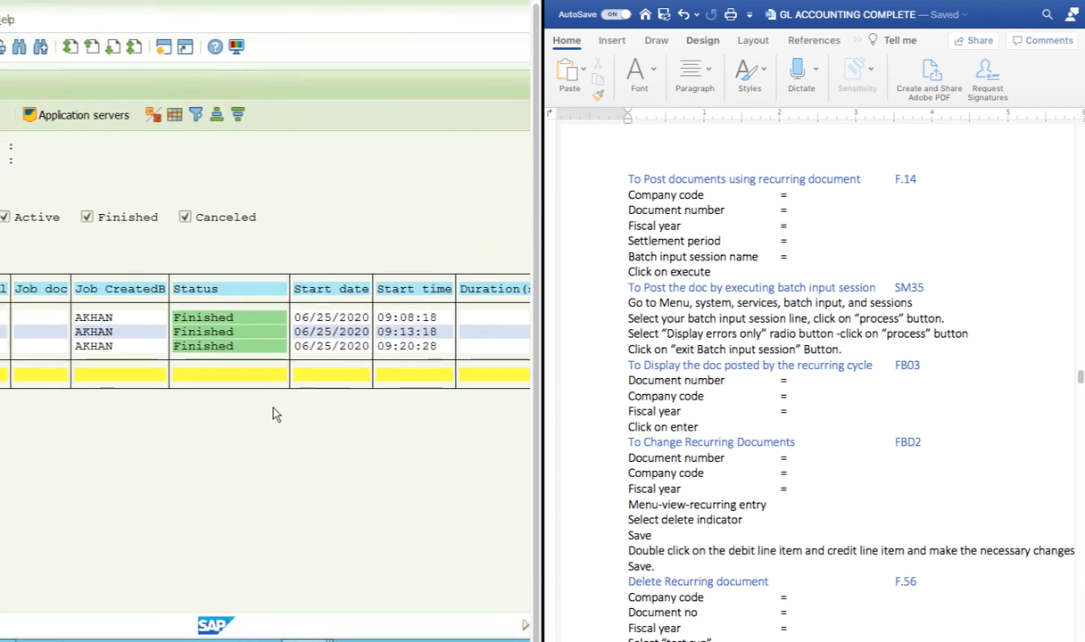
{"action": "scroll", "coordinate": [274, 414], "scroll_direction": "left", "scroll_amount": 5}
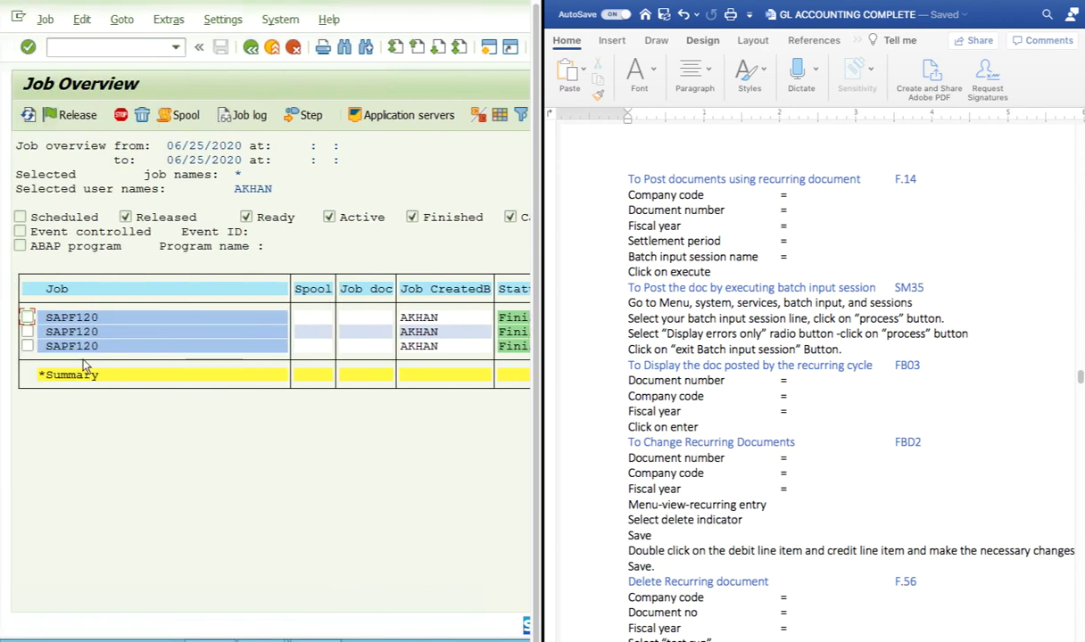
{"action": "left_click", "coordinate": [27, 346]}
{"action": "double_click", "coordinate": [51, 348]}
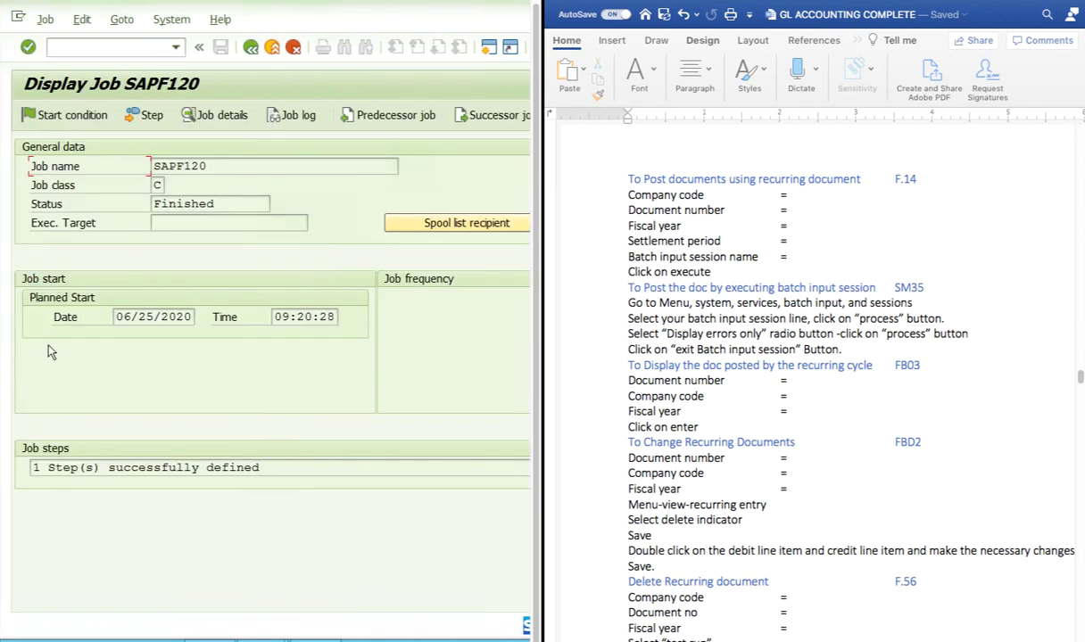
Return to the job overview, refresh the list and try to release the last SAPF120 job
{"action": "left_click", "coordinate": [251, 47]}
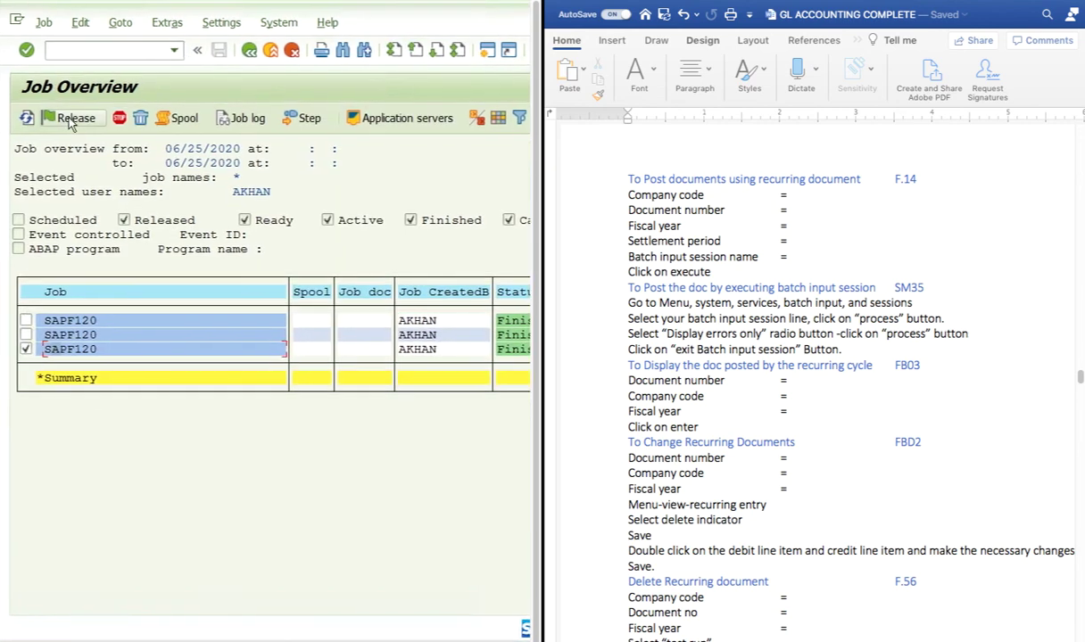
{"action": "left_click", "coordinate": [25, 118]}
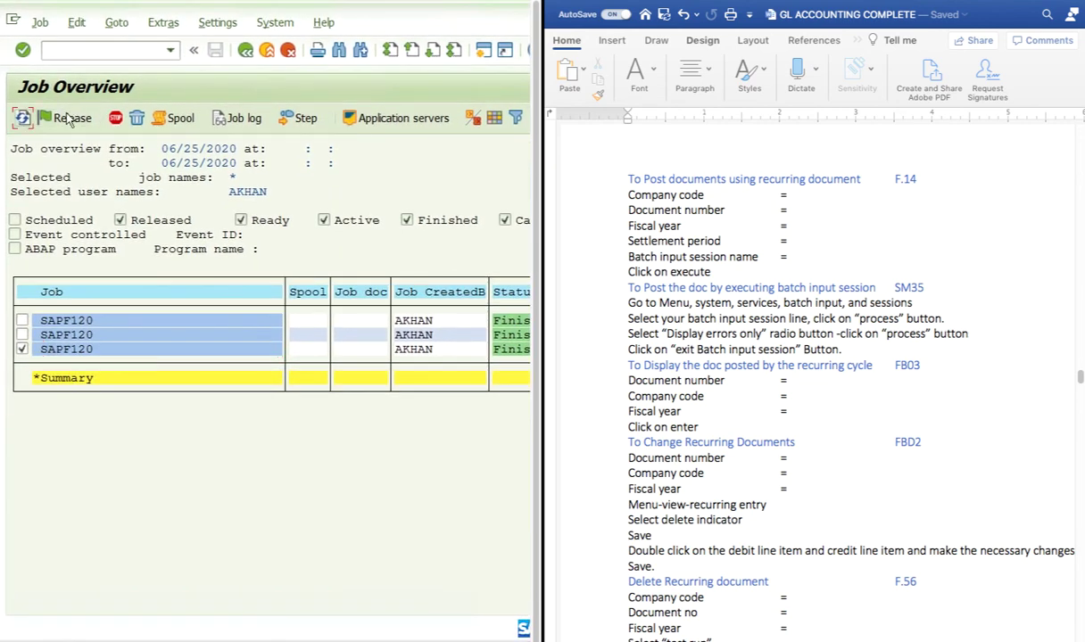
{"action": "left_click", "coordinate": [70, 119]}
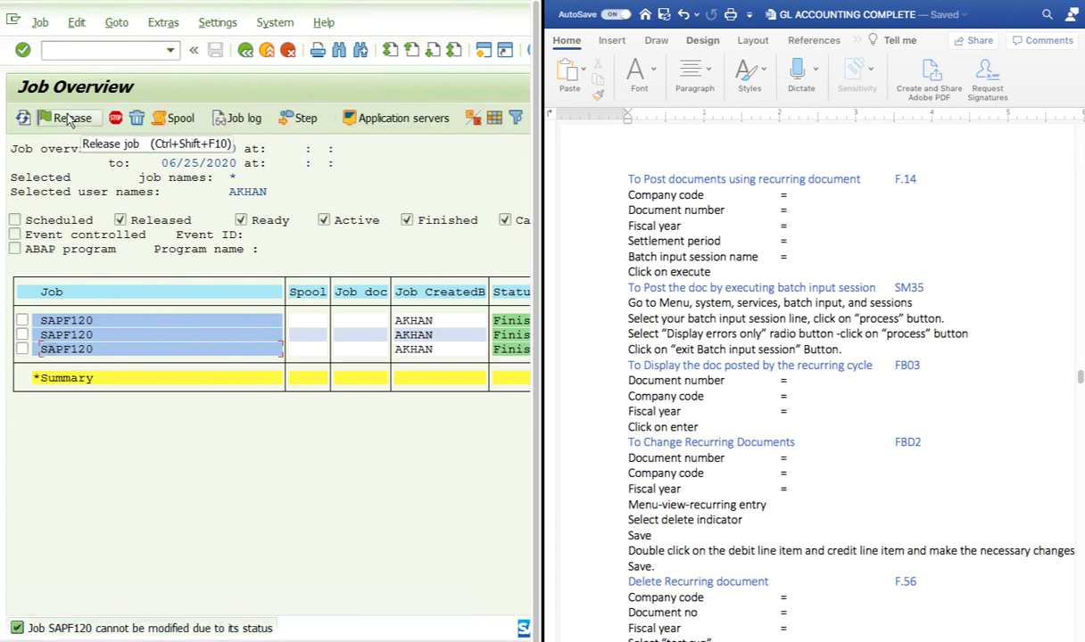
Check the status and start times of the SAPF120 jobs and display the job log of the last listed one
{"action": "scroll", "coordinate": [227, 424], "scroll_direction": "right", "scroll_amount": 6}
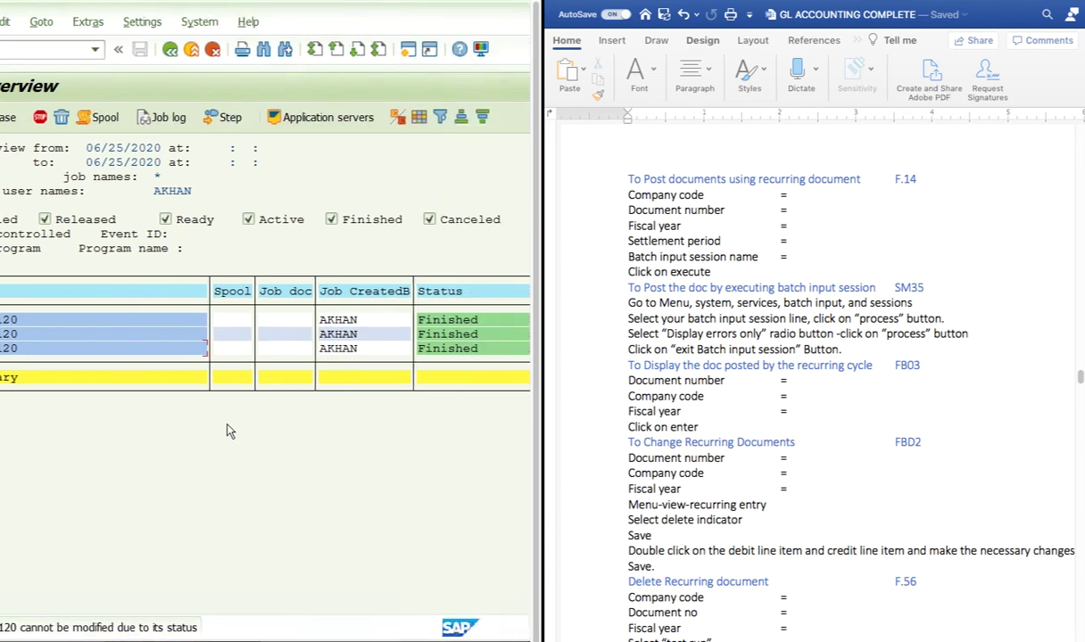
{"action": "scroll", "coordinate": [228, 431], "scroll_direction": "left", "scroll_amount": 6}
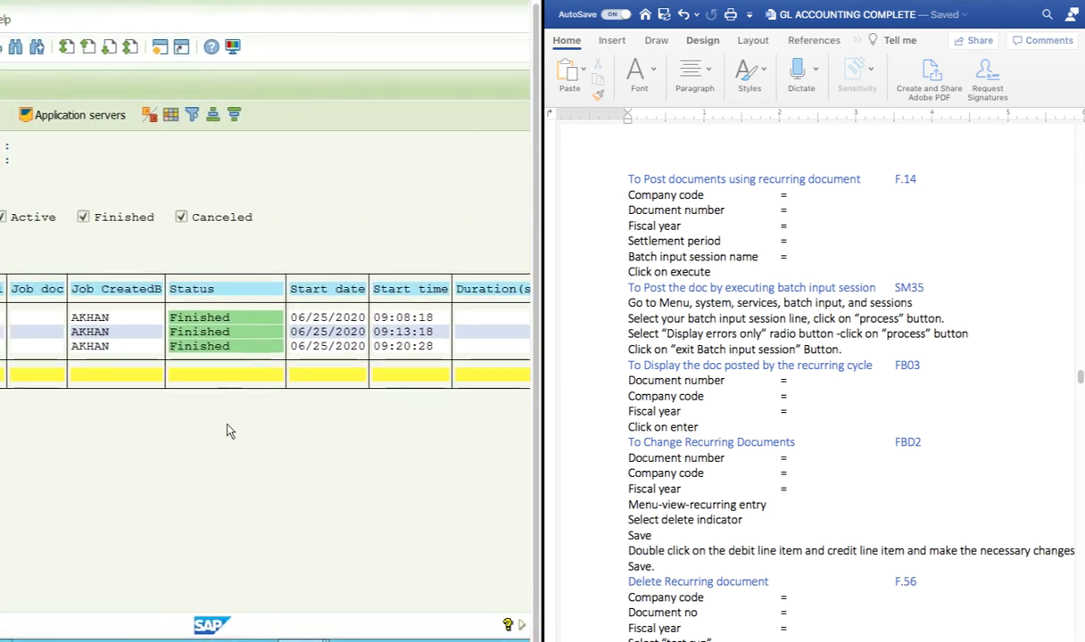
{"action": "scroll", "coordinate": [214, 397], "scroll_direction": "left", "scroll_amount": 3}
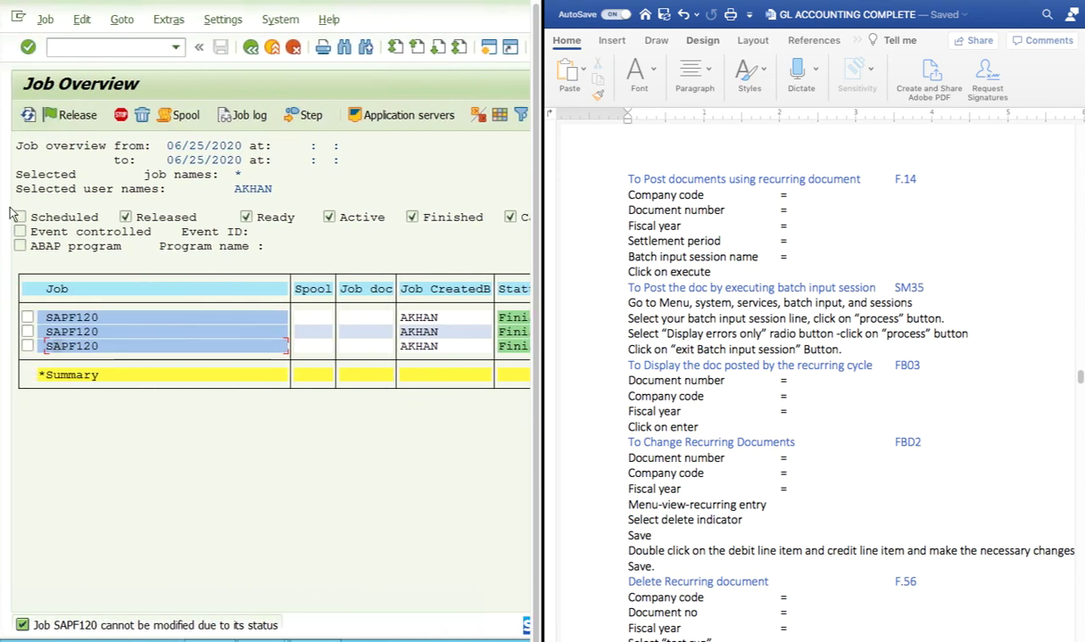
{"action": "left_click", "coordinate": [242, 116]}
{"action": "scroll", "coordinate": [297, 284], "scroll_direction": "right", "scroll_amount": 1}
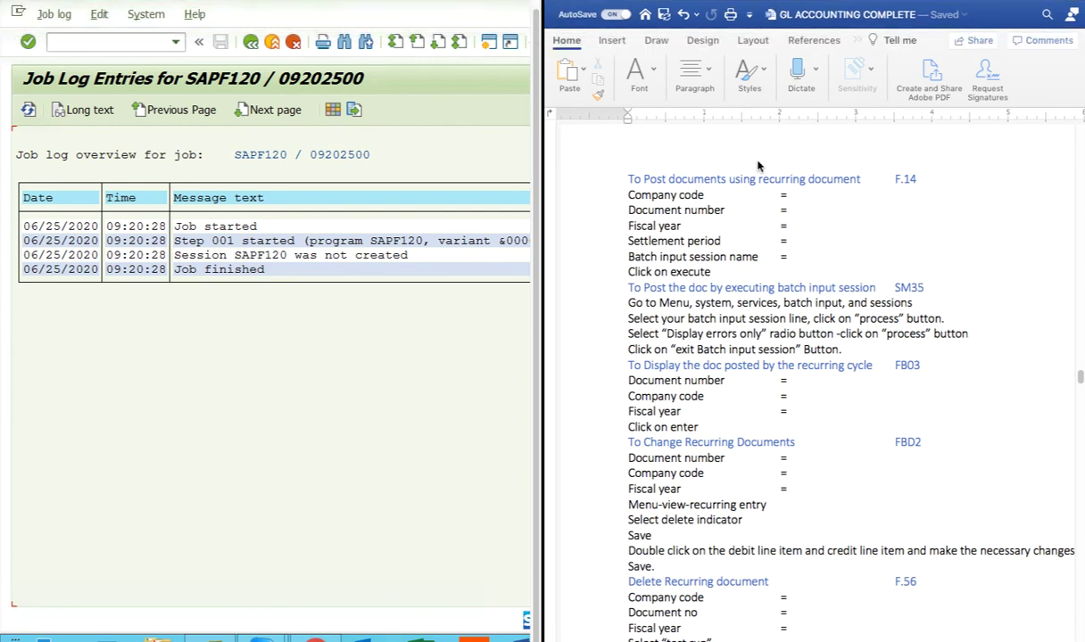
{"action": "key", "text": "ctrl+Right"}
{"action": "key", "text": "ctrl+Left"}
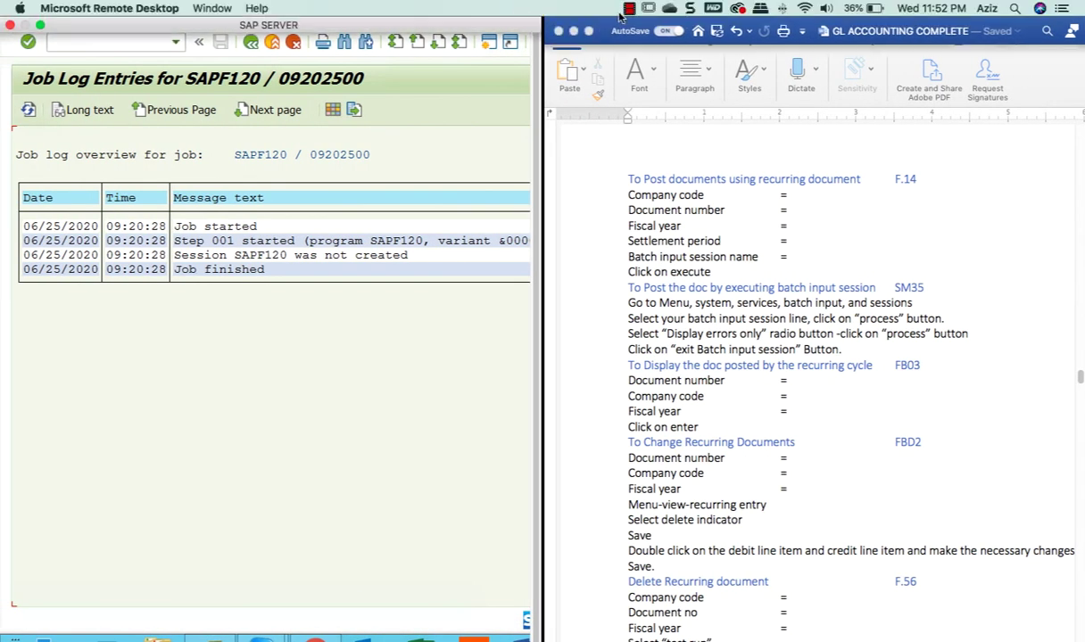
{"action": "left_click", "coordinate": [629, 9]}
{"action": "left_click", "coordinate": [654, 27]}
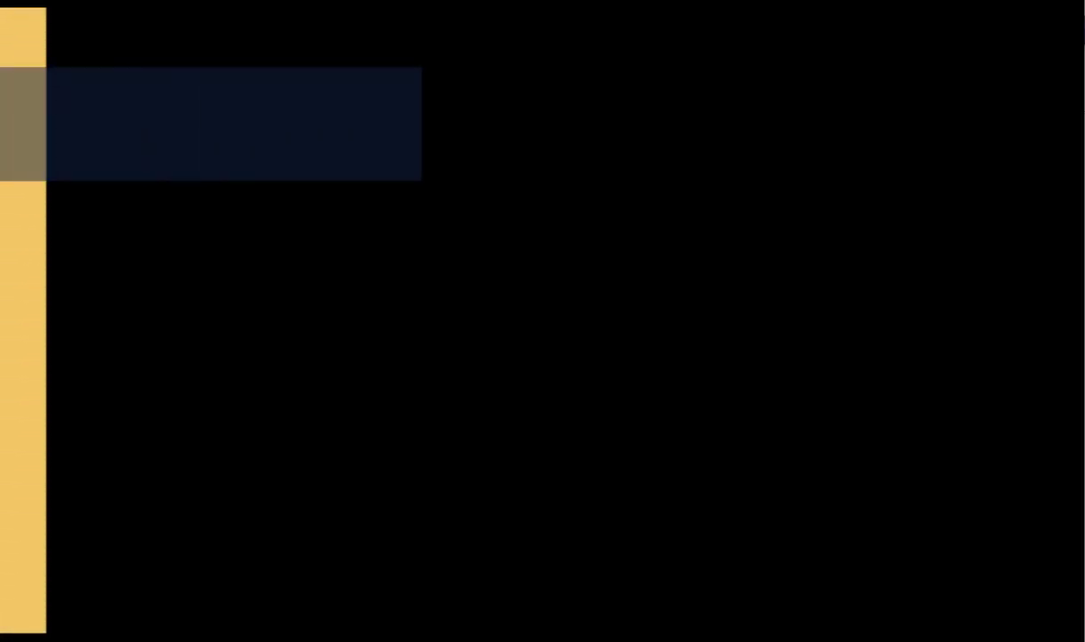